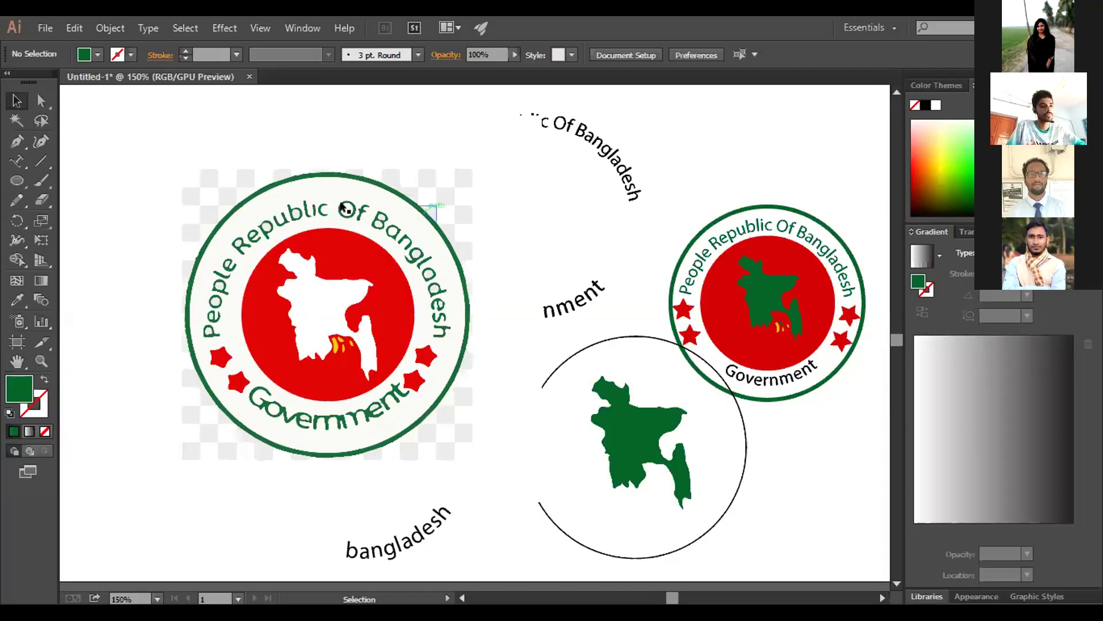
Delete the large traced seal with its backdrop and checkered pieces, along with the loose "bangladesh" path text below it
click(115, 125)
click(78, 105)
drag(579, 255, 285, 357)
drag(584, 209, 239, 255)
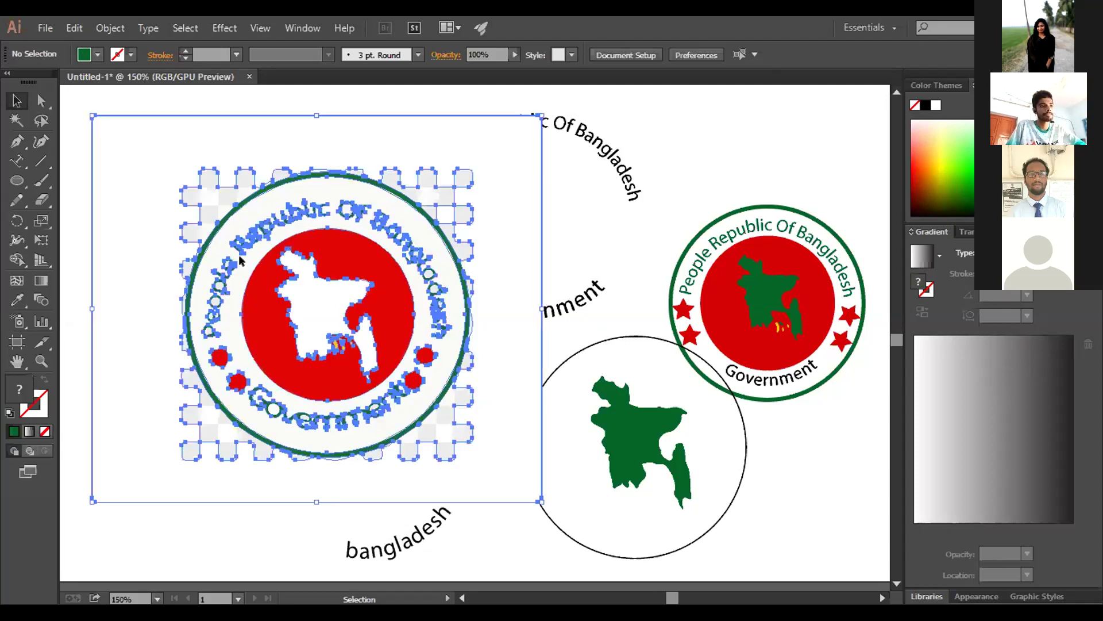
key(Delete)
drag(119, 150, 413, 454)
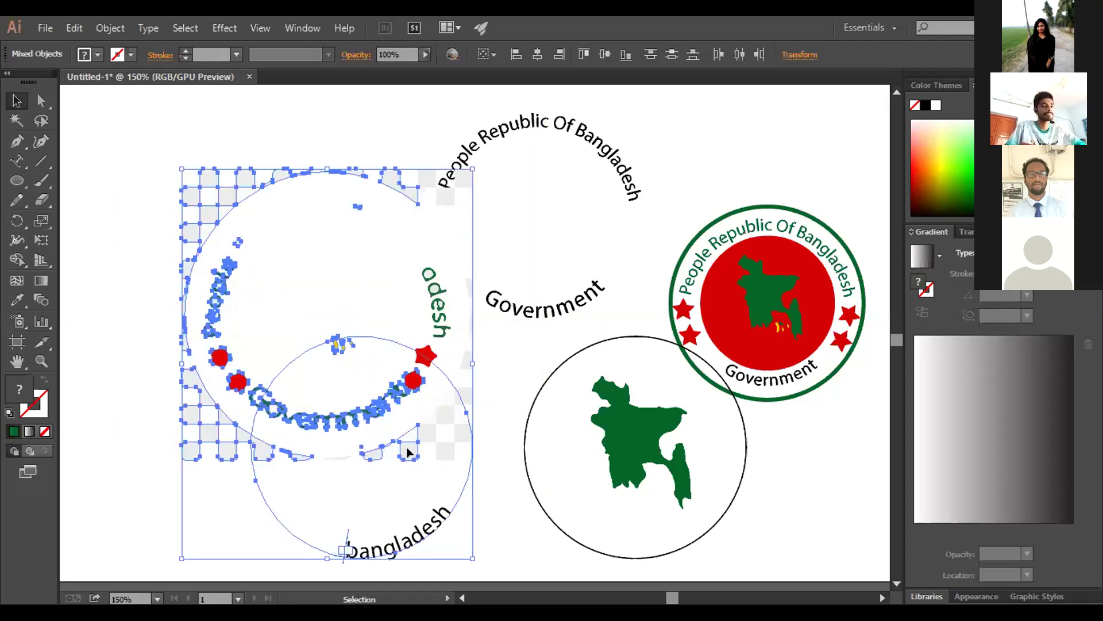
key(Delete)
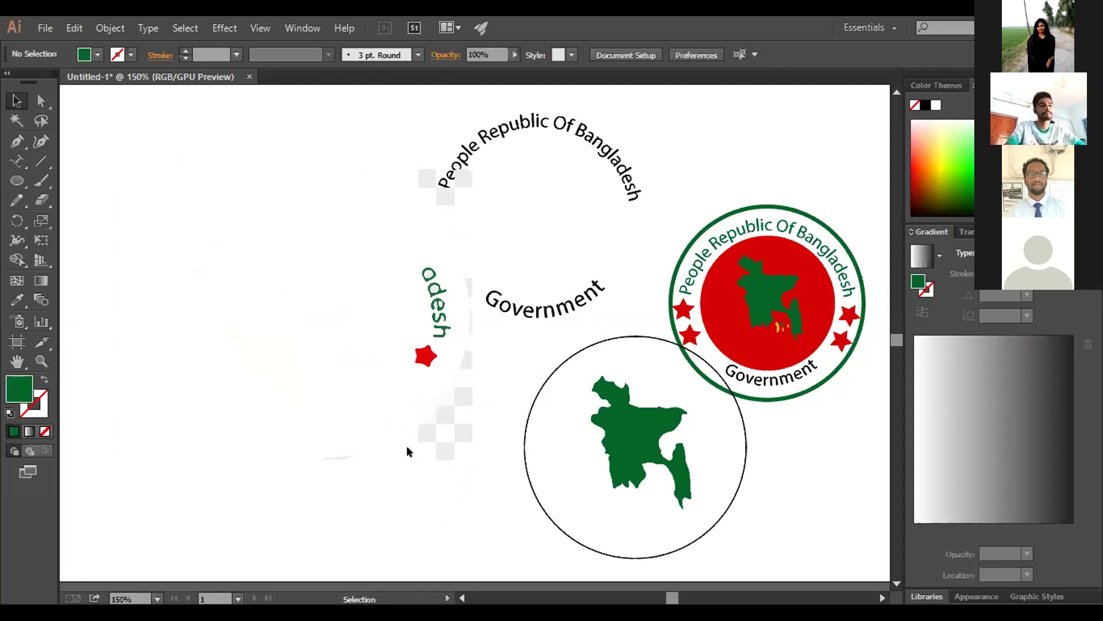
Move the finished seal and the curved "People Republic Of Bangladesh" and "Government" texts down toward the map circle, and delete the remaining traced fragments
drag(646, 330, 575, 290)
drag(674, 165, 550, 288)
drag(624, 170, 751, 399)
drag(216, 129, 492, 471)
key(Delete)
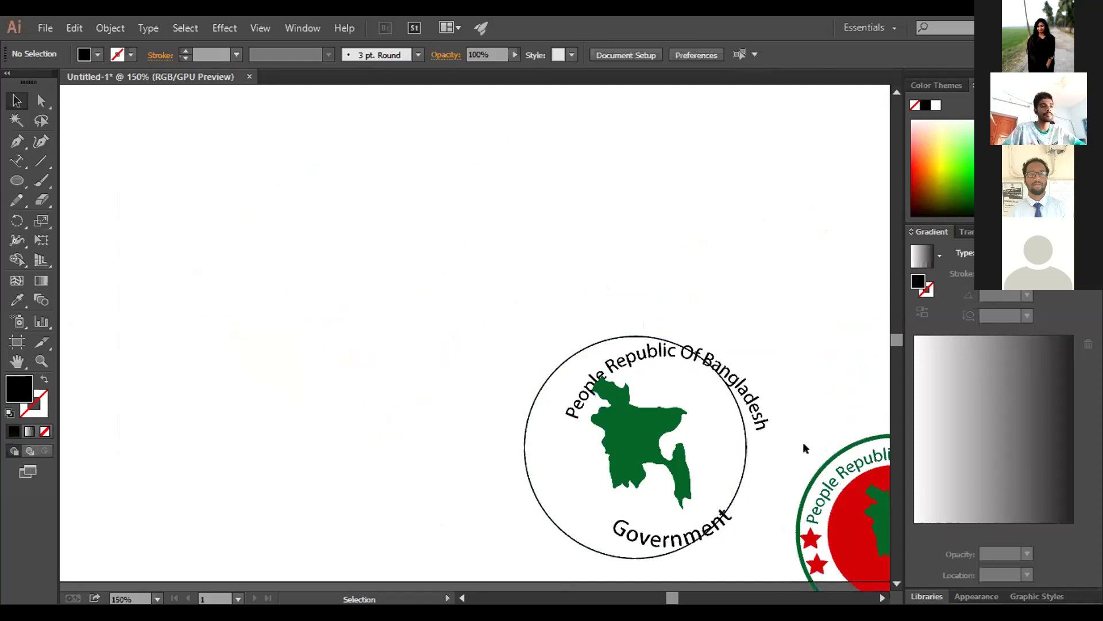
Move the finished red and green seal to the empty upper-left area of the canvas
click(857, 512)
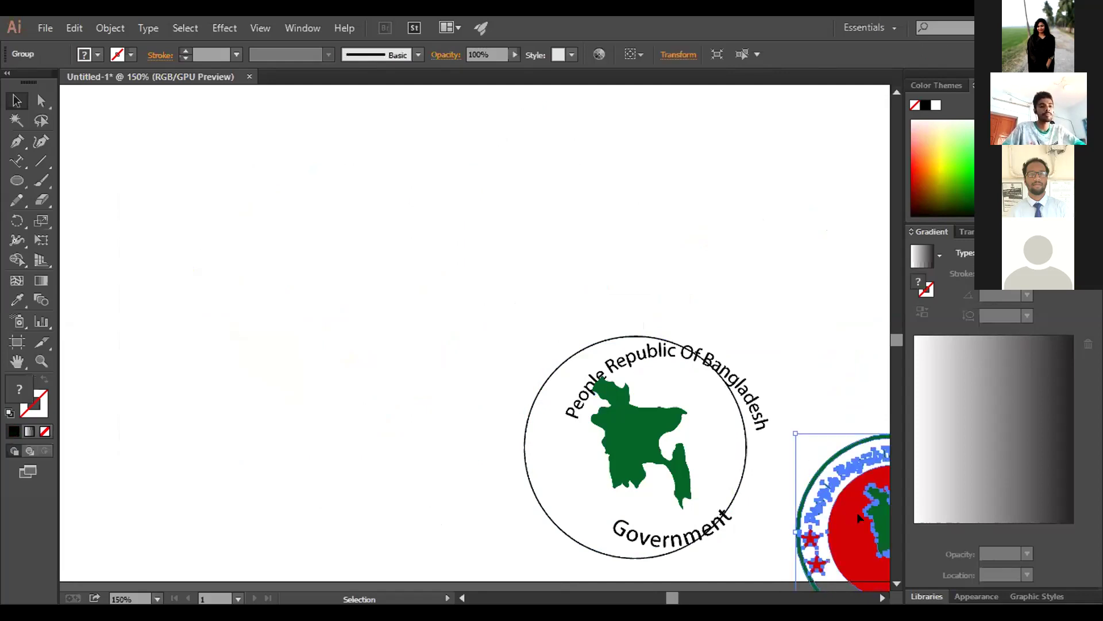
drag(854, 505, 316, 229)
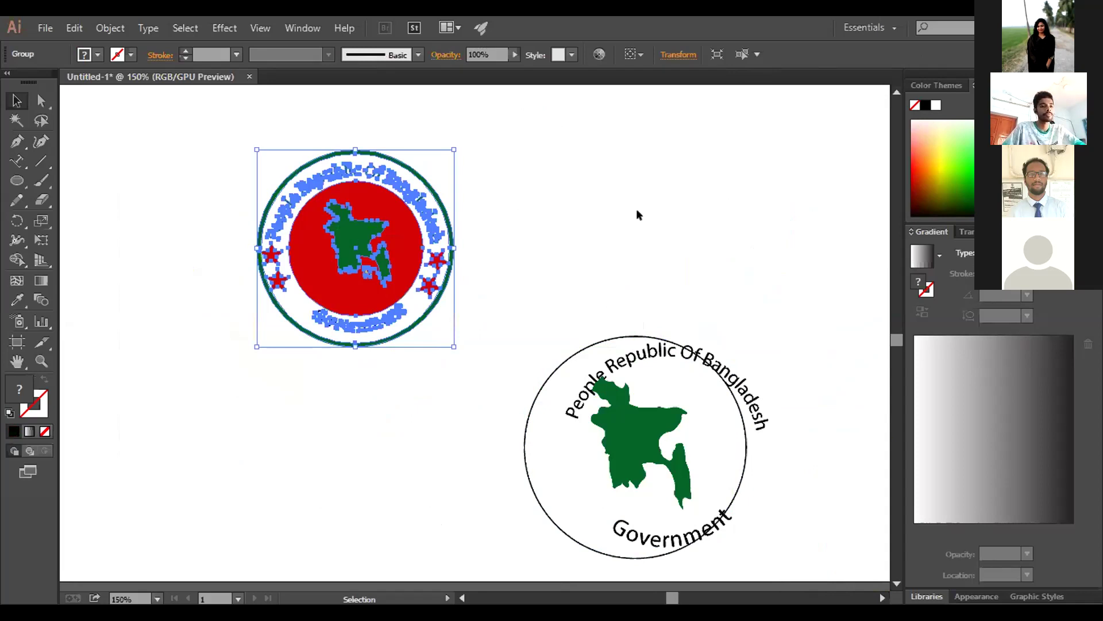
click(636, 209)
Move the curved "People Republic Of Bangladesh" lettering onto the upper edge of the black circle around the map
drag(720, 373, 693, 365)
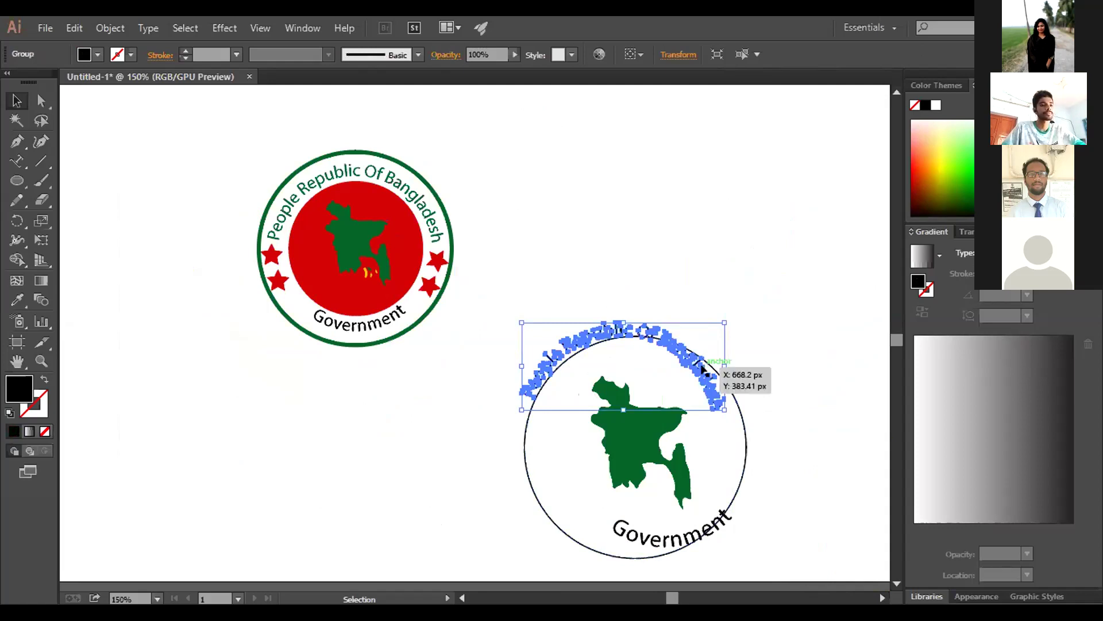
click(626, 165)
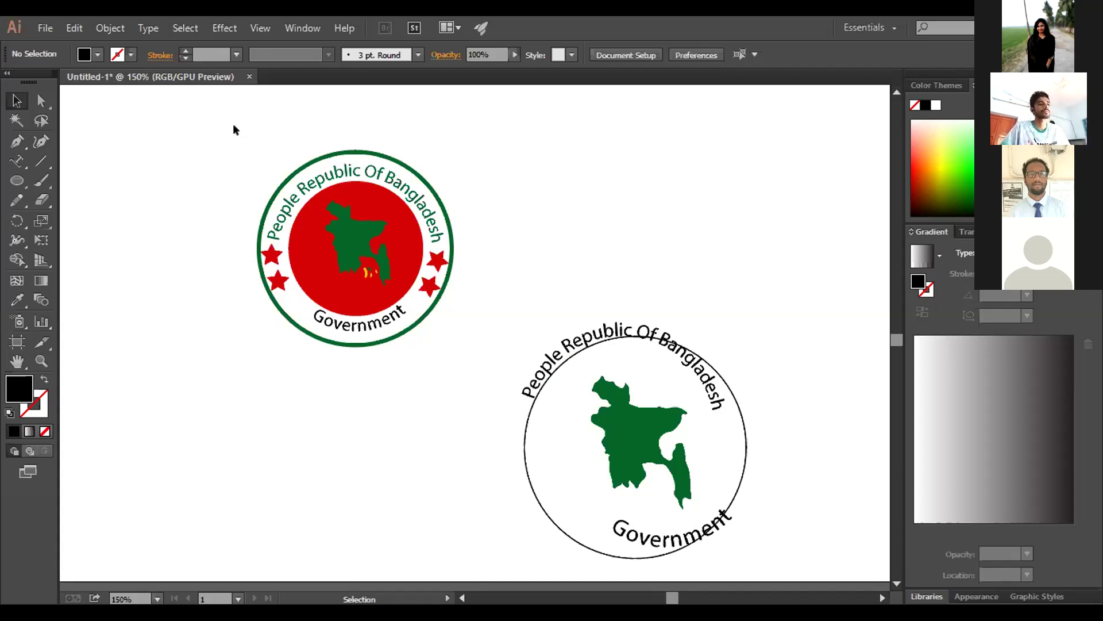
scroll(233, 123, up, 1)
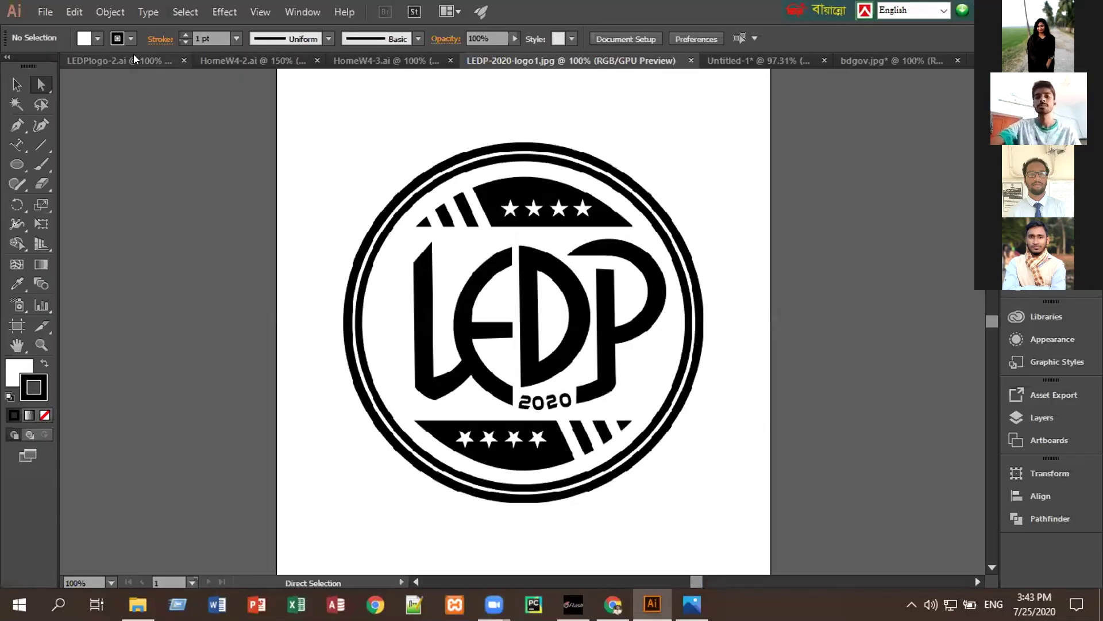
Review the logos in the open documents LEDPlogo-2.ai, HomeW4-2.ai, HomeW4-3.ai and LEDP-2020-logo1.jpg
click(133, 57)
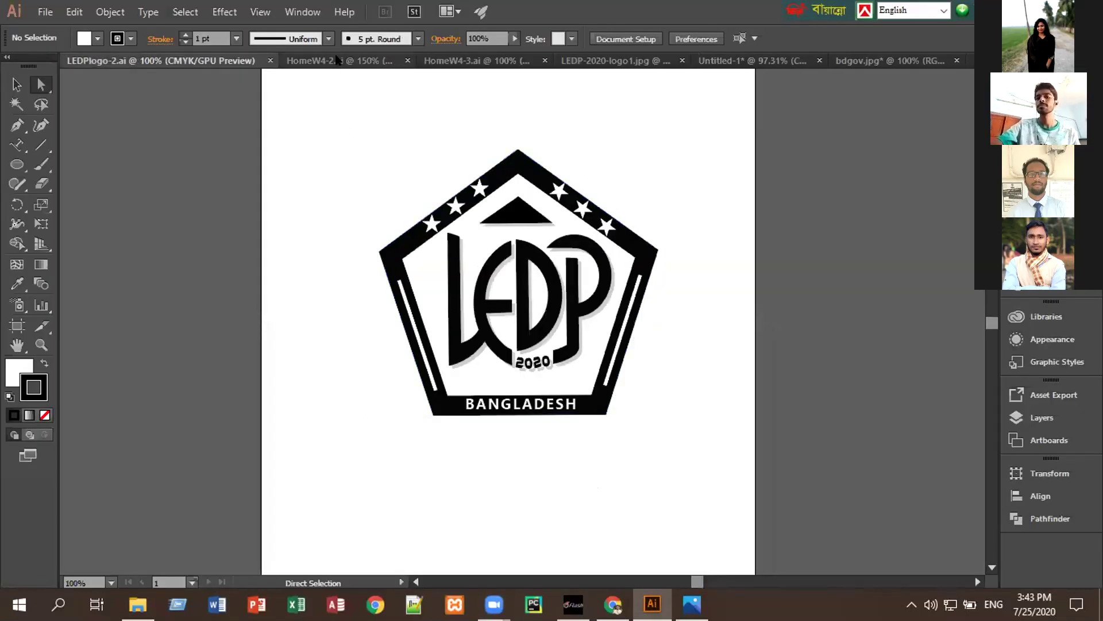
click(338, 60)
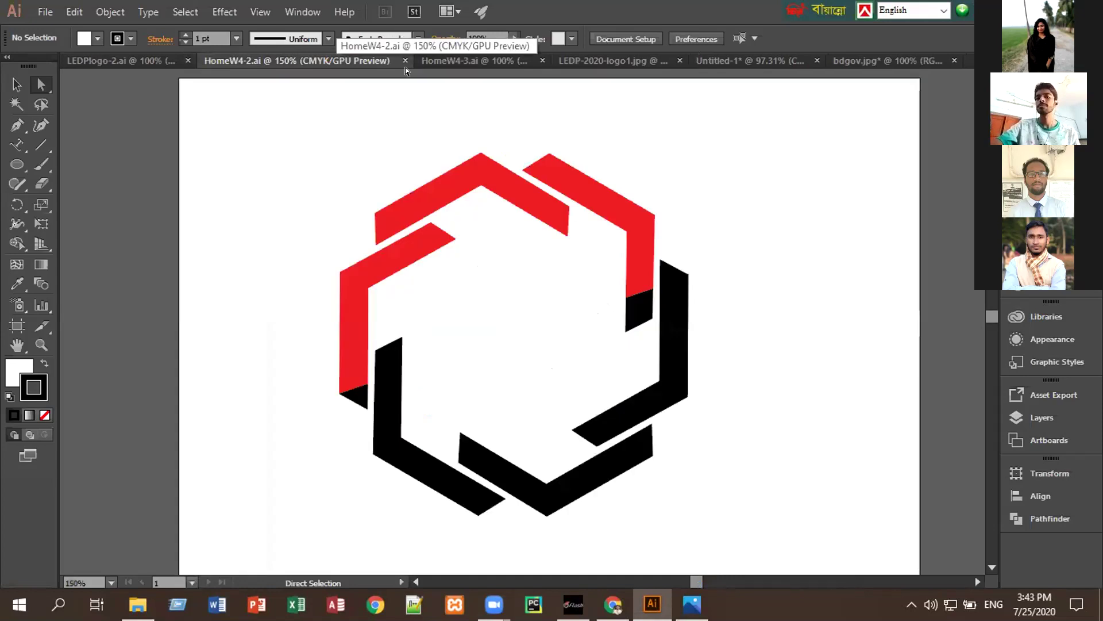
click(455, 60)
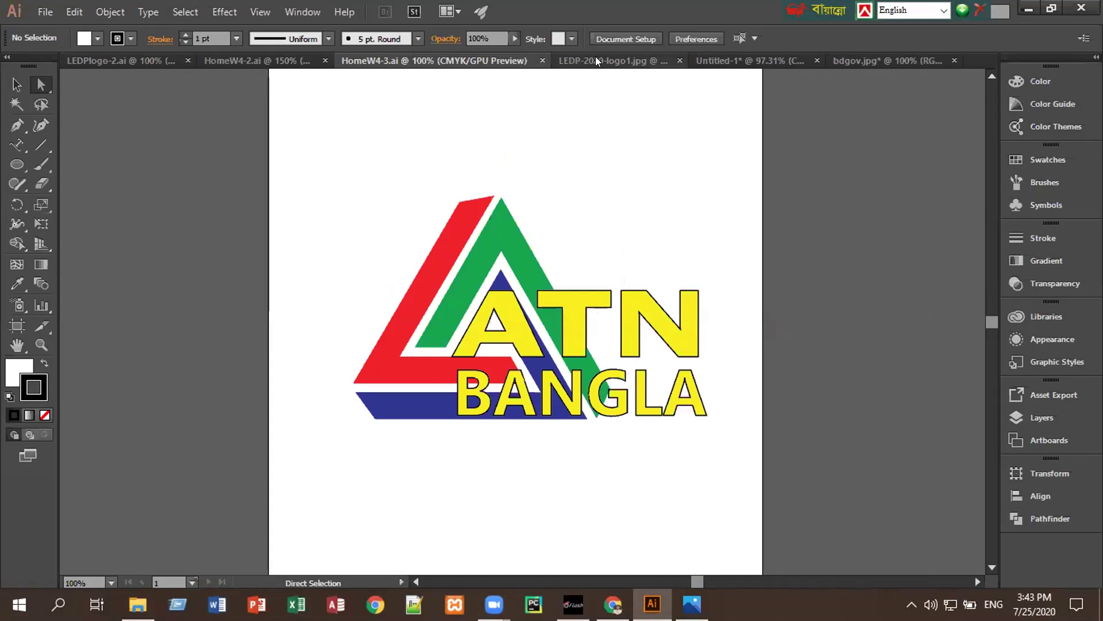
click(597, 61)
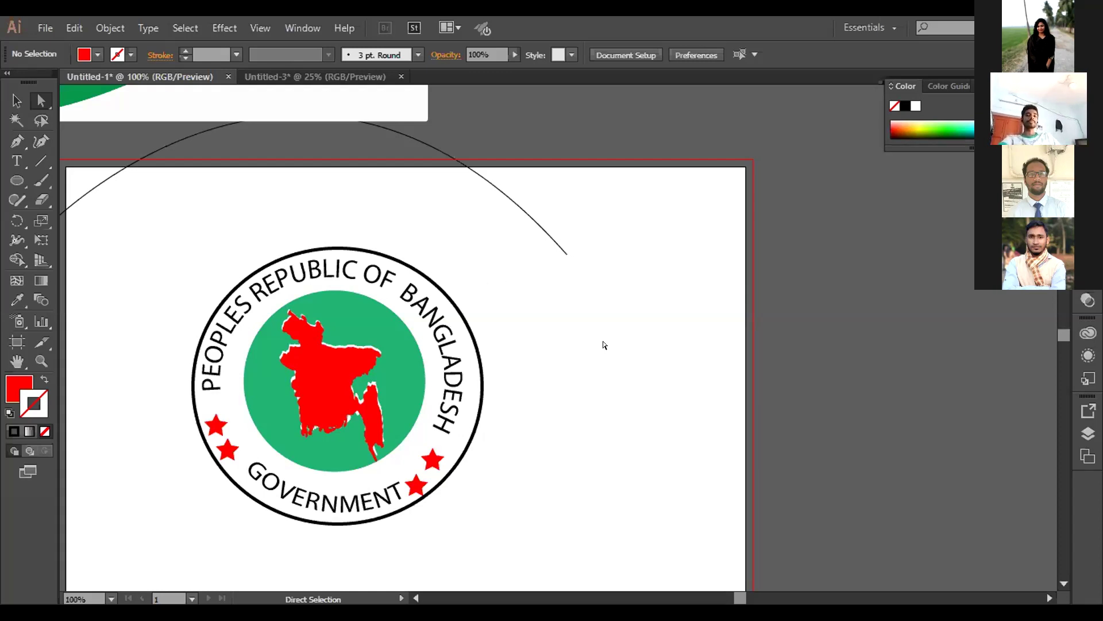
Delete the segment of the large stray arc that passes above the "Peoples Republic of Bangladesh" seal
click(544, 229)
scroll(517, 327, up, 3)
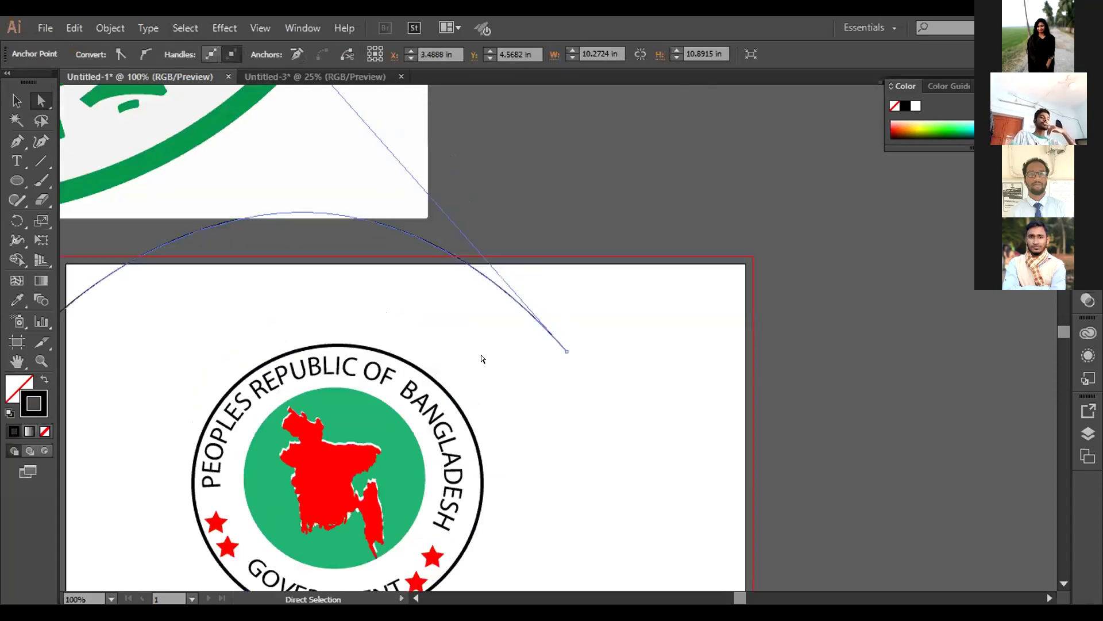
key(Delete)
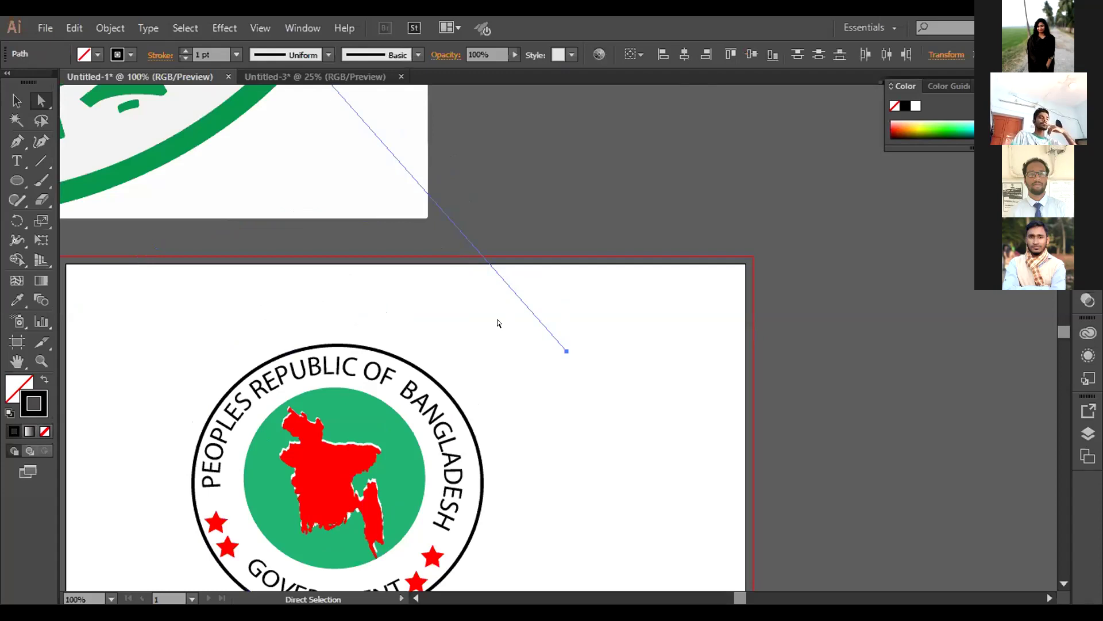
Select the large Bengali-lettered seal artwork above the artboard and undo the last change
scroll(497, 323, down, 6)
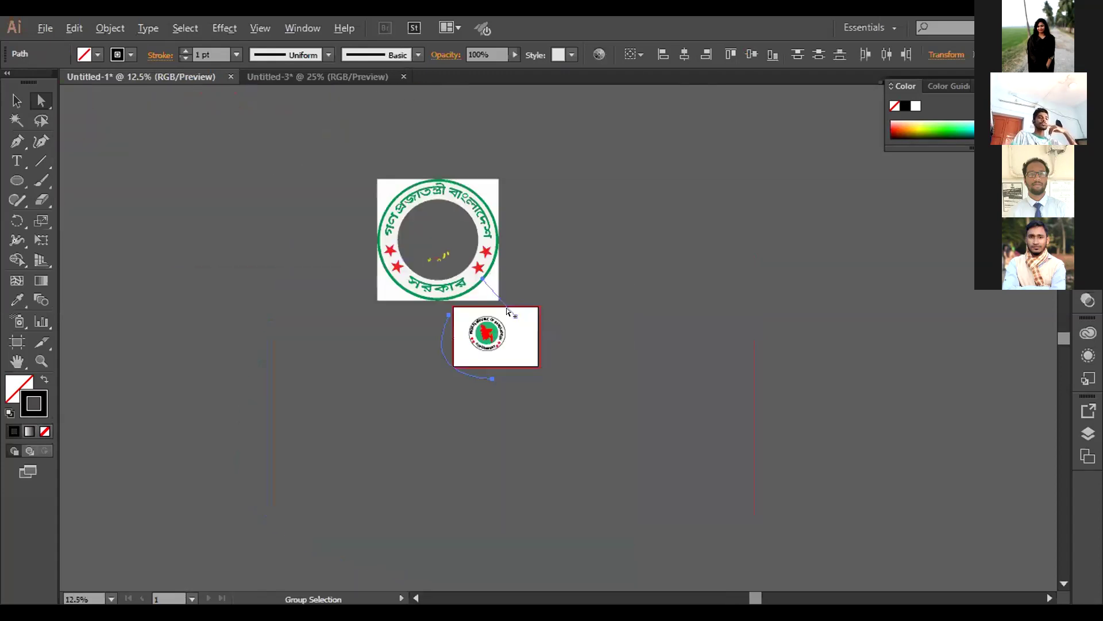
scroll(507, 312, up, 2)
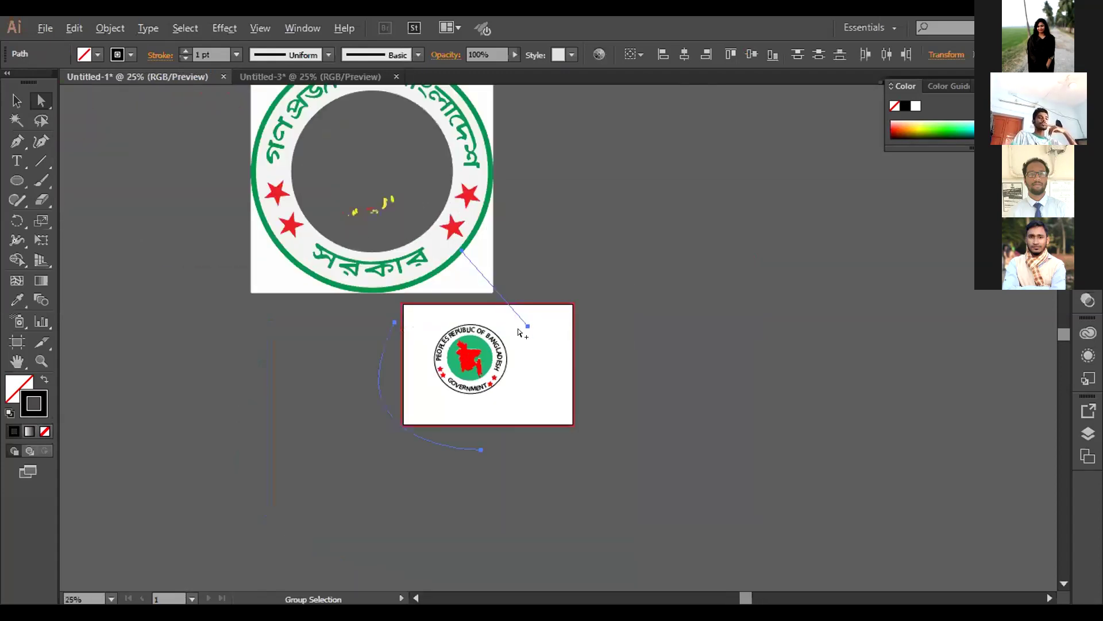
scroll(543, 291, up, 2)
drag(123, 123, 594, 274)
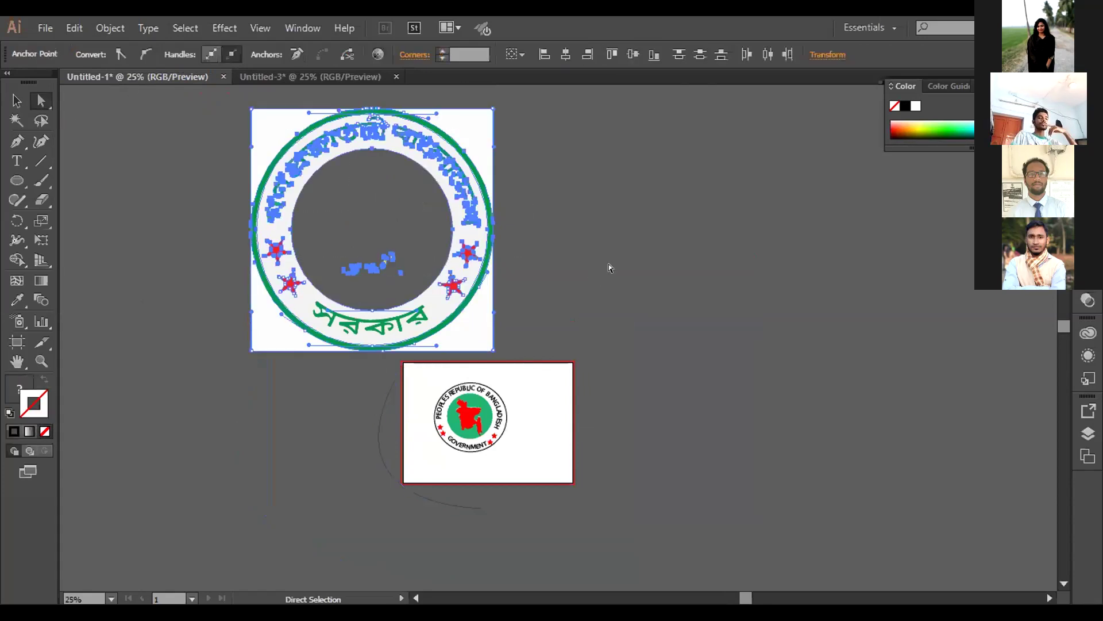
key(ctrl+z)
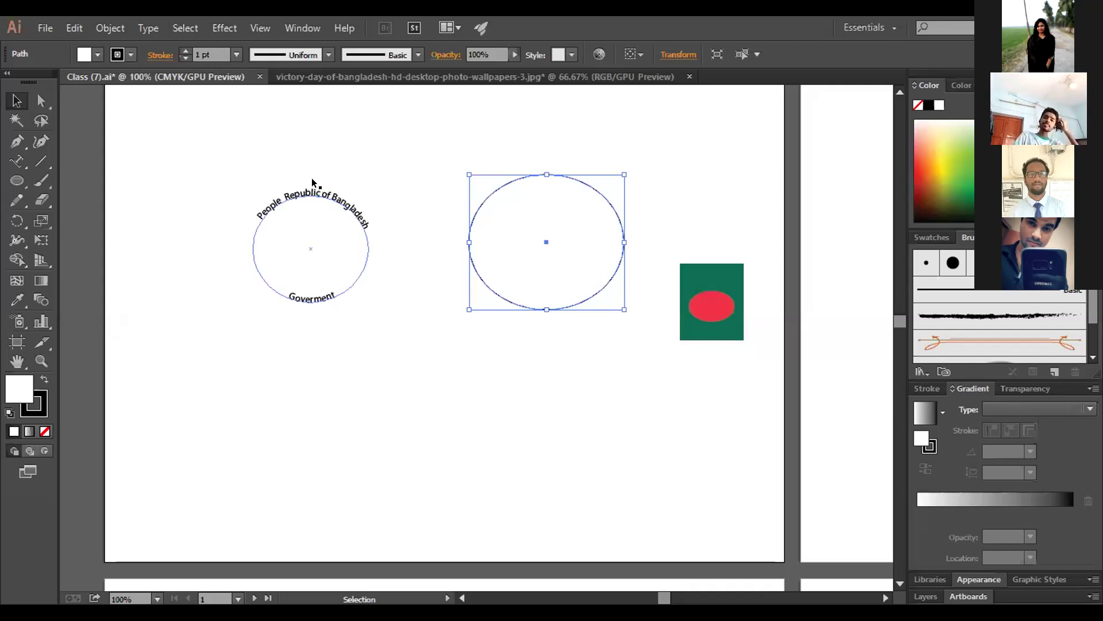
Check the two curved texts on the small circle by selecting them together and the upper one alone
drag(365, 380, 240, 203)
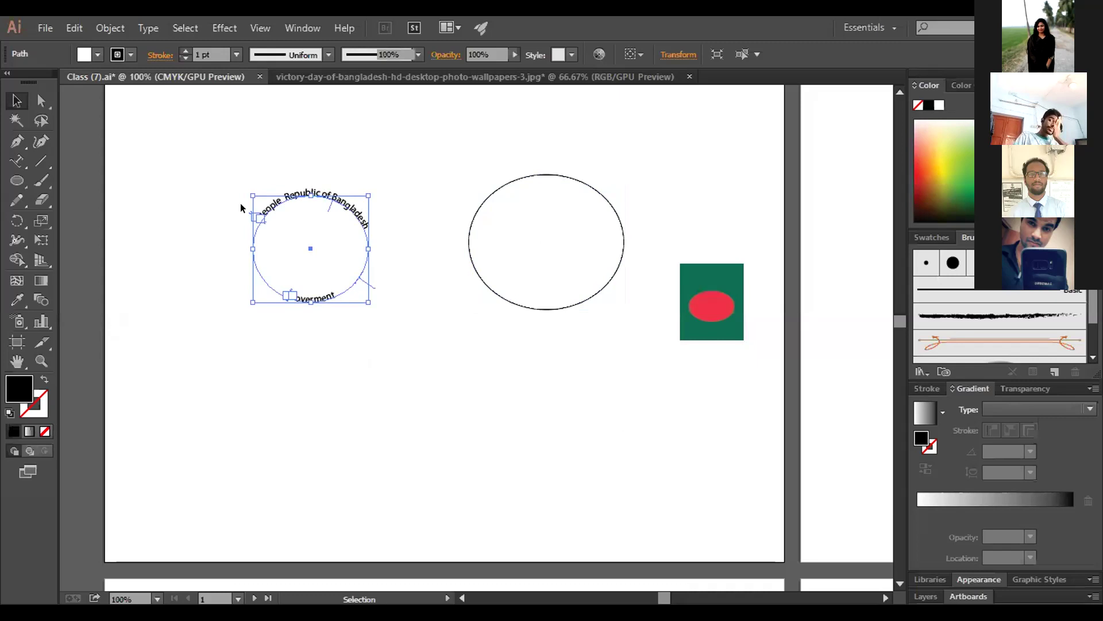
click(351, 354)
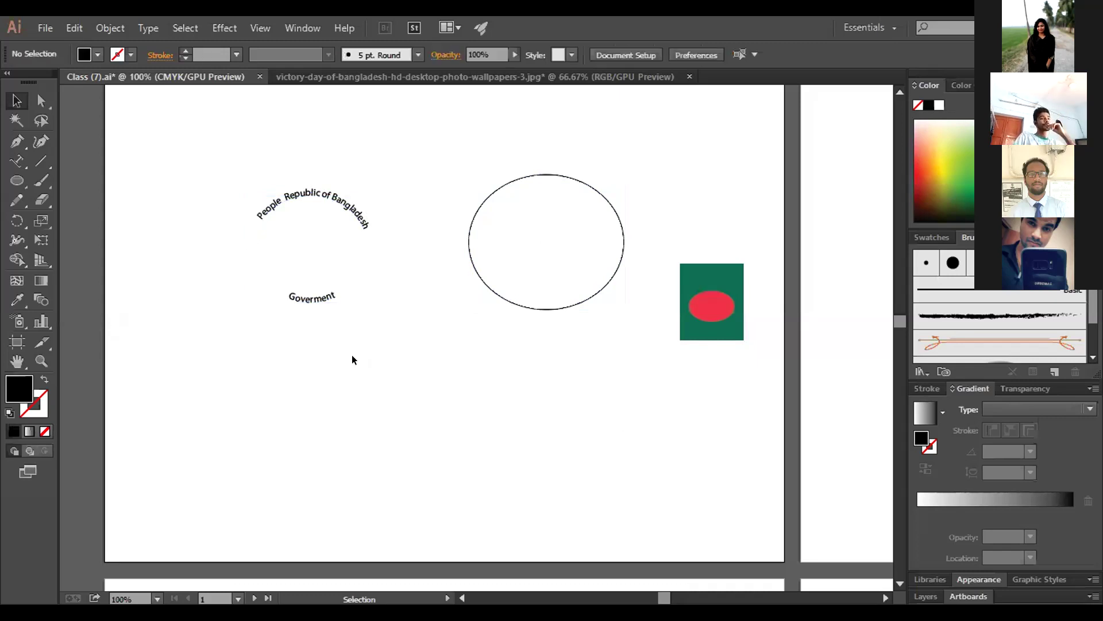
click(318, 194)
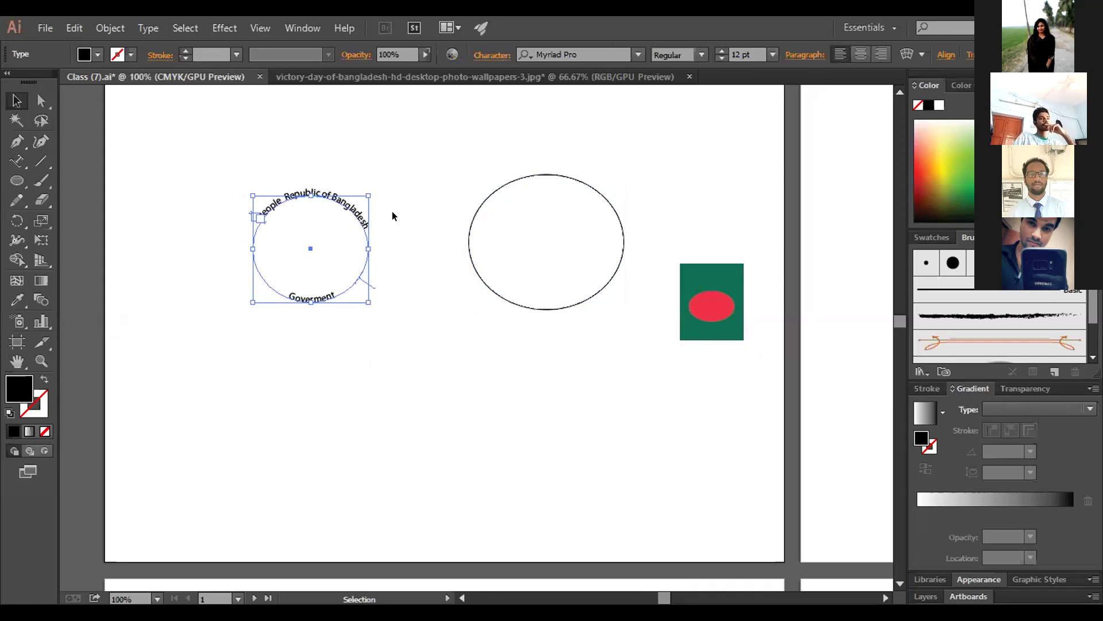
click(399, 295)
Set the font size of the curved "Goverment" text to 14 pt
click(313, 298)
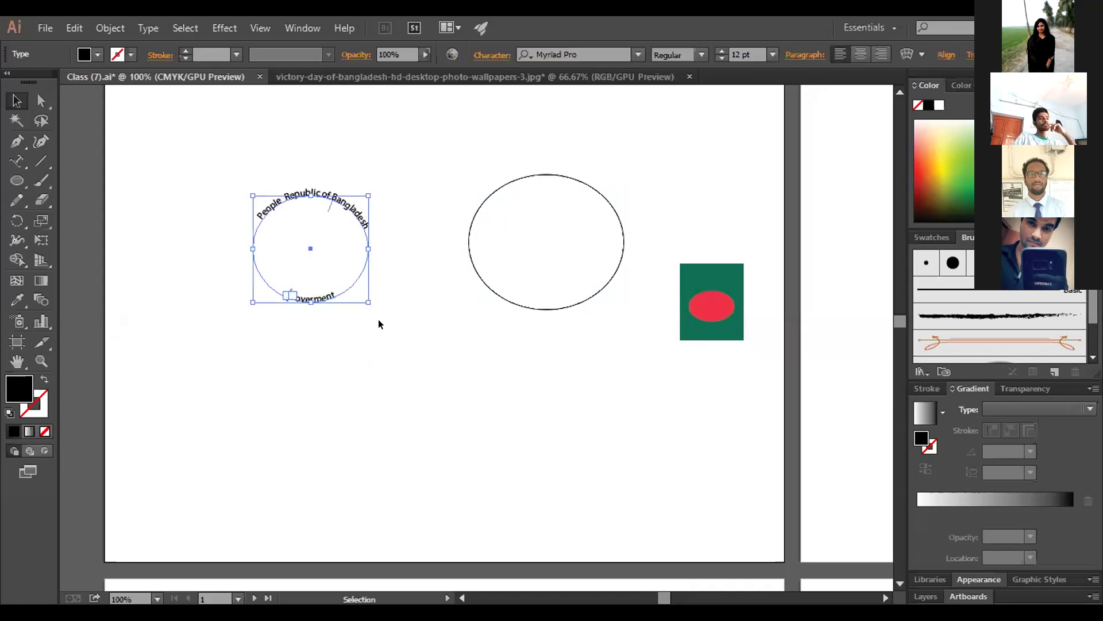
click(721, 51)
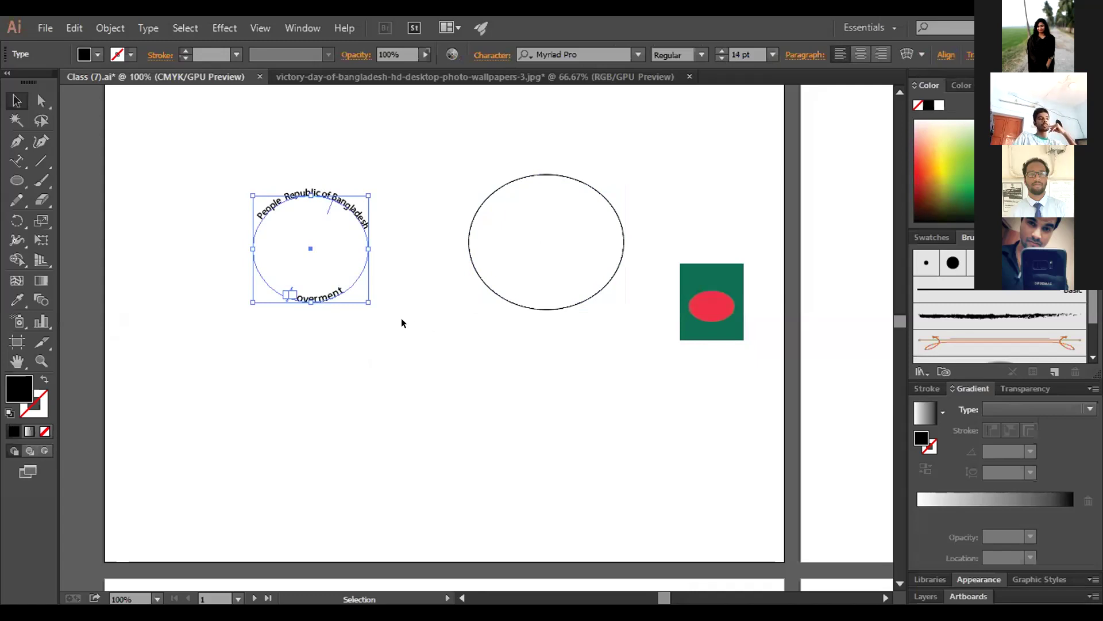
click(722, 60)
click(721, 59)
click(722, 59)
click(721, 50)
click(721, 51)
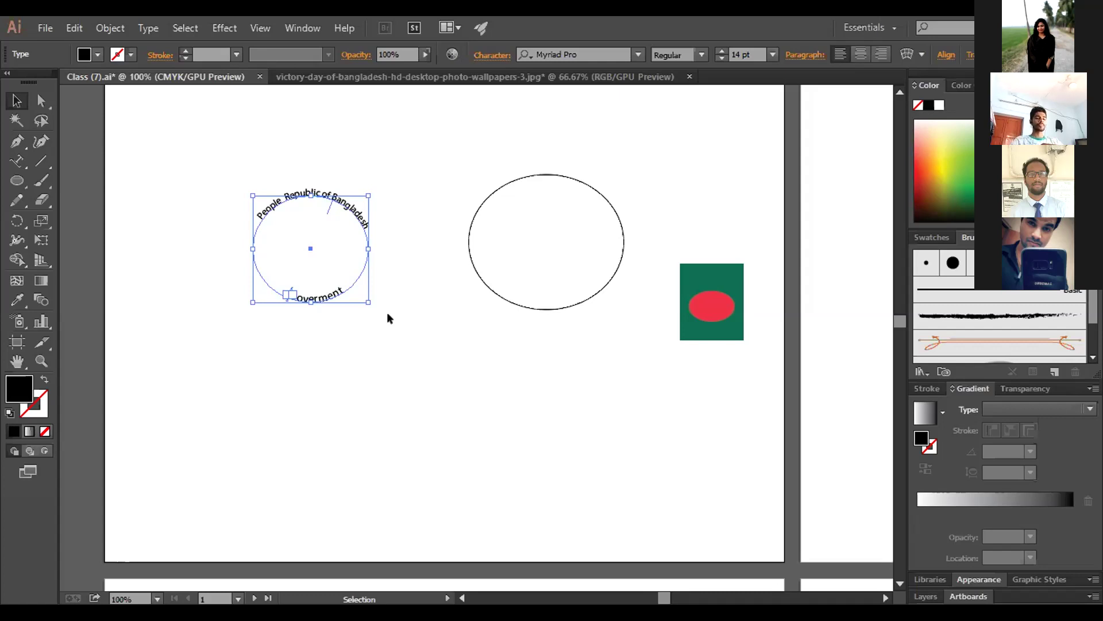
click(366, 330)
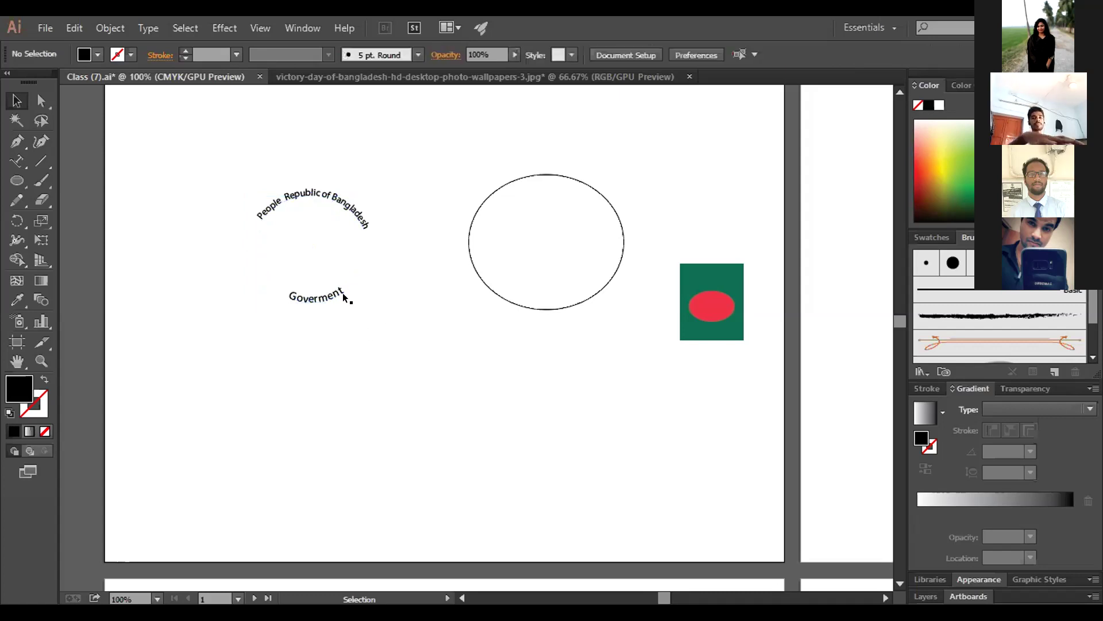
Expand the curved "Goverment" text into shapes with the Object and Fill options enabled
click(312, 295)
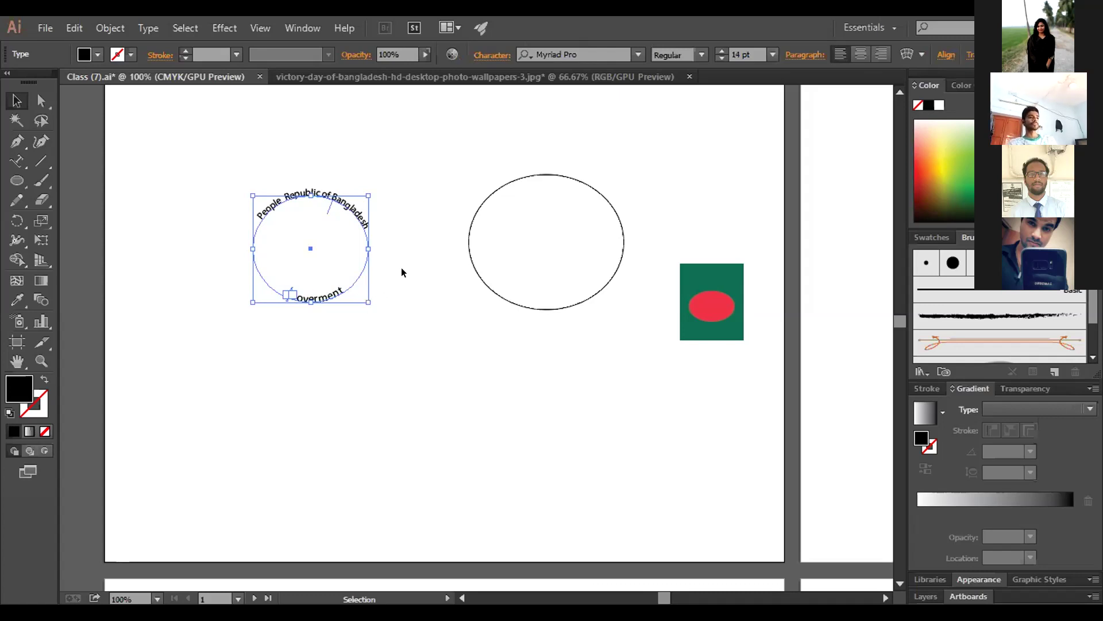
click(381, 288)
click(325, 297)
click(108, 28)
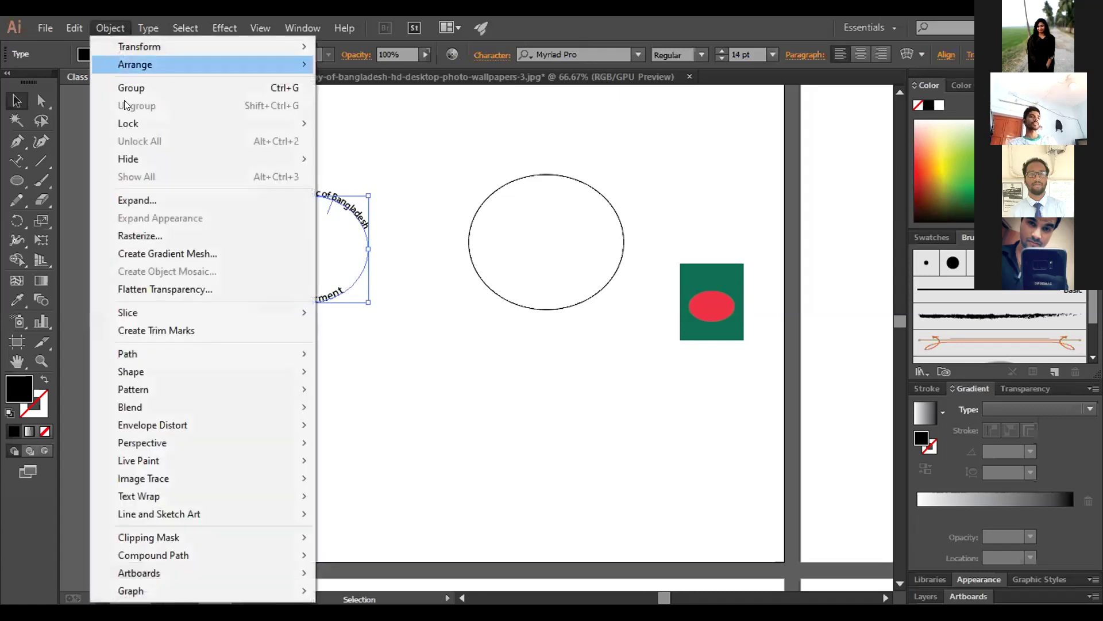
click(147, 199)
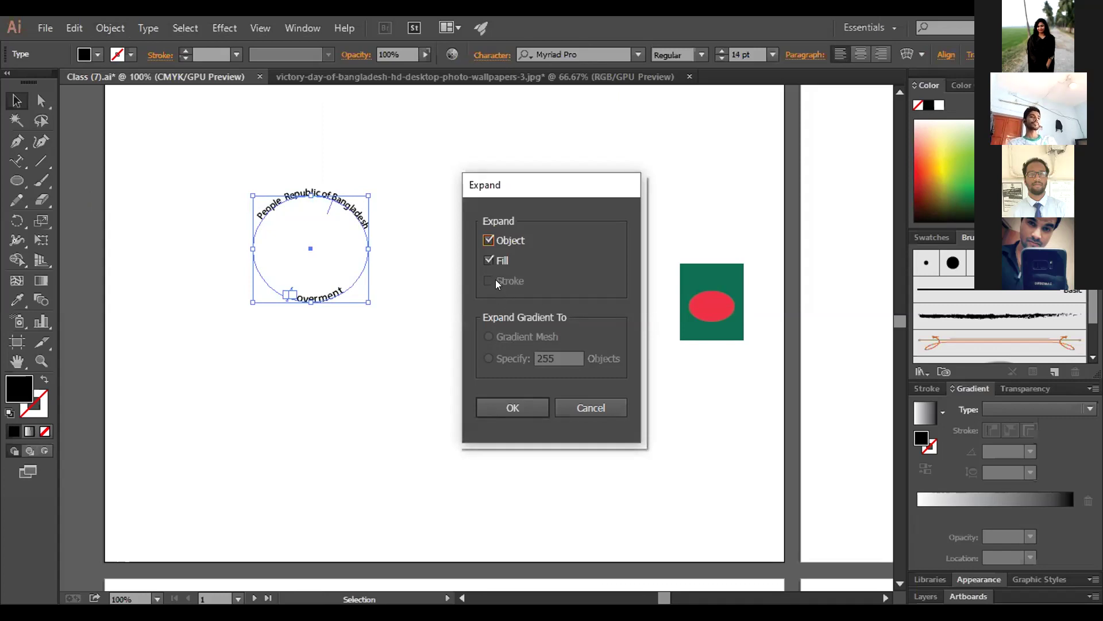
click(532, 407)
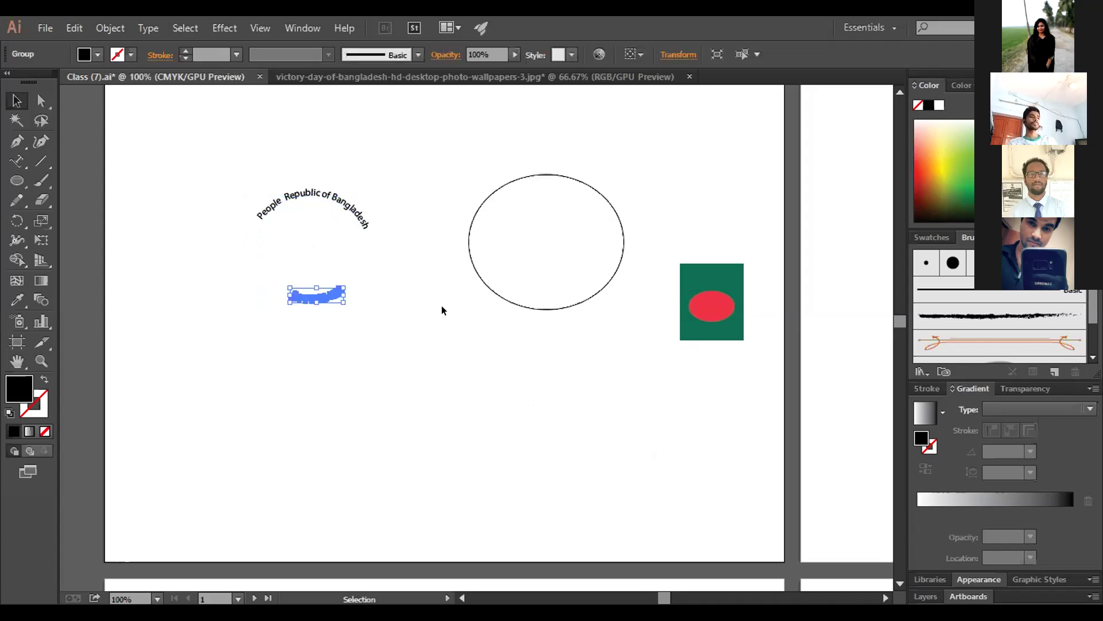
Examine the expanded "Goverment" group and its transform properties
click(401, 282)
click(325, 296)
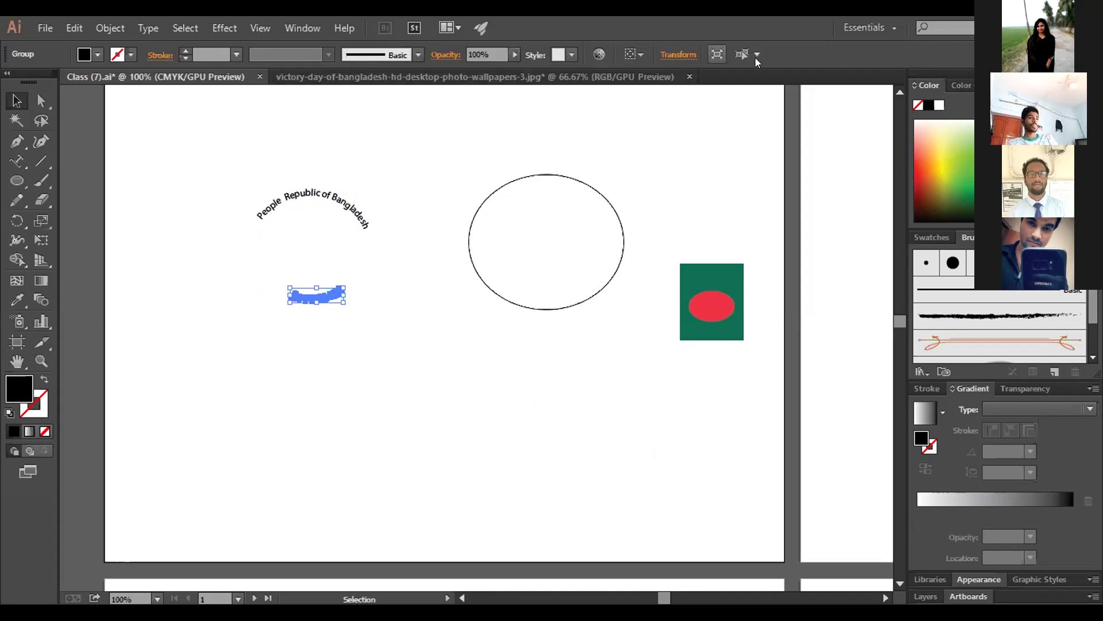
click(683, 55)
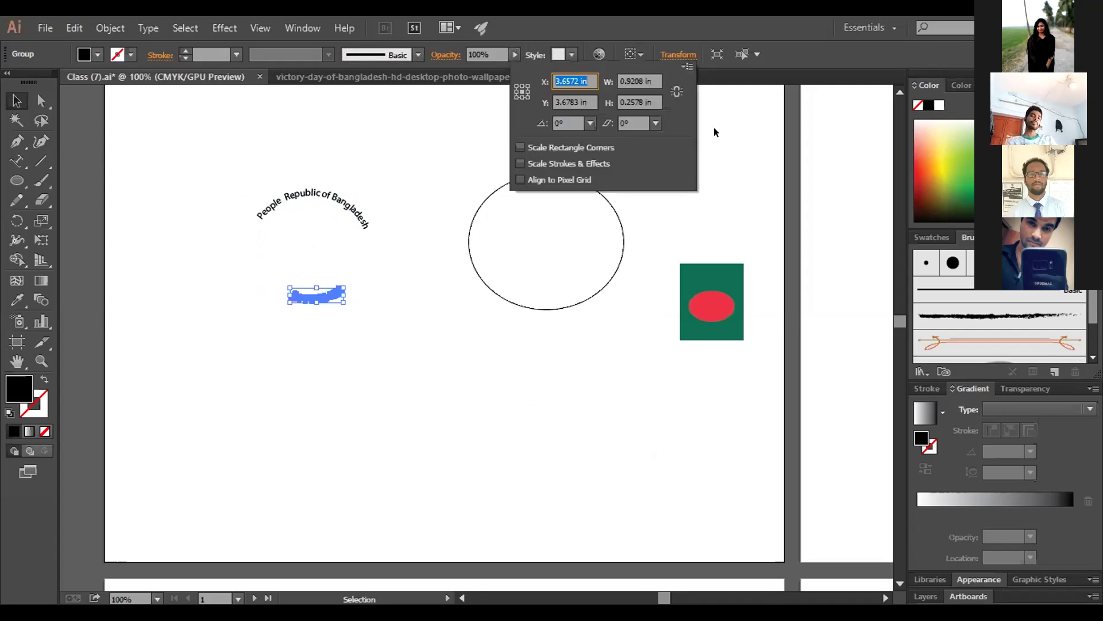
click(307, 293)
click(317, 305)
click(317, 299)
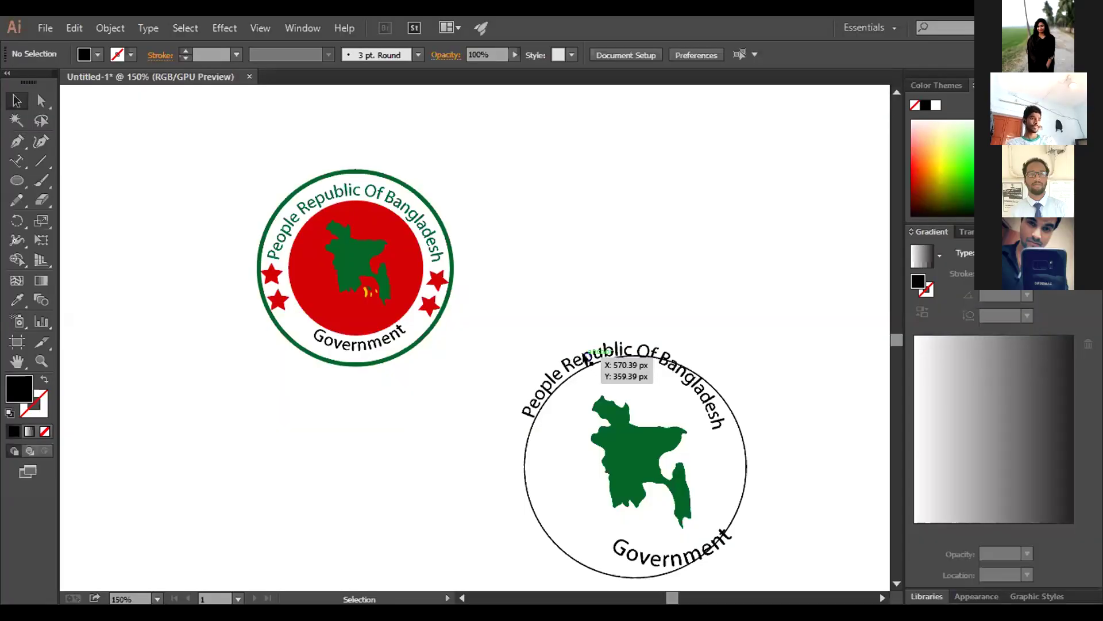
Lift the curved "People Republic Of Bangladesh" lettering clear of the map circle and reposition it along the circle's top
drag(586, 359, 589, 298)
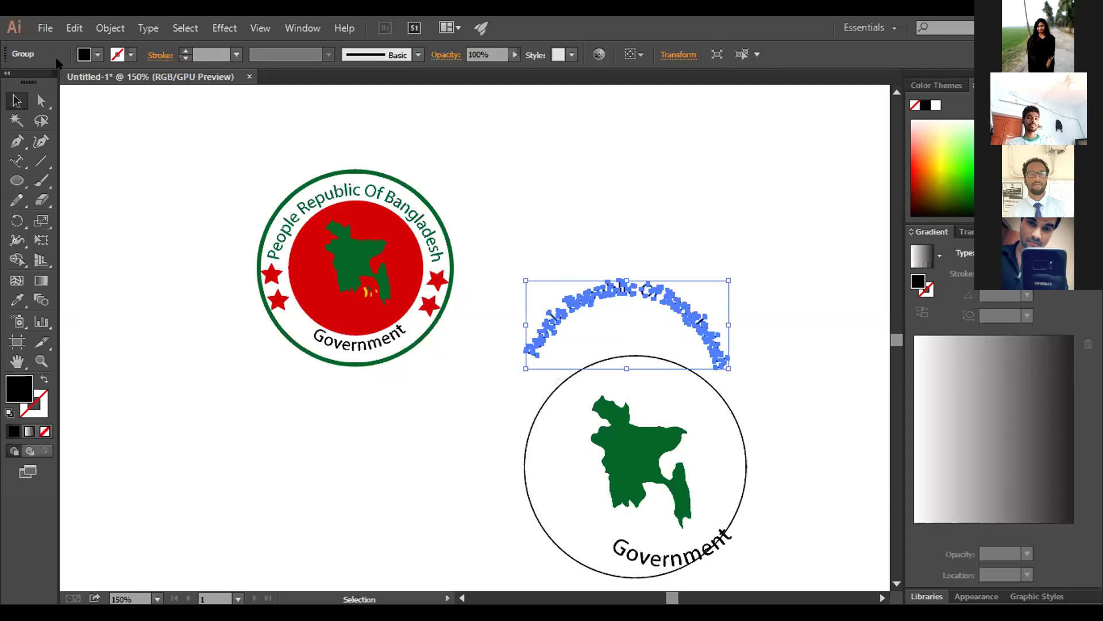
drag(674, 315, 676, 358)
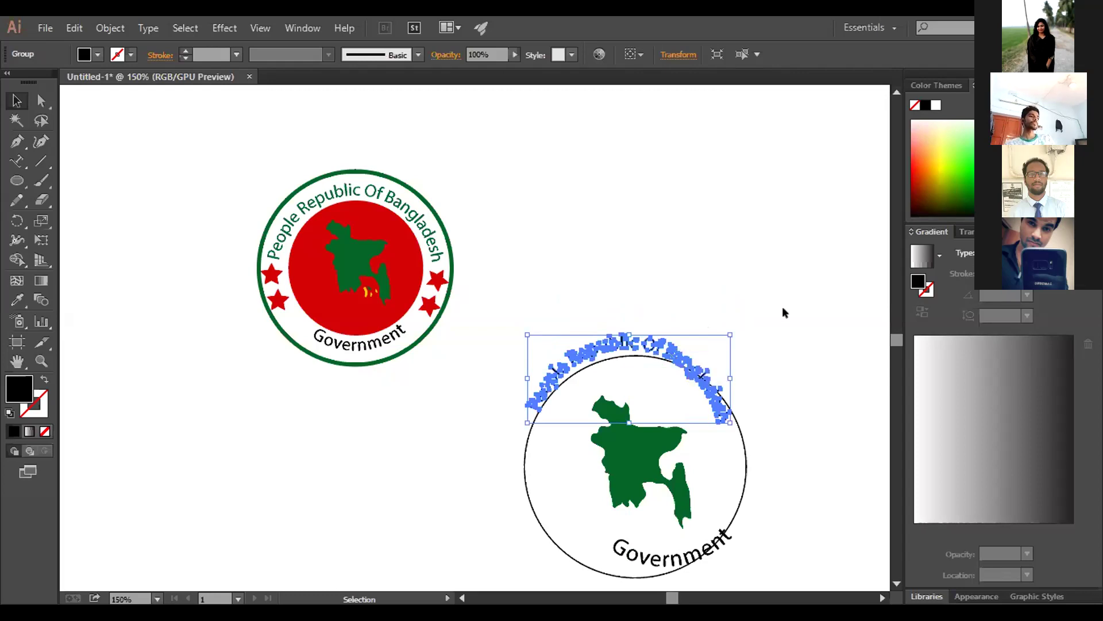
Shift the curved "People Republic Of Bangladesh" lettering slightly to the right along the top of the map circle
click(676, 357)
drag(729, 373, 802, 381)
key(ctrl+z)
click(557, 494)
drag(719, 403, 728, 406)
drag(692, 205, 691, 206)
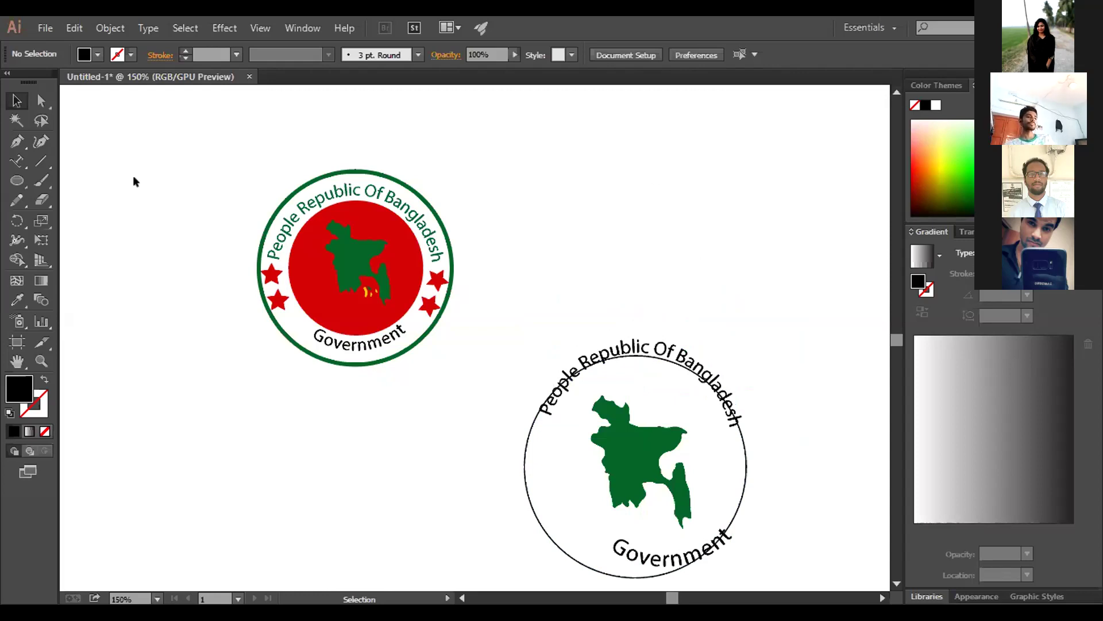
Draw a rectangle above the map circle and give it no fill and a 1 pt black stroke
click(19, 181)
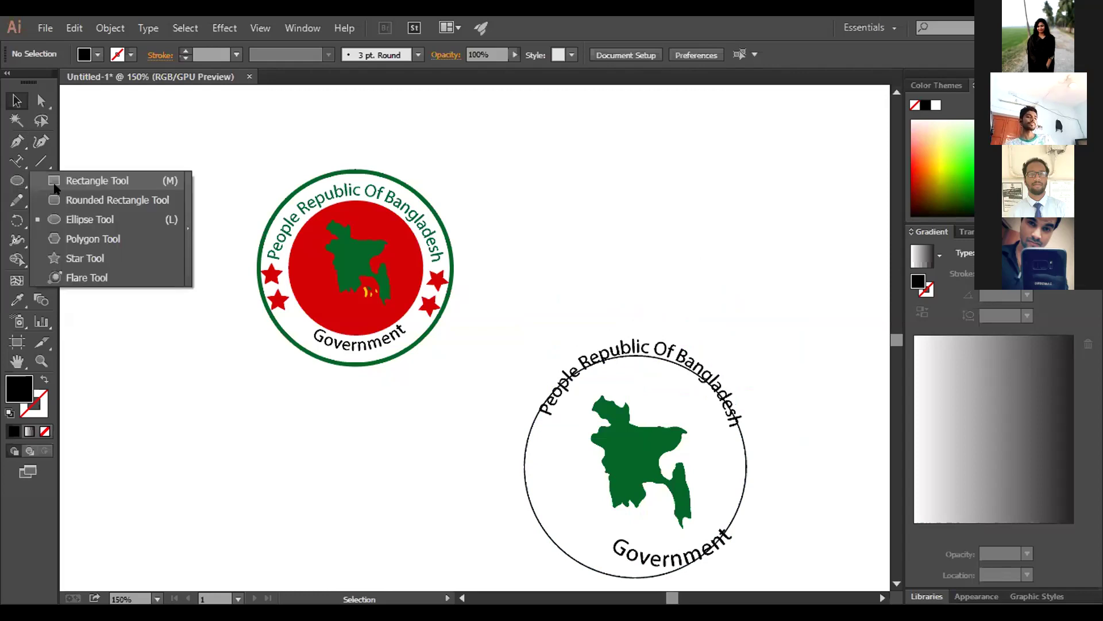
click(55, 188)
drag(515, 169, 708, 335)
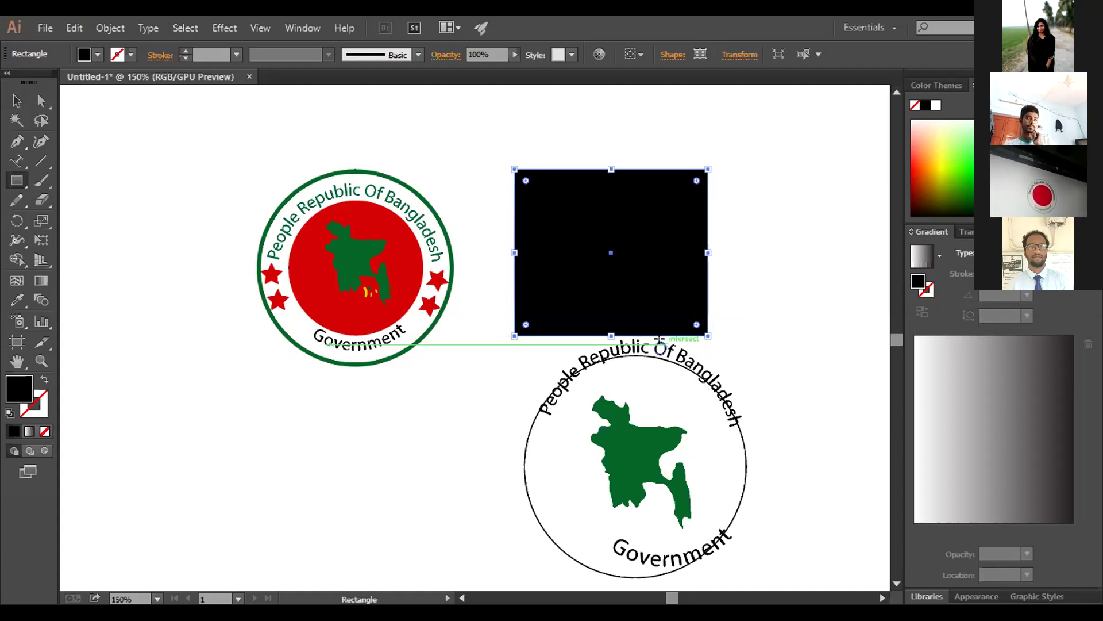
click(30, 409)
click(13, 431)
click(45, 431)
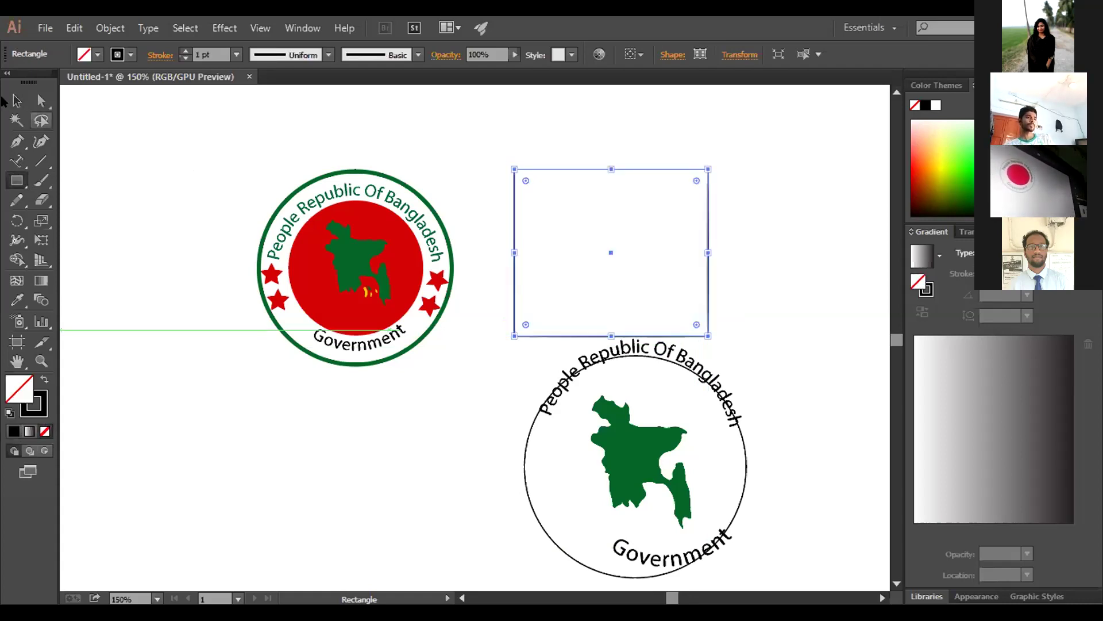
click(17, 101)
click(532, 318)
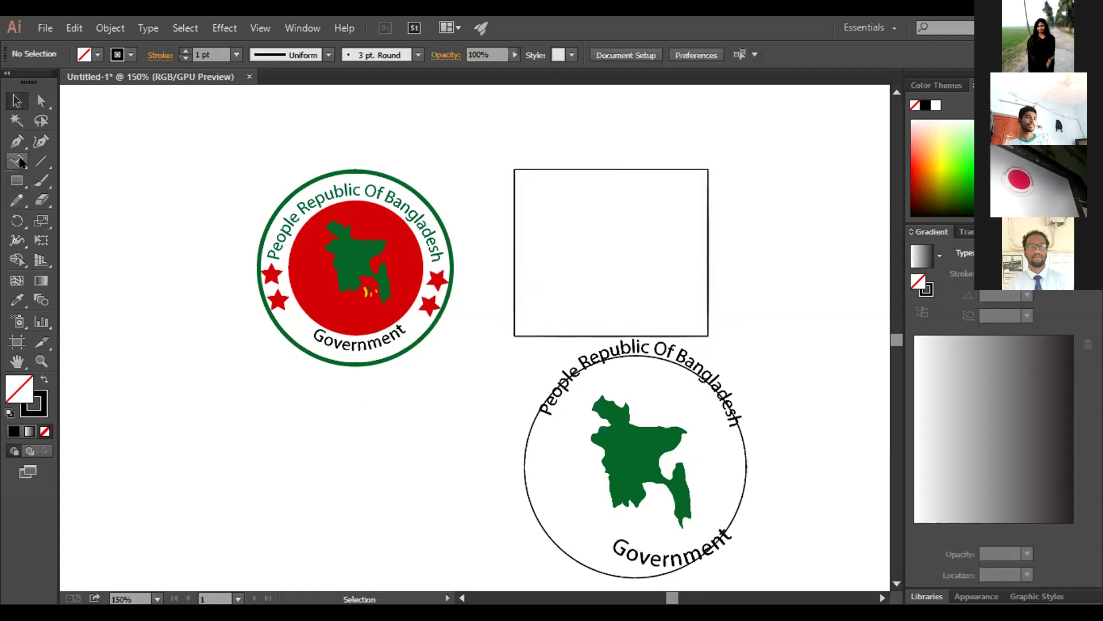
Try to start vertical text inside the rectangle above the map circle with the Vertical Type tool
click(21, 162)
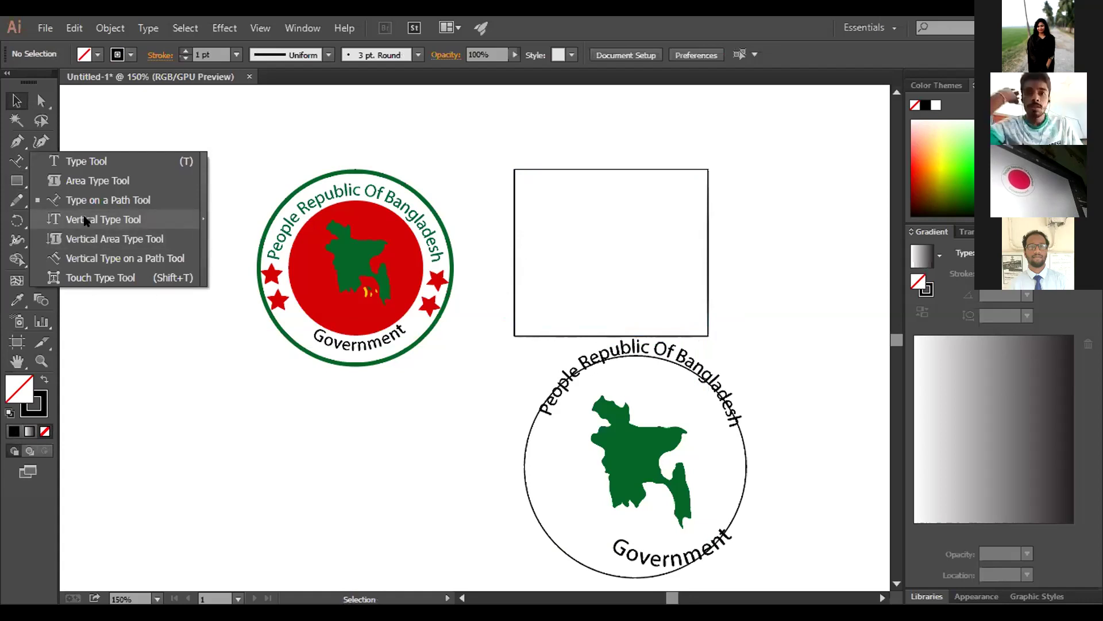
click(86, 219)
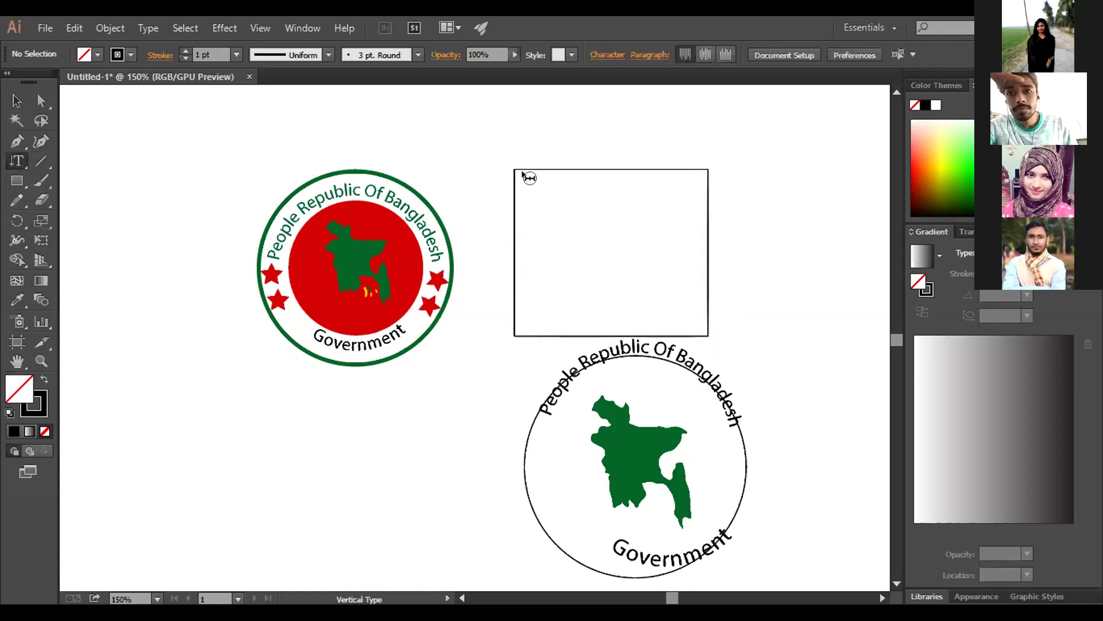
click(632, 180)
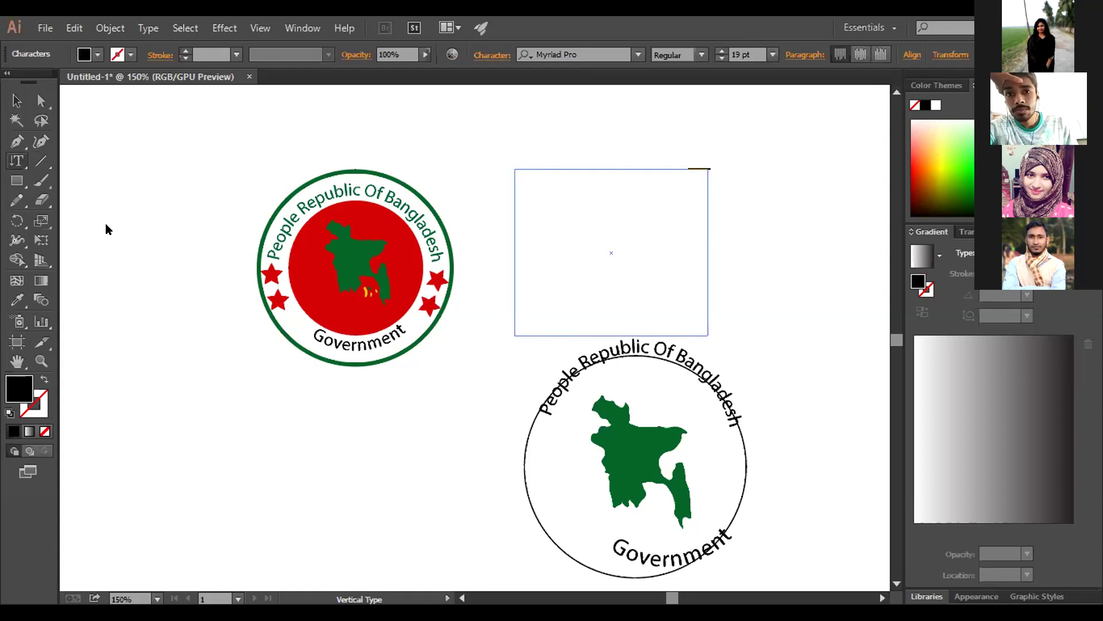
click(17, 158)
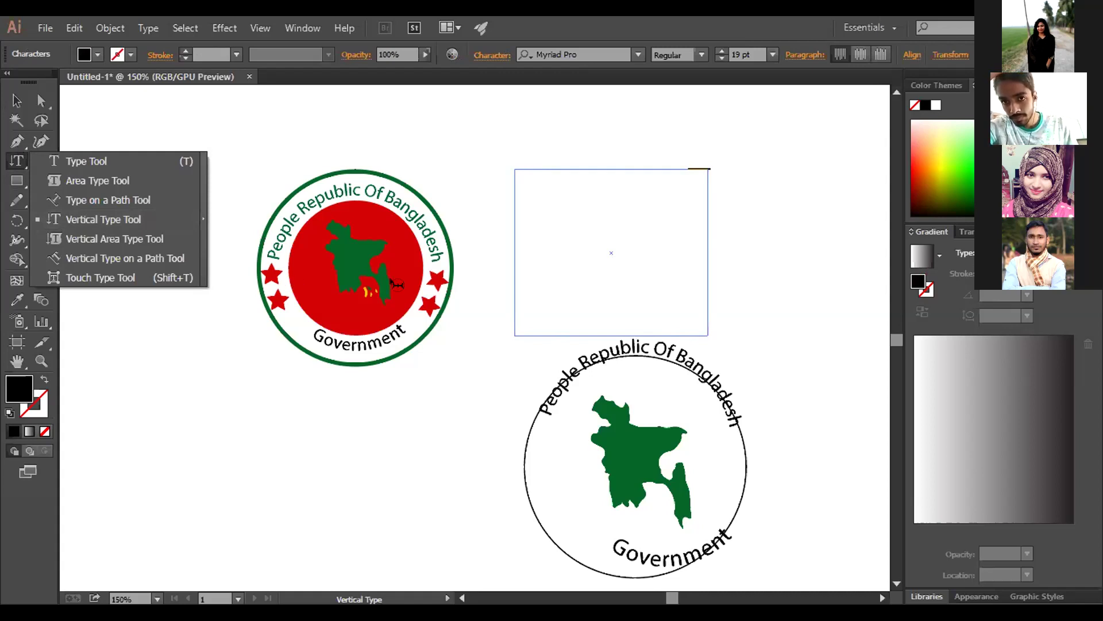
click(458, 348)
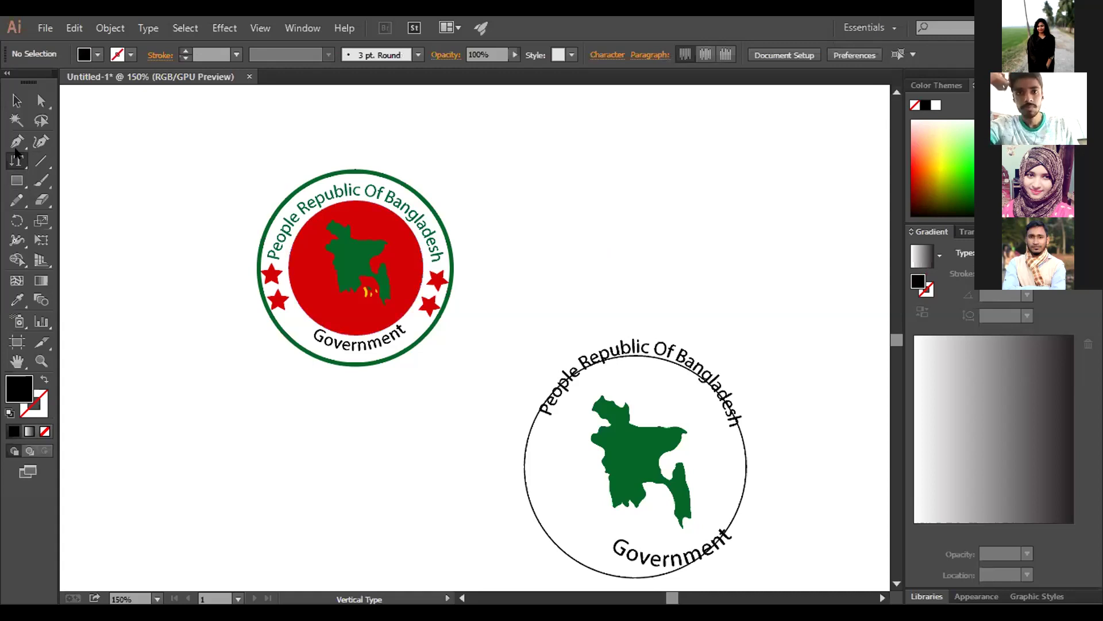
Add a free-standing vertical line of text reading "ghguygrjguhr" above the map circle
click(538, 167)
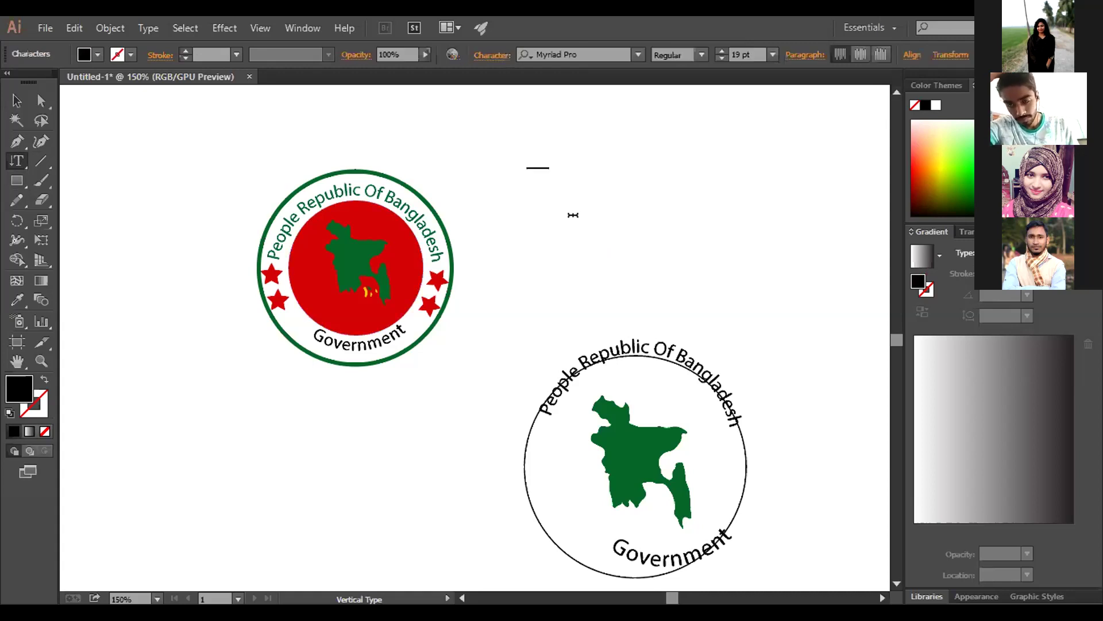
text(ghguygrhsg)
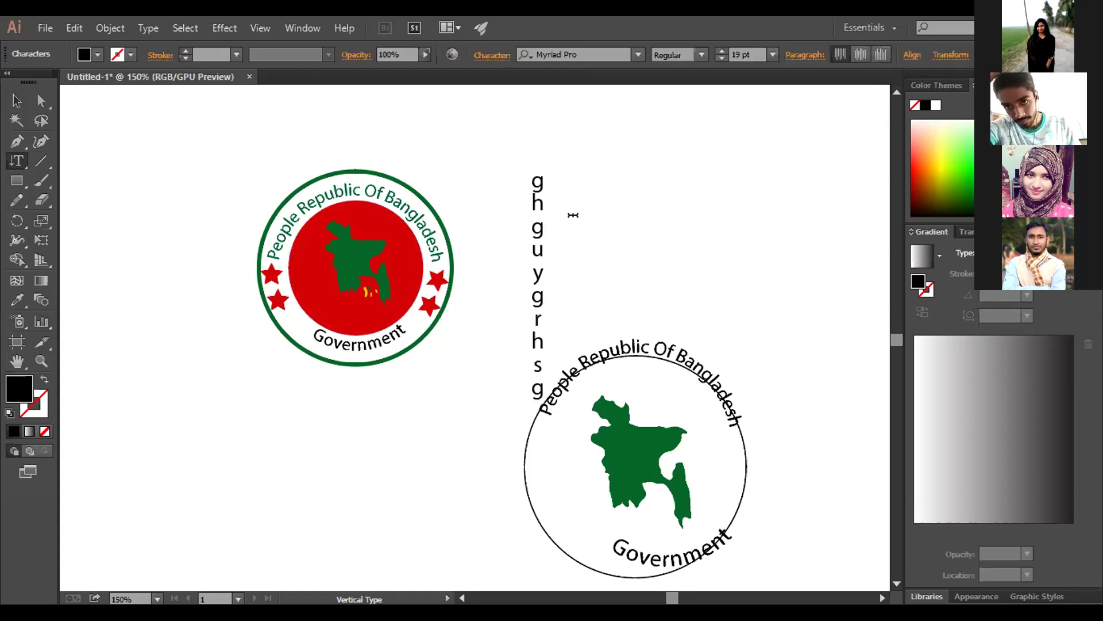
text(s)
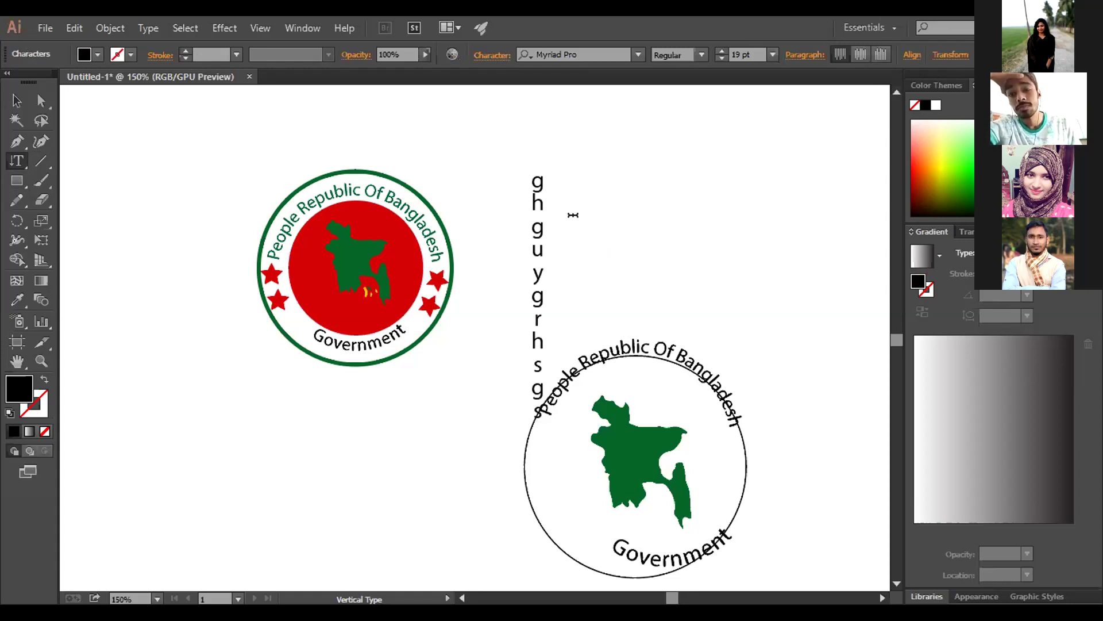
key(BackSpace)
key(BackSpace)
key(BackSpace)
key(BackSpace)
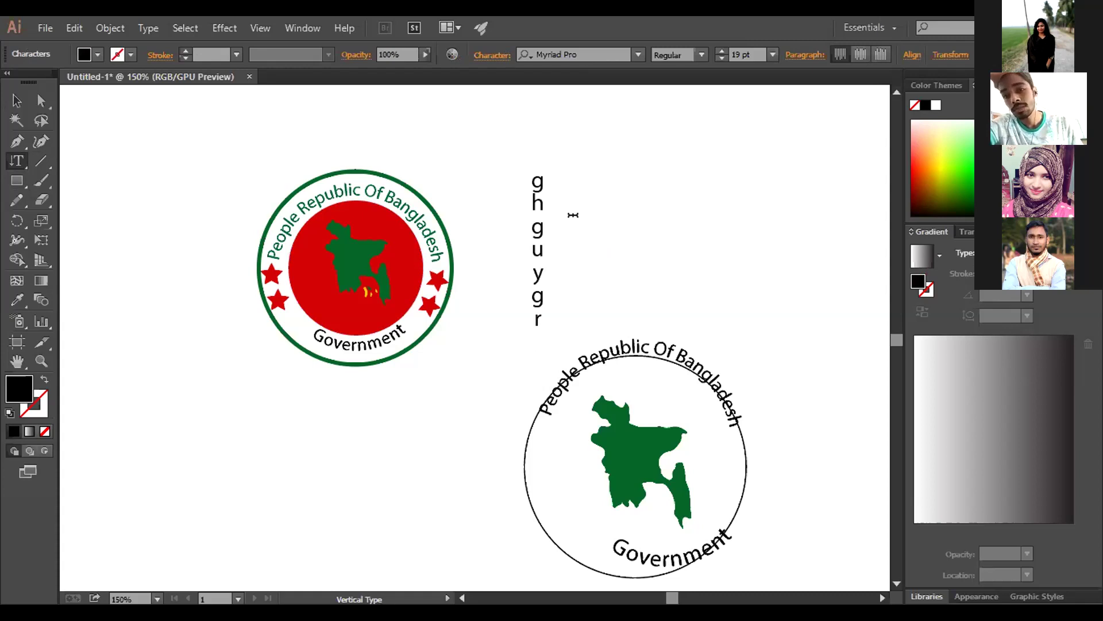
text(jguhr)
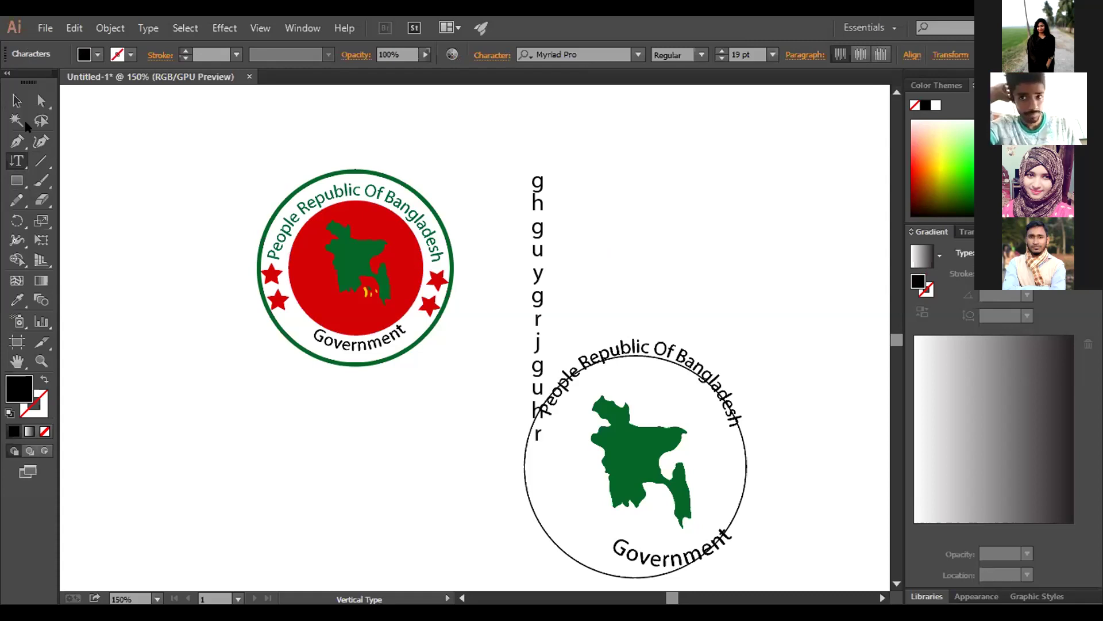
click(4, 103)
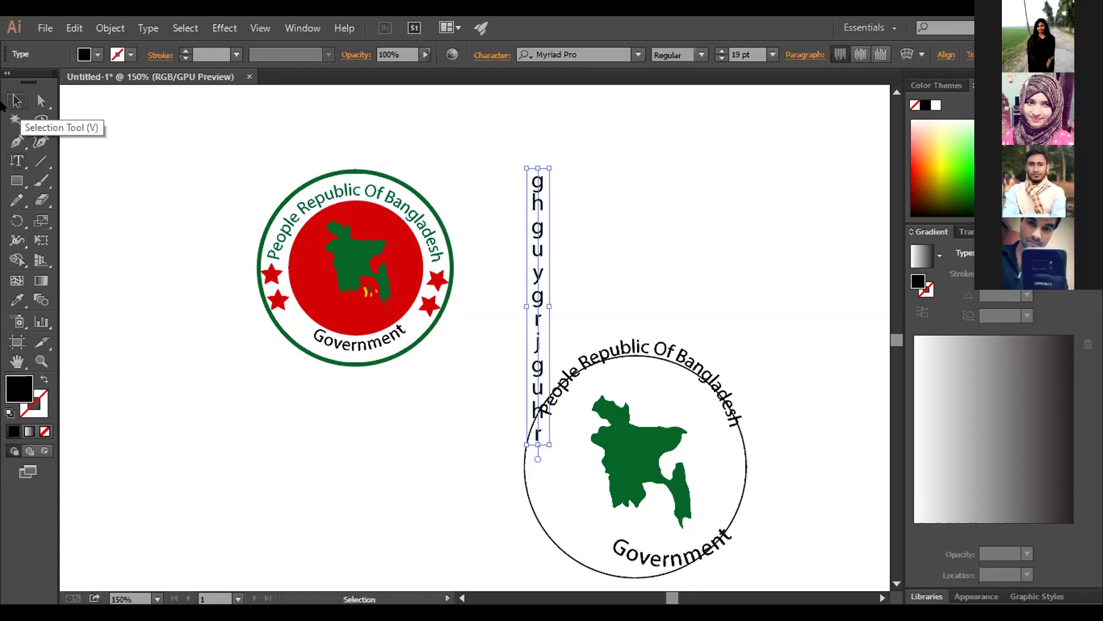
Try to create vertical area type on the empty canvas beside the vertical line of letters
click(8, 162)
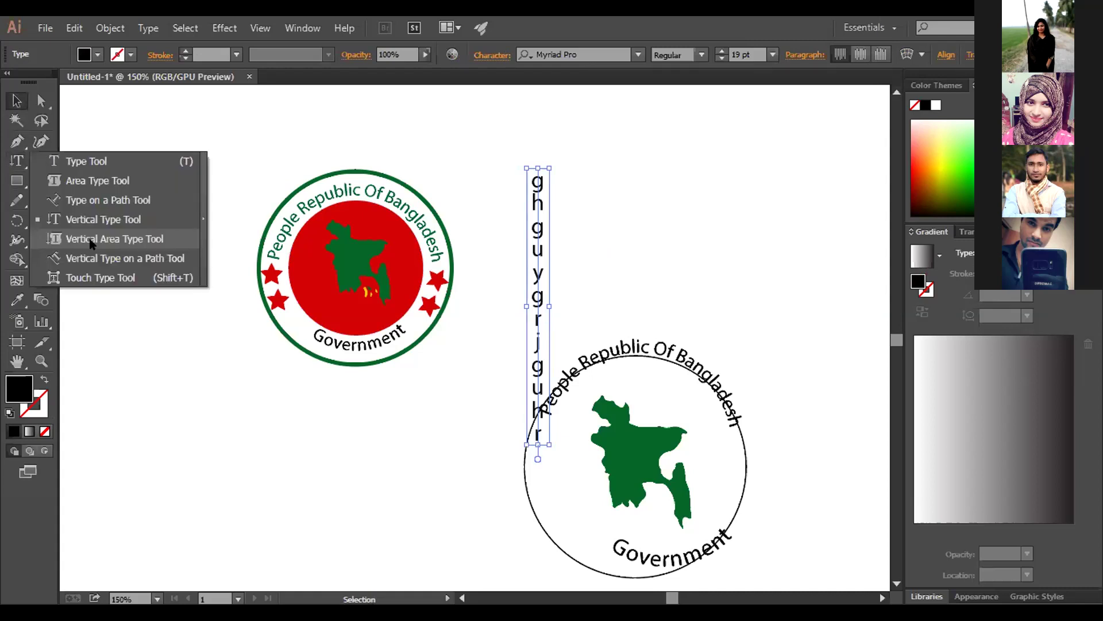
click(719, 344)
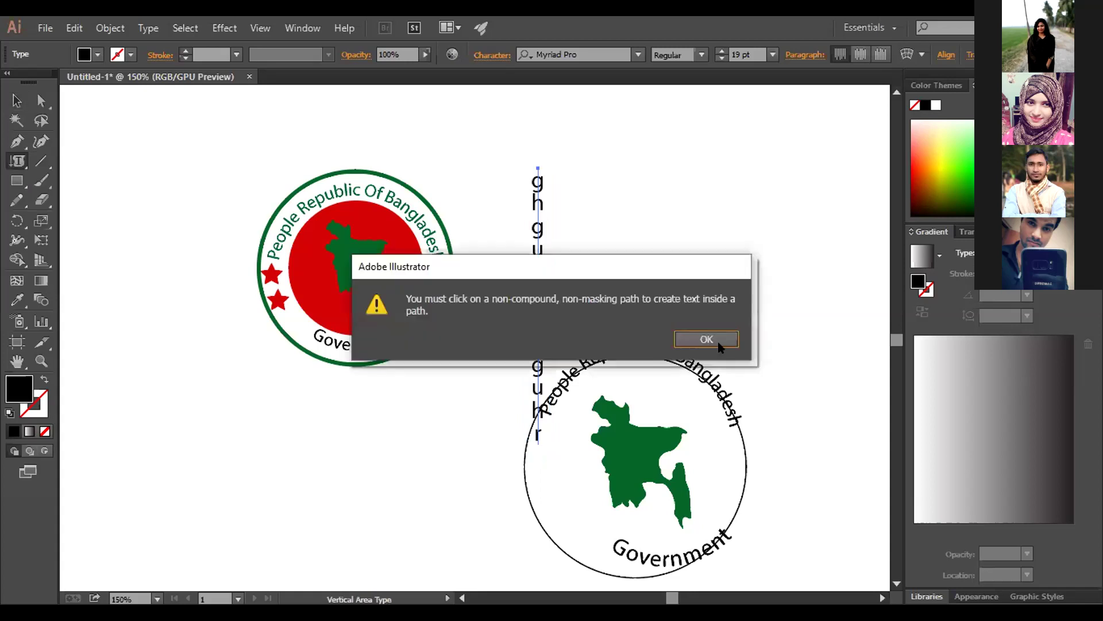
key(Return)
Draw a rectangle overlapping the lower-left part of the red seal, with no fill and a 1 pt black stroke
key(m)
drag(132, 325, 370, 520)
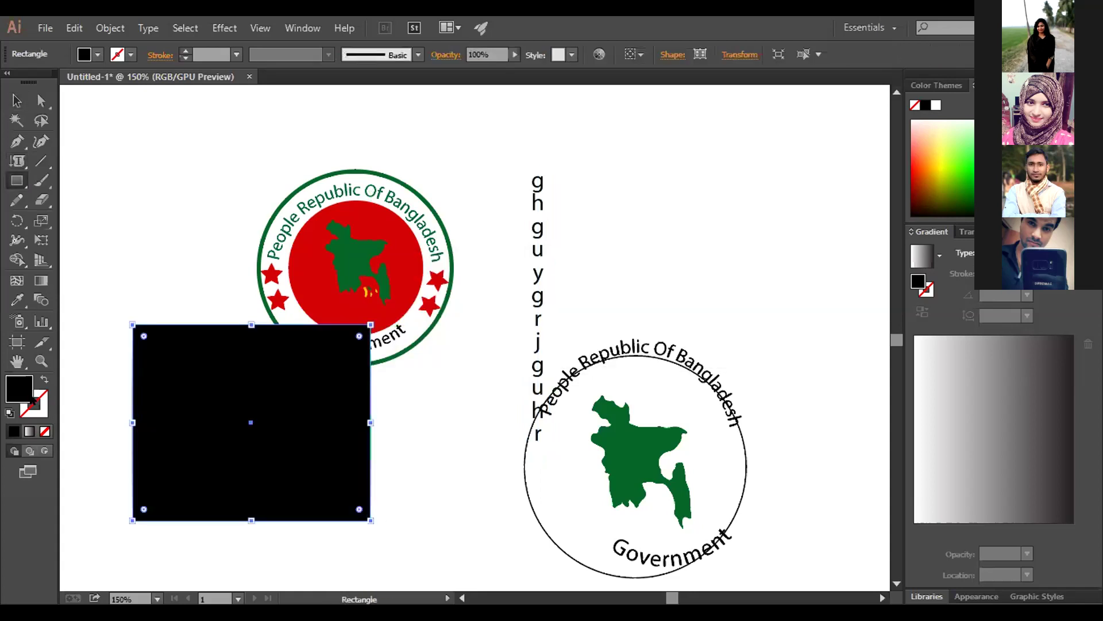
key(x)
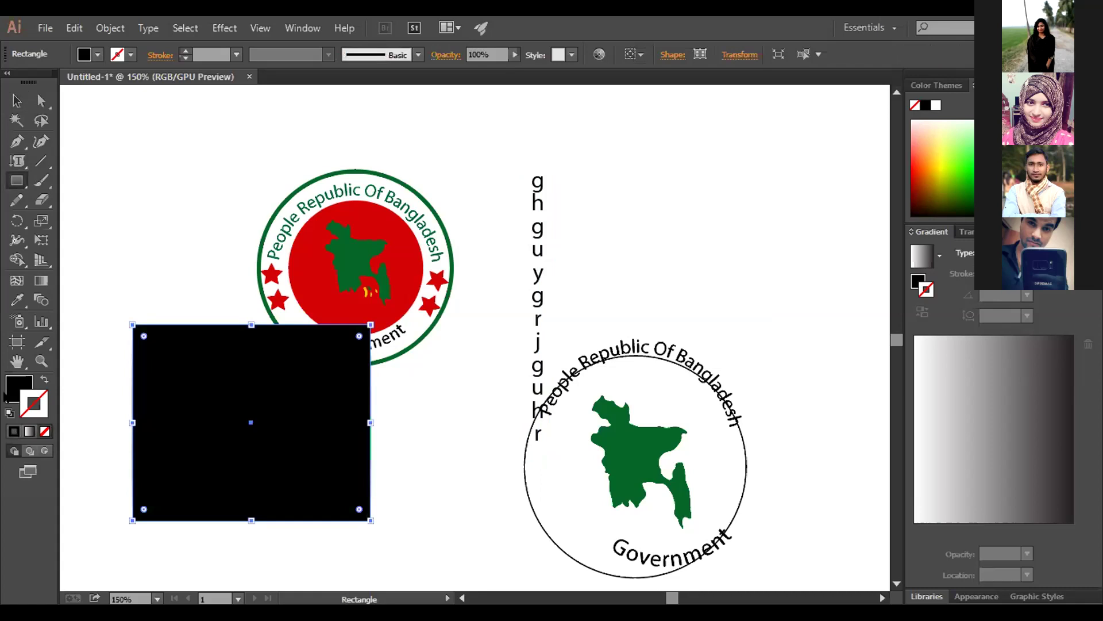
click(15, 431)
key(x)
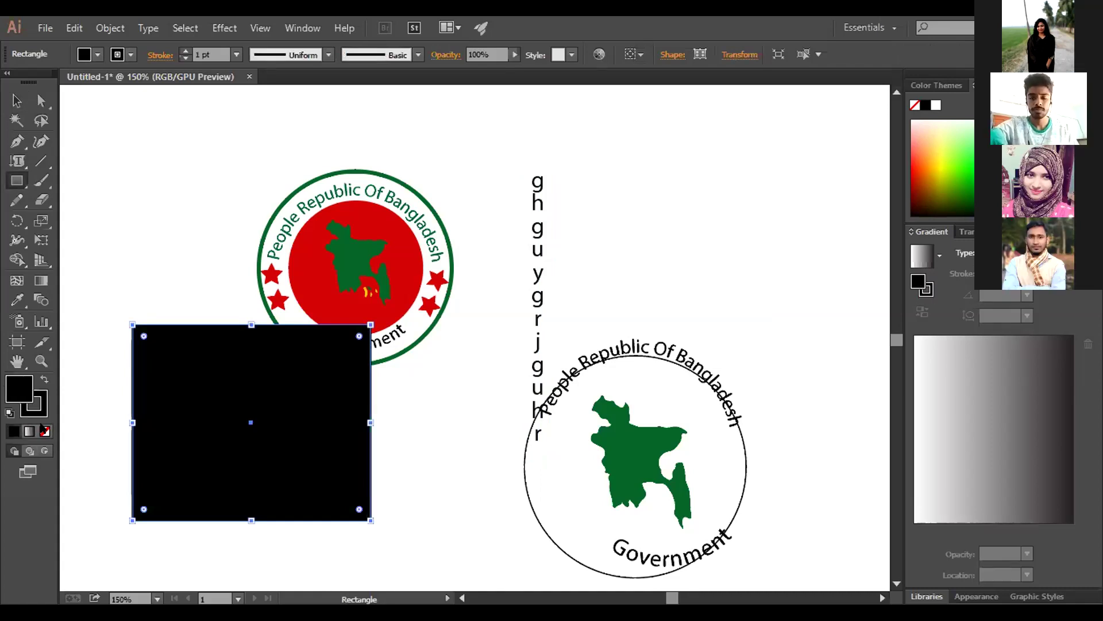
key(slash)
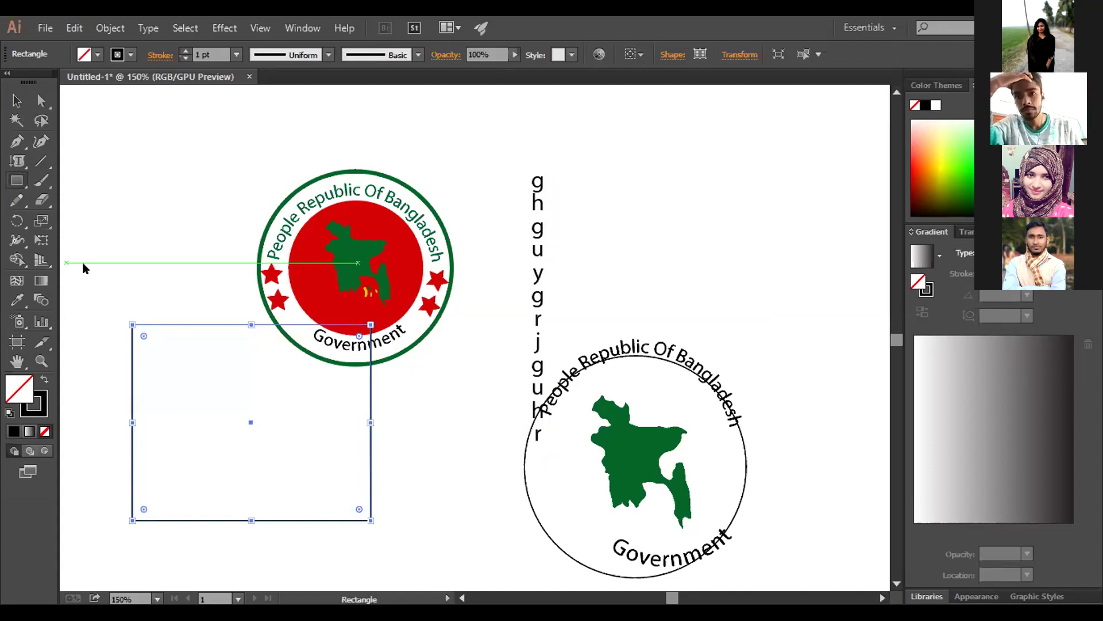
Fill the rectangle near the red seal with several columns of vertical area text, starting with "goijhruhgiu"
click(133, 343)
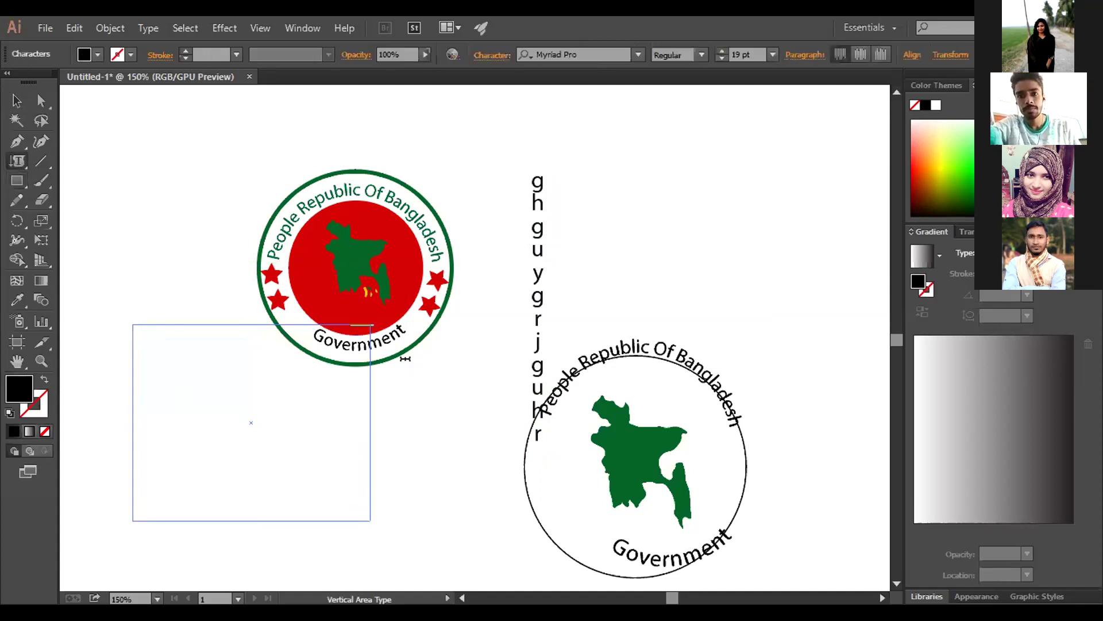
text(g)
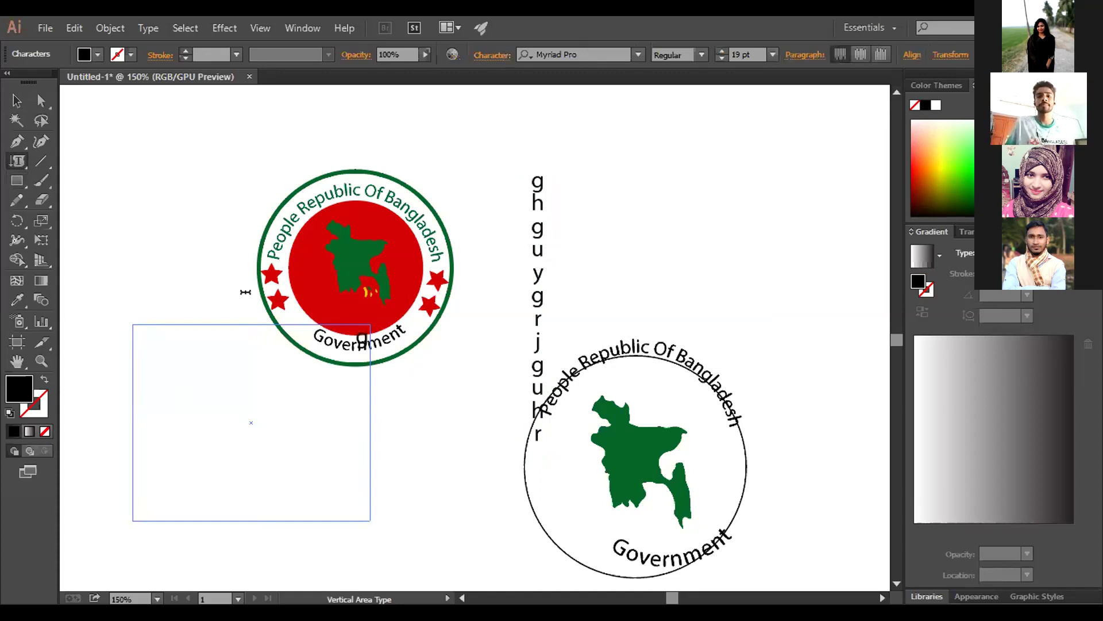
text(oijhruhgiu)
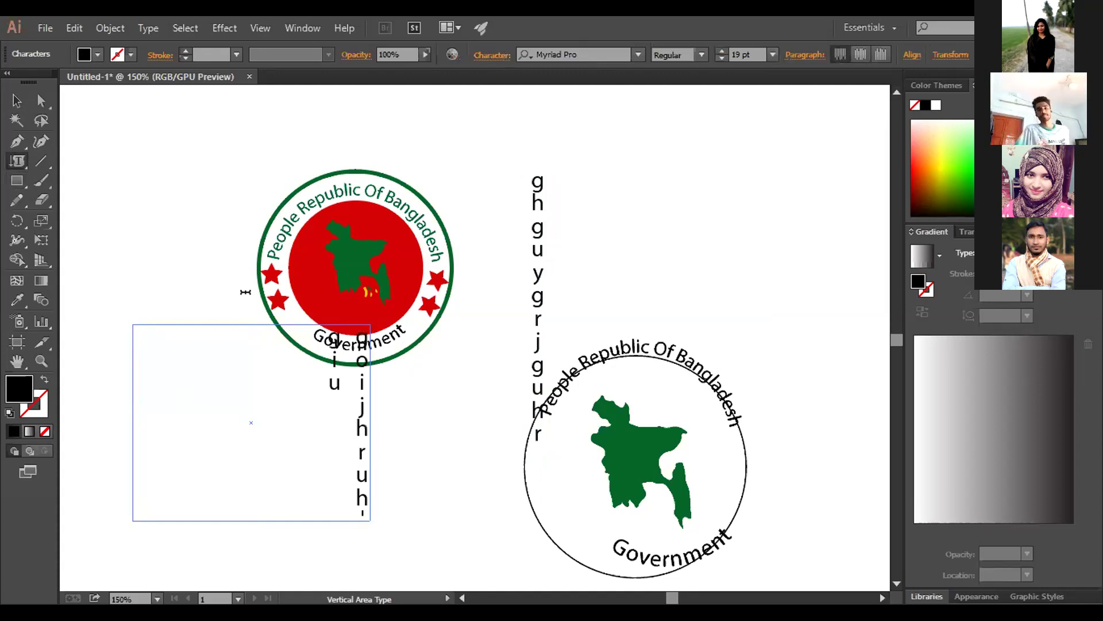
text(hjvgkfhuiuyu tihj)
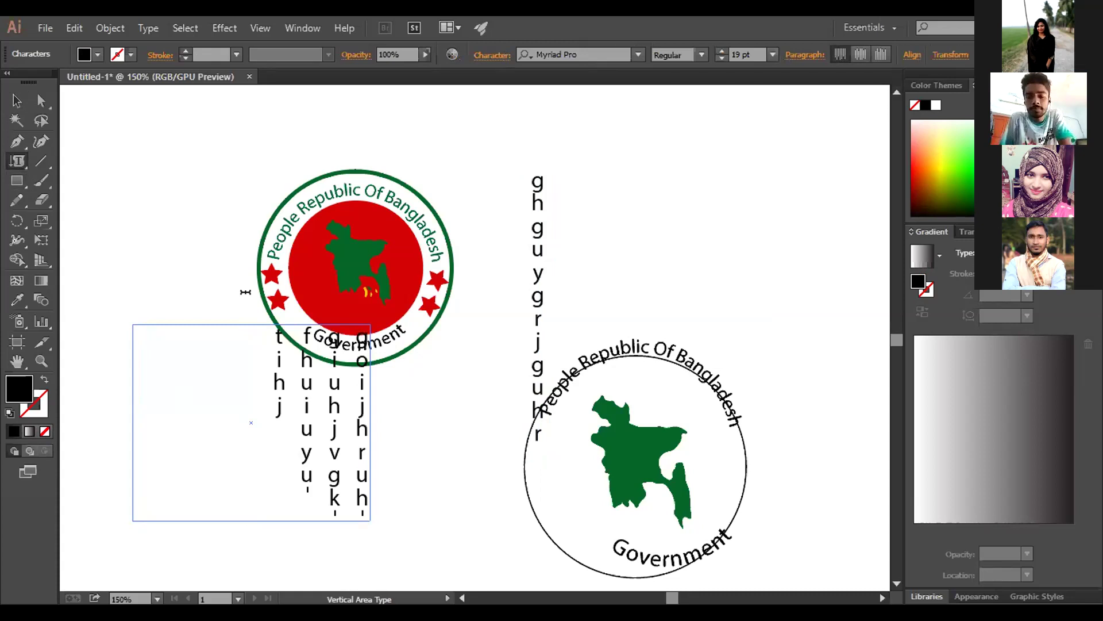
text(jbijjjjjjjhitduo)
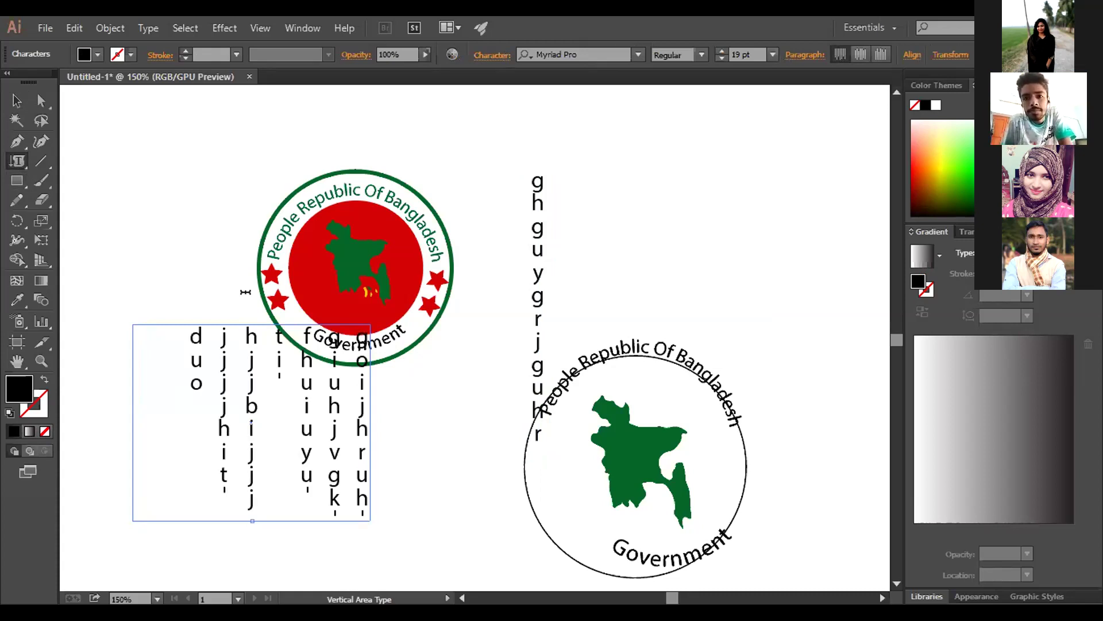
text(rtfljb)
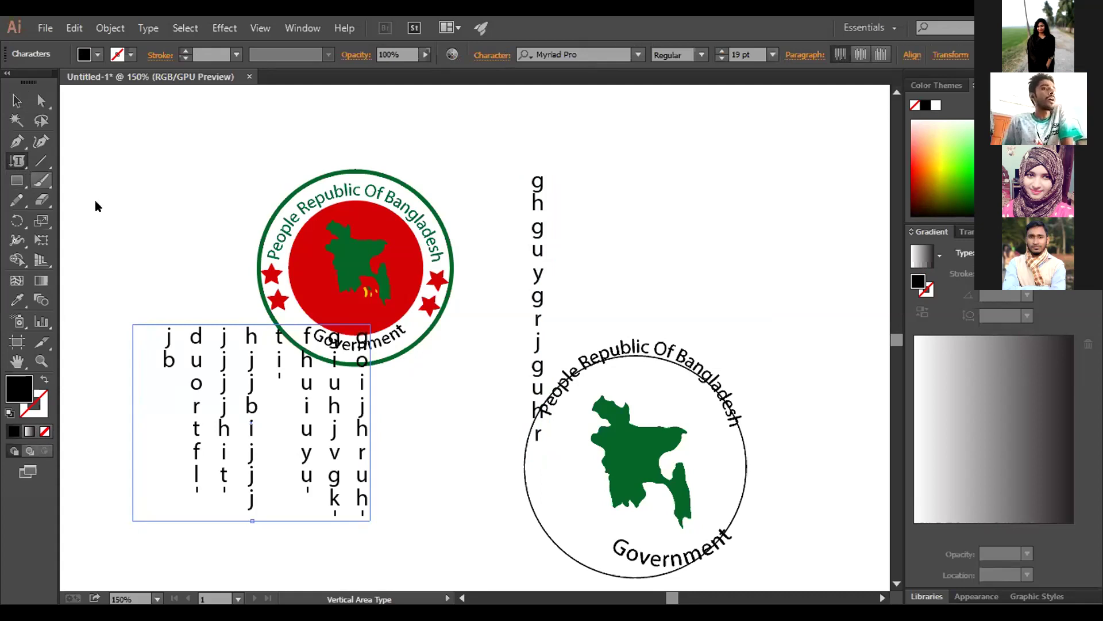
Insert "grsudhsuhfhjkh" ahead of the final "jb" in the rectangle's text using the Vertical Type on a Path tool
drag(18, 161, 120, 217)
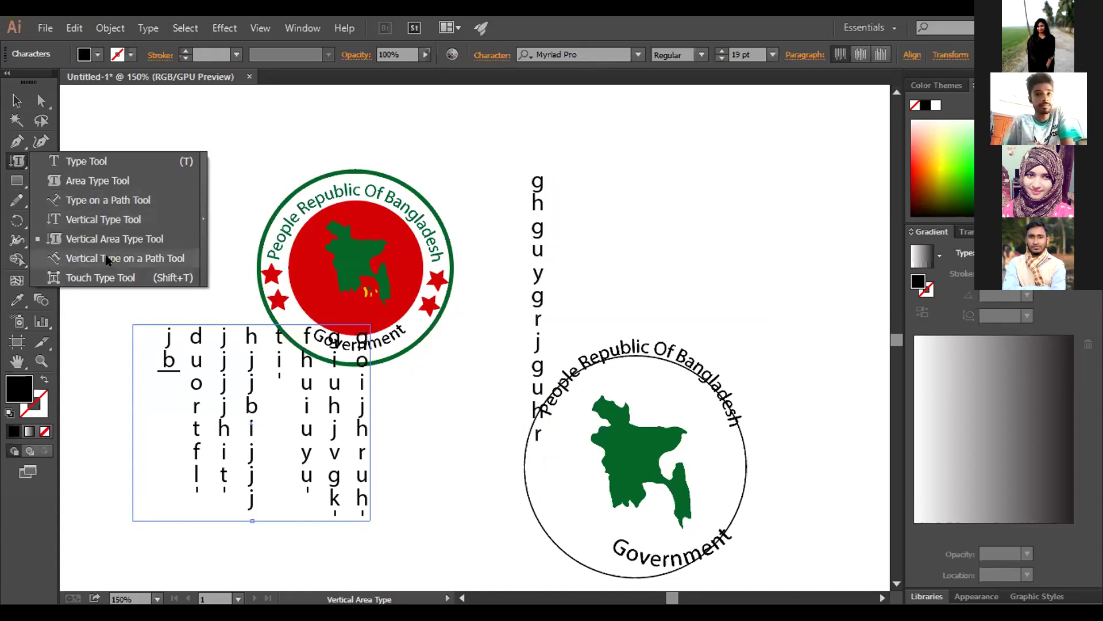
drag(142, 319, 262, 409)
text(grsu)
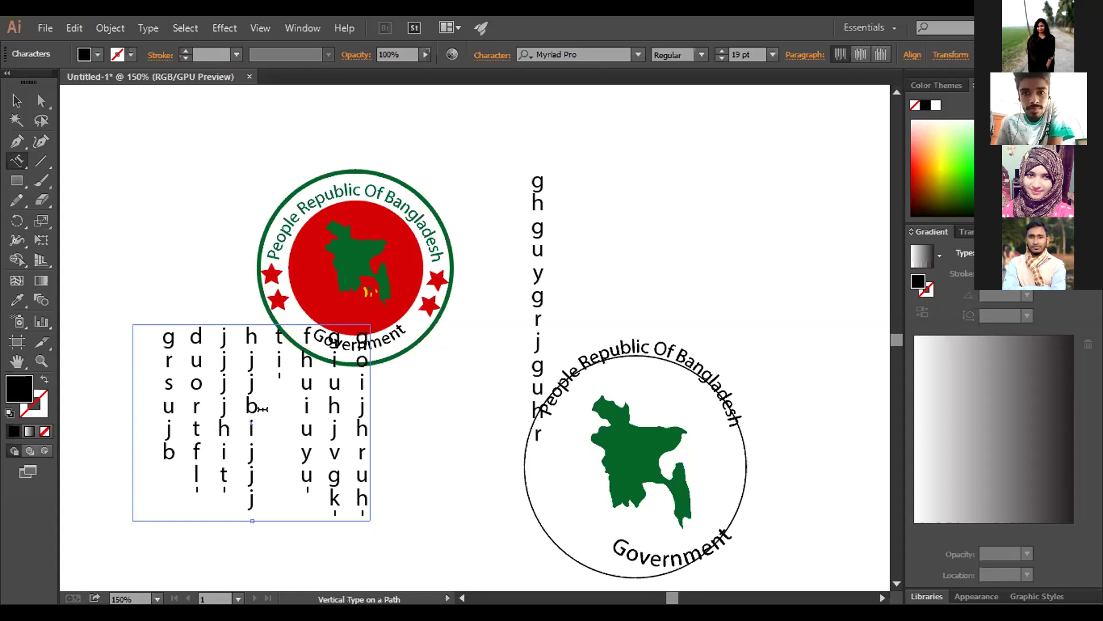
text(dhsu,hfhjkh,)
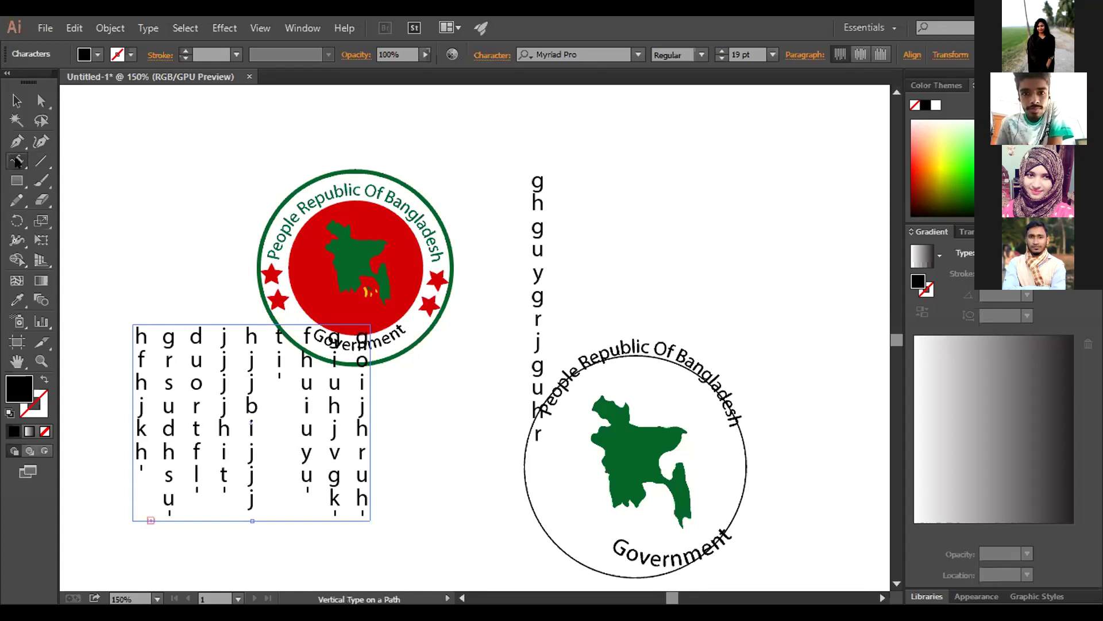
Stretch the first "g" of the free-standing vertical text taller with the Touch Type tool
drag(17, 162, 94, 280)
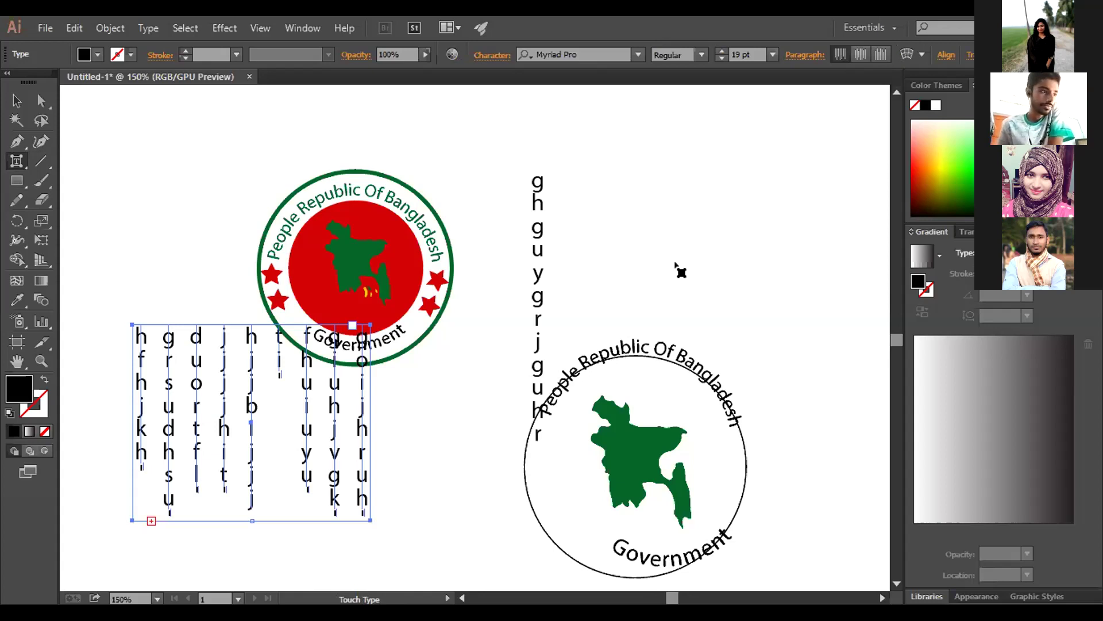
click(539, 179)
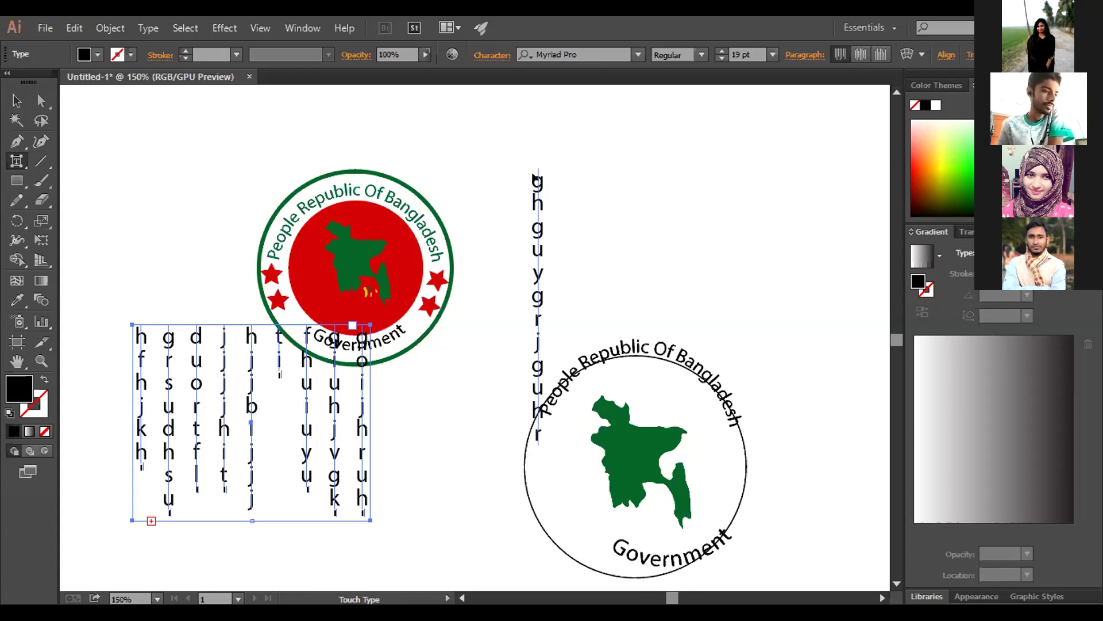
click(536, 182)
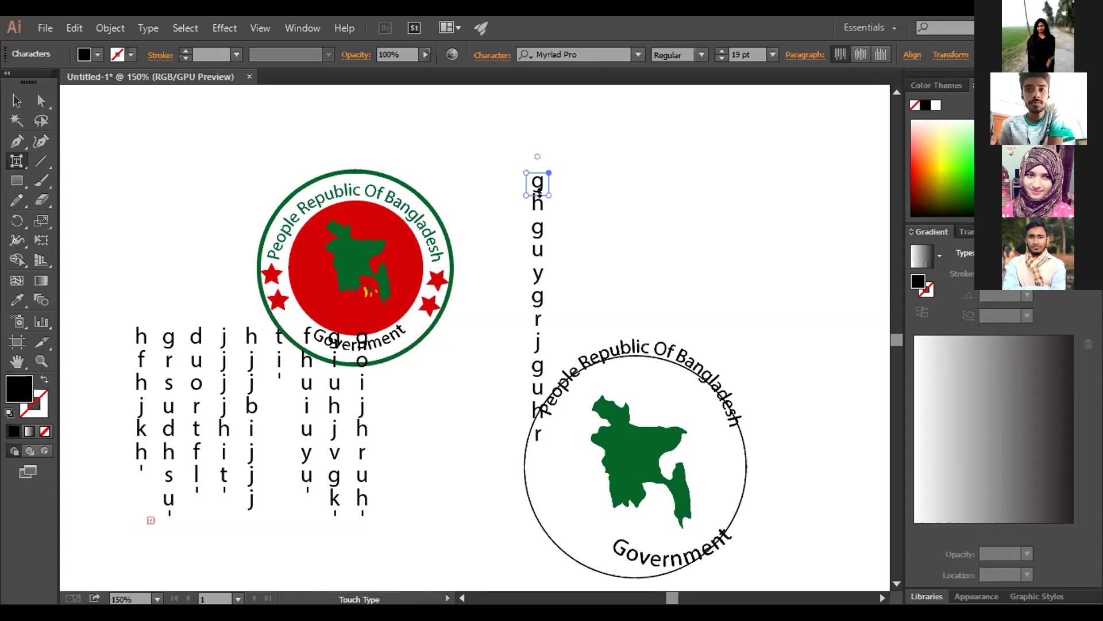
drag(549, 196, 551, 218)
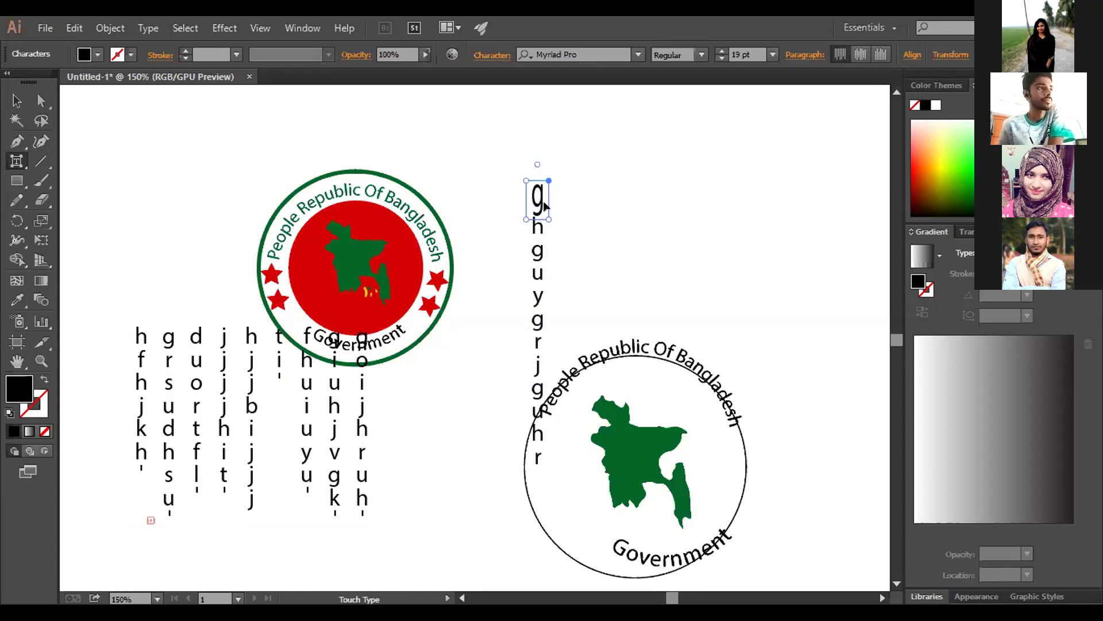
Widen the first "g" of the vertical text to about 495% horizontal scale and move it away from the column with the Touch Type tool
drag(523, 178, 479, 135)
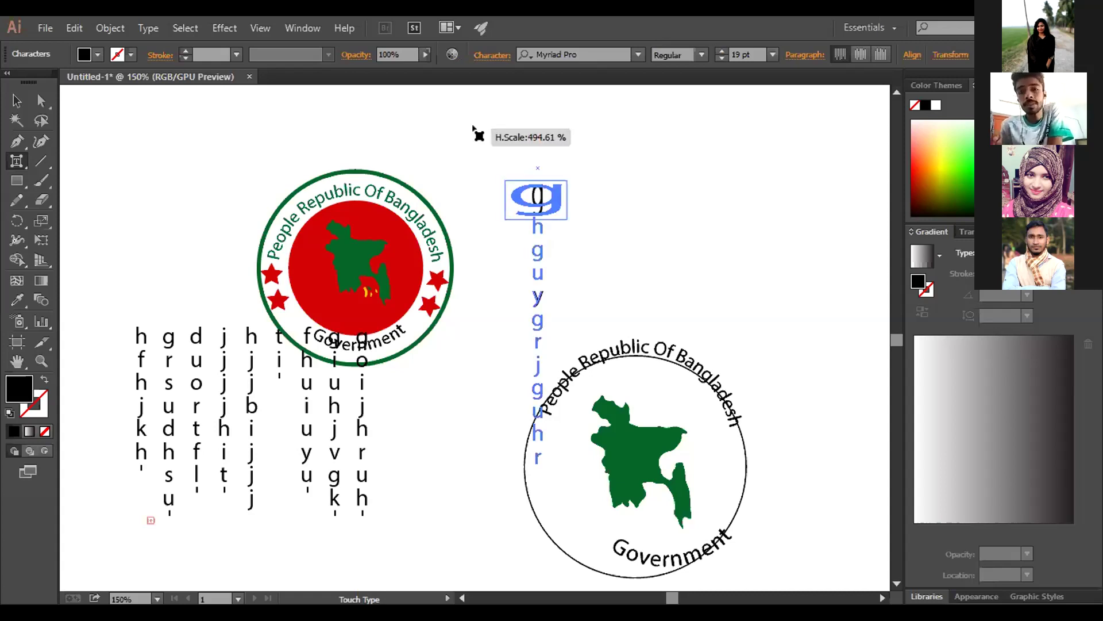
click(619, 229)
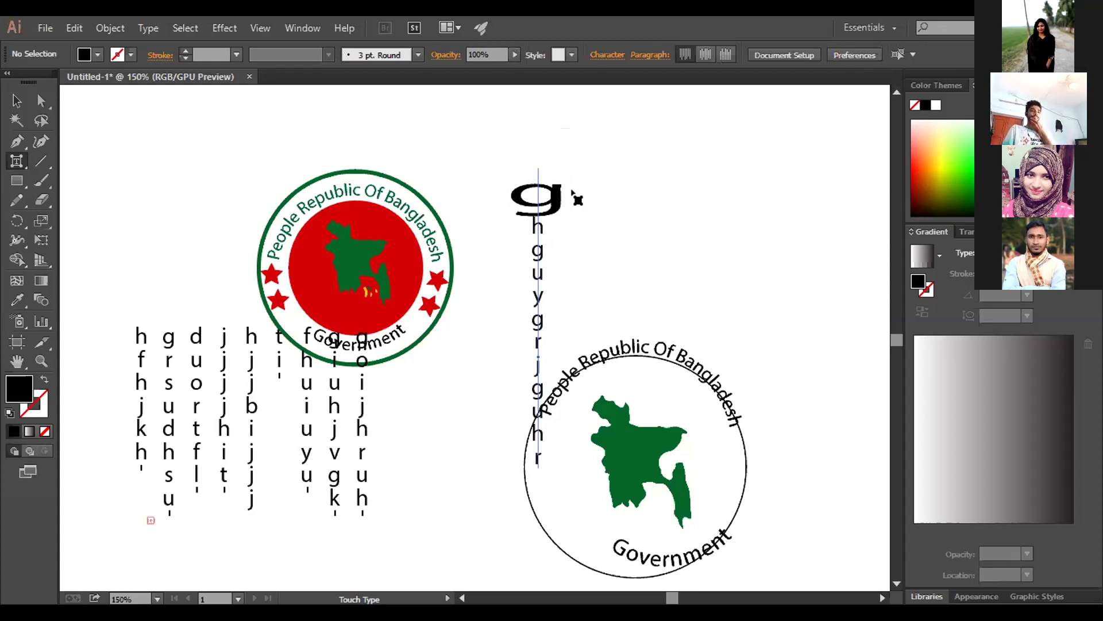
drag(546, 195, 693, 182)
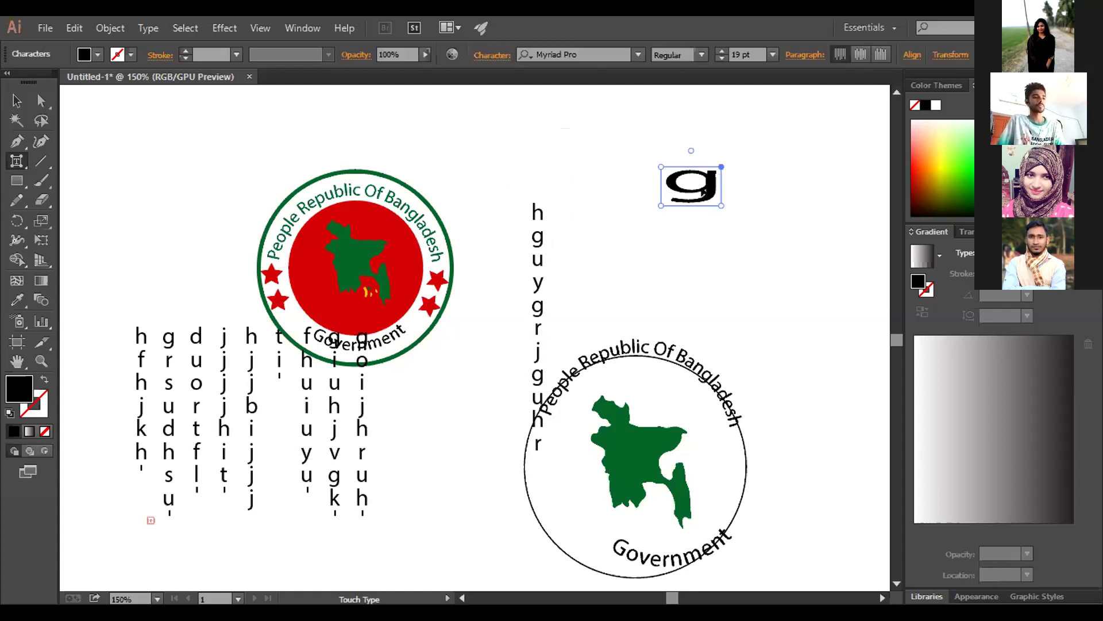
Move the widened "g" back to the head of the vertical text and select the "u" below it
key(ctrl+equal)
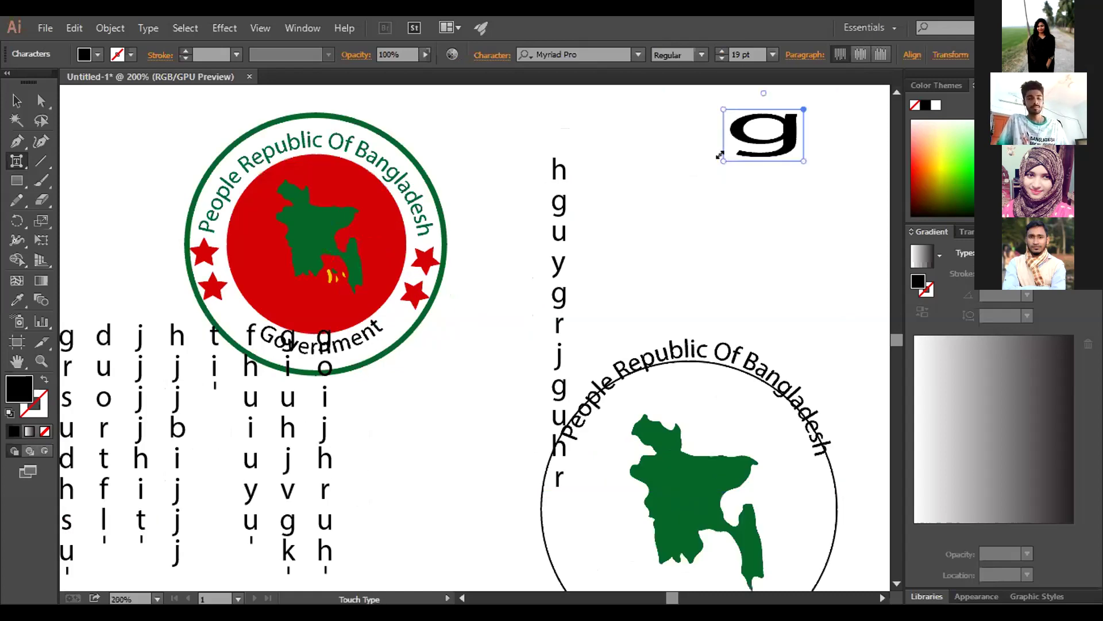
click(720, 156)
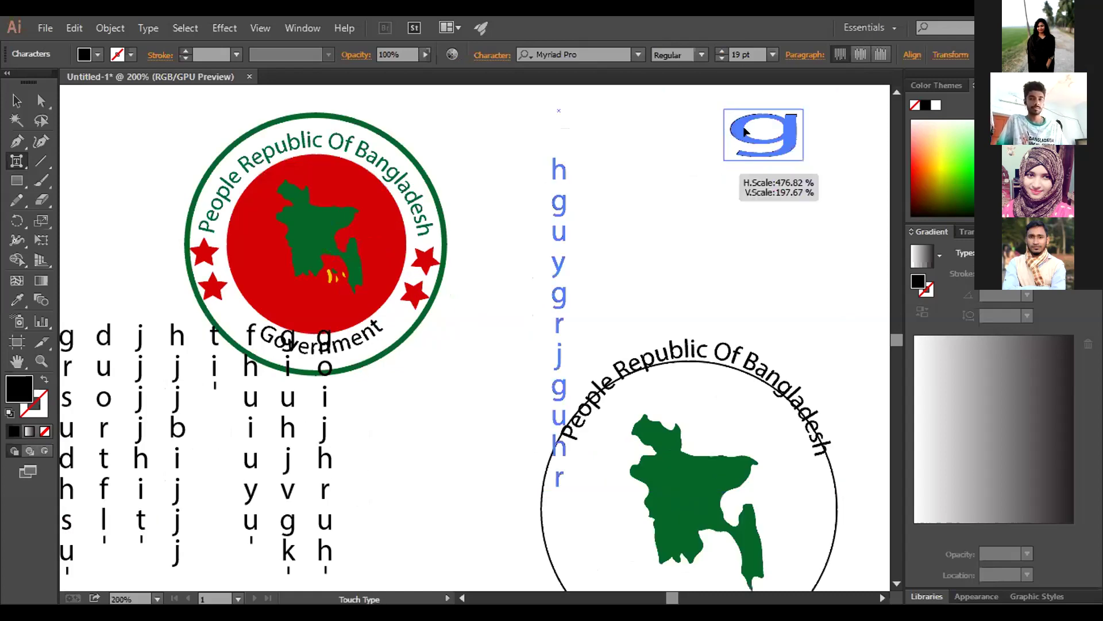
click(546, 217)
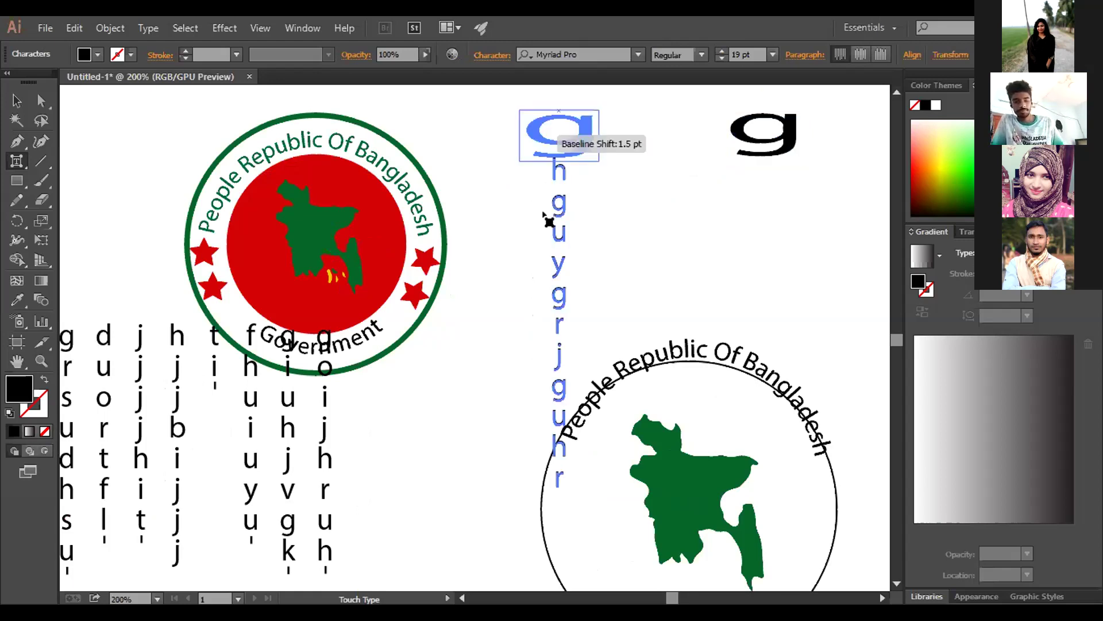
drag(558, 232, 558, 232)
click(561, 235)
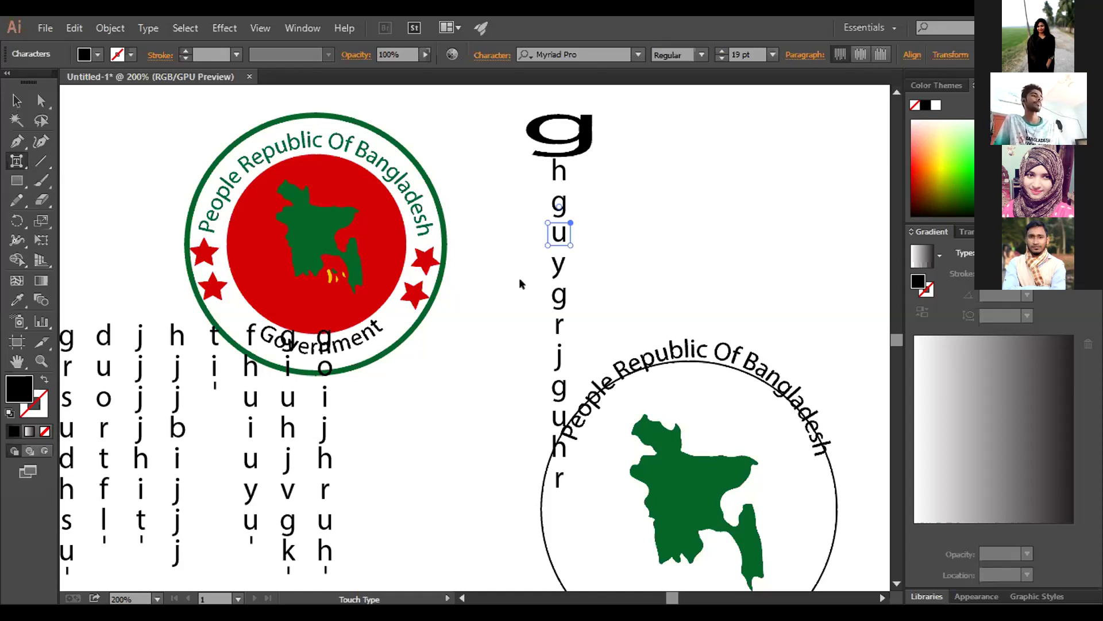
Delete the practice vertical text, both the free-standing column and the multi-column block beside the red seal
key(v)
key(ctrl+shift+a)
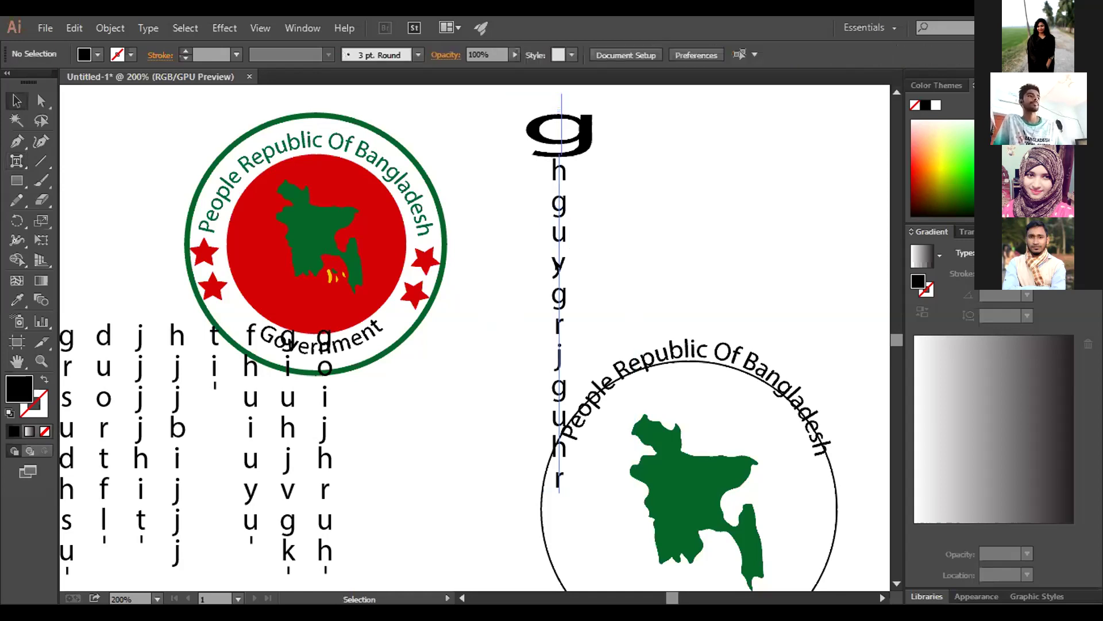
click(559, 266)
key(Delete)
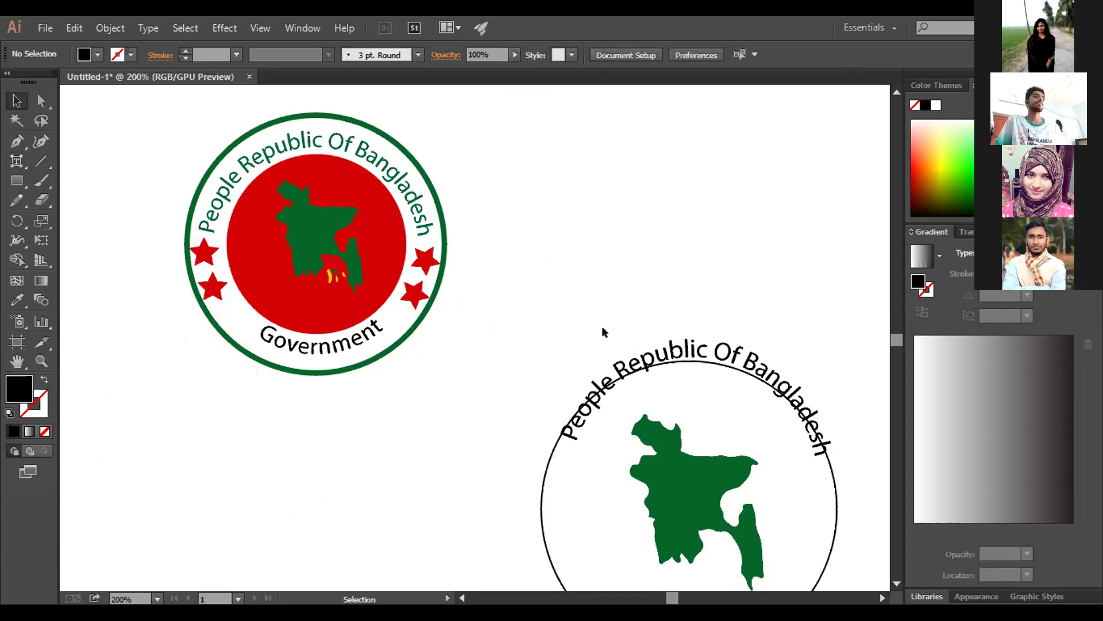
Delete the unfinished outline seal with its map and curved text, leaving only the red seal on the artboard
drag(763, 518, 585, 292)
drag(761, 512, 761, 512)
key(Delete)
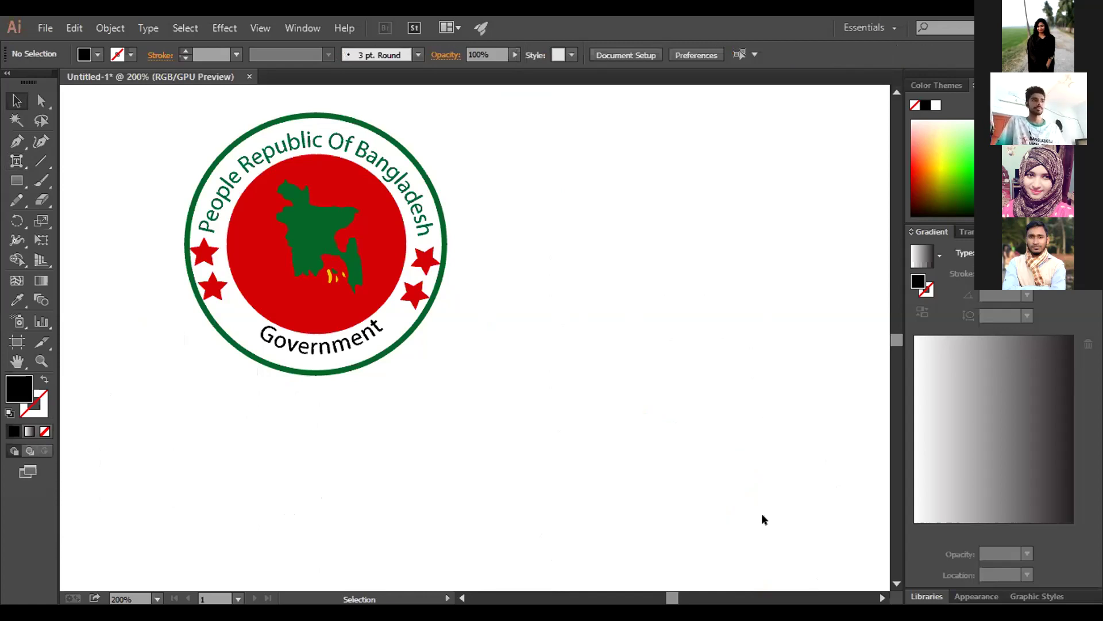
scroll(626, 442, down, 3)
drag(564, 455, 832, 540)
key(Delete)
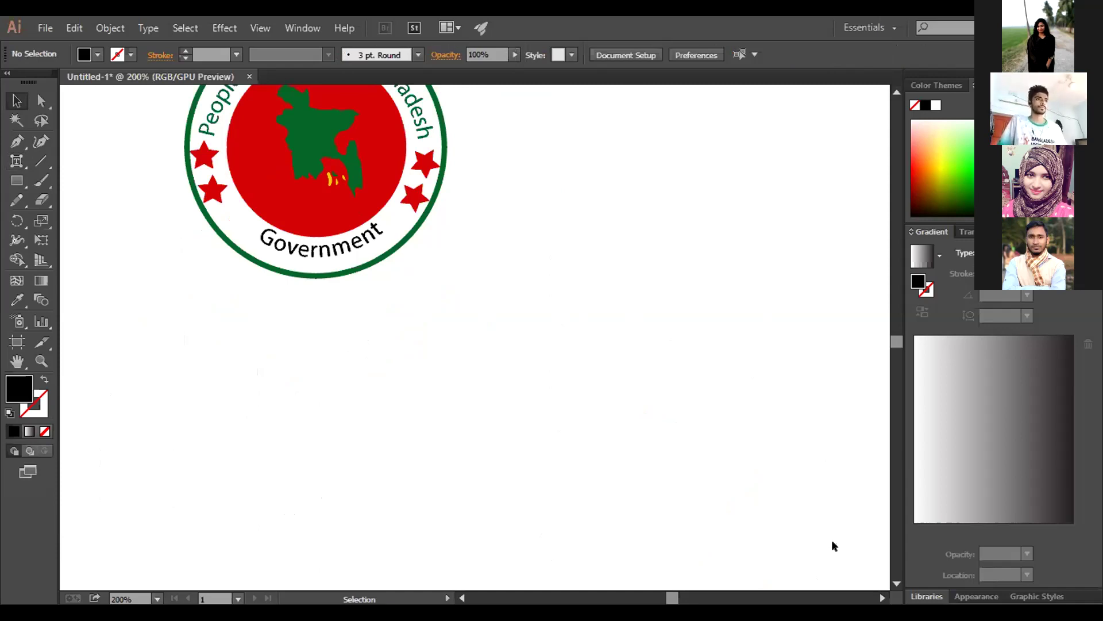
scroll(835, 545, up, 1)
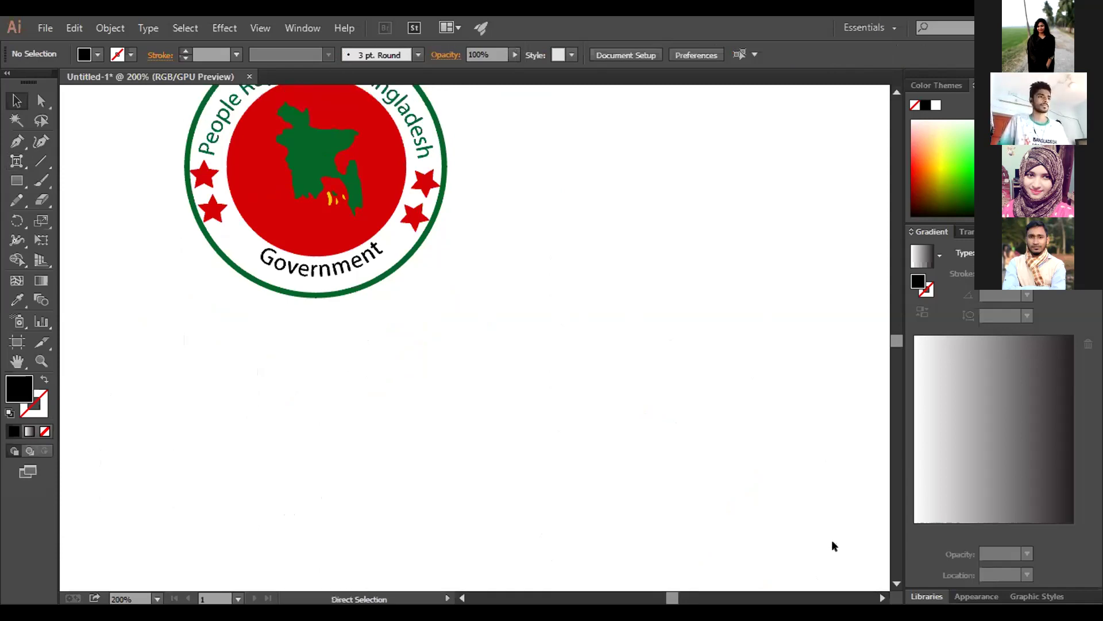
key(ctrl+1)
scroll(757, 513, up, 3)
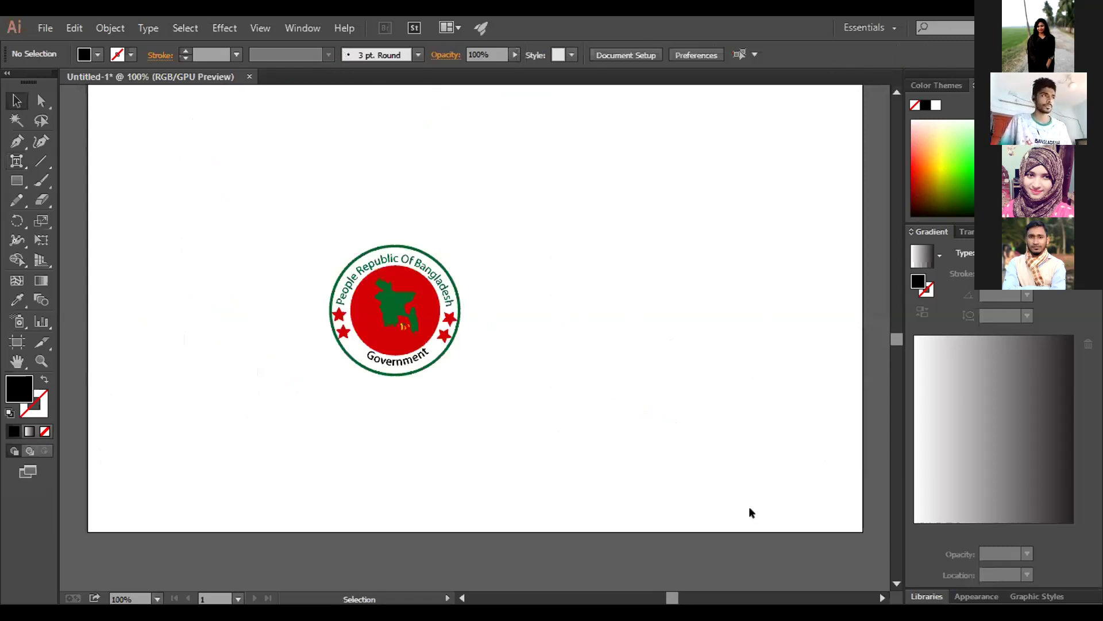
scroll(303, 334, up, 3)
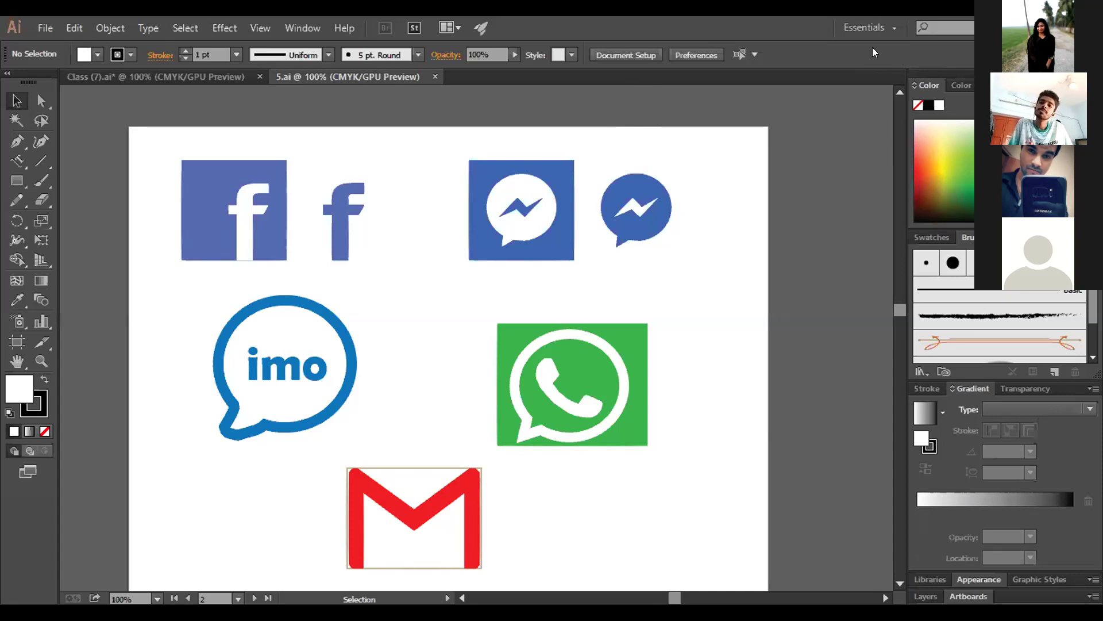
Examine the social media logos on the first artboard of 5.ai and the Bangladesh, T-shirt, face and sunburst artwork on the next
scroll(182, 246, down, 4)
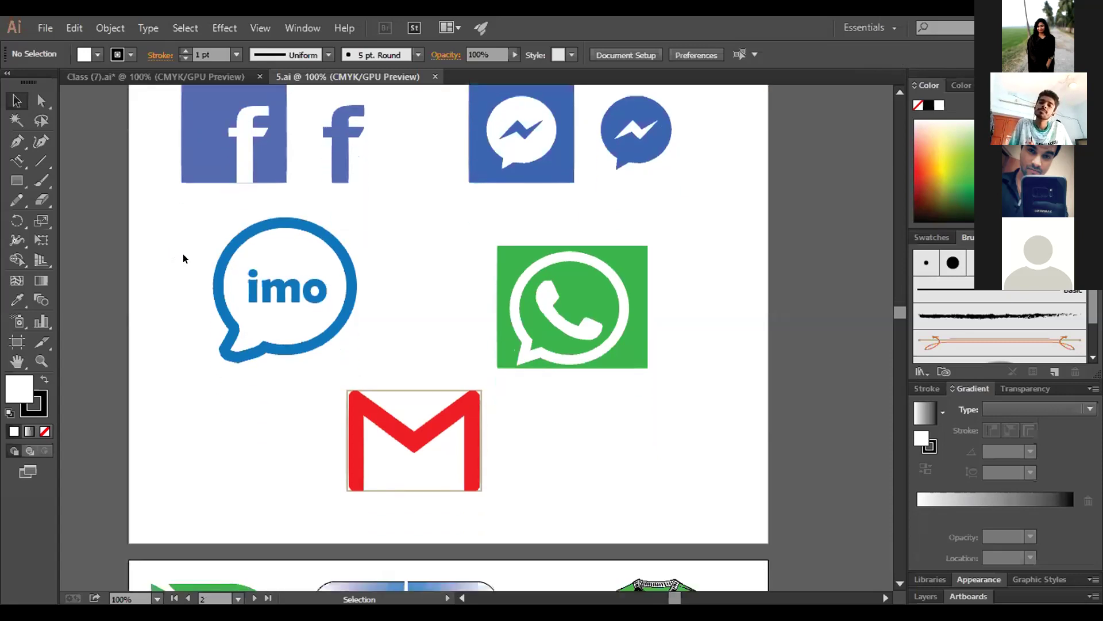
scroll(183, 253, down, 15)
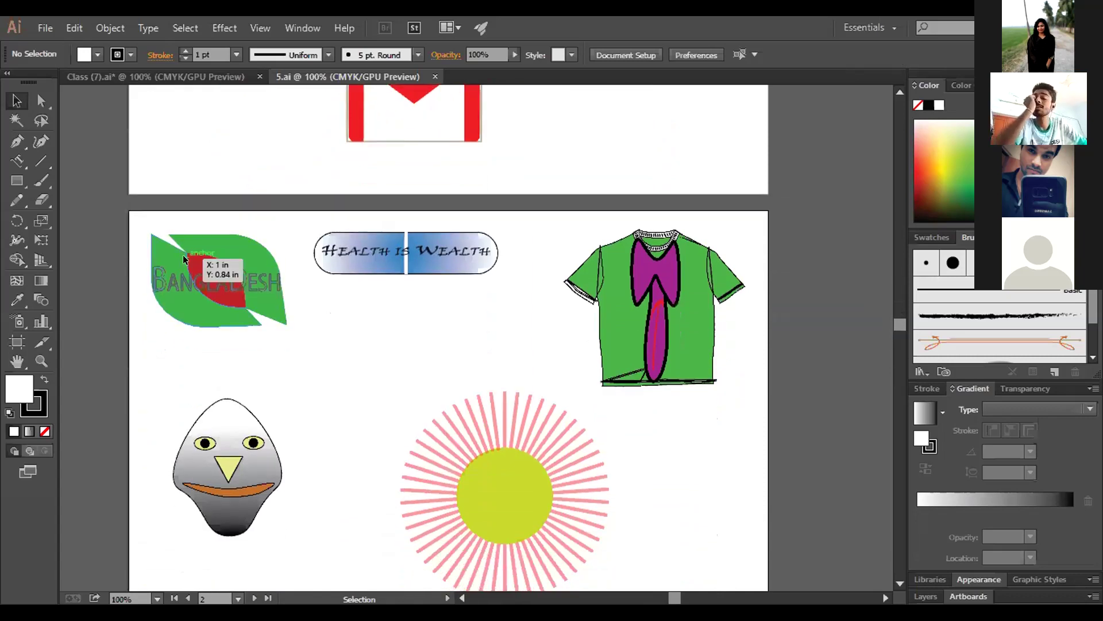
scroll(184, 259, down, 3)
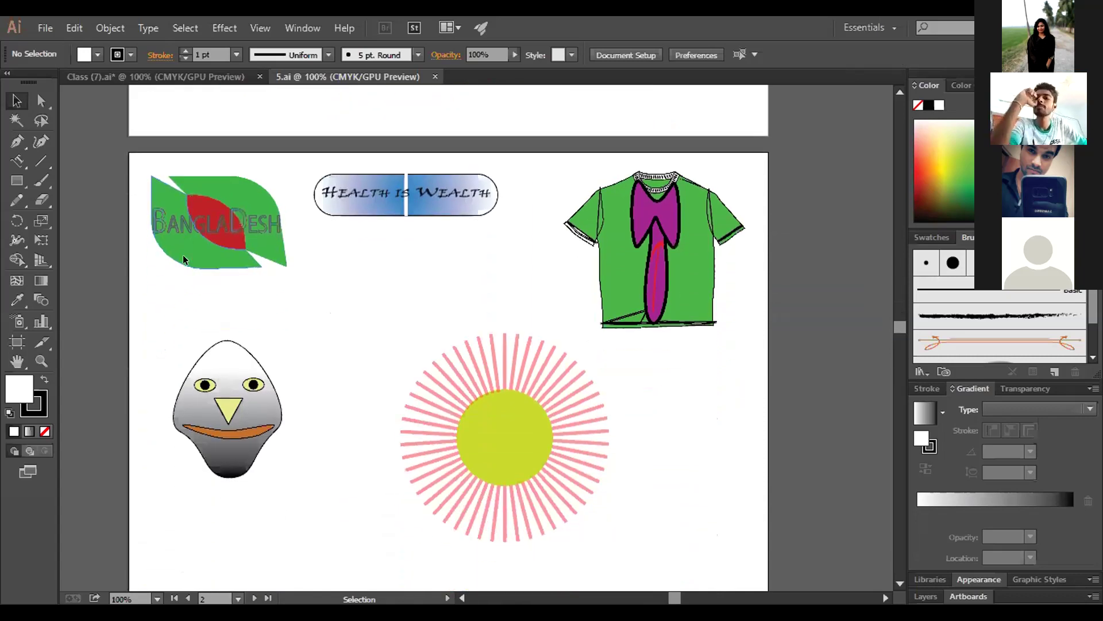
scroll(184, 260, up, 14)
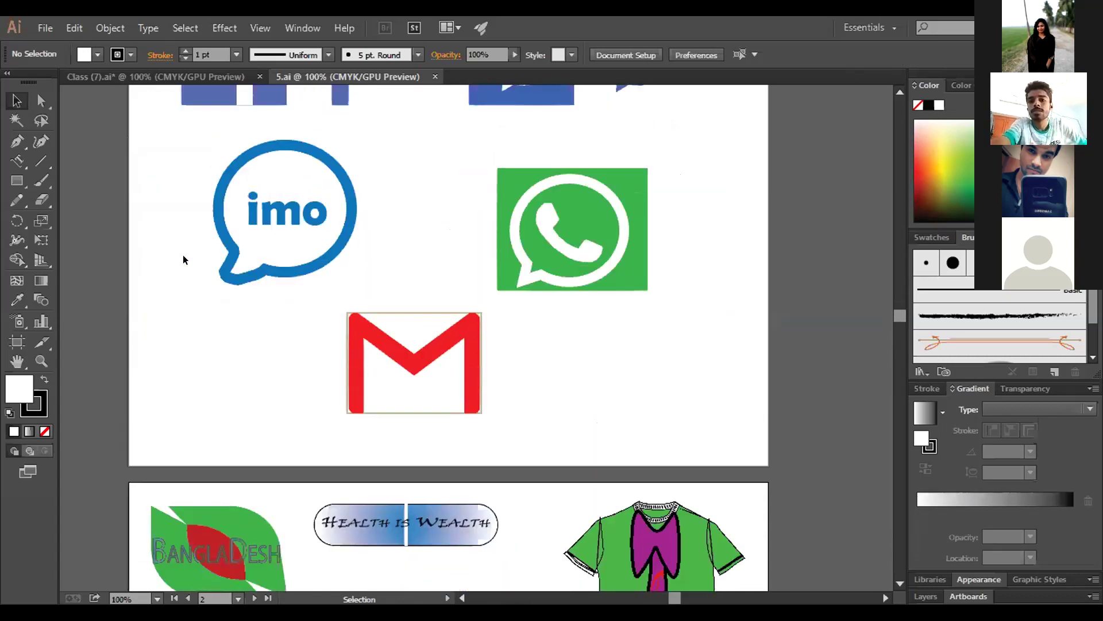
scroll(183, 254, up, 5)
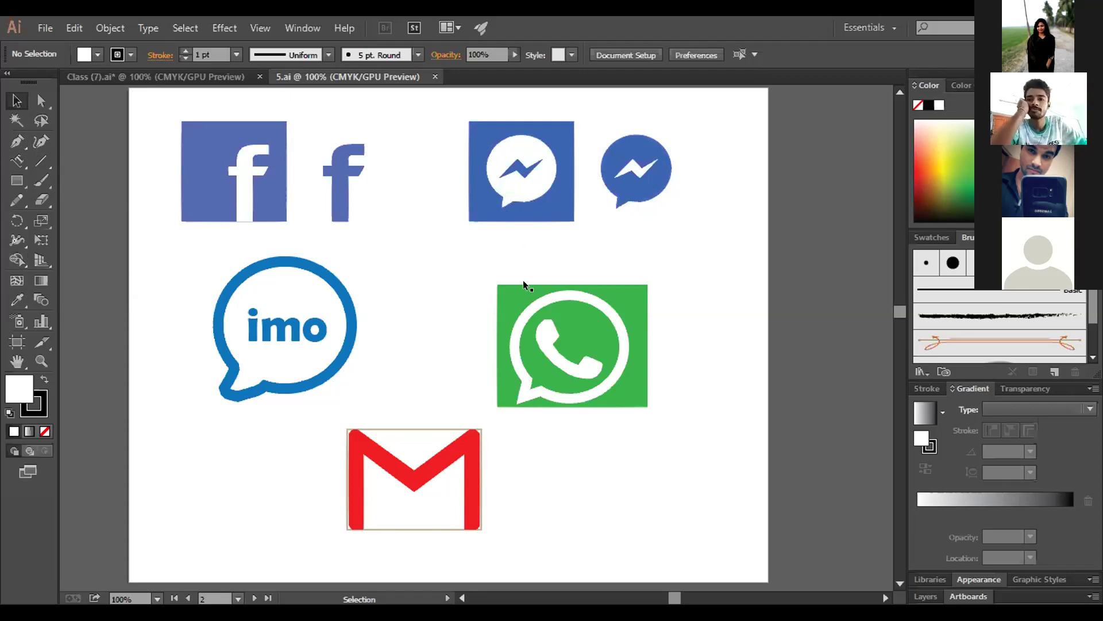
key(Page_Up)
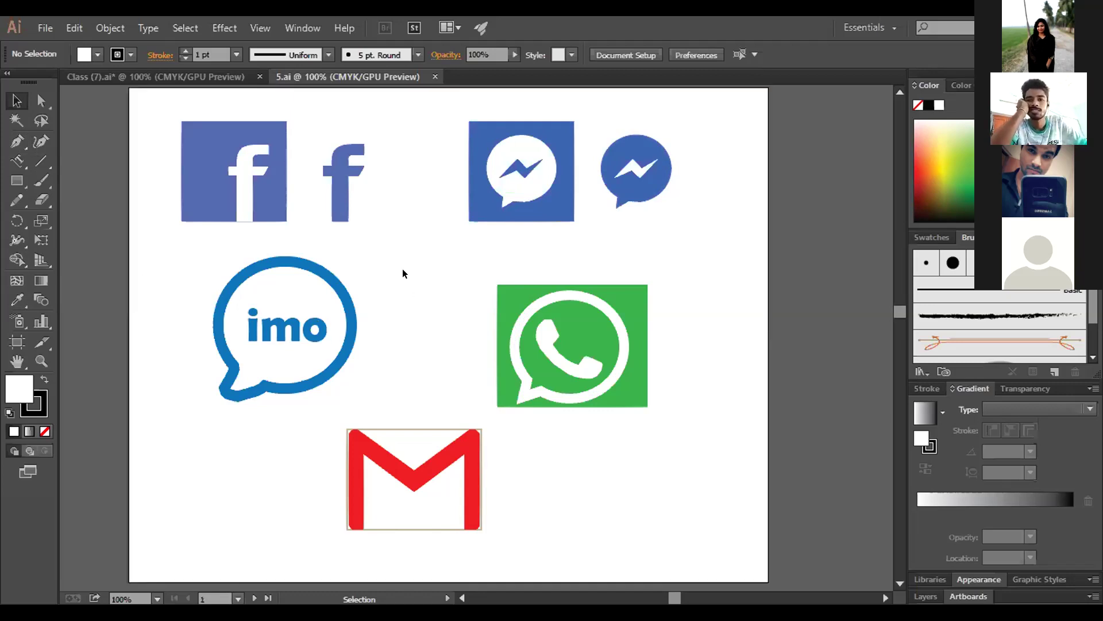
scroll(403, 274, down, 1)
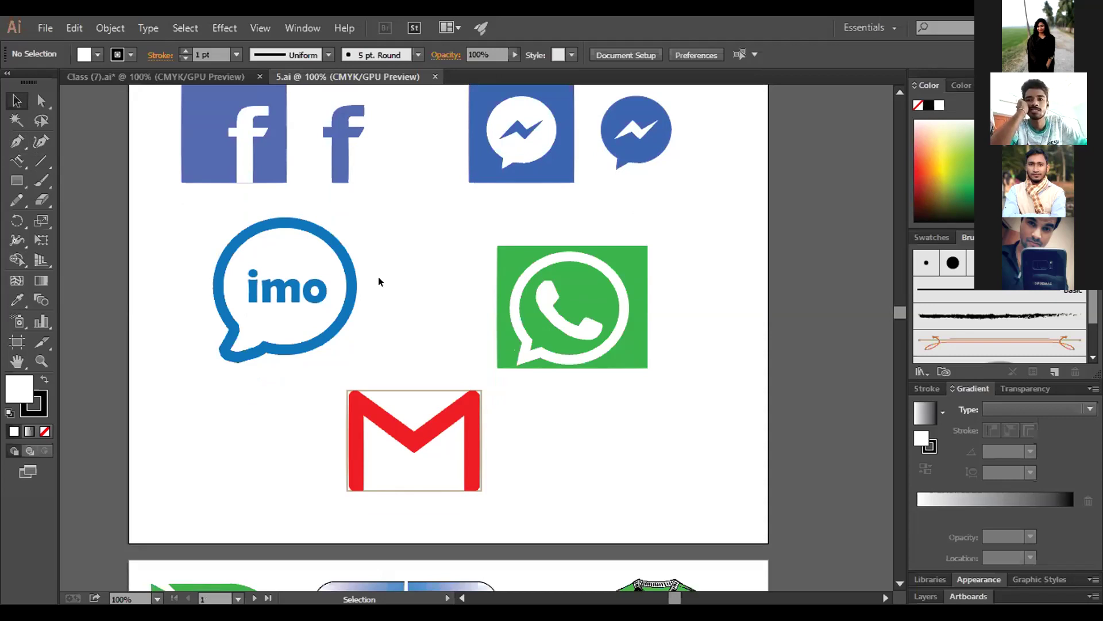
scroll(379, 281, down, 1)
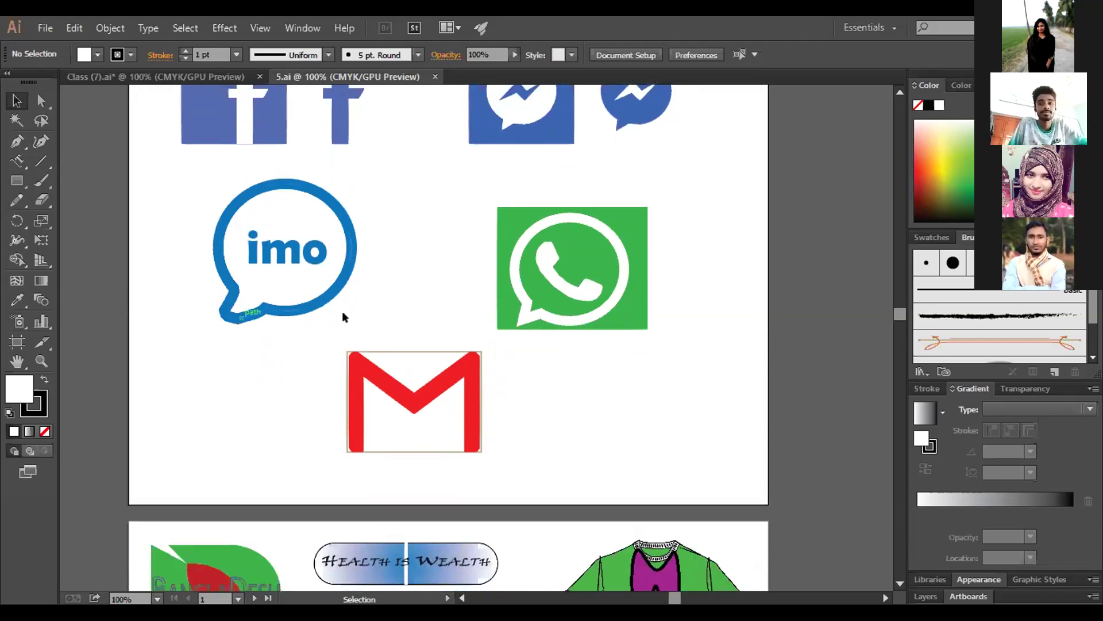
scroll(417, 266, up, 1)
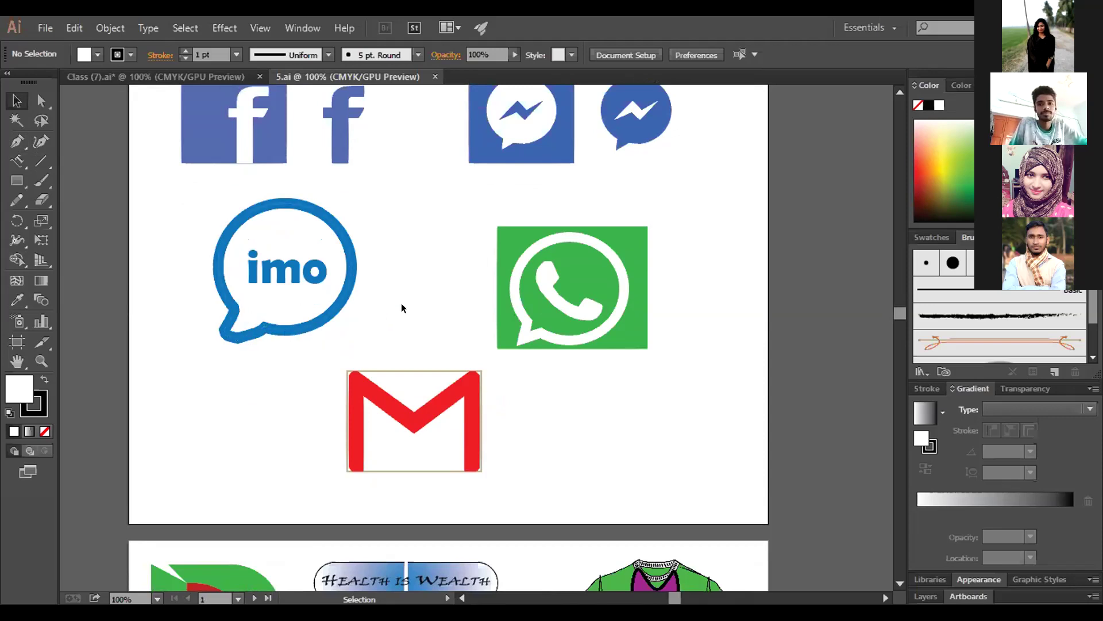
scroll(445, 292, up, 1)
scroll(443, 292, down, 6)
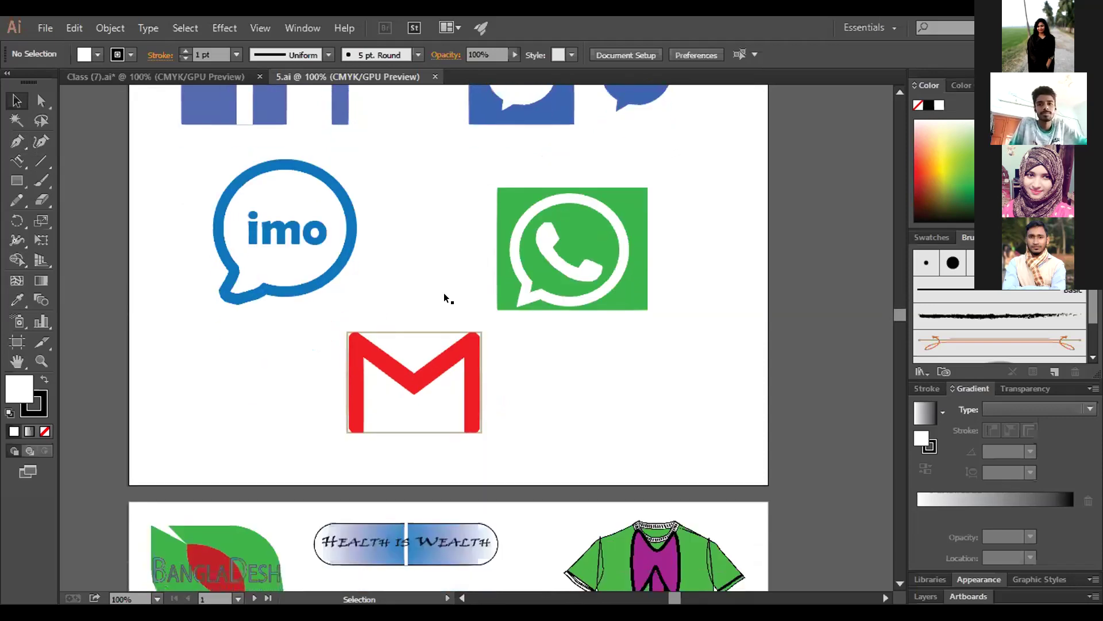
scroll(469, 357, down, 6)
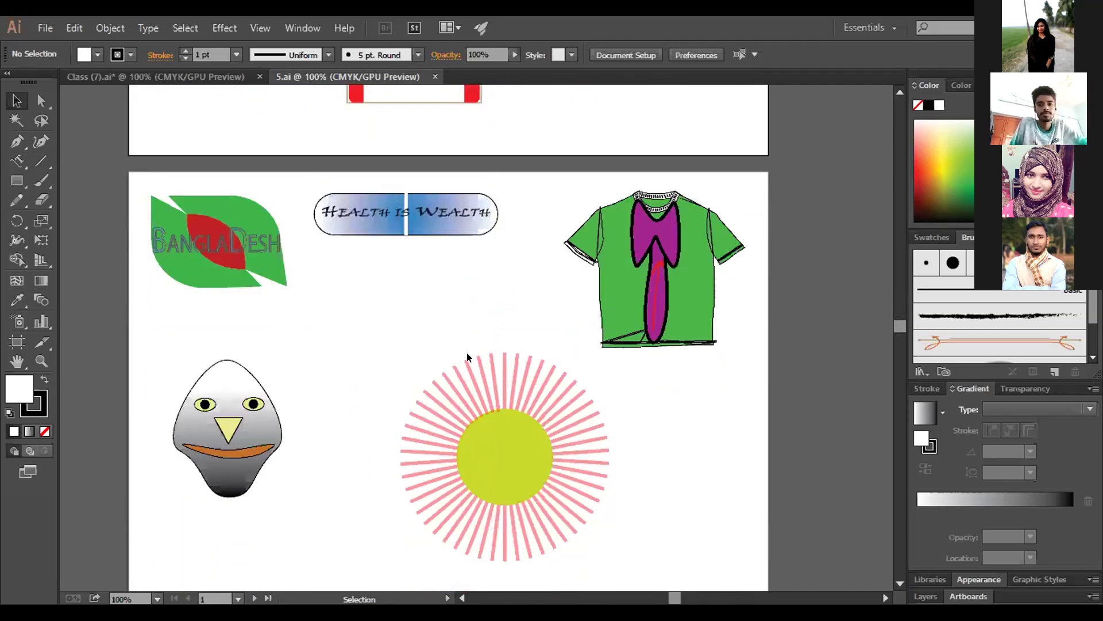
scroll(521, 310, down, 1)
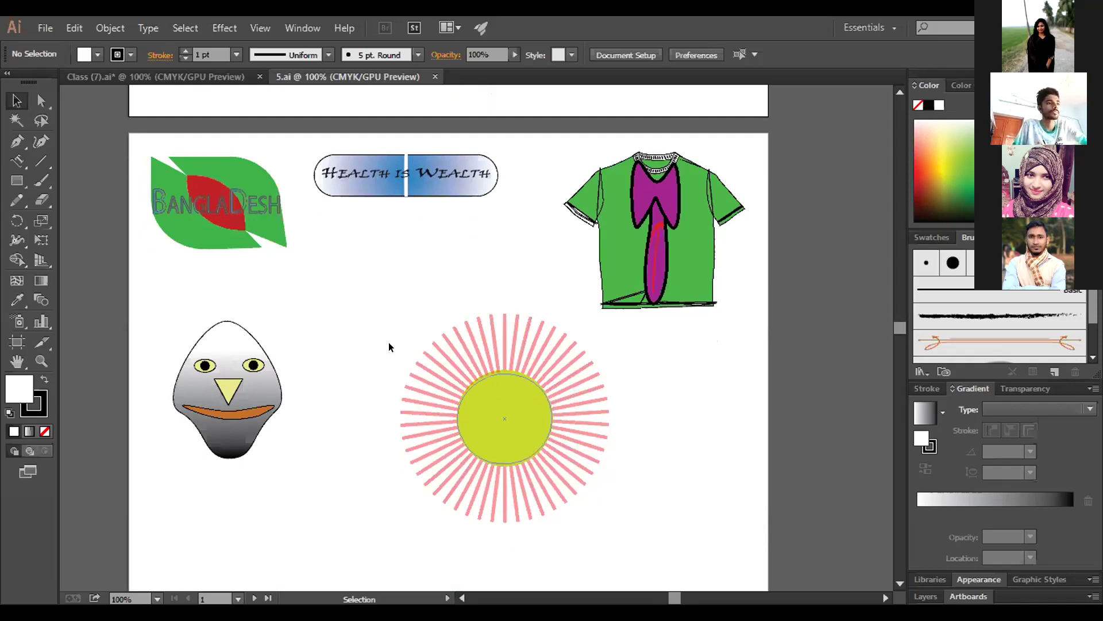
Move a ray at the top of the pink sunburst out of its place, then deselect it
click(383, 295)
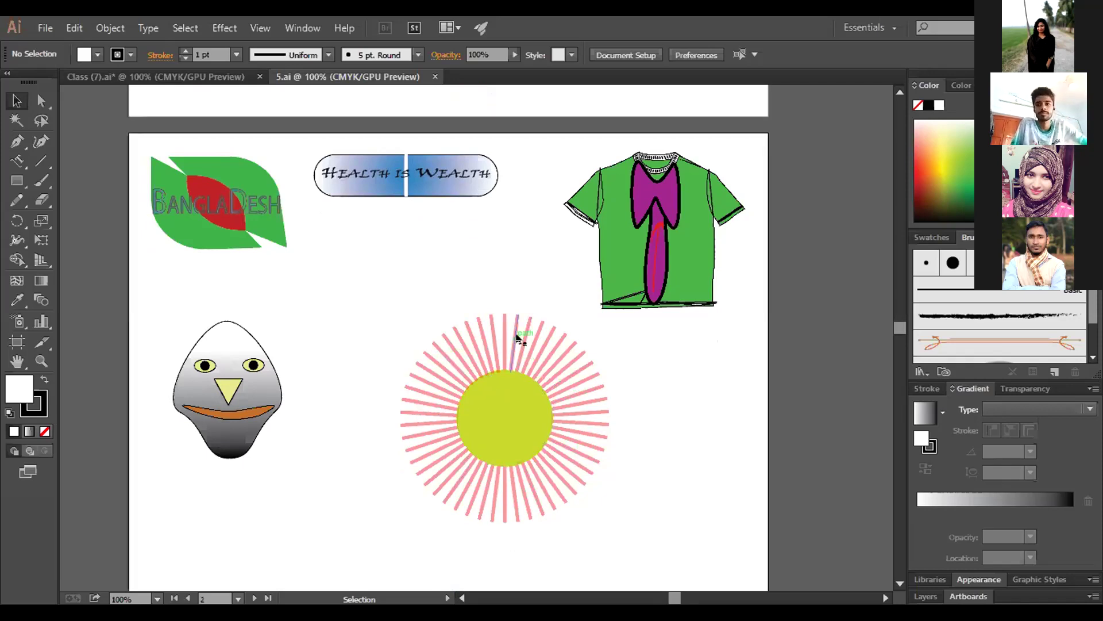
click(502, 315)
mouse_move(502, 315)
mouse_down()
mouse_move(526, 317)
mouse_move(517, 332)
mouse_move(512, 290)
mouse_up()
click(633, 370)
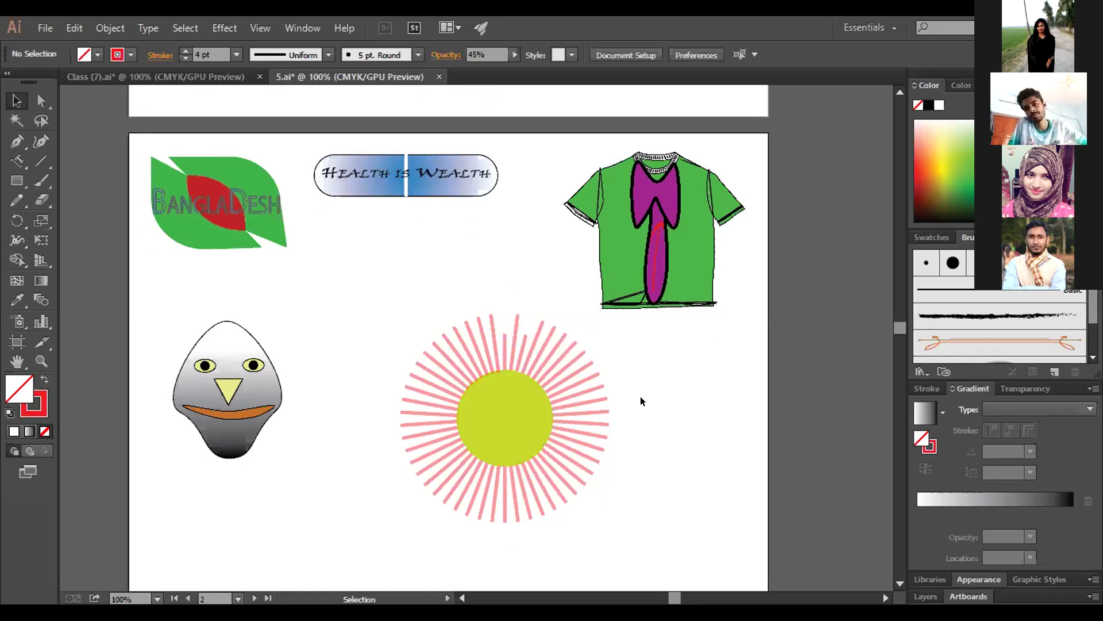
Examine the following artboards of 5.ai, including the two-colour BADOL lettering and the candle drawing with the letter B
scroll(641, 399, down, 5)
scroll(625, 407, down, 7)
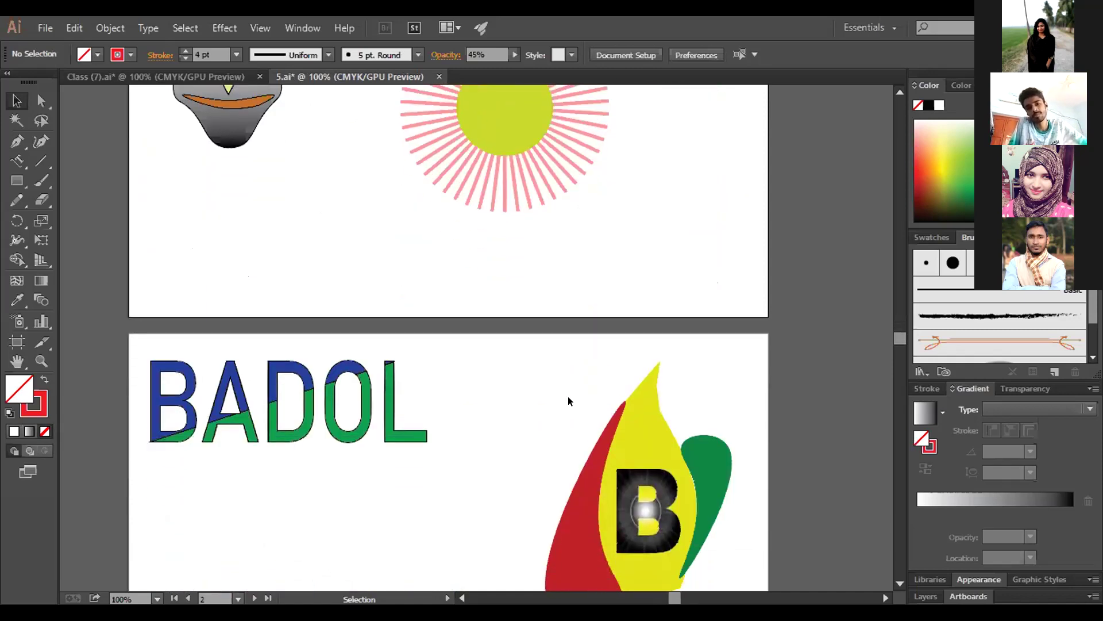
scroll(520, 360, down, 6)
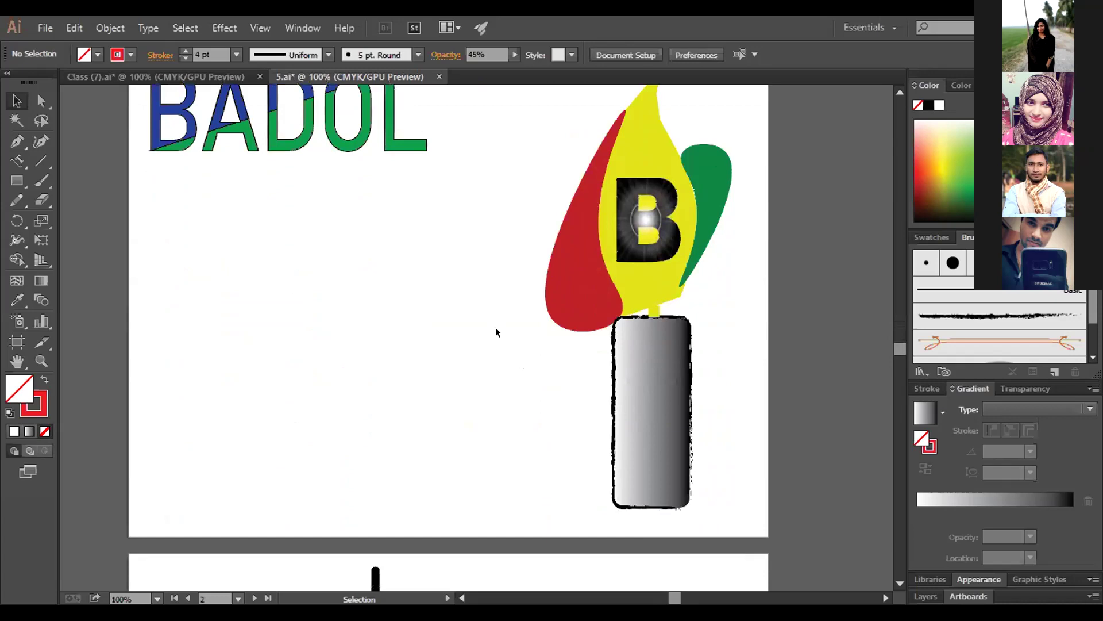
scroll(496, 323, up, 1)
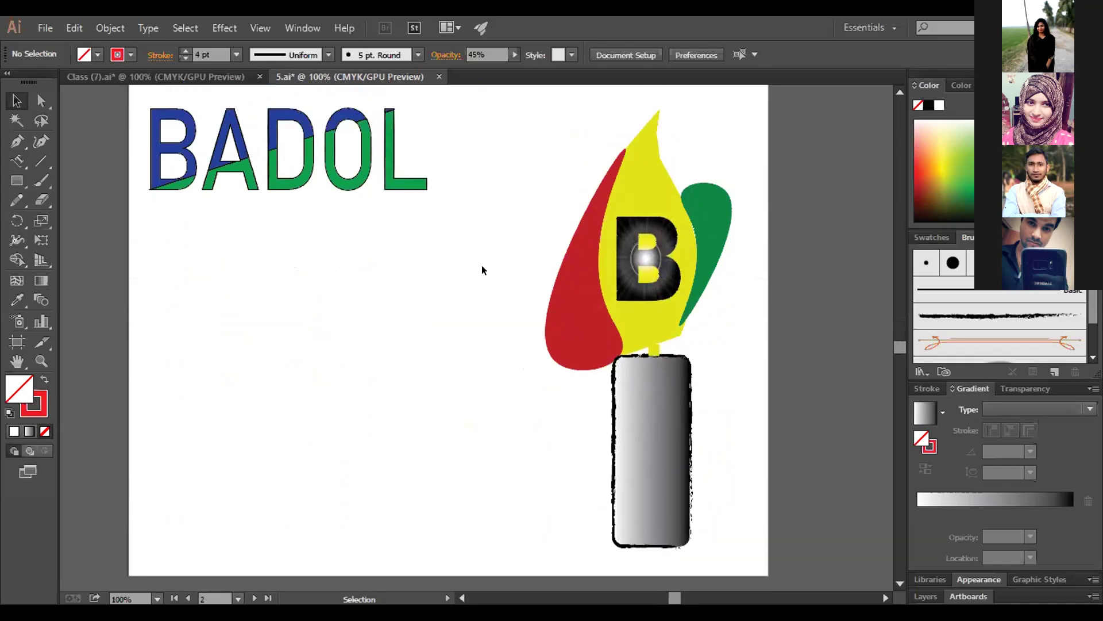
scroll(482, 265, down, 1)
scroll(483, 269, down, 10)
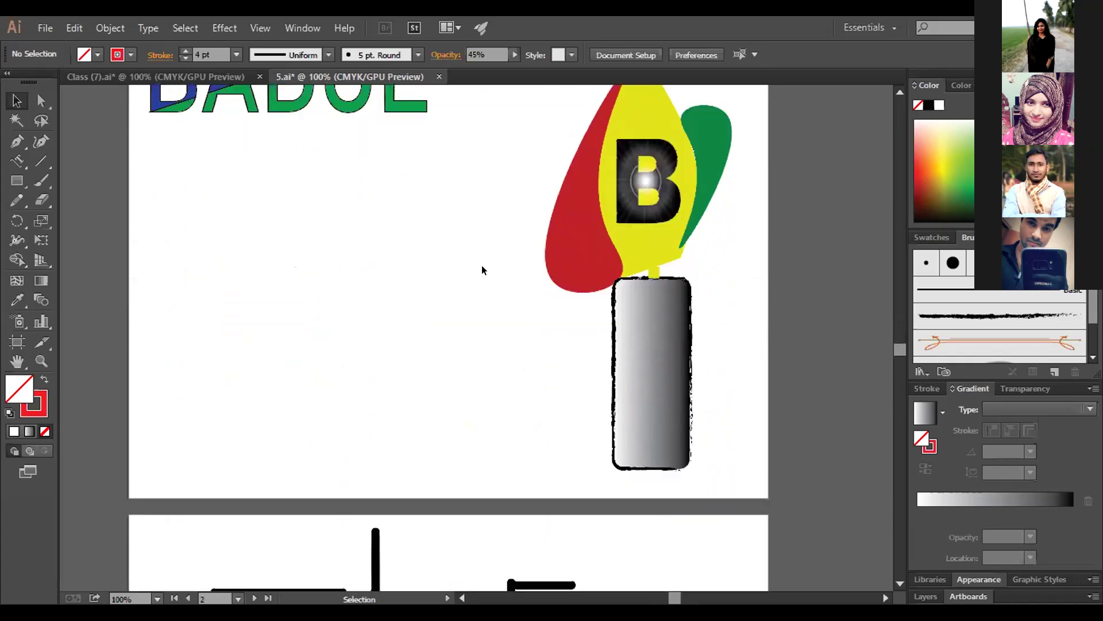
scroll(481, 269, down, 3)
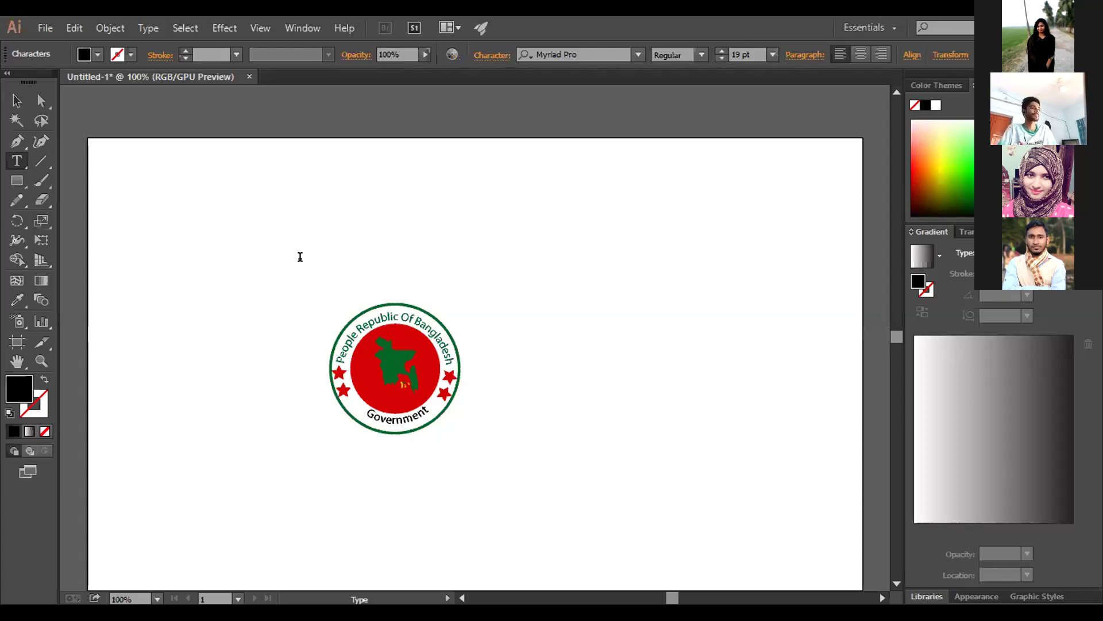
Add the horizontal text "asr" on the blank area above the red seal and select it as an object
text(2033)
key(BackSpace)
key(BackSpace)
key(BackSpace)
key(BackSpace)
text(asr)
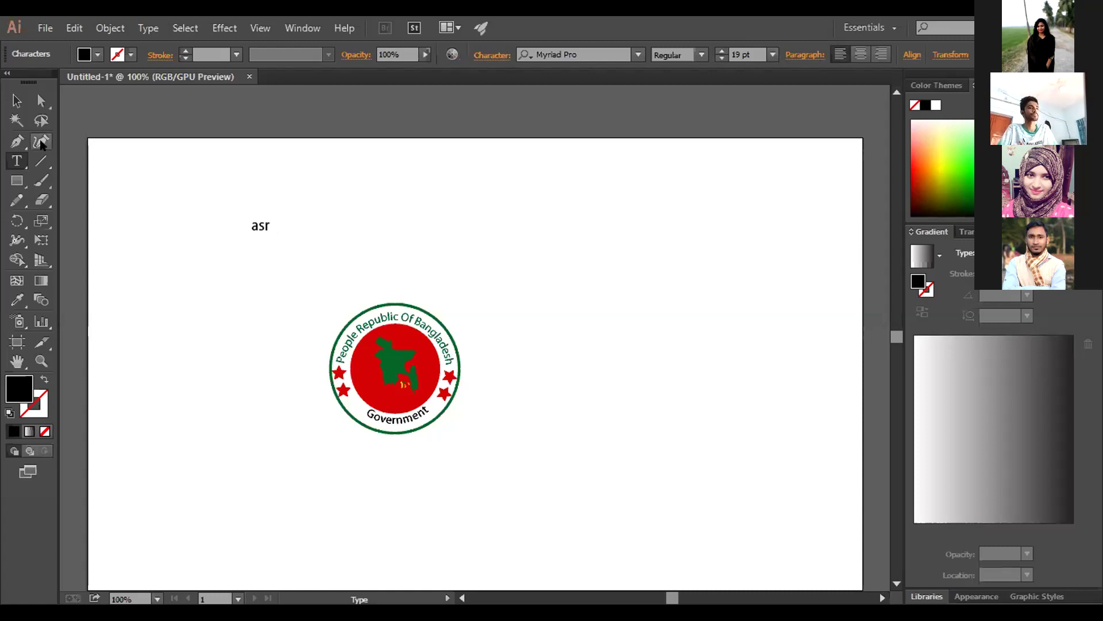
click(17, 100)
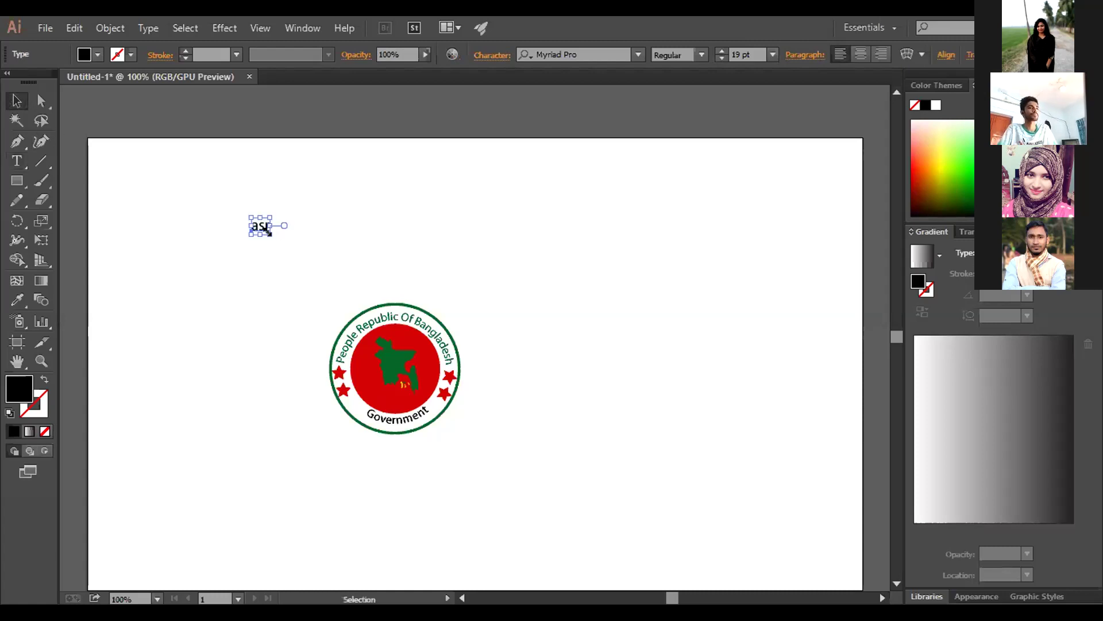
Enlarge the "asr" text to about 159 pt and place it beside the red seal
drag(267, 232, 345, 296)
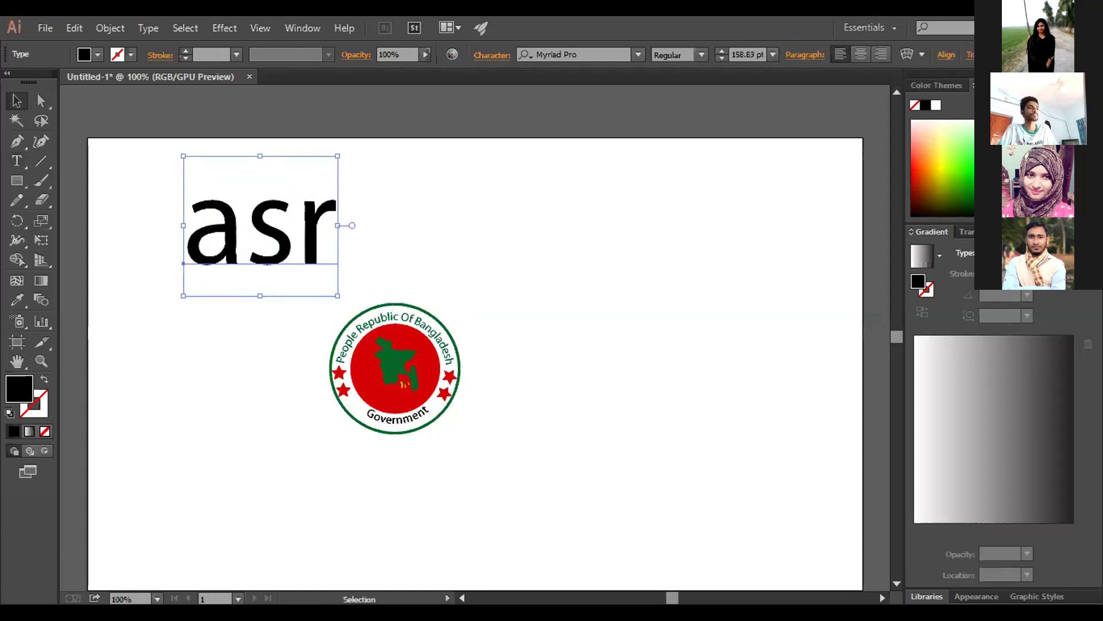
drag(273, 240, 223, 329)
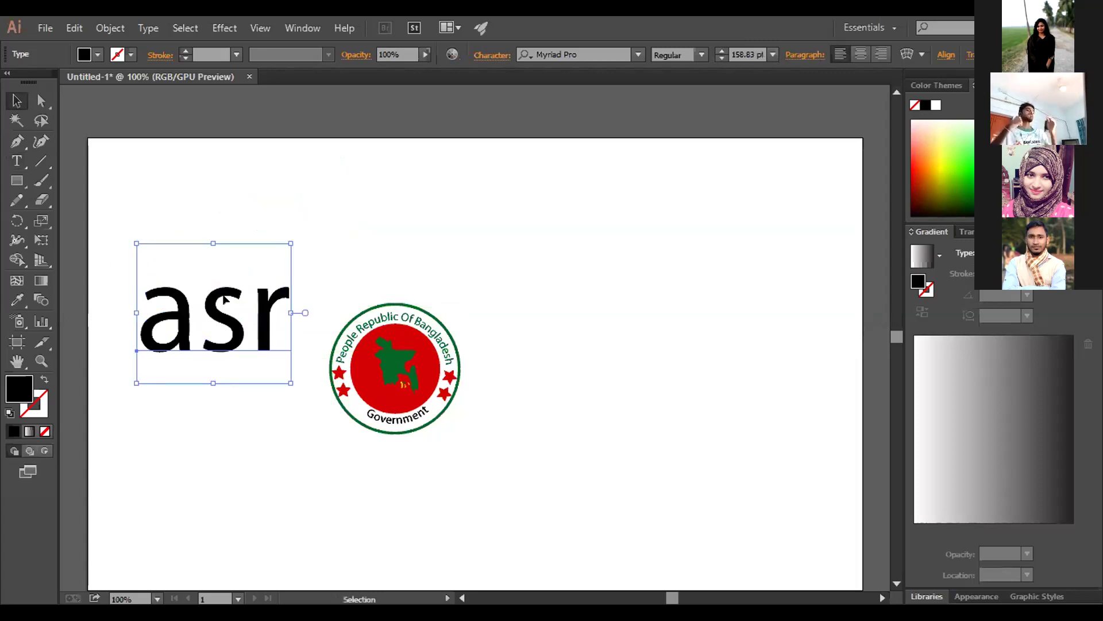
click(301, 198)
click(224, 336)
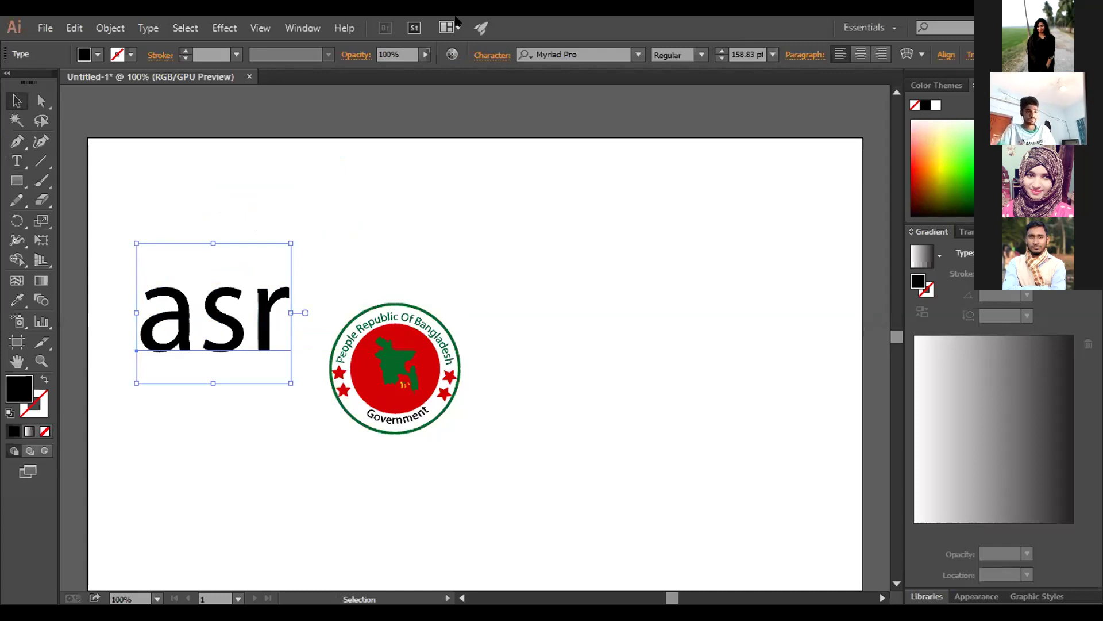
Rotate the characters of the "asr" text to 171°
click(482, 56)
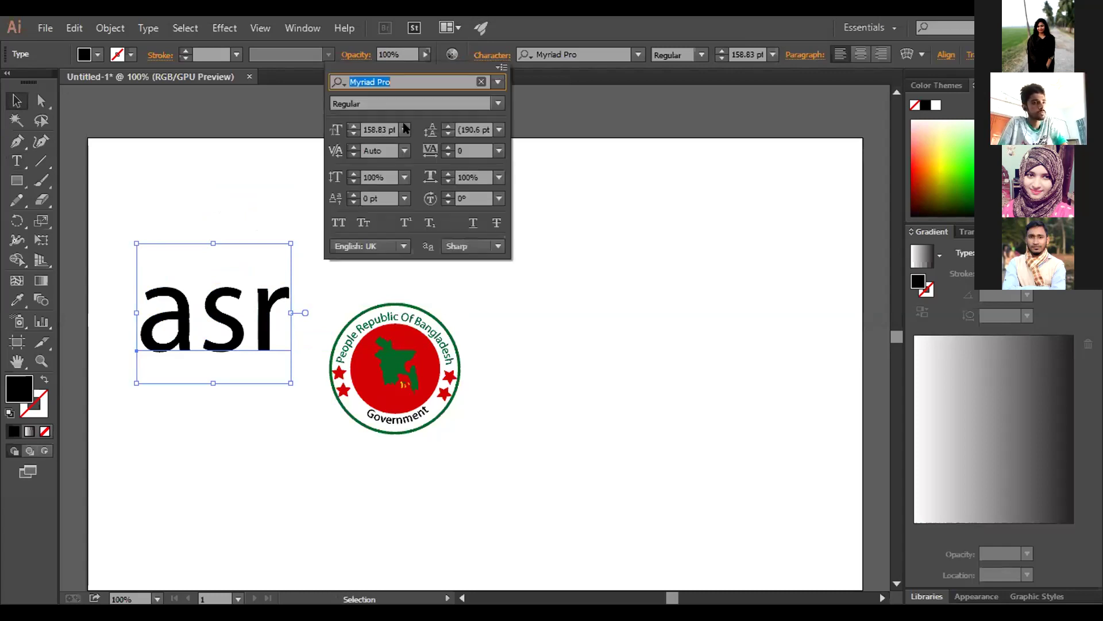
click(448, 195)
click(447, 195)
click(447, 195)
click(448, 195)
click(448, 195)
click(448, 195)
click(448, 195)
click(448, 195)
click(447, 195)
click(448, 195)
click(448, 194)
click(448, 195)
click(447, 195)
click(448, 195)
click(448, 195)
click(448, 195)
click(447, 194)
click(448, 195)
click(448, 195)
click(447, 194)
click(448, 195)
click(448, 195)
click(448, 195)
click(447, 195)
click(447, 195)
click(447, 194)
click(448, 195)
click(447, 195)
click(447, 195)
click(448, 195)
click(447, 195)
click(448, 195)
click(448, 194)
click(448, 195)
click(448, 195)
click(448, 194)
click(448, 195)
click(448, 195)
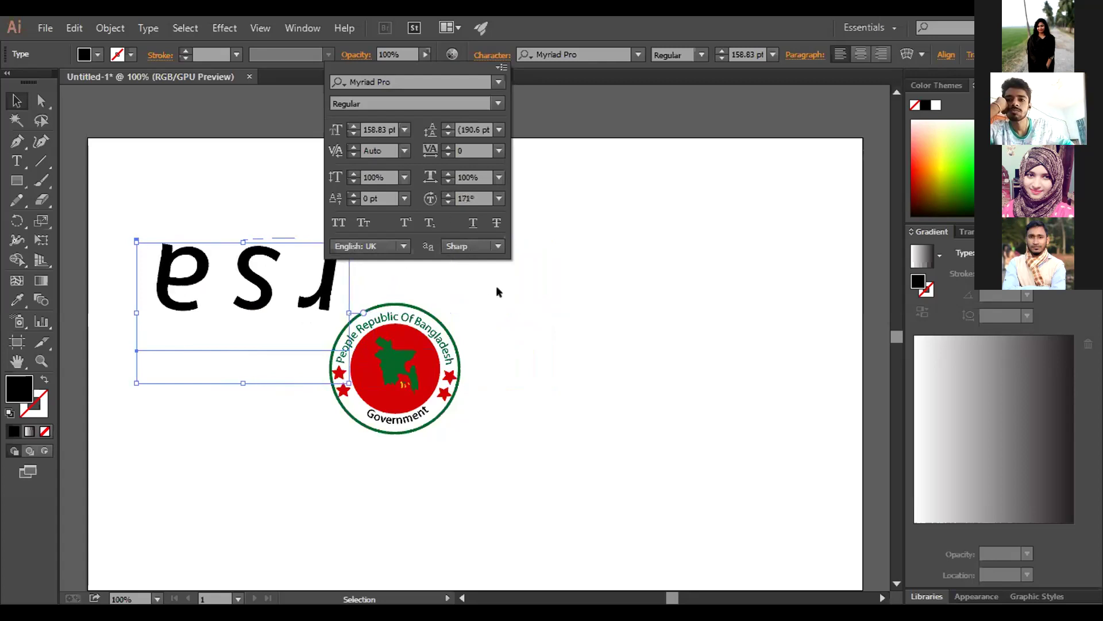
Set the character rotation of the "asr" text back to 0°
click(288, 315)
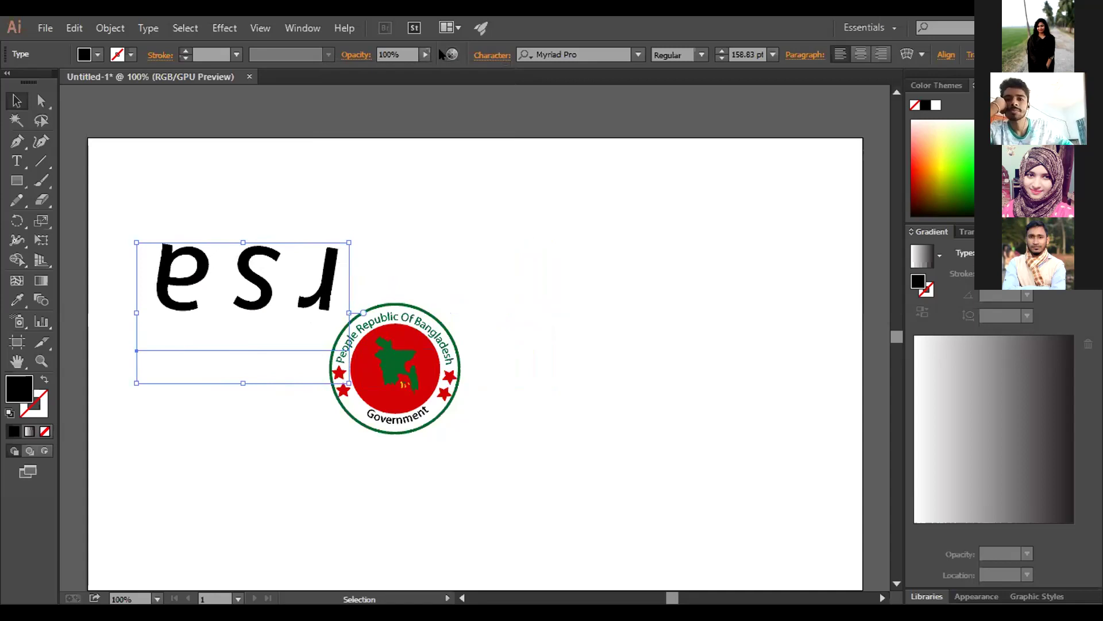
click(492, 55)
click(455, 194)
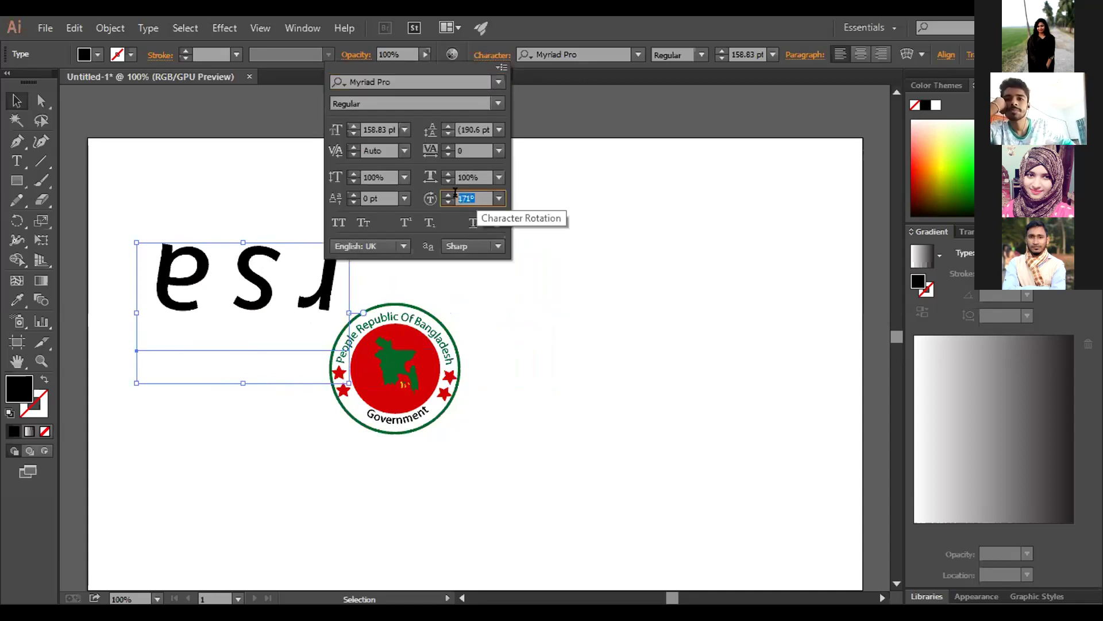
text(0)
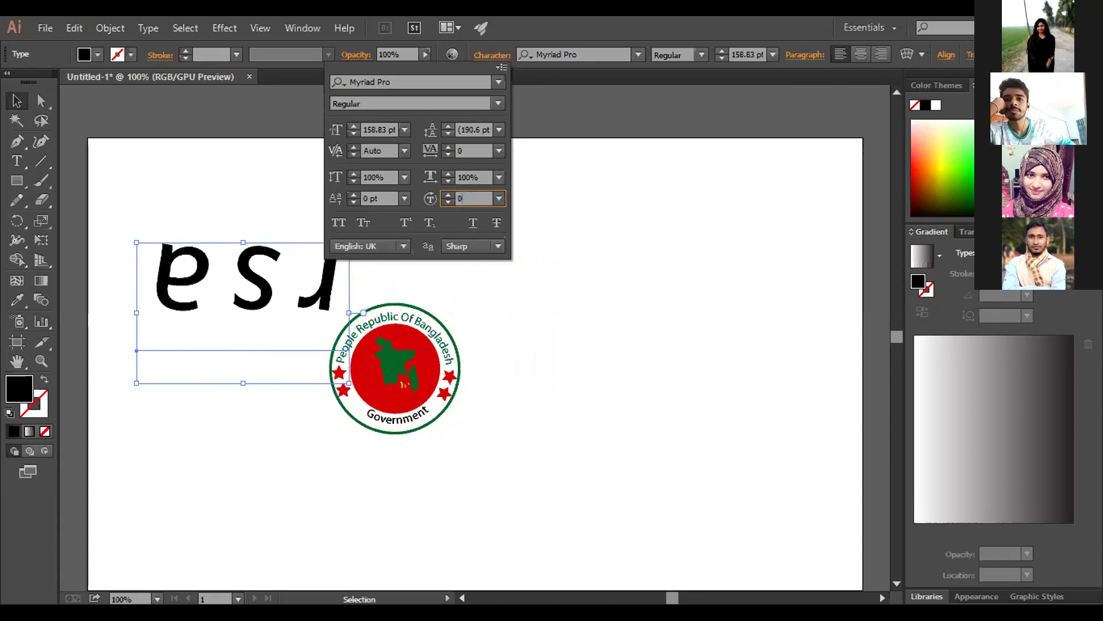
key(Return)
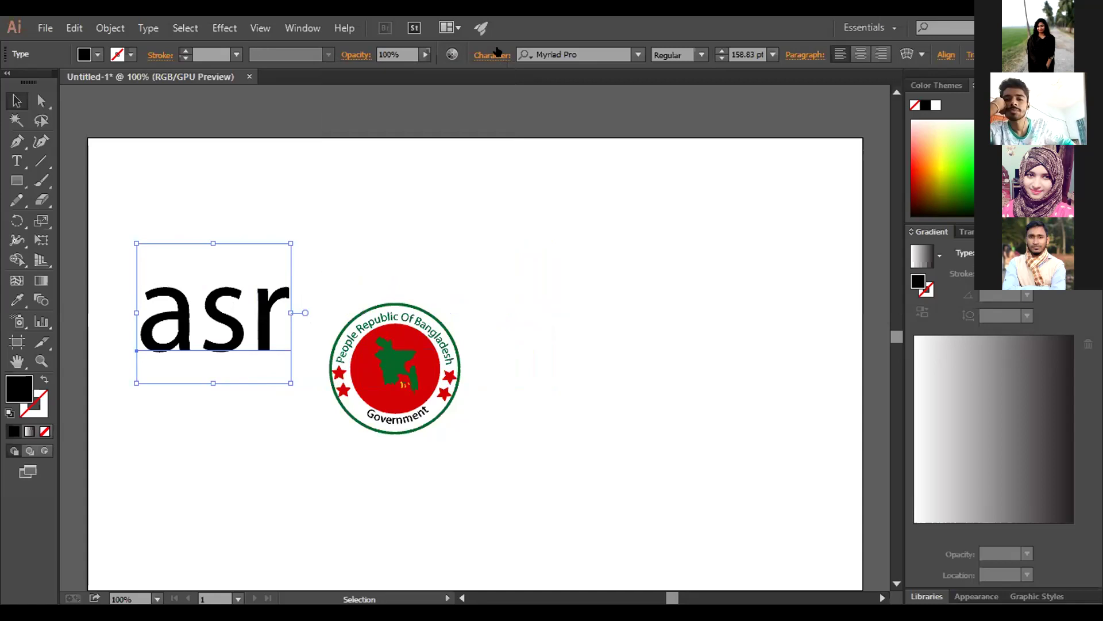
Browse the available fonts and change the "asr" text to Elephant
click(484, 60)
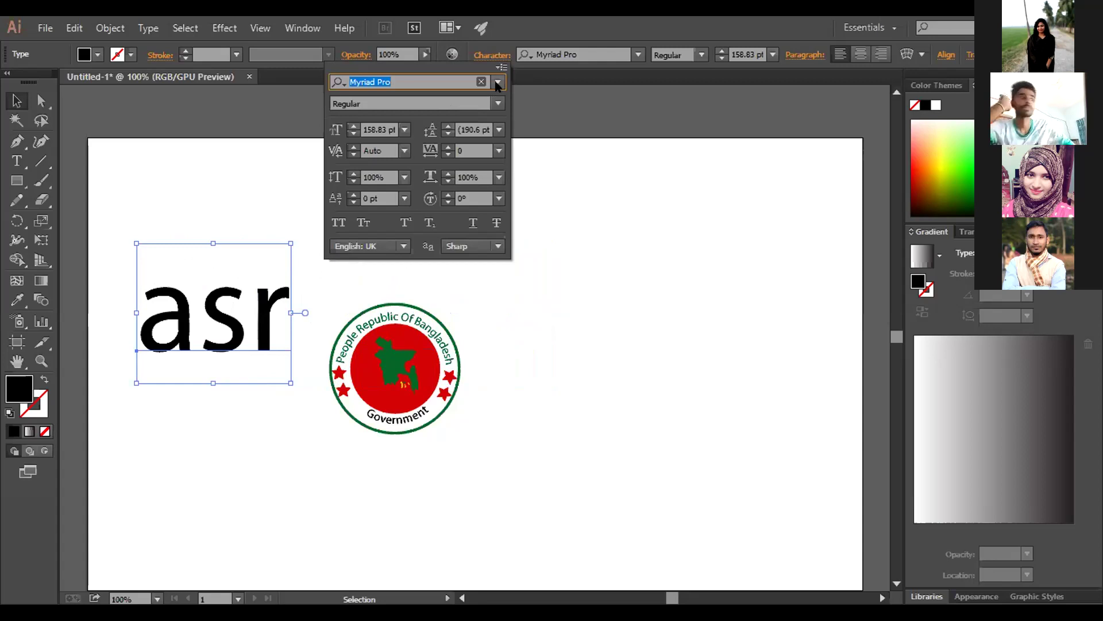
click(499, 84)
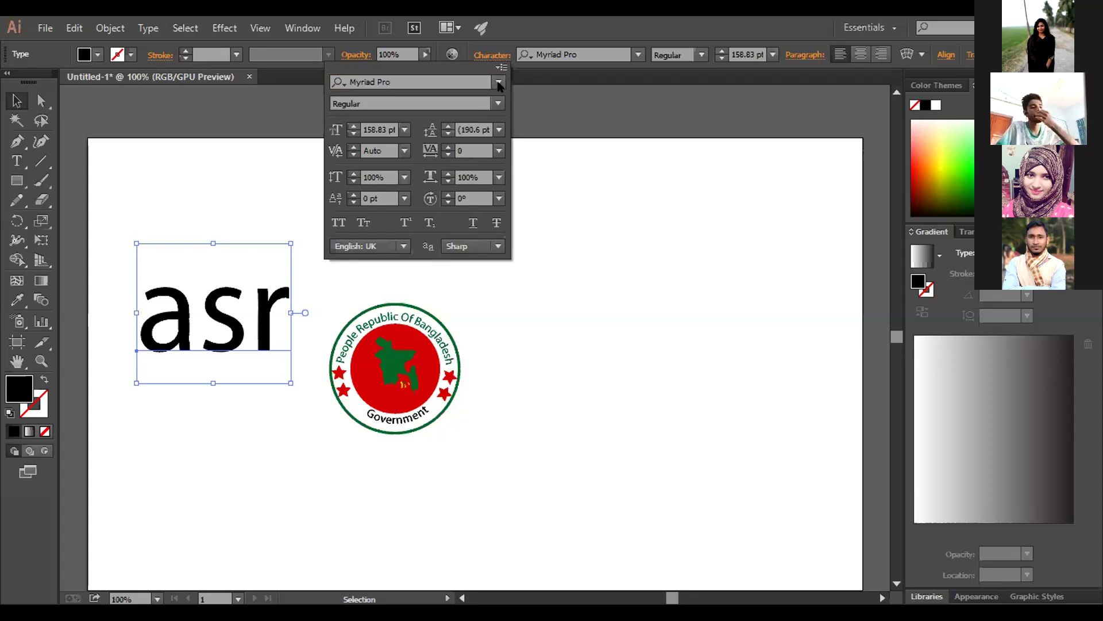
scroll(470, 390, down, 10)
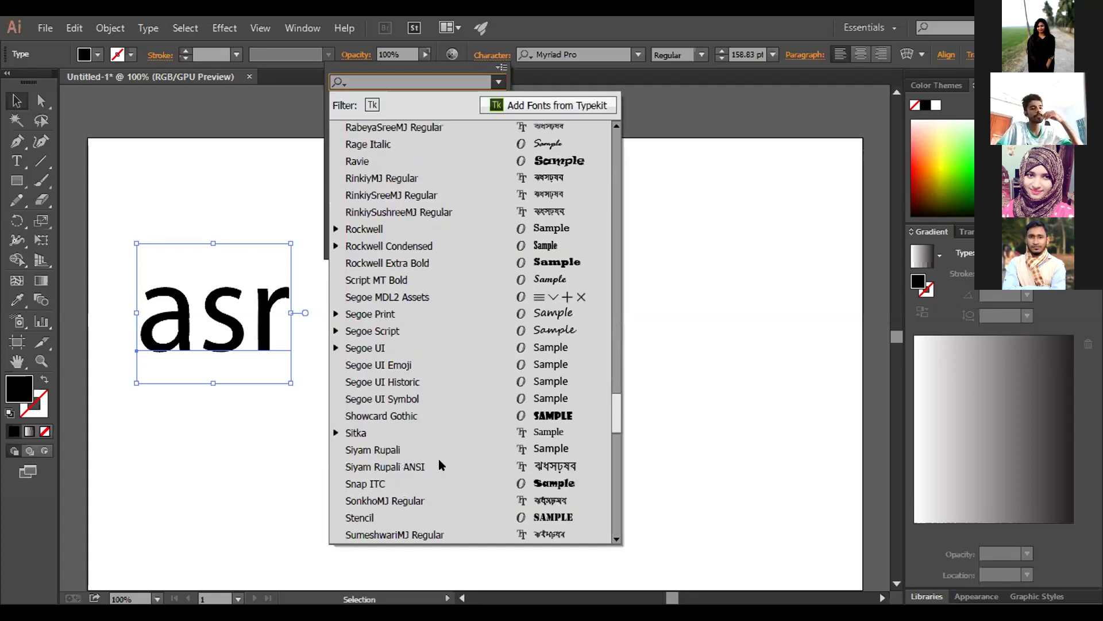
scroll(621, 443, down, 7)
scroll(603, 459, down, 3)
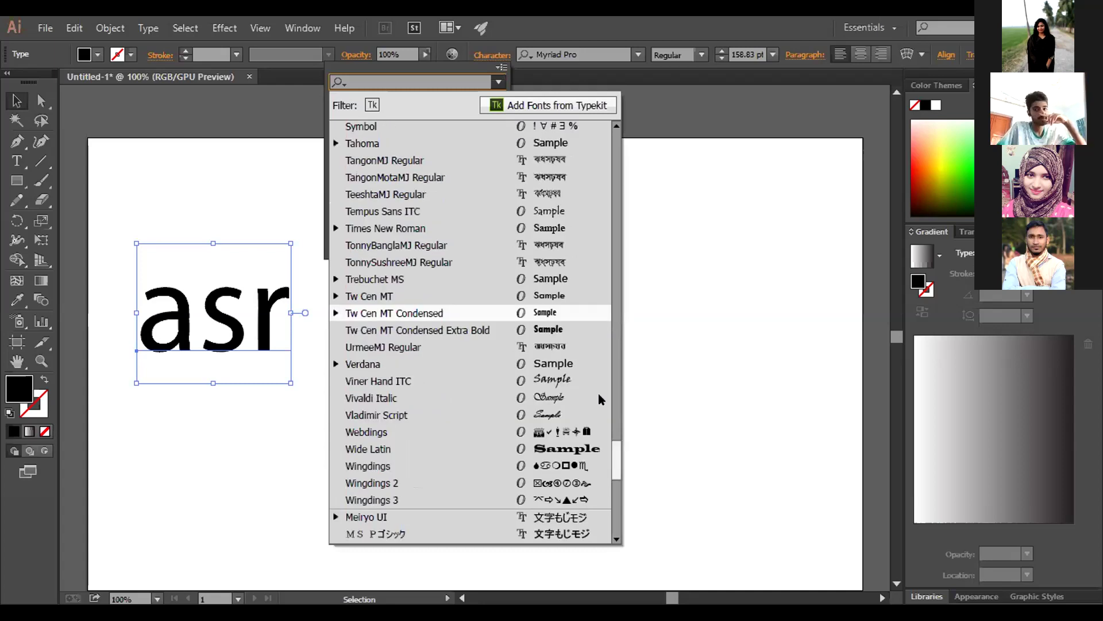
click(525, 51)
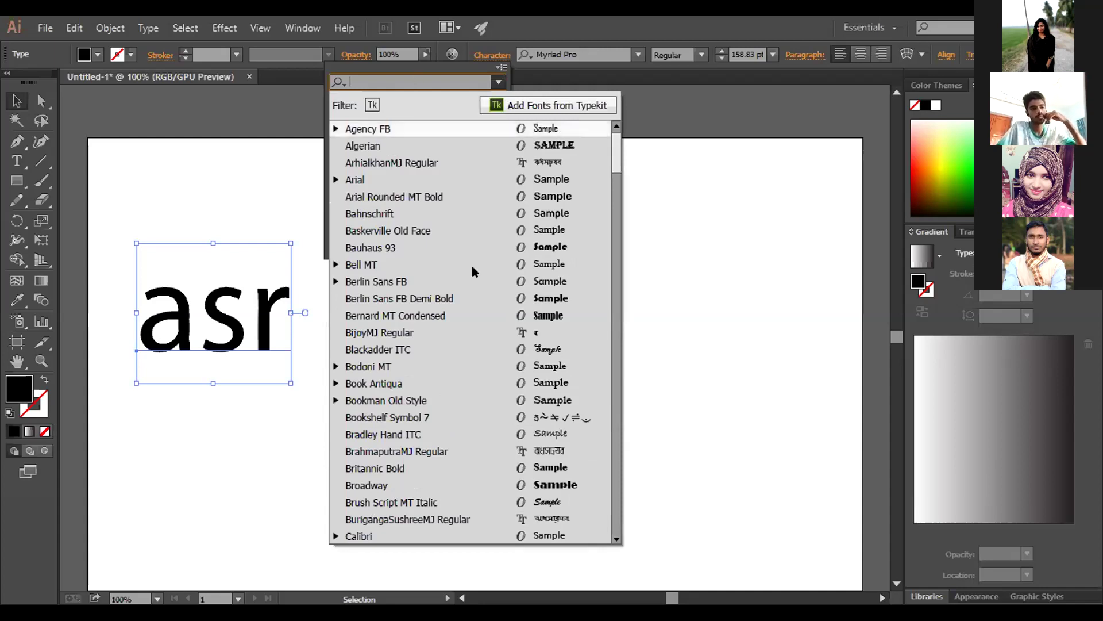
scroll(392, 421, down, 10)
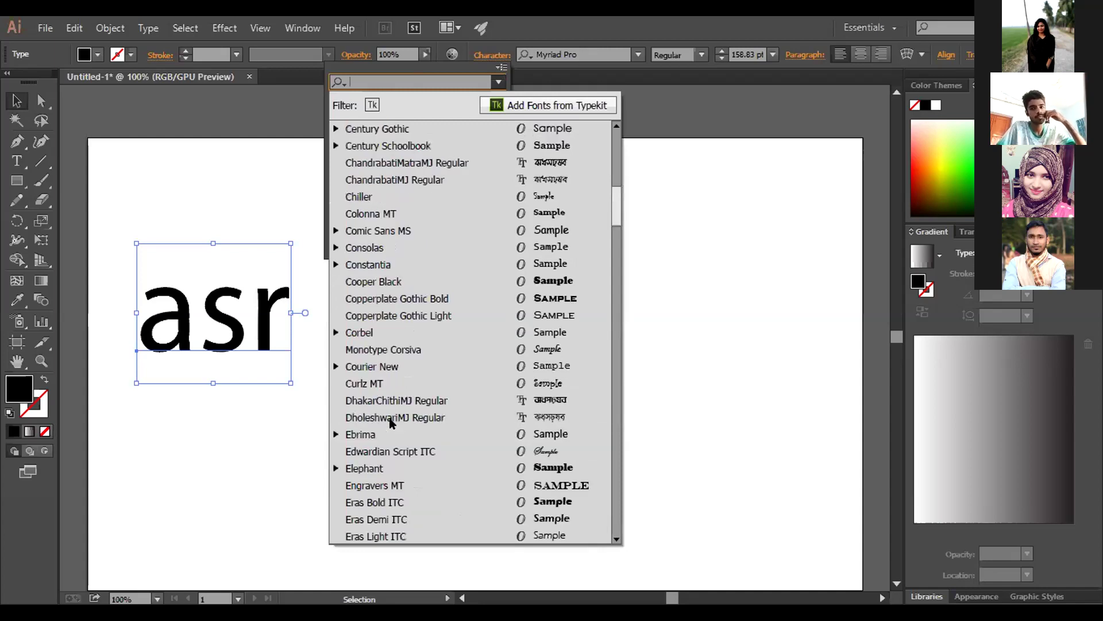
click(550, 466)
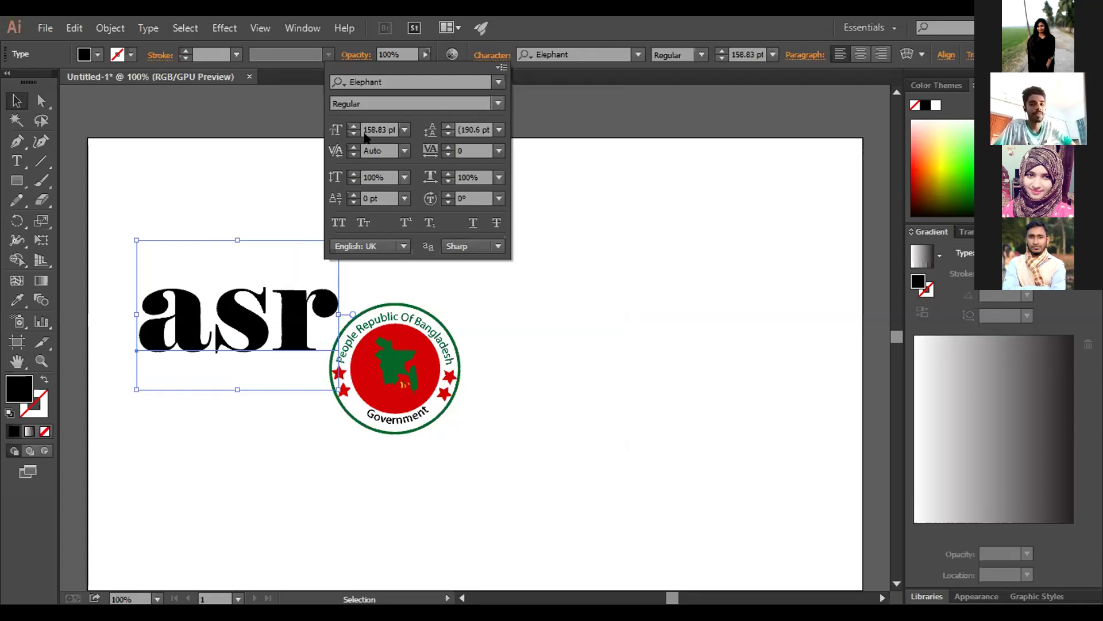
Try the Italic style of Elephant on the "asr" text, then undo it
click(368, 103)
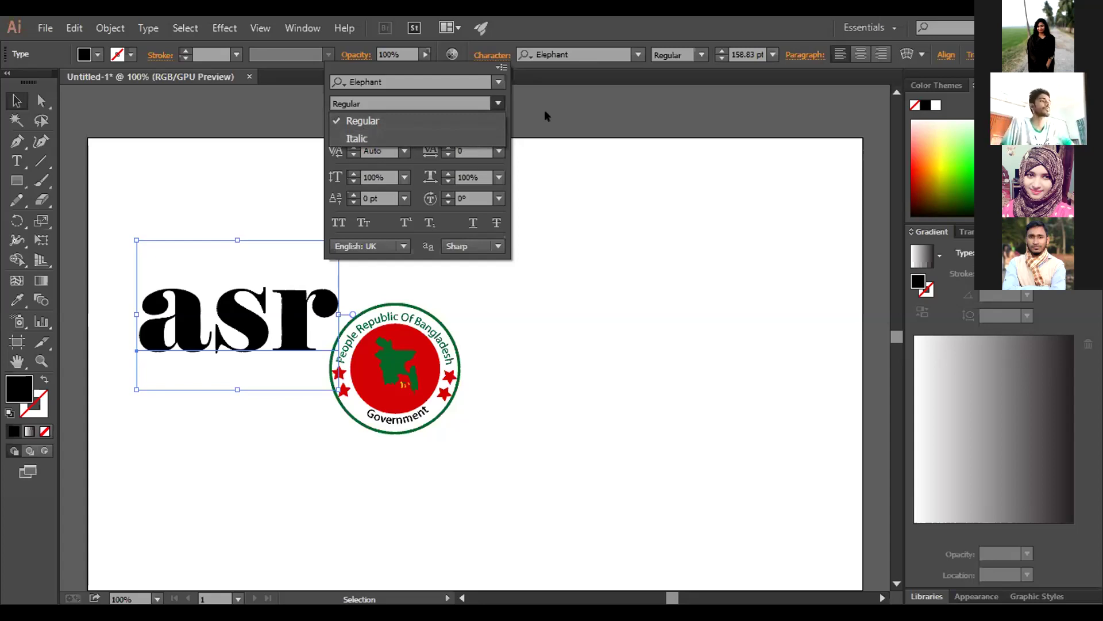
click(486, 104)
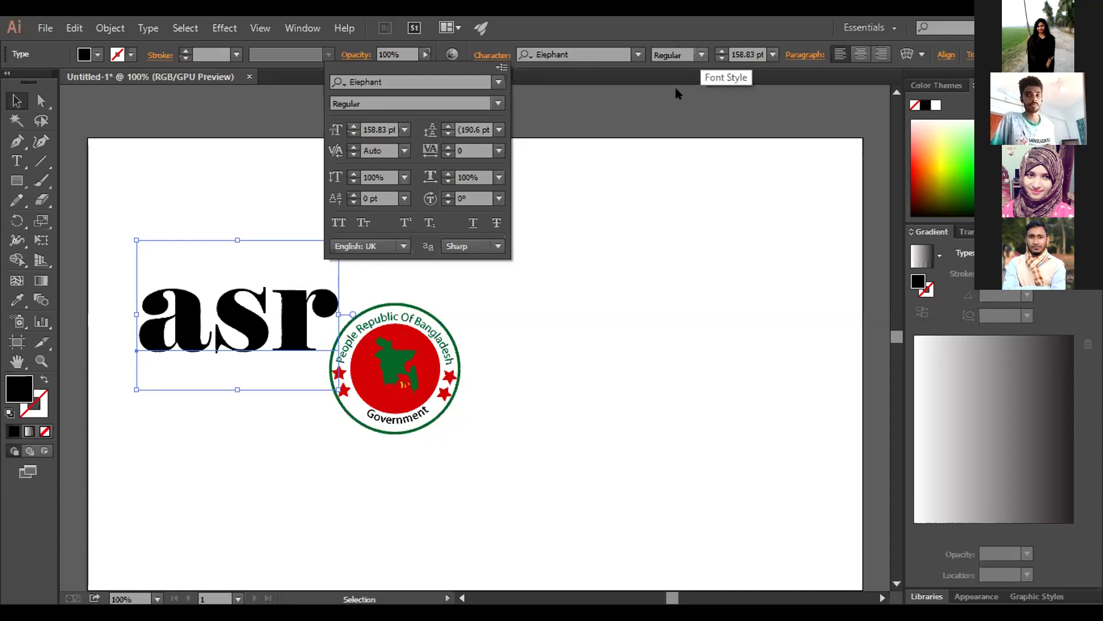
click(680, 54)
click(678, 91)
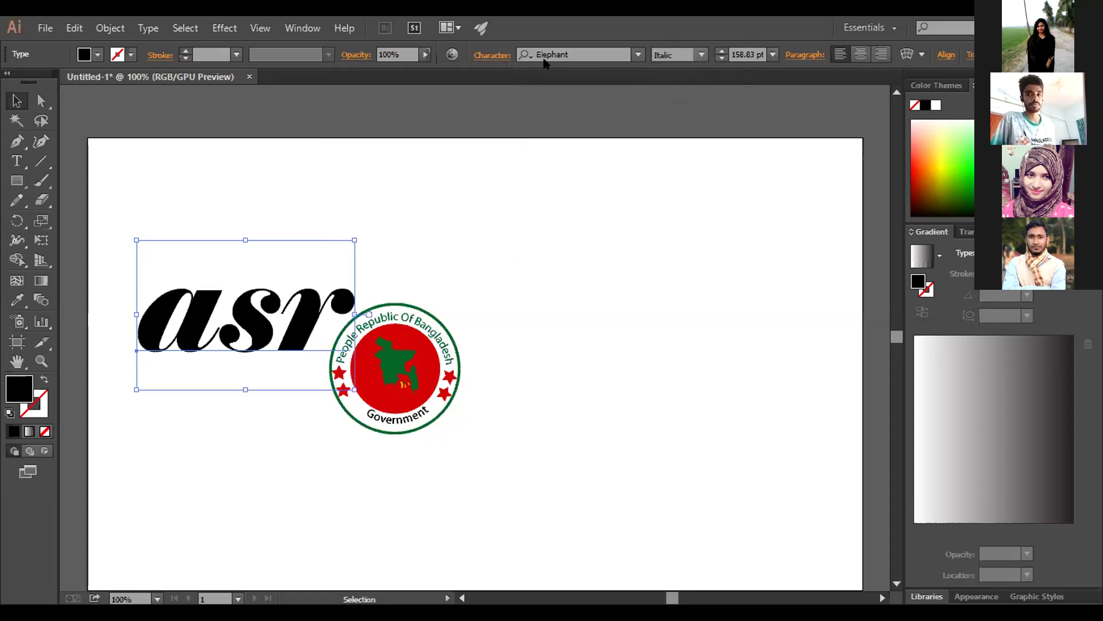
key(ctrl+z)
Set the "asr" text's font size to 175 pt and its leading to 218 pt
click(477, 60)
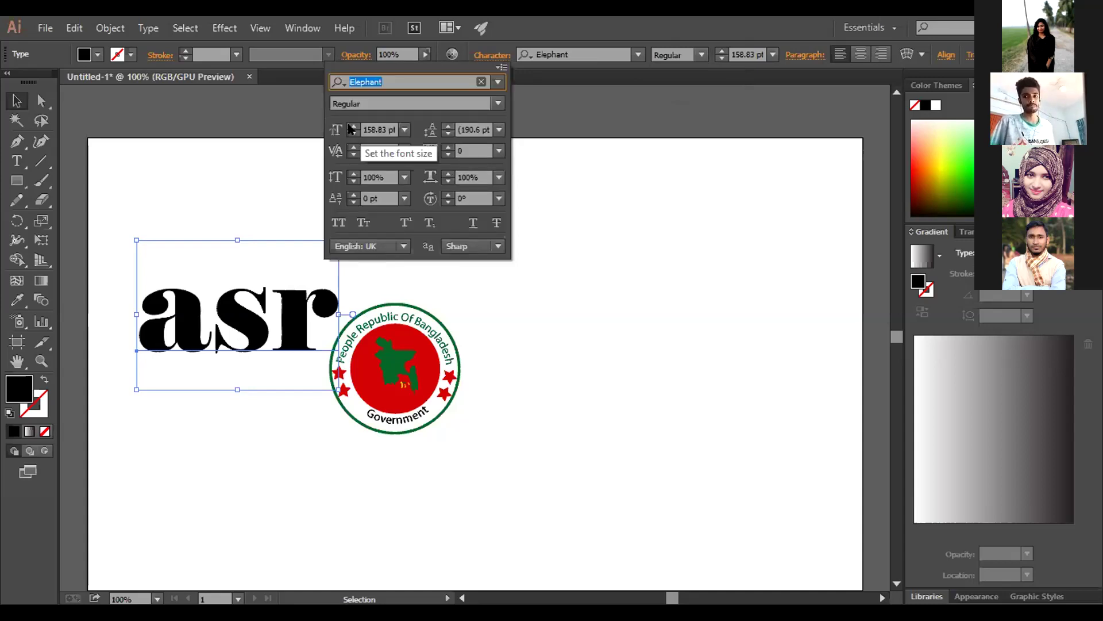
click(353, 126)
click(353, 127)
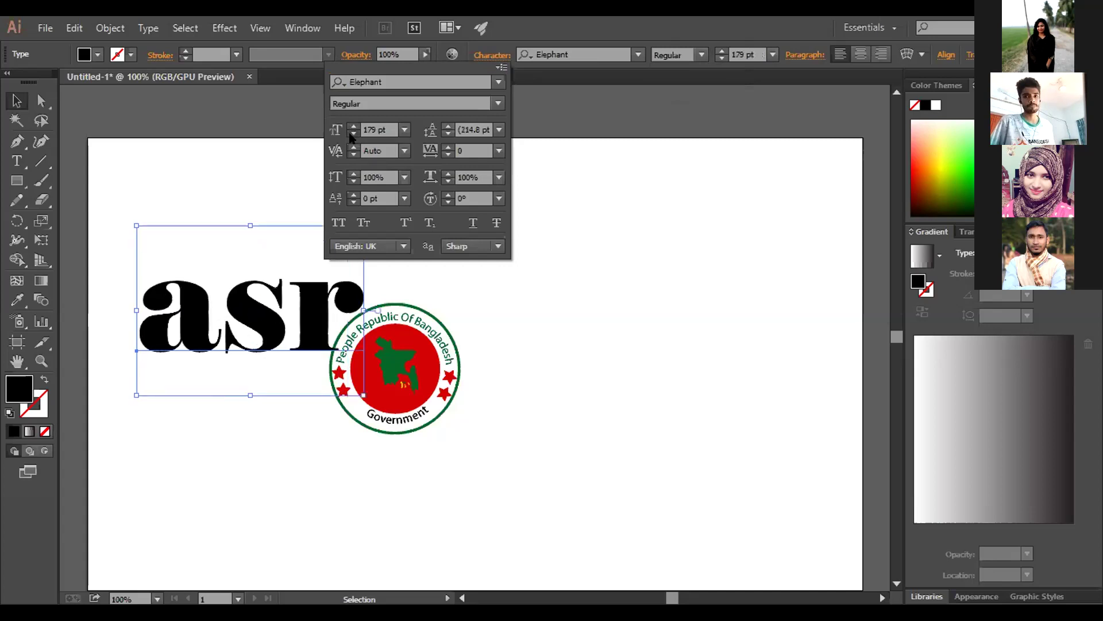
click(449, 126)
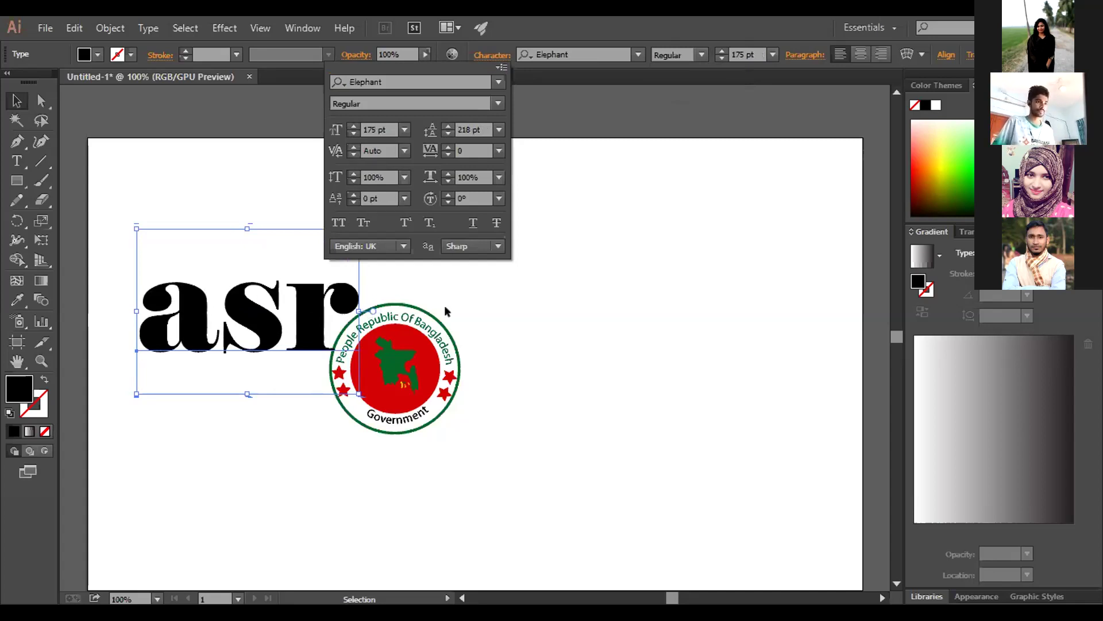
Move the government seal away from the text to the artboard's upper-right corner
click(419, 389)
drag(821, 229, 163, 264)
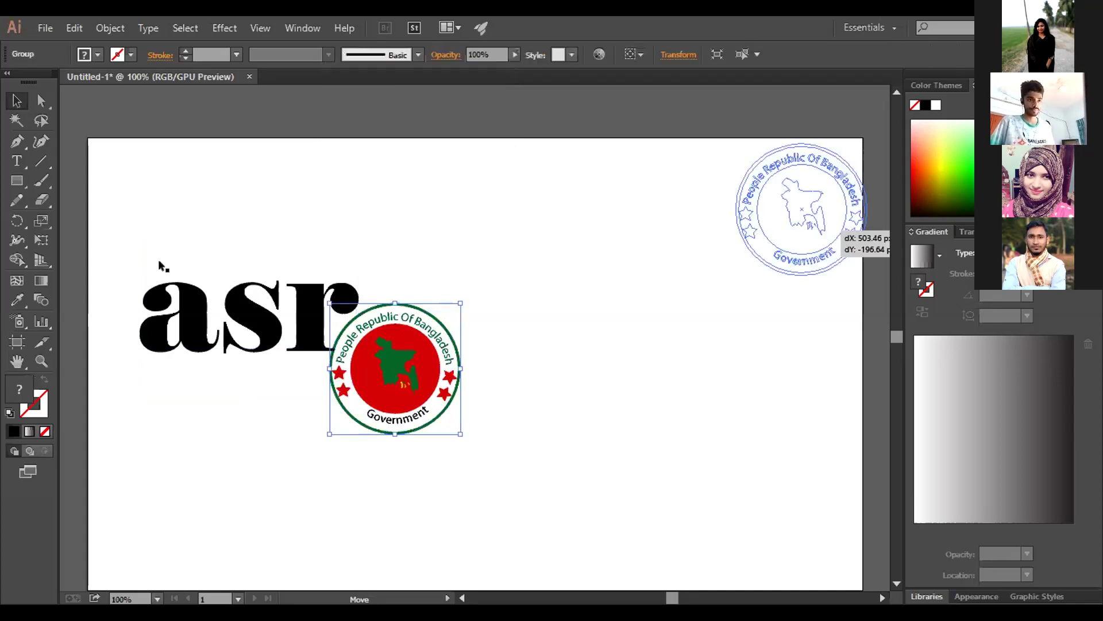
drag(839, 233, 840, 233)
Stretch the "asr" text wider and taller to about 247 pt, and reset its horizontal scale to 100%
click(352, 310)
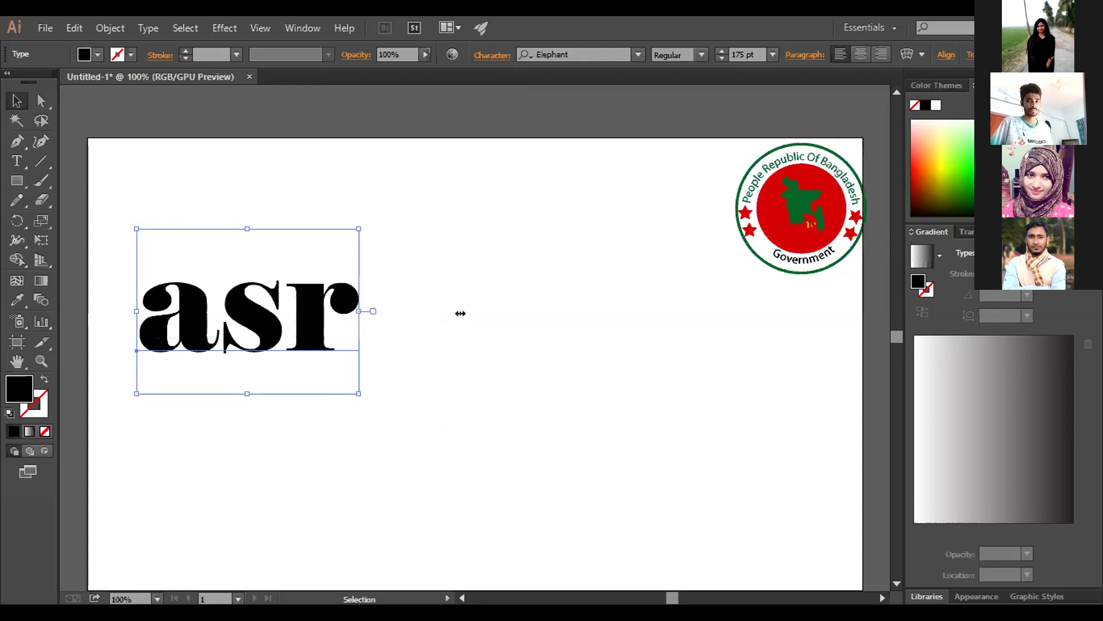
drag(358, 311, 524, 319)
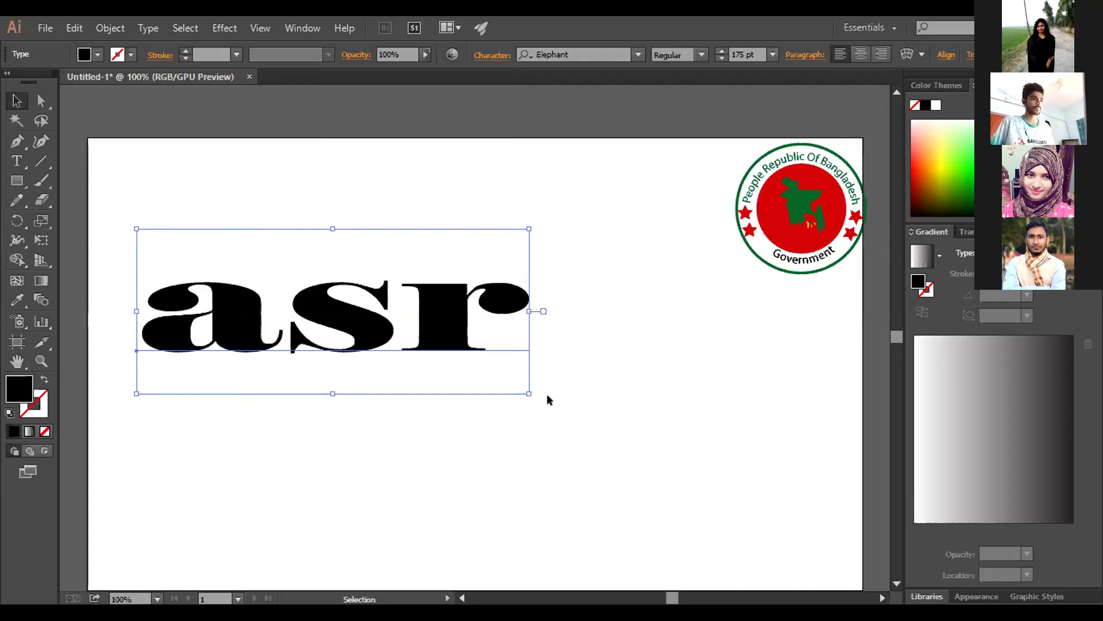
drag(525, 461, 610, 461)
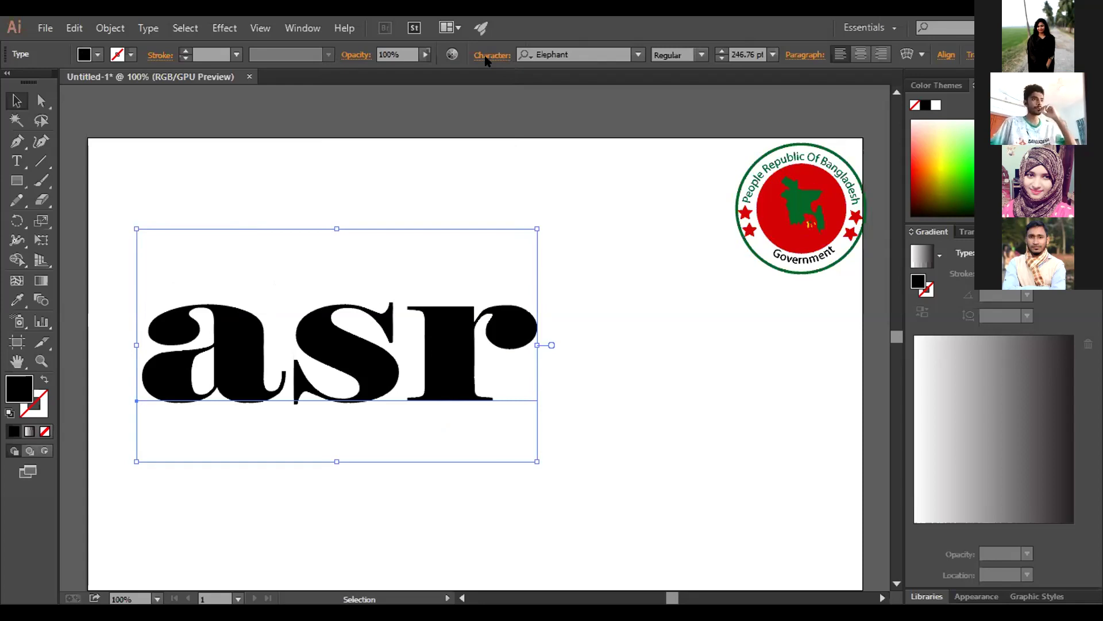
click(486, 55)
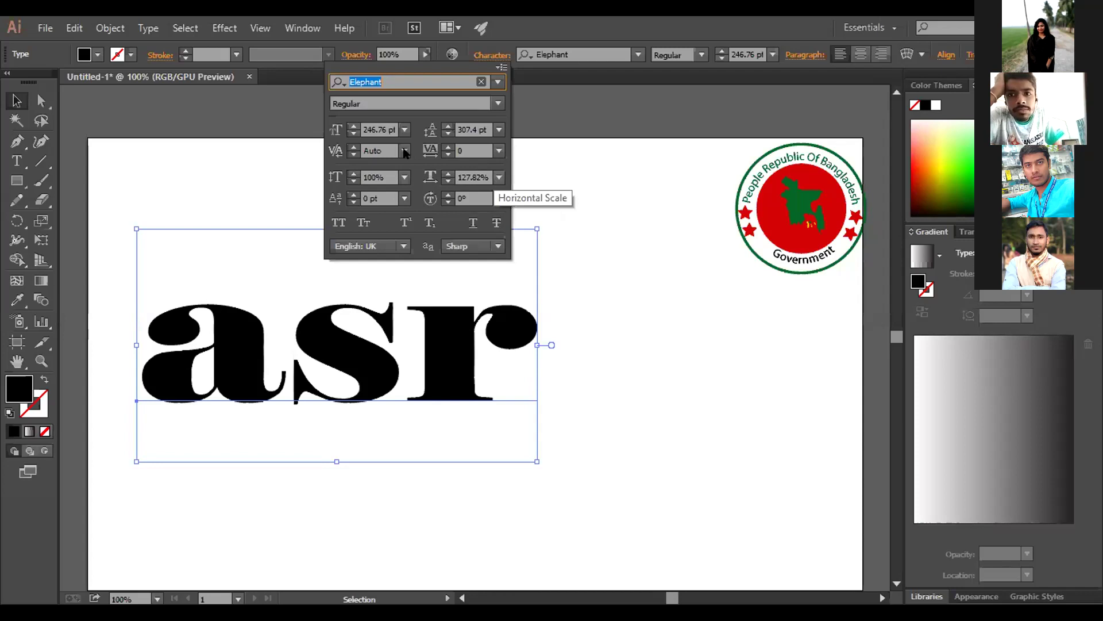
click(460, 187)
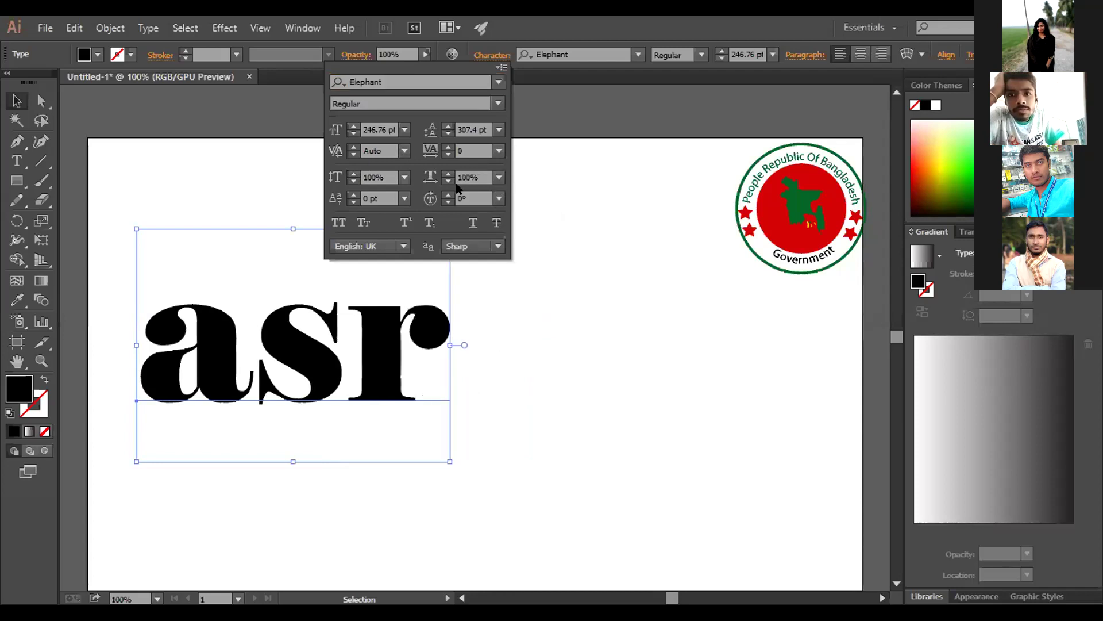
Switch the "asr" lettering between All Caps, Small Caps and lowercase to compare them, leaving All Caps applied
click(339, 223)
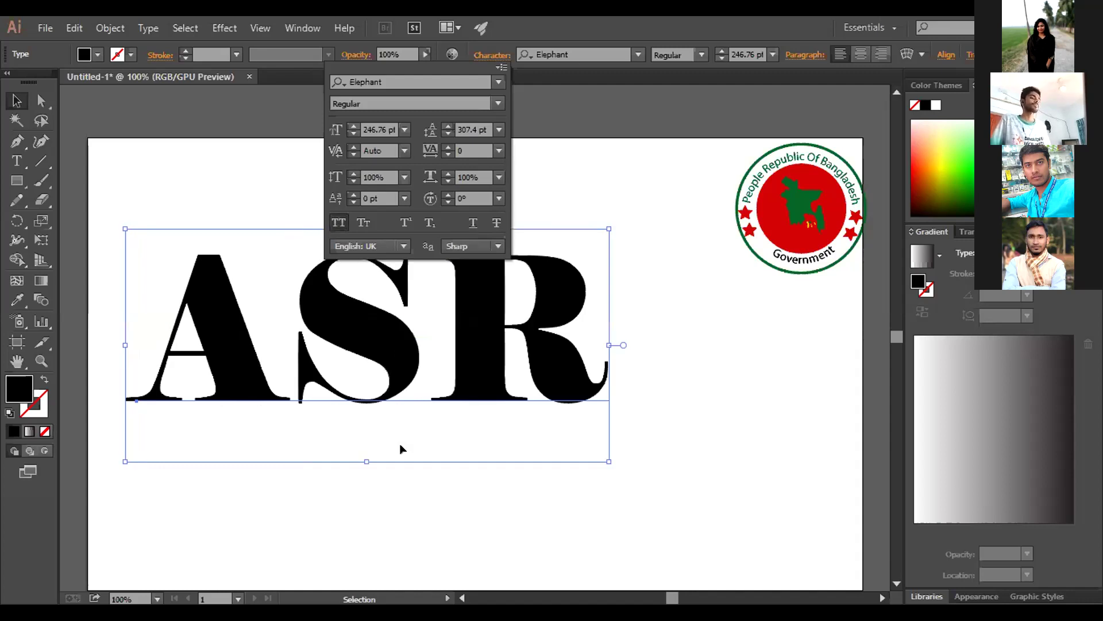
click(362, 221)
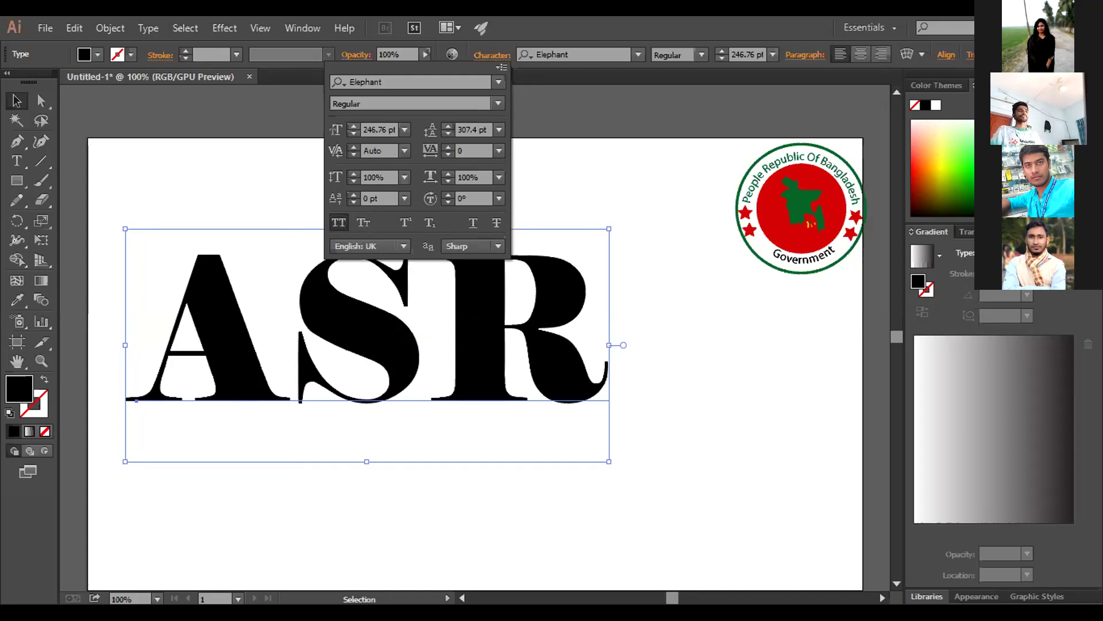
click(362, 221)
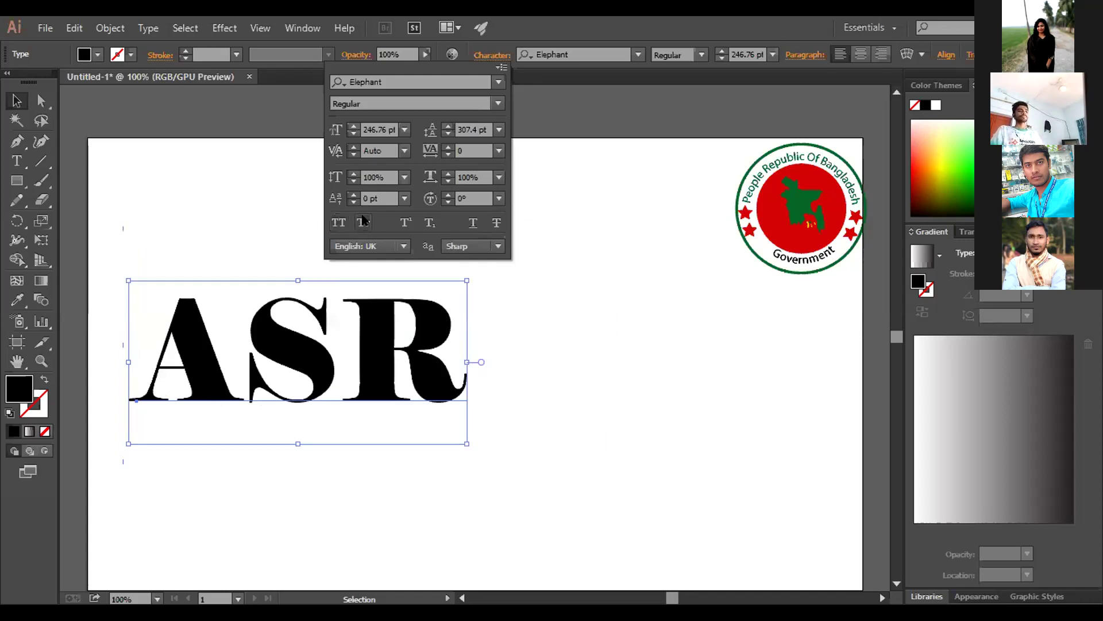
click(362, 221)
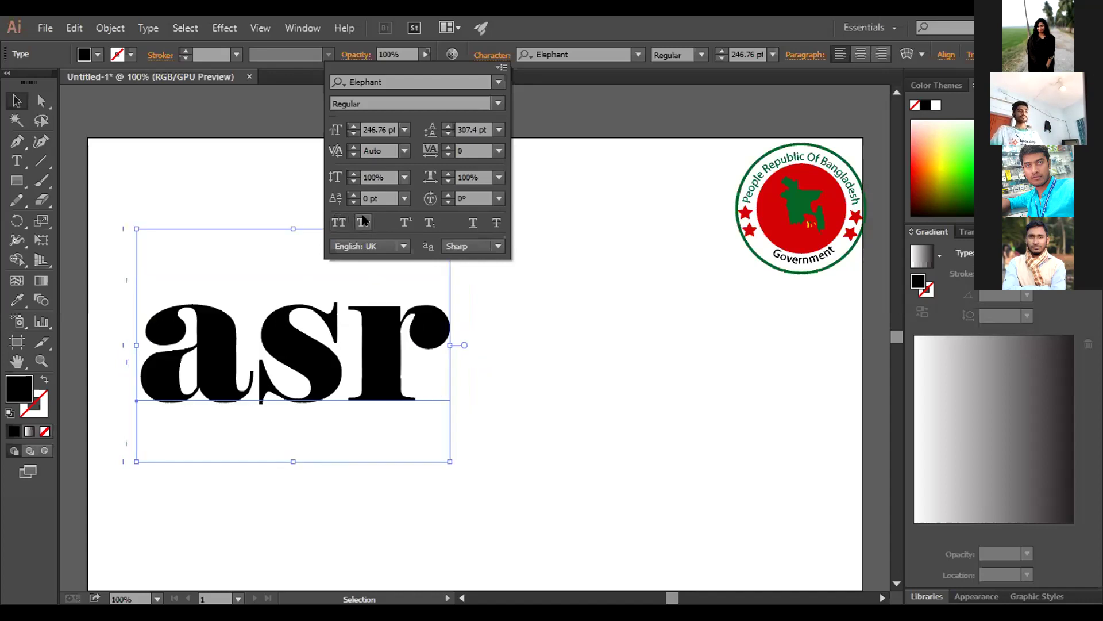
click(344, 224)
click(357, 222)
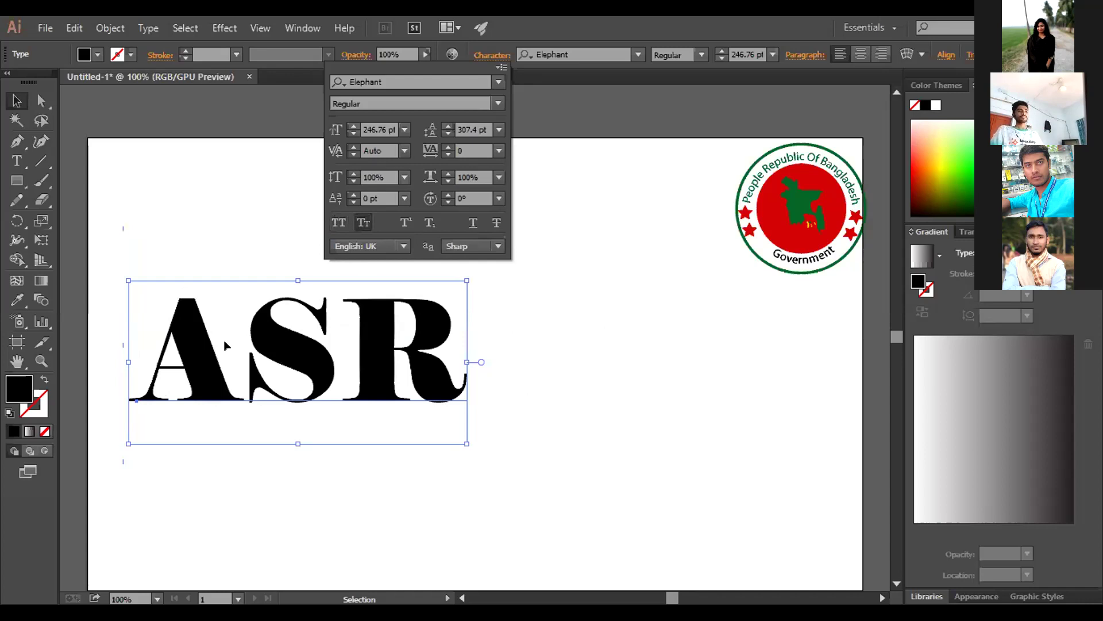
click(357, 222)
click(357, 222)
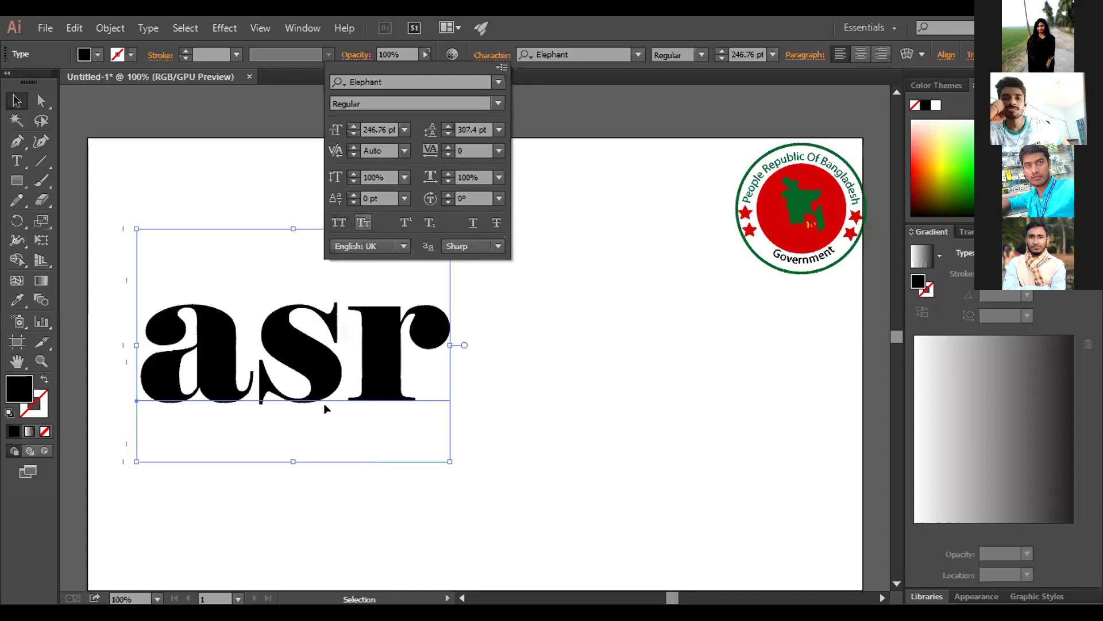
click(363, 223)
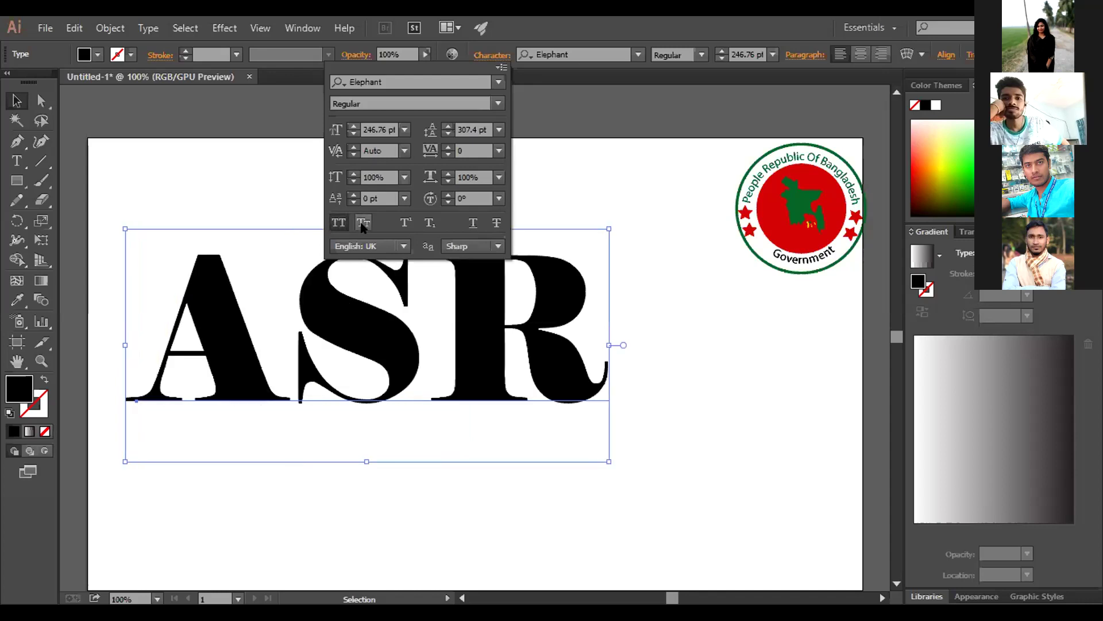
Apply Small Caps to the "ASR" text and show the Touch Type Tool option in the character settings
click(362, 224)
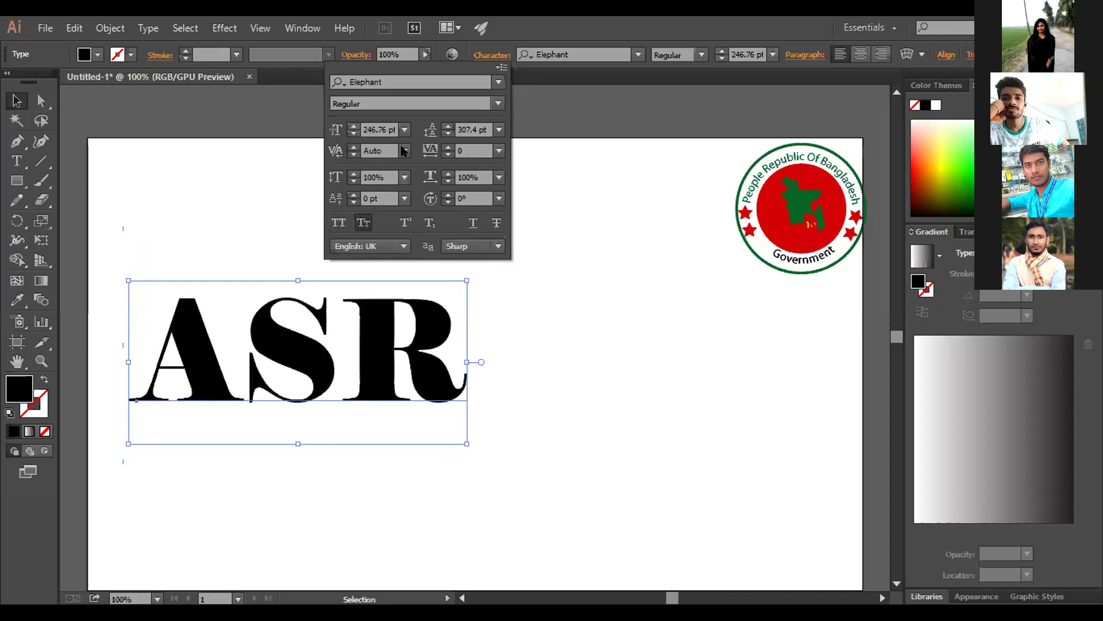
click(500, 67)
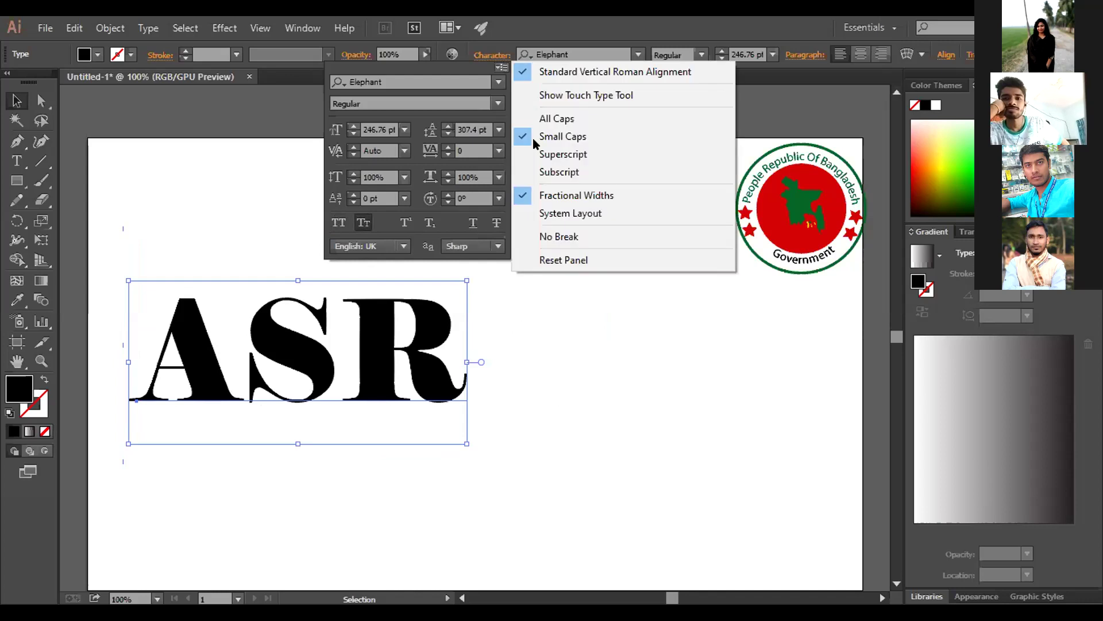
click(552, 94)
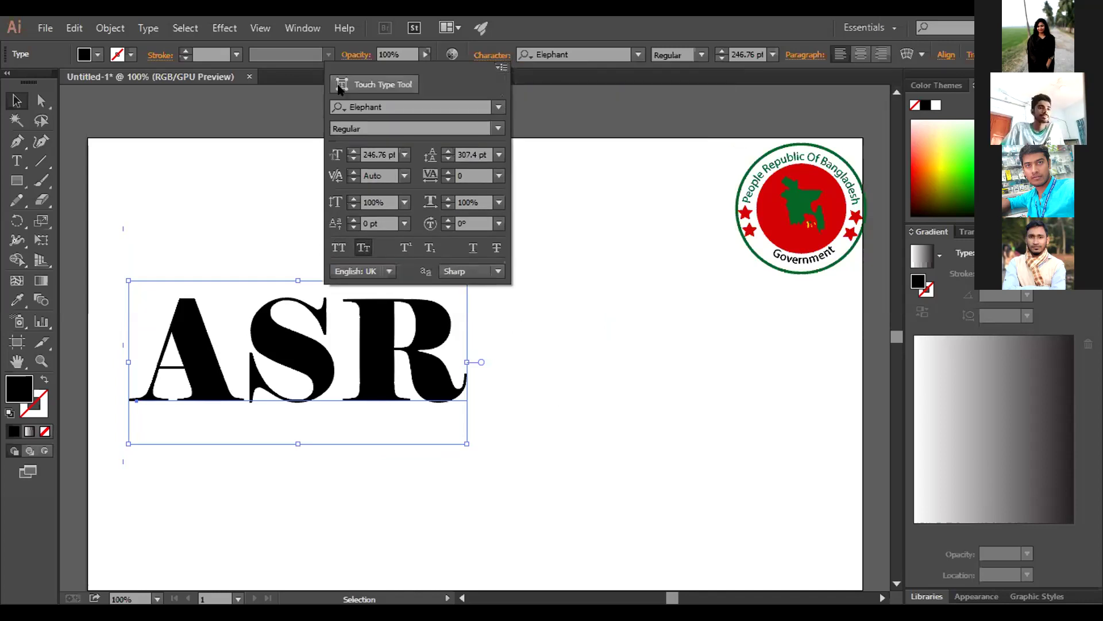
Use the Touch Type tool to toggle Small Caps on the letter A alone, leaving it in All Caps and superscript
key(shift+t)
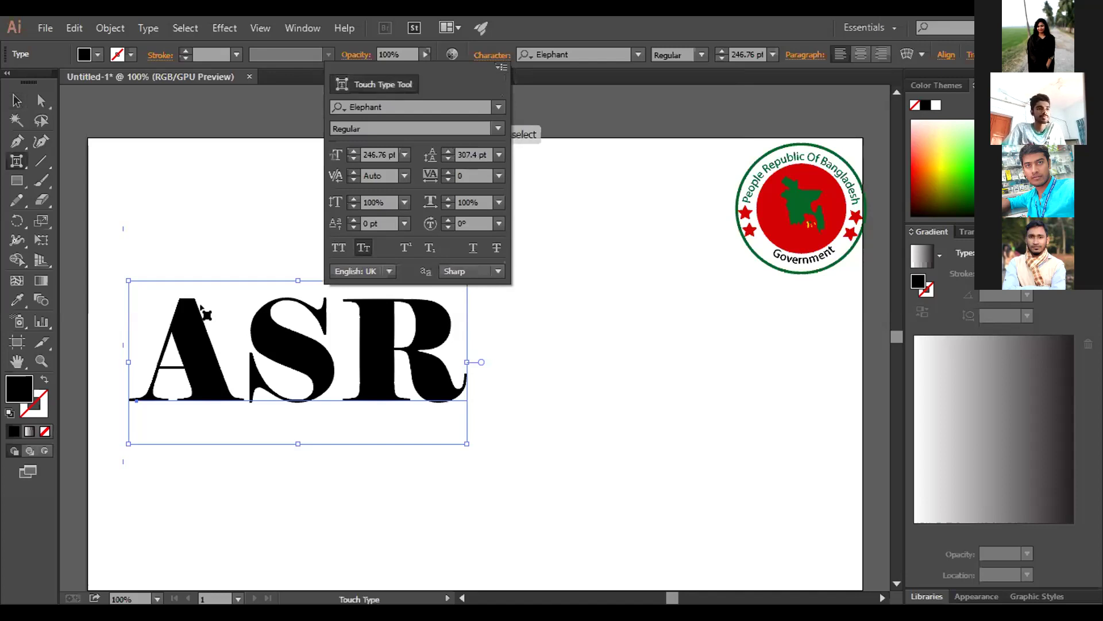
click(184, 387)
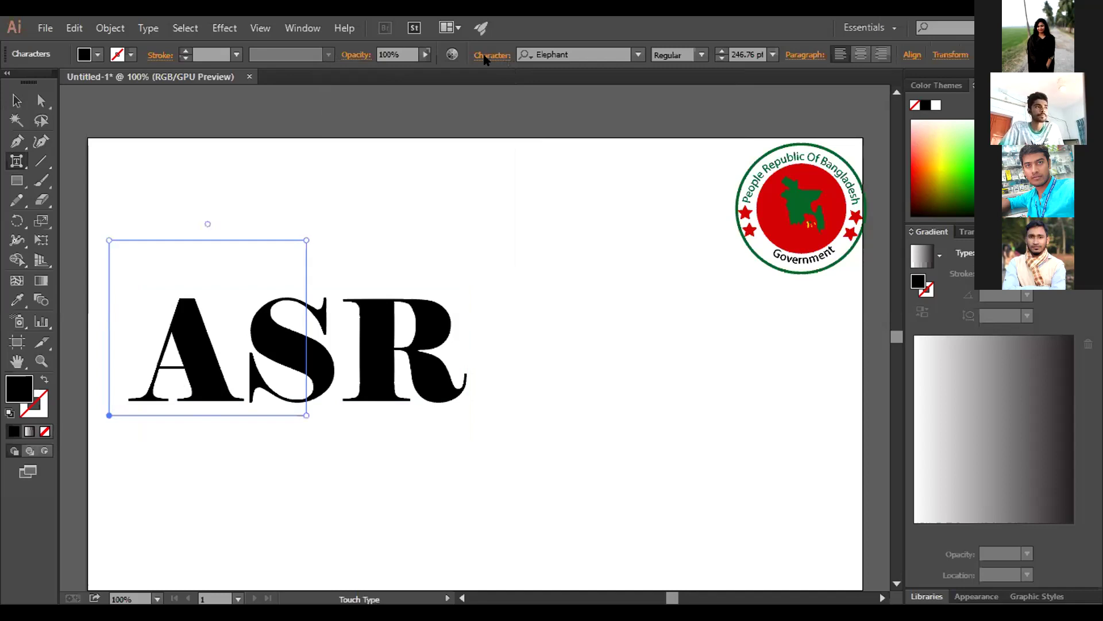
key(ctrl+t)
click(363, 247)
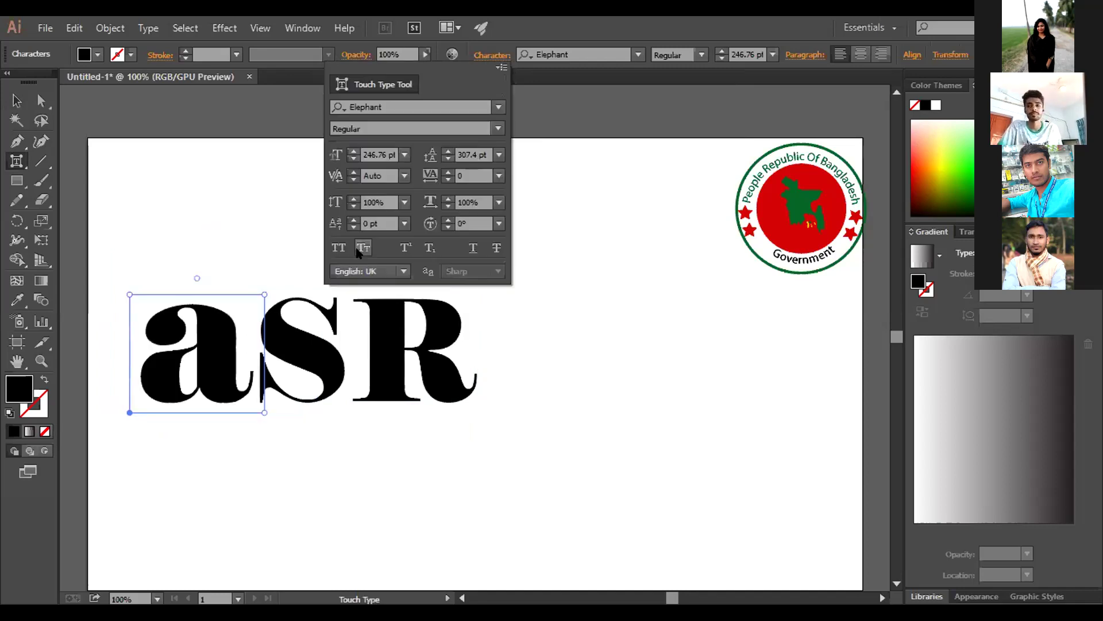
click(363, 248)
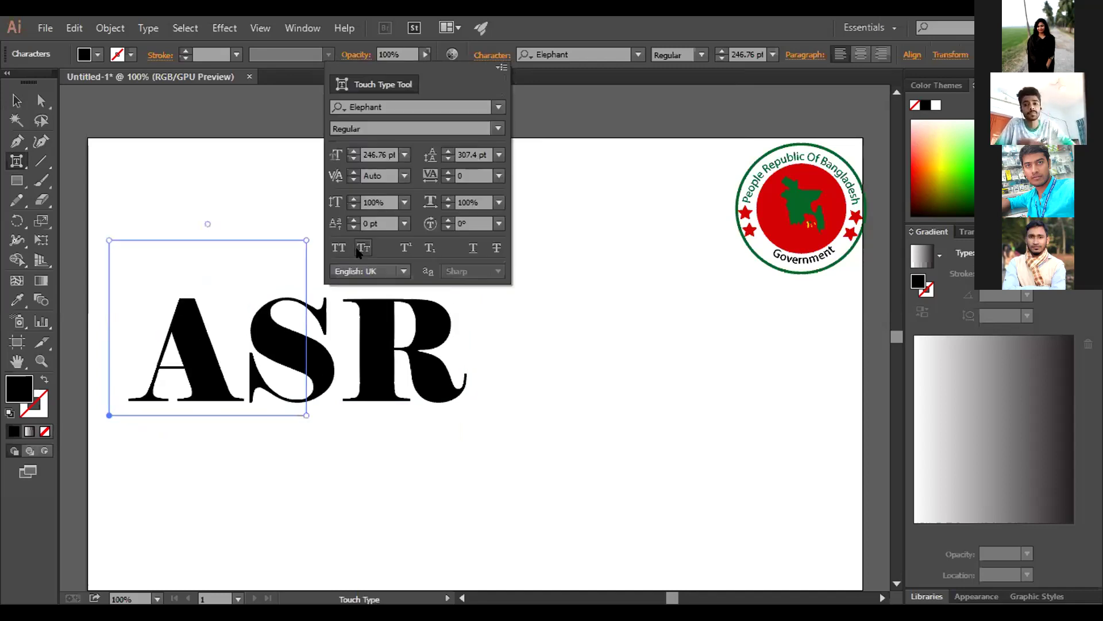
click(363, 248)
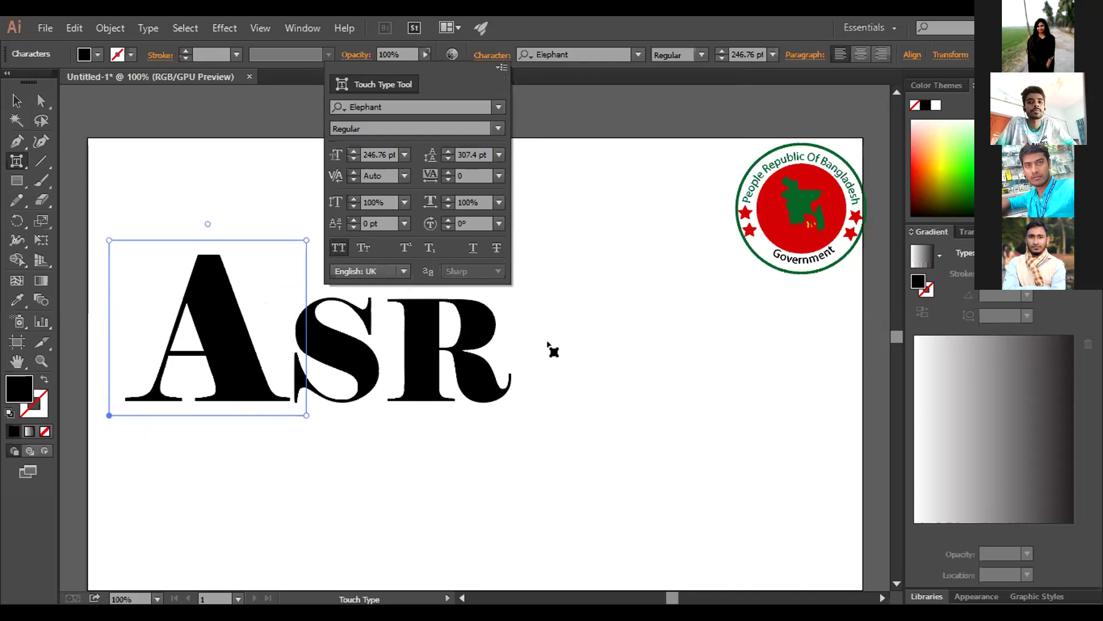
click(408, 247)
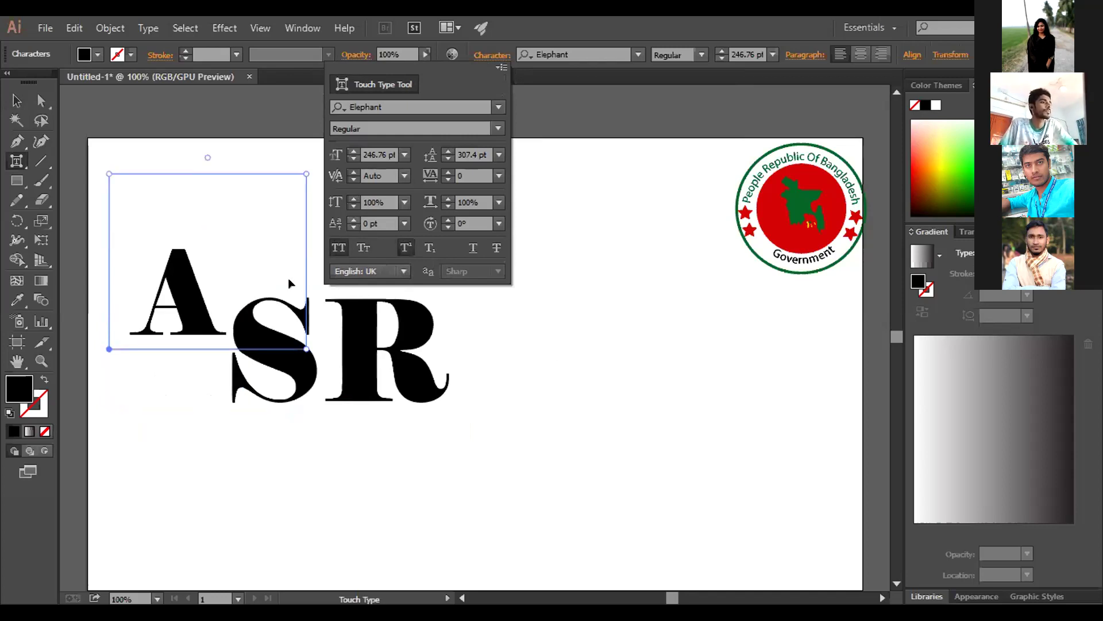
Delete the whole "ASR" text from the artboard
click(16, 101)
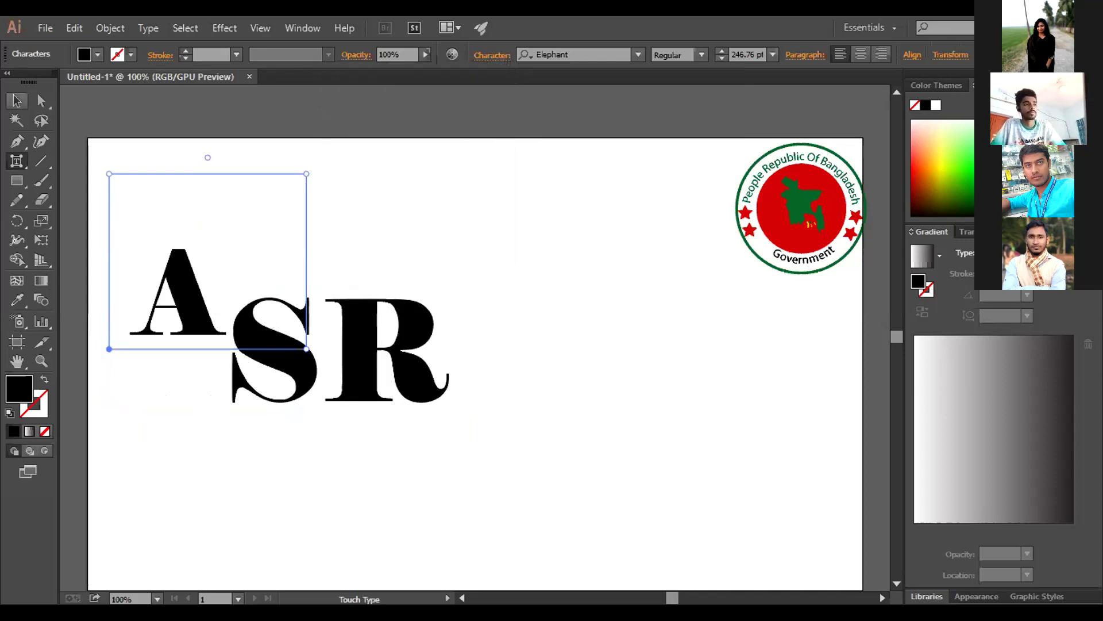
drag(107, 144, 373, 358)
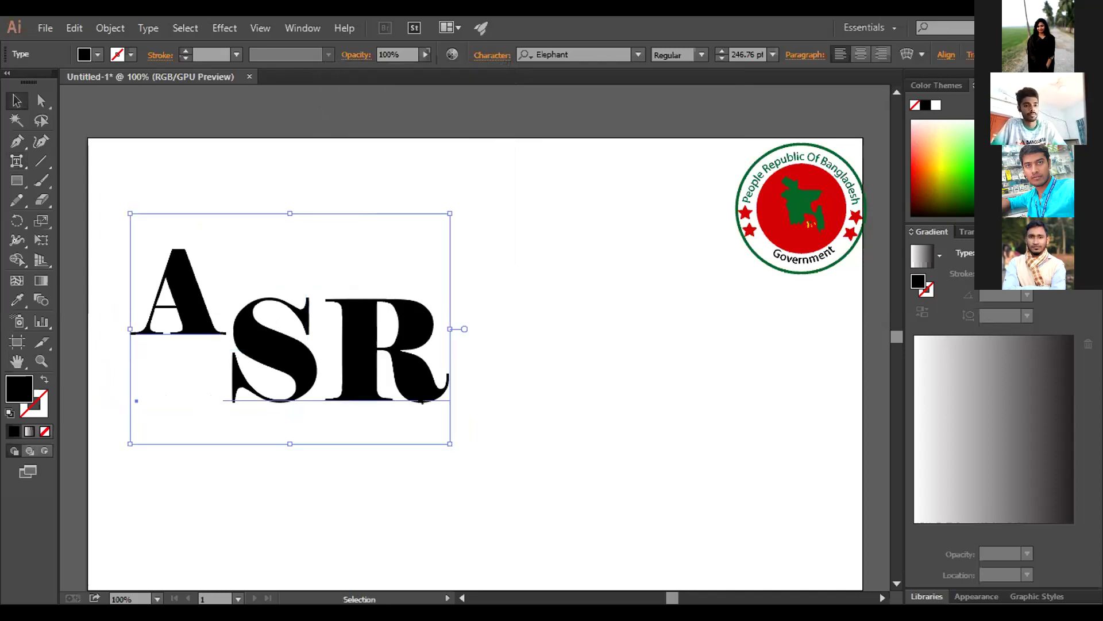
key(Delete)
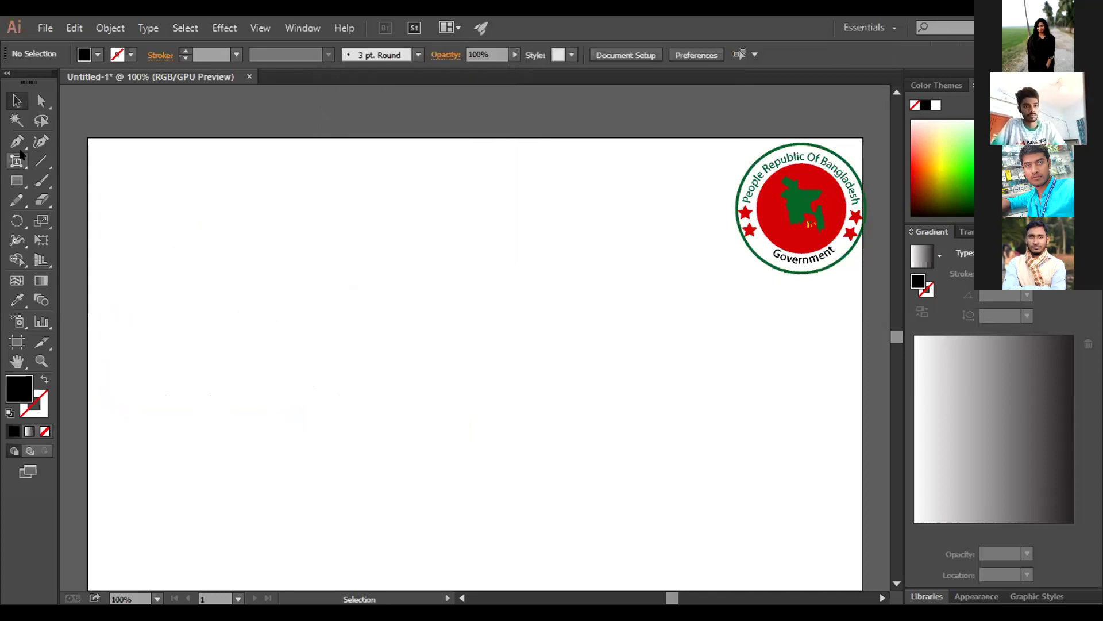
Add the text "A2+2AB+B2" in Elephant Regular at 175 pt and move it down to the artboard's middle, clear of the seal
click(18, 159)
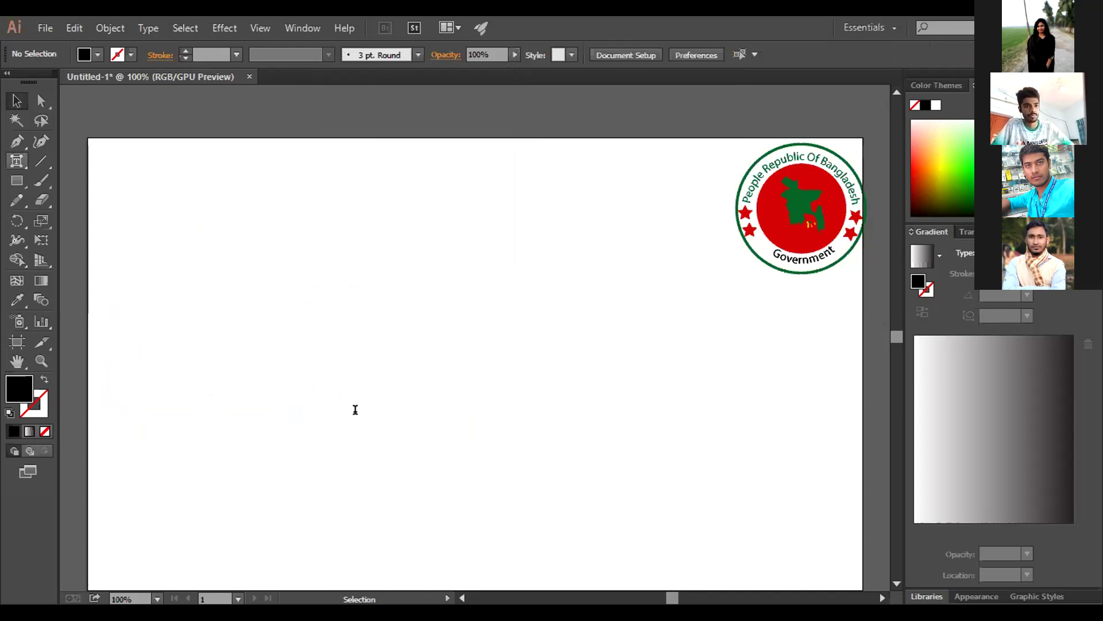
text(A)
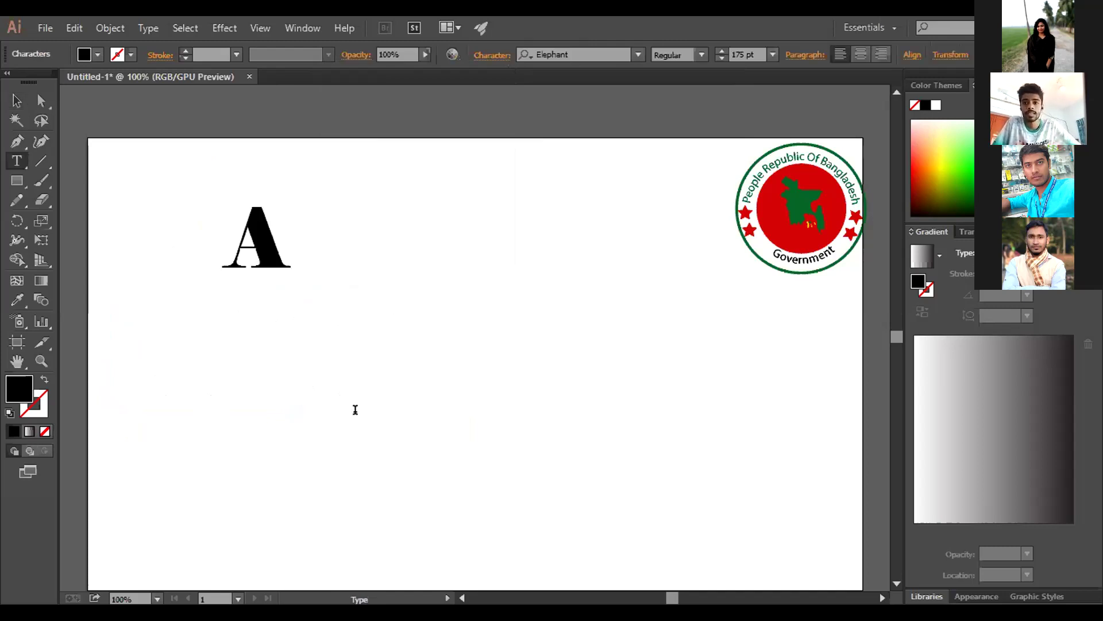
key(BackSpace)
text(A2)
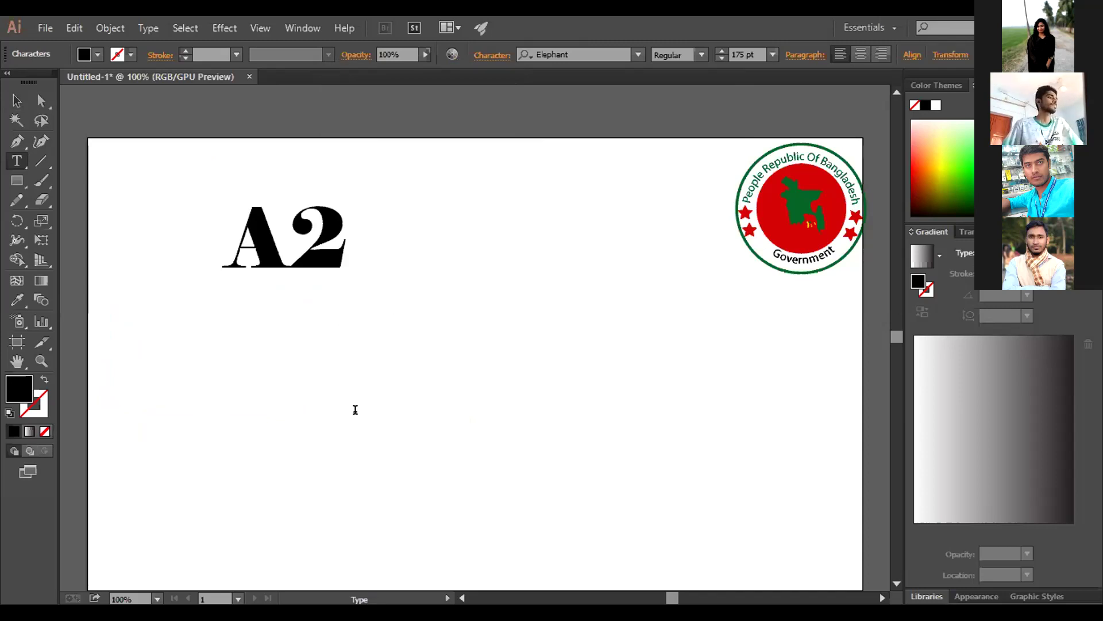
text(+)
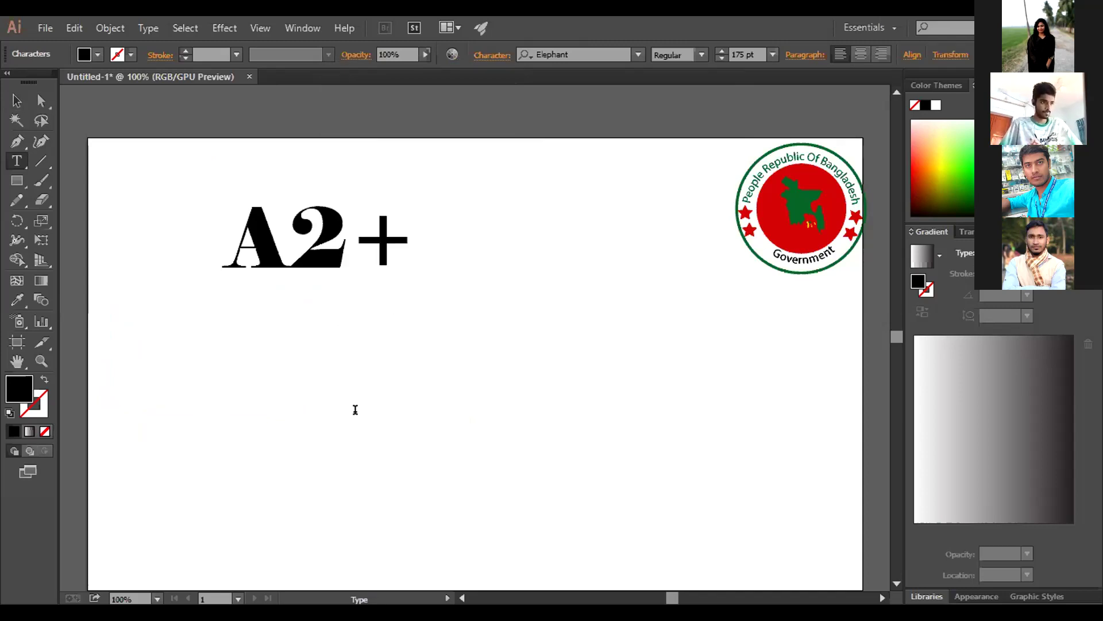
text(2AB)
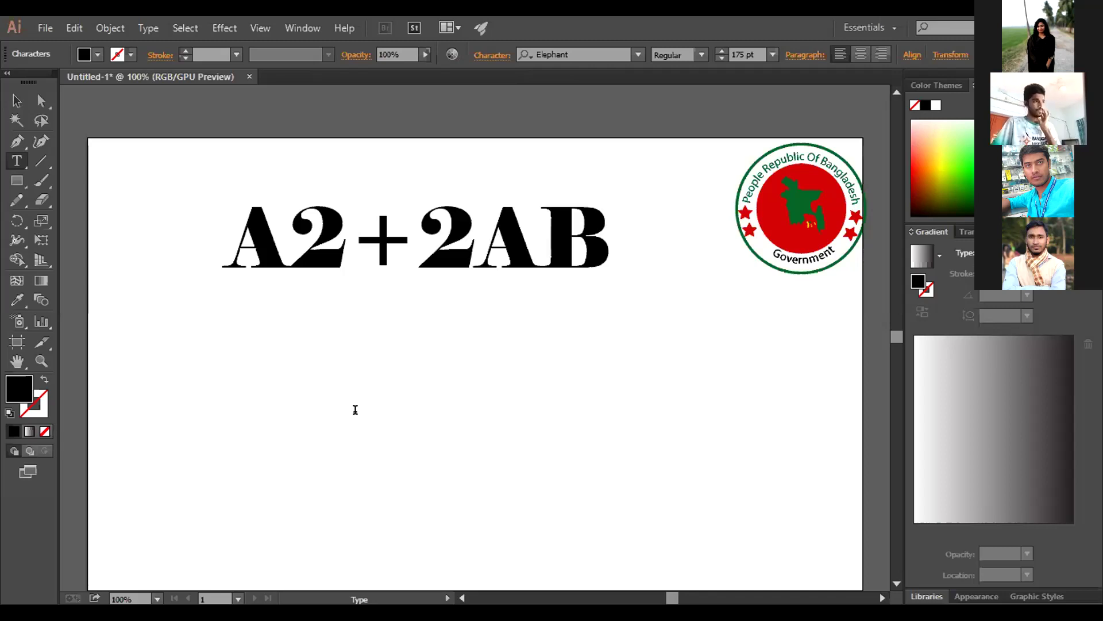
text(+)
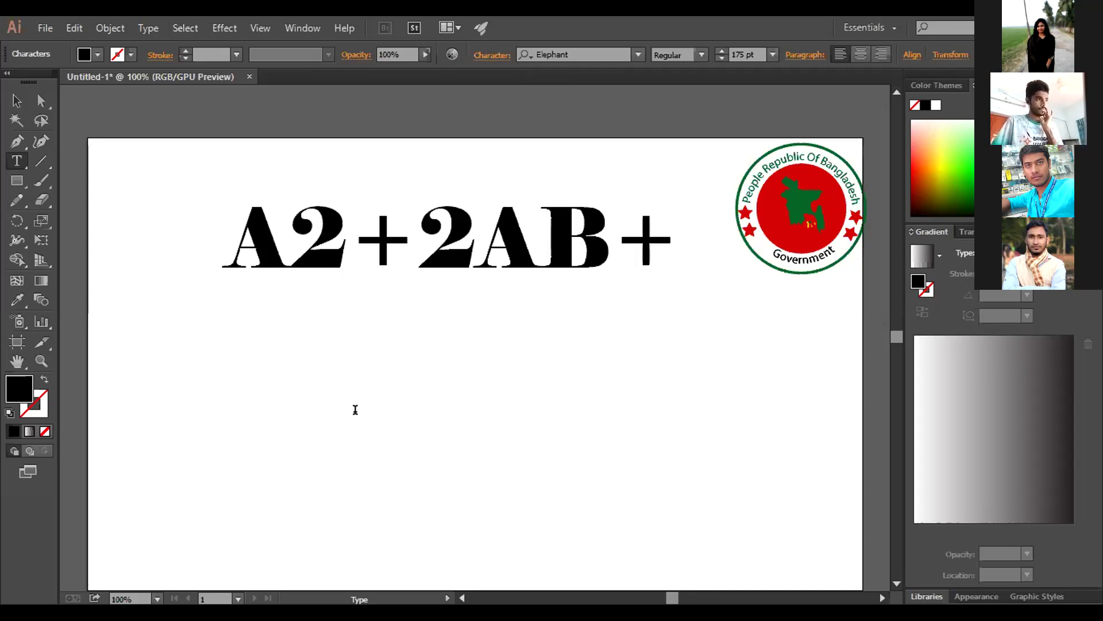
text(B2)
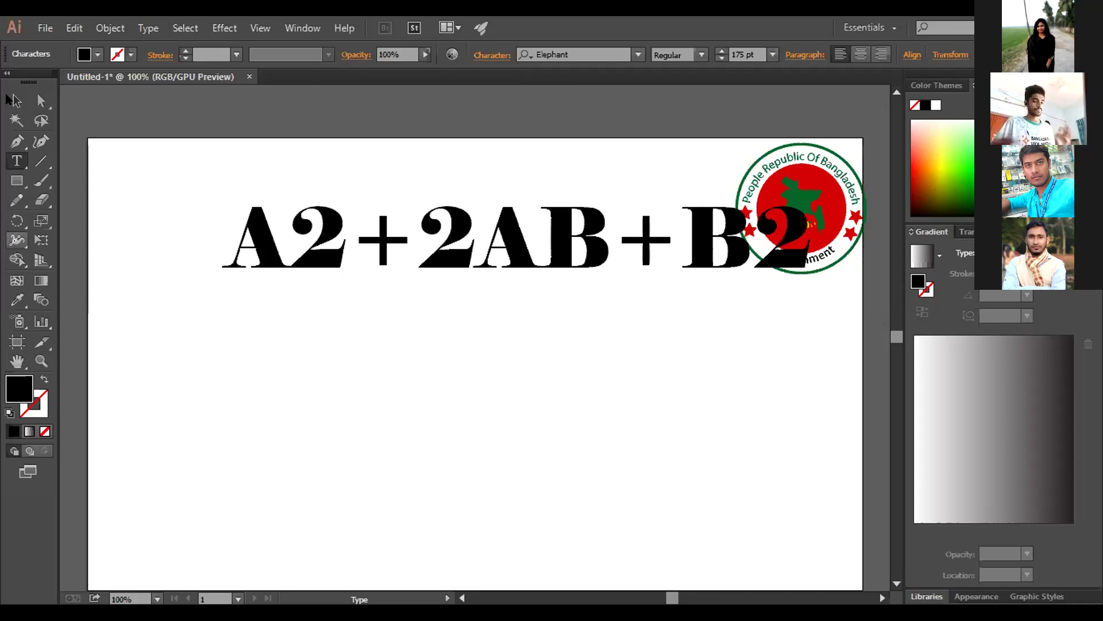
key(Escape)
drag(446, 234, 497, 348)
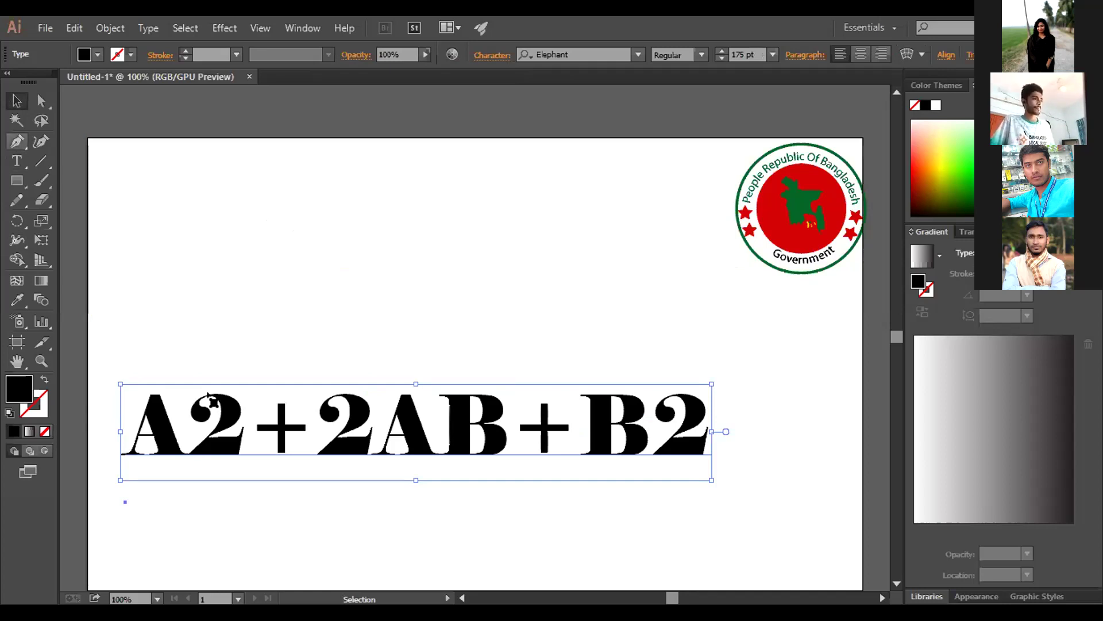
Turn off superscript for the first A and the last B with the Touch Type tool, keeping the 2s after them superscript
key(shift+t)
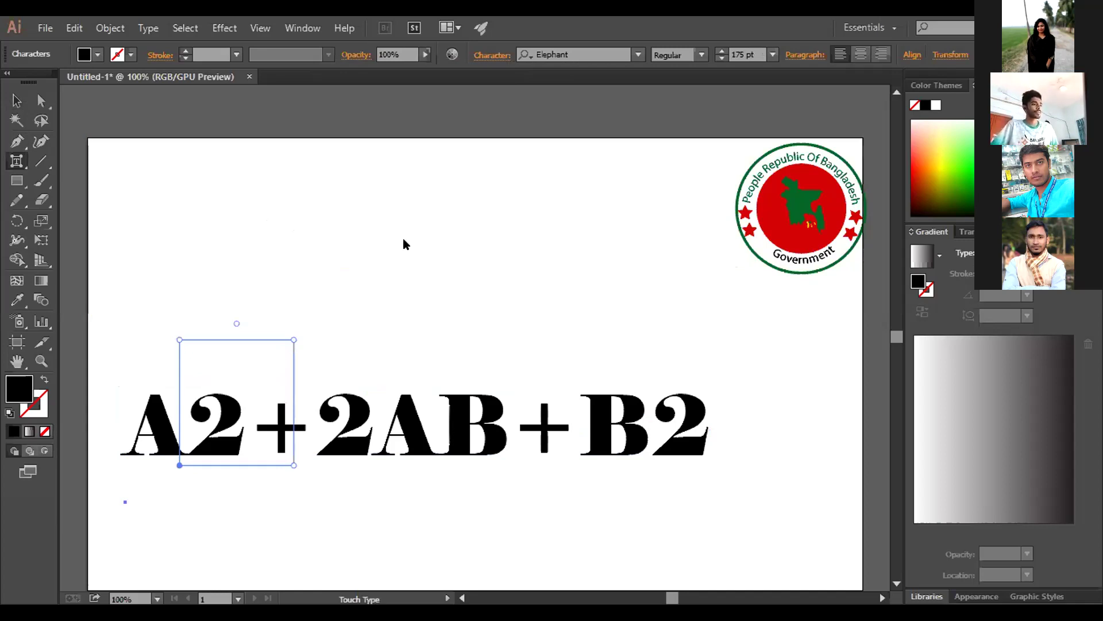
key(ctrl+t)
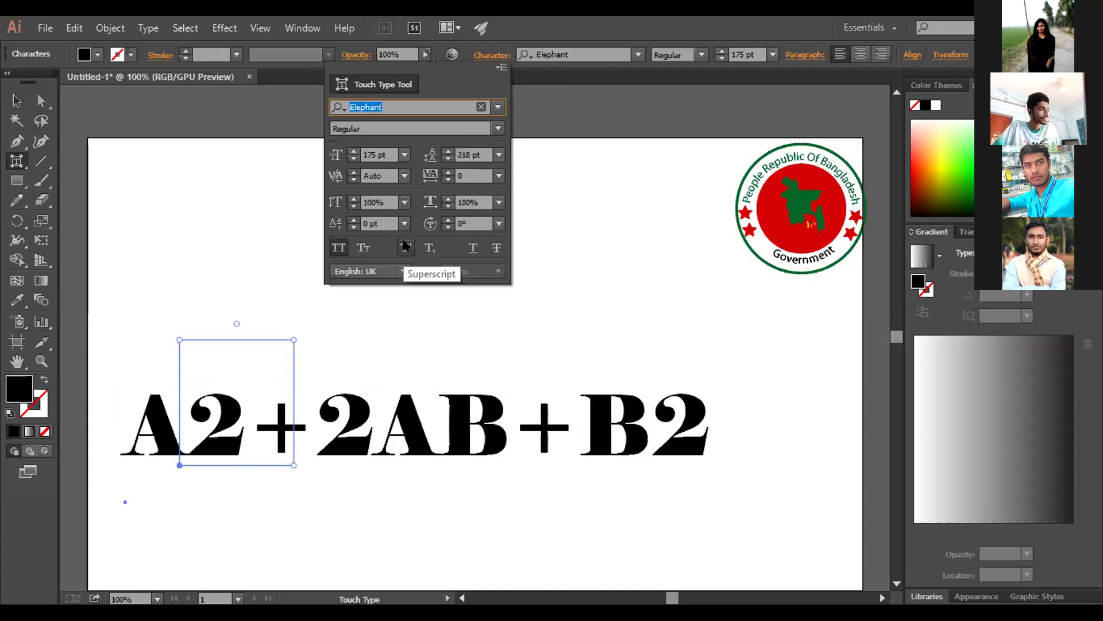
click(406, 246)
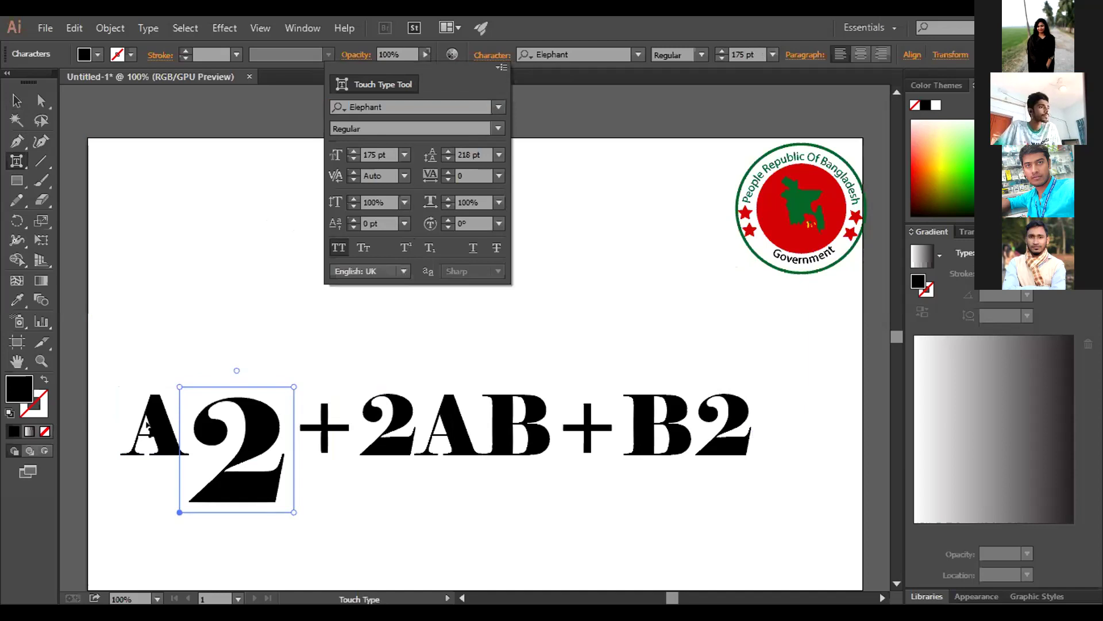
key(ctrl+z)
key(ctrl+z)
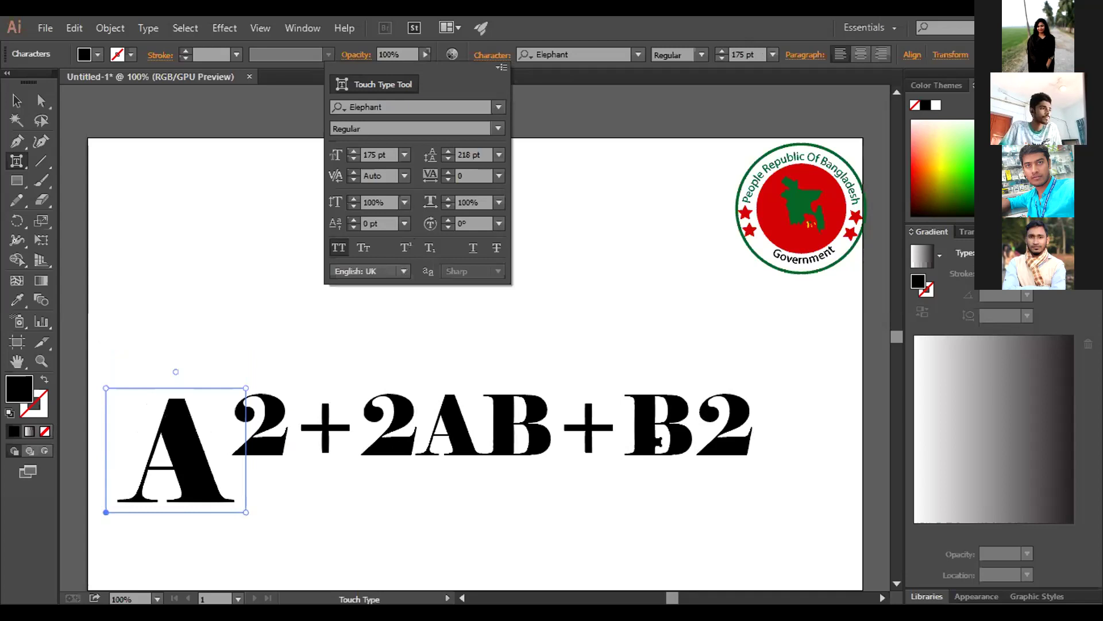
click(659, 442)
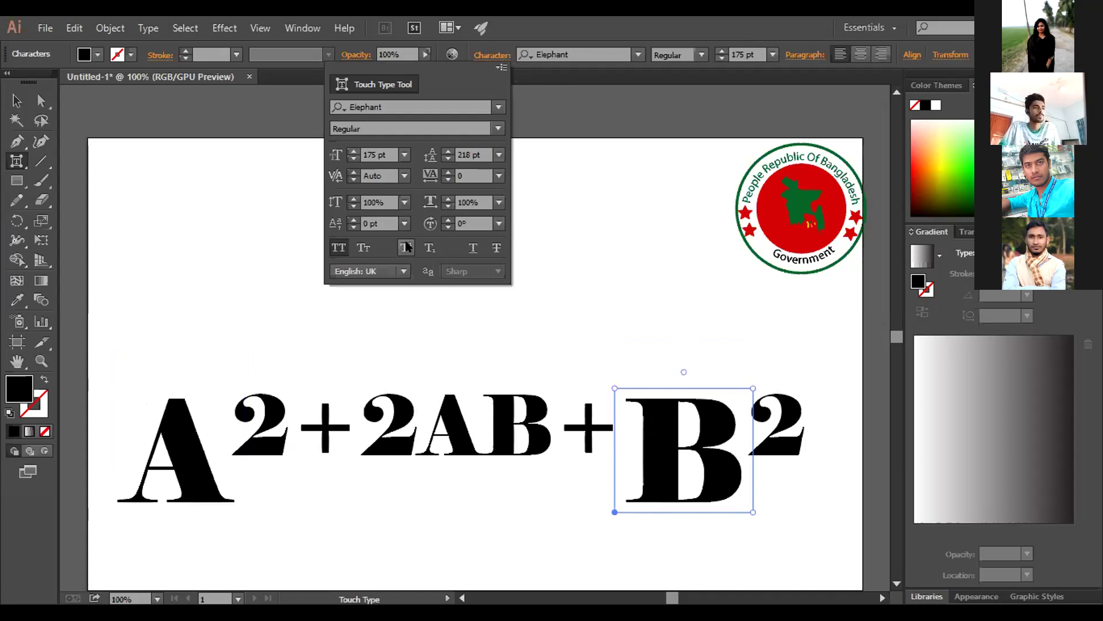
Delete the "A2+2AB+B2" formula from the artboard
click(17, 100)
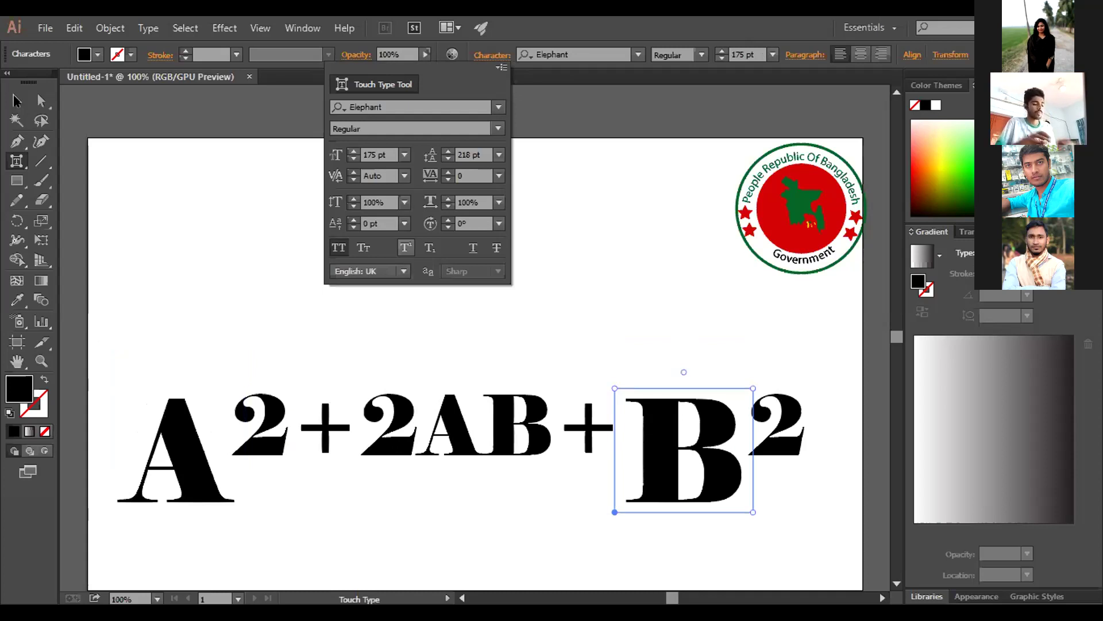
click(136, 344)
drag(127, 350, 788, 466)
key(Delete)
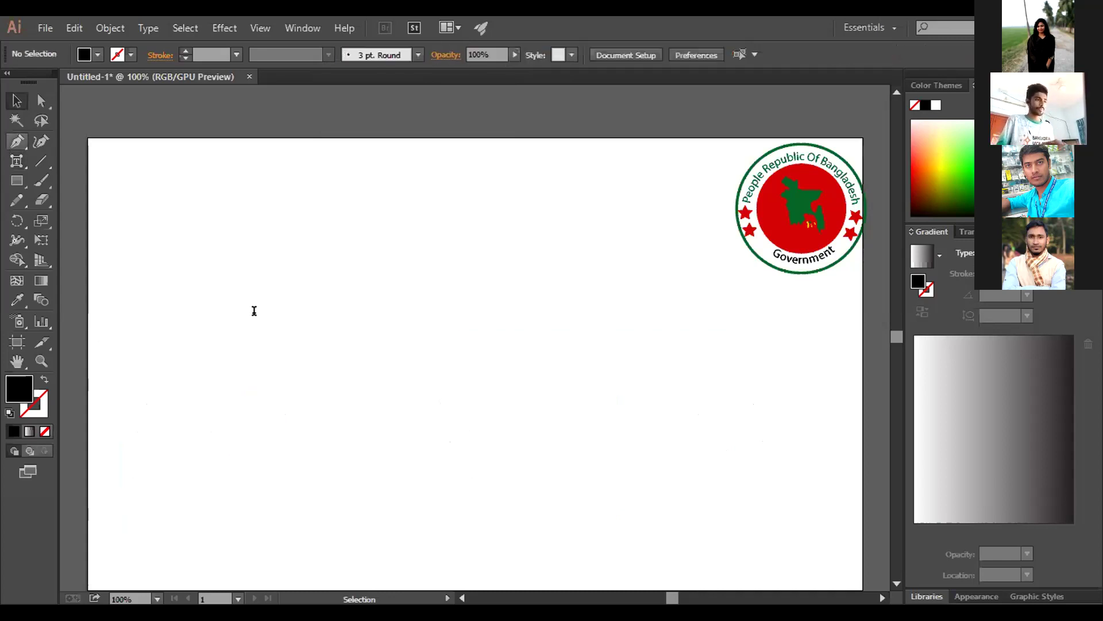
Add the text "H20" at 175 pt near the top of the artboard
key(t)
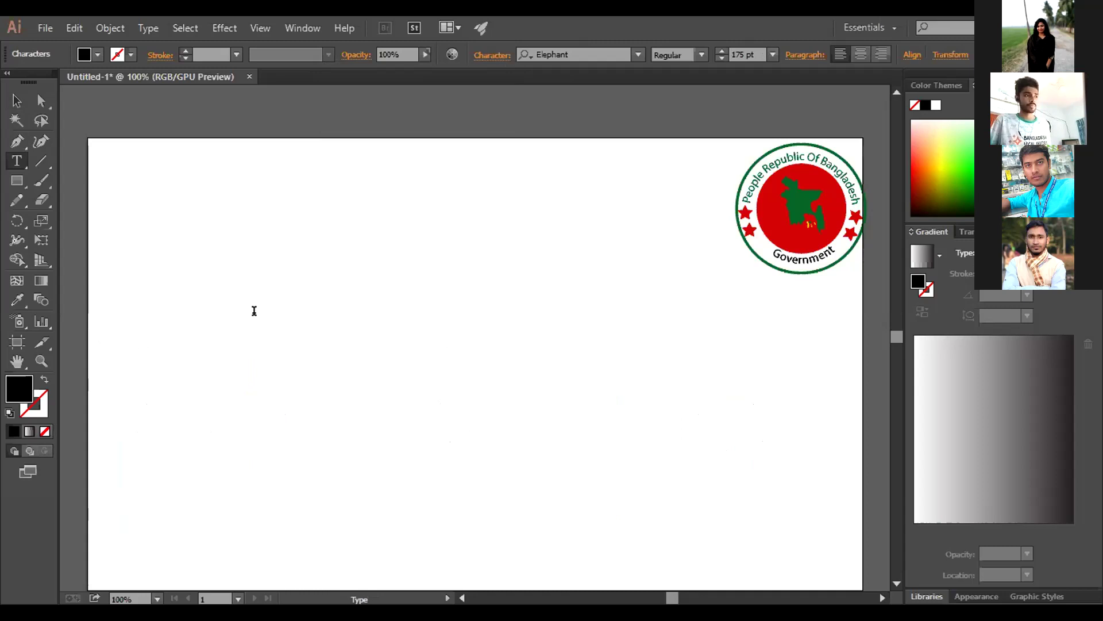
text(H2)
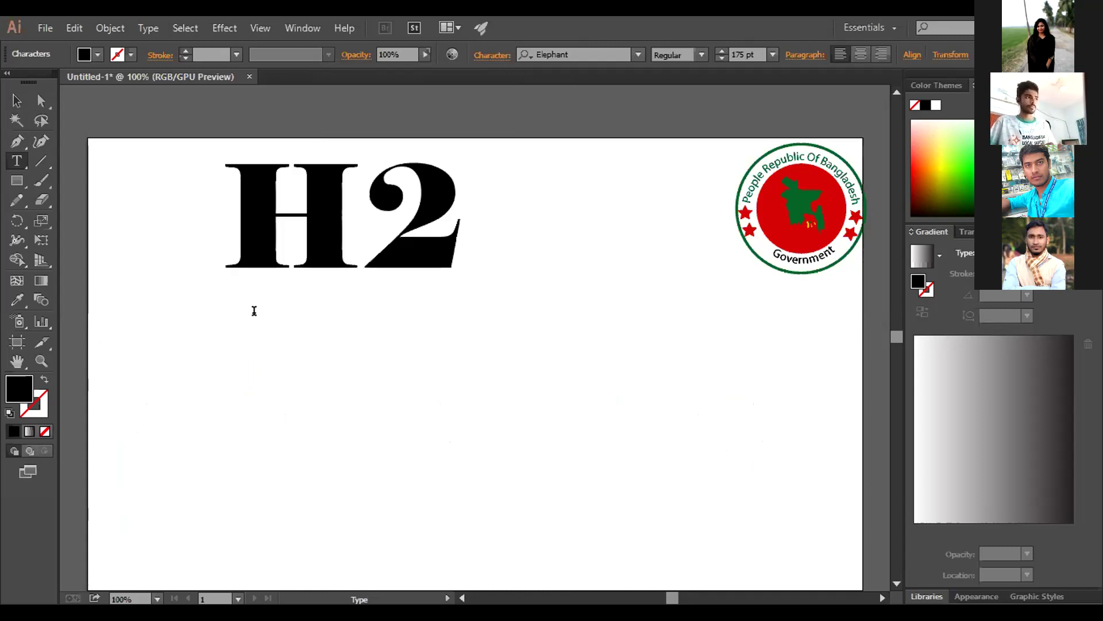
text(0)
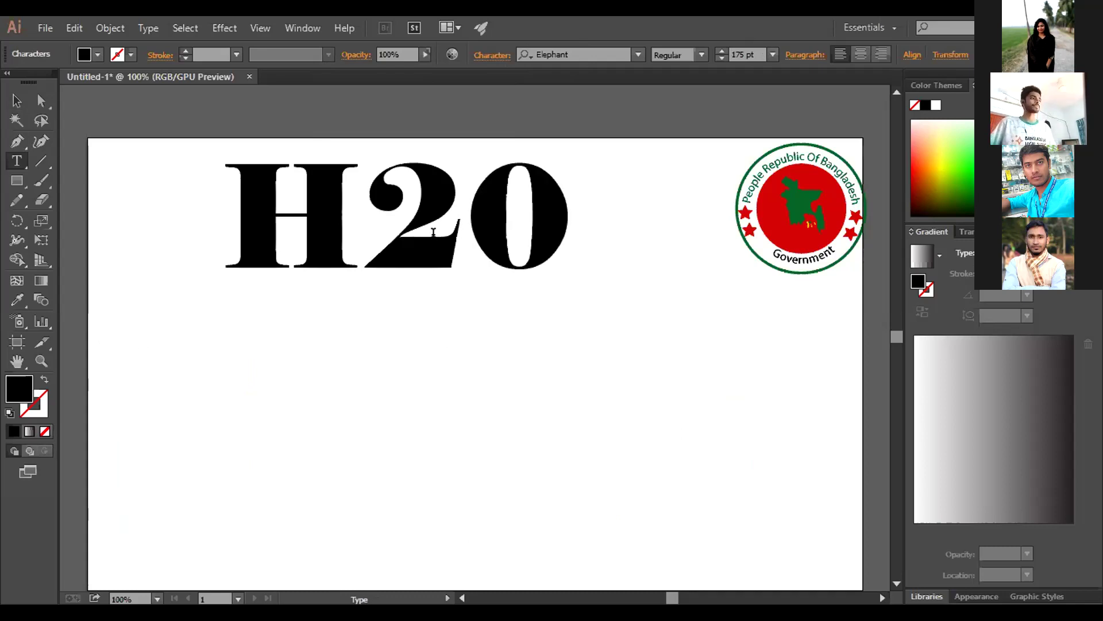
Make the 2 in "H20" a subscript and move the formula to the artboard's lower-left area
drag(458, 191, 406, 192)
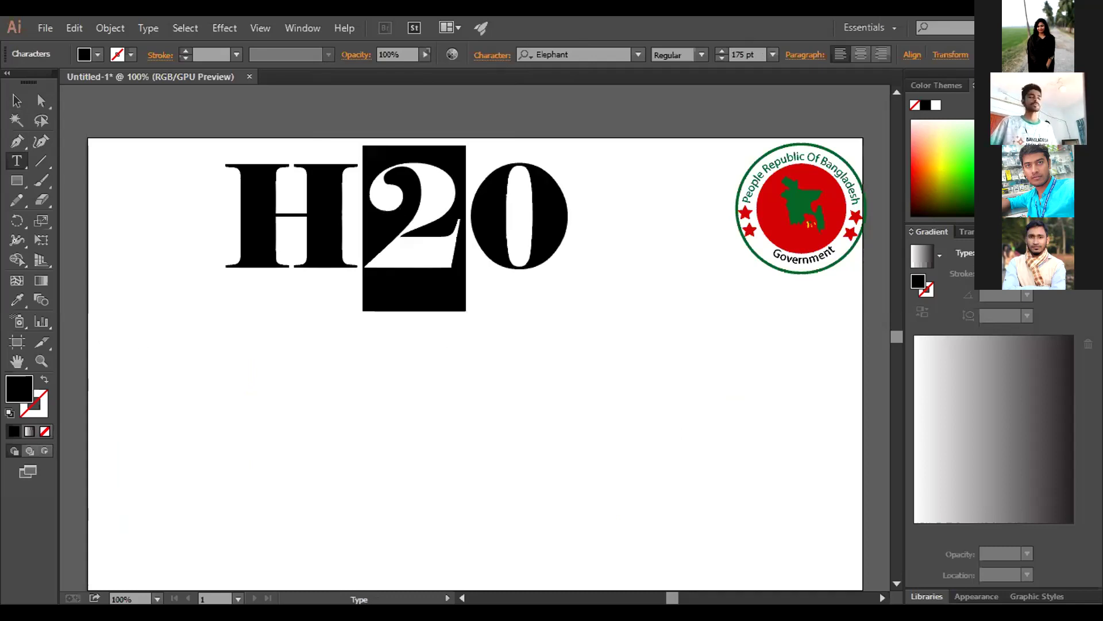
click(508, 56)
click(431, 247)
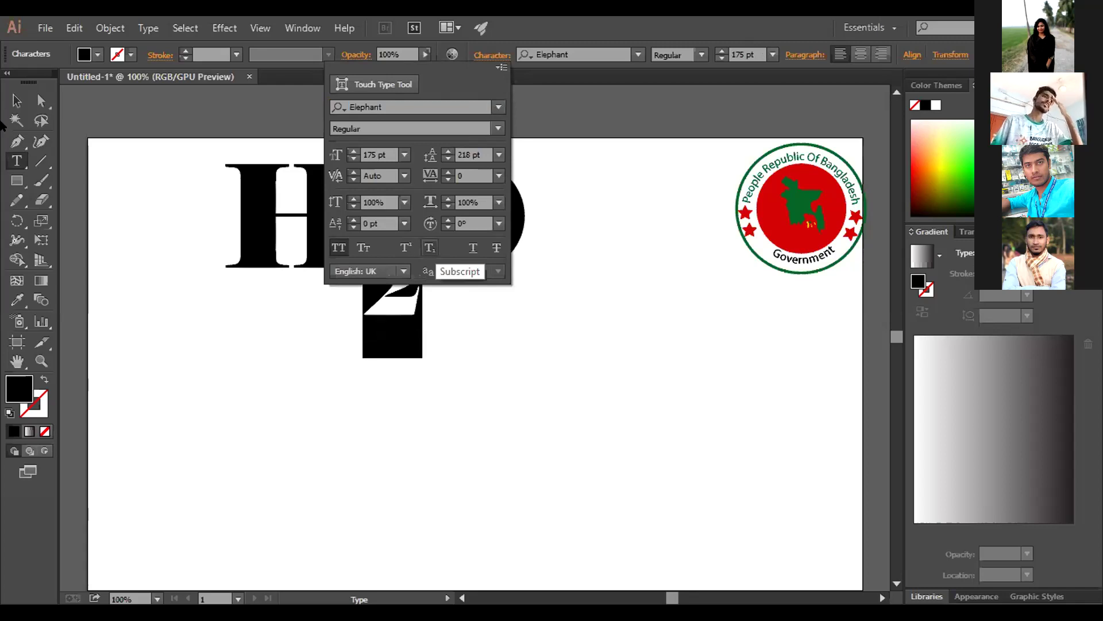
key(Escape)
click(371, 313)
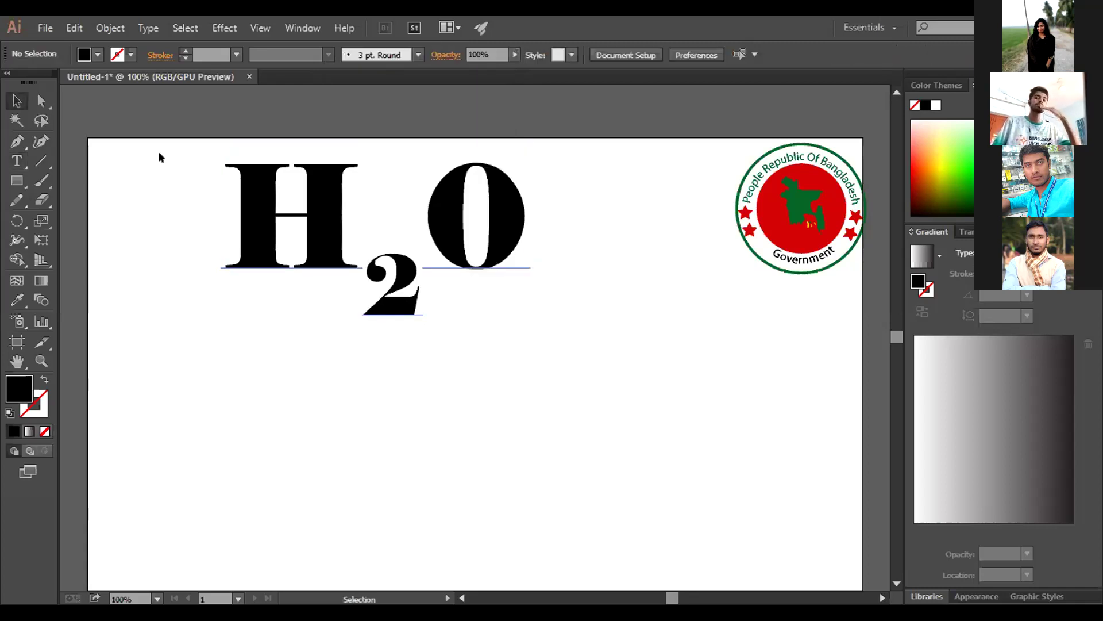
click(528, 302)
drag(449, 214, 337, 443)
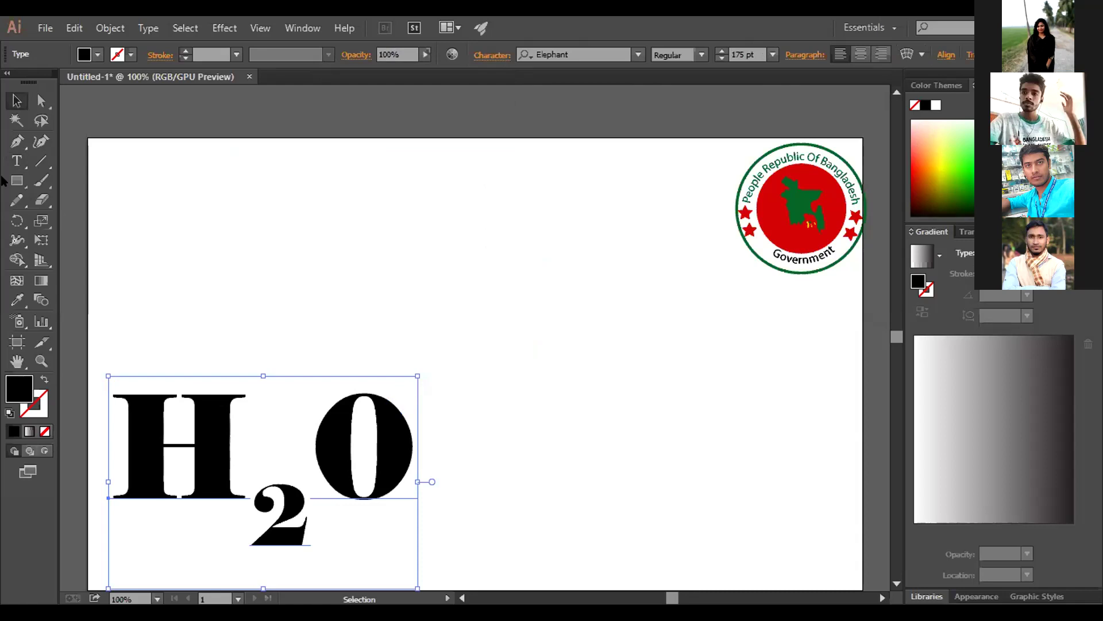
Start a text near the artboard's top and try the letter A with the Copperplate Gothic Light and Monotype Corsiva fonts
click(21, 156)
click(153, 224)
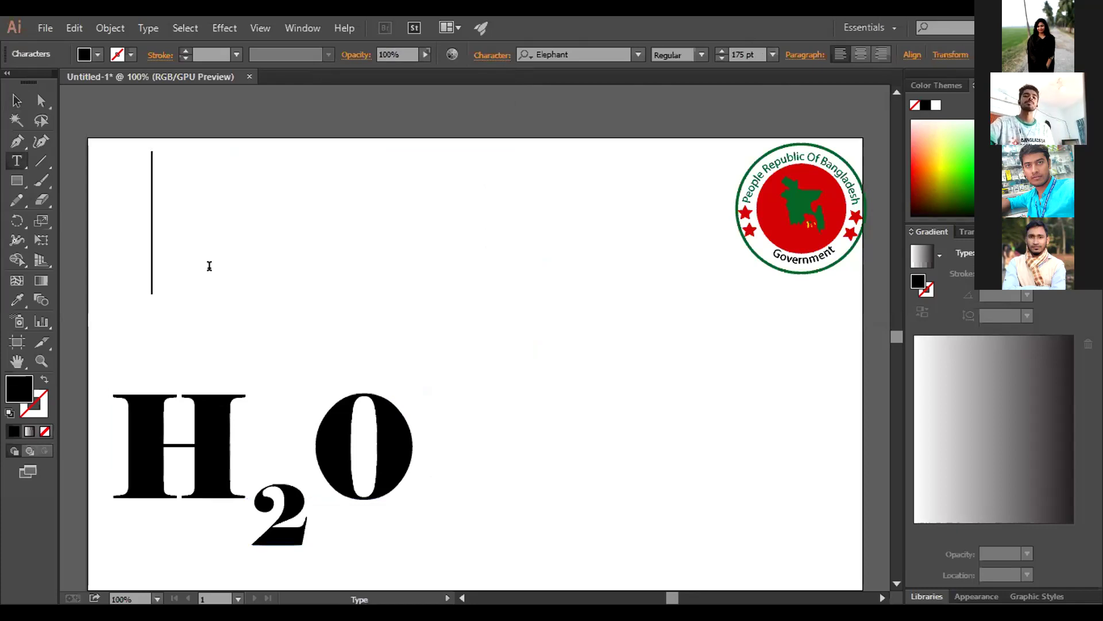
text(A)
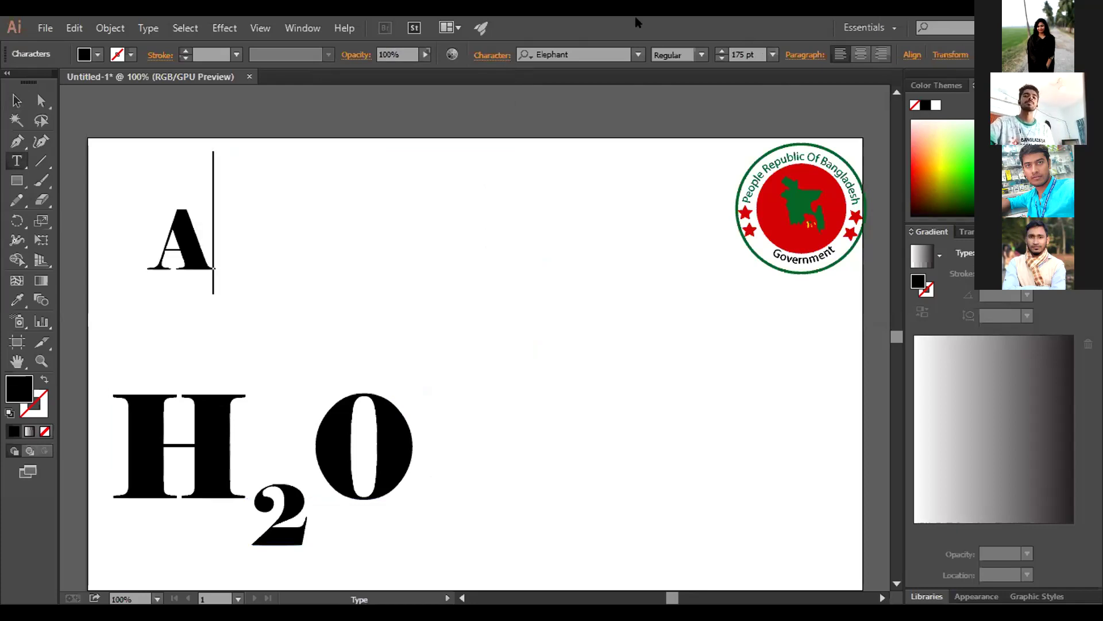
click(638, 54)
click(610, 131)
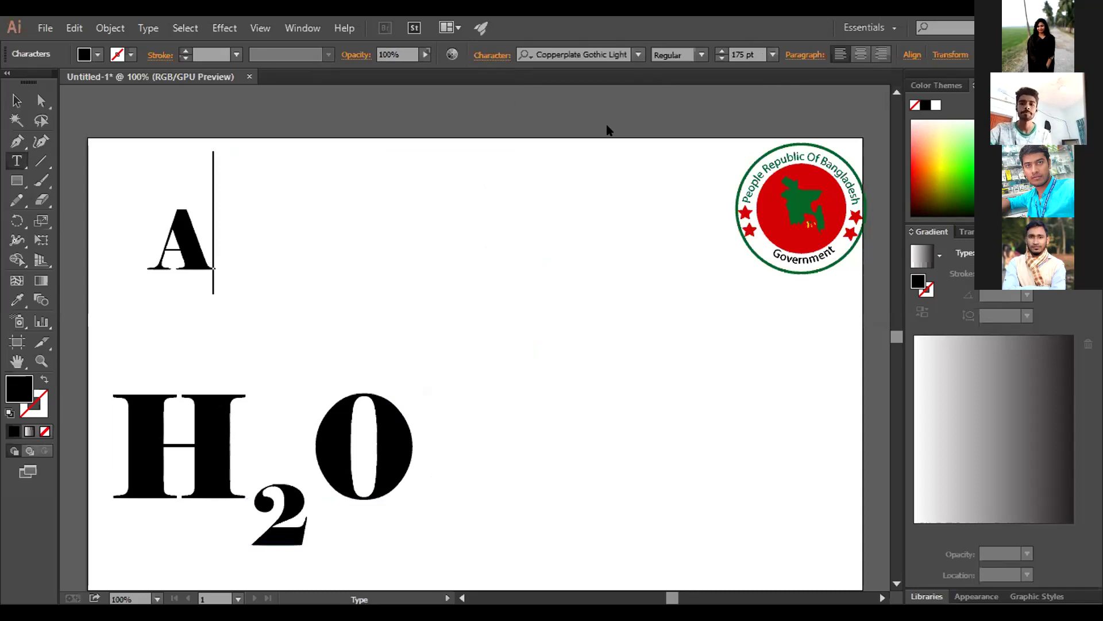
key(BackSpace)
text(A)
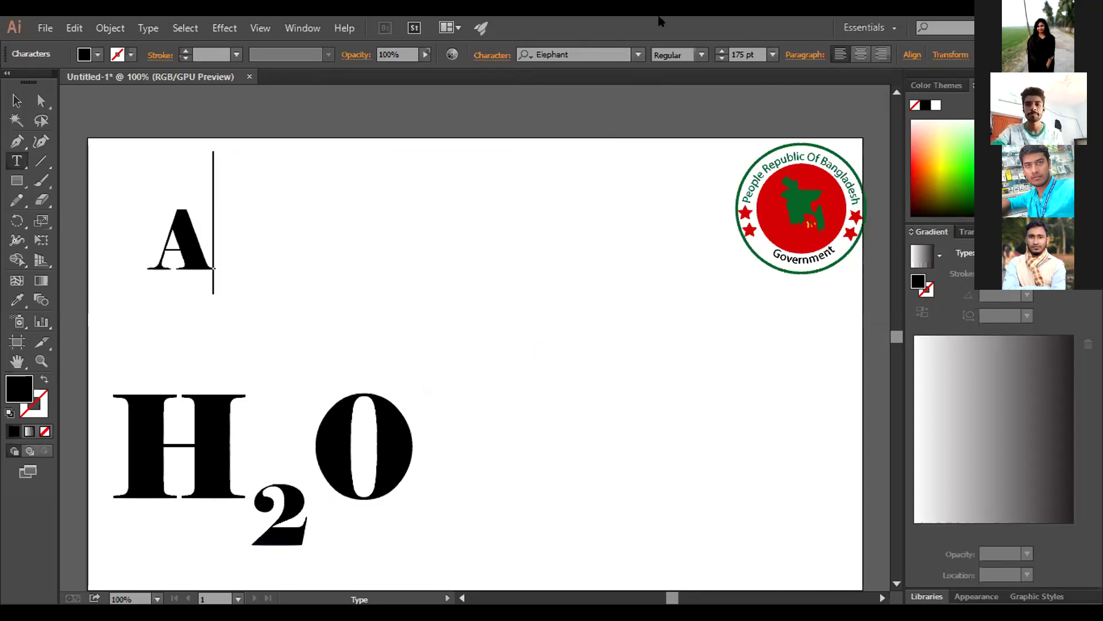
key(BackSpace)
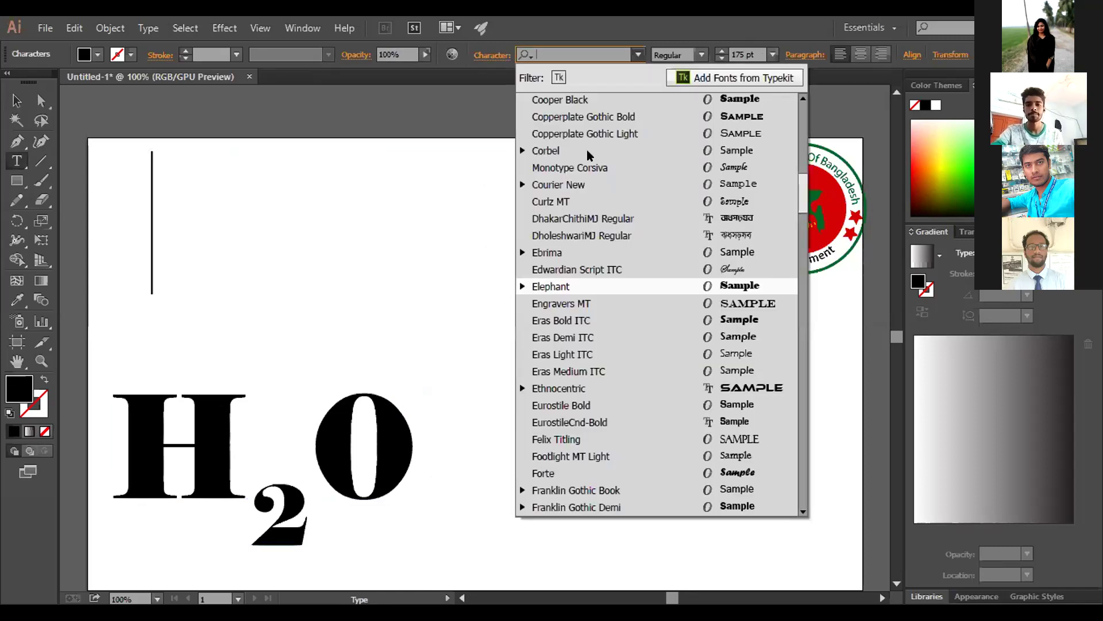
click(586, 165)
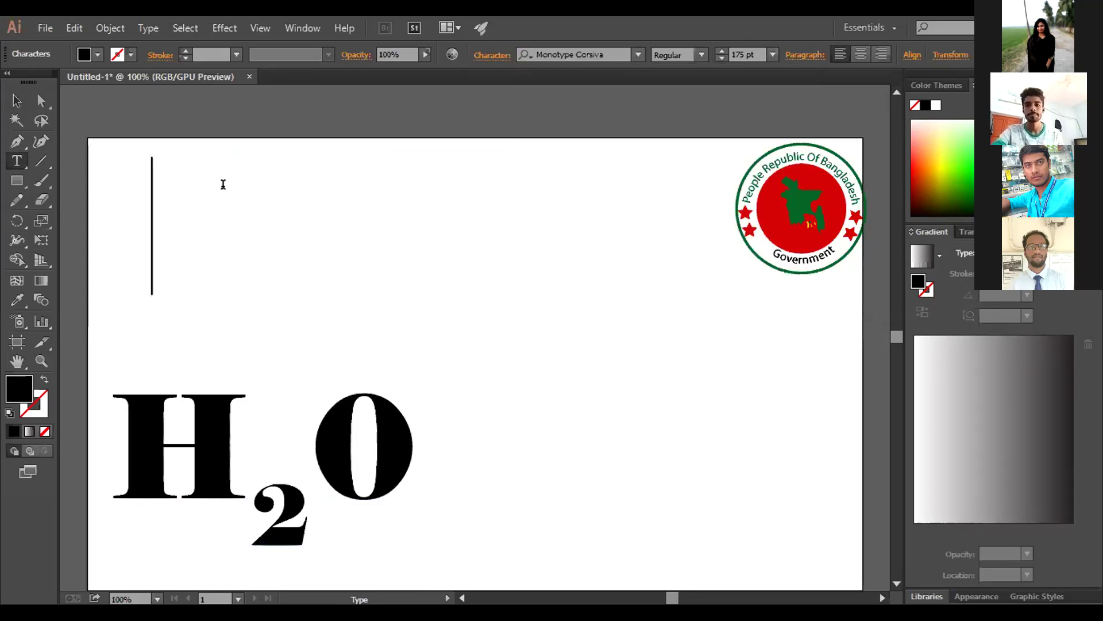
text(A)
key(BackSpace)
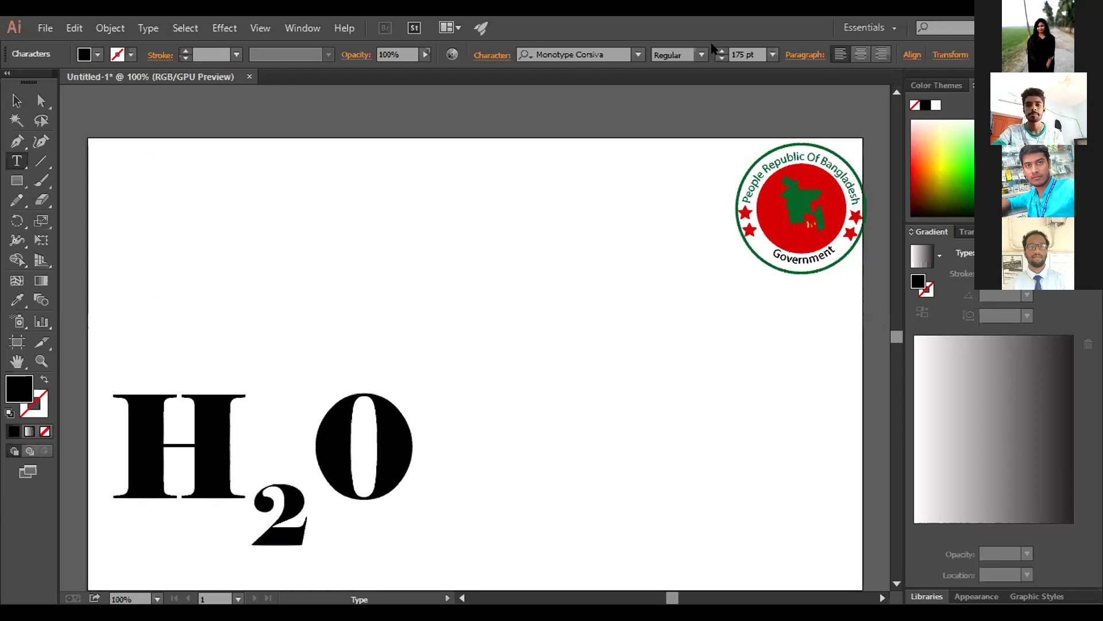
Set the font of the empty new text to Arial
click(639, 55)
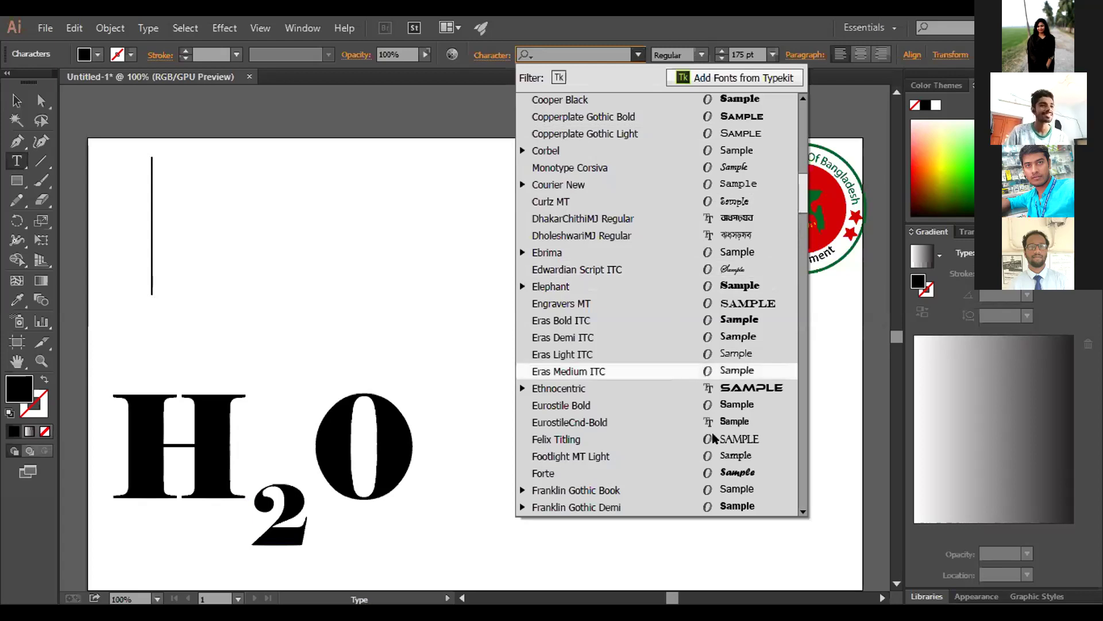
scroll(653, 408, down, 3)
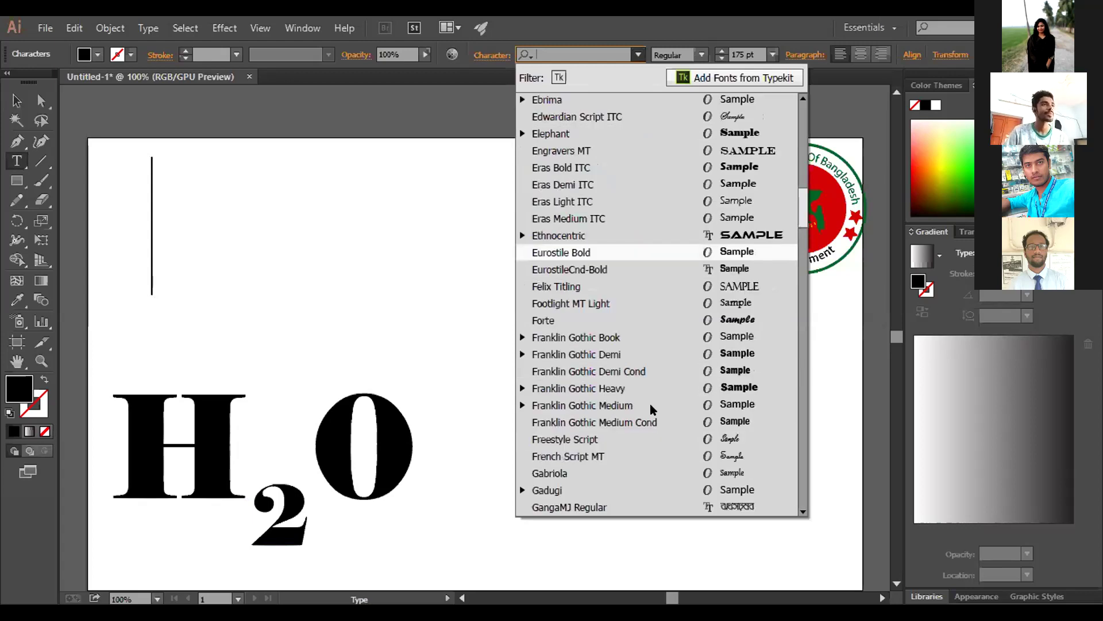
scroll(707, 442, down, 3)
click(564, 52)
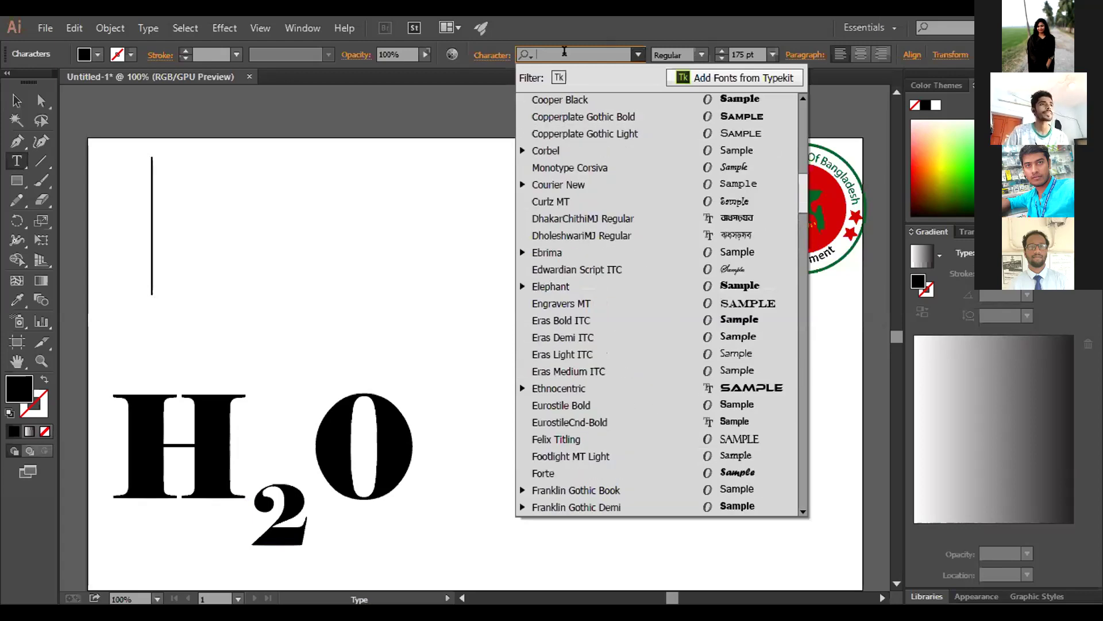
text(Arial)
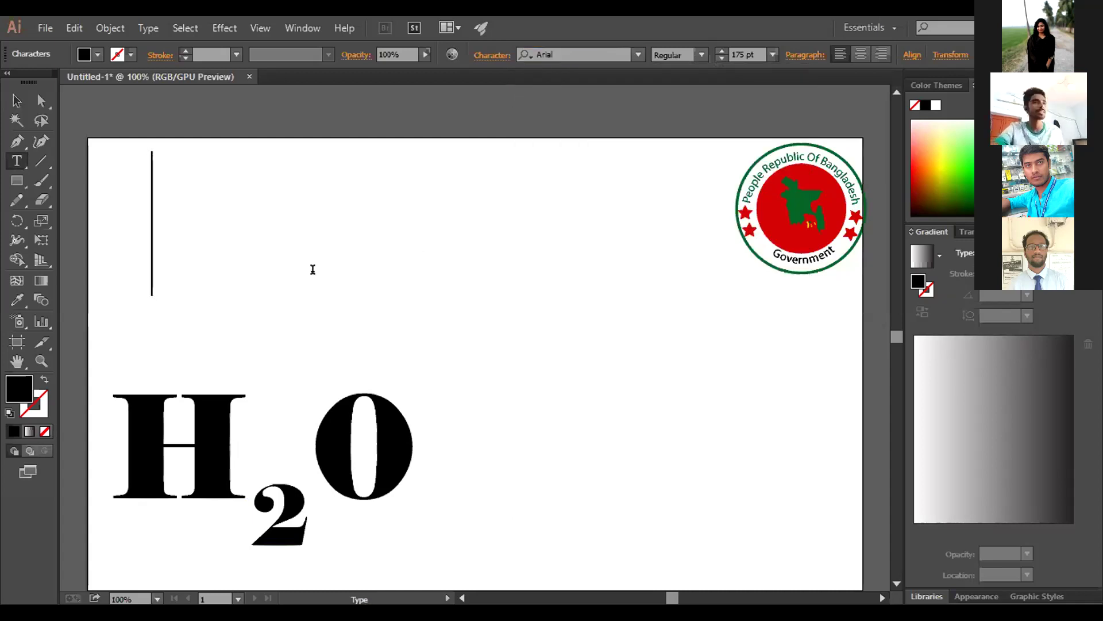
Enter "A2" in Arial in the new text above the H2O formula
text(A)
key(BackSpace)
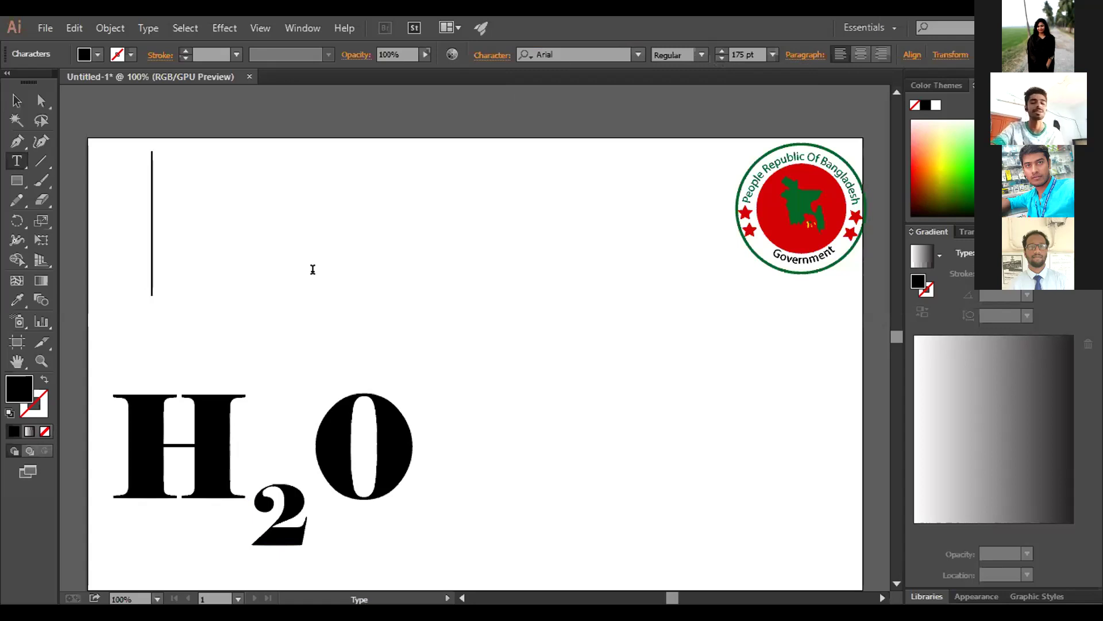
text(A)
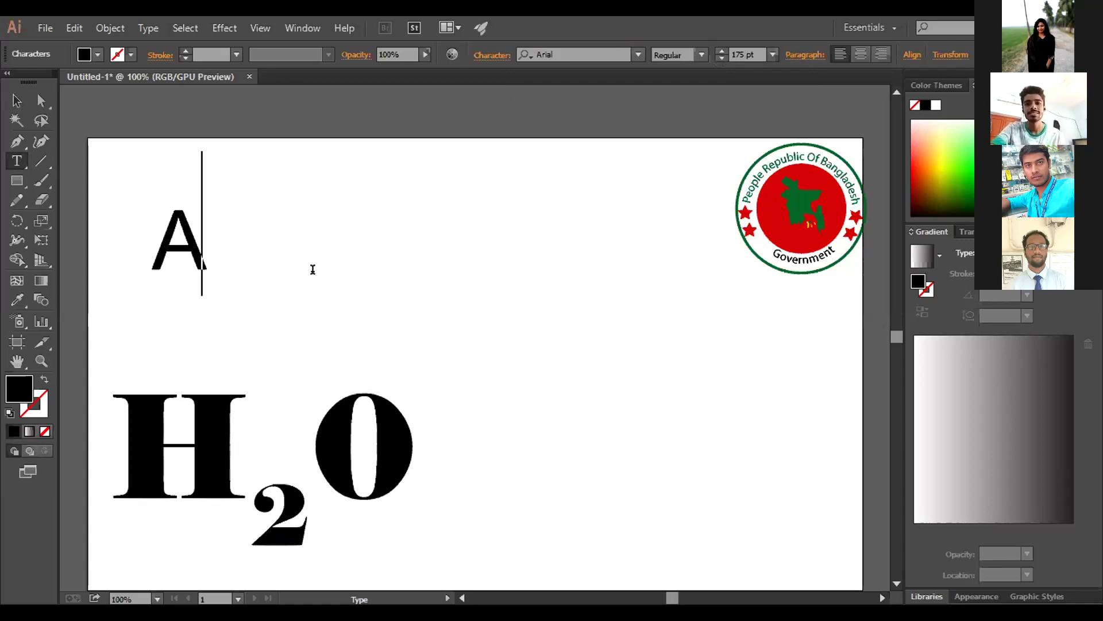
key(BackSpace)
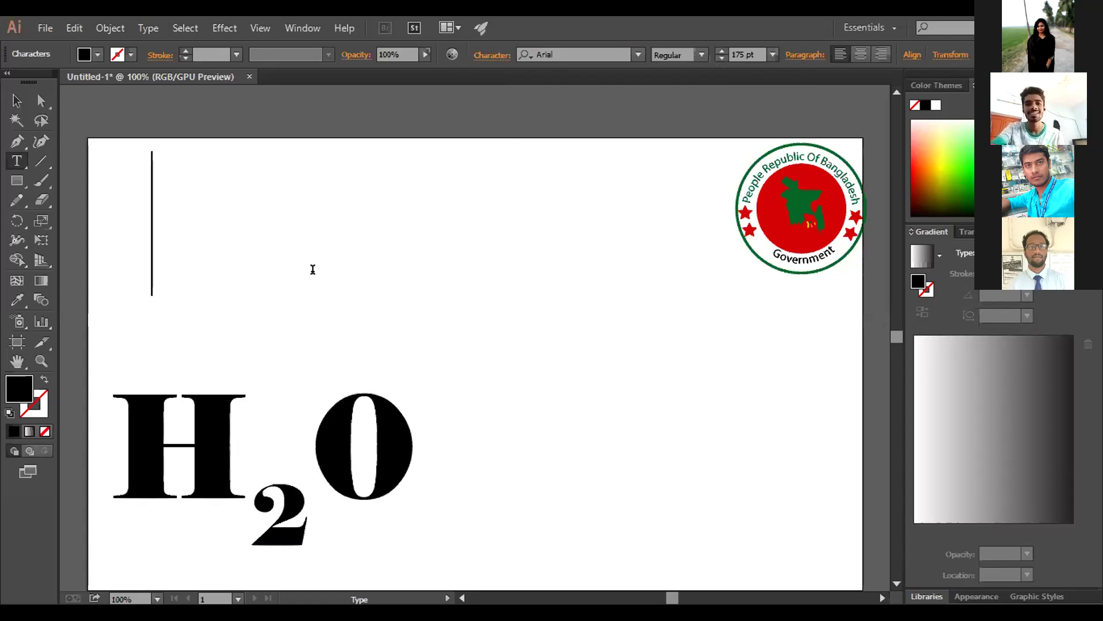
text(A)
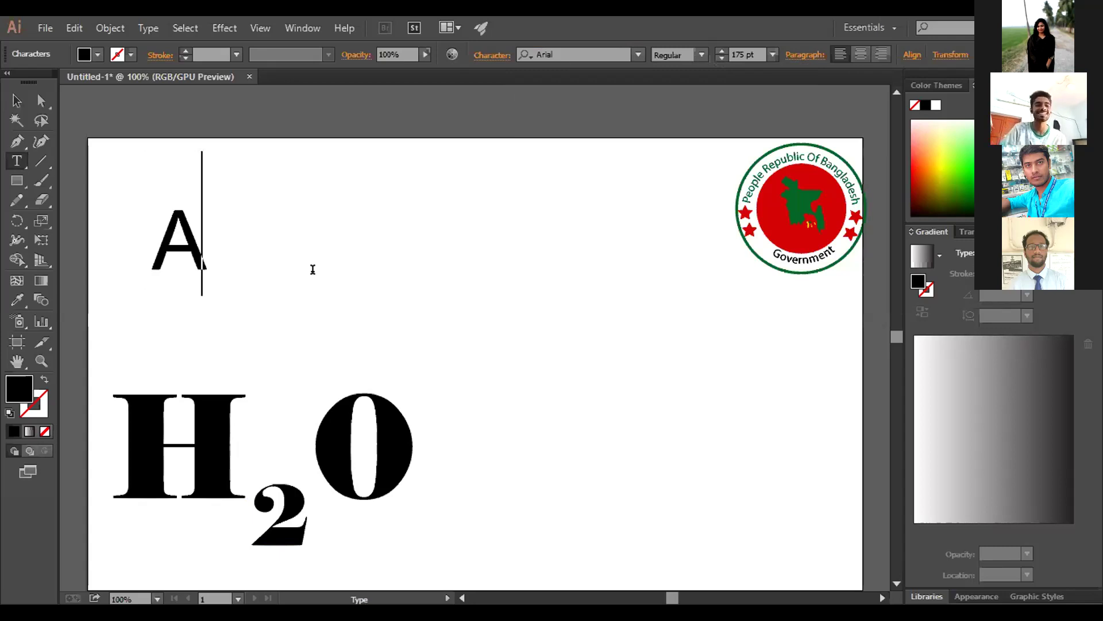
key(BackSpace)
text(A)
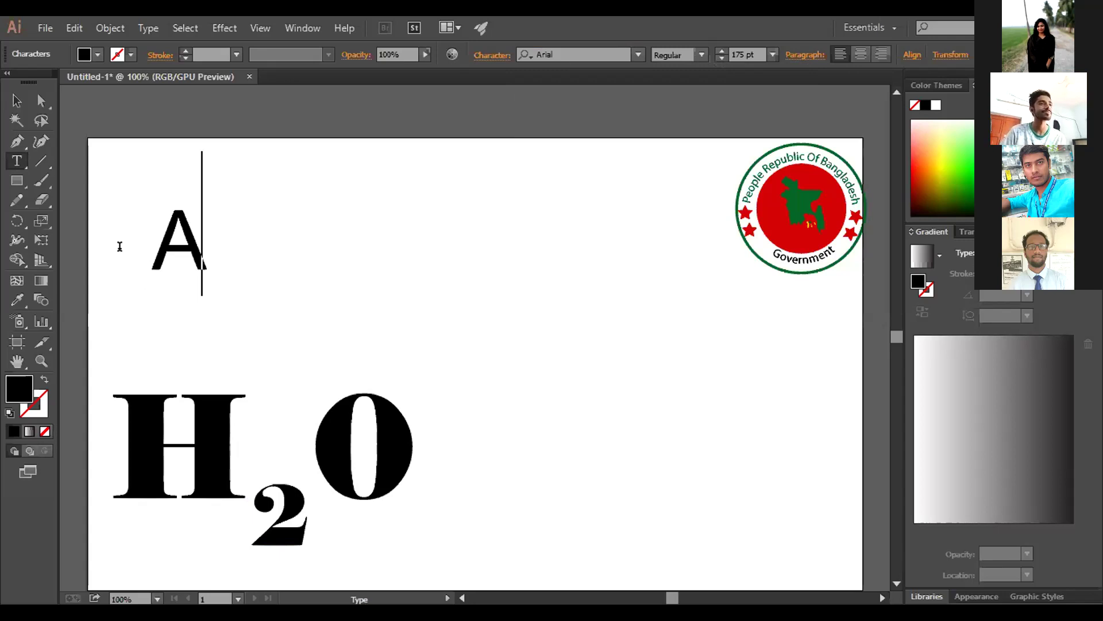
text(2)
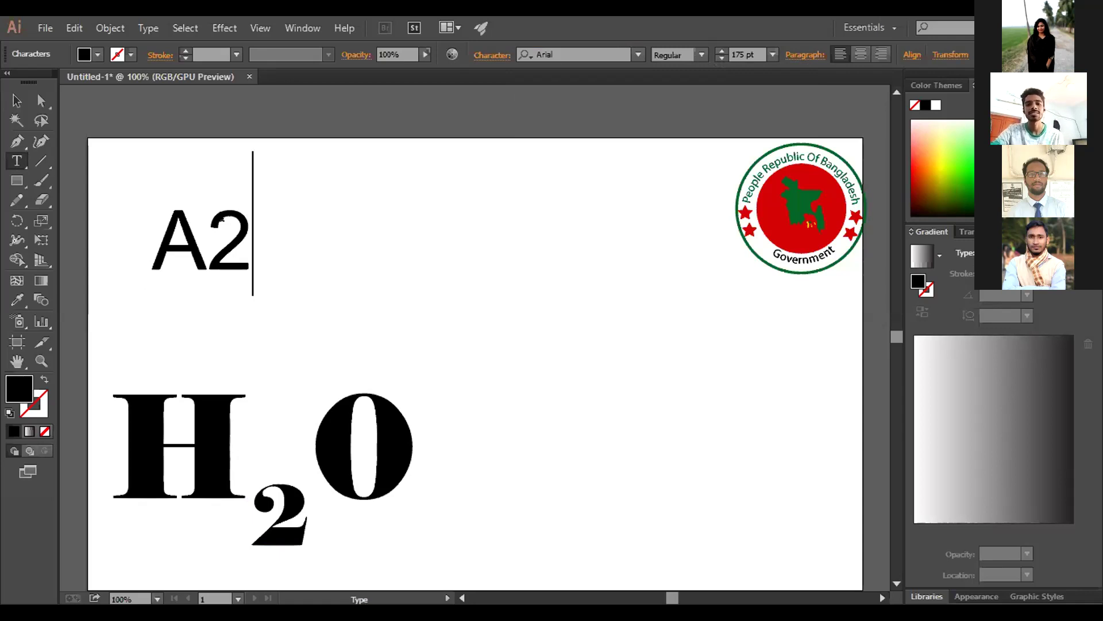
Make the 2 in "A2" a superscript and delete the whole text from the artboard
key(shift+Left)
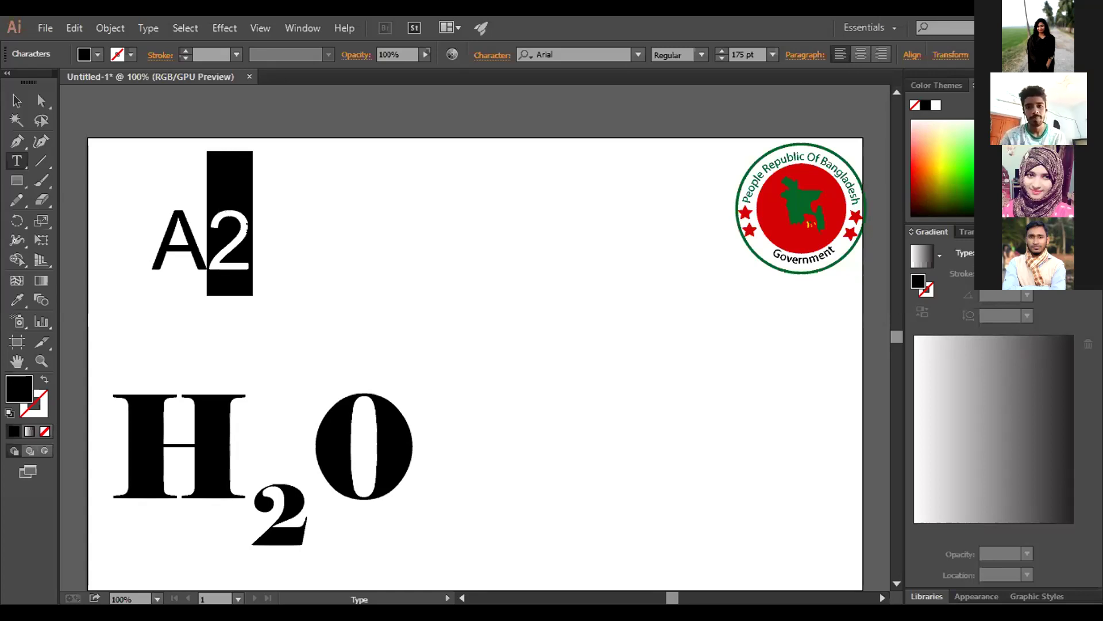
click(253, 218)
key(shift+Left)
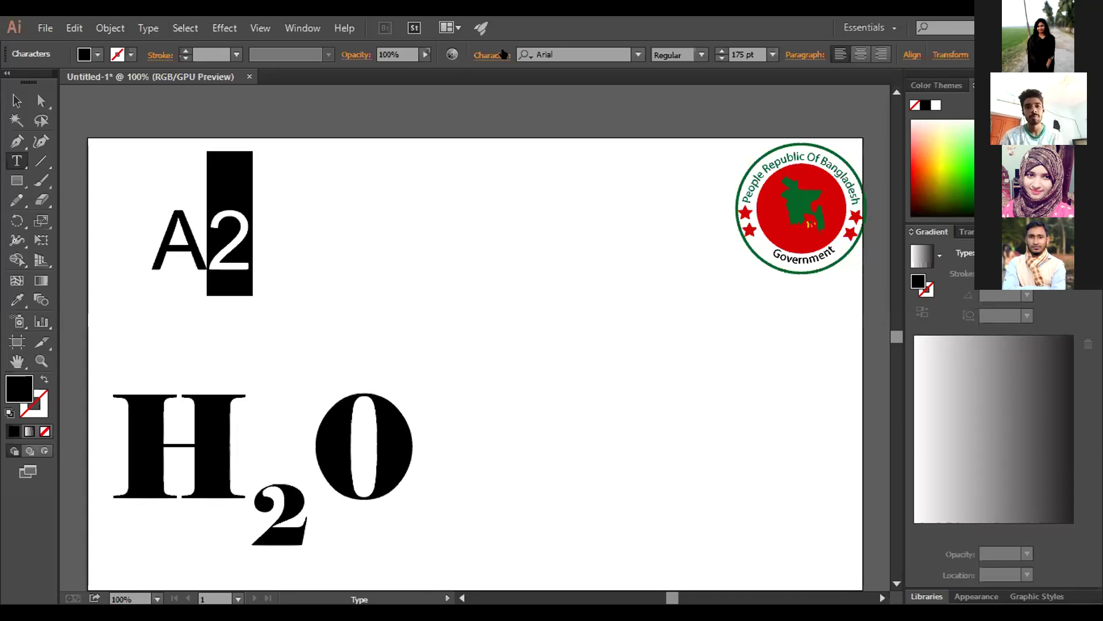
key(ctrl+t)
click(405, 247)
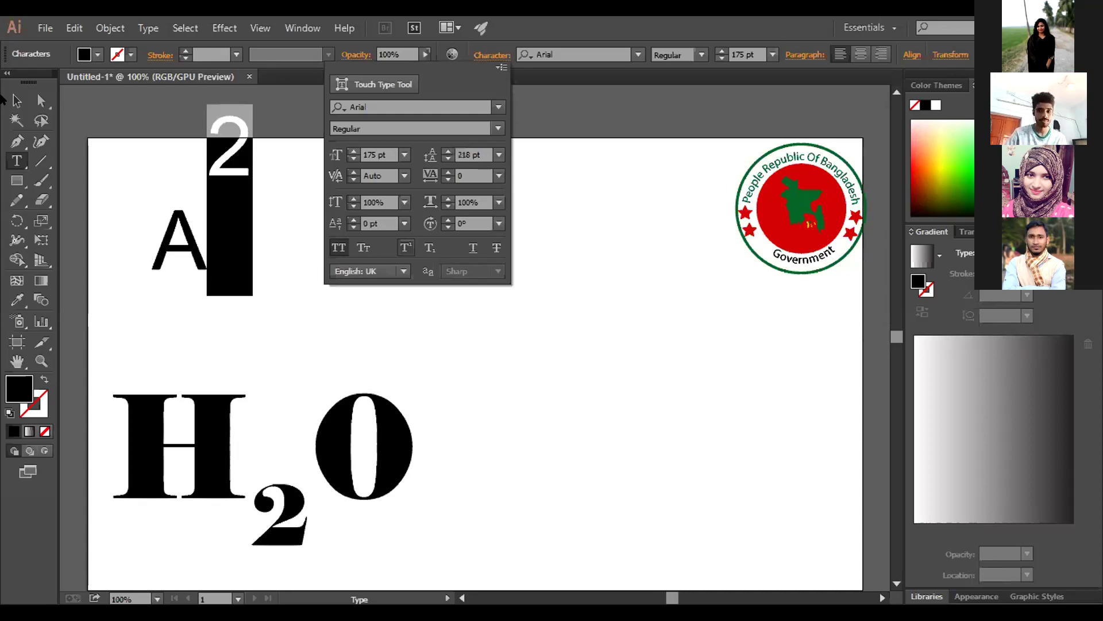
key(Escape)
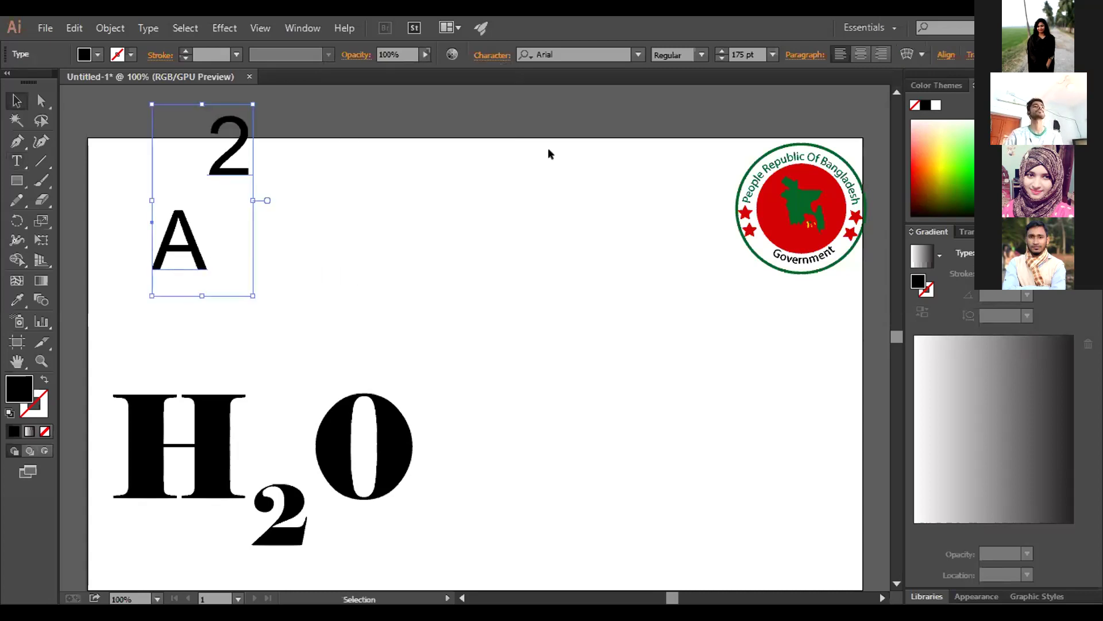
key(Delete)
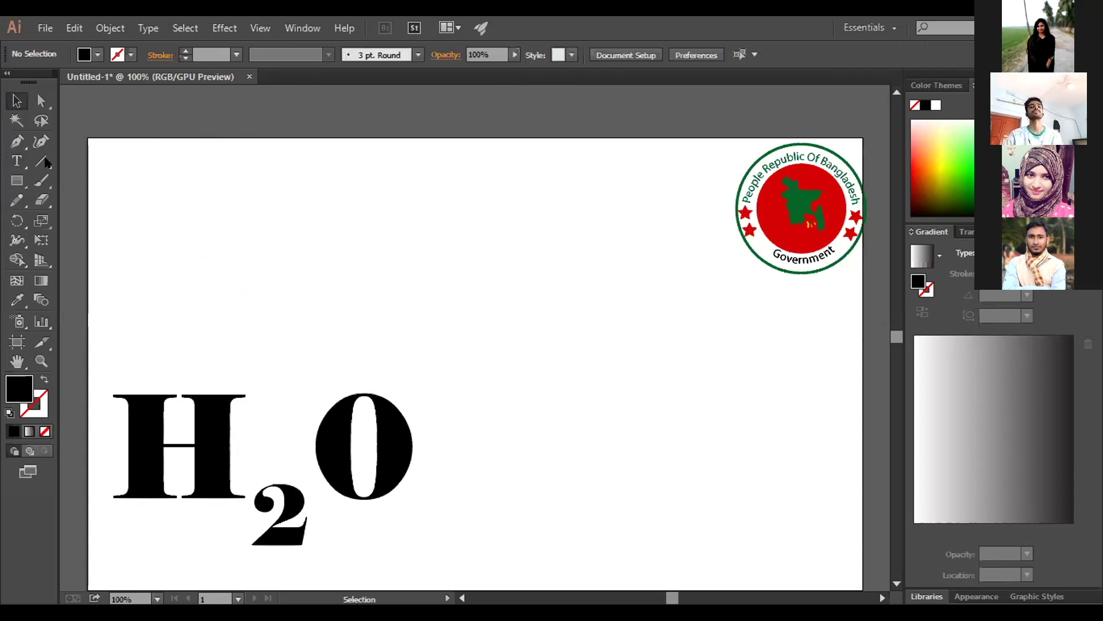
Add the text "ASR" in Arial and move it down into the empty area above the H2O formula
click(9, 159)
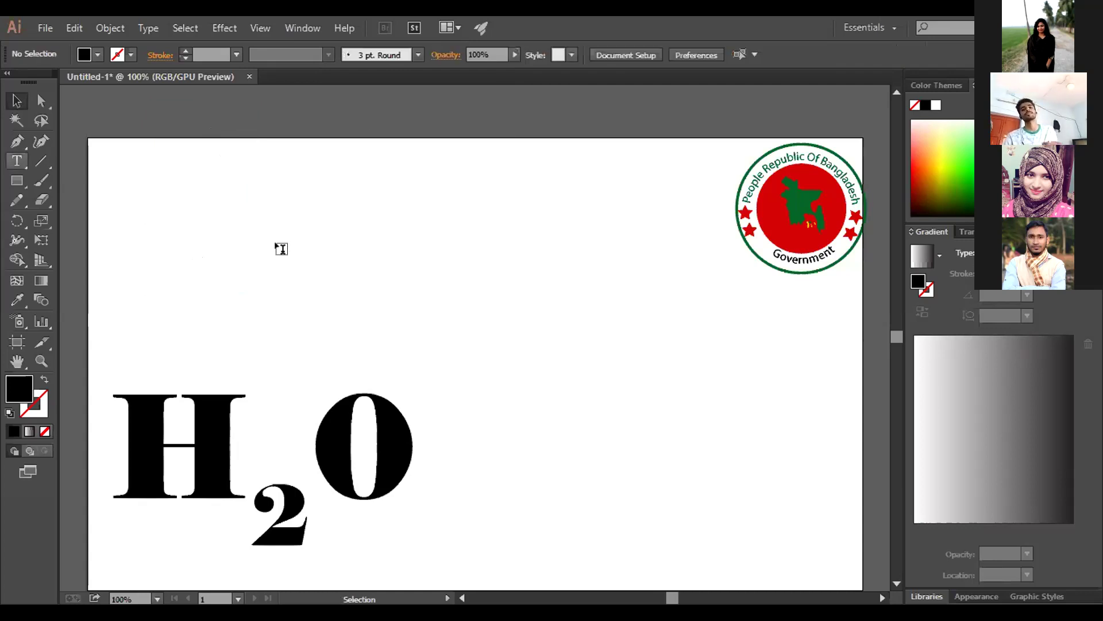
click(345, 286)
text(ASR)
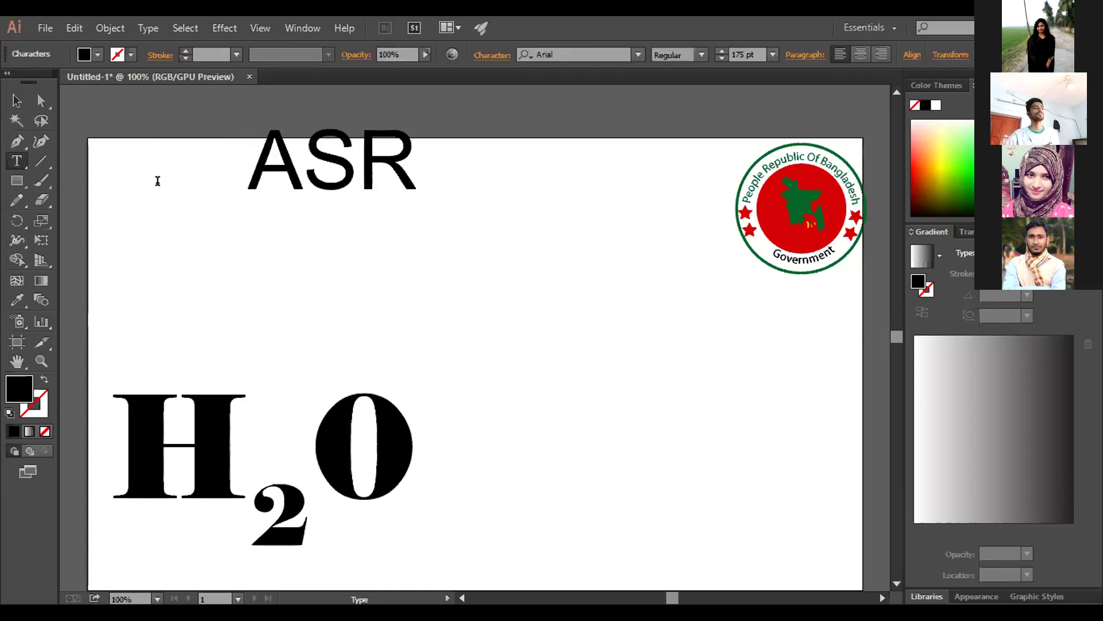
key(Escape)
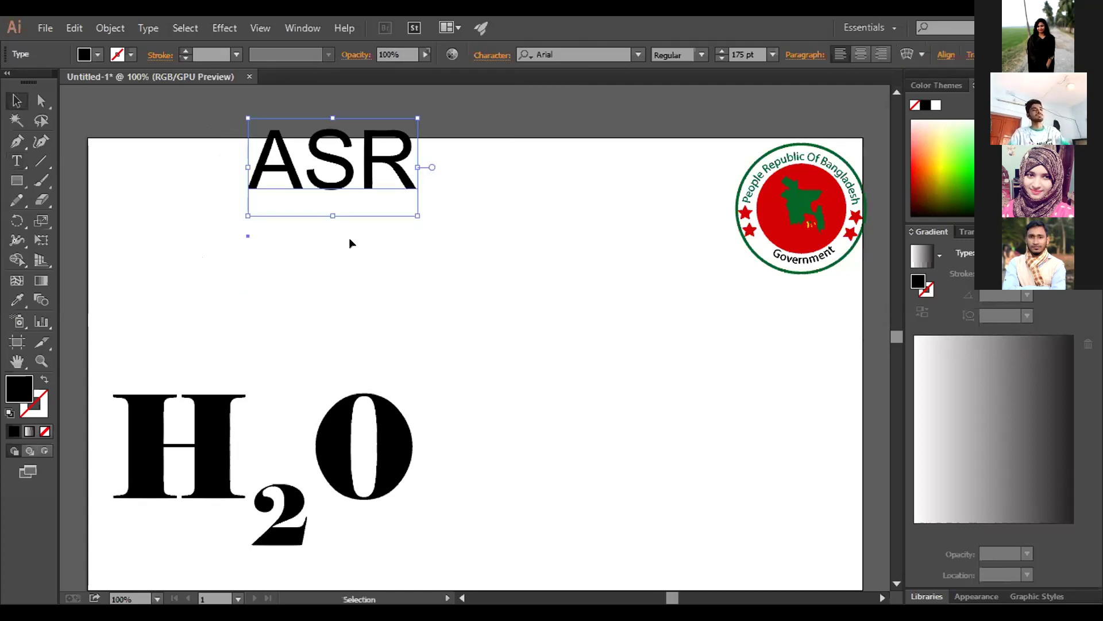
drag(368, 213, 387, 310)
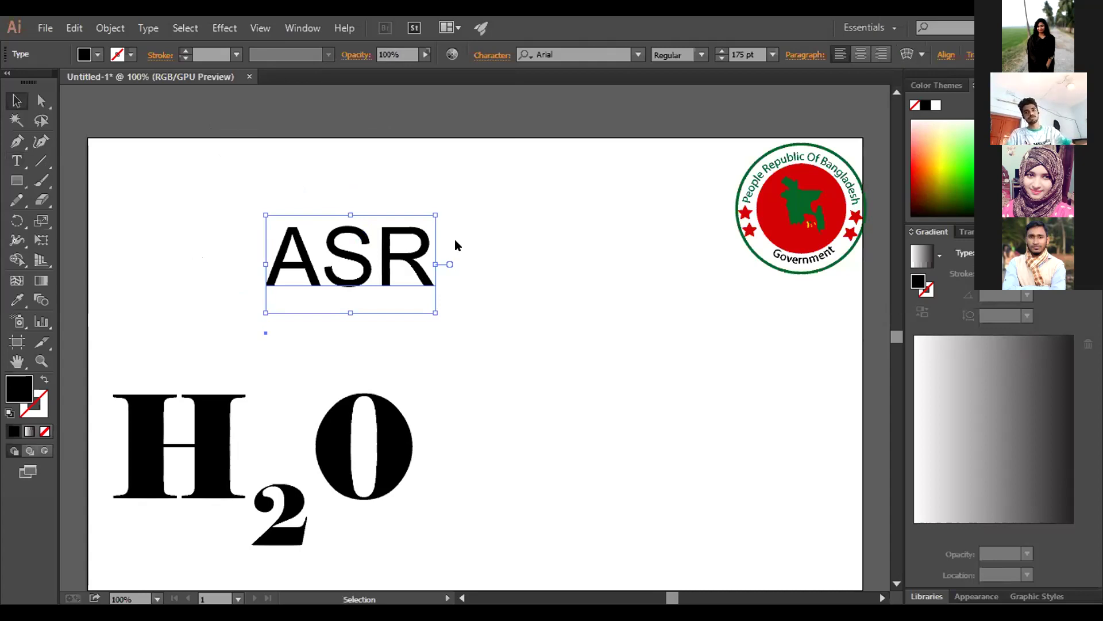
Apply Underline and Strikethrough to the "ASR" text
key(ctrl+t)
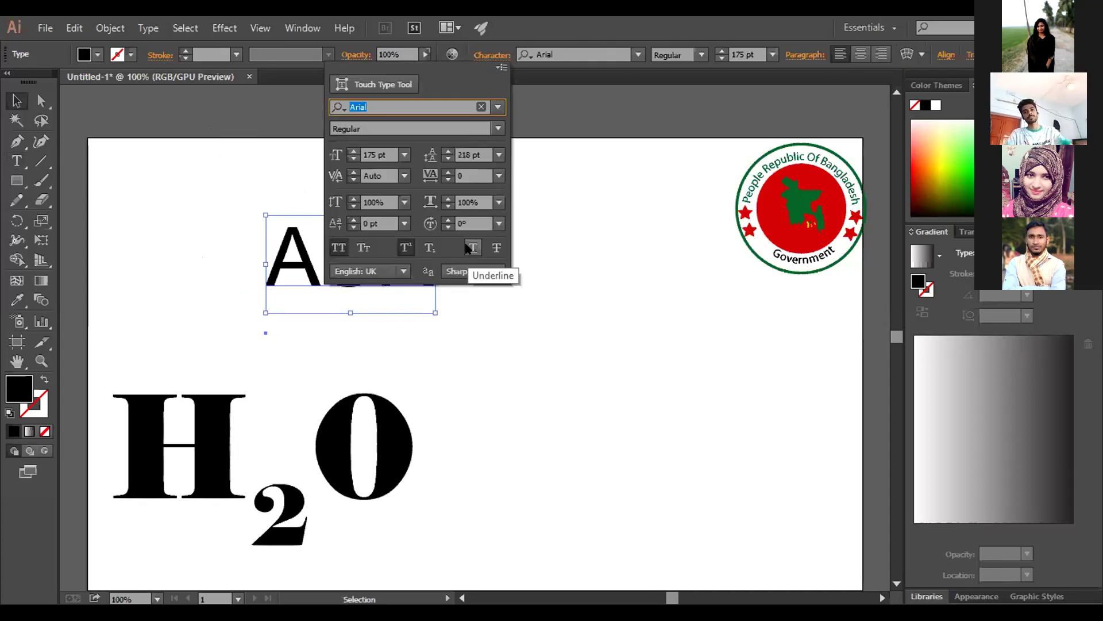
click(471, 247)
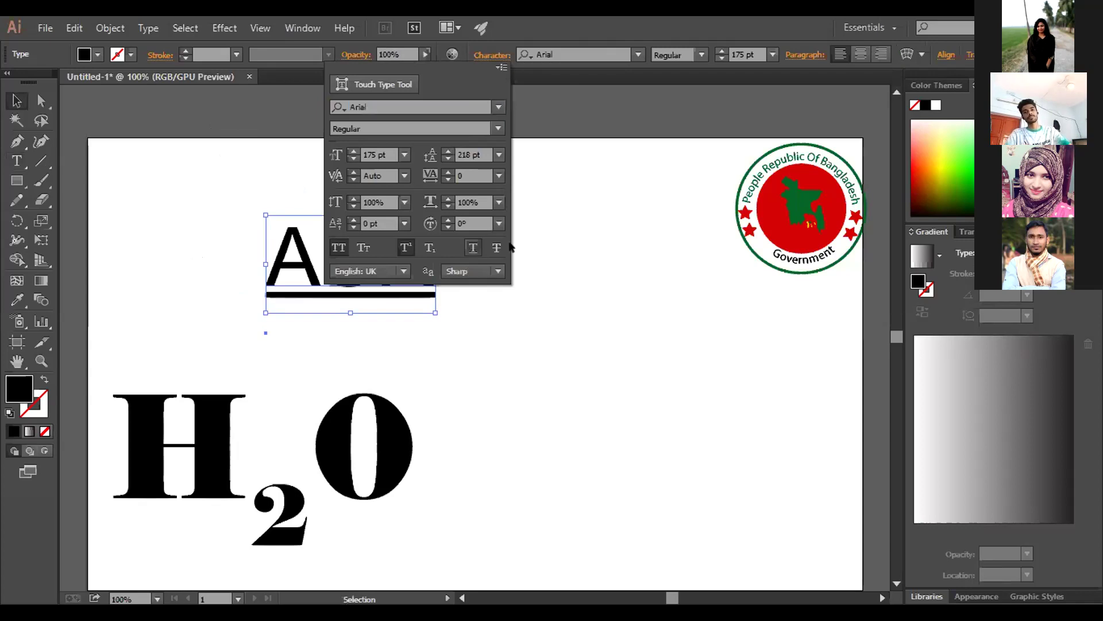
click(497, 248)
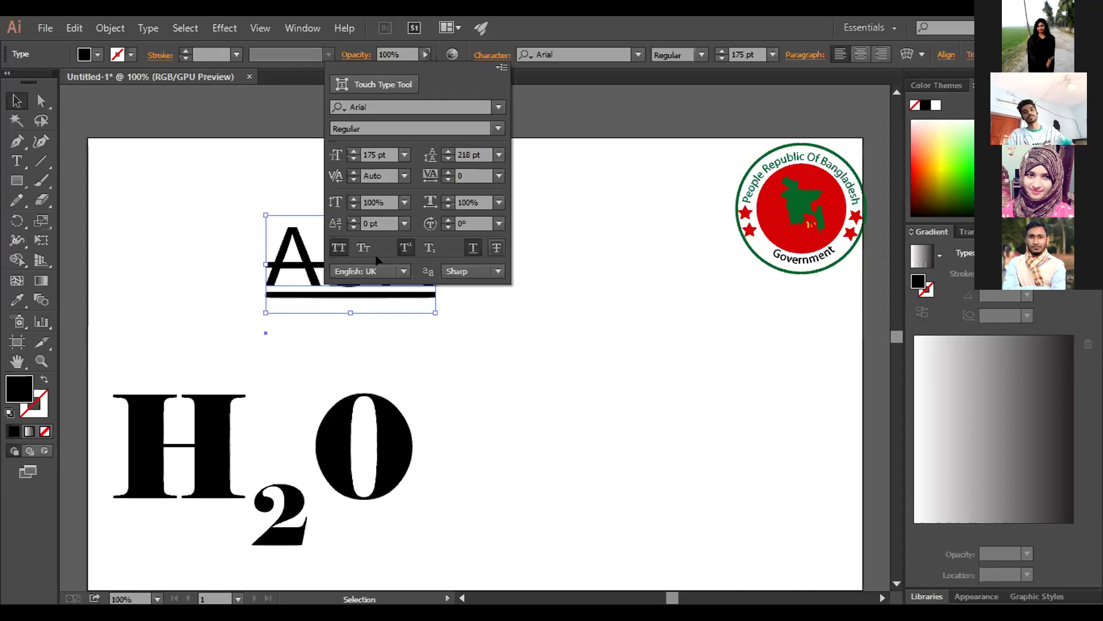
click(379, 295)
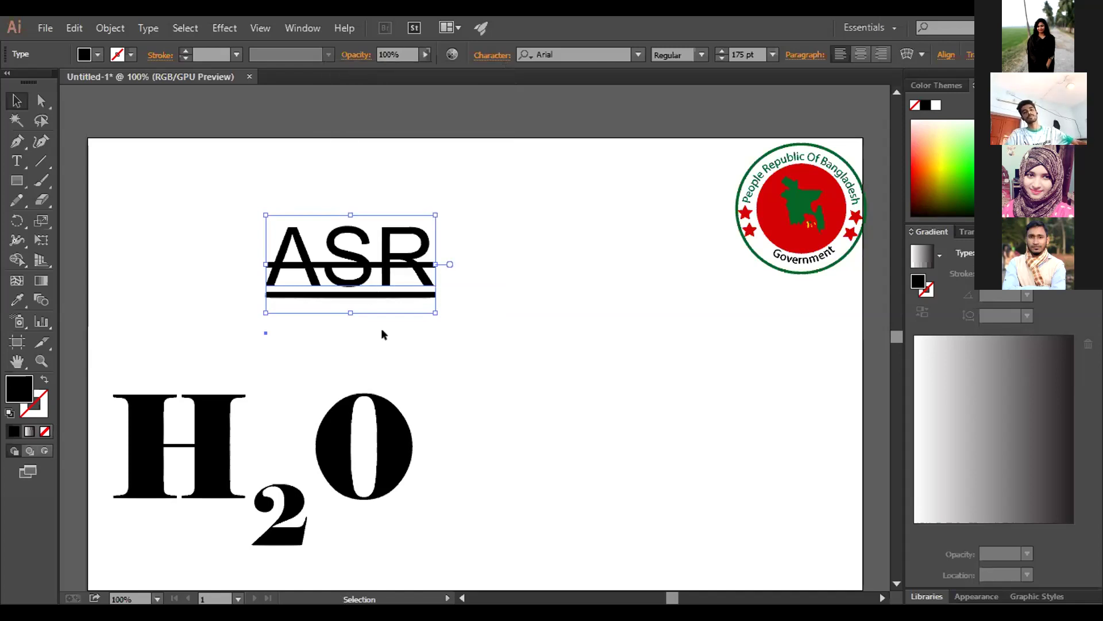
key(s)
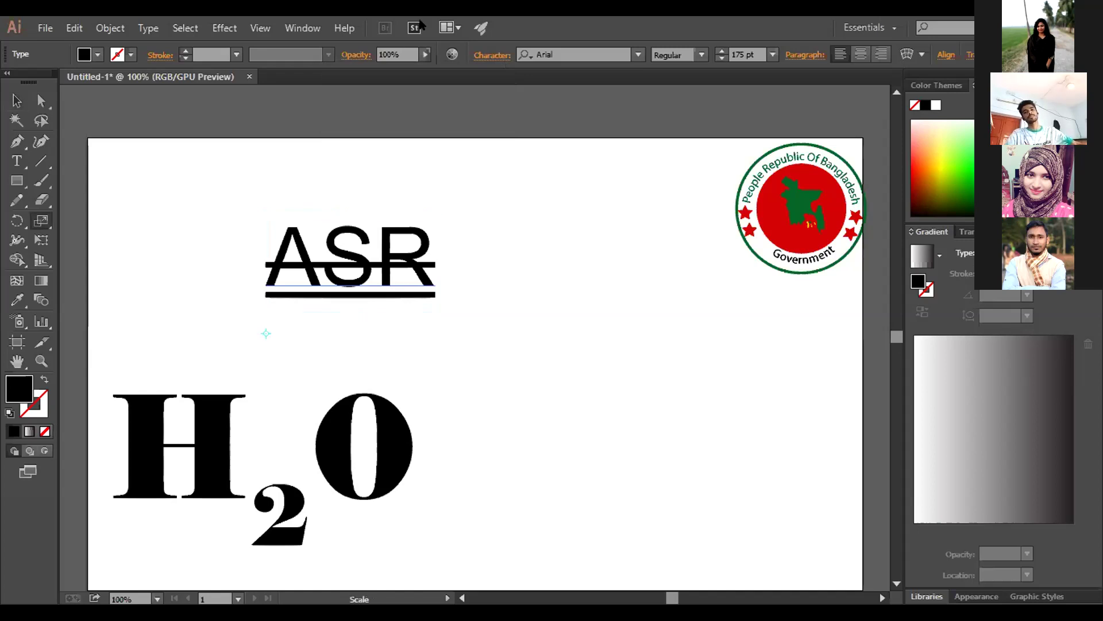
click(491, 52)
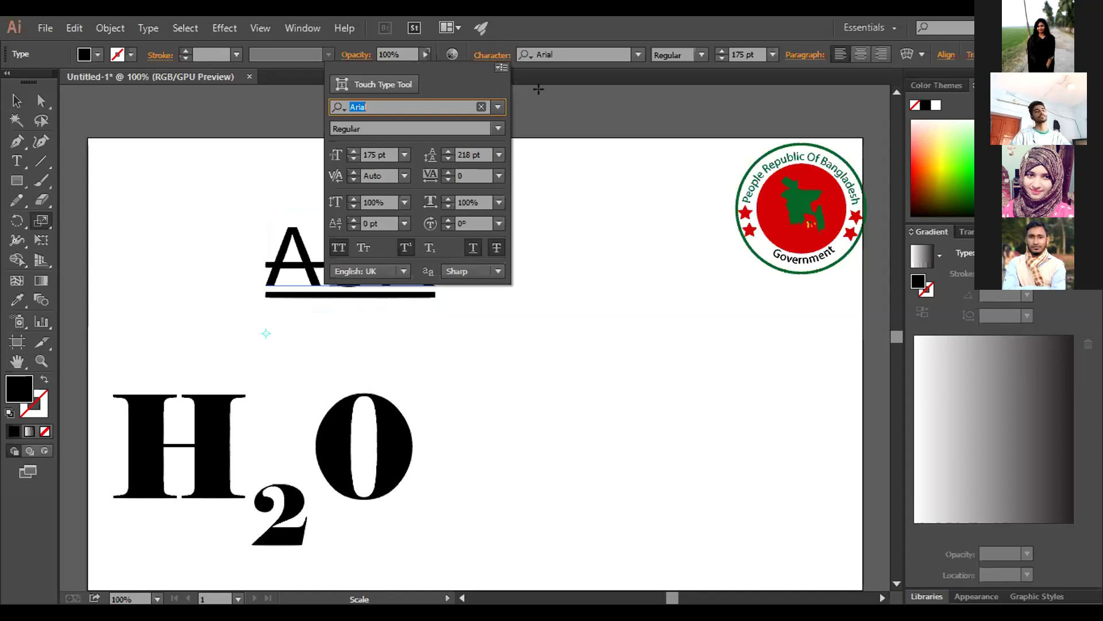
click(16, 101)
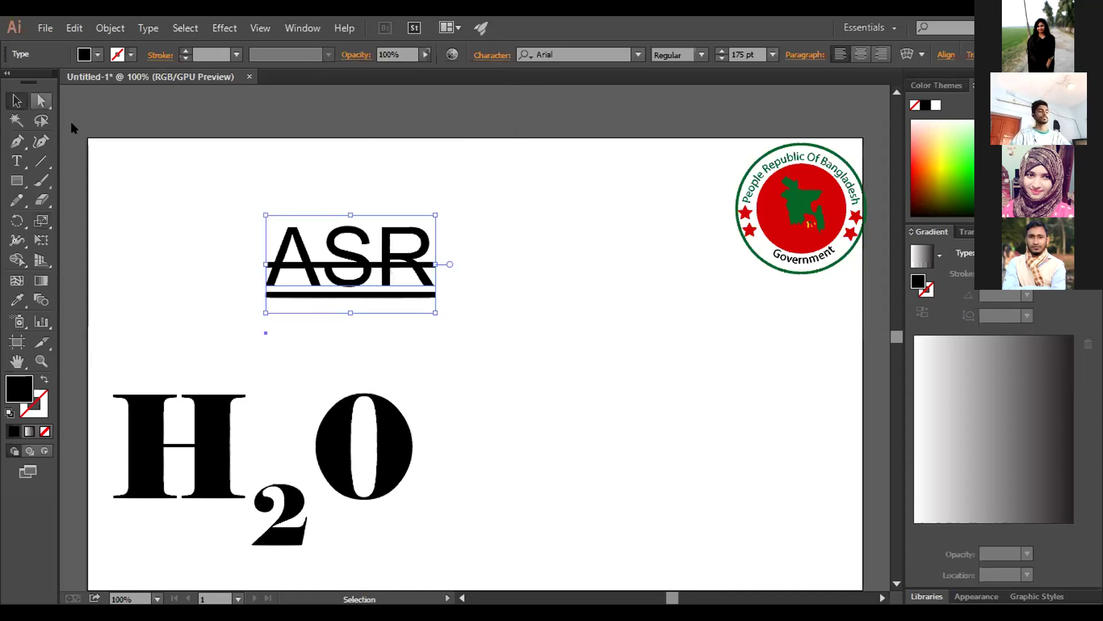
key(v)
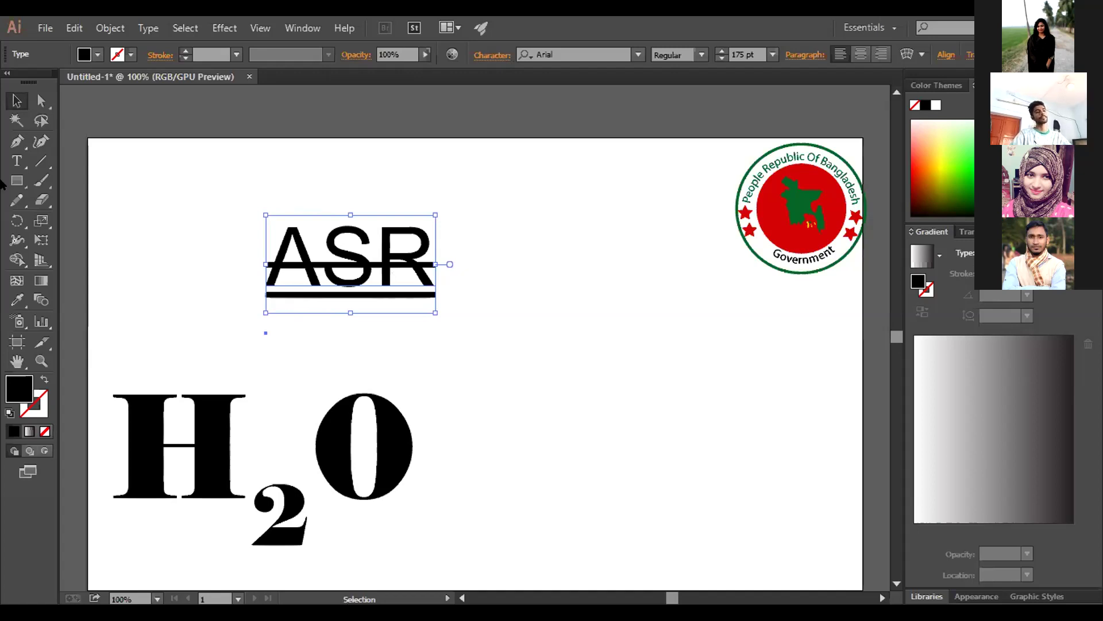
Add the text "ASD" in Arial beside the underlined and struck-through "ASR" text
click(17, 161)
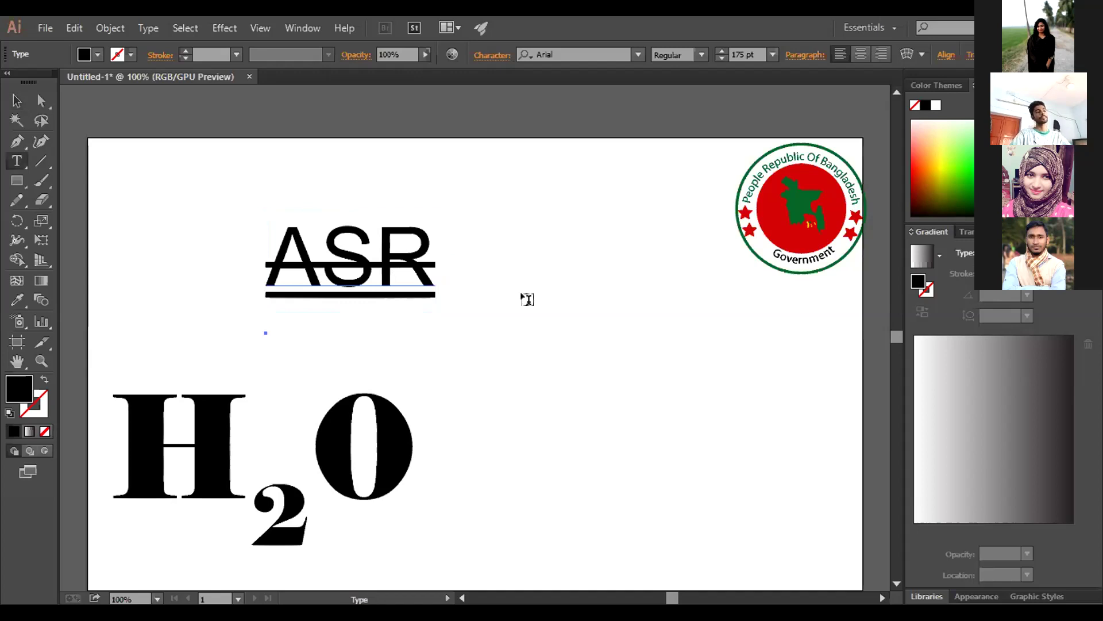
click(511, 362)
text(ASD)
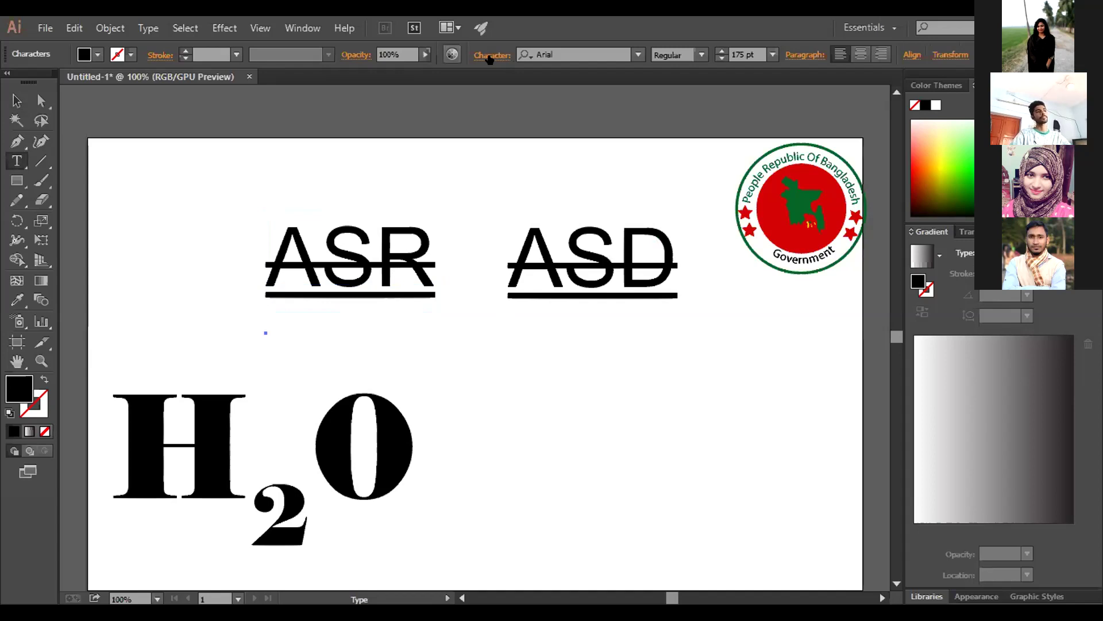
Examine the character rotation angles offered for the "ASD" text
key(ctrl+t)
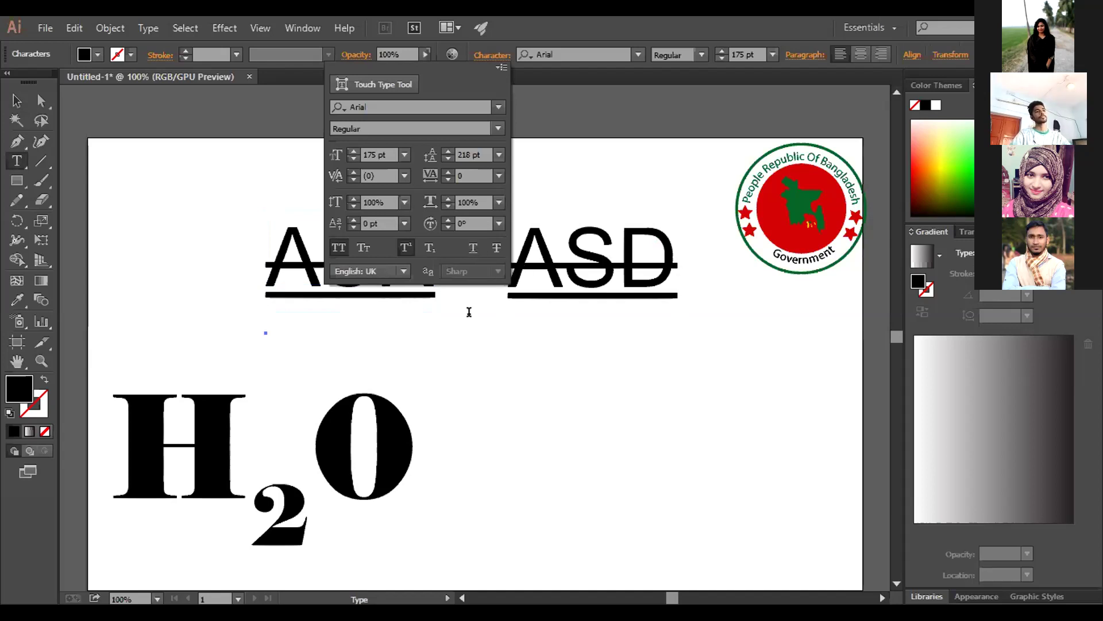
click(481, 57)
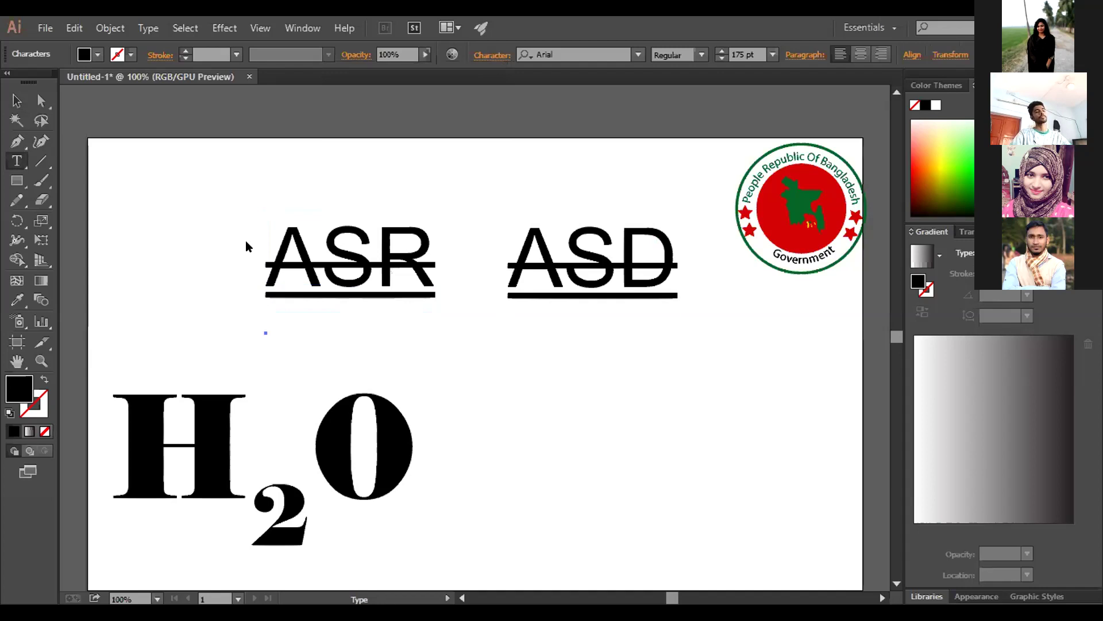
key(ctrl+t)
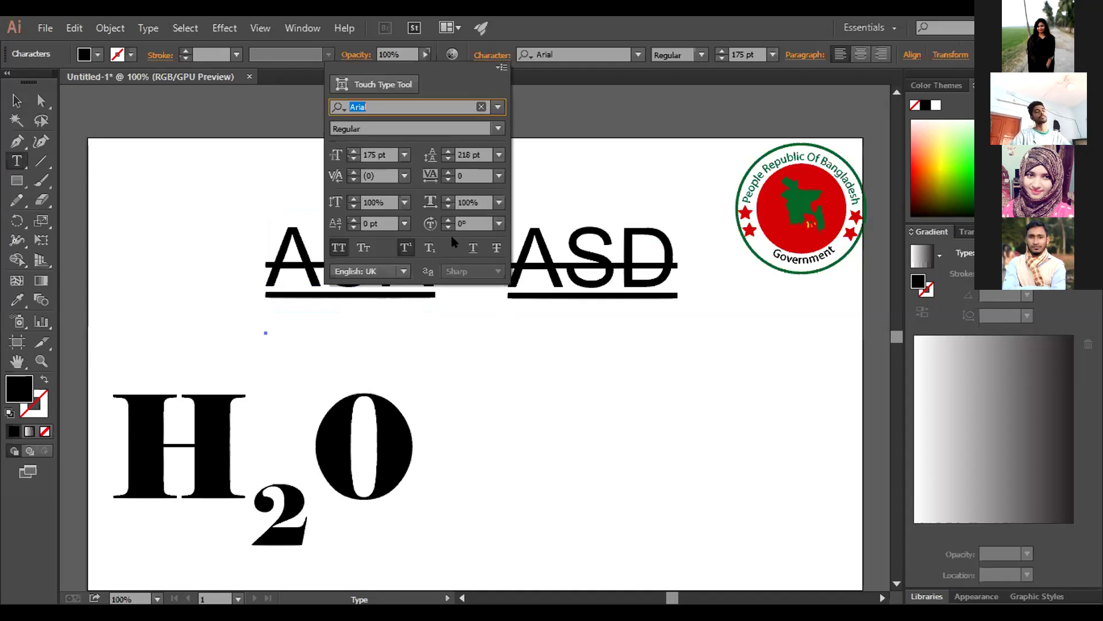
click(499, 222)
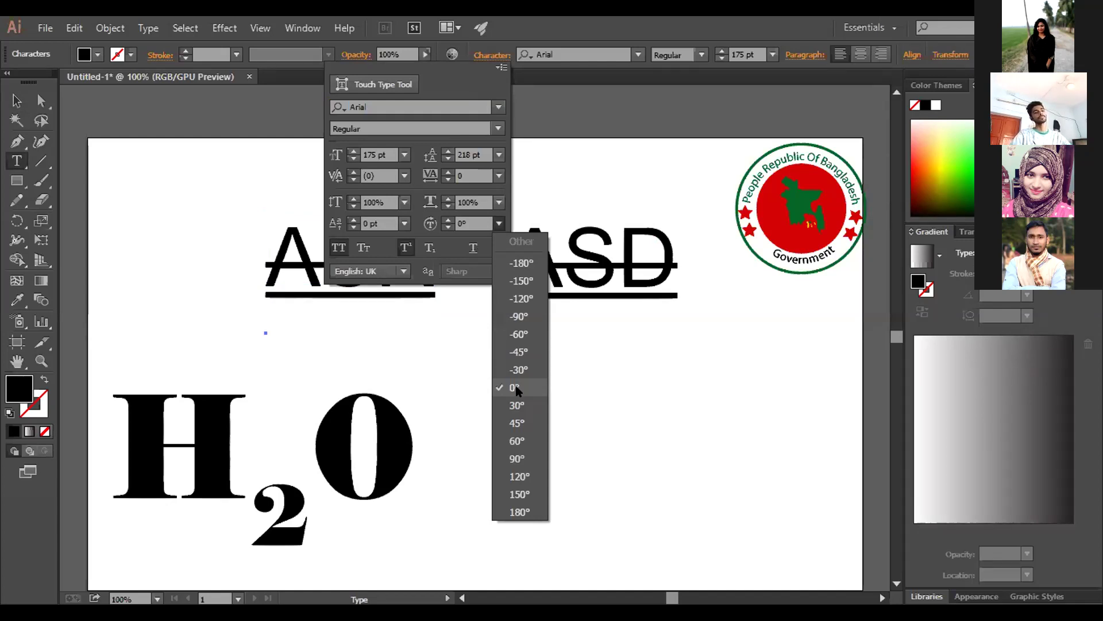
click(292, 345)
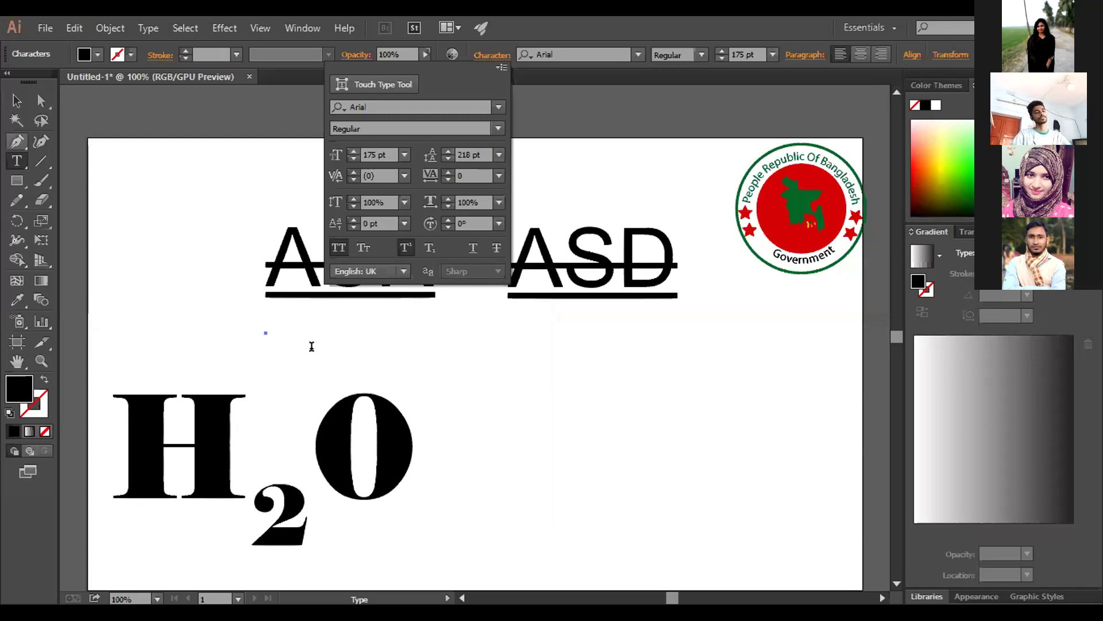
Append "HFF" to the "ASD" text and delete both that text and the "ASR" text from the artboard
text(HFF)
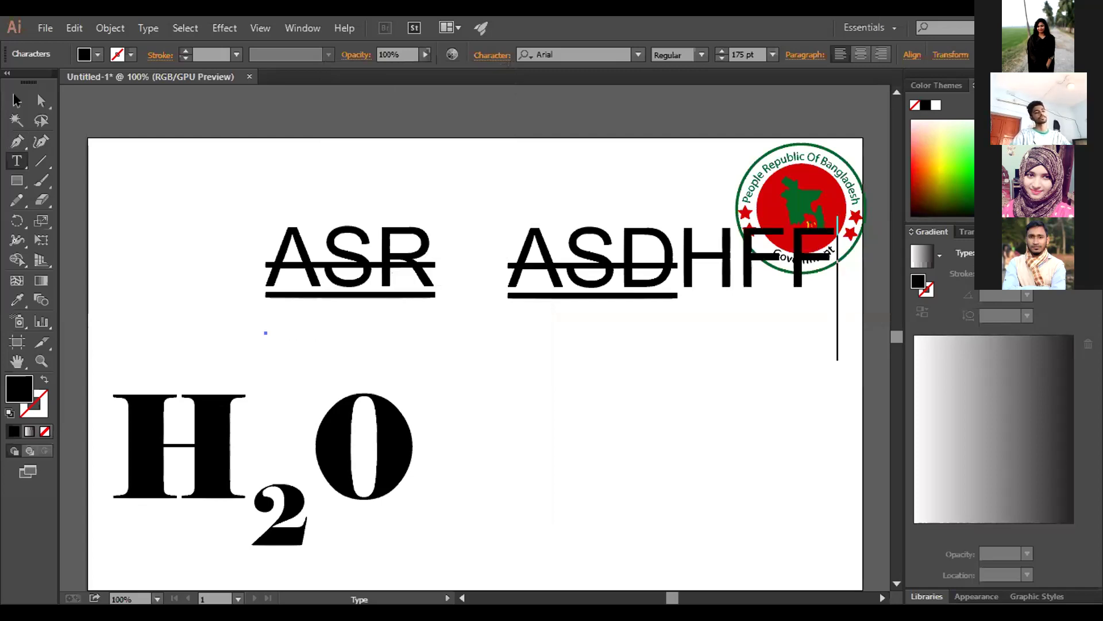
key(Escape)
key(Delete)
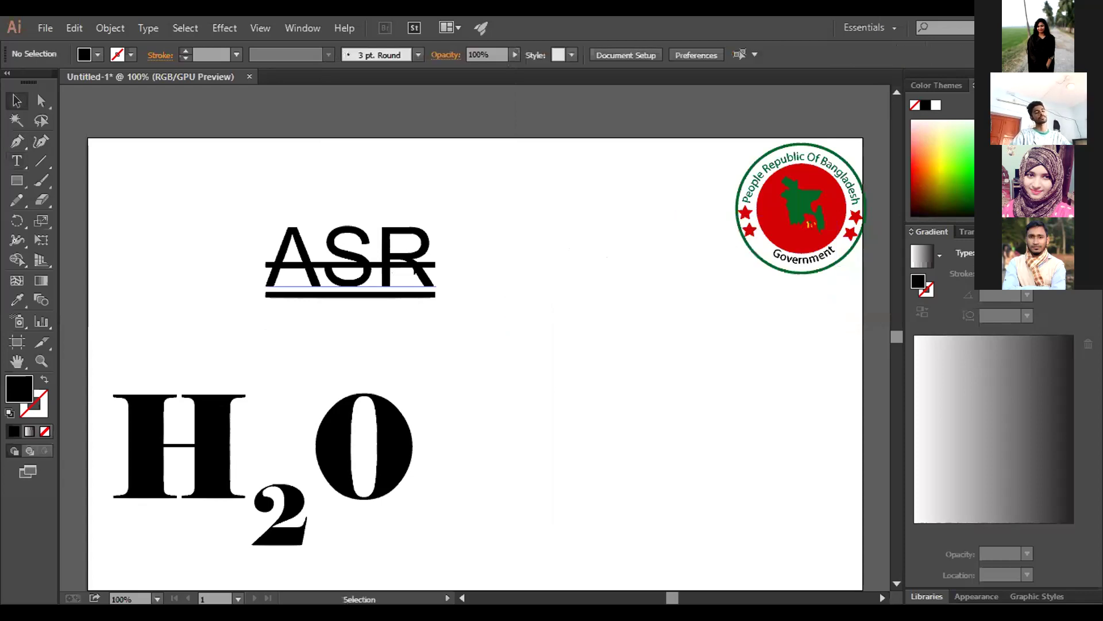
Add plain "ASR" text in Arial above the H2O formula and move it to the right
click(17, 159)
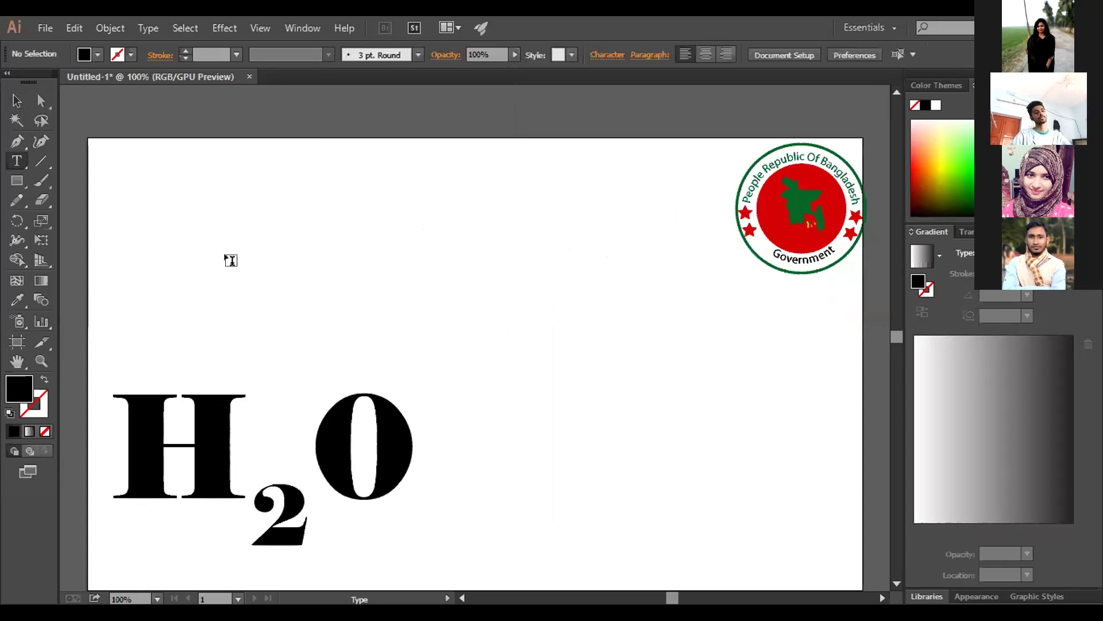
click(229, 265)
text(ASR)
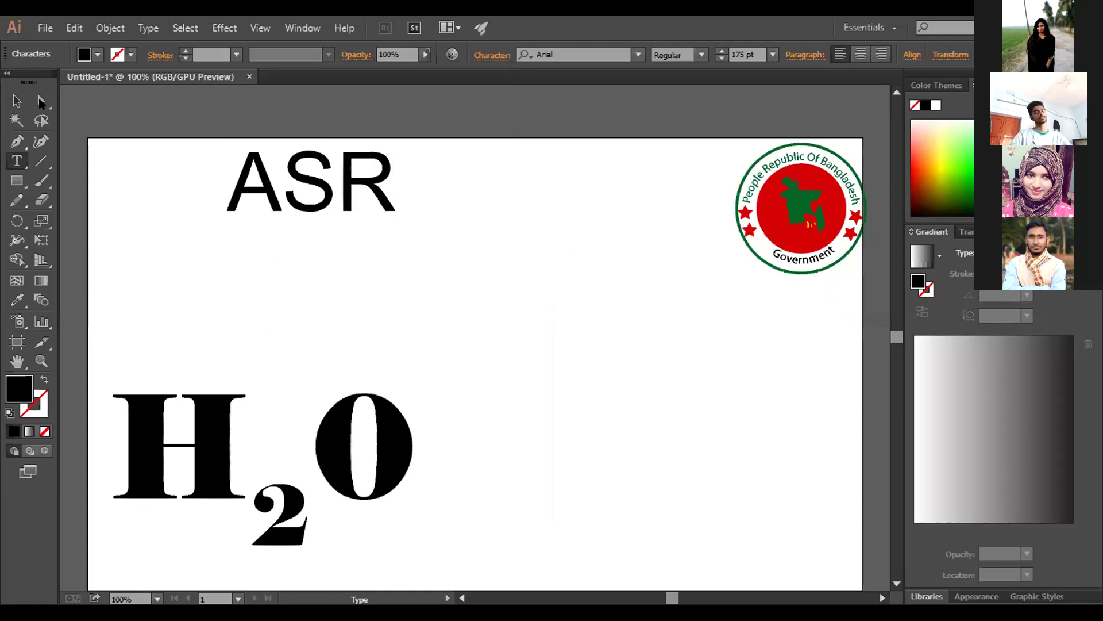
click(19, 102)
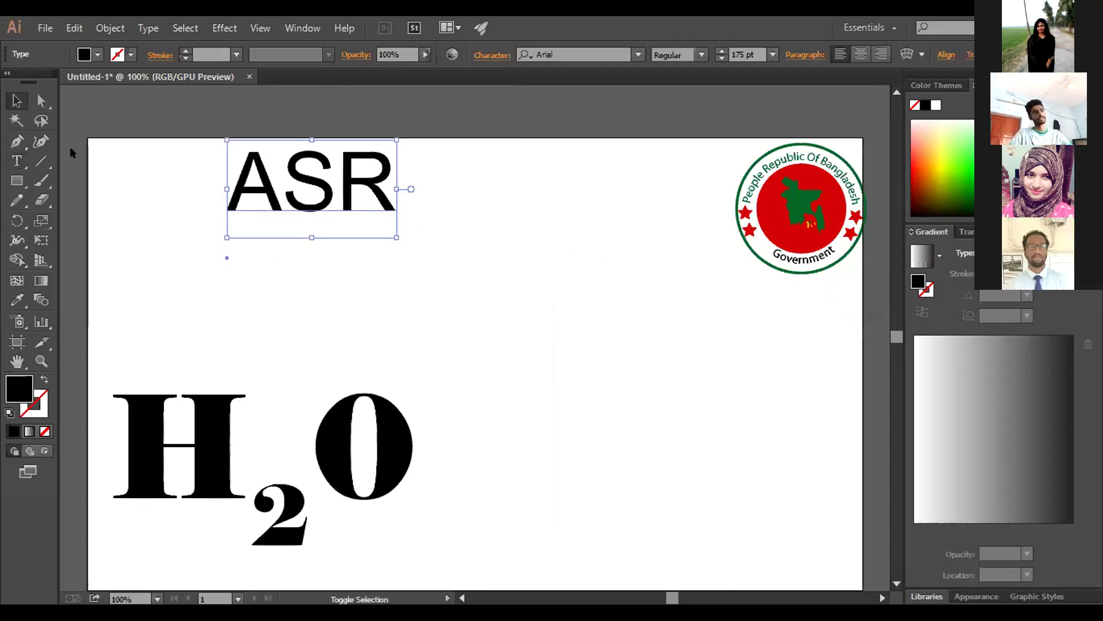
key(shift+Right)
key(shift+Right)
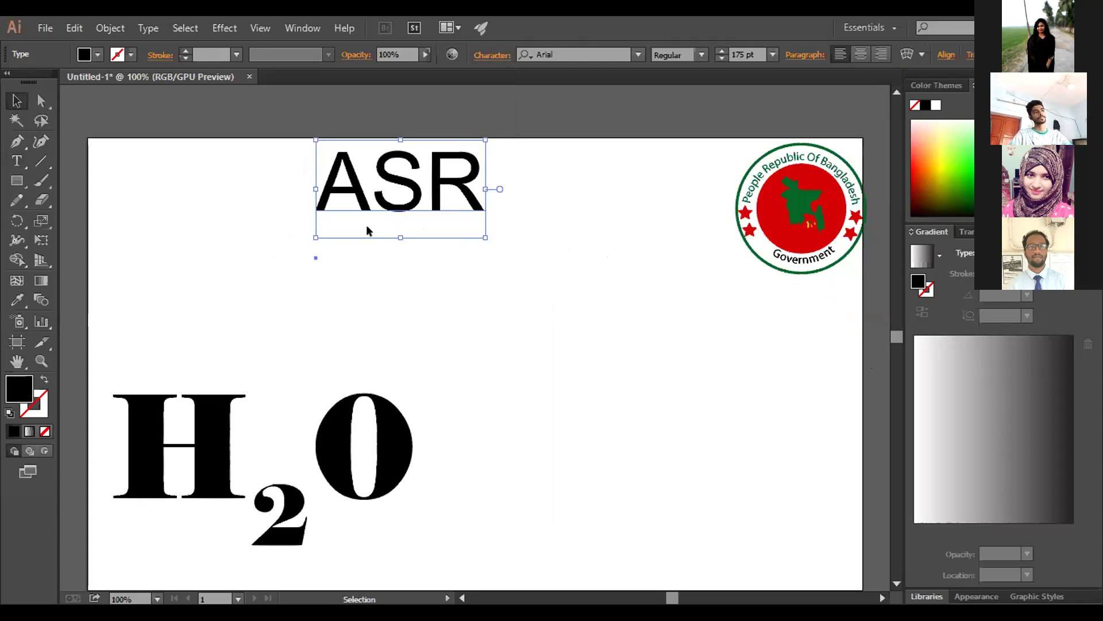
Delete the "ASR" text and add "BREAK TIME" in Arial at 175 pt near the artboard's upper edge
key(Delete)
click(17, 163)
click(281, 256)
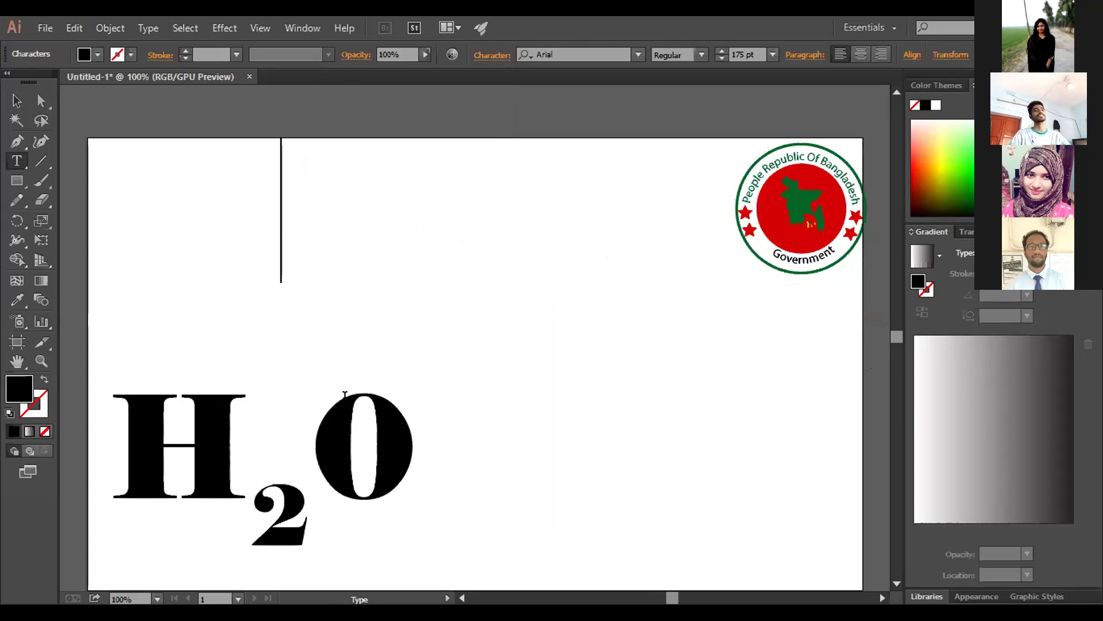
text(BREAK TIME)
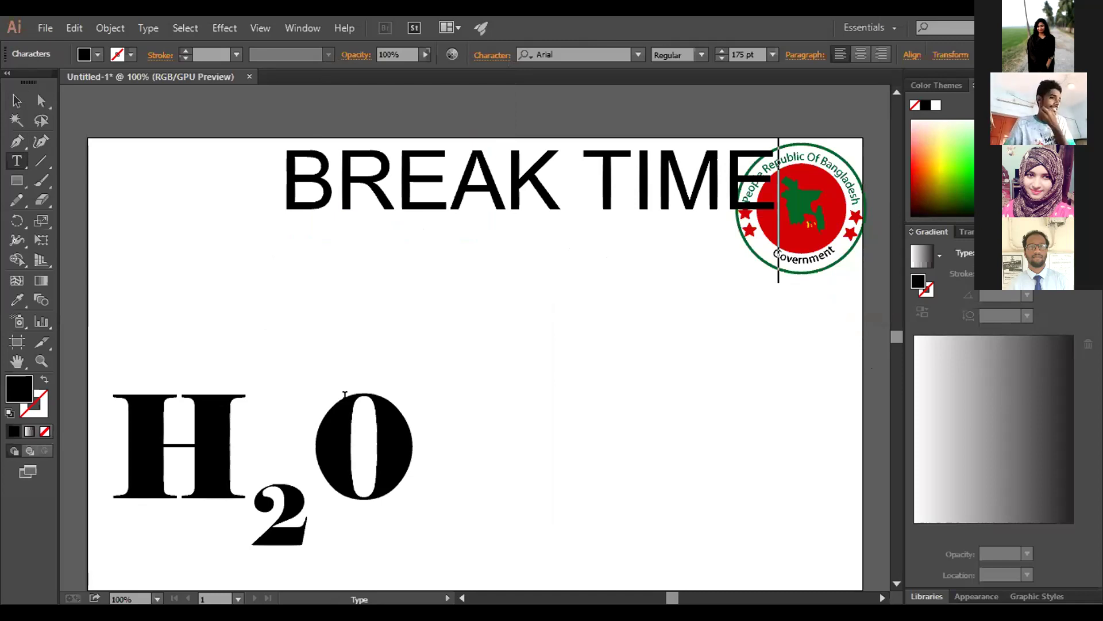
key(ctrl+z)
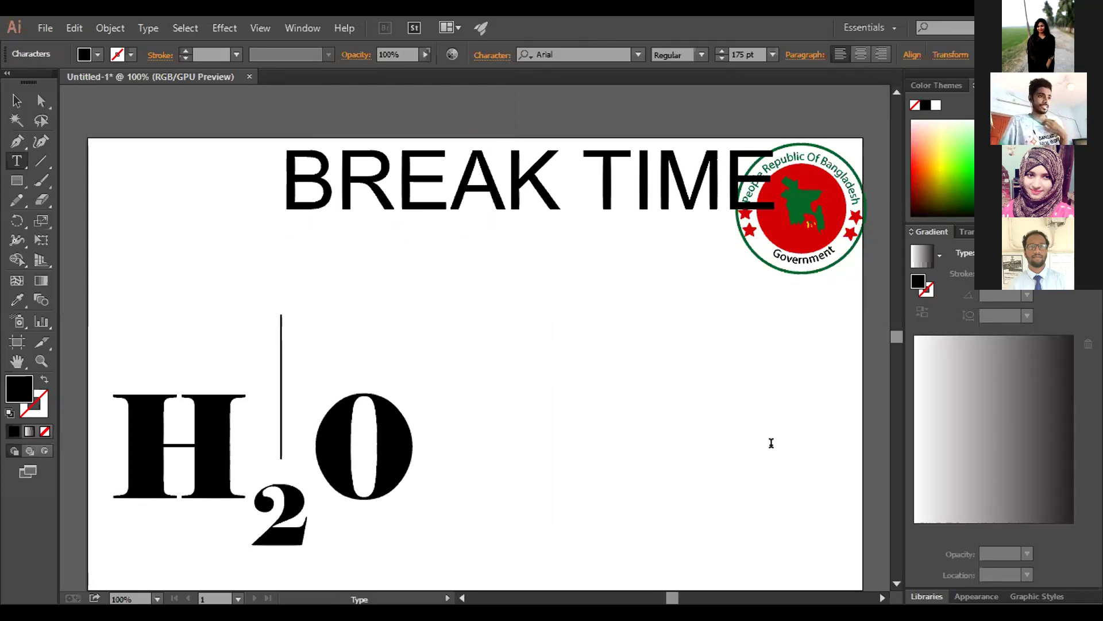
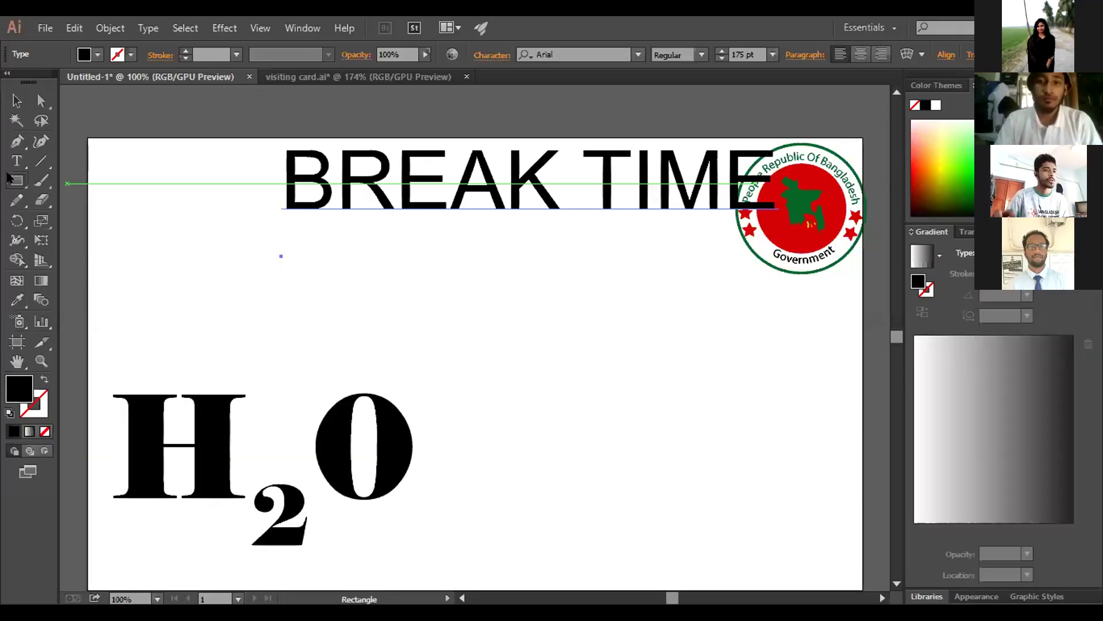
Draw a rectangle about 395 by 144 px below "BREAK TIME" with a black 1 pt stroke and no fill
click(10, 180)
drag(337, 293, 654, 409)
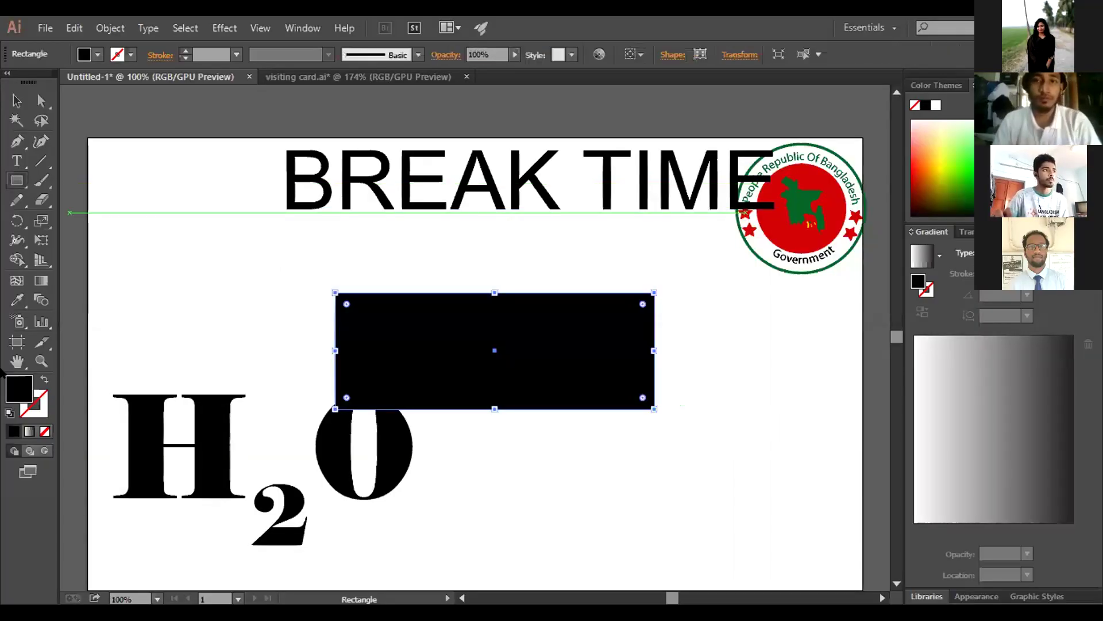
click(30, 409)
click(17, 386)
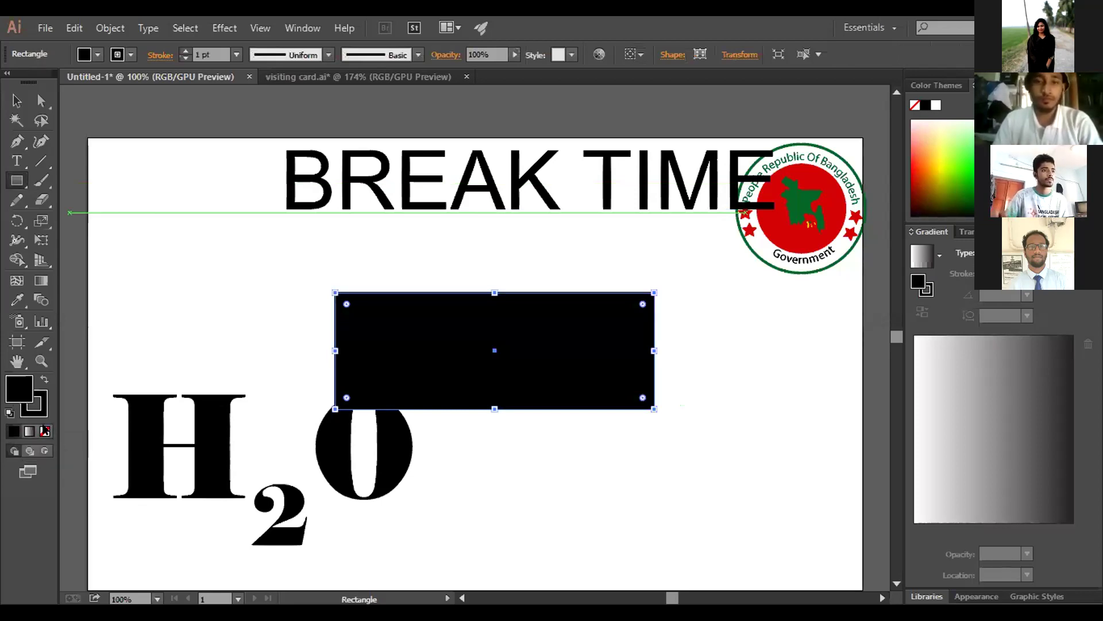
click(44, 431)
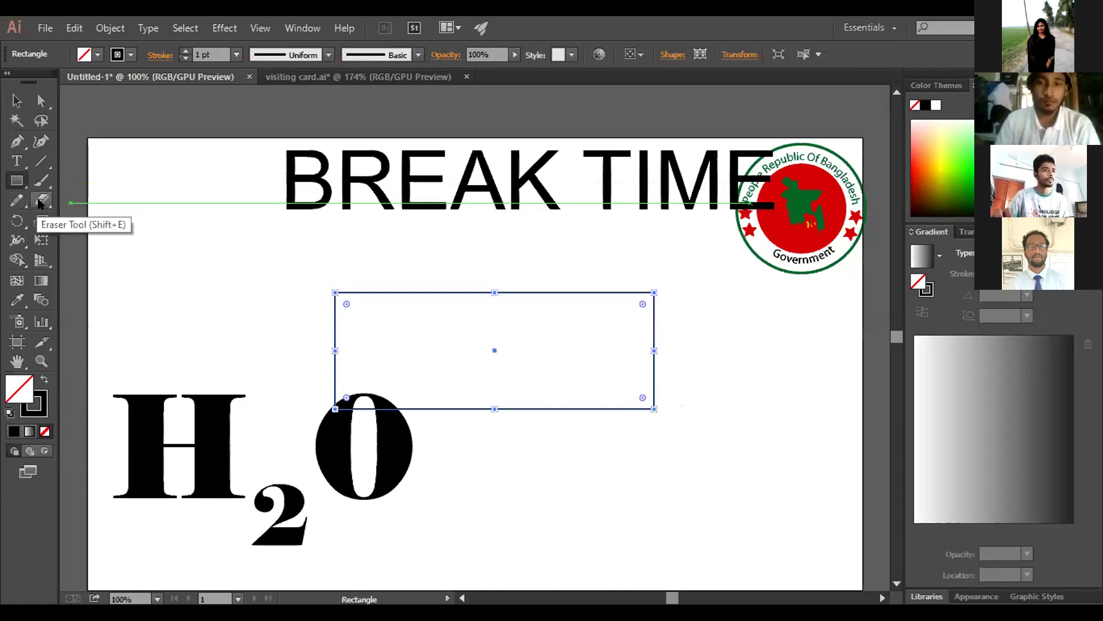
Remove the outlined rectangle from the artboard
click(19, 200)
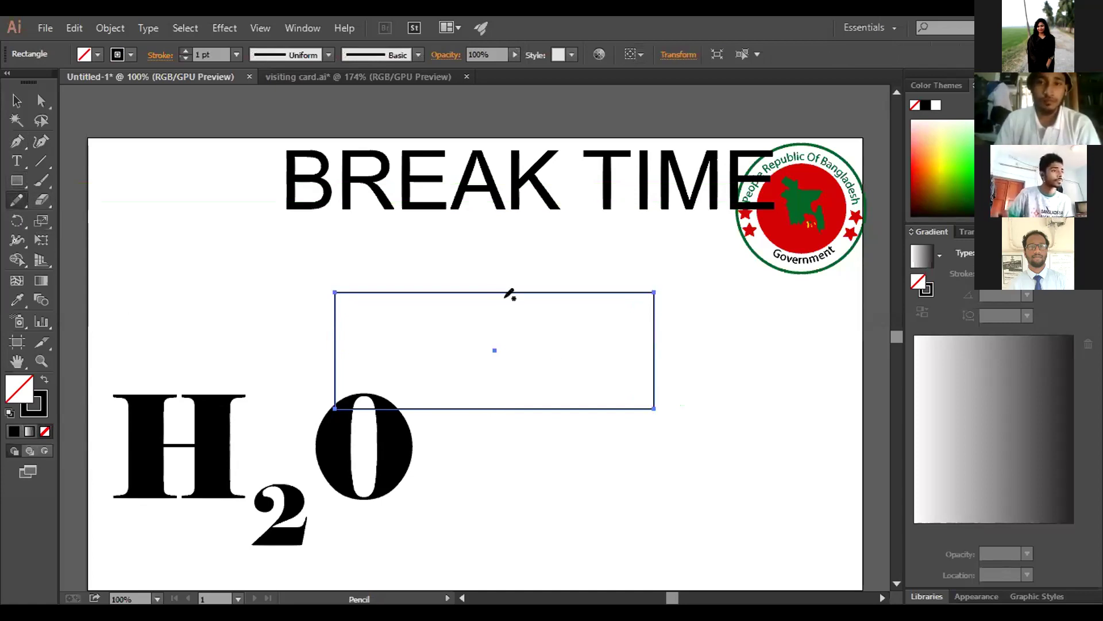
key(v)
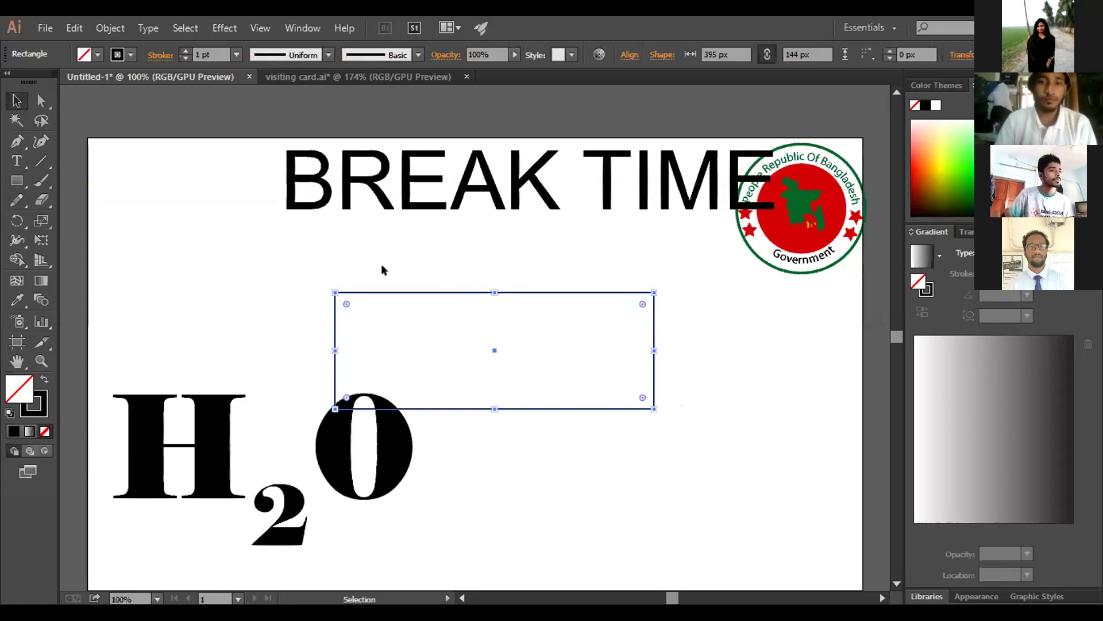
click(381, 269)
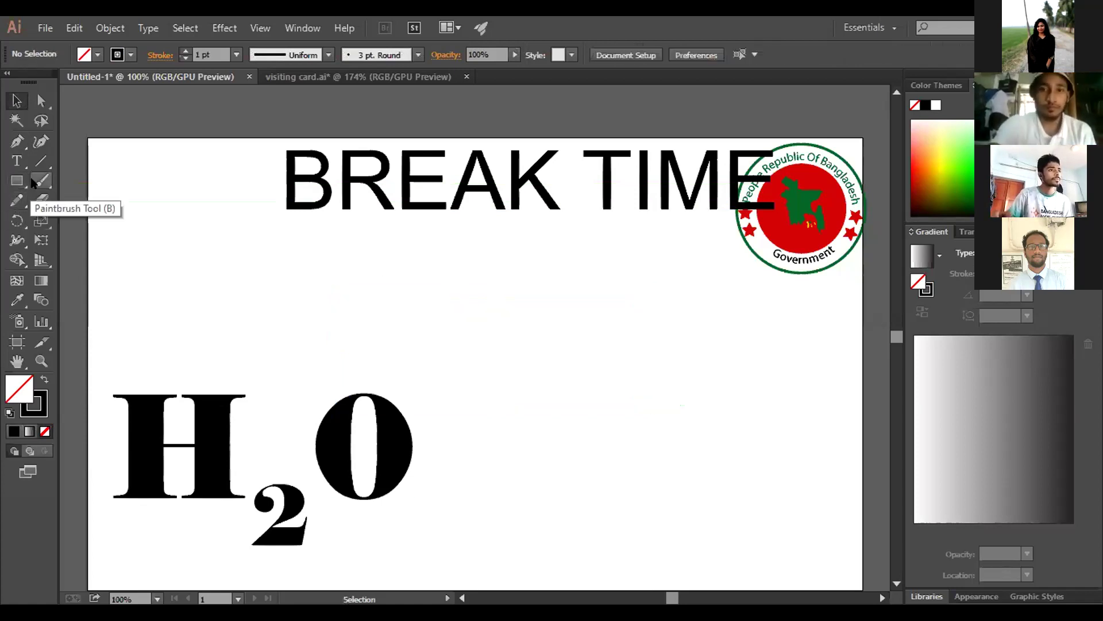
Paint several curved black strokes with the Paintbrush tool in the area between "BREAK TIME" and the H2O formula
drag(33, 183, 87, 179)
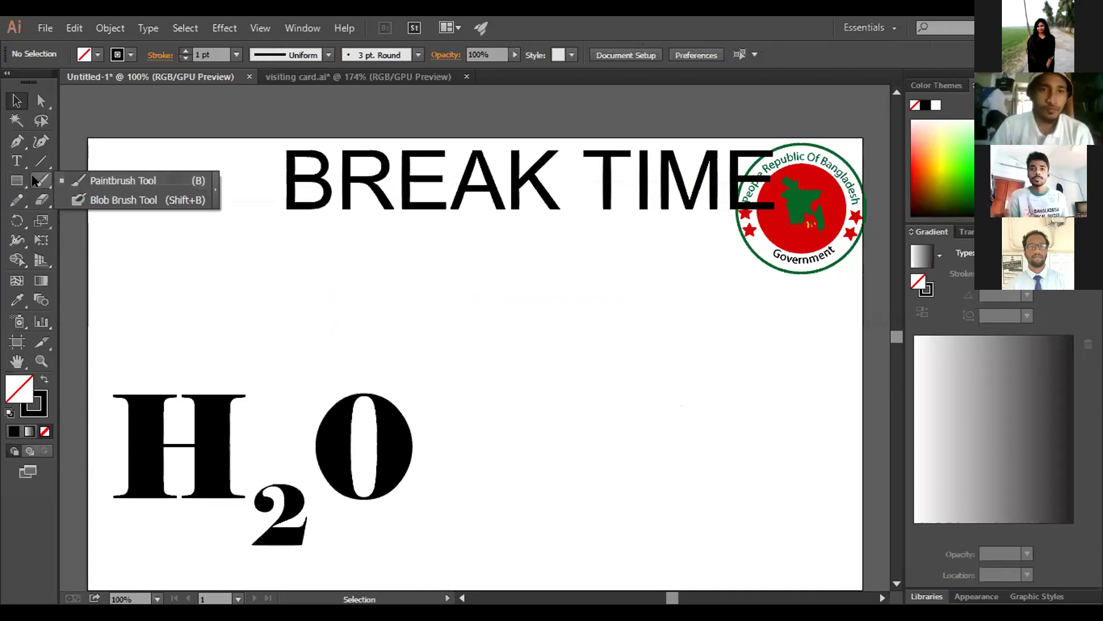
click(33, 182)
drag(521, 435, 568, 400)
drag(628, 352, 737, 304)
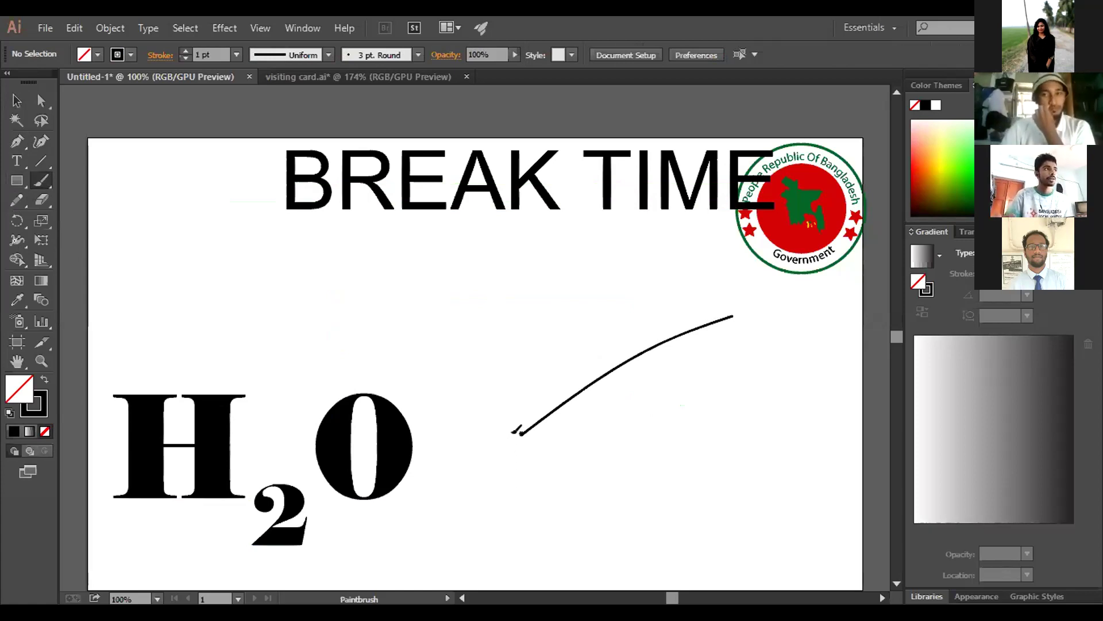
mouse_move(520, 429)
mouse_down()
mouse_move(630, 278)
mouse_move(768, 269)
mouse_move(536, 387)
mouse_move(701, 273)
mouse_up()
mouse_move(562, 450)
mouse_down()
mouse_move(430, 309)
mouse_move(268, 298)
mouse_up()
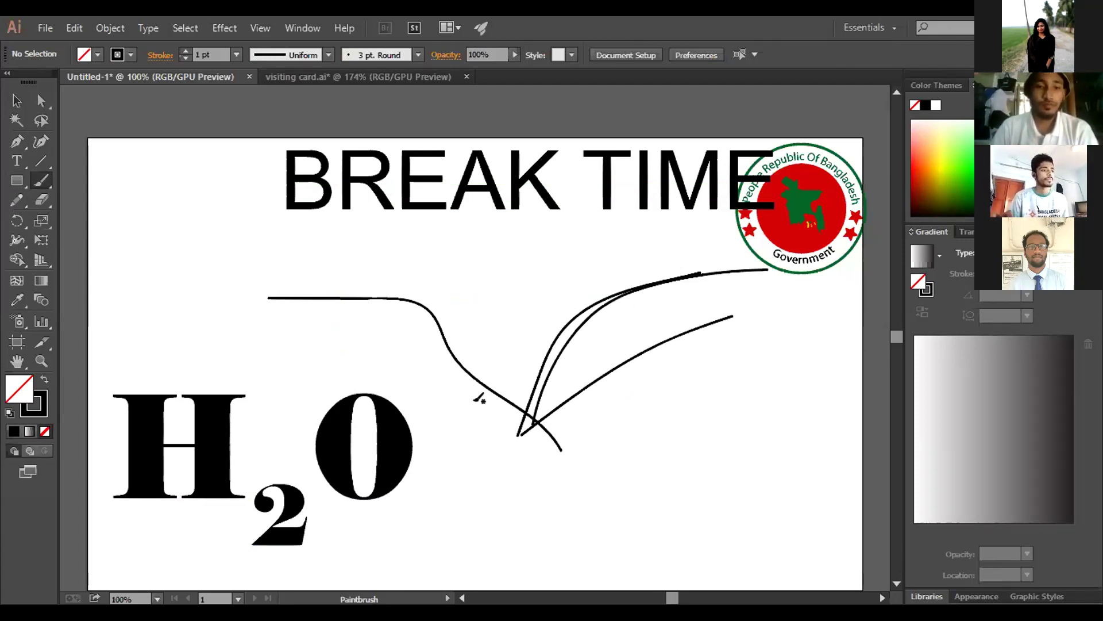
mouse_move(453, 450)
mouse_down()
mouse_move(531, 275)
mouse_move(693, 217)
mouse_up()
Choose a yellow fill and paint another Paintbrush stroke along the black curve above the H2O formula
click(98, 54)
click(67, 82)
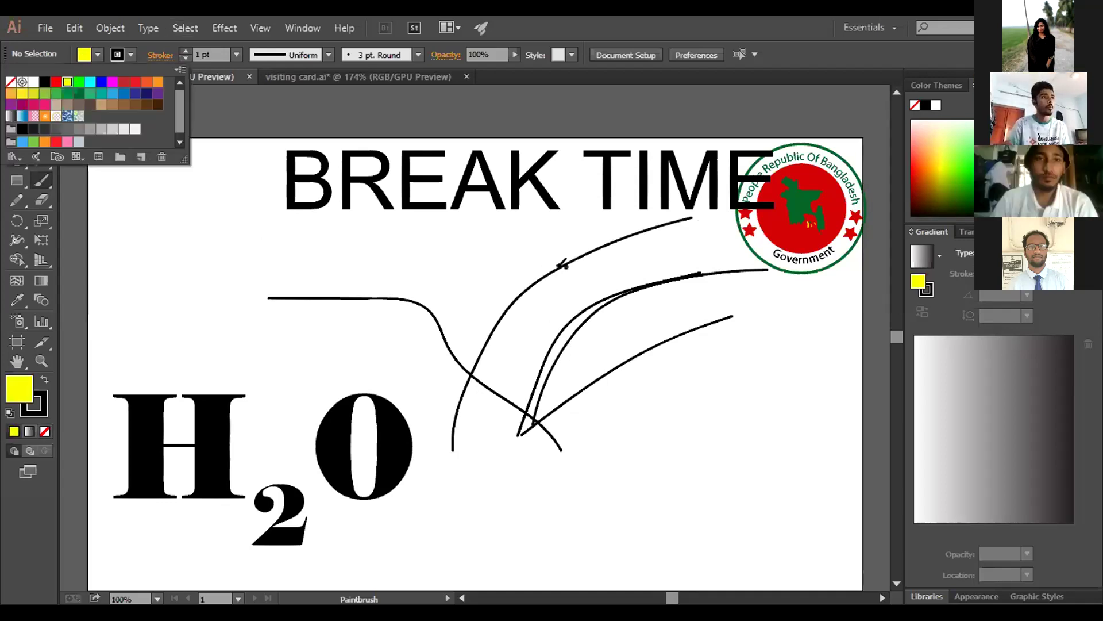
click(234, 300)
mouse_move(229, 311)
mouse_down()
mouse_move(359, 284)
mouse_move(569, 418)
mouse_up()
key(slash)
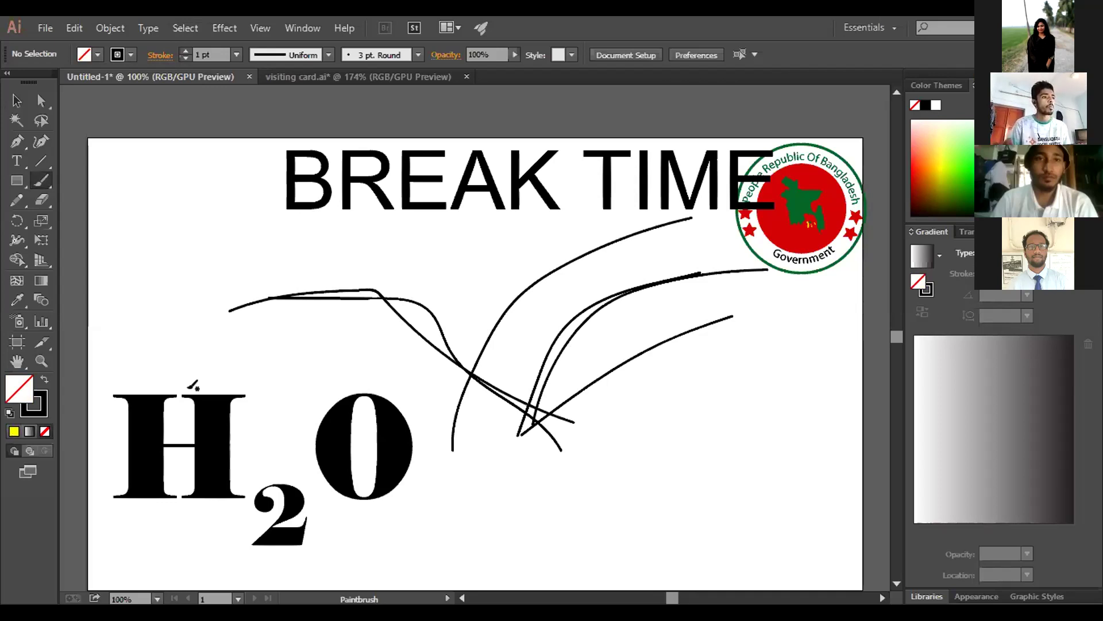
Set the stroke colour to red F22F2F and paint five Paintbrush strokes over and around the black curves
click(30, 411)
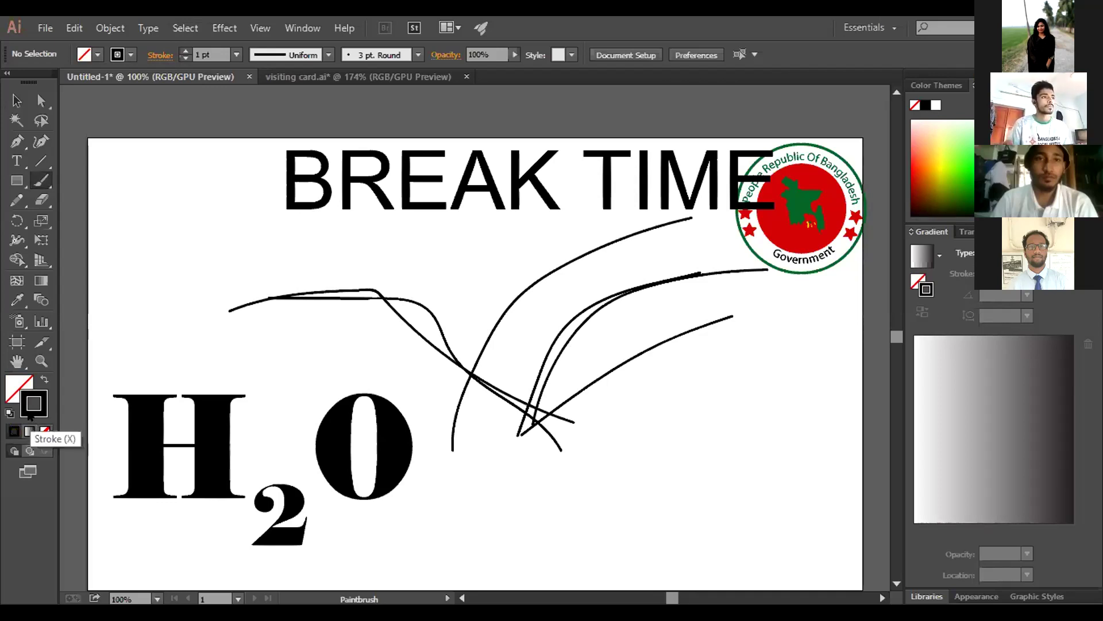
double_click(32, 405)
click(238, 290)
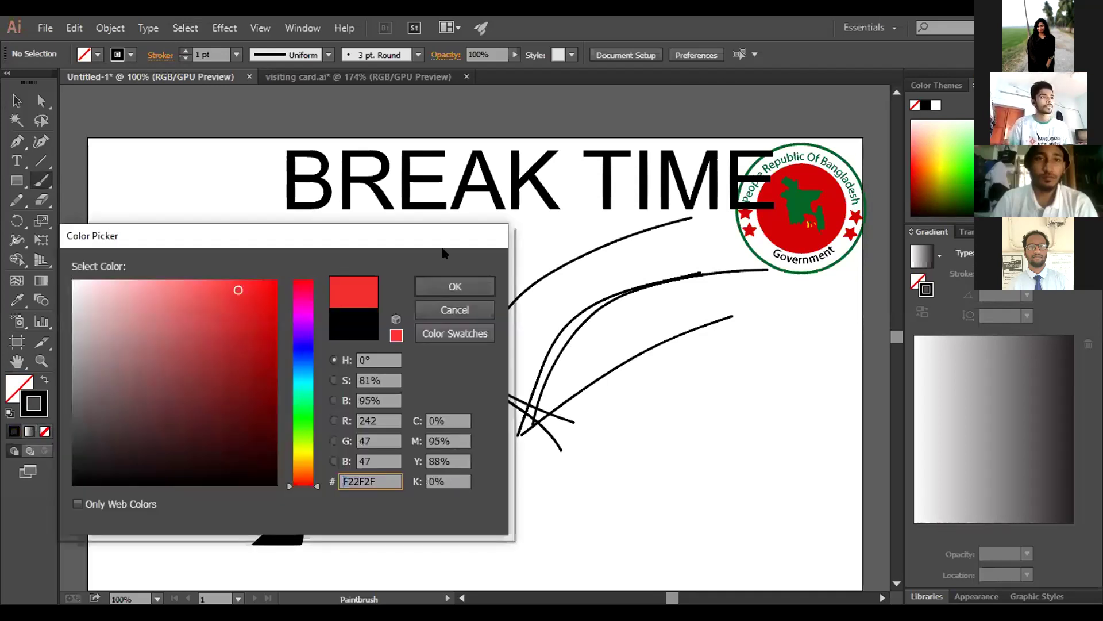
key(Return)
drag(583, 444, 741, 348)
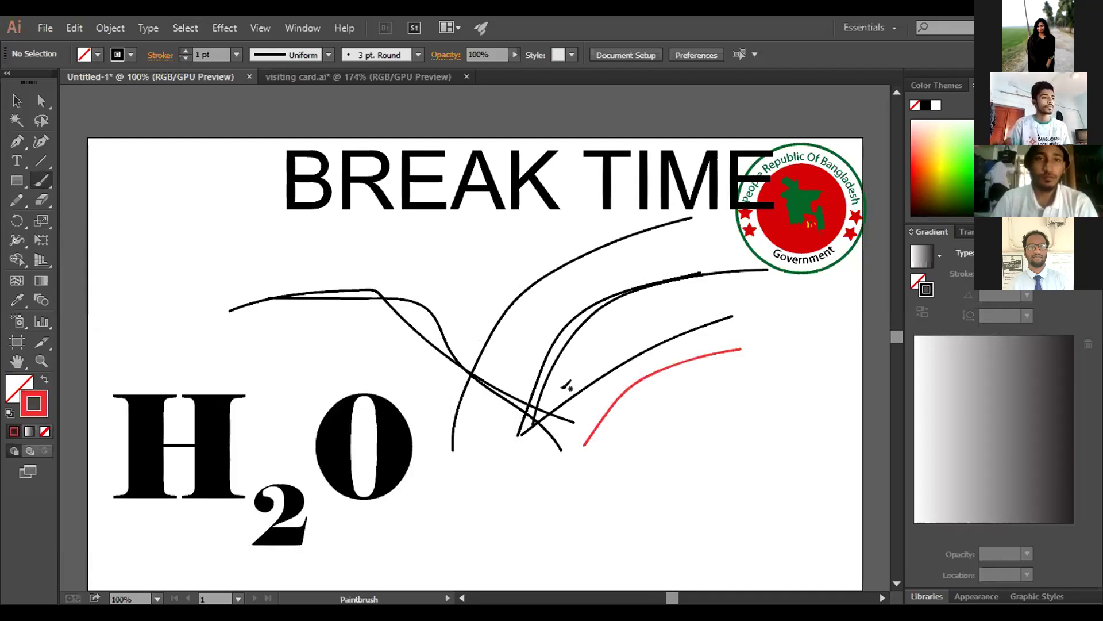
drag(526, 443, 734, 250)
drag(513, 489, 675, 257)
drag(371, 474, 530, 264)
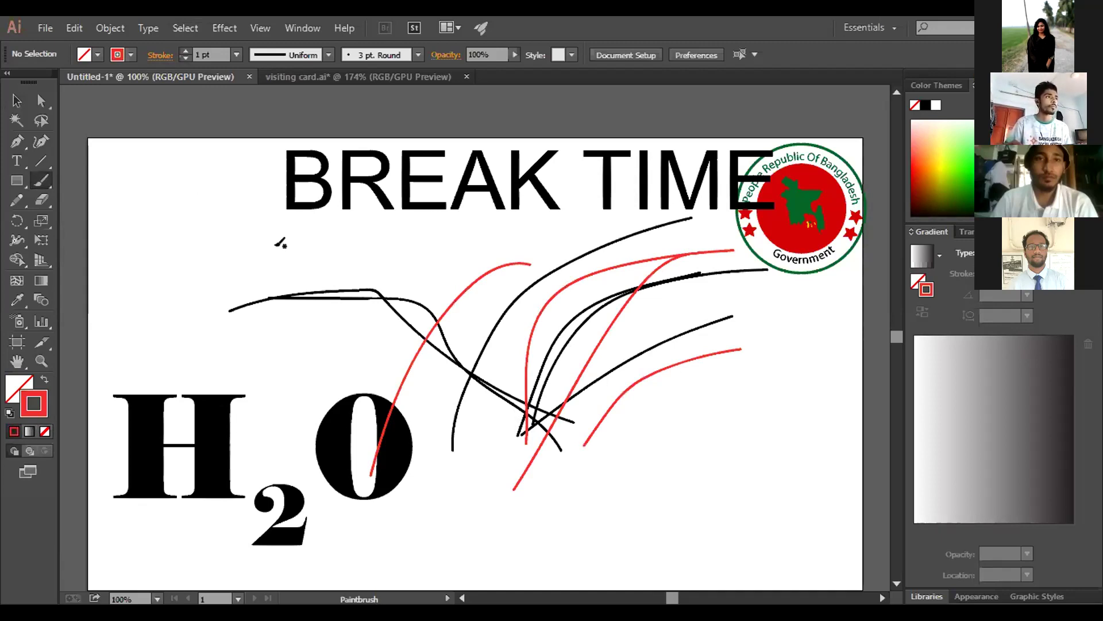
drag(289, 248, 306, 329)
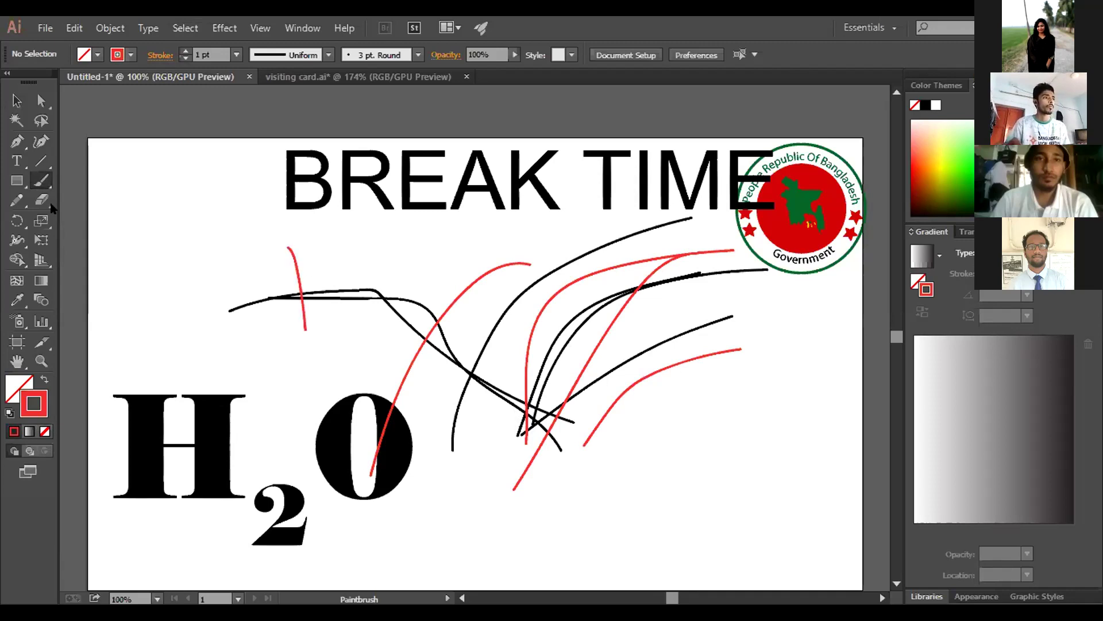
Scribble overlapping red loops above the H with the Blob Brush tool
drag(32, 181, 91, 201)
mouse_move(204, 320)
mouse_down()
mouse_move(192, 178)
mouse_move(187, 386)
mouse_move(174, 309)
mouse_move(185, 330)
mouse_up()
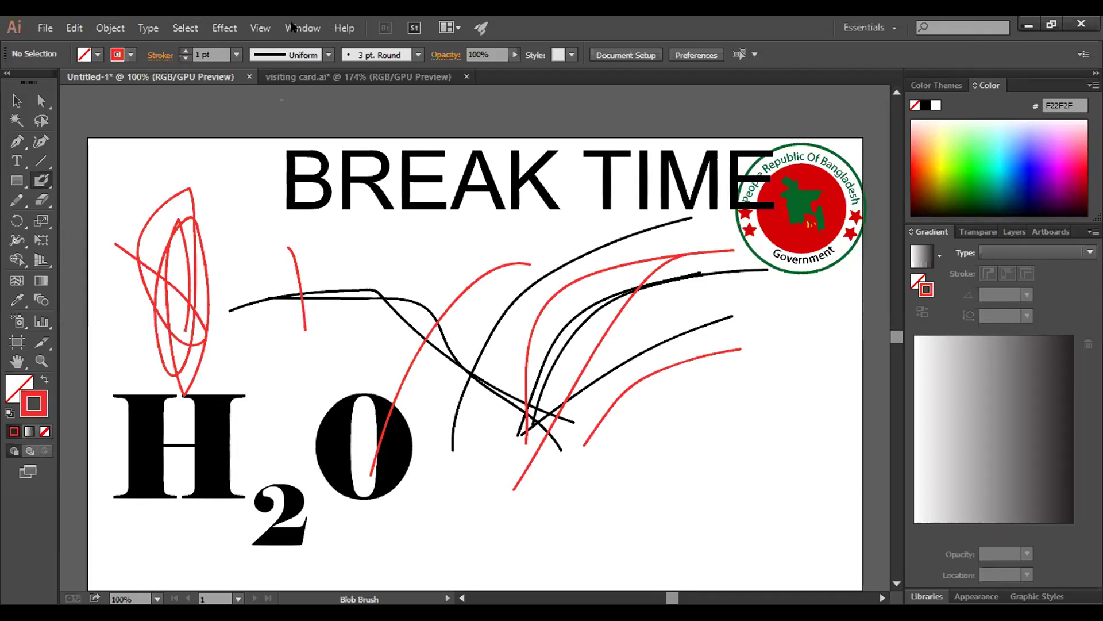
Show the Brushes panel, enlarge it to display all brushes, and select the 3.00 bristle brush
key(alt+w)
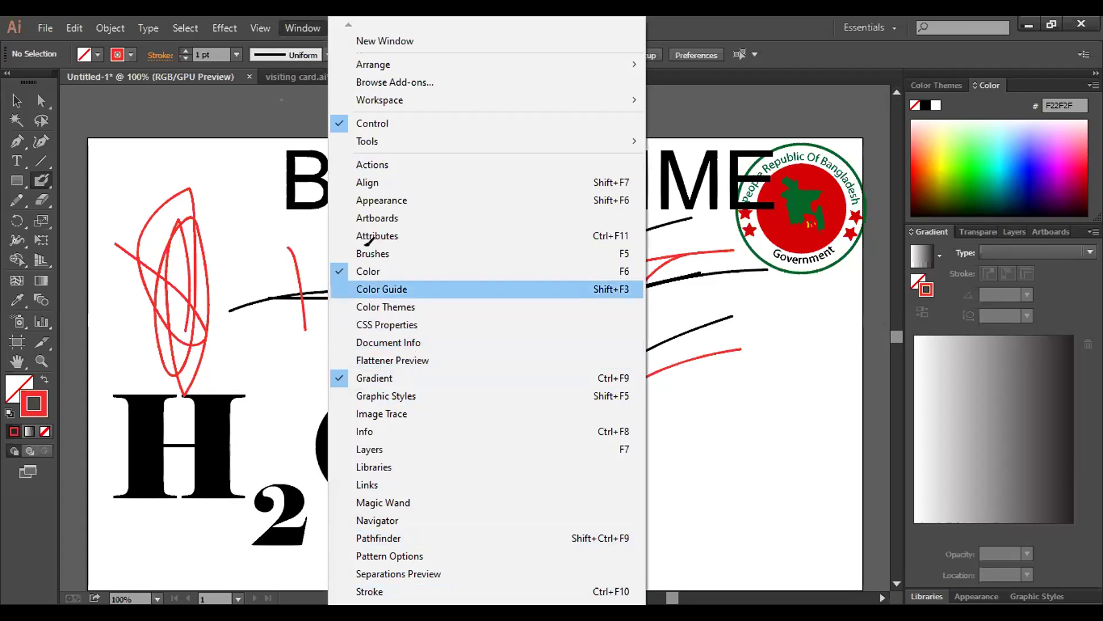
click(372, 254)
mouse_move(687, 148)
mouse_down()
mouse_move(759, 135)
mouse_move(780, 151)
mouse_up()
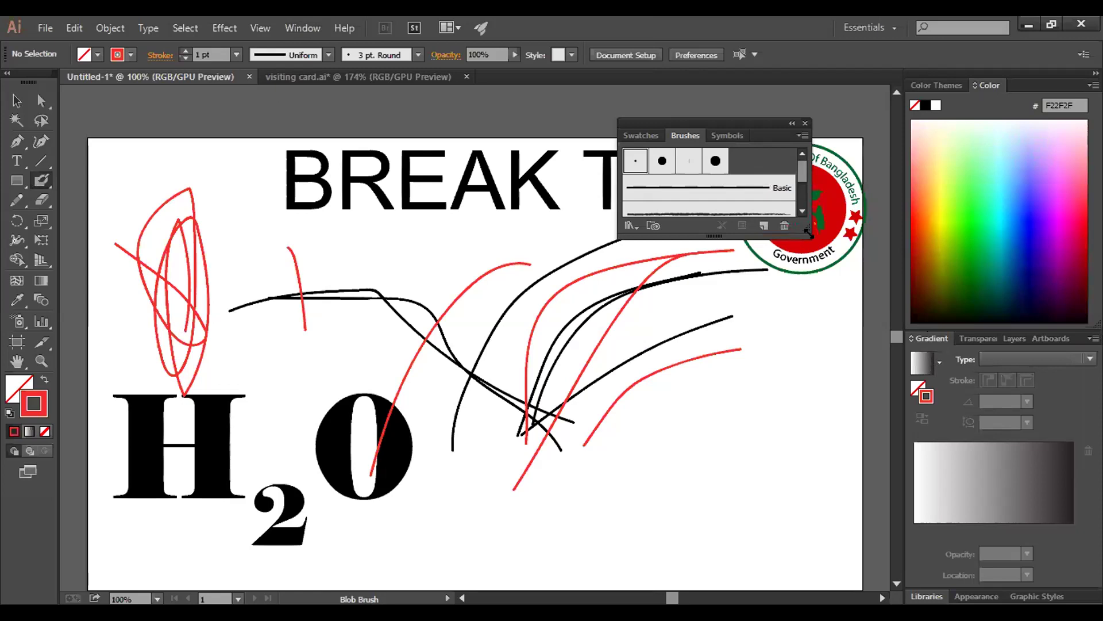
drag(807, 234, 1051, 352)
click(795, 236)
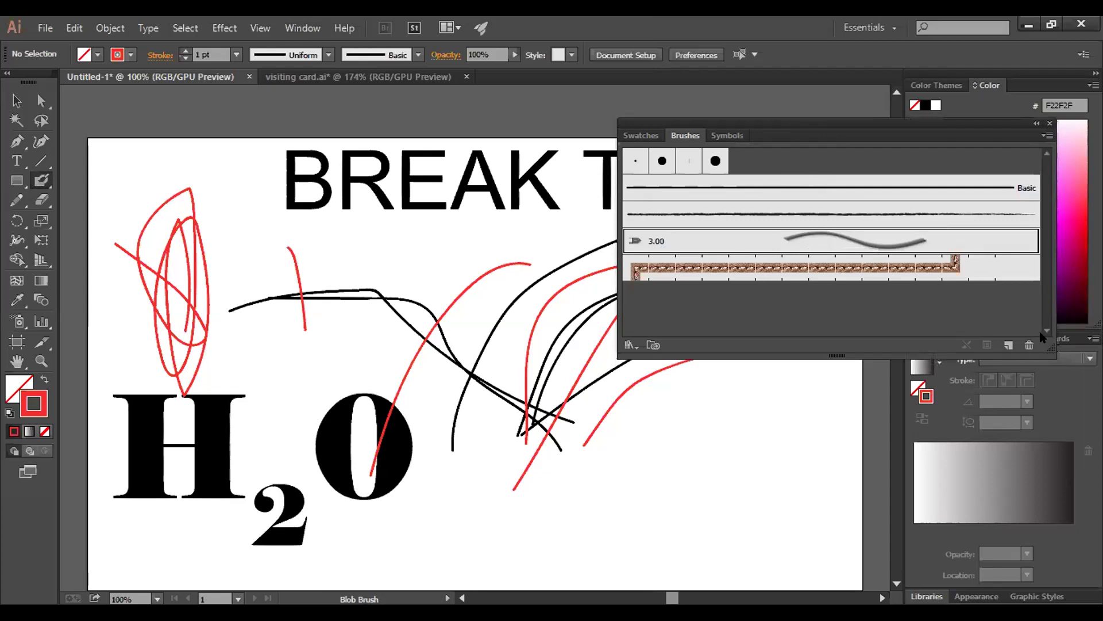
Load the Grunge brushes vector pack library and select its first brush
click(630, 344)
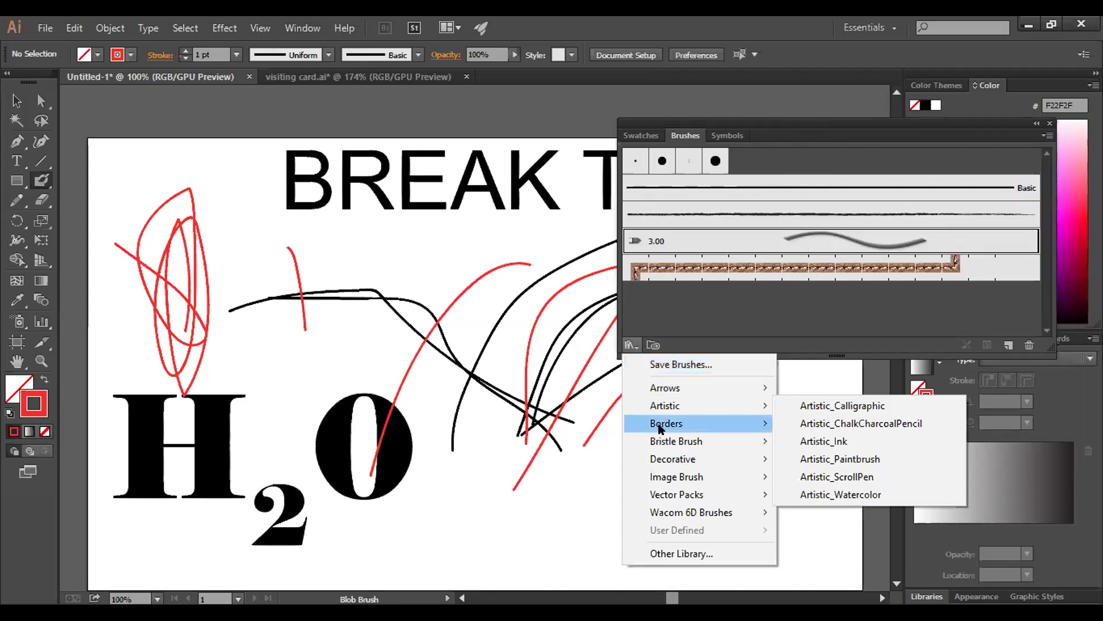
mouse_move(668, 442)
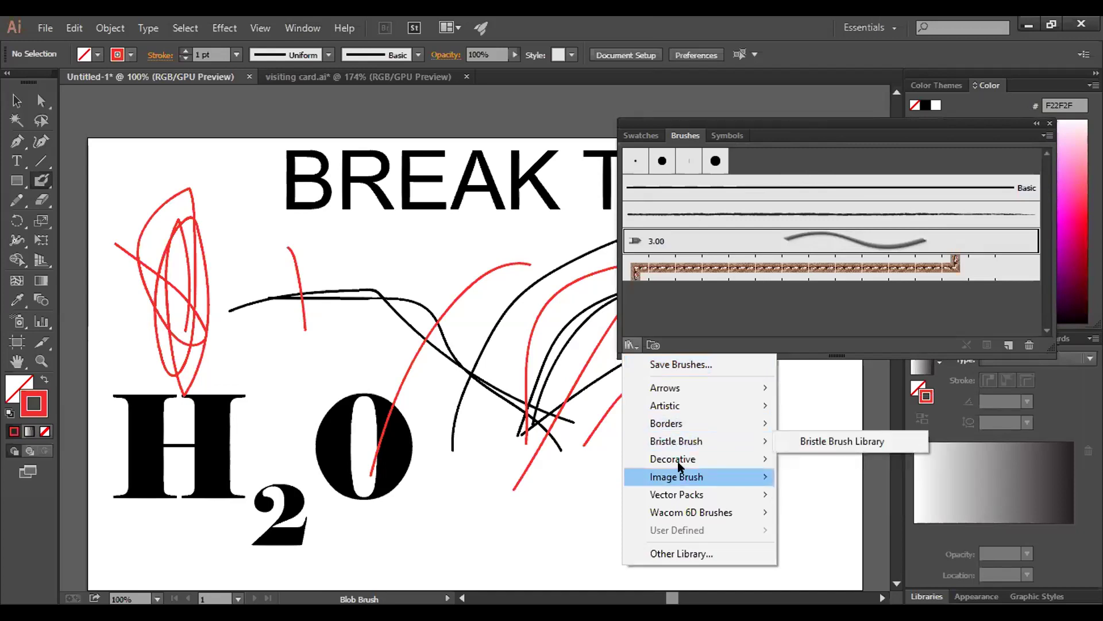
mouse_move(685, 480)
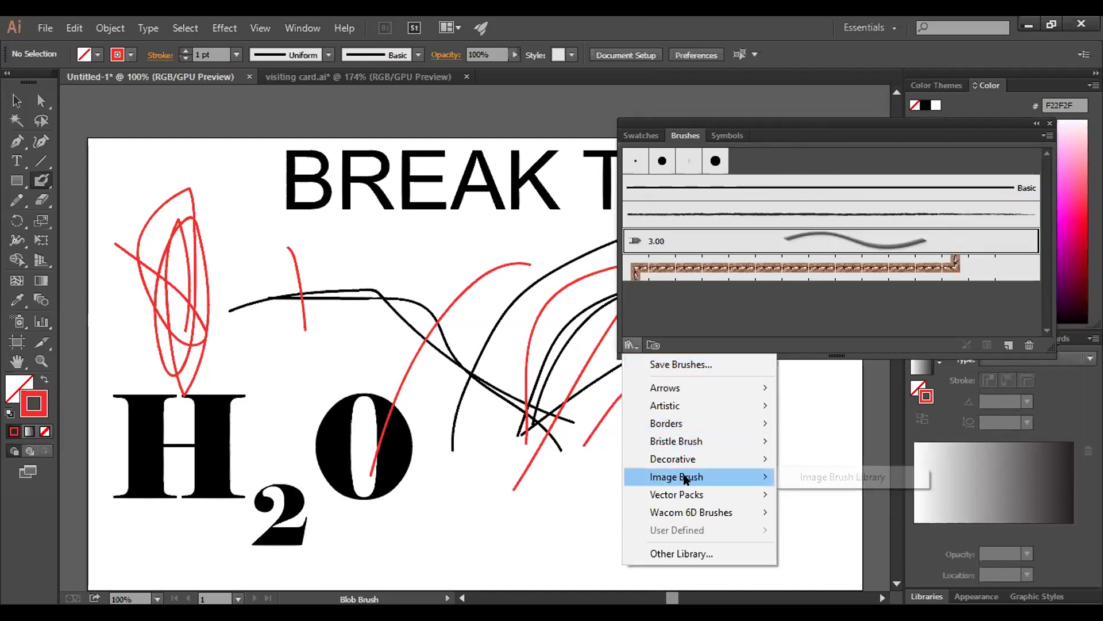
click(848, 492)
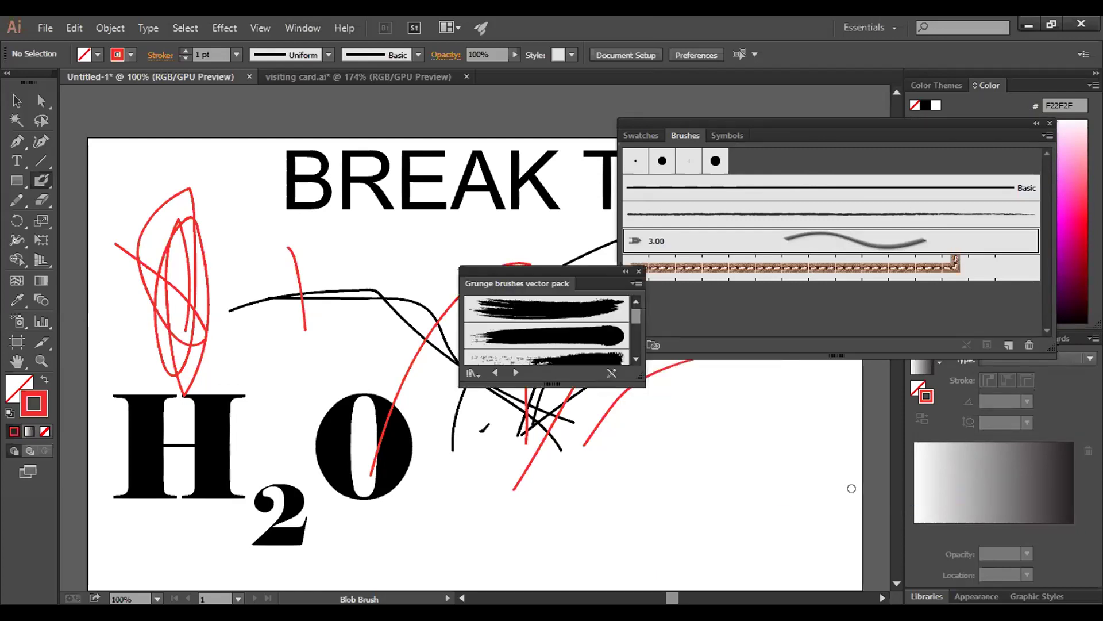
click(546, 308)
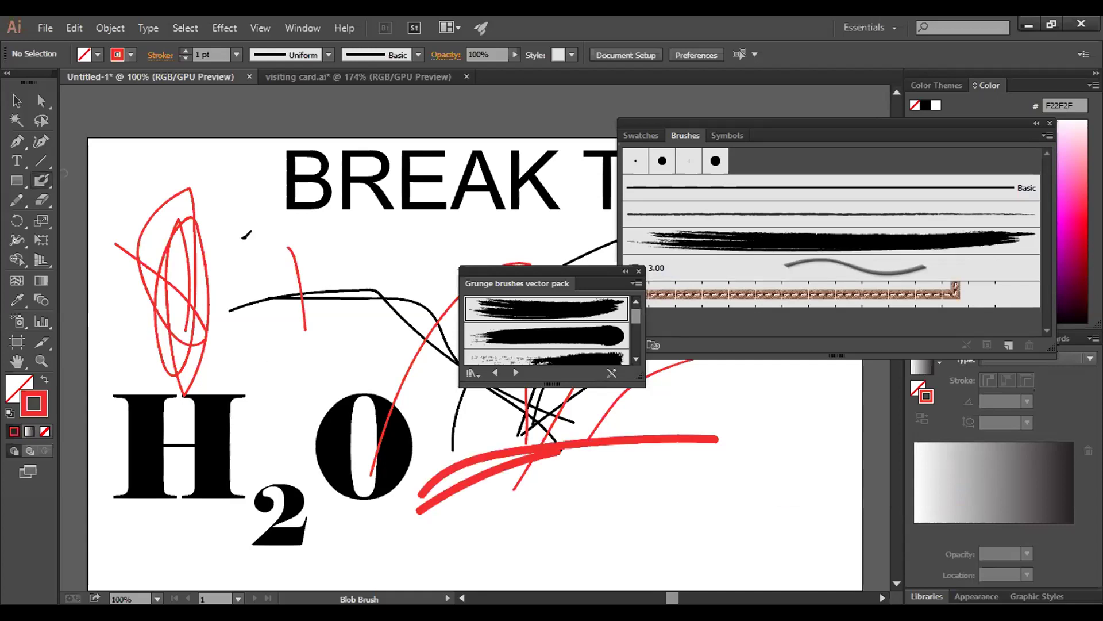
Paint two red grunge strokes with the Paintbrush tool in the area between "BREAK TIME" and the H of H2O
key(b)
drag(258, 368, 416, 253)
drag(161, 311, 382, 233)
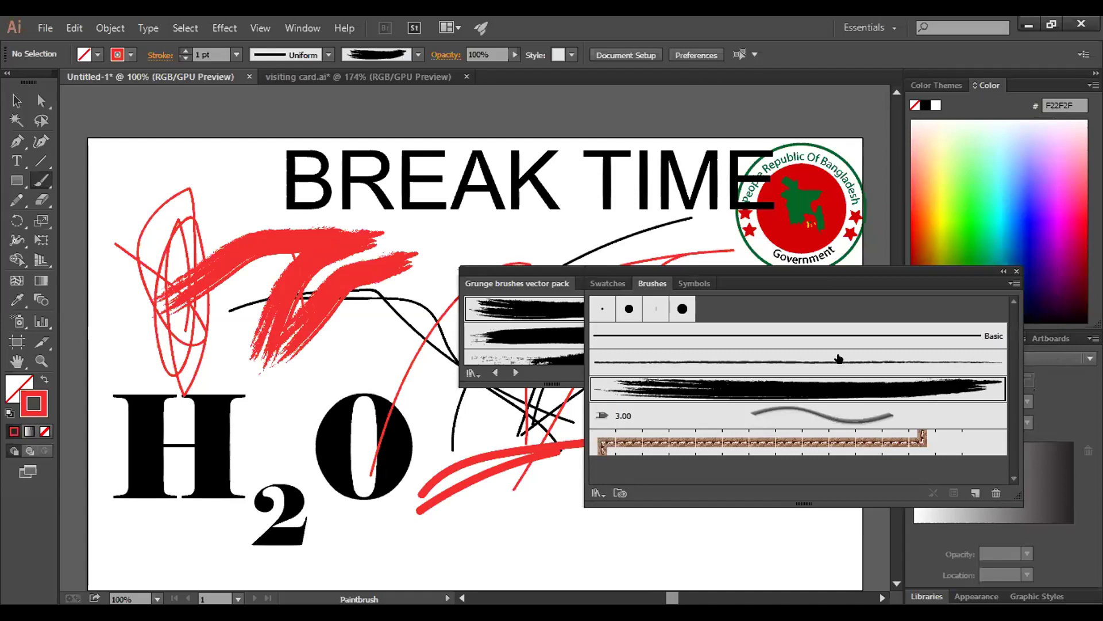
Select the Leather Seam brush and create a new 960 x 560 px document with the Web profile
click(841, 415)
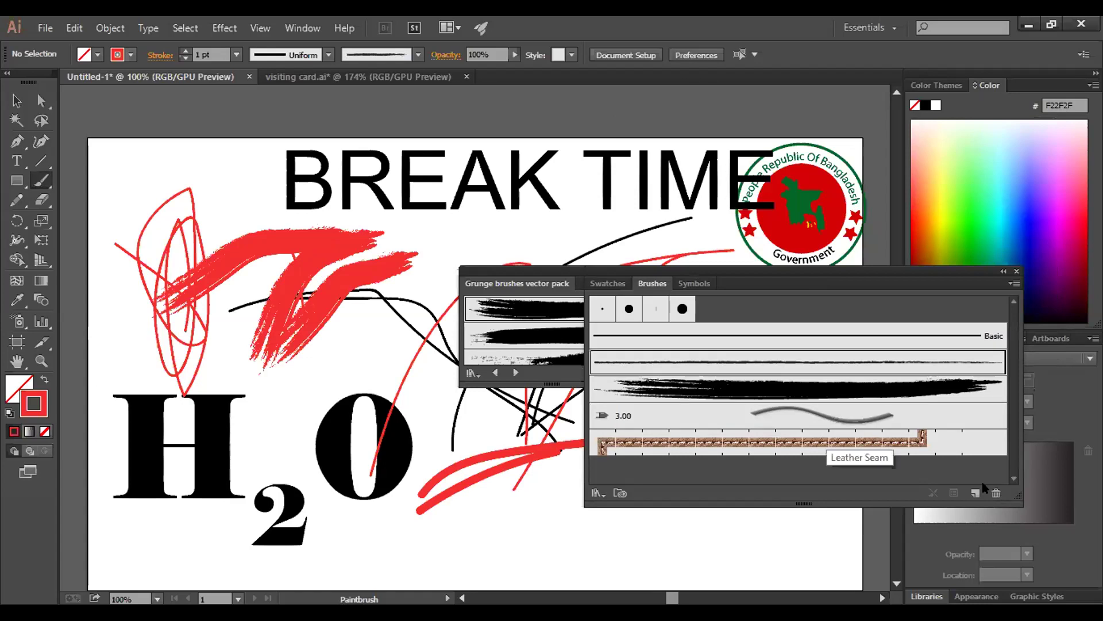
click(618, 444)
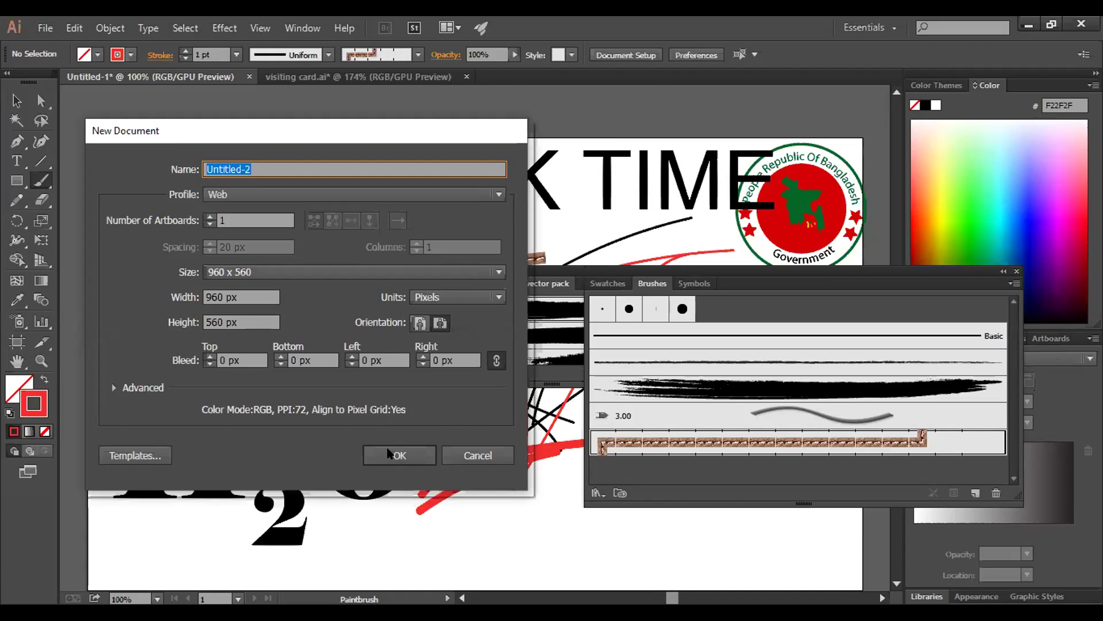
key(Return)
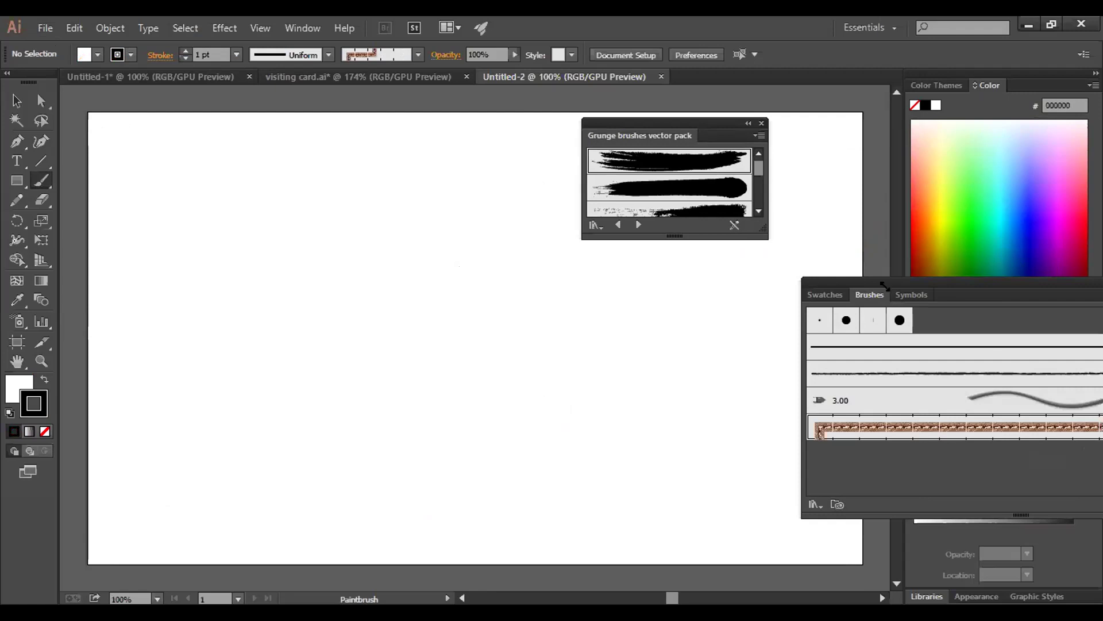
Enlarge the Grunge brushes library and paint a short curved Leather Seam stroke in the artboard's upper-left area
drag(885, 286, 1057, 385)
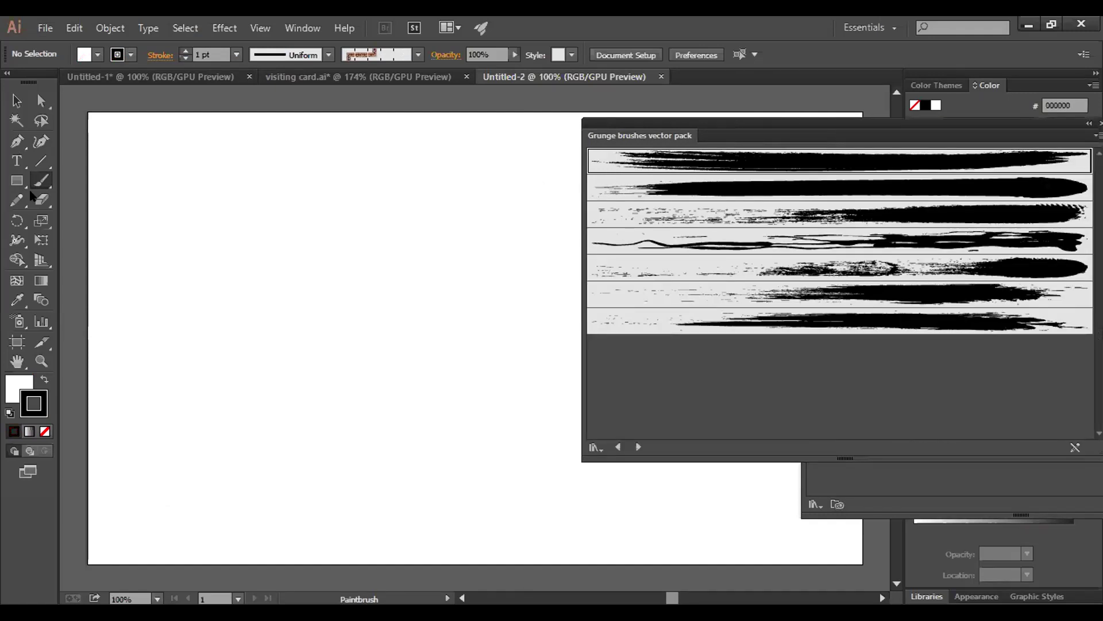
click(42, 185)
drag(149, 286, 259, 222)
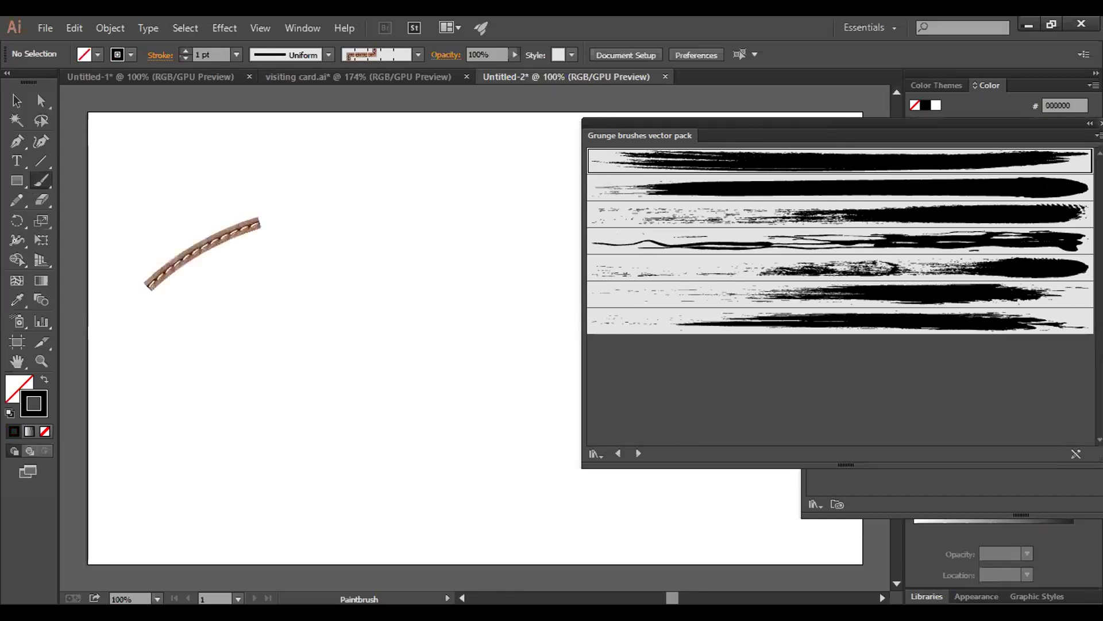
Close the Grunge brushes library and the Brushes panel, and undo the Leather Seam stroke
click(1100, 123)
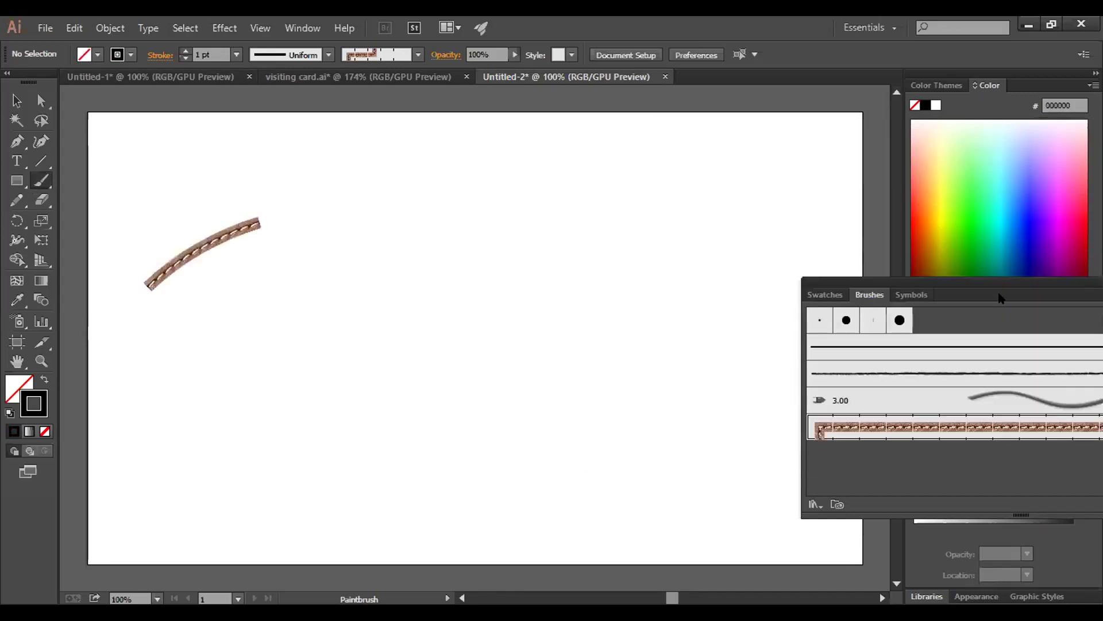
mouse_move(1026, 324)
mouse_down()
mouse_move(908, 330)
mouse_move(936, 328)
mouse_move(800, 318)
mouse_up()
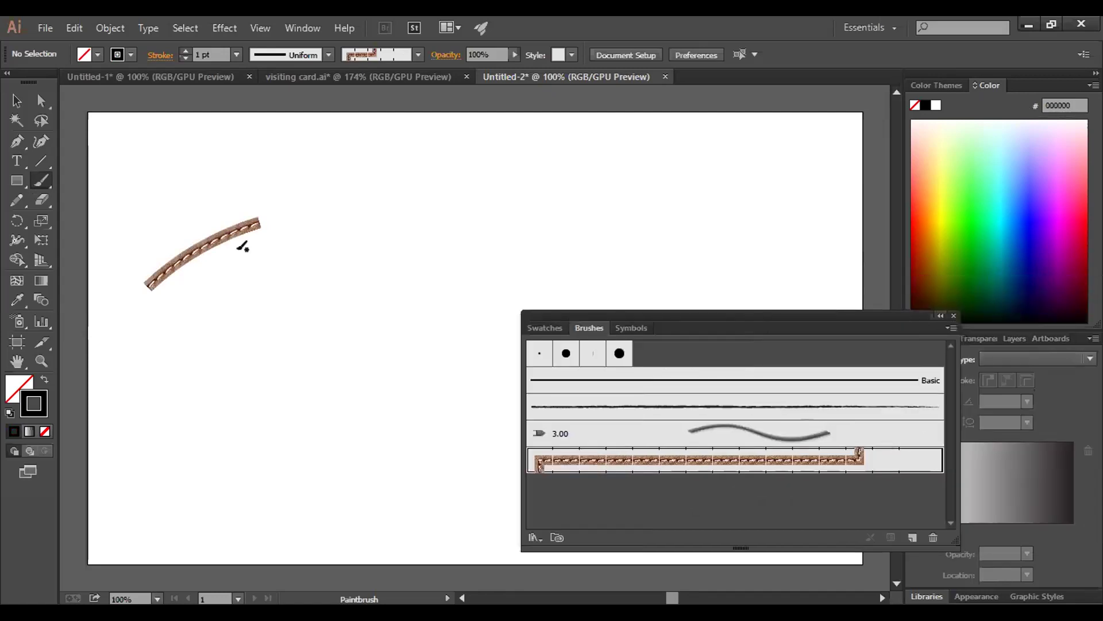
key(F5)
key(v)
key(ctrl+z)
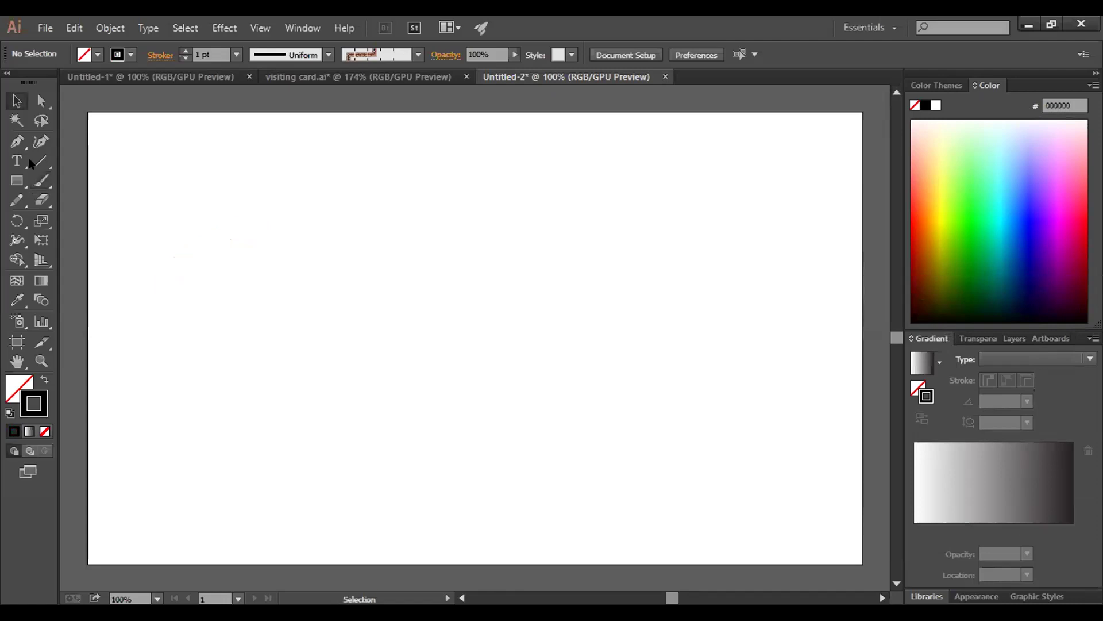
Activate the Paintbrush tool, reopen the Brushes panel and select the 10 pt. Round brush
click(41, 180)
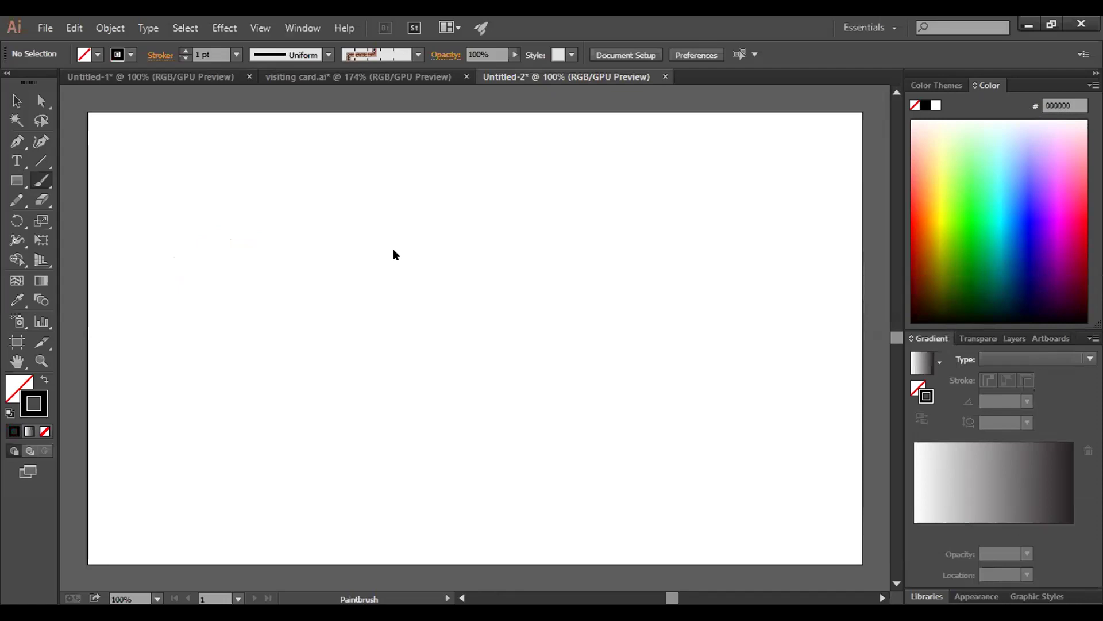
key(alt+w)
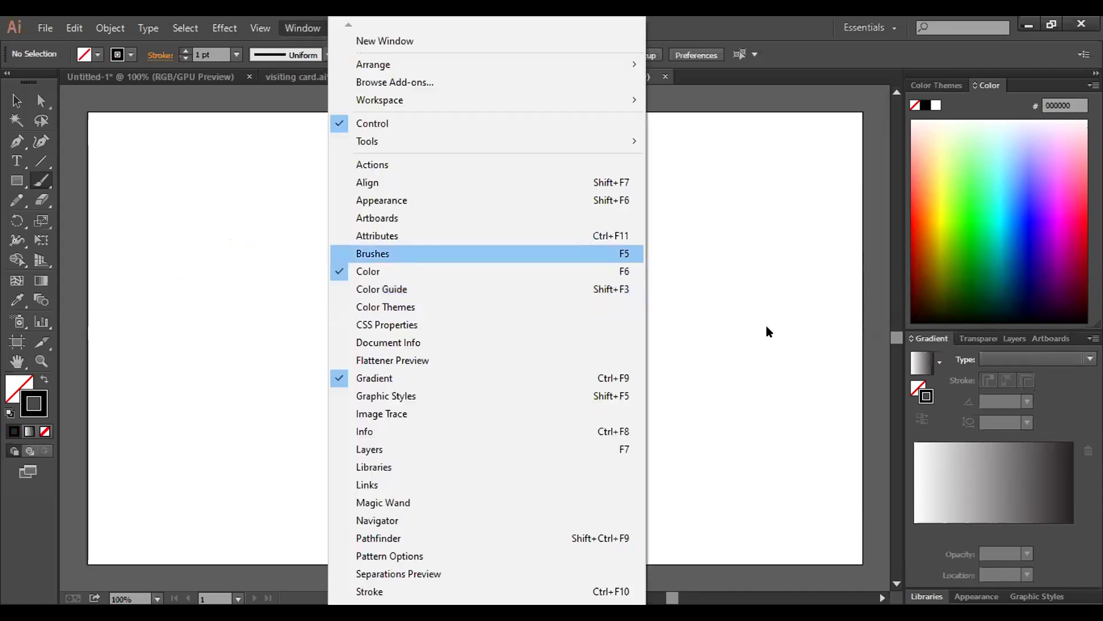
key(Return)
drag(715, 316, 763, 131)
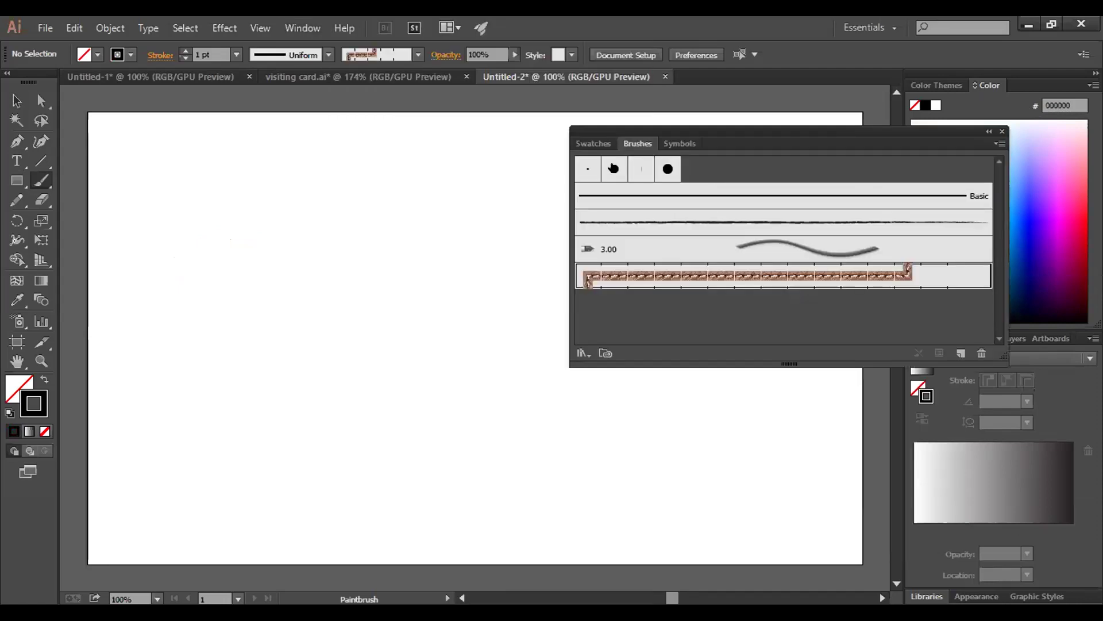
click(618, 168)
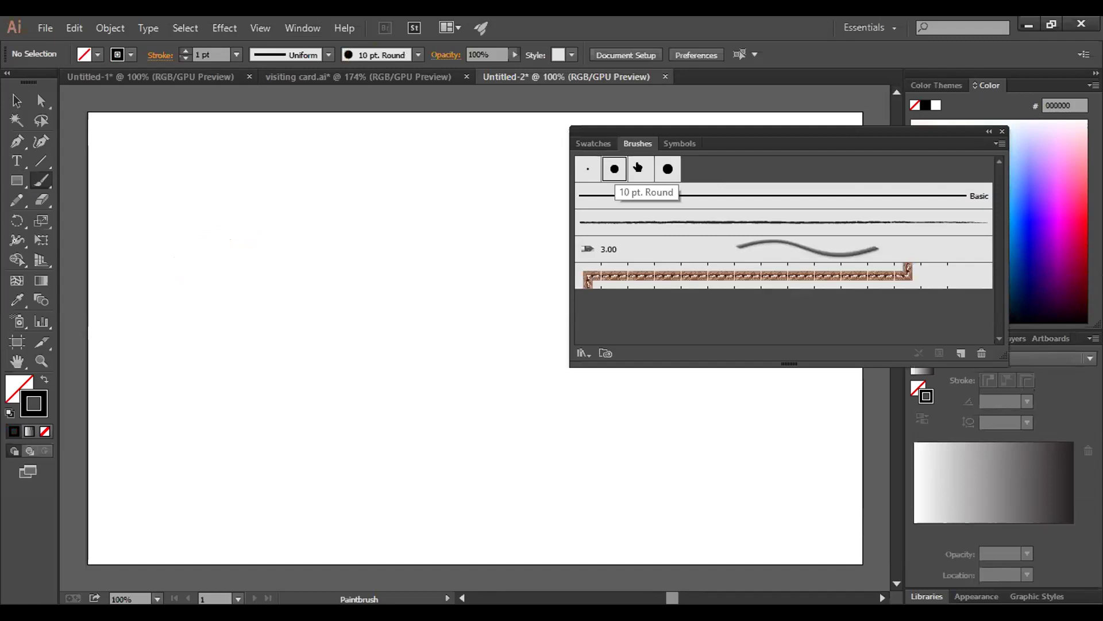
click(638, 167)
click(615, 168)
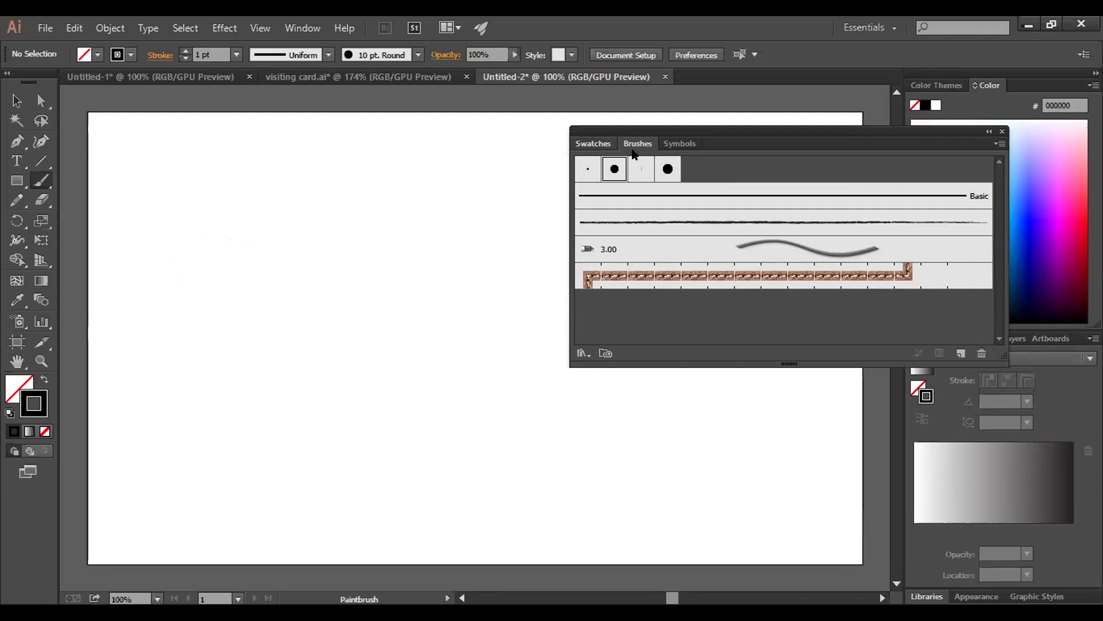
Set the stroke colour to the orange F15A24 swatch and select the 3.00 bristle brush
click(593, 144)
click(637, 144)
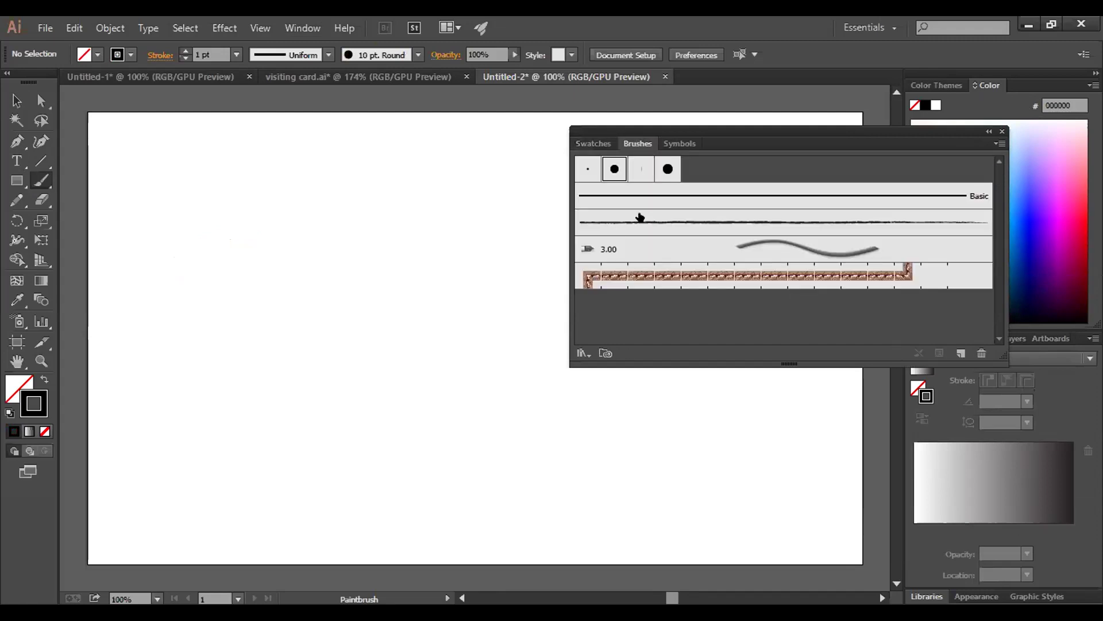
click(593, 144)
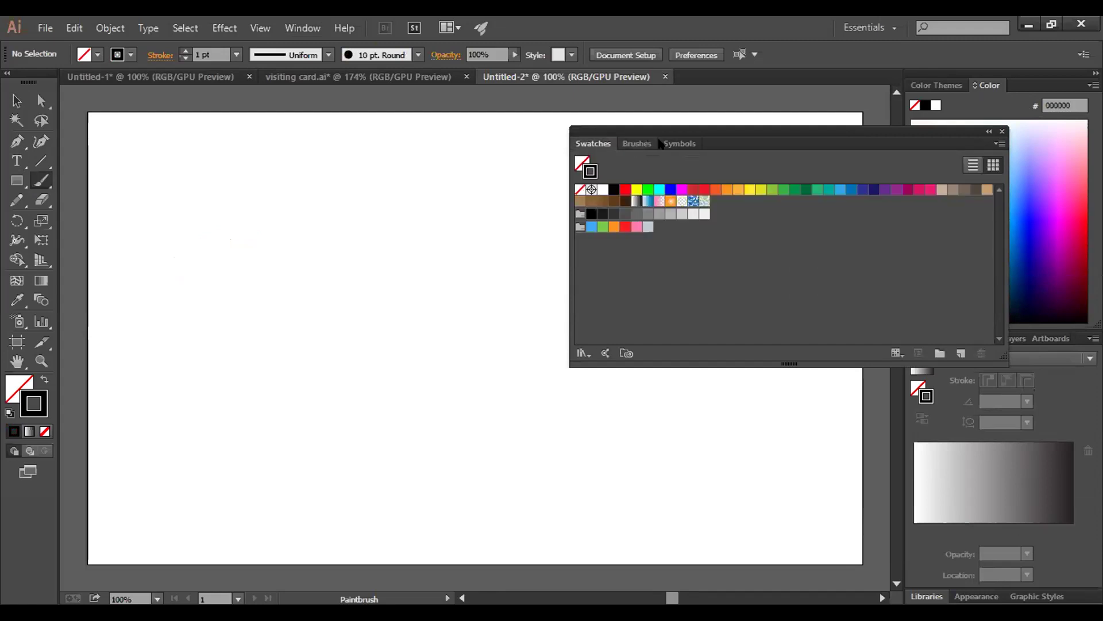
click(716, 189)
click(674, 145)
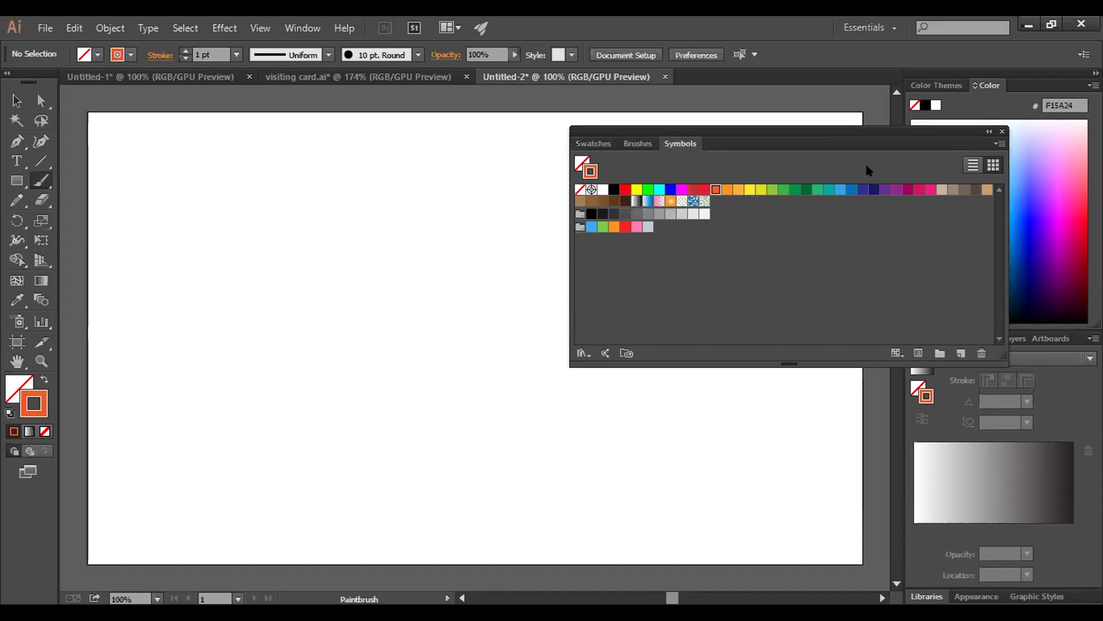
click(635, 144)
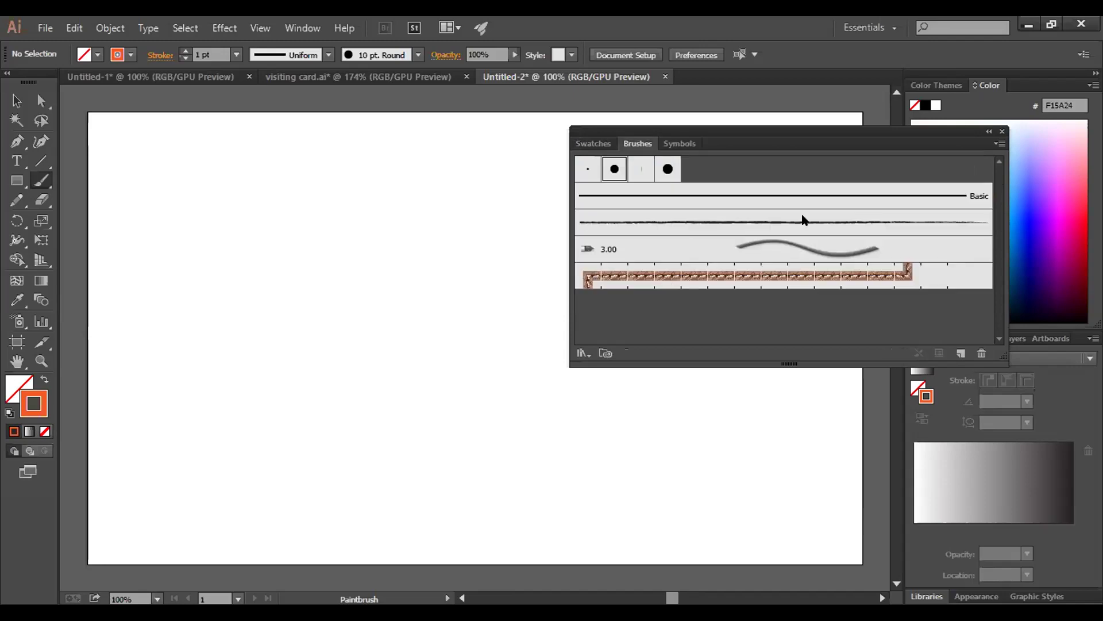
click(763, 245)
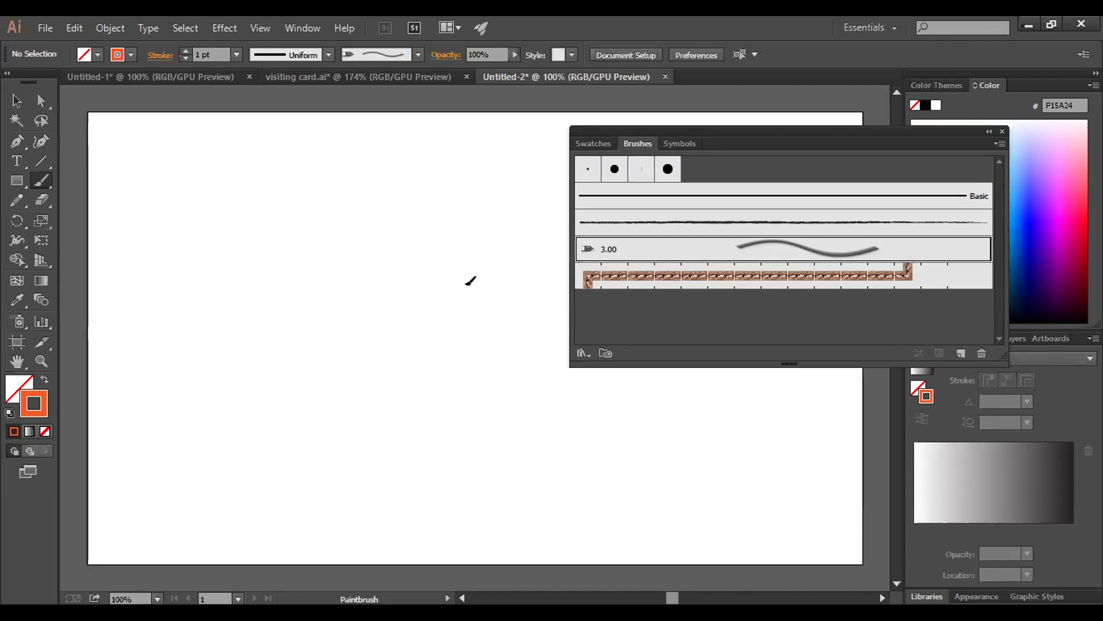
Load the Grunge brushes vector pack and paint three diagonal orange strokes with its third brush around the orange arc
click(581, 354)
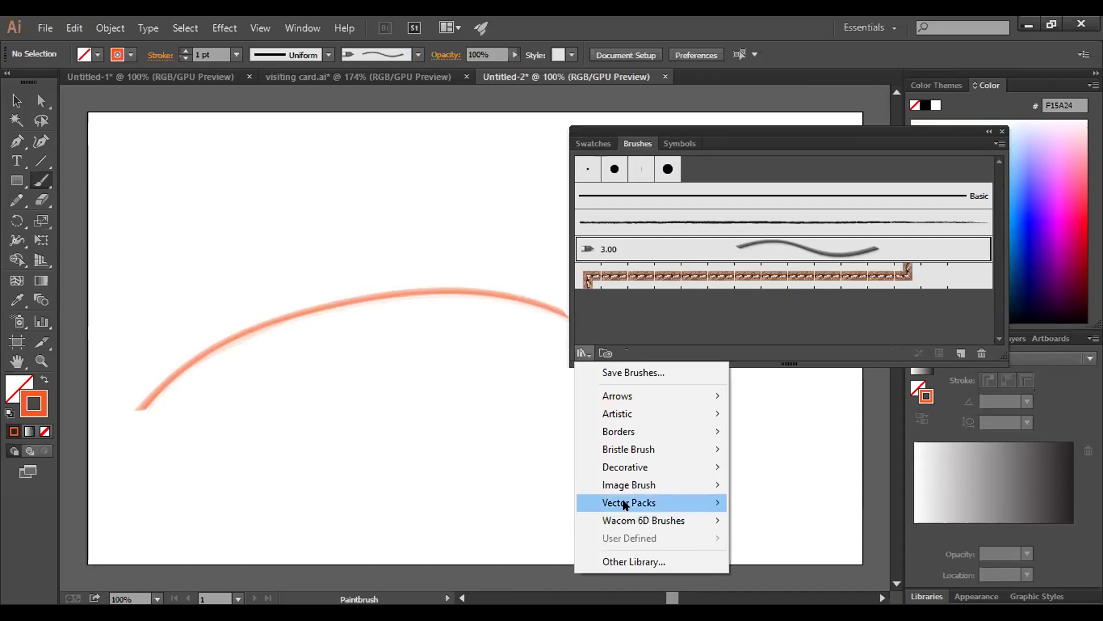
mouse_move(615, 503)
click(773, 502)
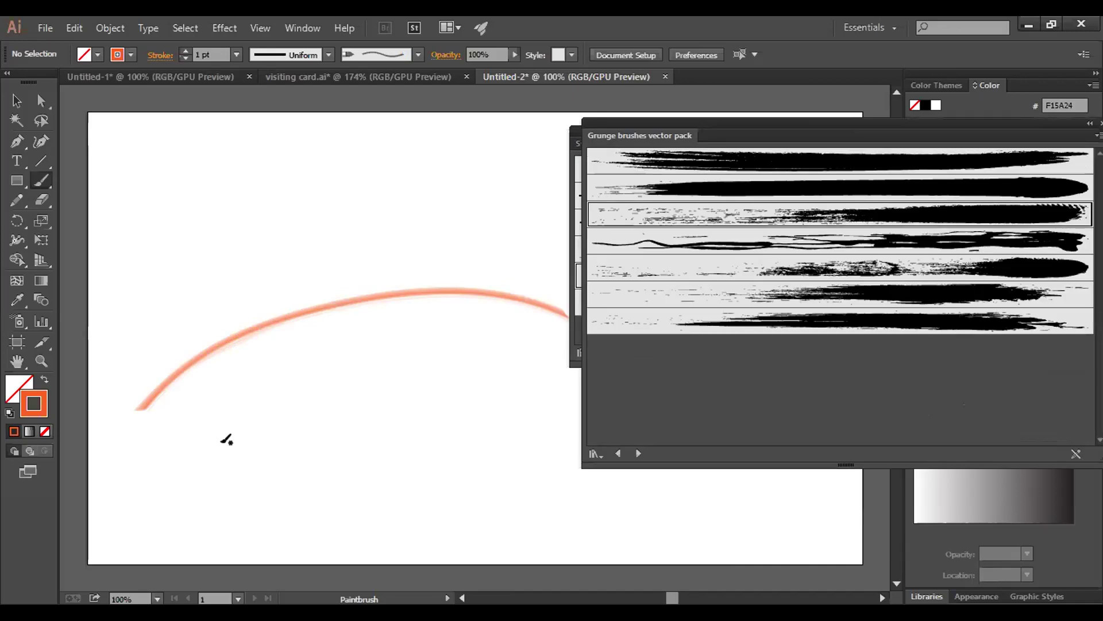
drag(214, 438, 467, 193)
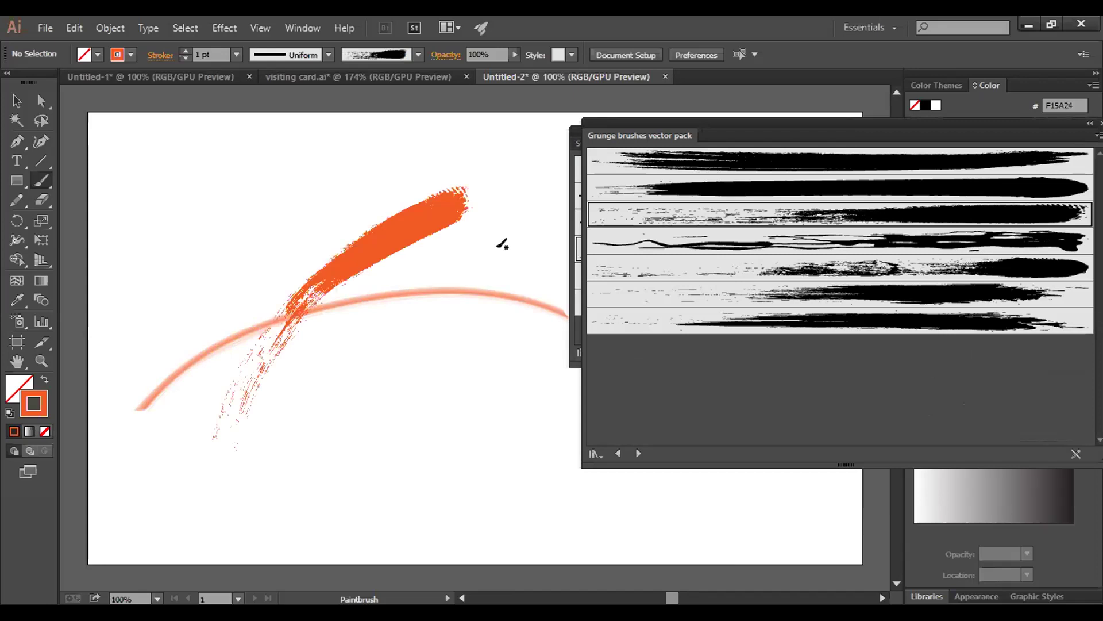
drag(499, 247, 362, 415)
drag(197, 293, 422, 172)
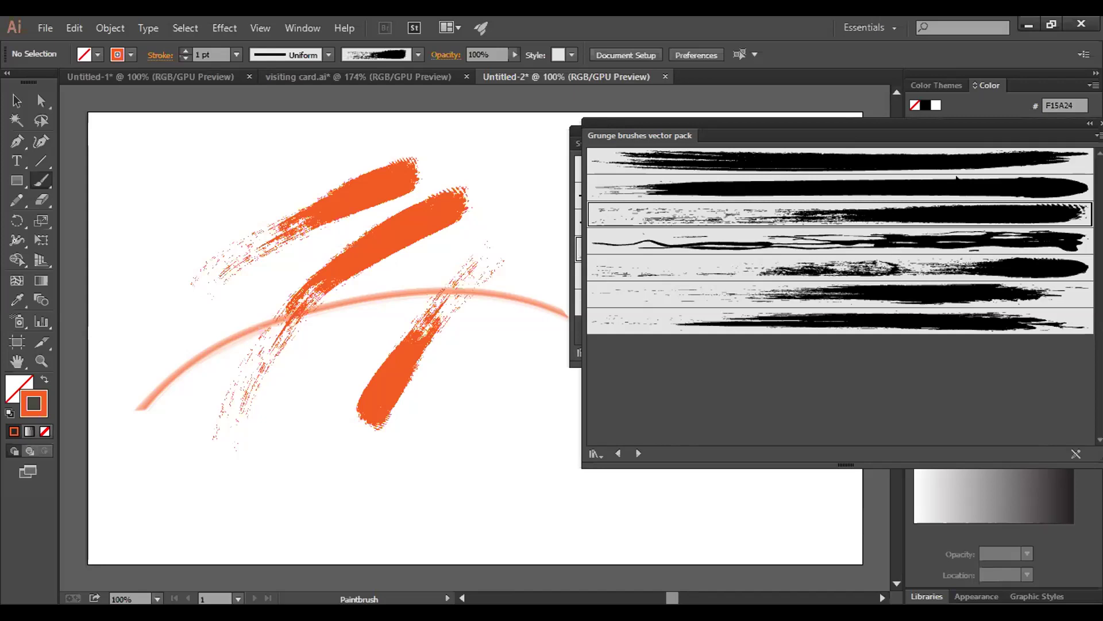
Load the Bristle Brush Library and paint a curved orange stroke below the arc with the 6.00 brush
drag(640, 135, 516, 192)
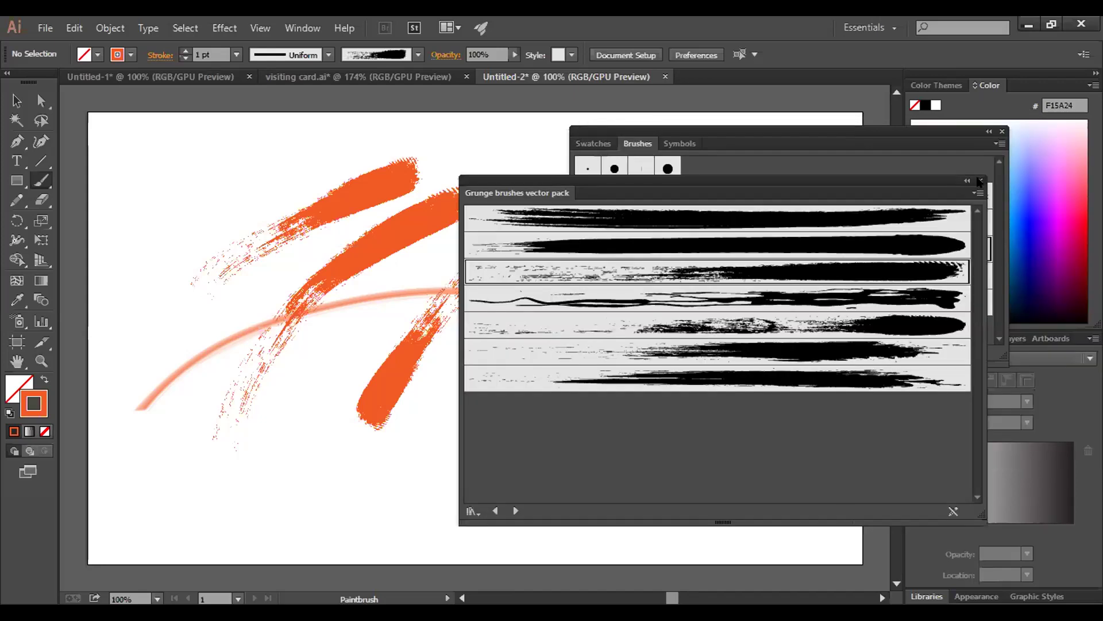
click(472, 511)
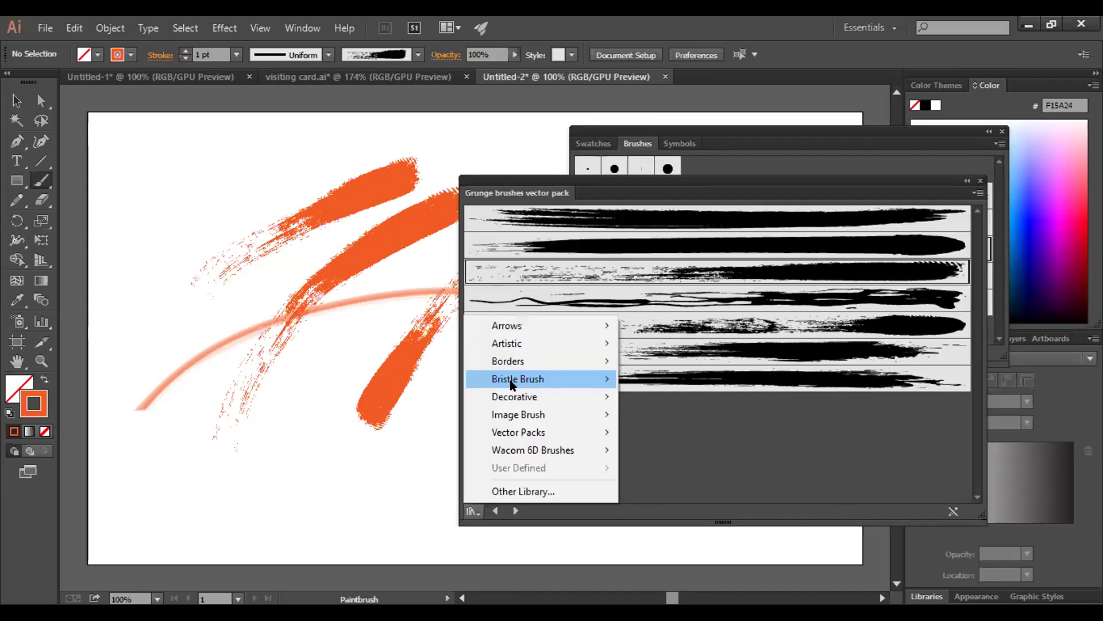
mouse_move(513, 379)
click(634, 375)
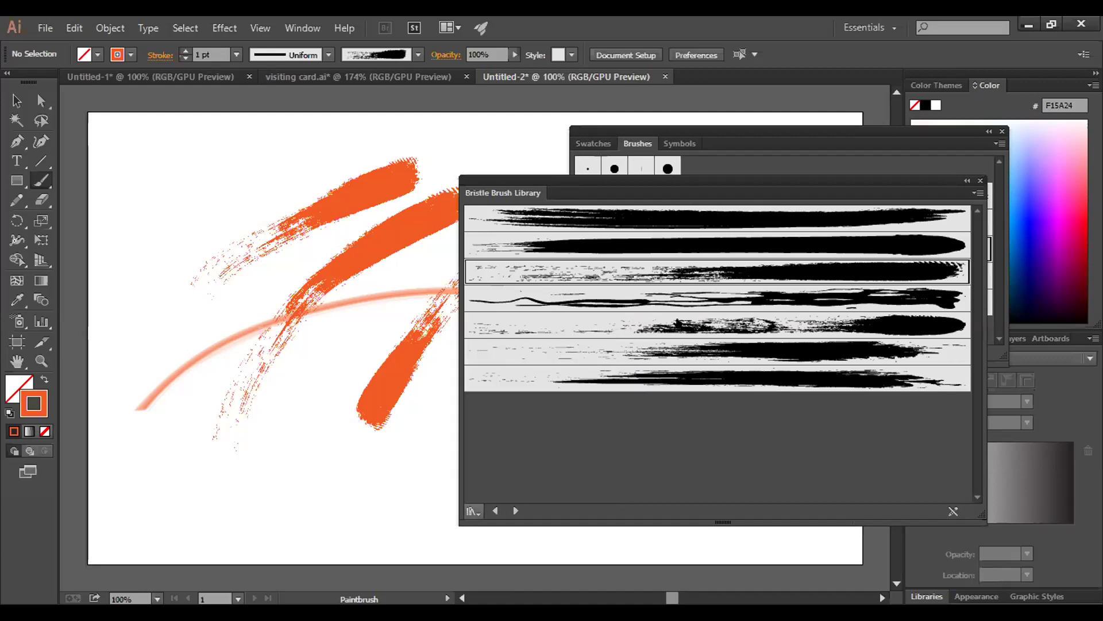
click(565, 389)
drag(237, 494, 460, 396)
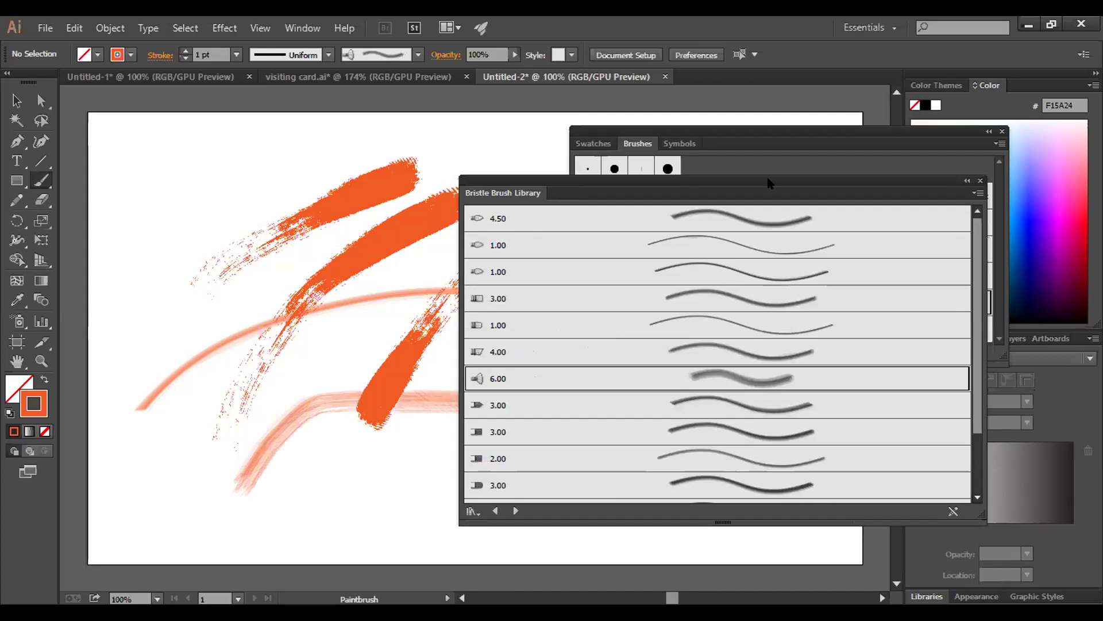
Paint a long stroke low on the artboard with the 6.00 bristle brush and a rising curve with the 4.50 brush, and dismiss the brush panels
drag(500, 192, 760, 229)
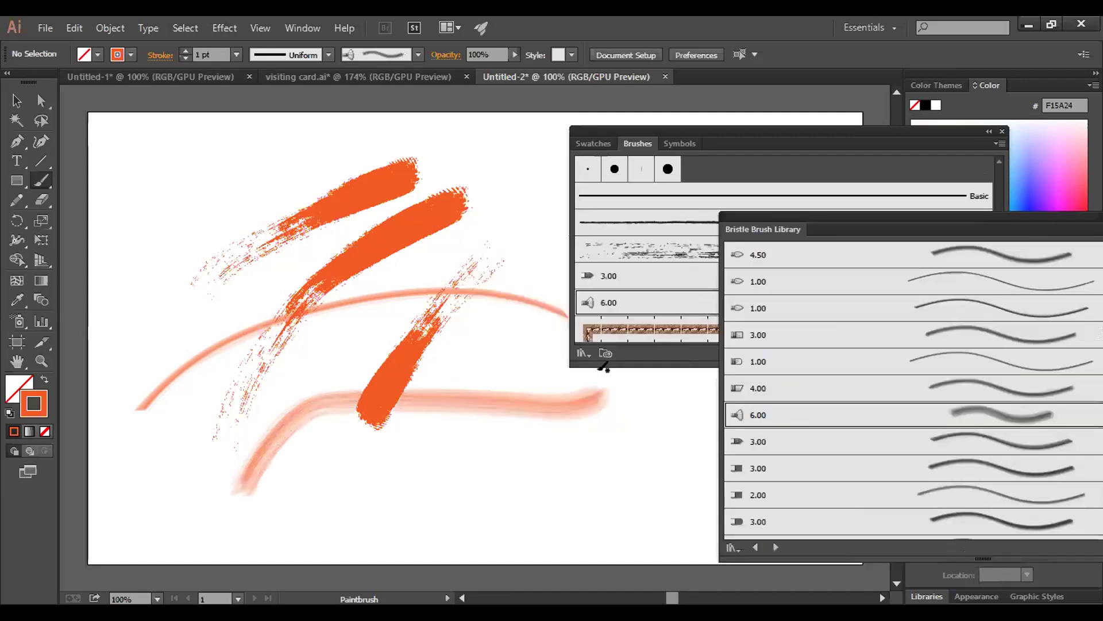
drag(325, 526, 747, 464)
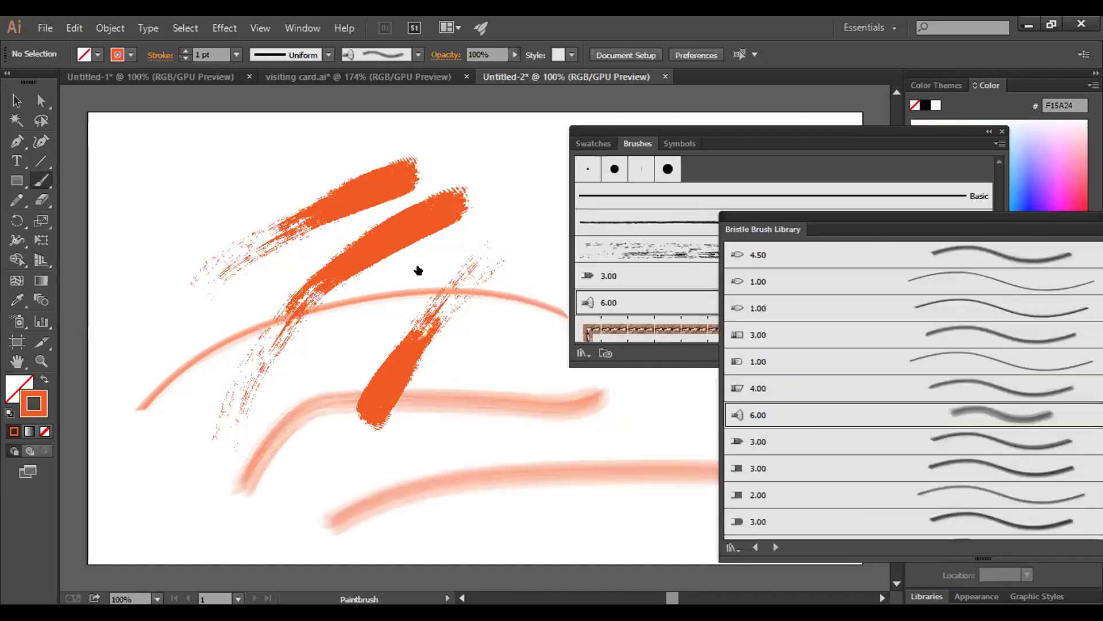
drag(197, 394, 549, 256)
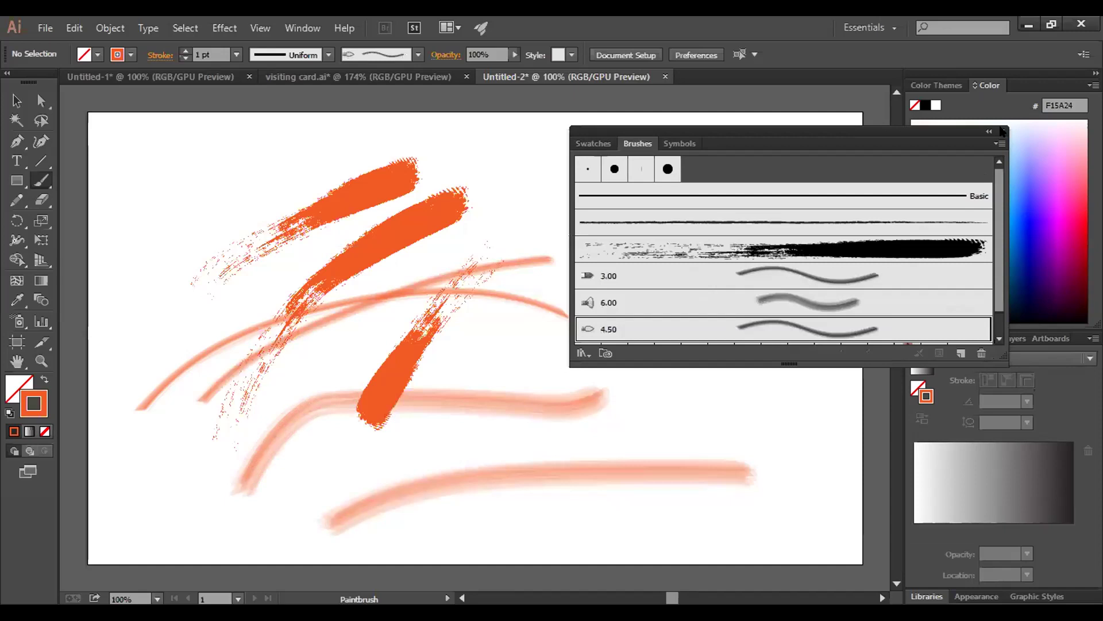
key(F5)
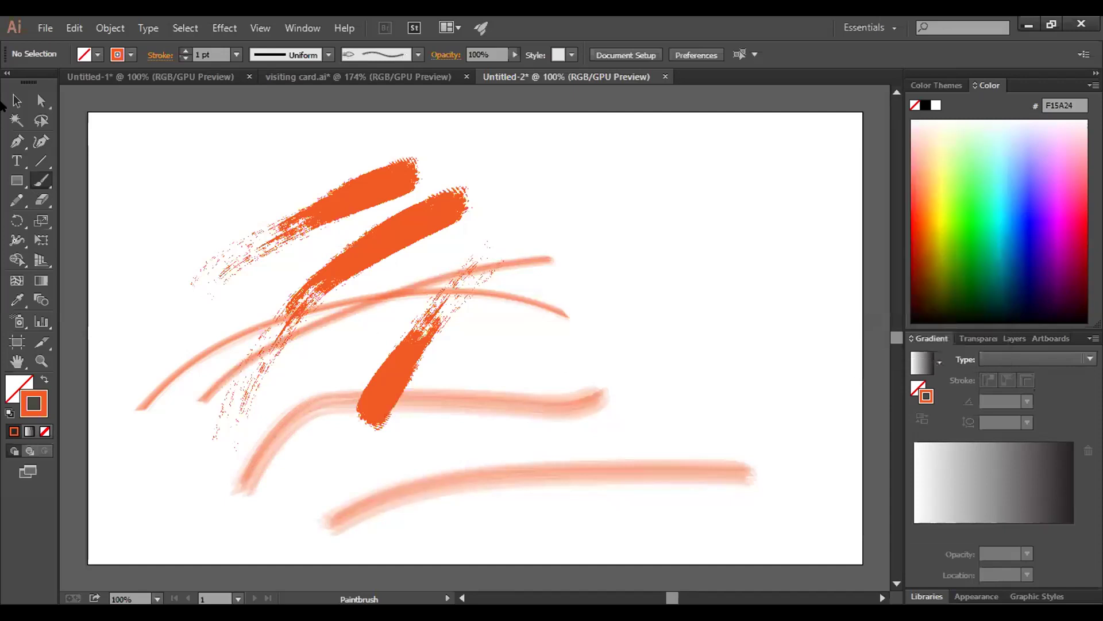
Select the uppermost orange grunge stroke and convert it to filled shapes with Outline Stroke
key(v)
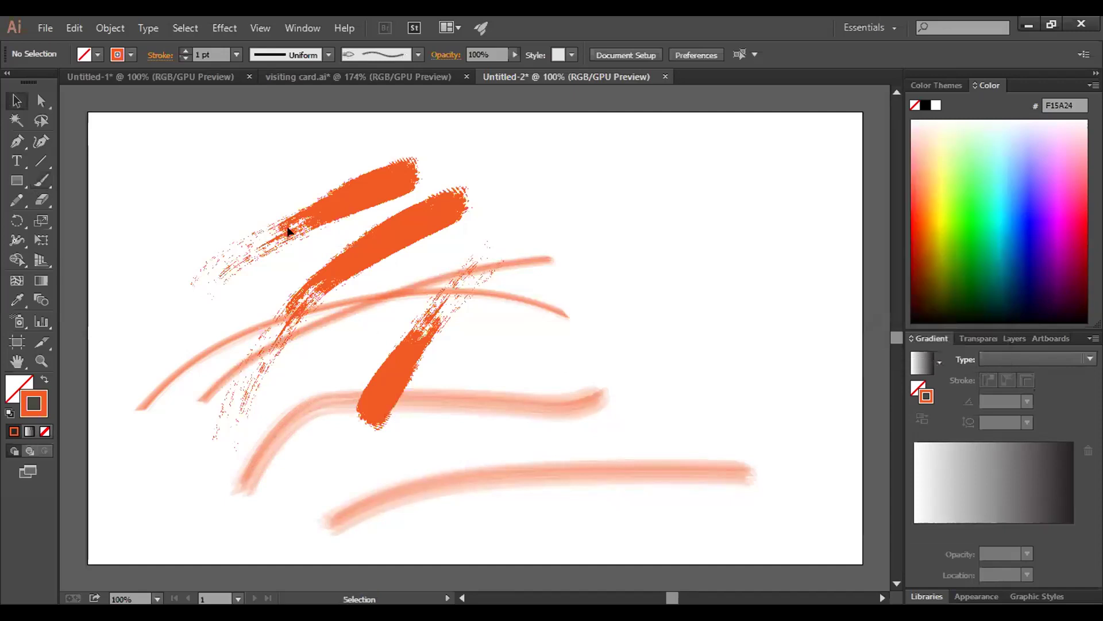
click(288, 231)
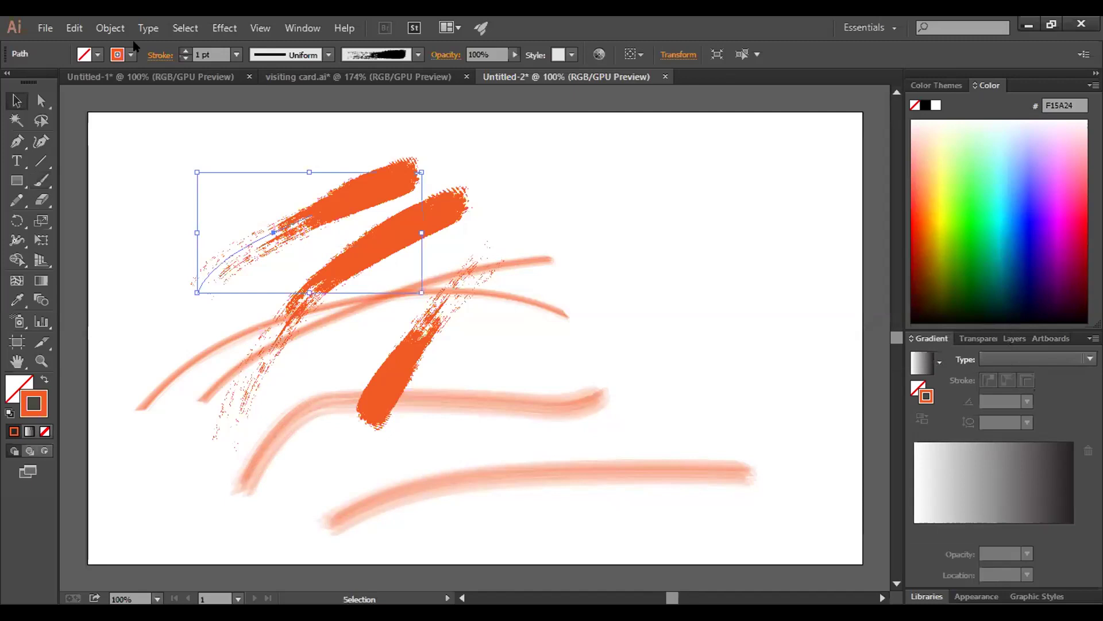
click(110, 30)
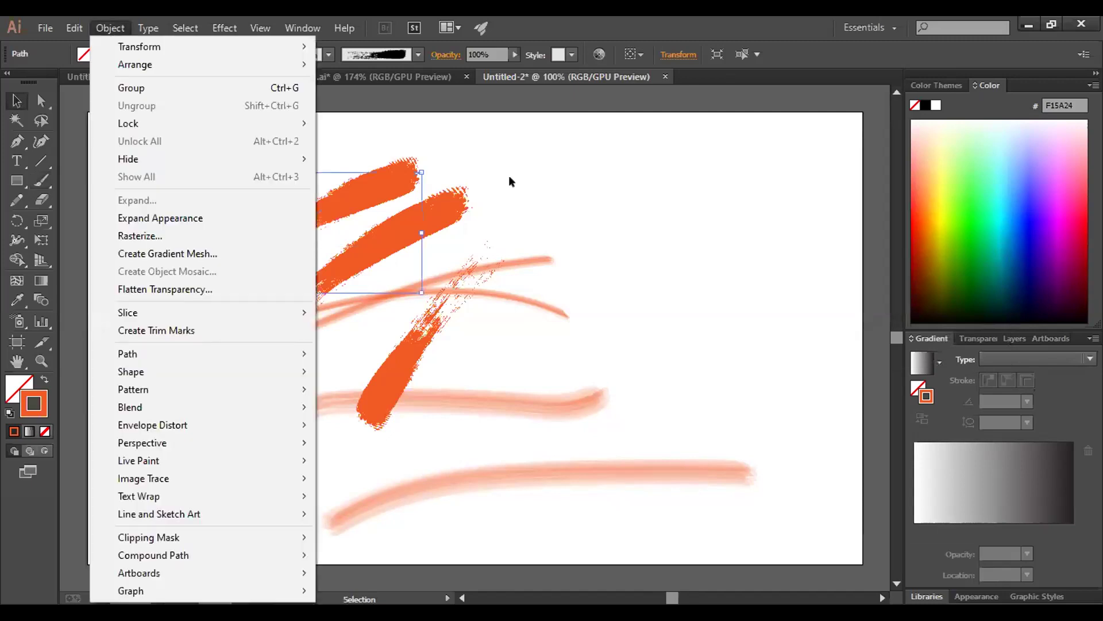
click(235, 409)
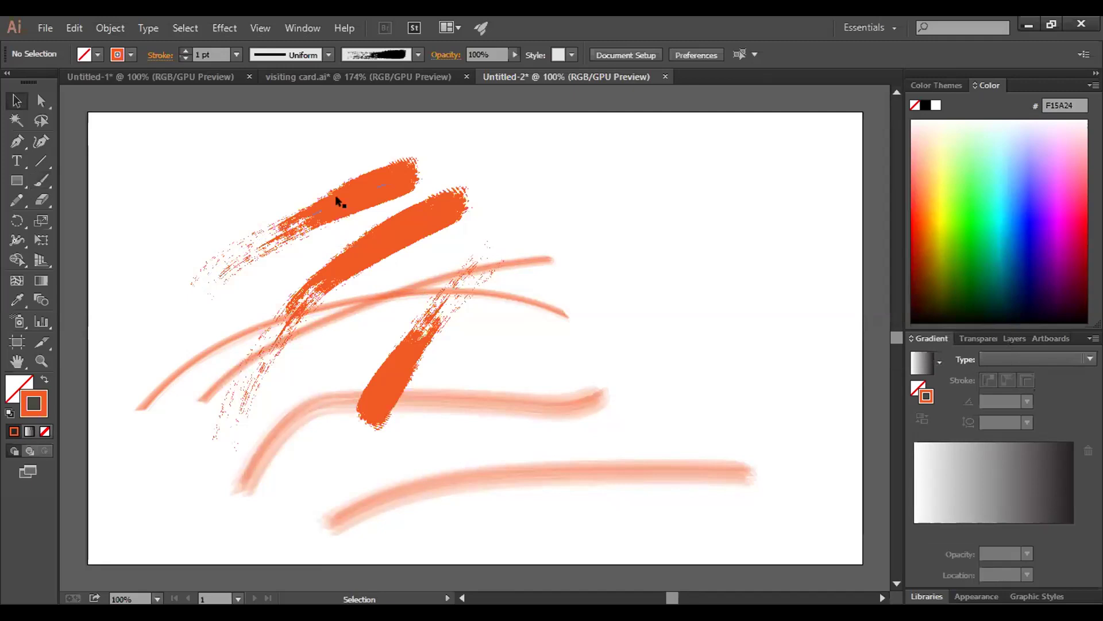
click(241, 242)
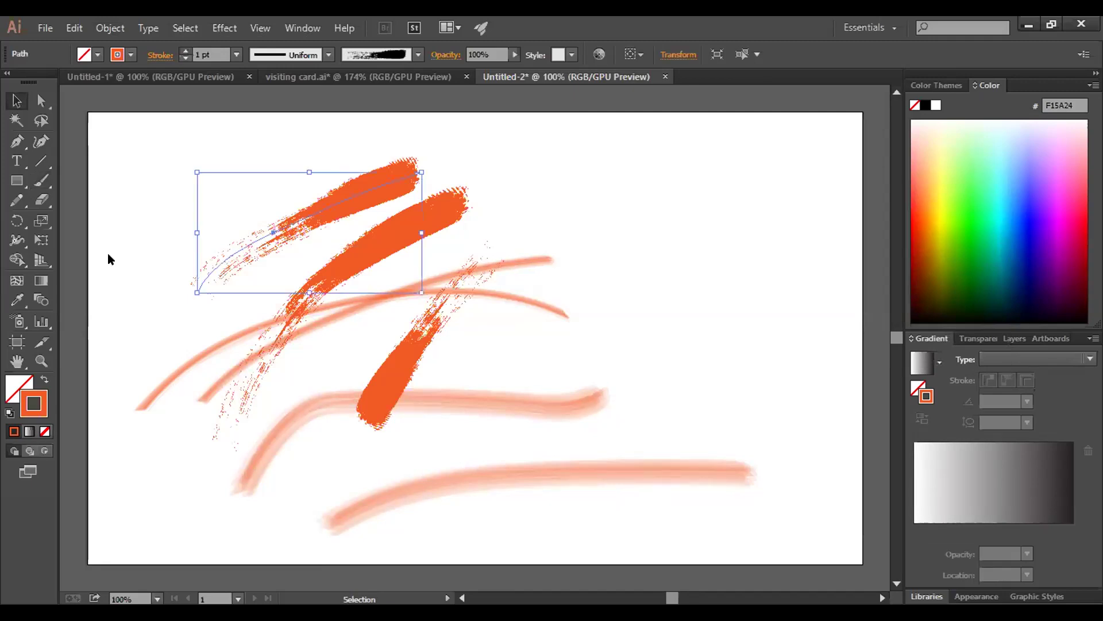
key(alt+o)
mouse_move(253, 354)
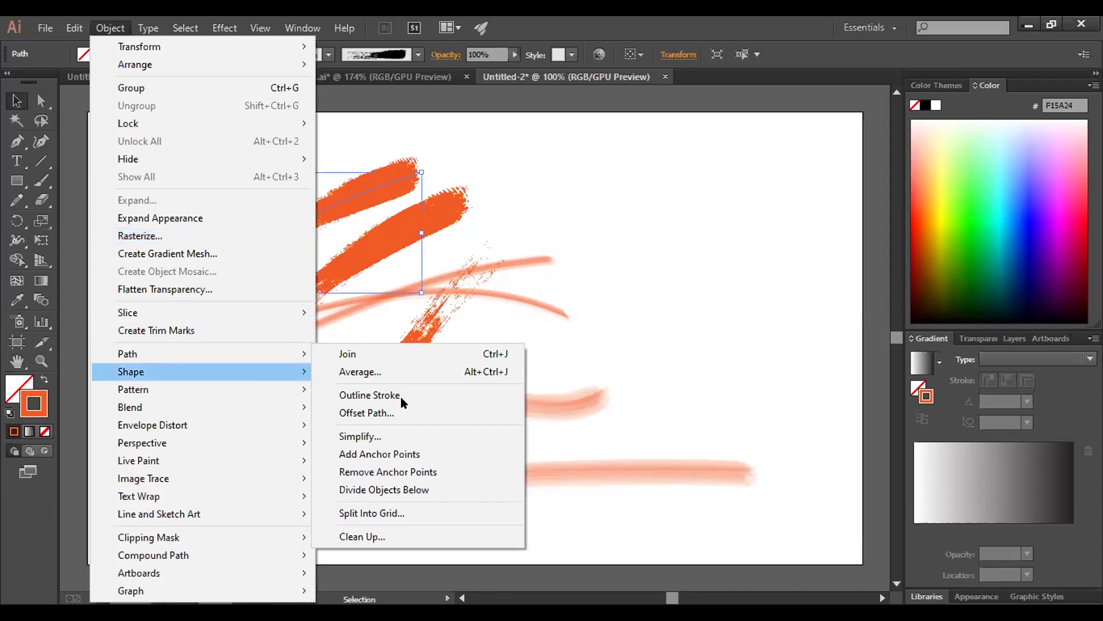
click(402, 397)
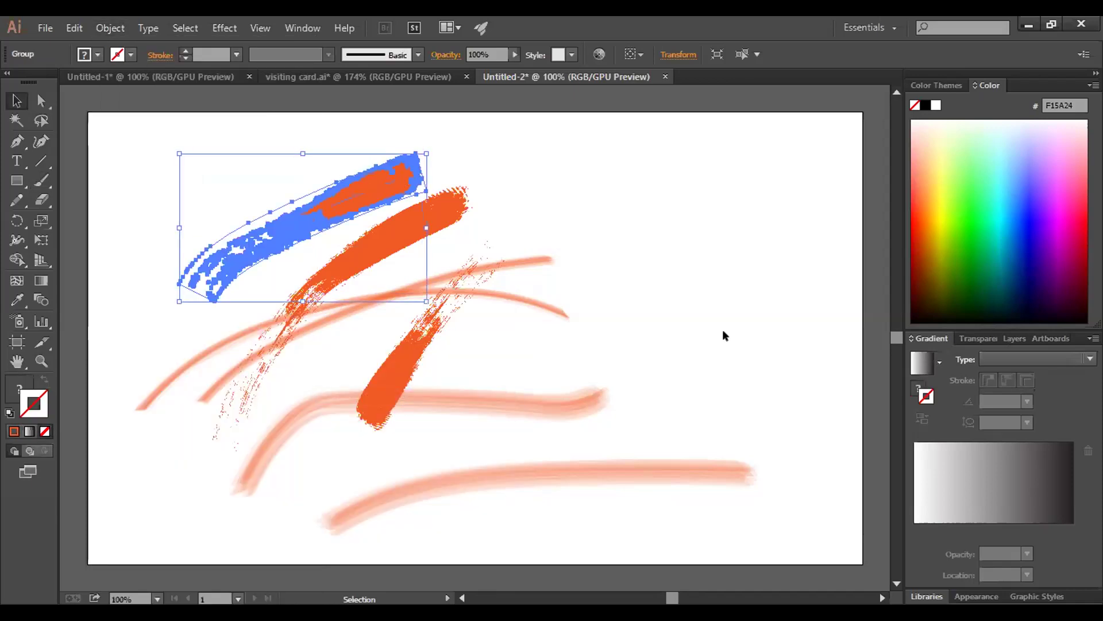
Separate the grunge strokes by moving the outlined and short ones to the artboard's right side and the remaining one to the upper left
drag(319, 286, 663, 291)
key(ctrl+shift+a)
drag(404, 344, 671, 350)
drag(344, 253, 207, 202)
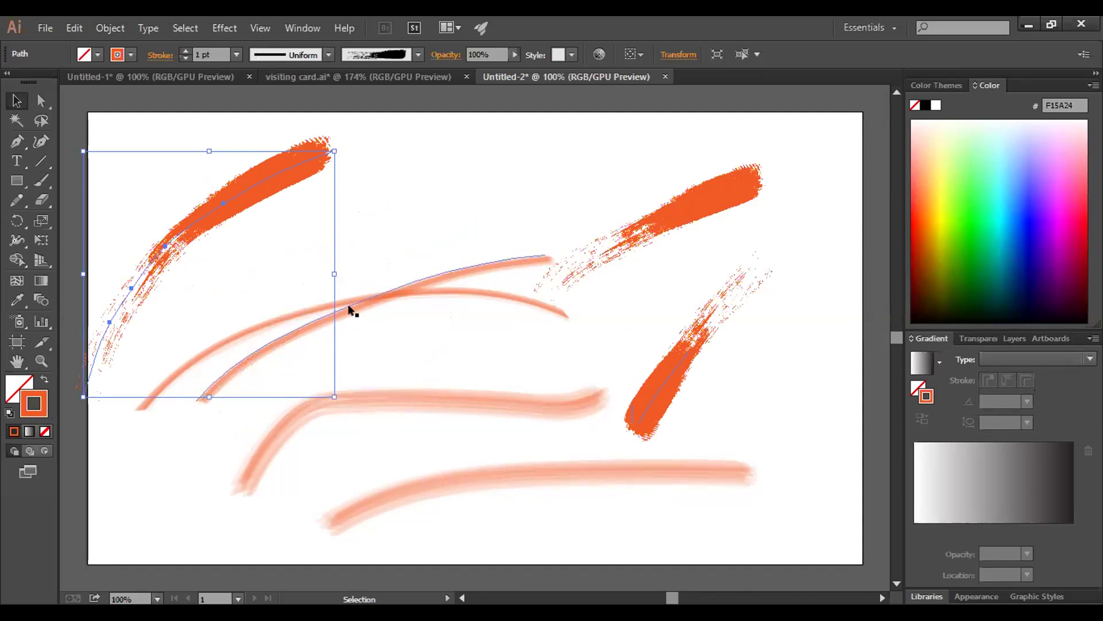
Delete the grunge stroke at the artboard's upper left
click(41, 179)
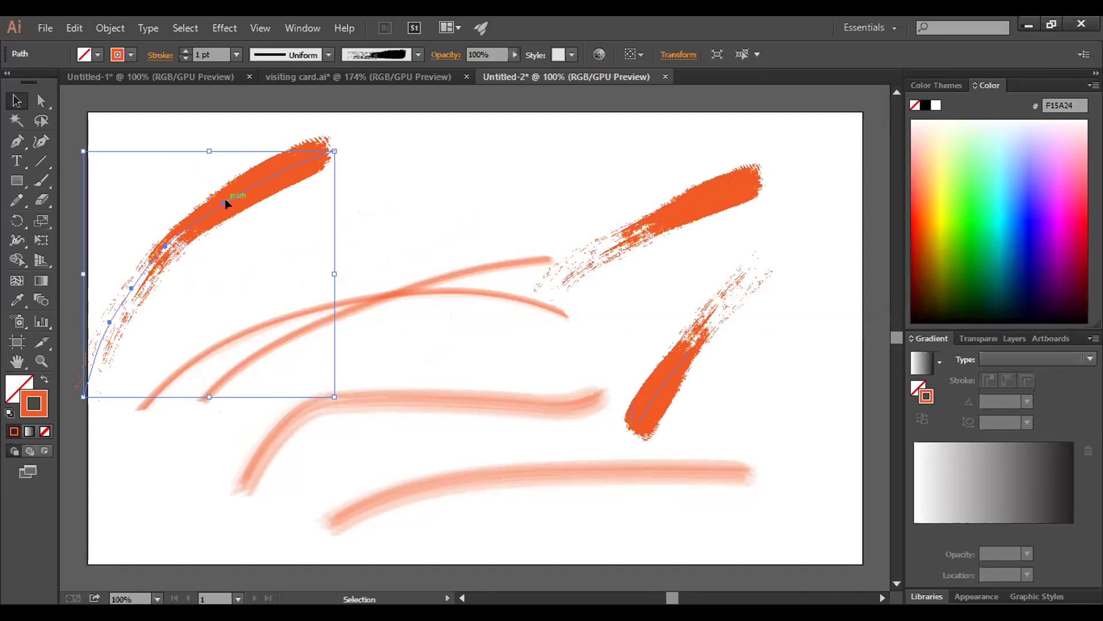
key(Return)
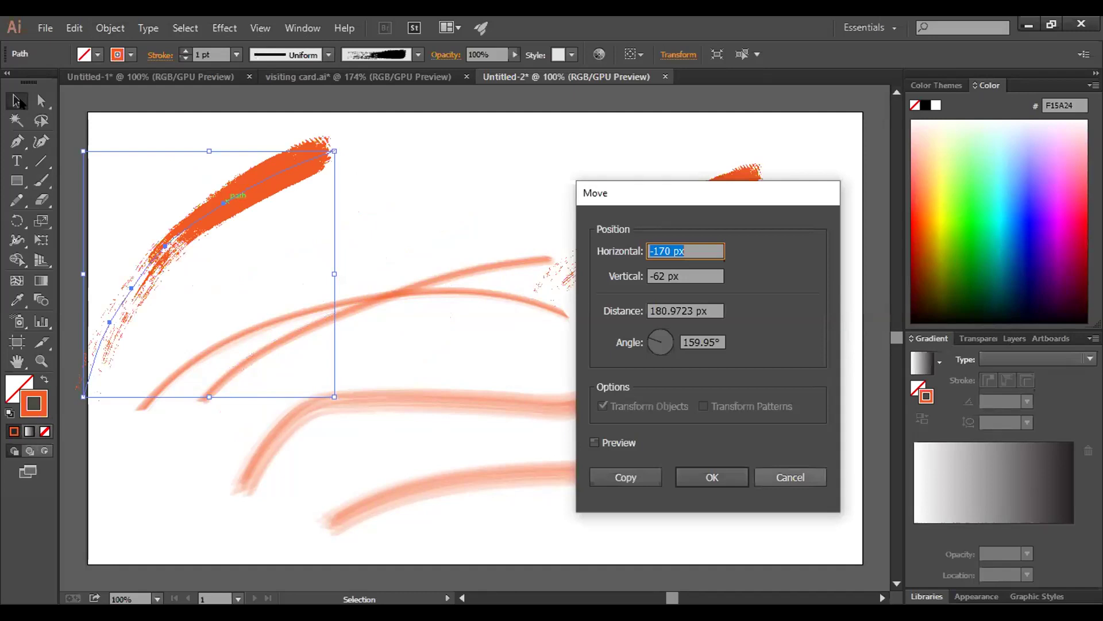
key(Escape)
key(Delete)
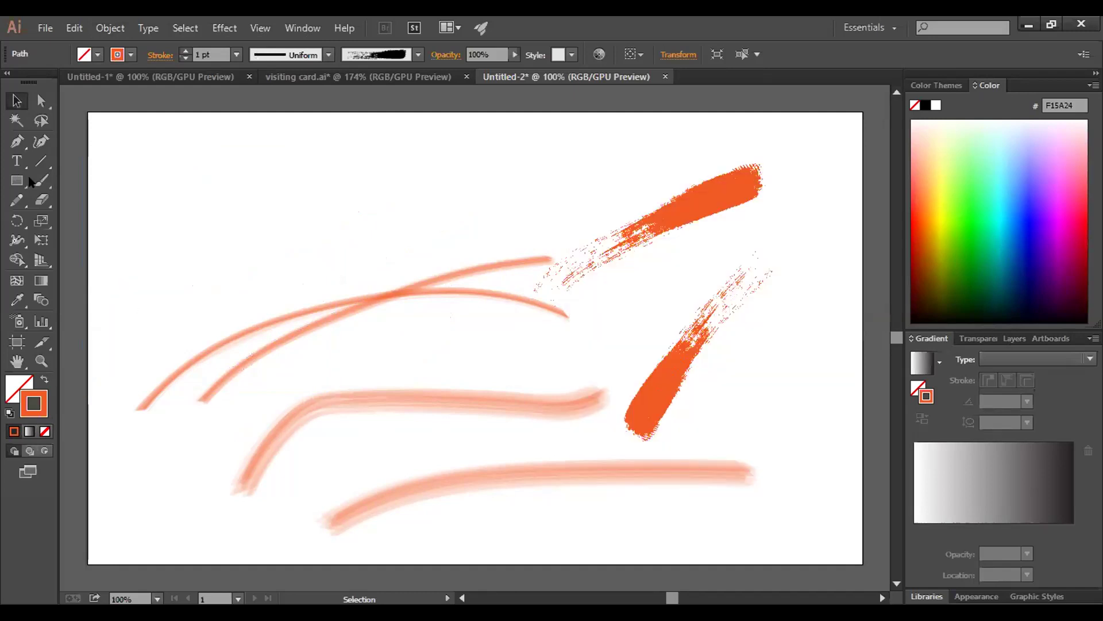
Paint an orange scribble and large loops around it with the Blob Brush, and erase parts of the scribble's left side
drag(31, 182, 106, 202)
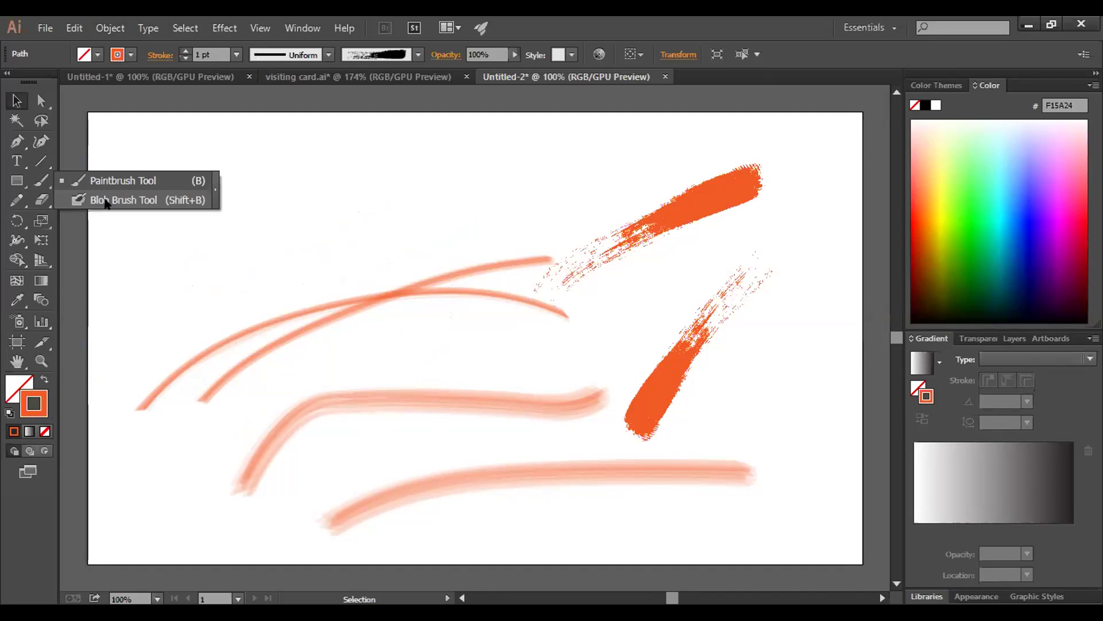
drag(224, 262, 351, 224)
mouse_move(231, 294)
mouse_down()
mouse_move(329, 214)
mouse_move(236, 303)
mouse_move(252, 300)
mouse_move(224, 309)
mouse_up()
drag(204, 271, 352, 401)
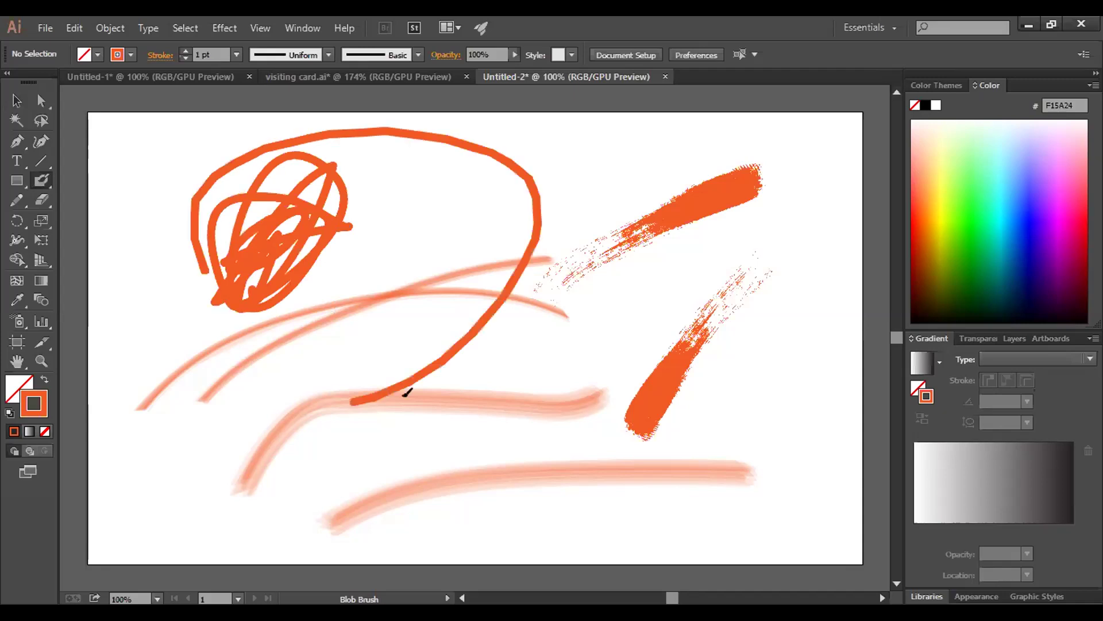
click(43, 200)
mouse_move(207, 290)
mouse_down()
mouse_move(232, 275)
mouse_move(213, 295)
mouse_move(225, 262)
mouse_move(206, 285)
mouse_up()
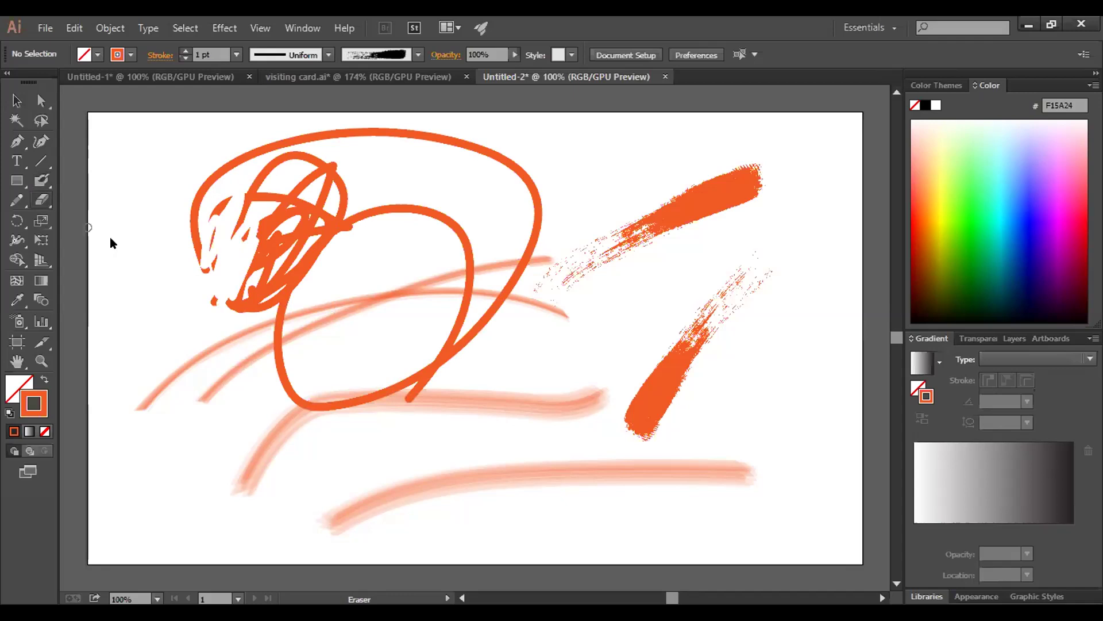
Draw a rectangle about 295 by 203 px over the left ends of the bristle strokes
click(41, 200)
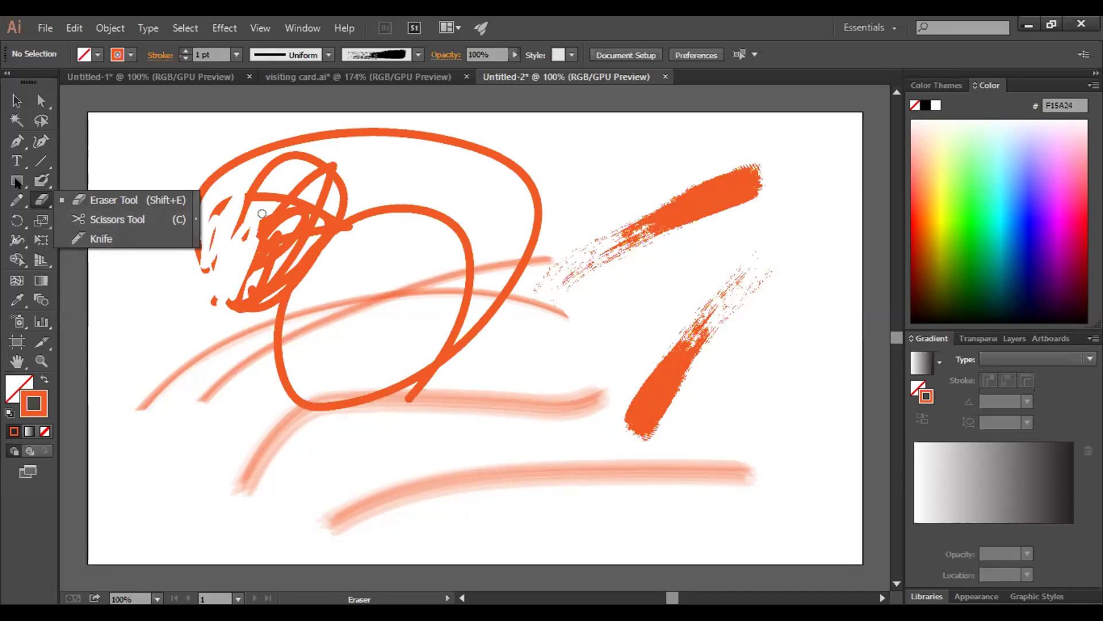
key(c)
key(m)
drag(136, 284, 374, 448)
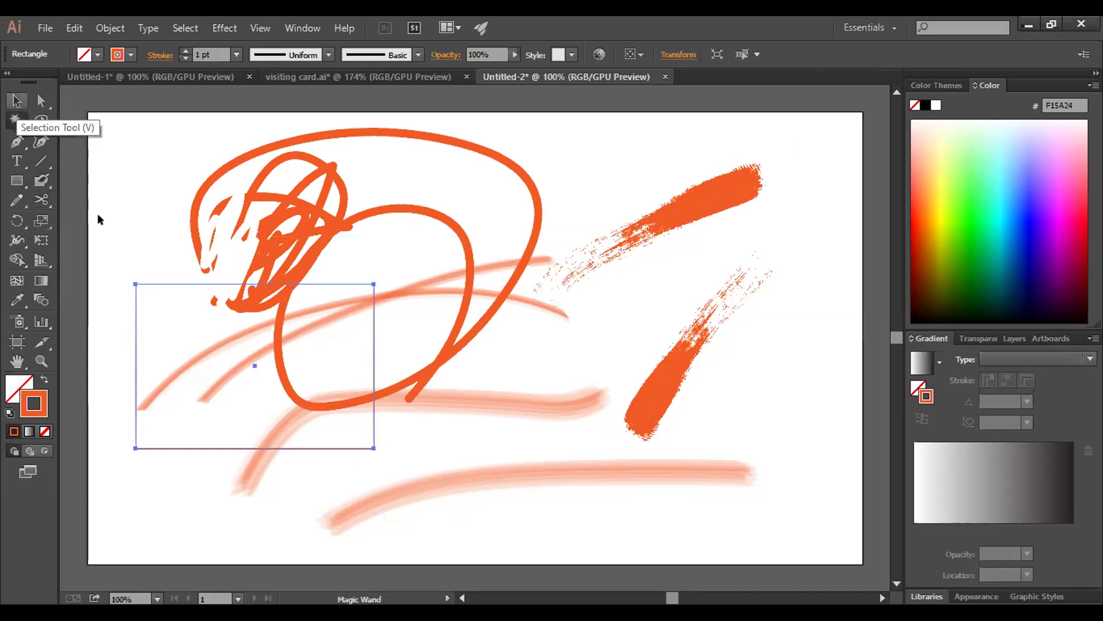
key(v)
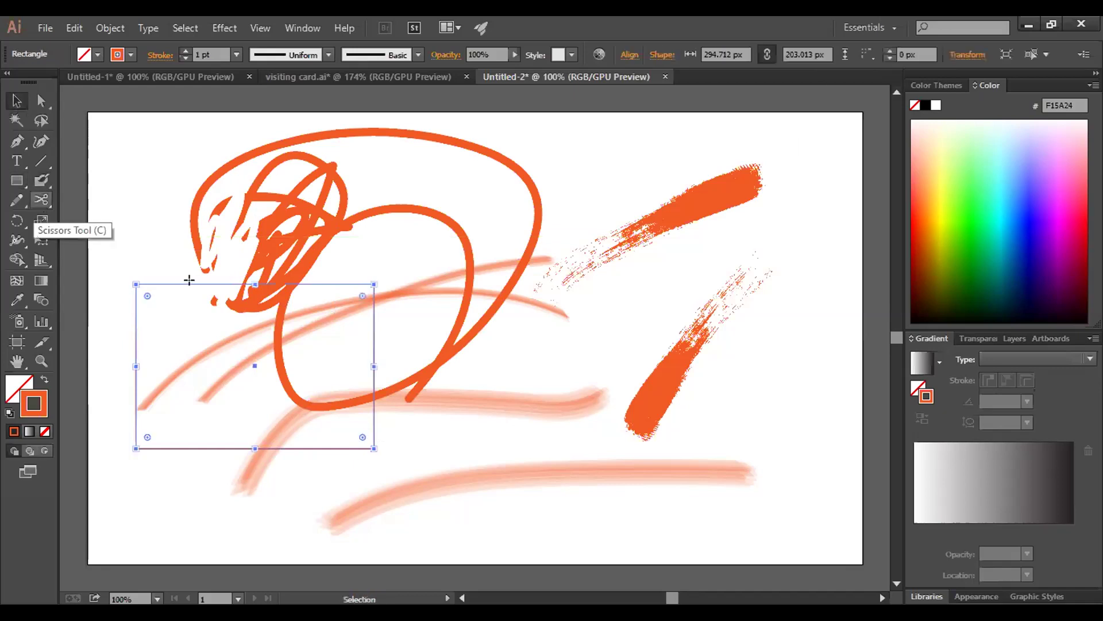
Cut the rectangle's top edge at two points near its left corner with the Scissors tool and delete the segment between them
key(c)
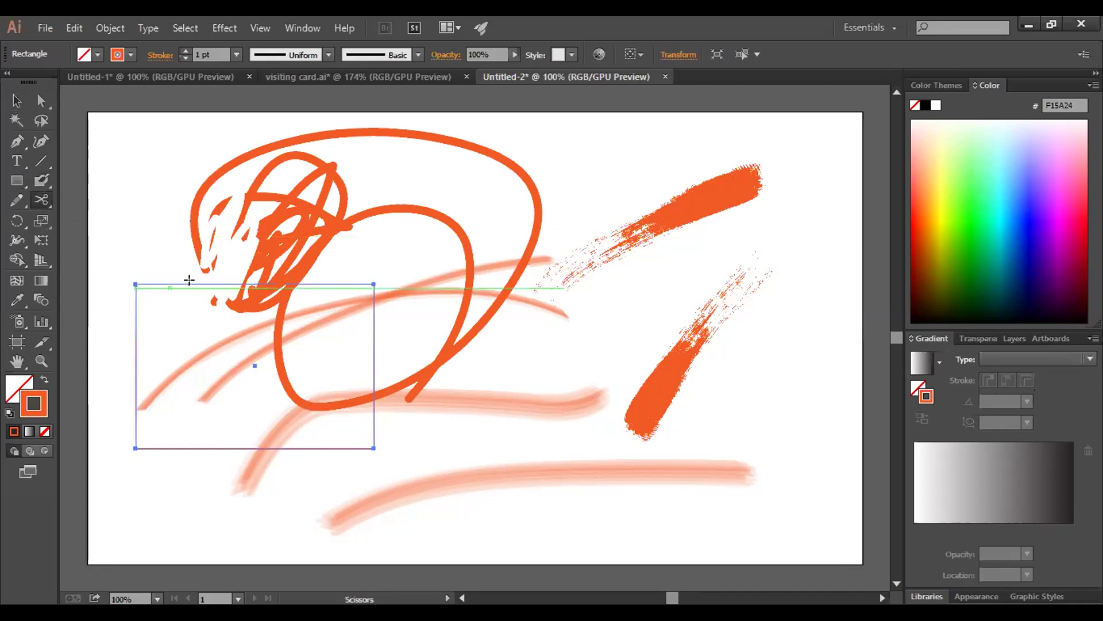
click(717, 339)
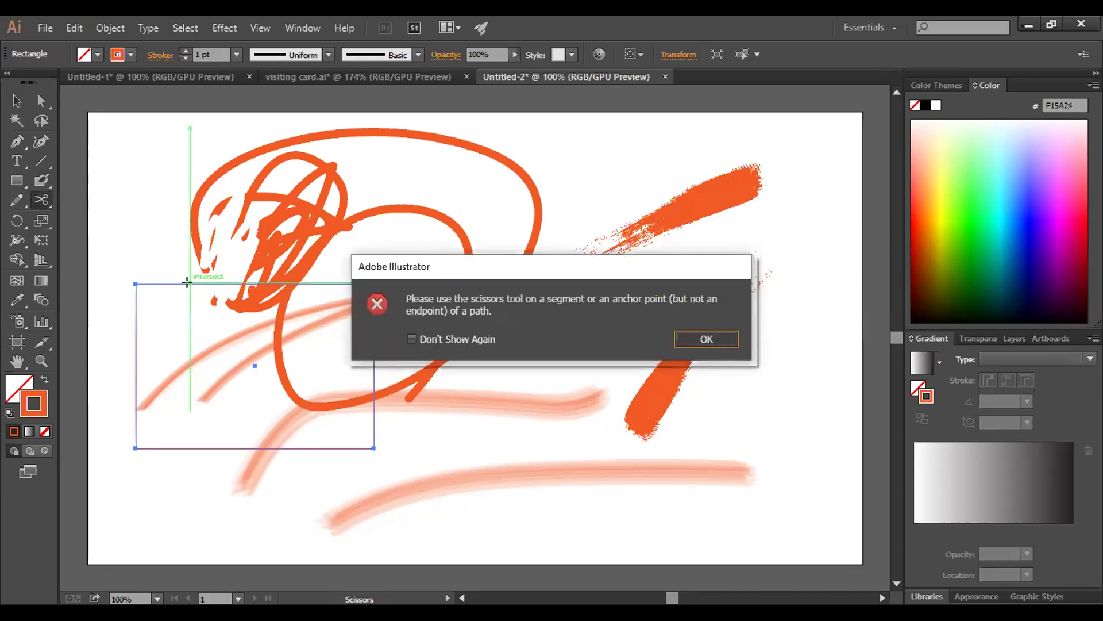
key(Return)
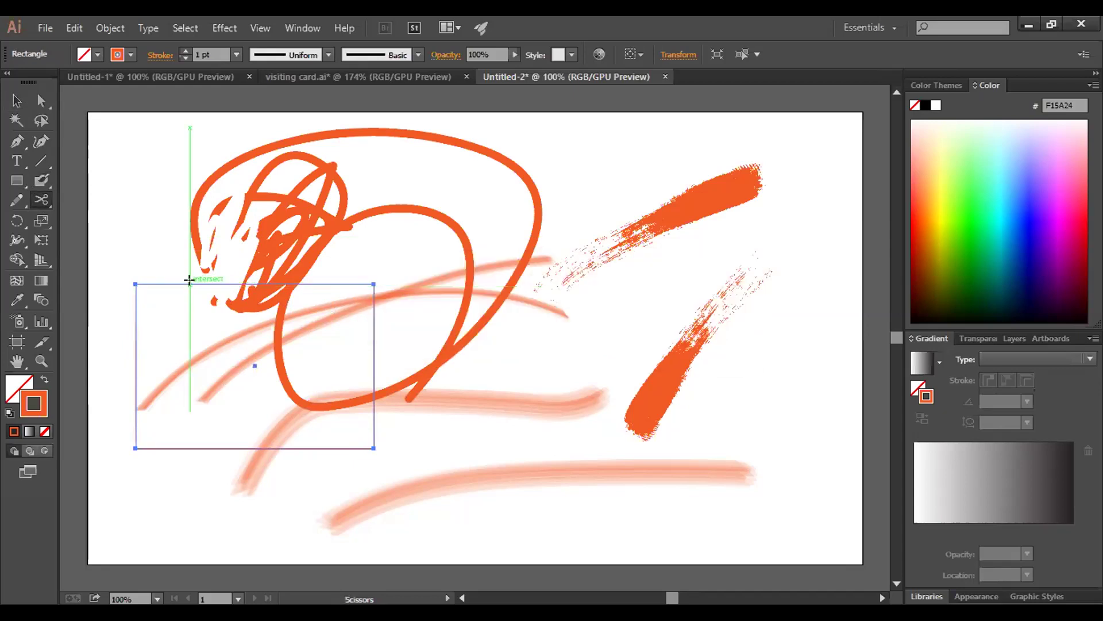
click(189, 280)
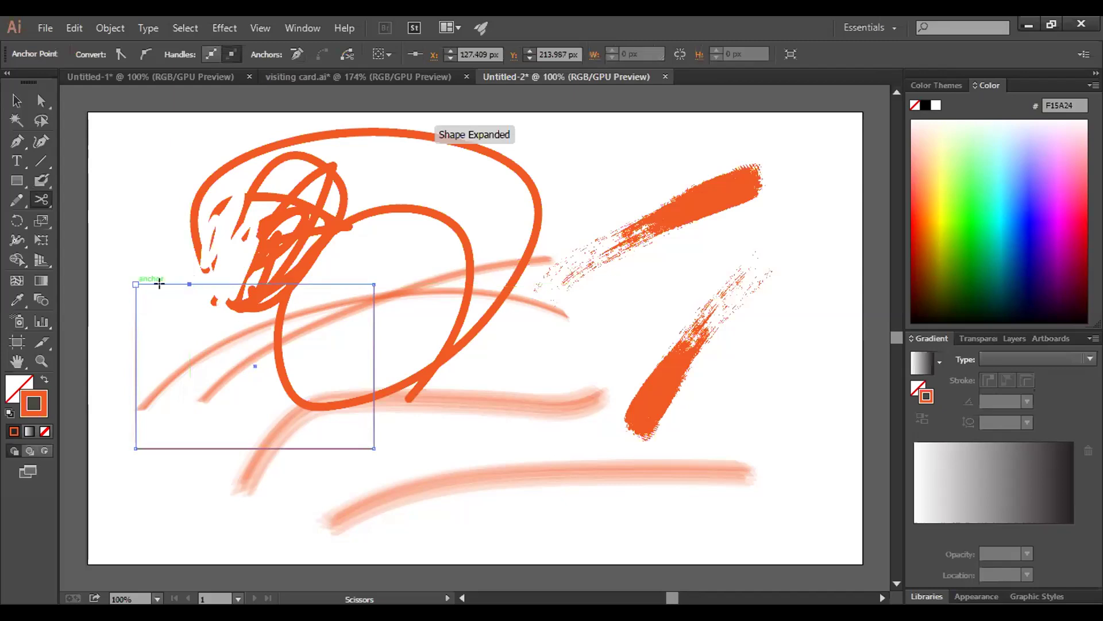
click(149, 282)
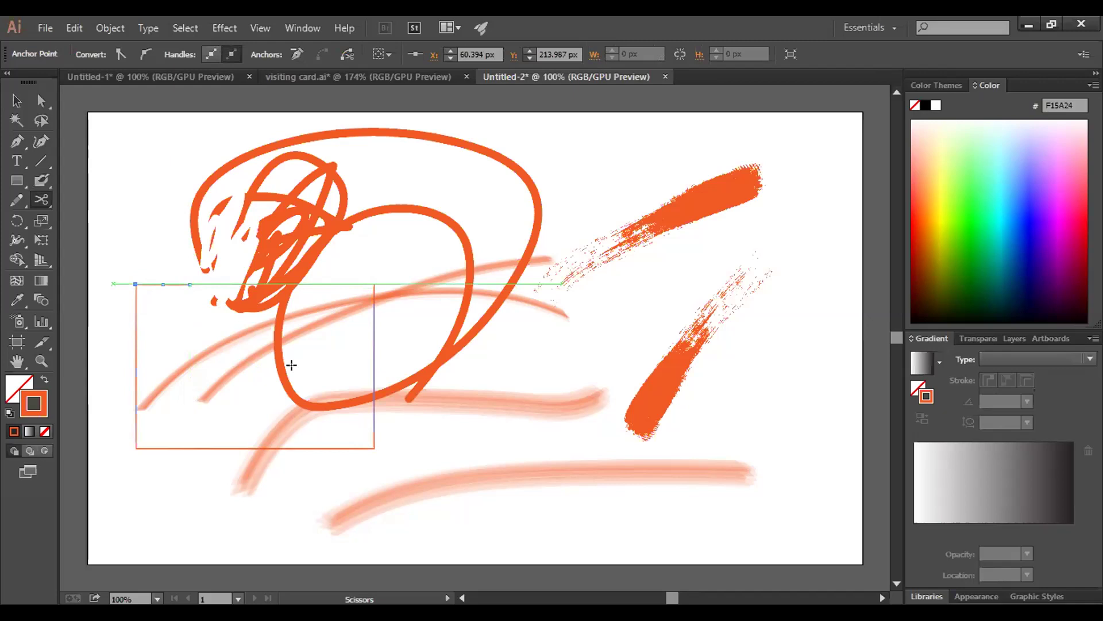
key(Delete)
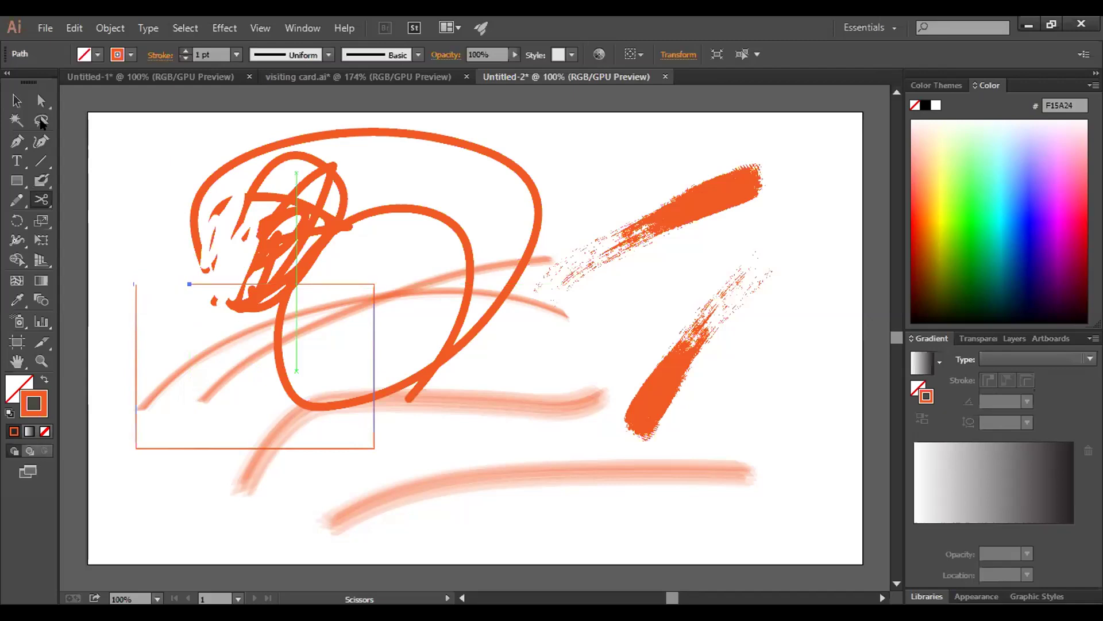
Move the cut-open rectangle down and slightly right on the artboard
key(v)
click(135, 339)
drag(170, 433, 208, 529)
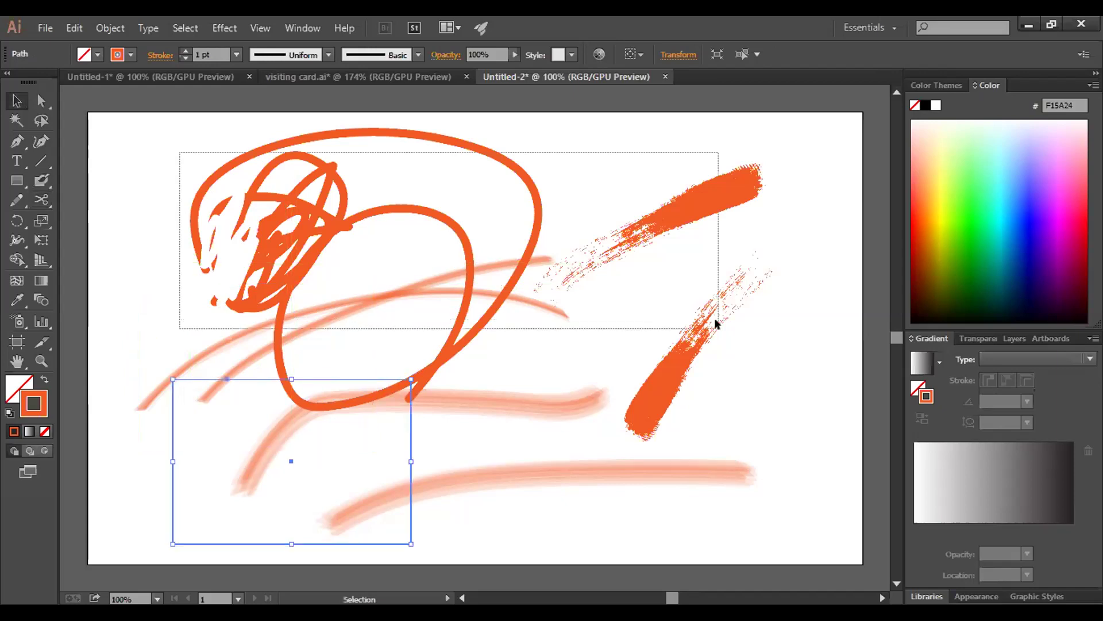
Delete all the painted scribbles, grunge strokes and bristle strokes from the artboard, keeping the open rectangle
drag(714, 318, 715, 318)
key(Delete)
drag(641, 527, 483, 384)
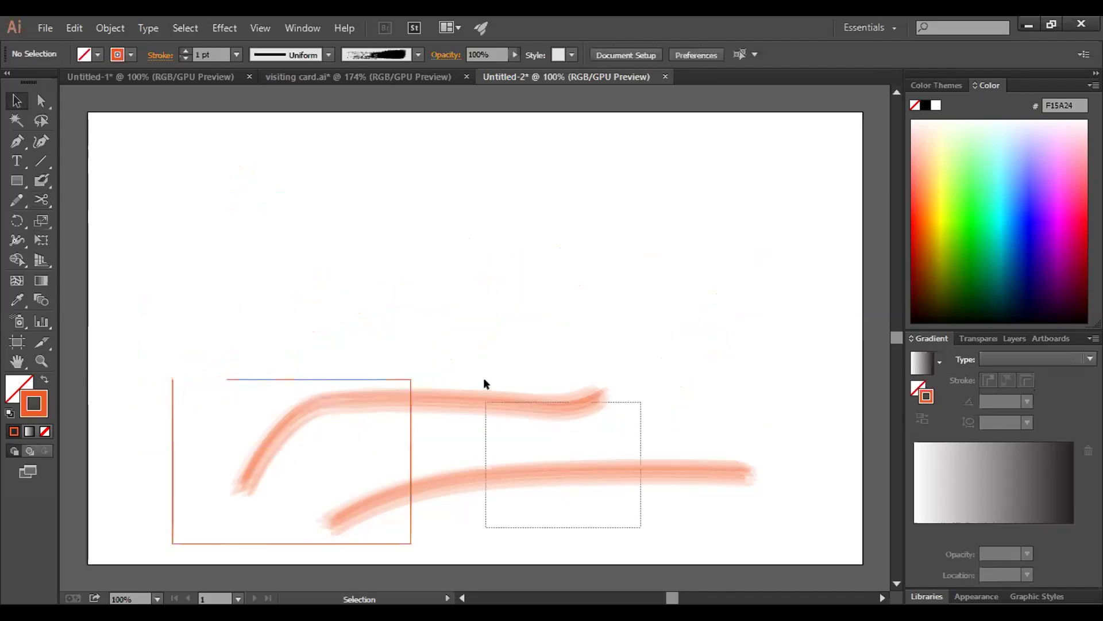
key(Delete)
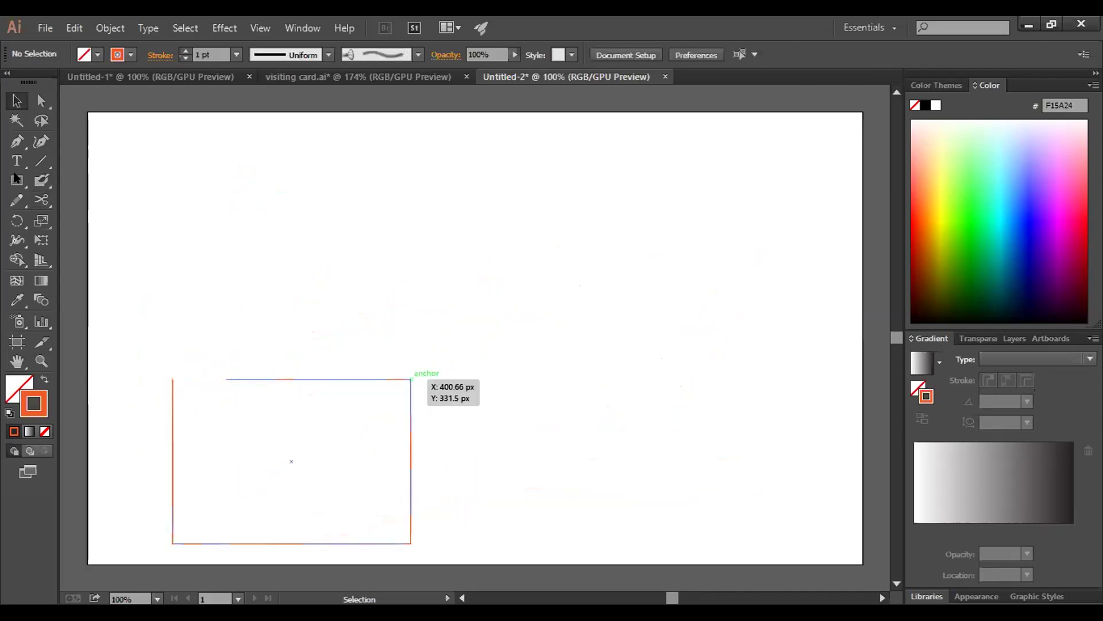
Replace the open rectangle with a new unfilled orange-stroked rectangle about 430 by 277 px in the upper middle of the artboard
click(16, 179)
drag(289, 160, 637, 383)
click(17, 100)
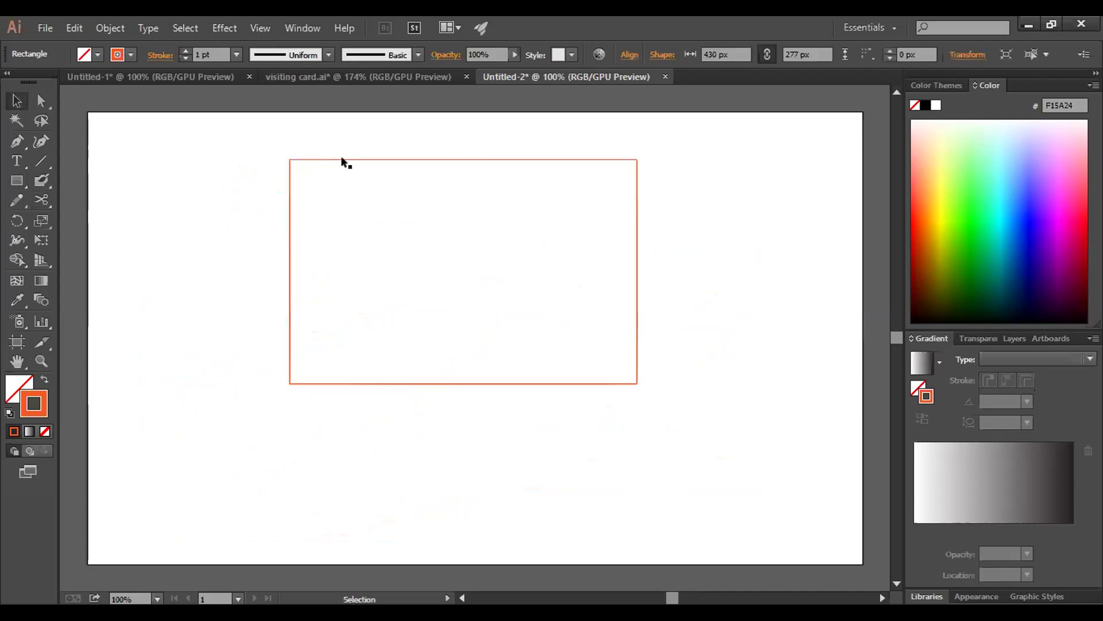
Move the new rectangle down and left, shrink it from its upper-right corner, and deselect it
click(325, 185)
drag(480, 161, 406, 258)
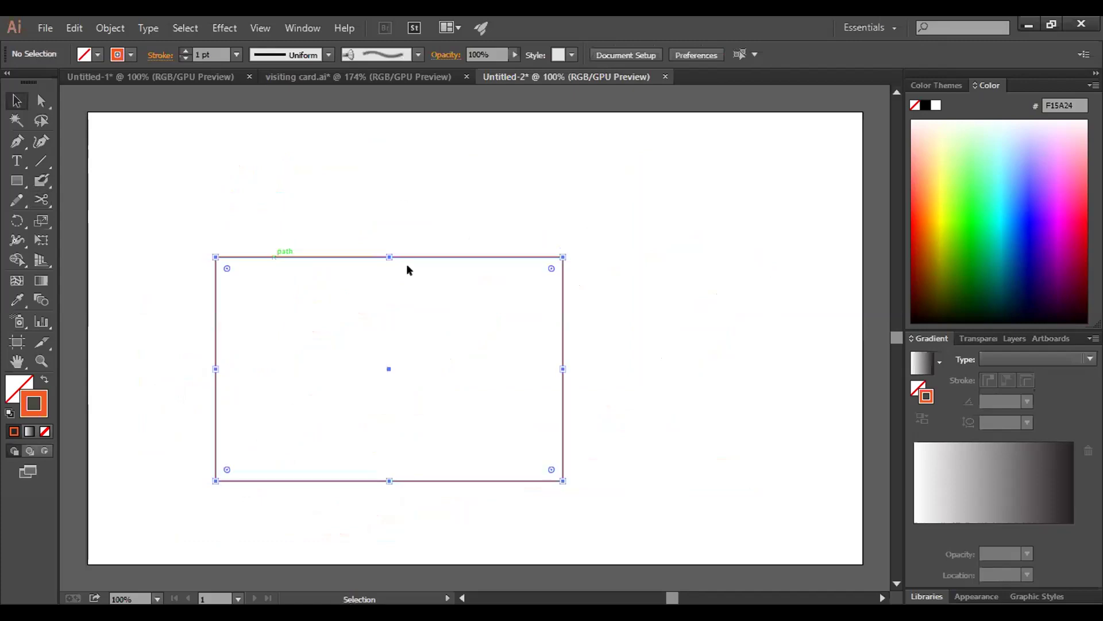
click(561, 256)
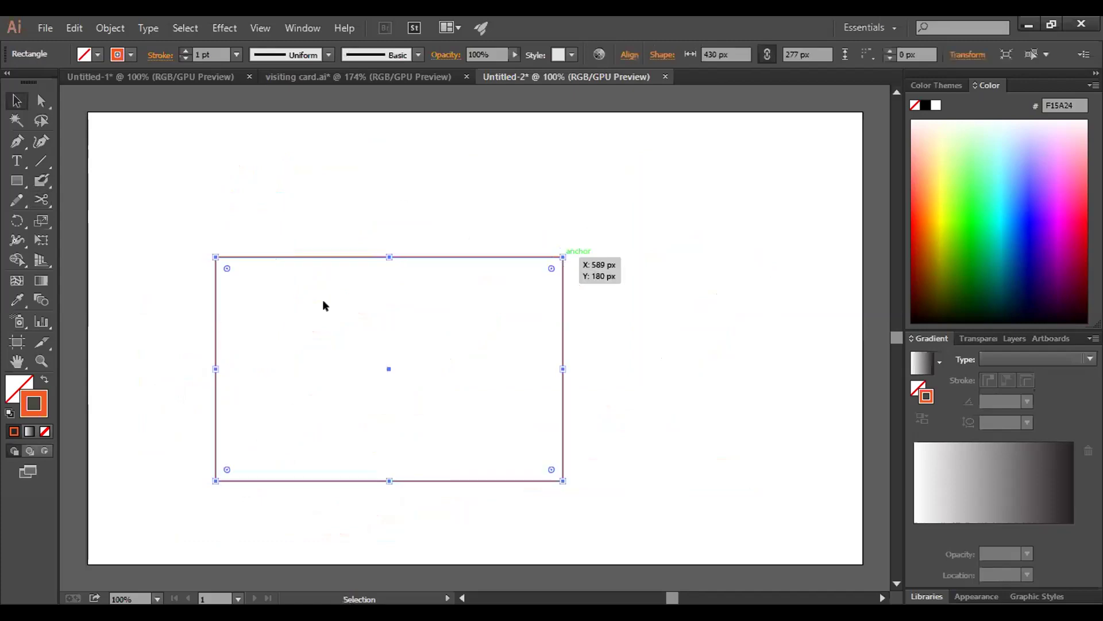
drag(563, 256, 514, 288)
click(248, 275)
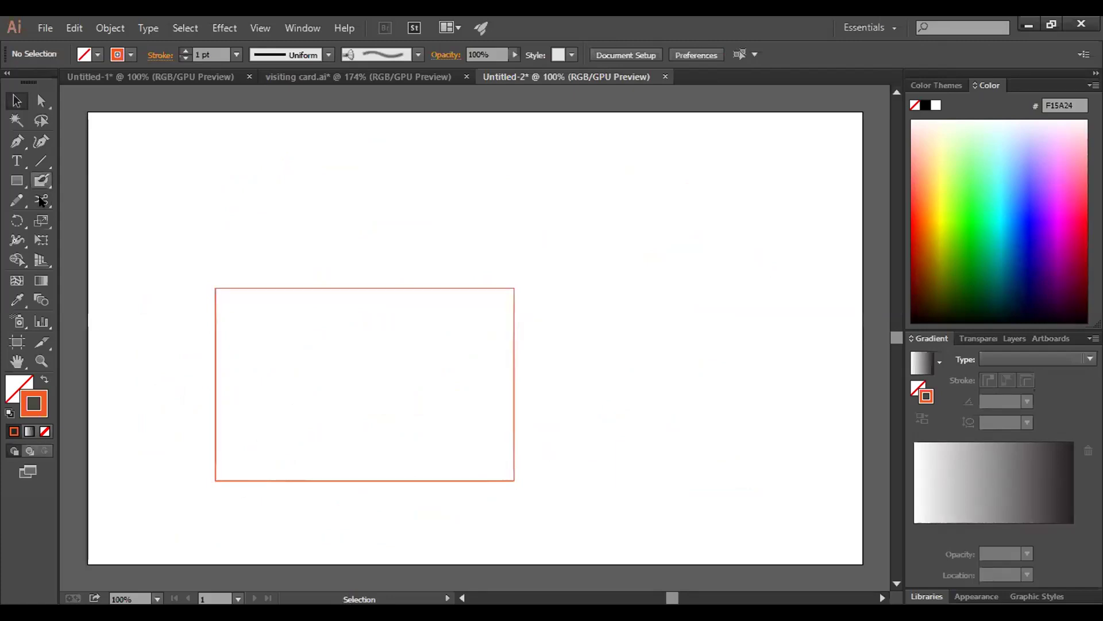
Cut the rectangle with the Scissors tool on its top edge and at its upper-left corner, and delete the segment between the cuts
key(shift+e)
click(95, 221)
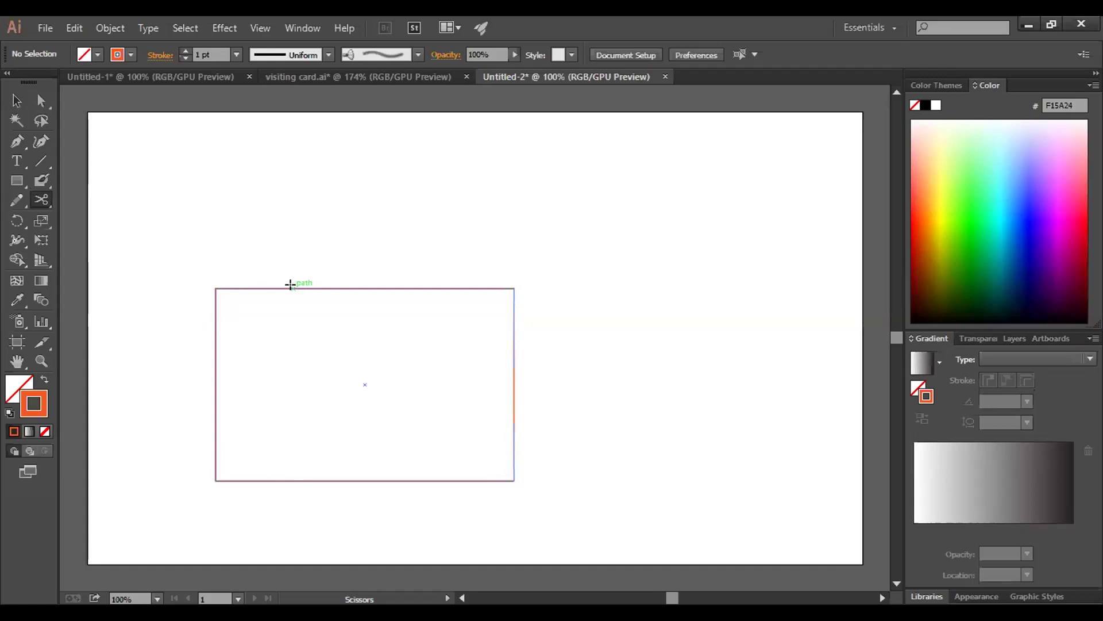
click(292, 288)
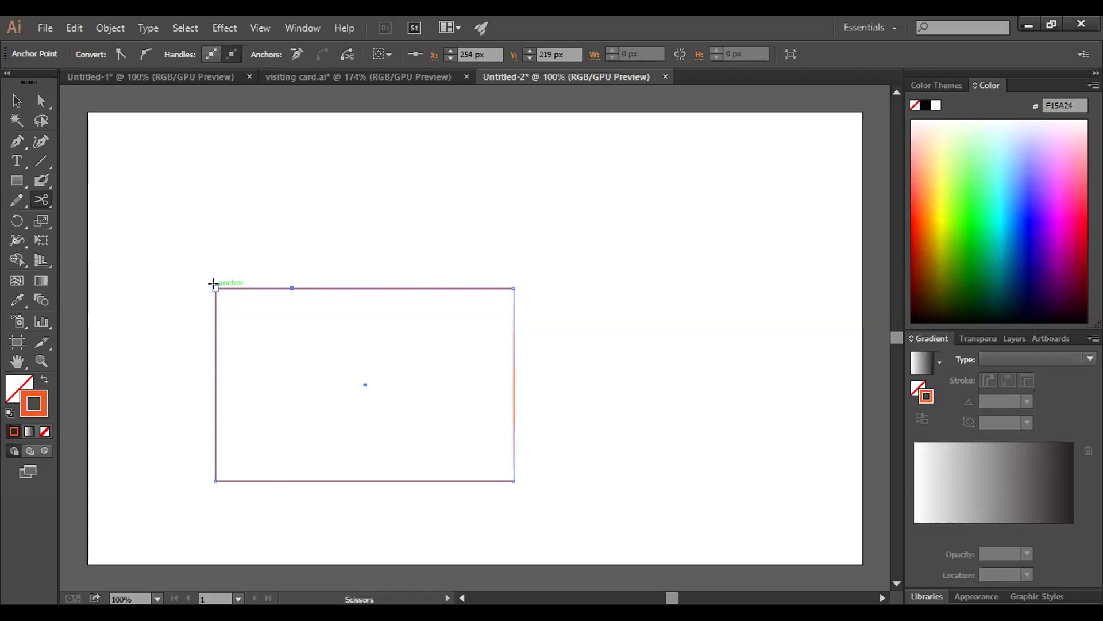
click(212, 285)
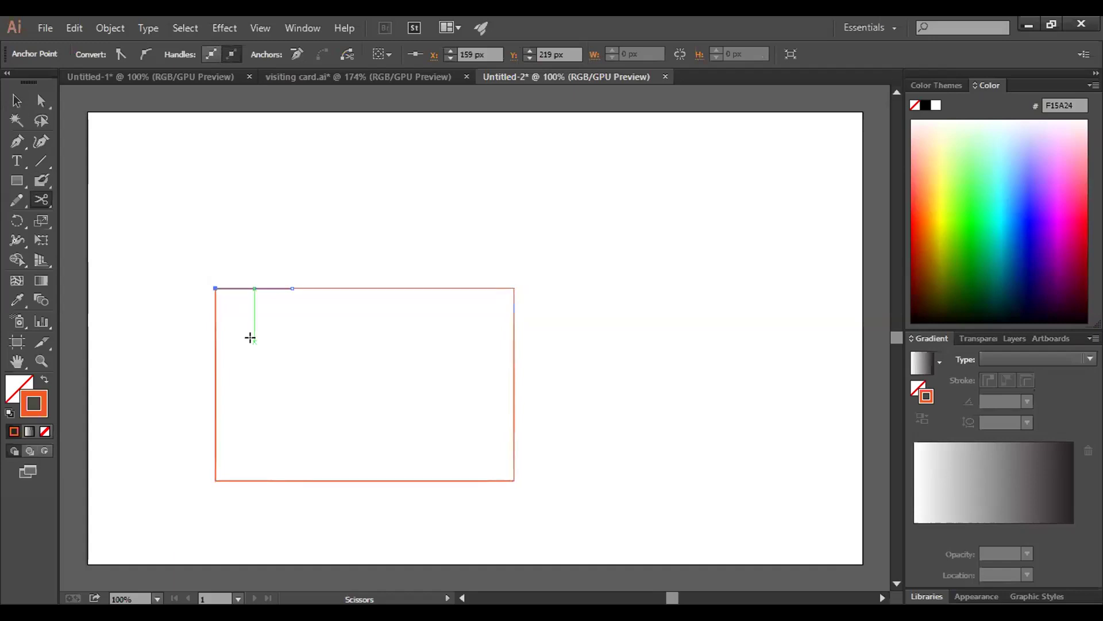
key(Delete)
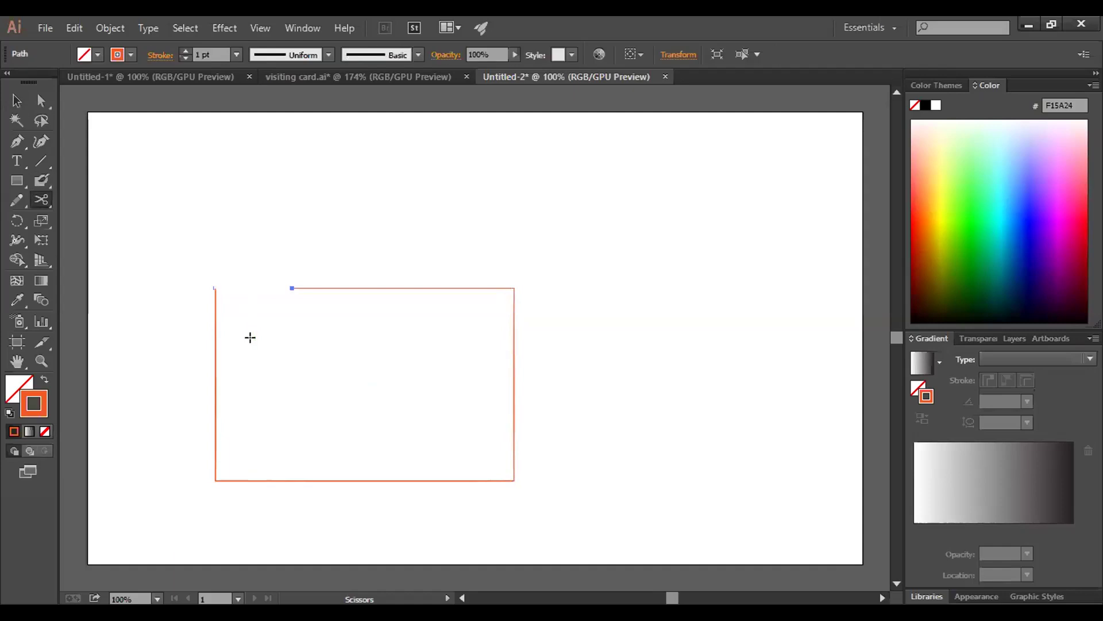
Move the cut-open rectangle to the right and slightly up, toward the middle of the artboard
click(16, 101)
click(293, 286)
drag(392, 313, 331, 330)
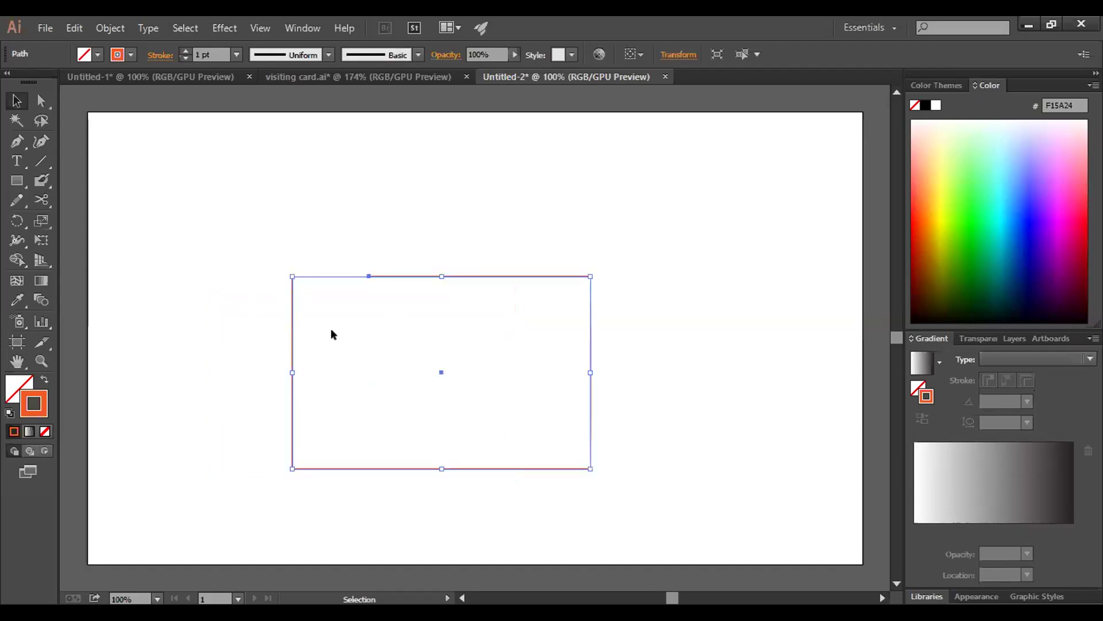
Draw freehand Pencil curves above and to the right of the open rectangle, and split the right curve at its upper bend with the Path Eraser
click(17, 200)
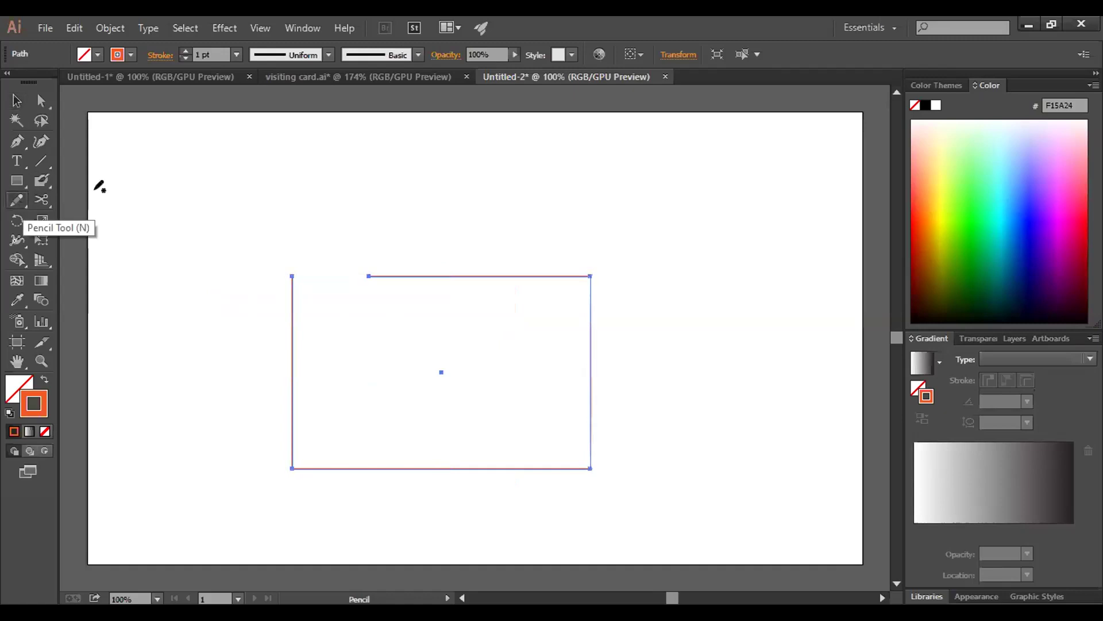
mouse_move(512, 199)
mouse_down()
mouse_move(779, 361)
mouse_move(696, 455)
mouse_up()
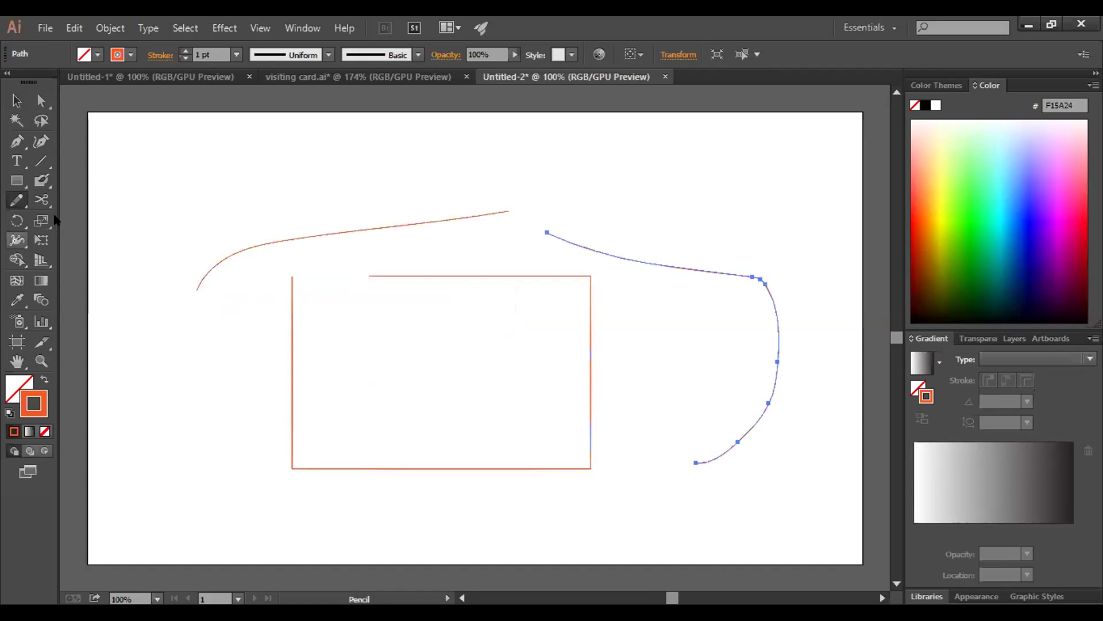
mouse_move(8, 202)
mouse_down()
mouse_move(70, 218)
mouse_move(75, 242)
mouse_up()
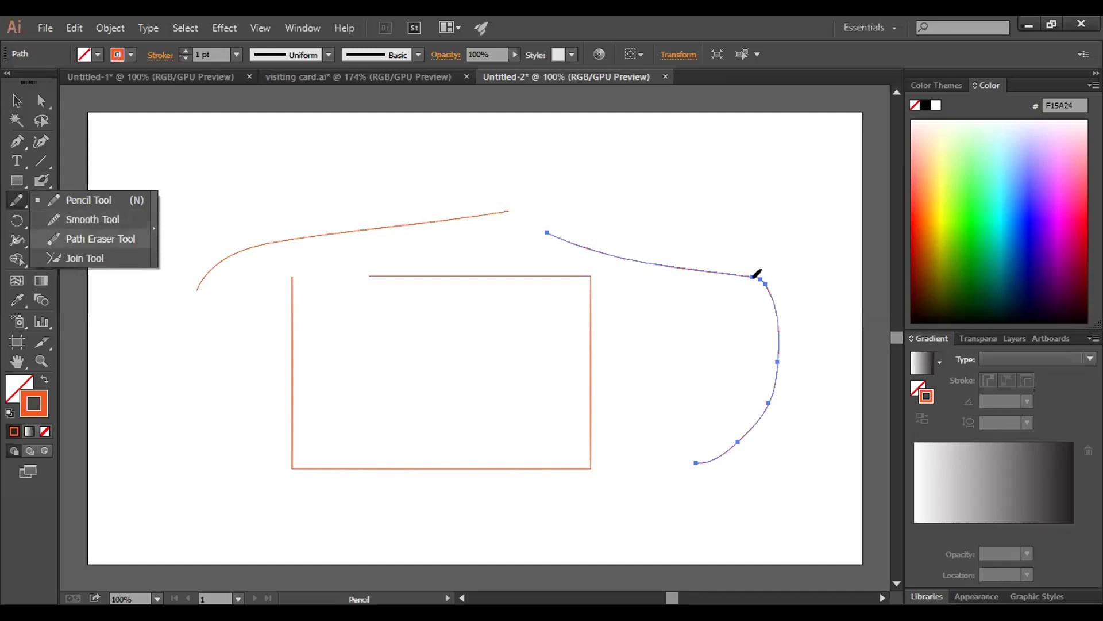
mouse_move(754, 273)
mouse_down()
mouse_move(764, 286)
mouse_move(750, 268)
mouse_move(751, 279)
mouse_up()
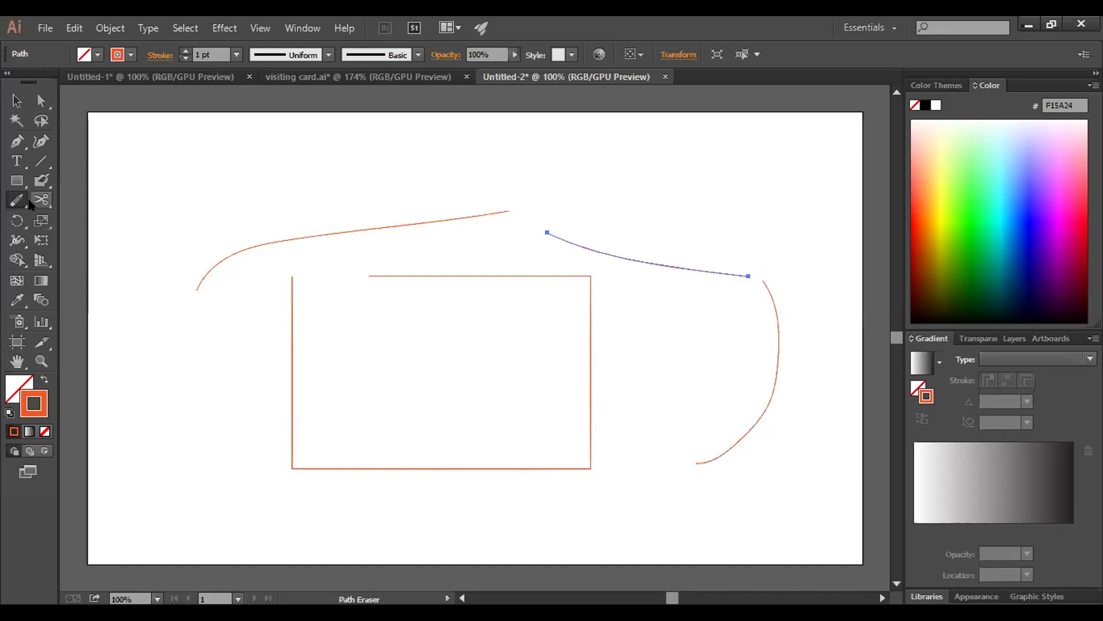
Try erasing parts of the upper curve and the rectangle's top edge, and undo the erasures
drag(510, 209, 393, 226)
key(shift+e)
key(ctrl+z)
drag(430, 276, 389, 276)
key(ctrl+z)
key(v)
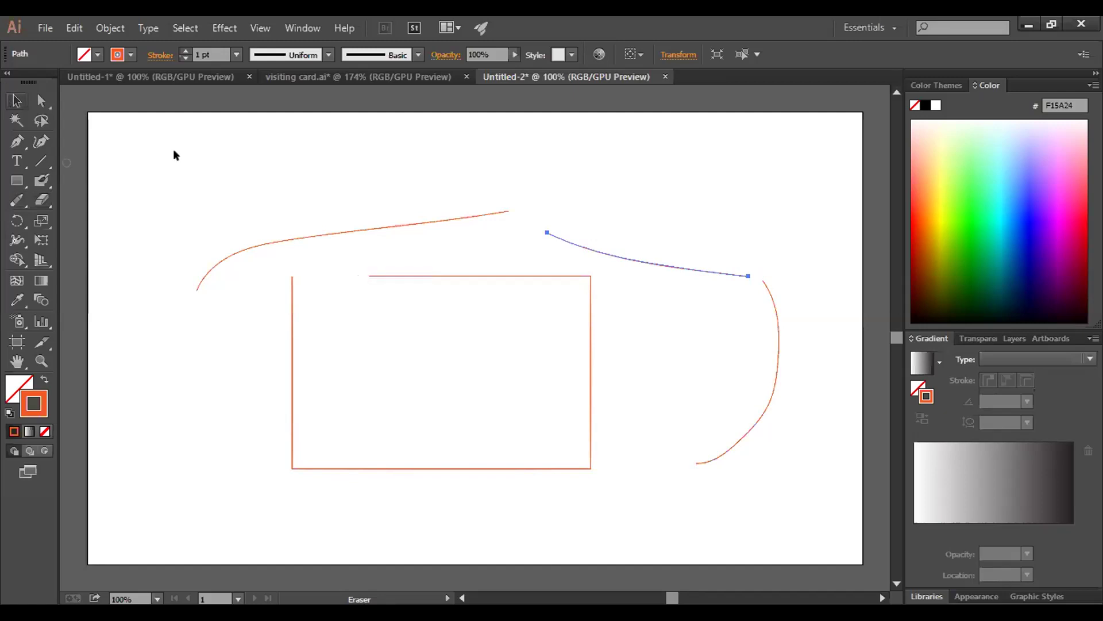
Delete the open rectangle and all the pencil curves from the artboard
drag(119, 114, 138, 129)
key(ctrl+a)
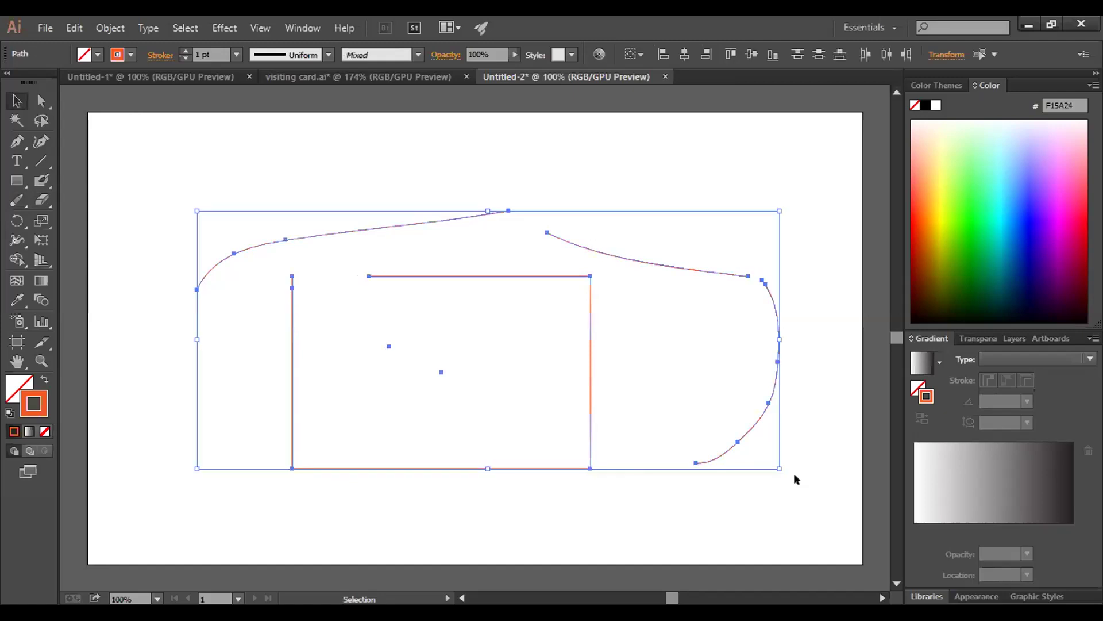
key(Delete)
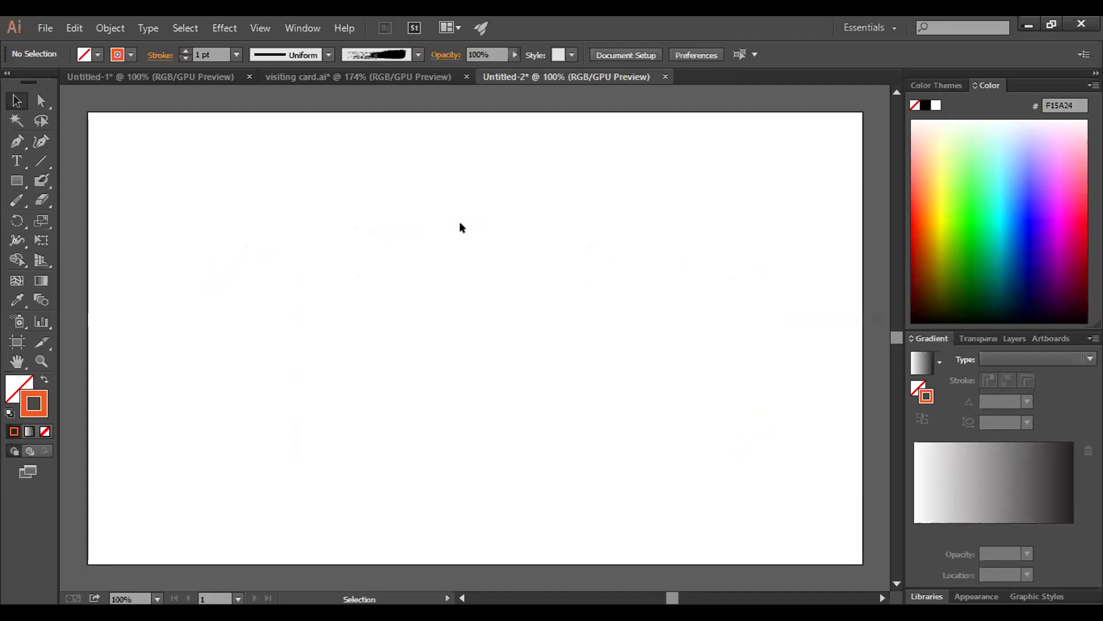
Draw a new unfilled rectangle with a 1 pt orange stroke in the left half of the artboard
click(17, 180)
mouse_move(210, 239)
mouse_down()
mouse_move(433, 370)
mouse_move(550, 470)
mouse_up()
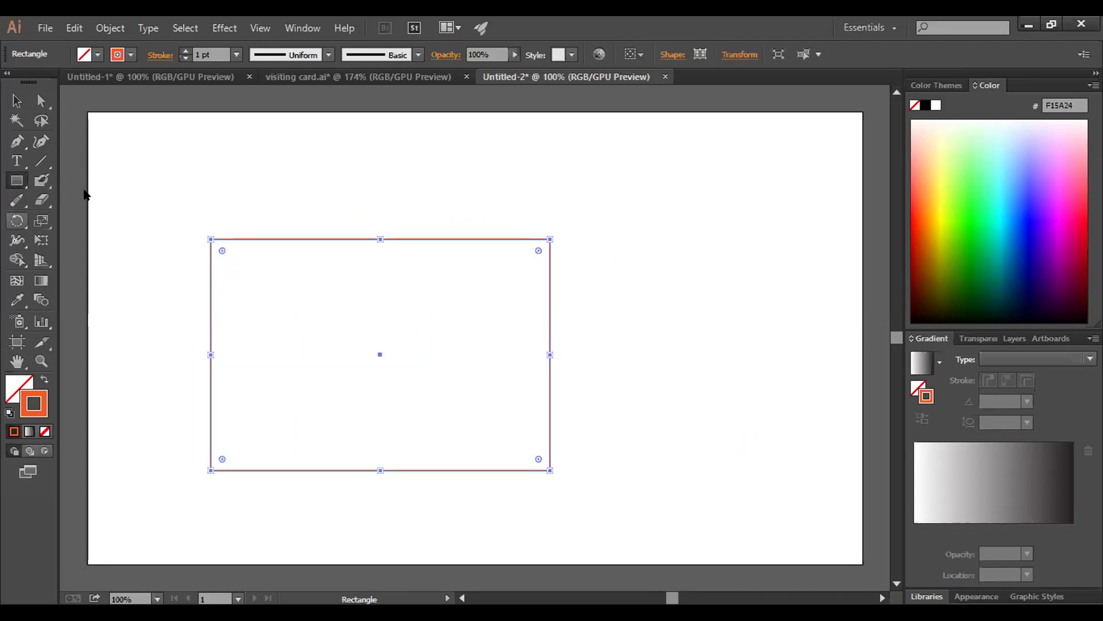
Try the Eraser tool on the rectangle's top edge near its upper-left corner, and undo the erased gap
click(41, 200)
click(131, 207)
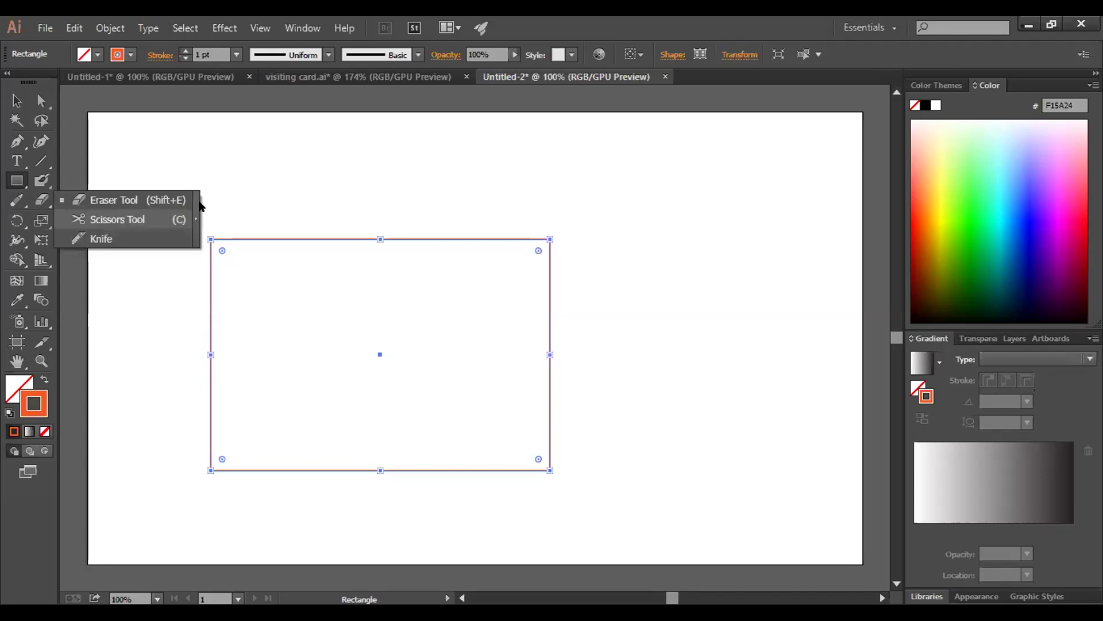
mouse_move(266, 217)
mouse_down()
mouse_move(243, 240)
mouse_move(212, 230)
mouse_up()
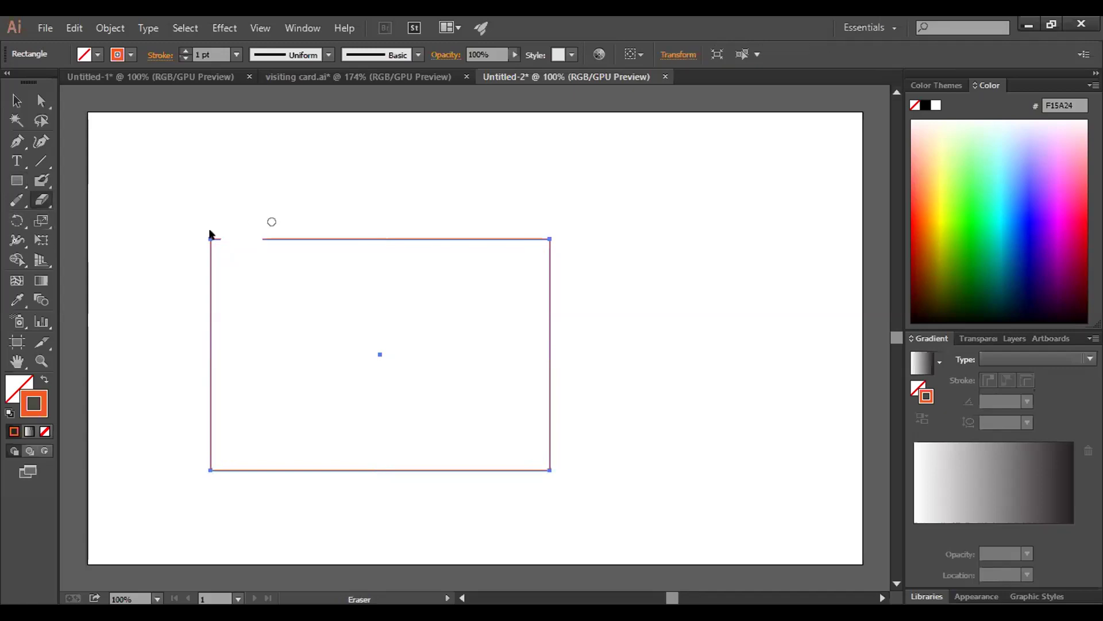
key(ctrl+z)
Cut the rectangle's top edge at several points with the Scissors tool, including one at about X 418 px
key(c)
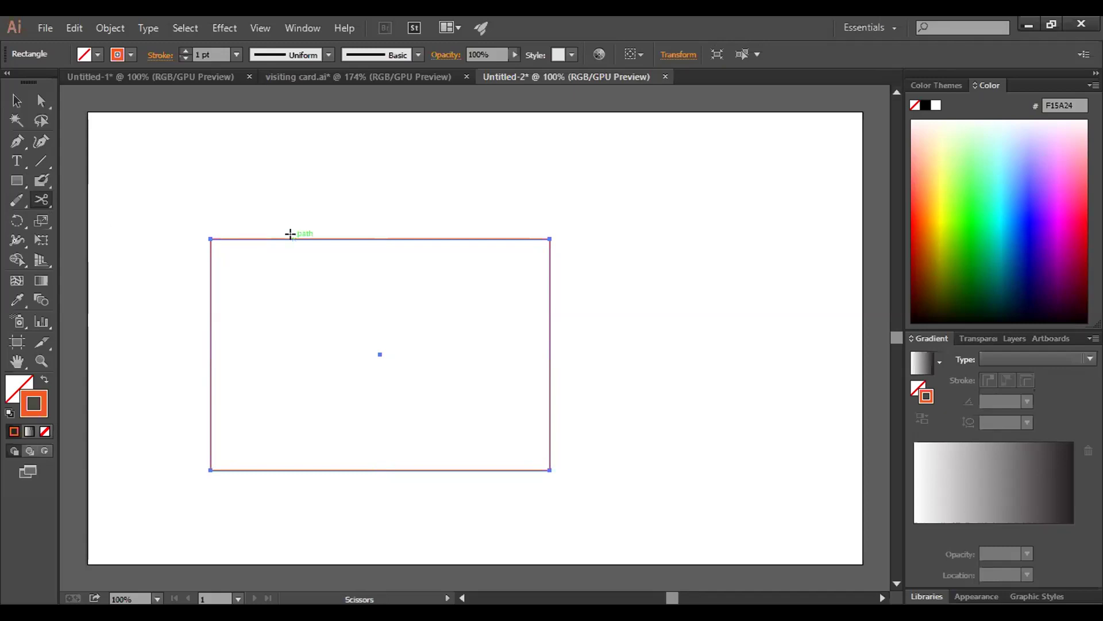
click(291, 237)
click(420, 234)
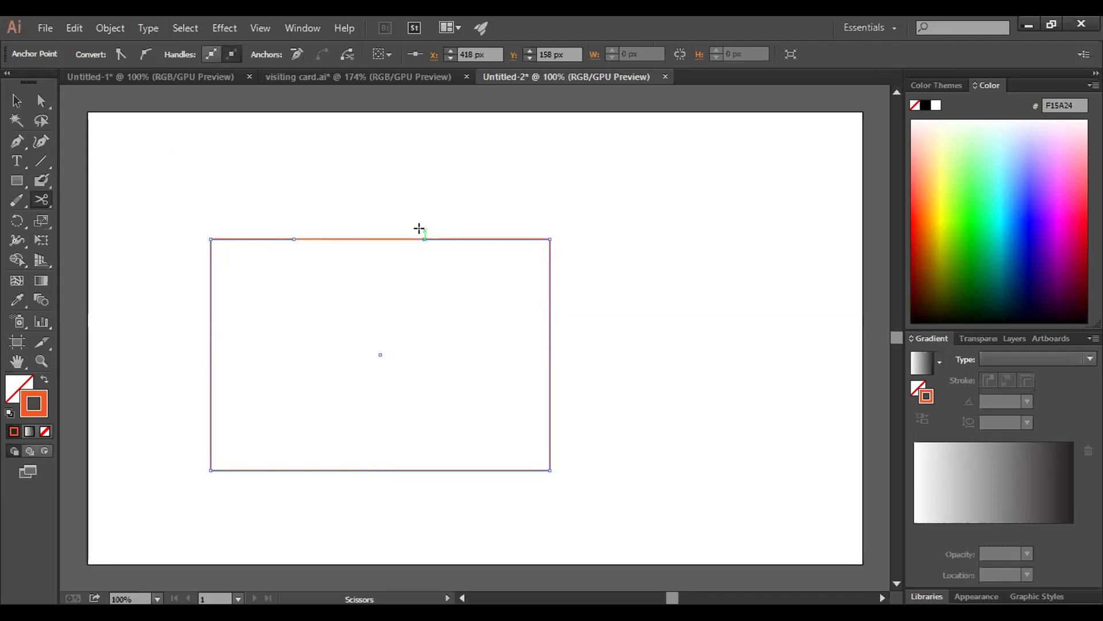
click(419, 228)
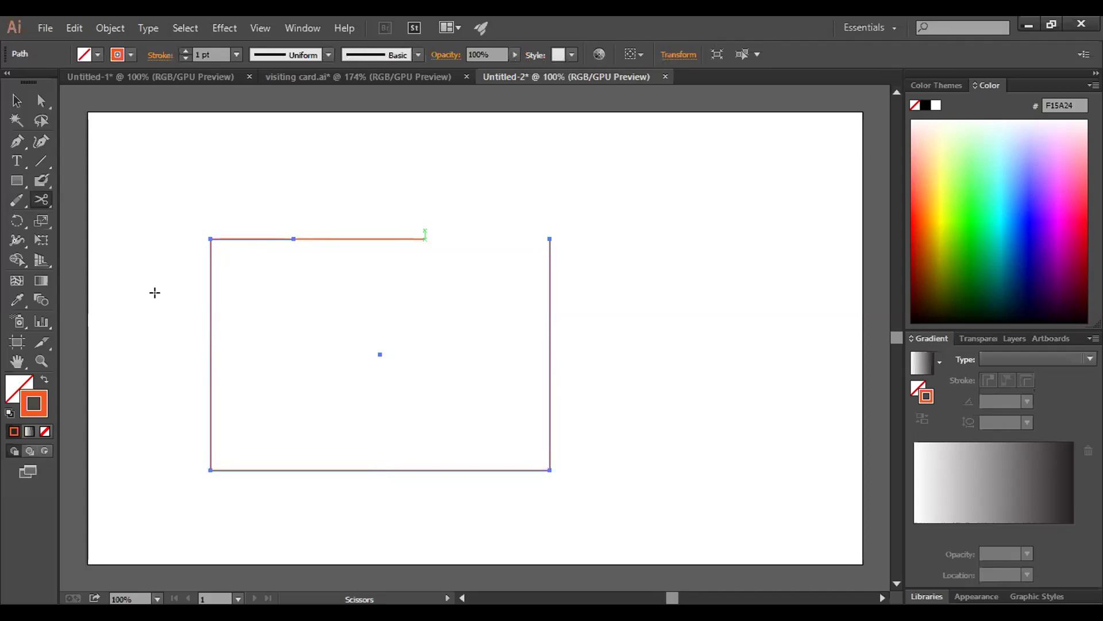
click(348, 238)
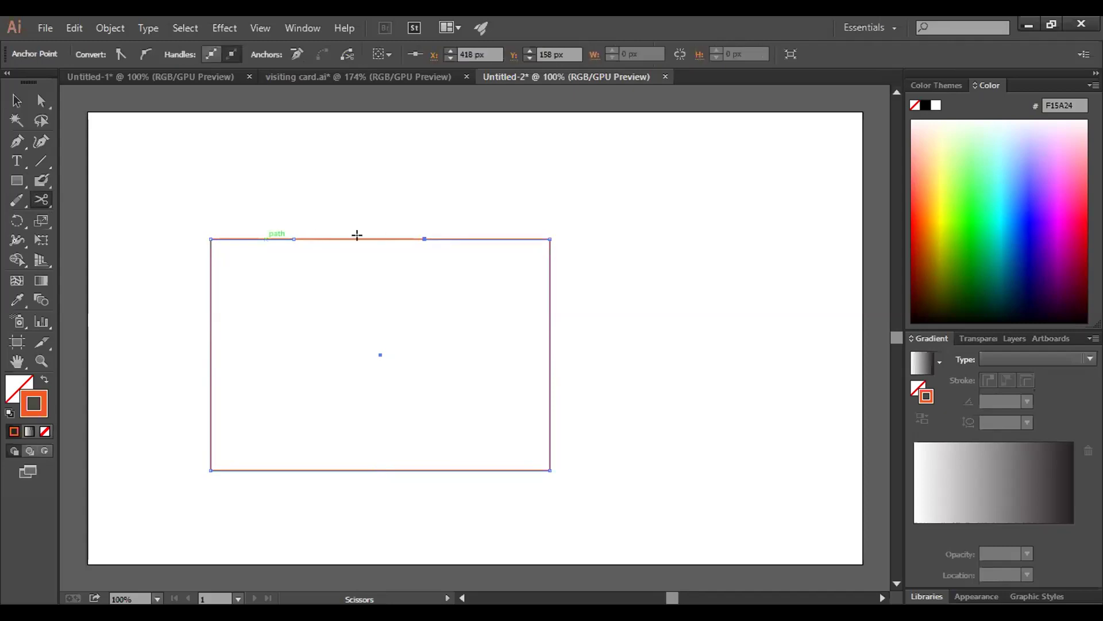
click(693, 336)
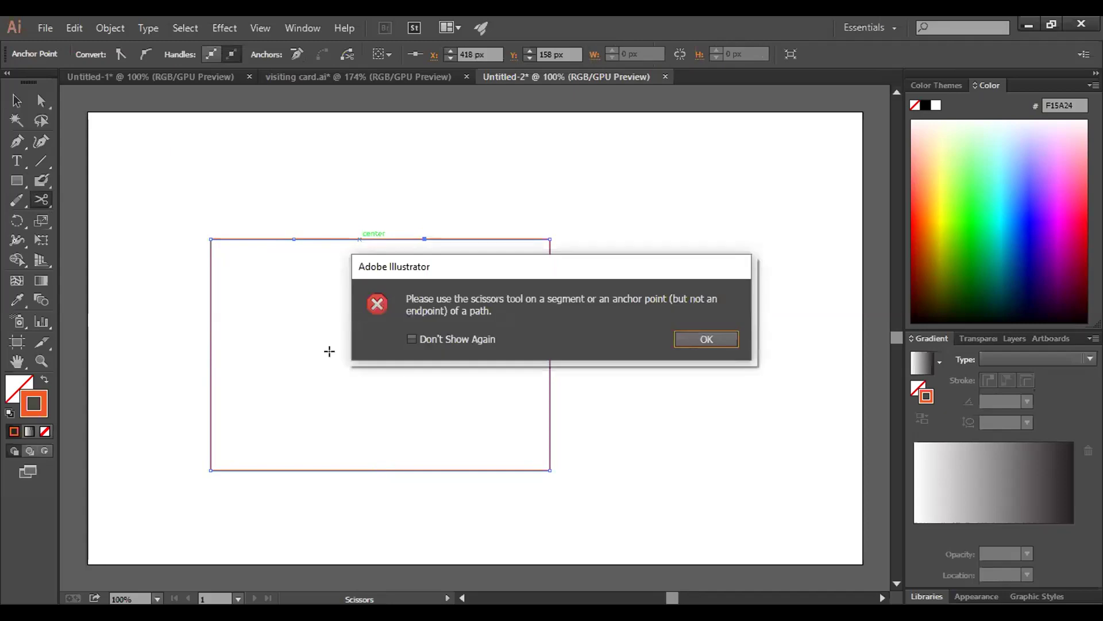
key(Return)
Delete all the cut pieces of the rectangle, leaving the artboard empty
key(Delete)
key(v)
key(v)
click(340, 238)
key(Delete)
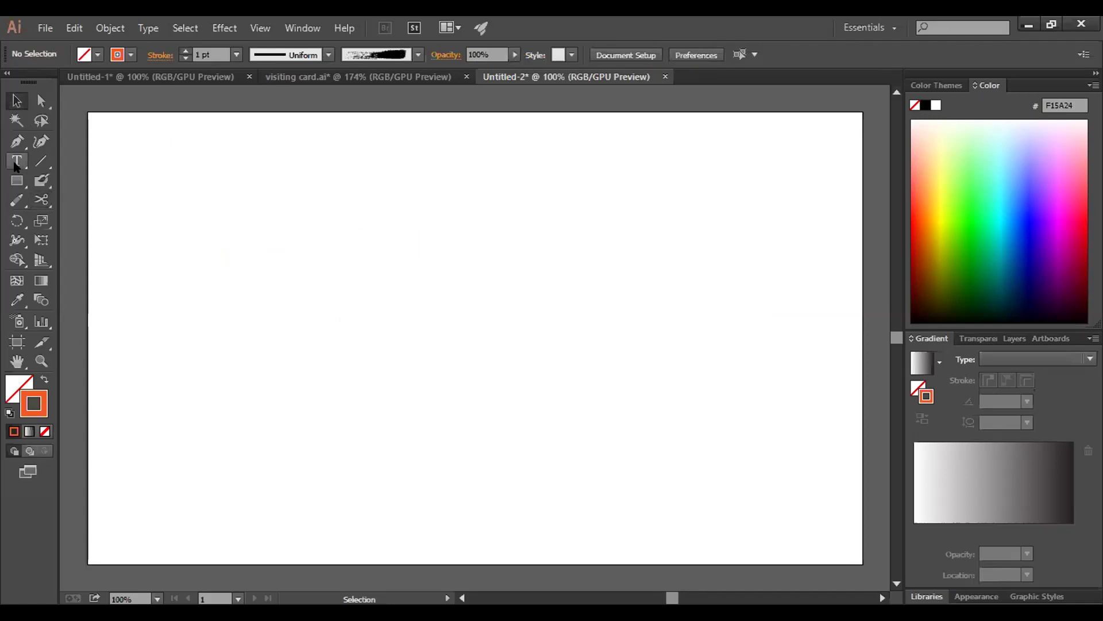
Switch to editing Artboard 1 with the Artboard tool
click(16, 163)
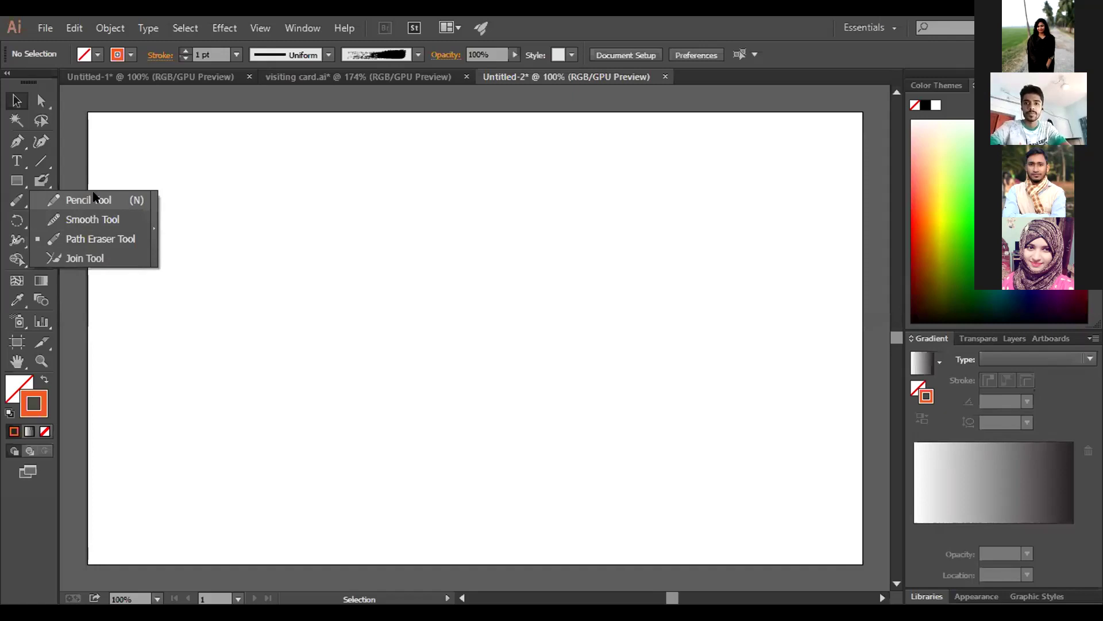
click(15, 340)
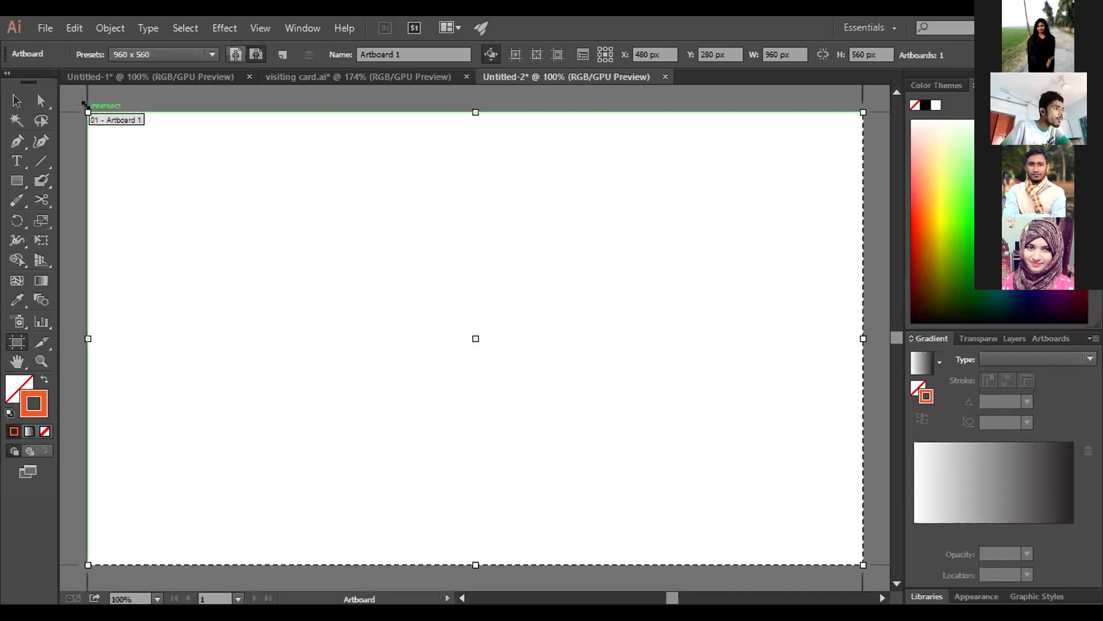
Resize Artboard 1 freehand from its upper corner to about 1084 px wide and 529 px high, and leave artboard editing
drag(87, 111, 185, 216)
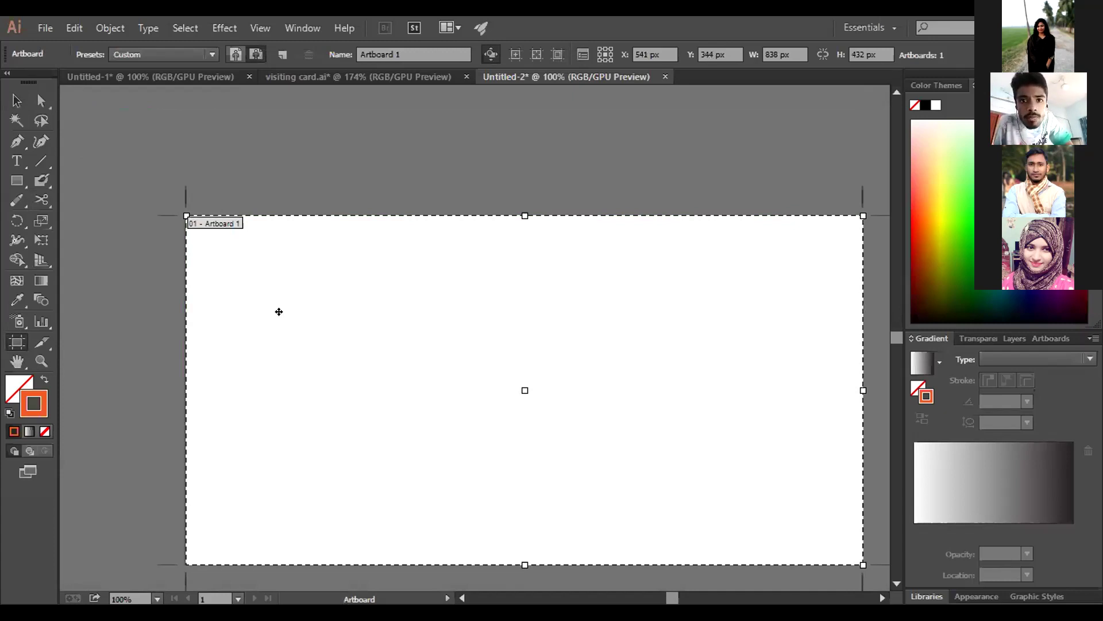
drag(179, 210, 59, 101)
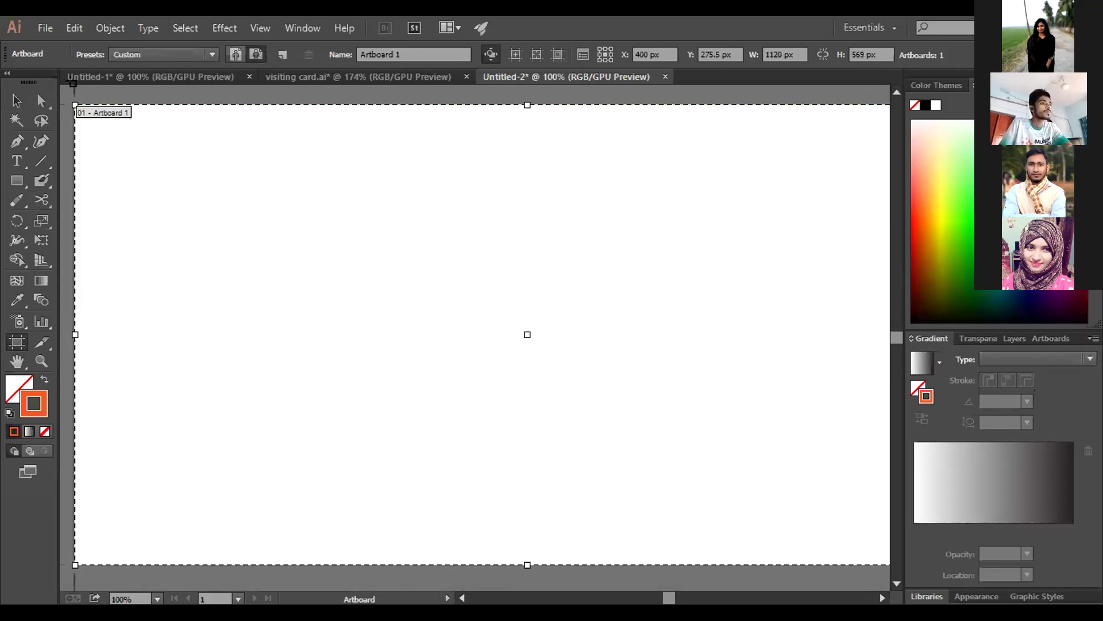
drag(75, 106, 103, 137)
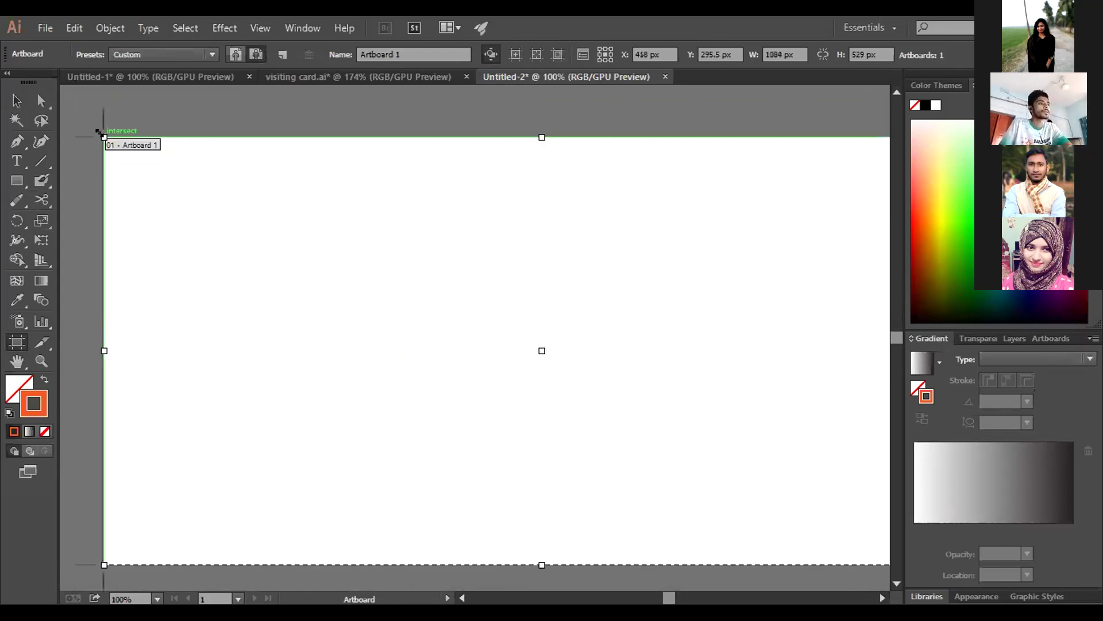
click(17, 100)
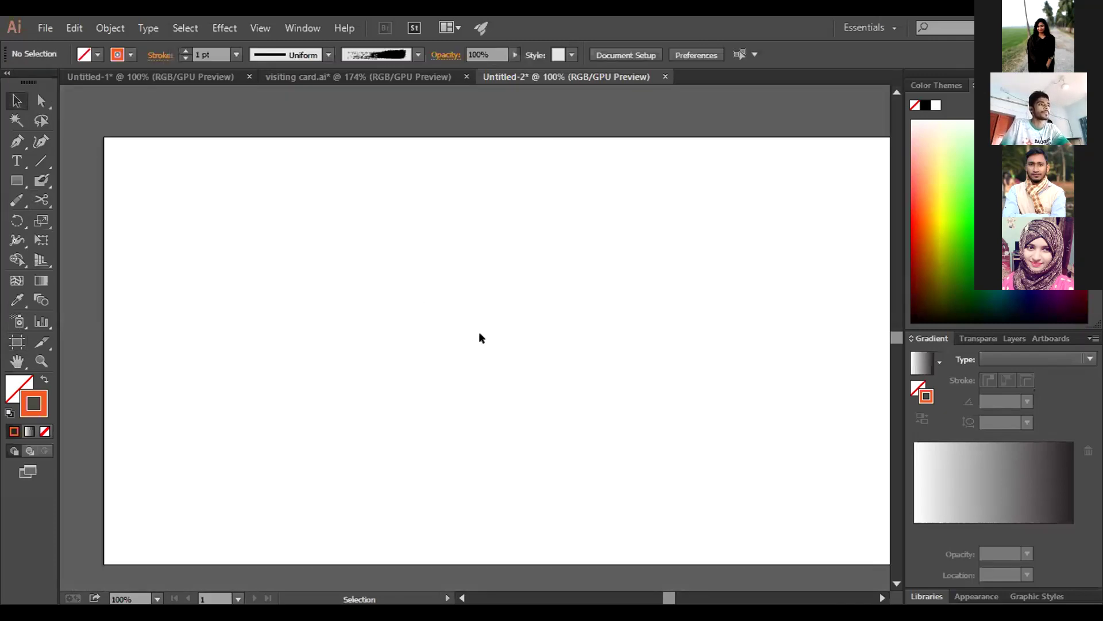
Close the Untitled-2 document without saving its changes
key(h)
drag(616, 397, 550, 371)
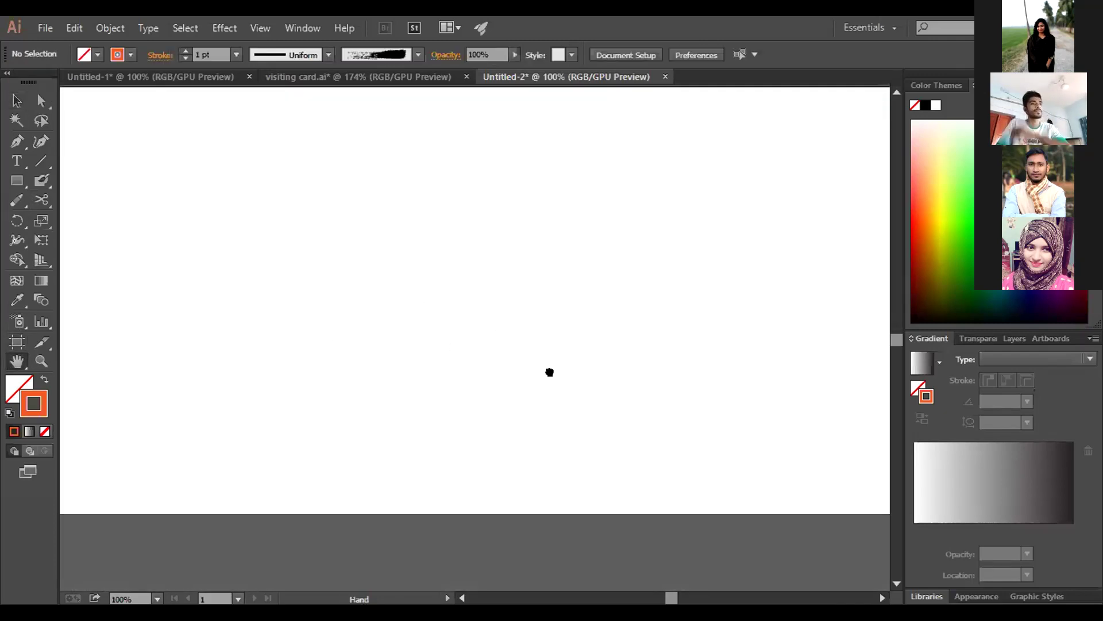
drag(399, 345, 408, 351)
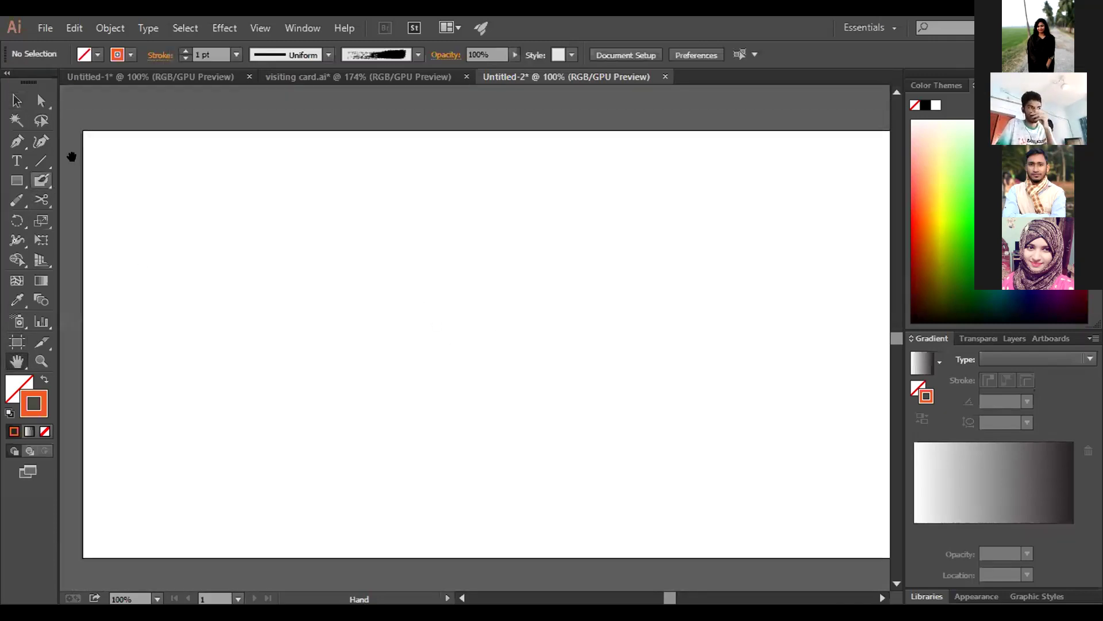
click(666, 79)
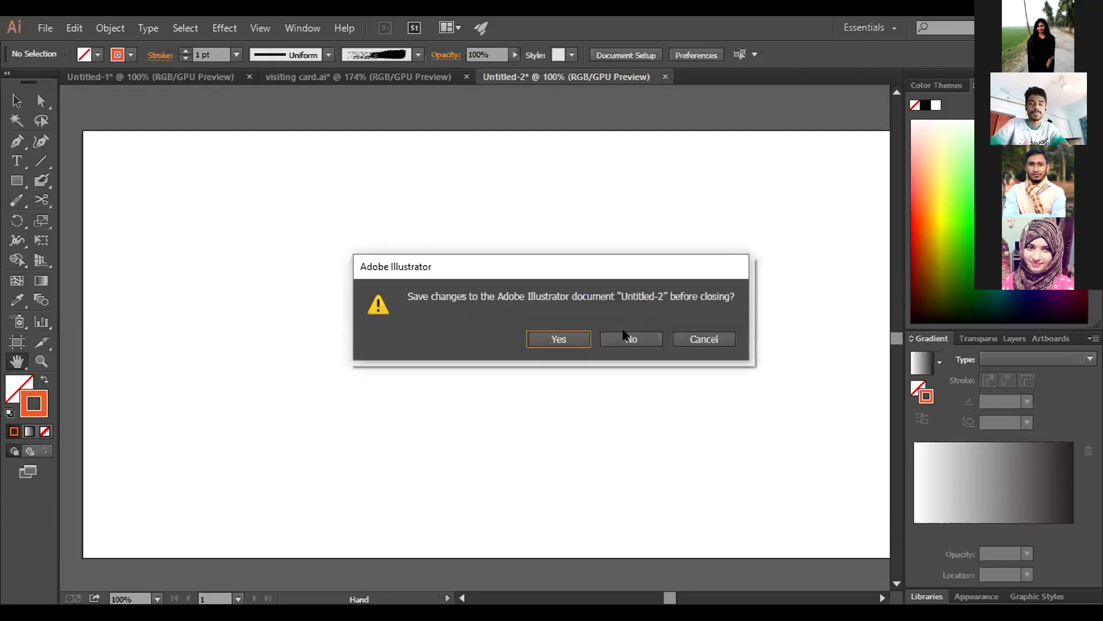
click(630, 337)
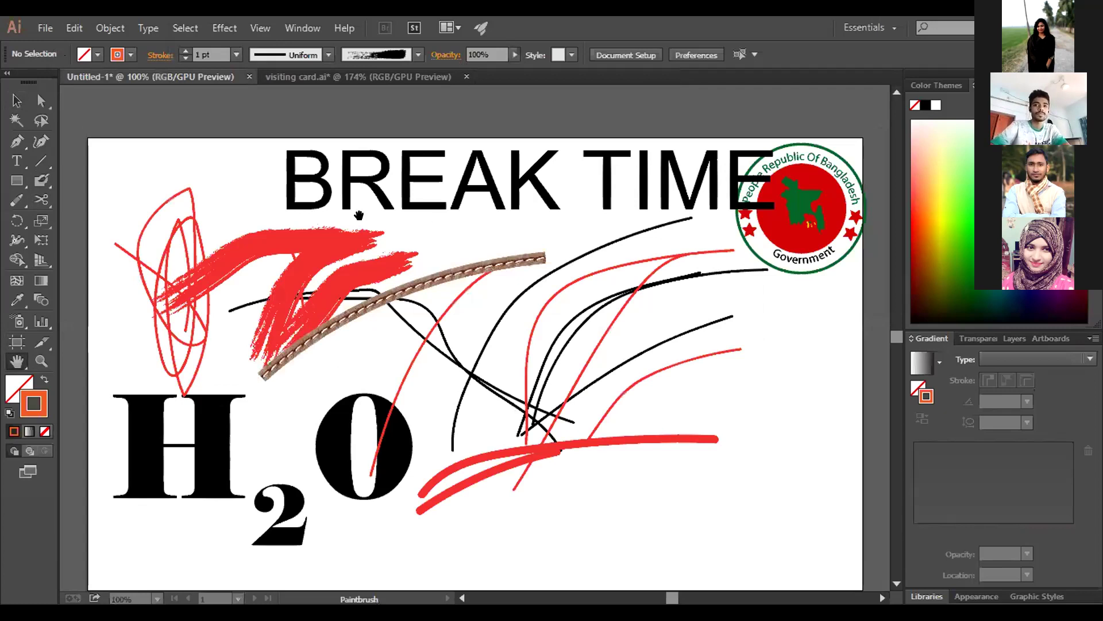
Delete all the artwork on the Untitled-1 artboard, including the brush strokes, texts and government emblem
click(17, 101)
drag(96, 139, 843, 574)
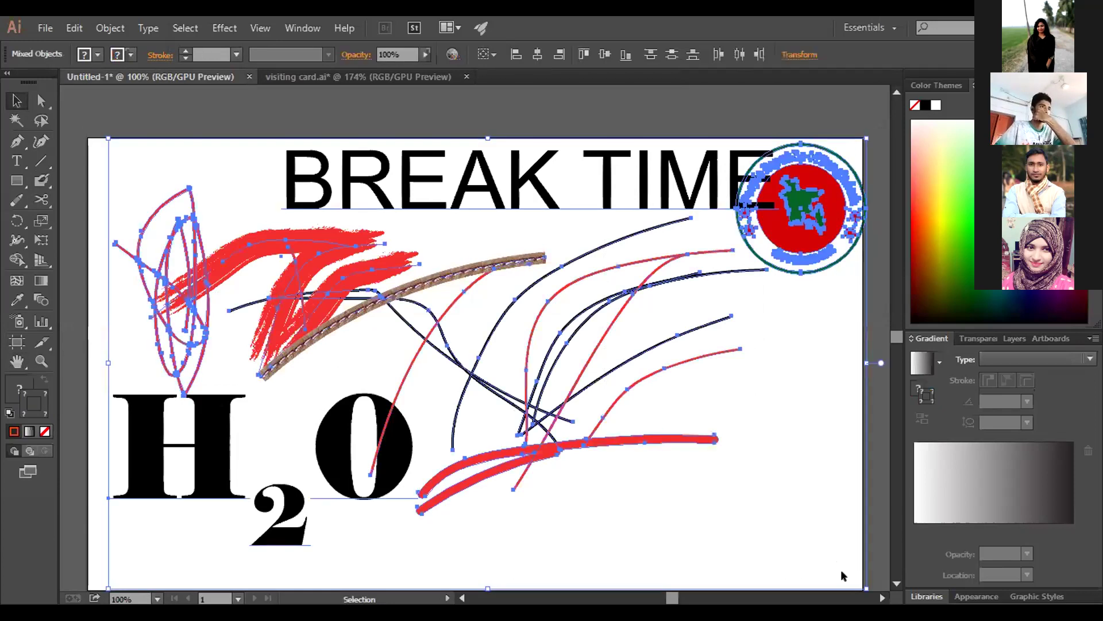
key(Delete)
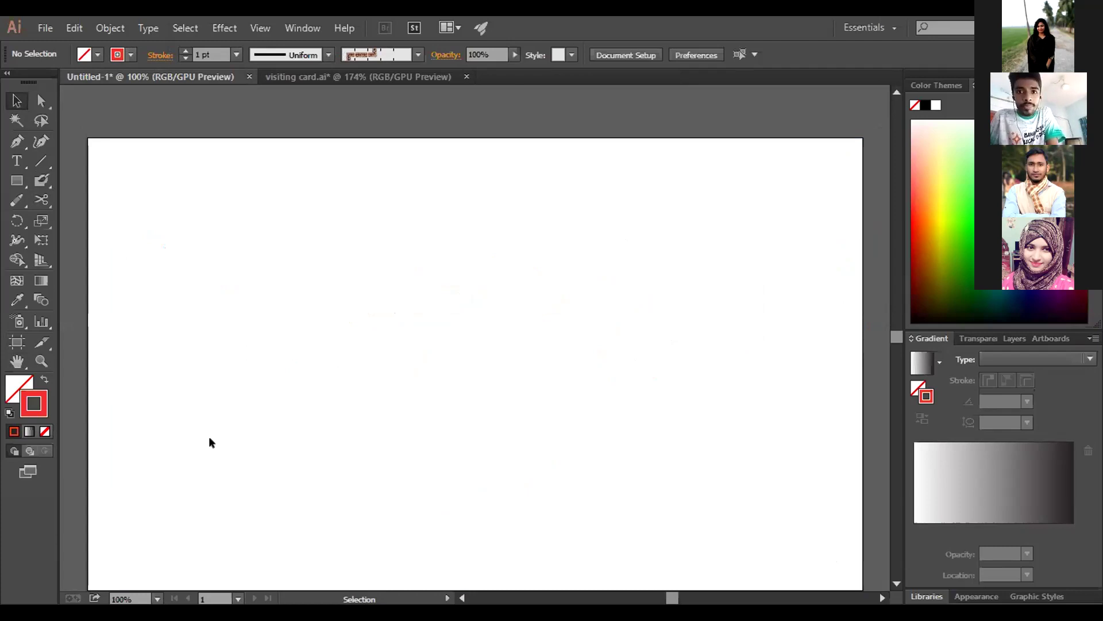
Add the text "ASR" in 175 pt Arial Regular and move it to the lower part of the artboard
click(23, 160)
click(298, 367)
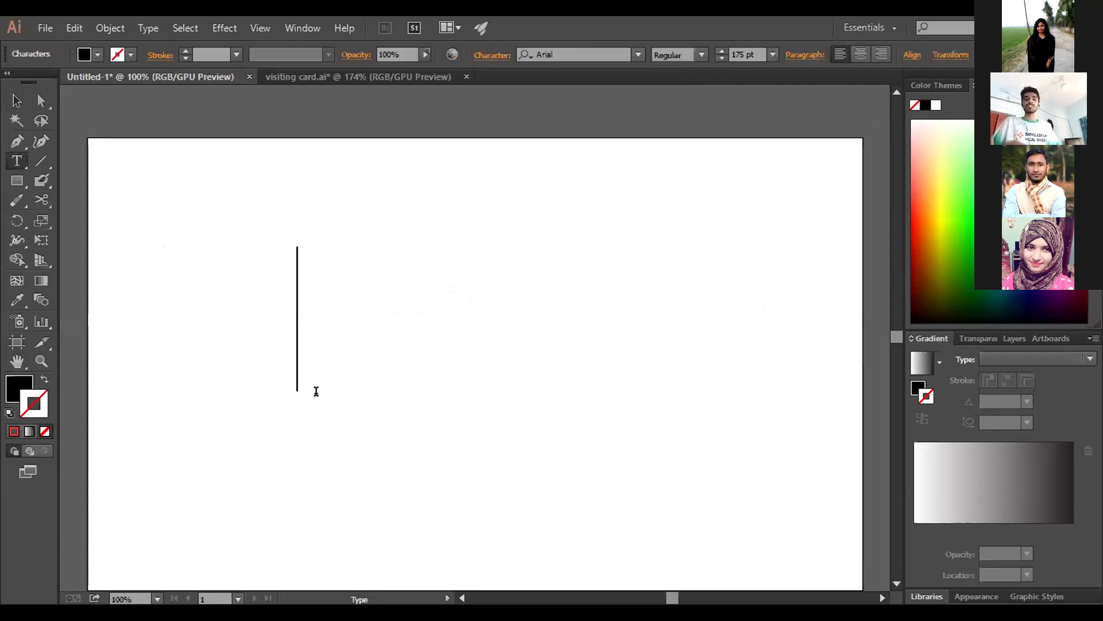
text(ASR)
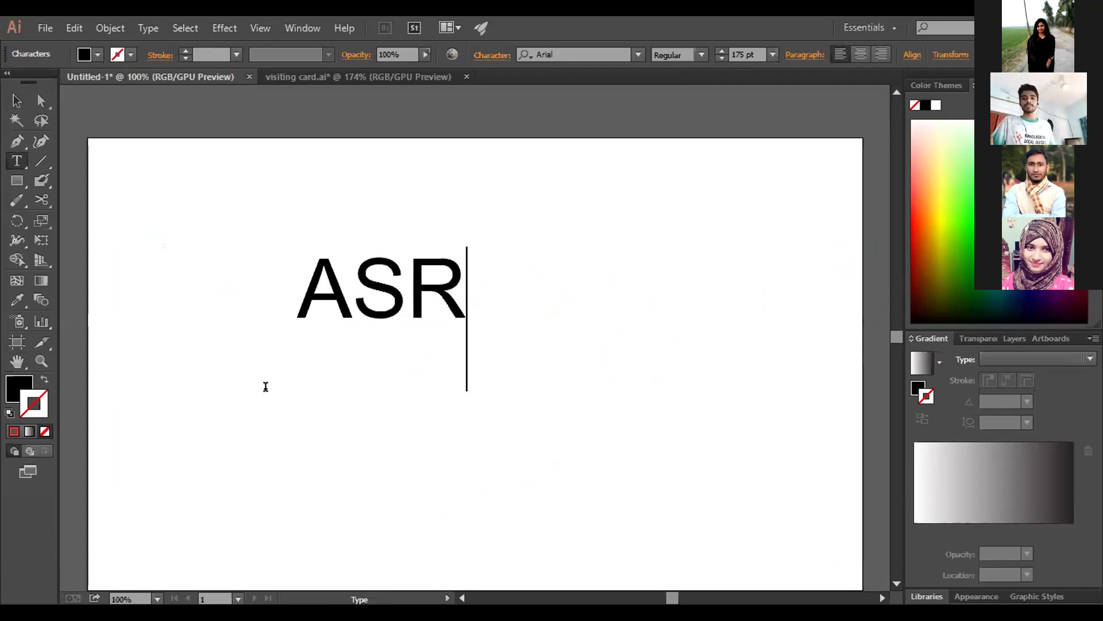
click(17, 102)
drag(345, 281, 303, 445)
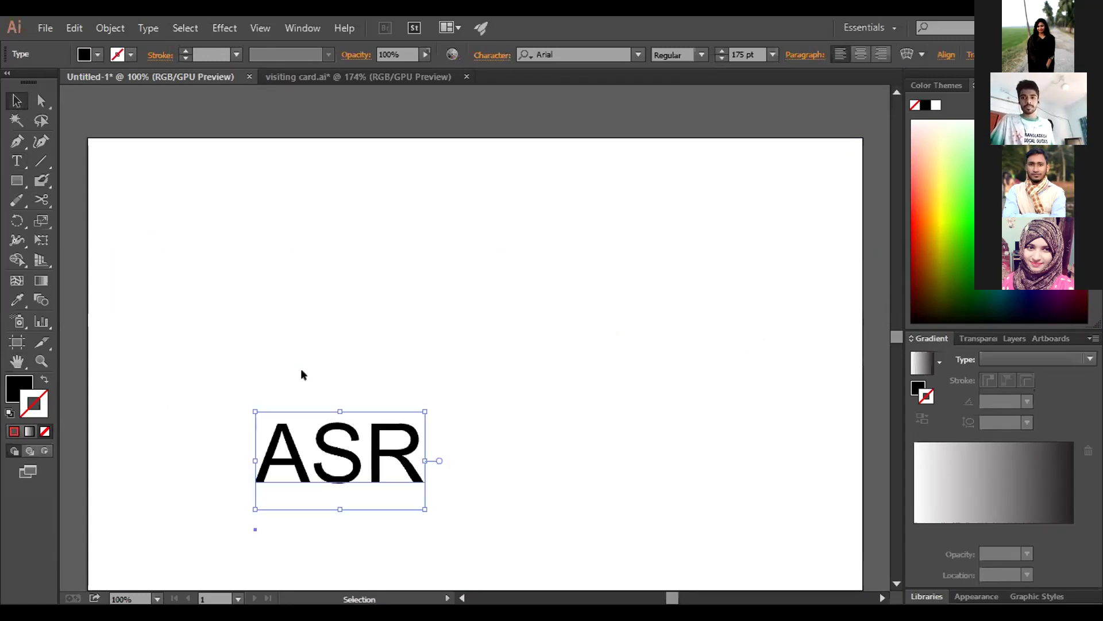
click(213, 32)
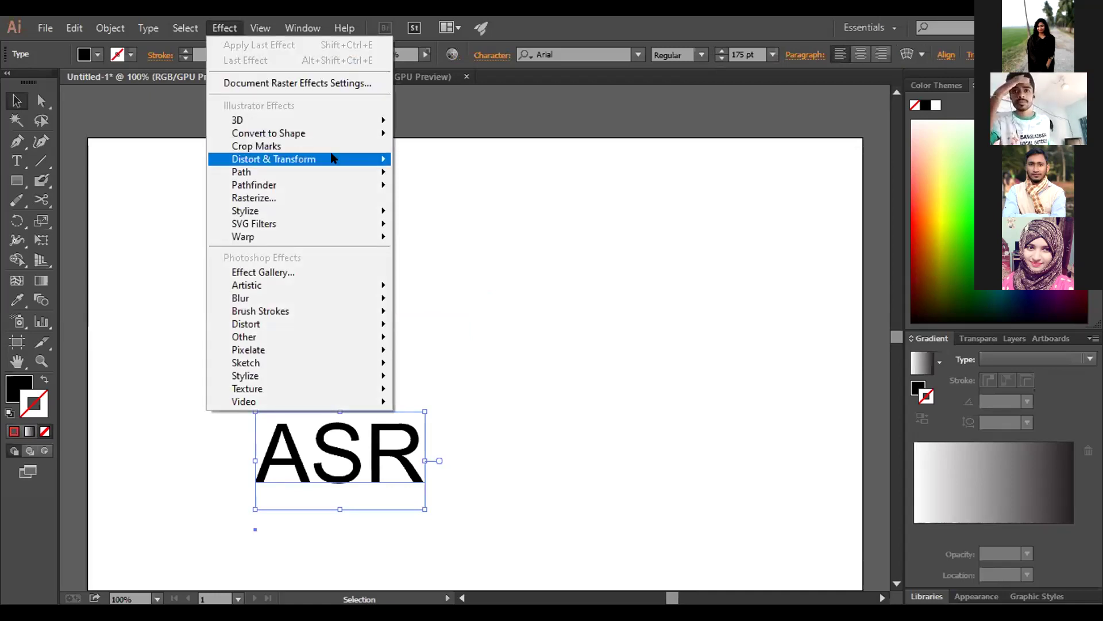
mouse_move(327, 159)
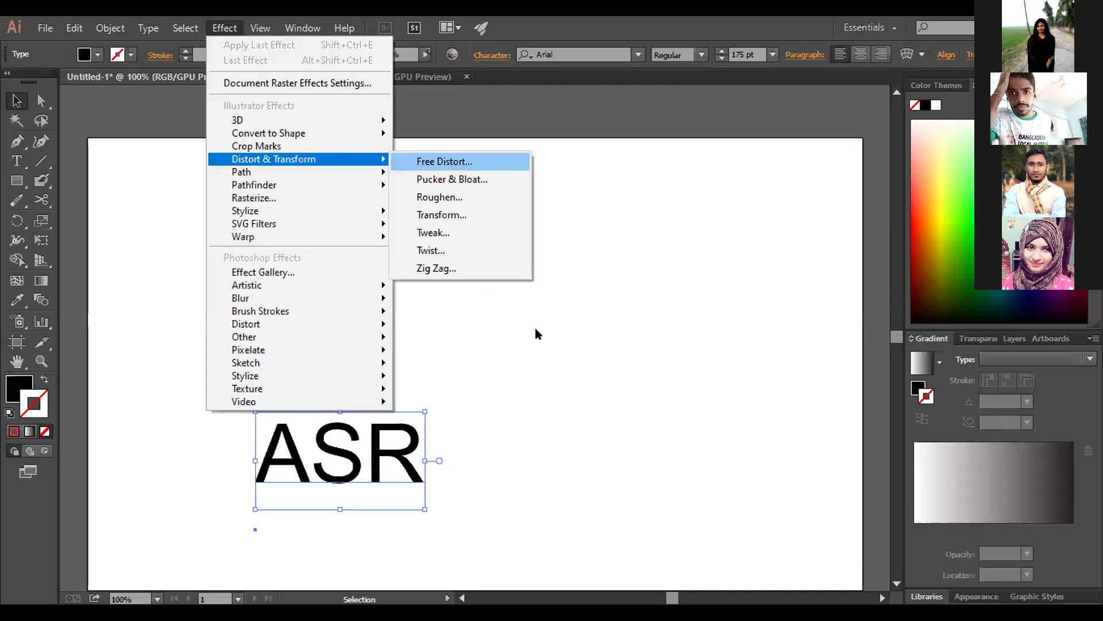
key(Return)
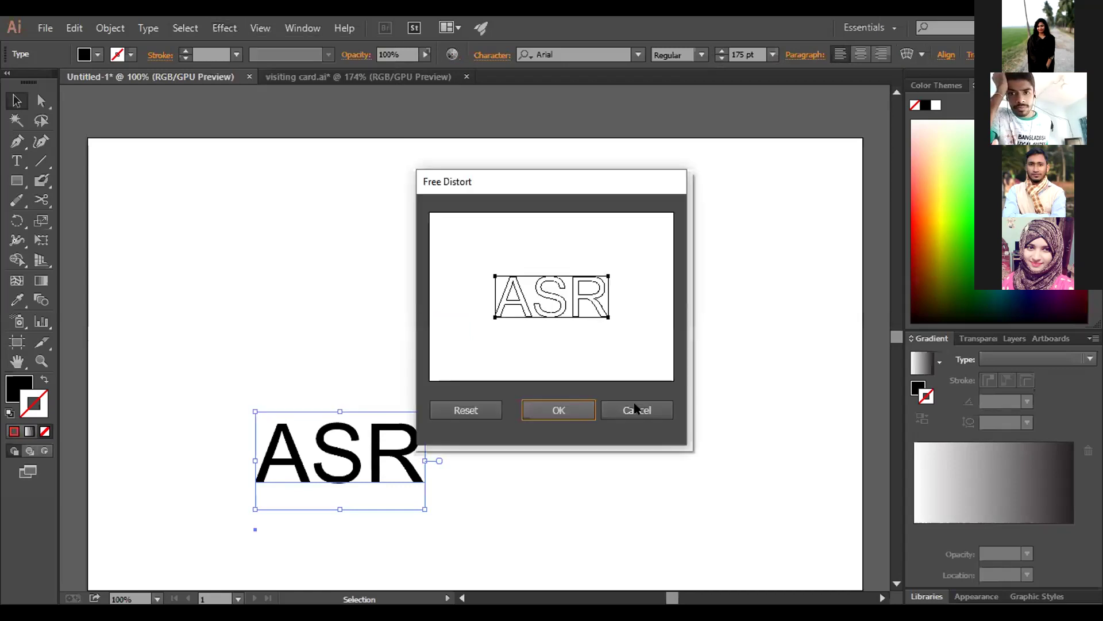
key(Escape)
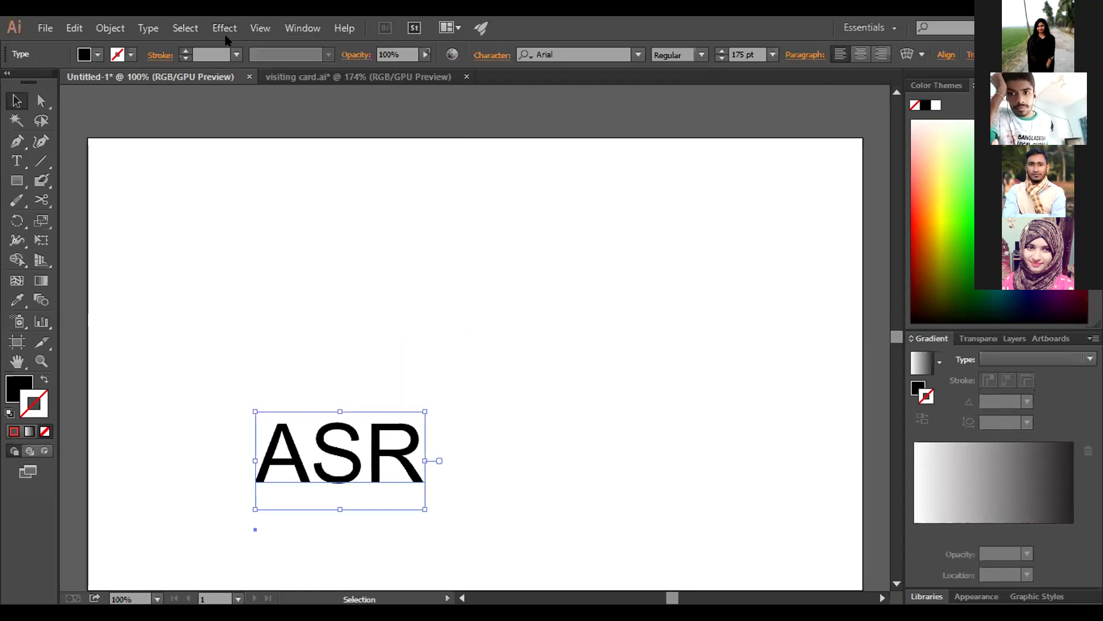
Start the Stylize Drop Shadow effect on the "ASR" text and turn on its preview
click(224, 27)
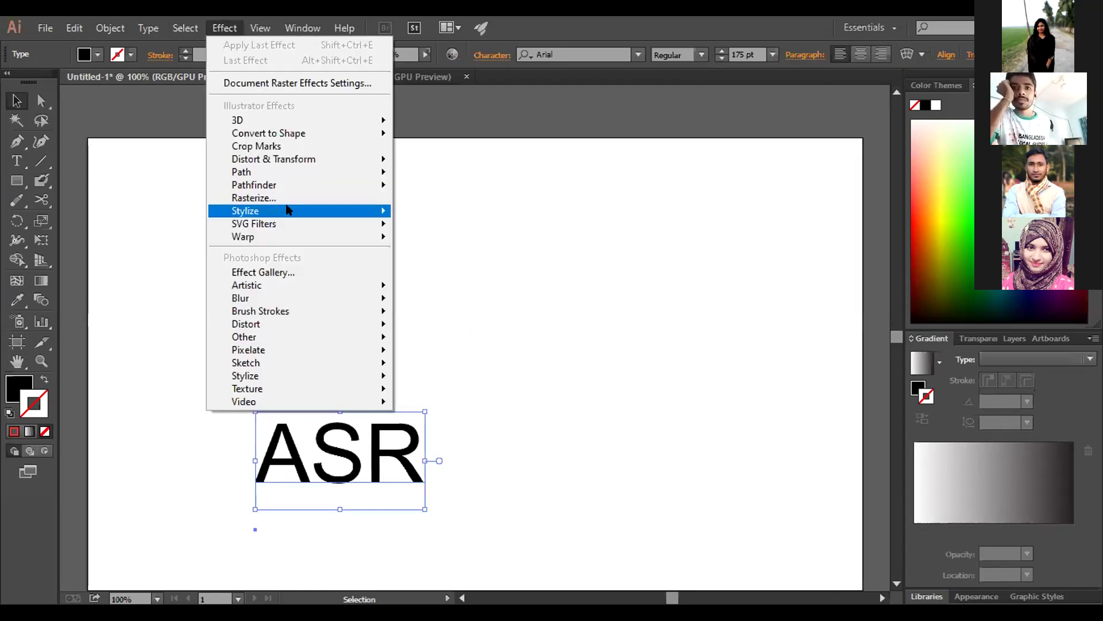
mouse_move(289, 209)
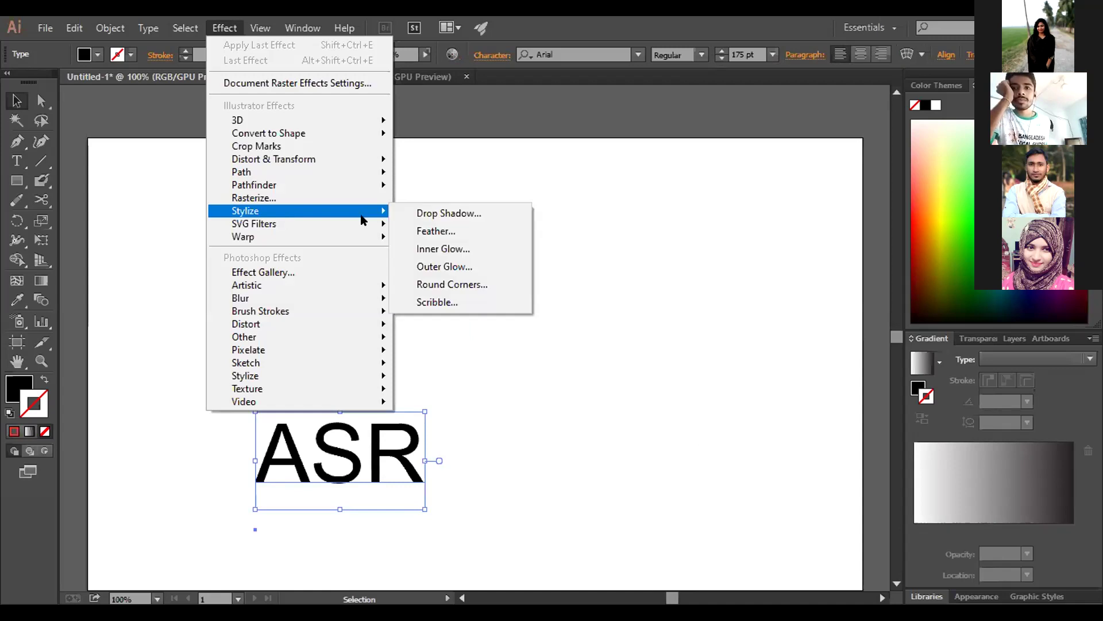
click(425, 214)
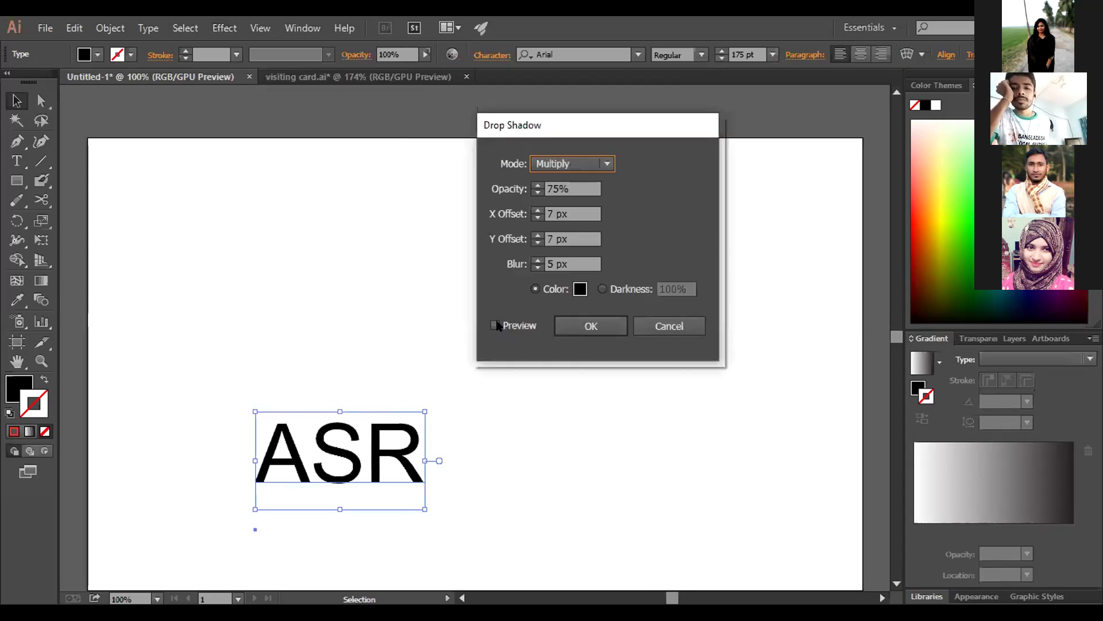
click(496, 326)
click(495, 325)
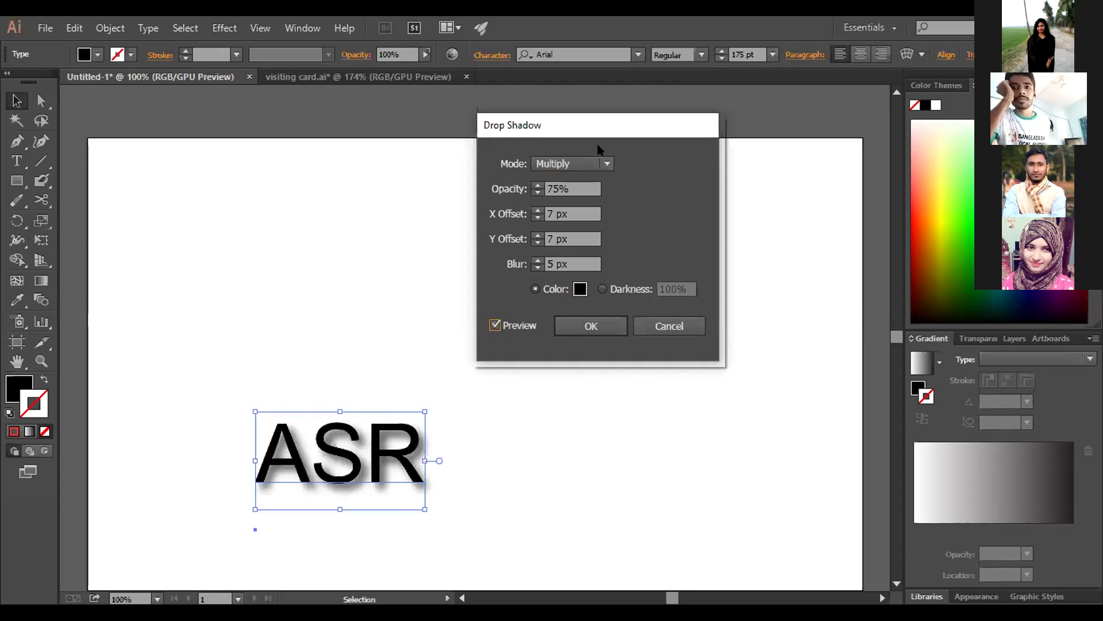
Raise the drop shadow's opacity to 100%
click(535, 189)
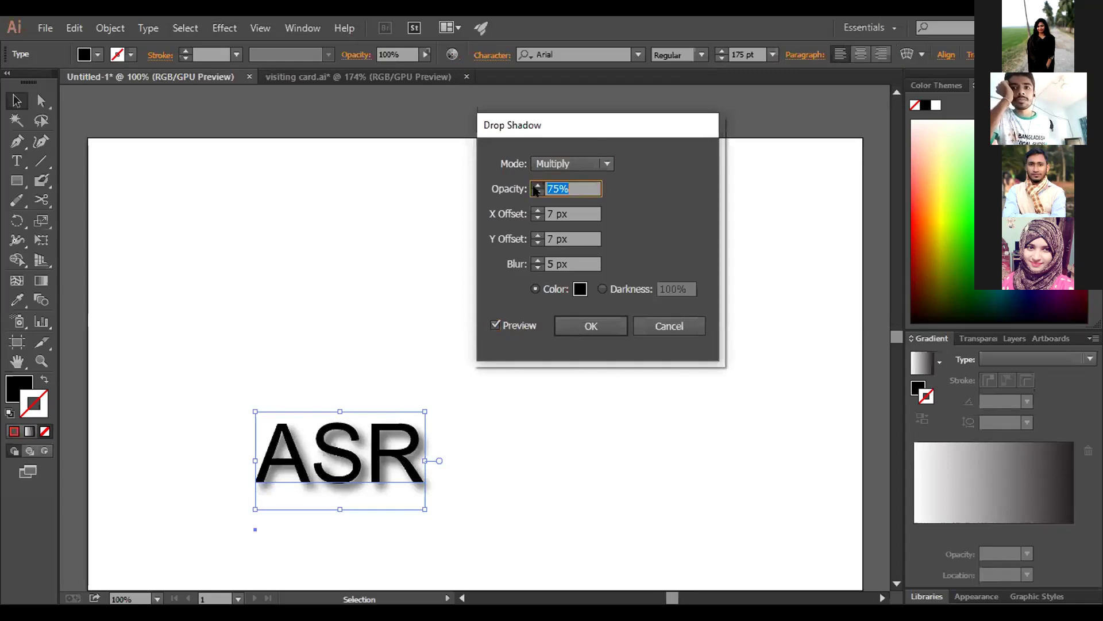
click(536, 187)
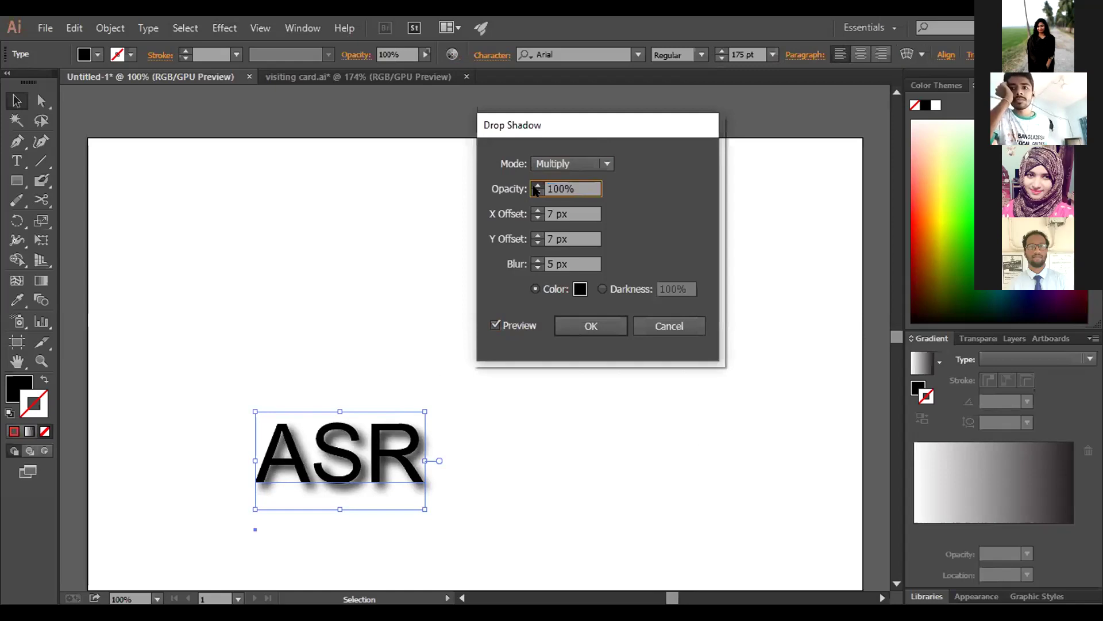
click(536, 185)
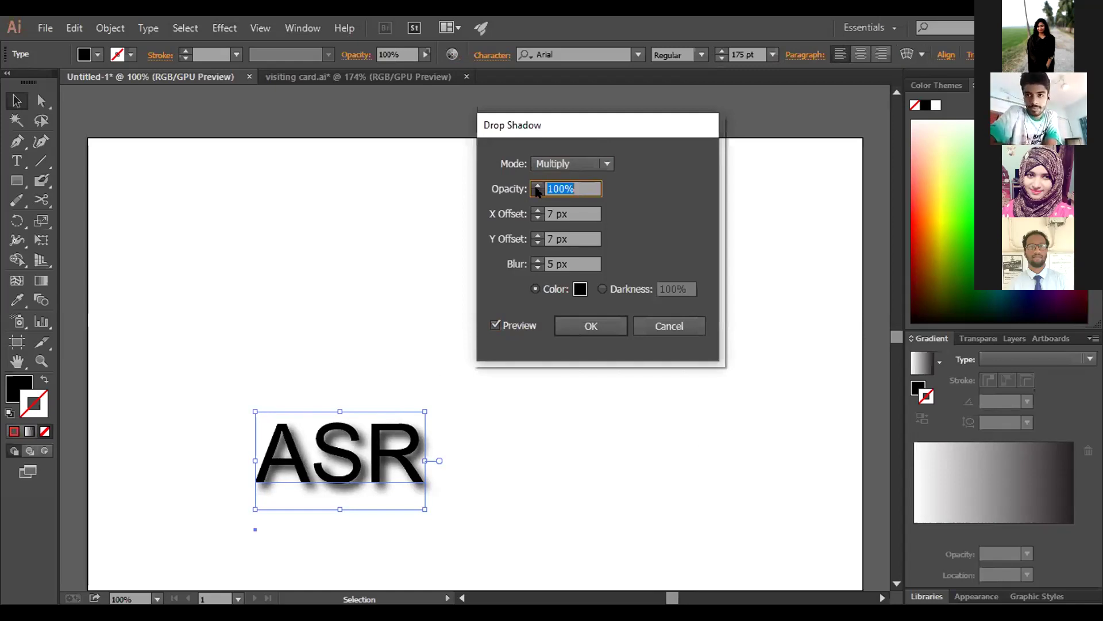
Lower the drop shadow's opacity to 0% and apply the effect to the "ASR" text
click(538, 191)
click(538, 192)
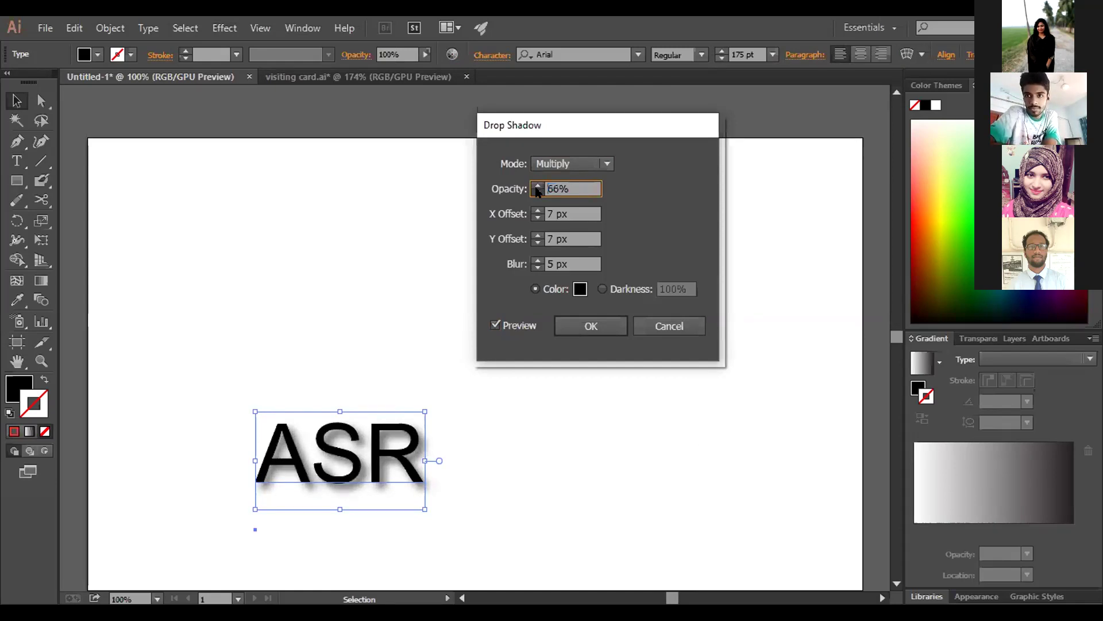
click(538, 192)
click(538, 192)
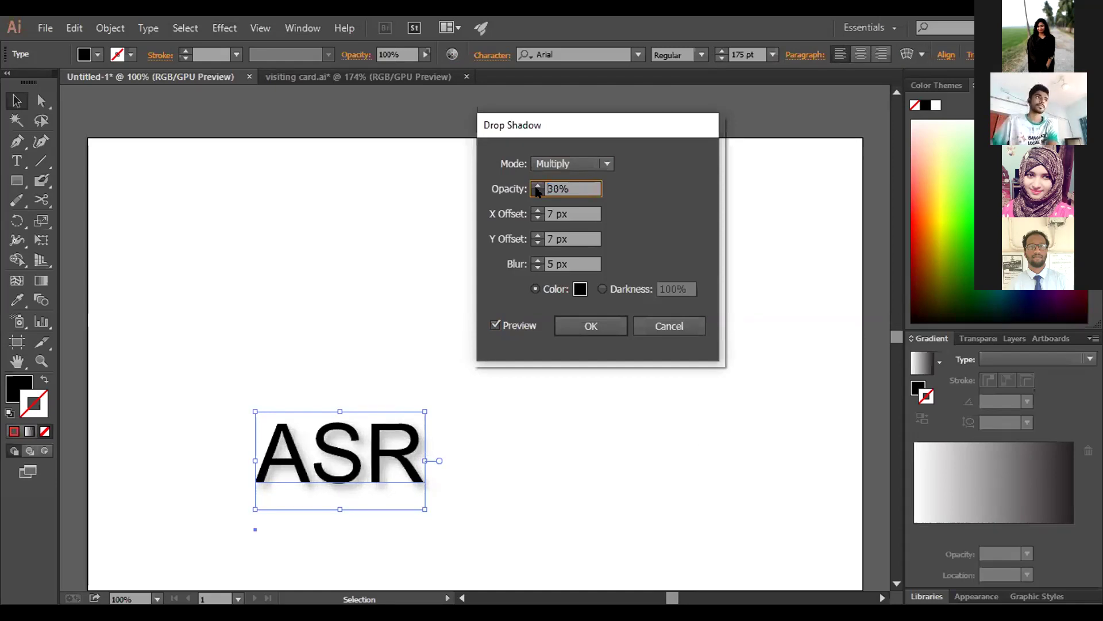
click(538, 191)
click(538, 191)
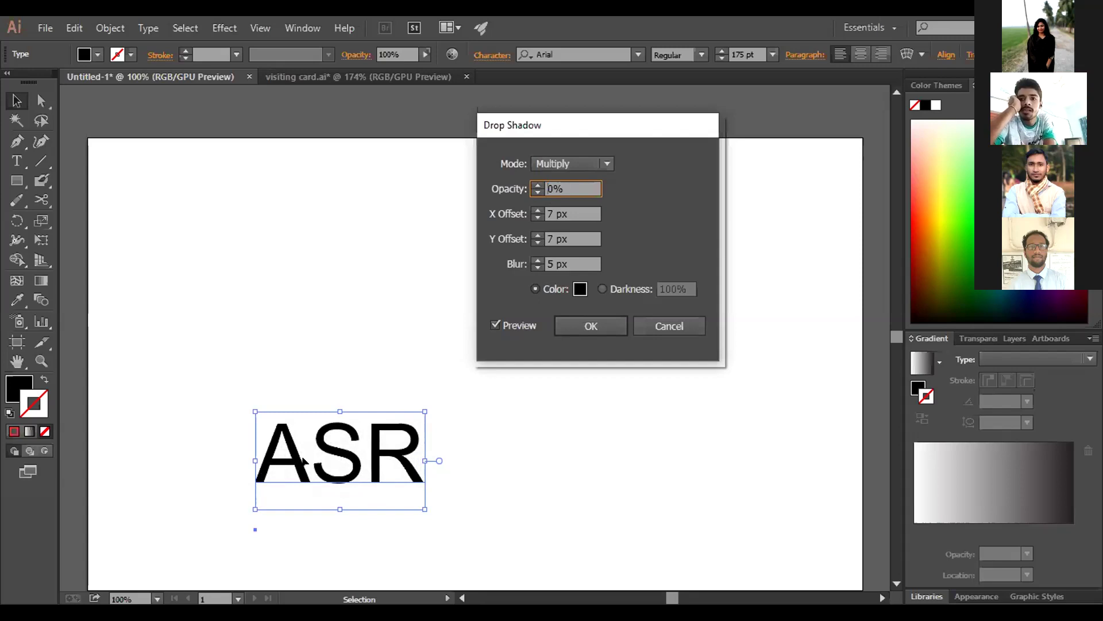
key(Return)
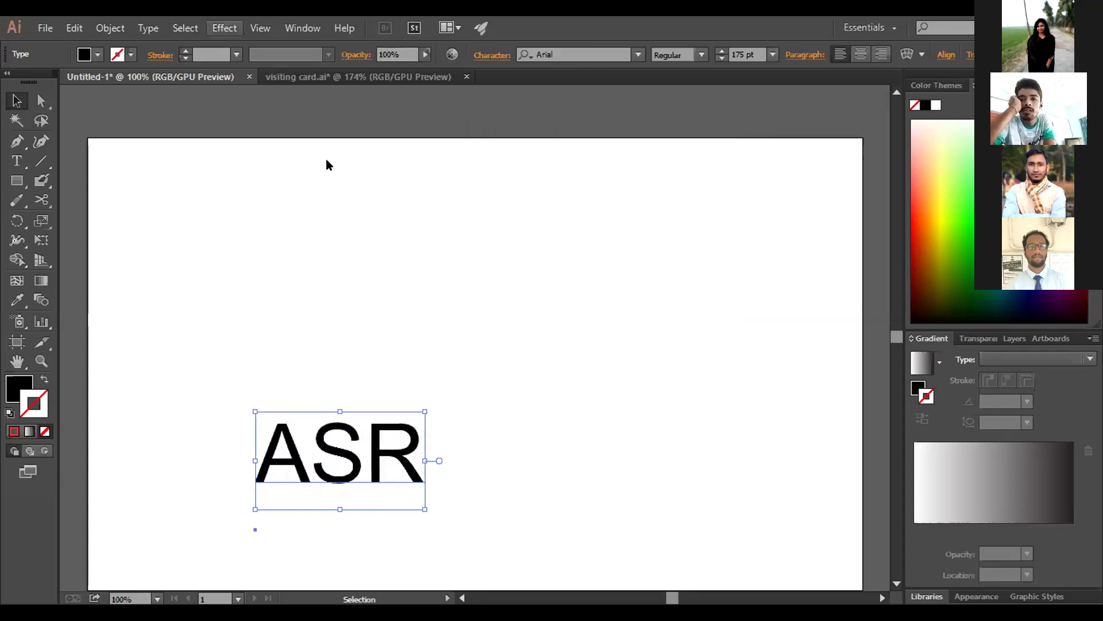
Apply a second Drop Shadow instance to the "ASR" text with its opacity set to 75%
key(alt+c)
key(Right)
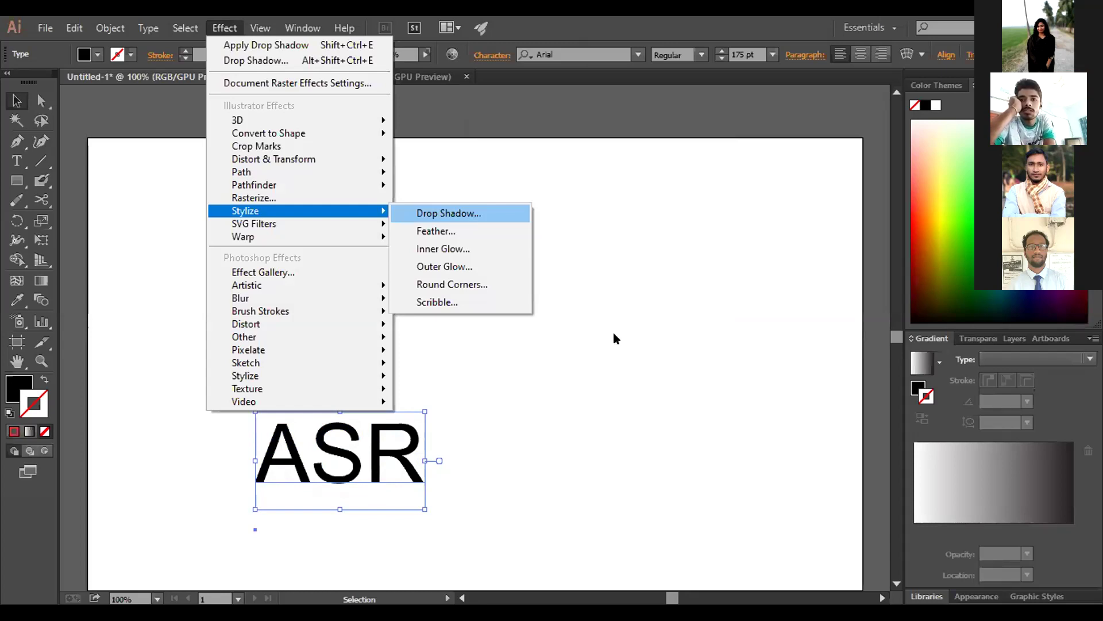
key(Return)
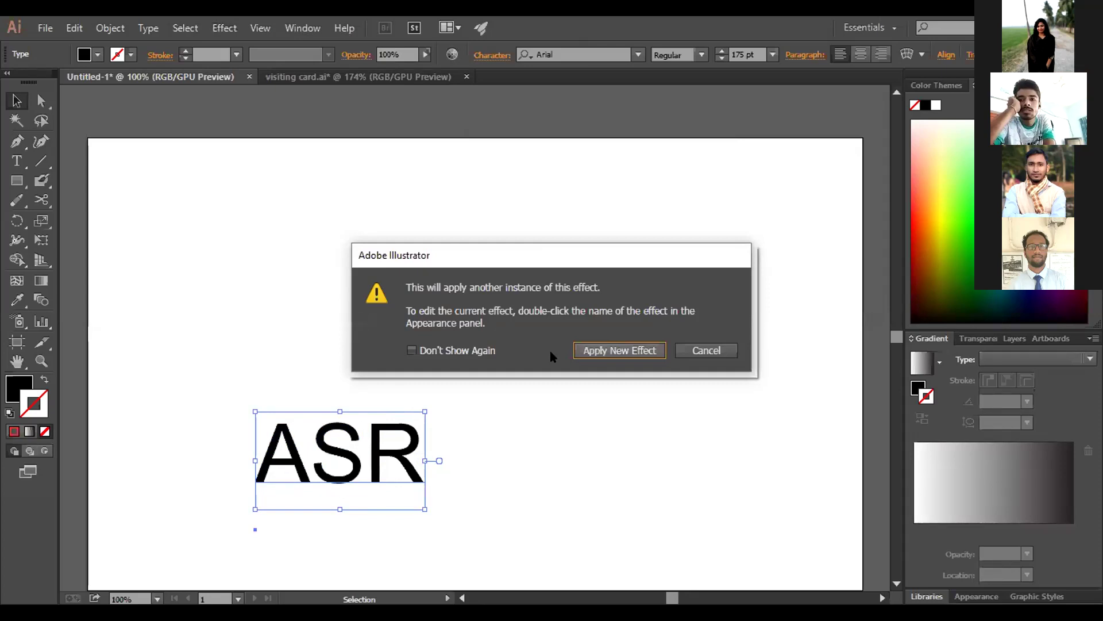
key(Return)
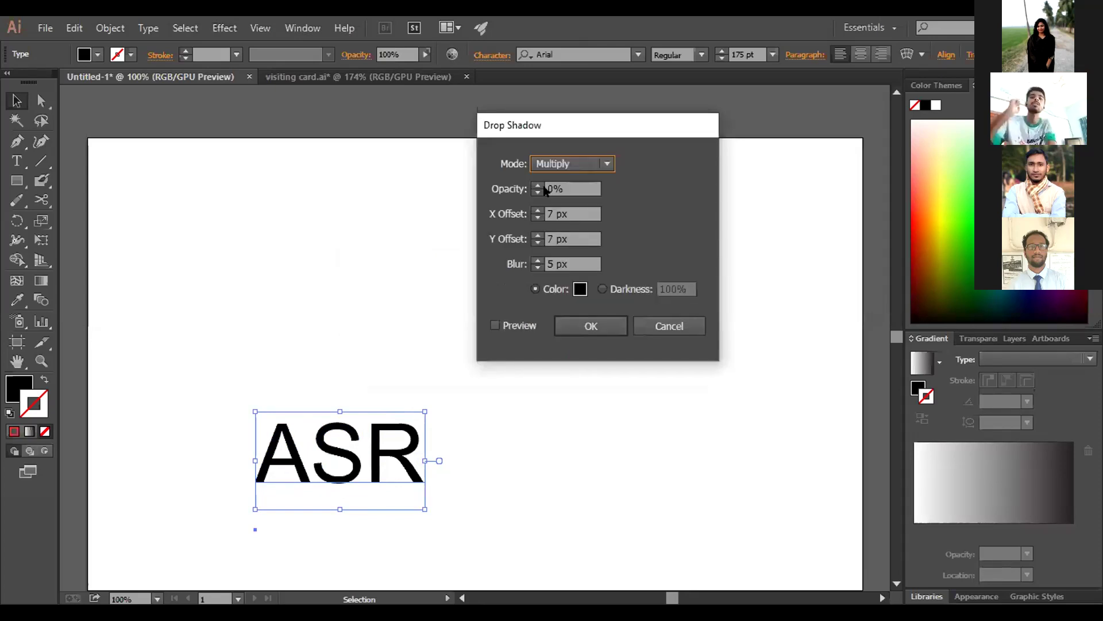
click(550, 187)
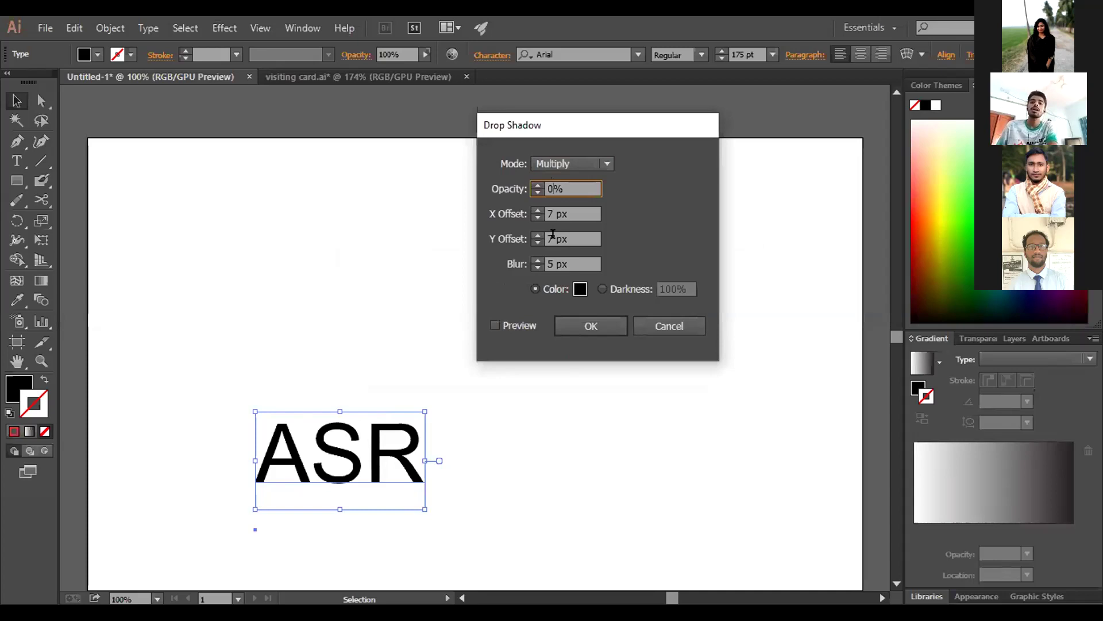
key(BackSpace)
text(7)
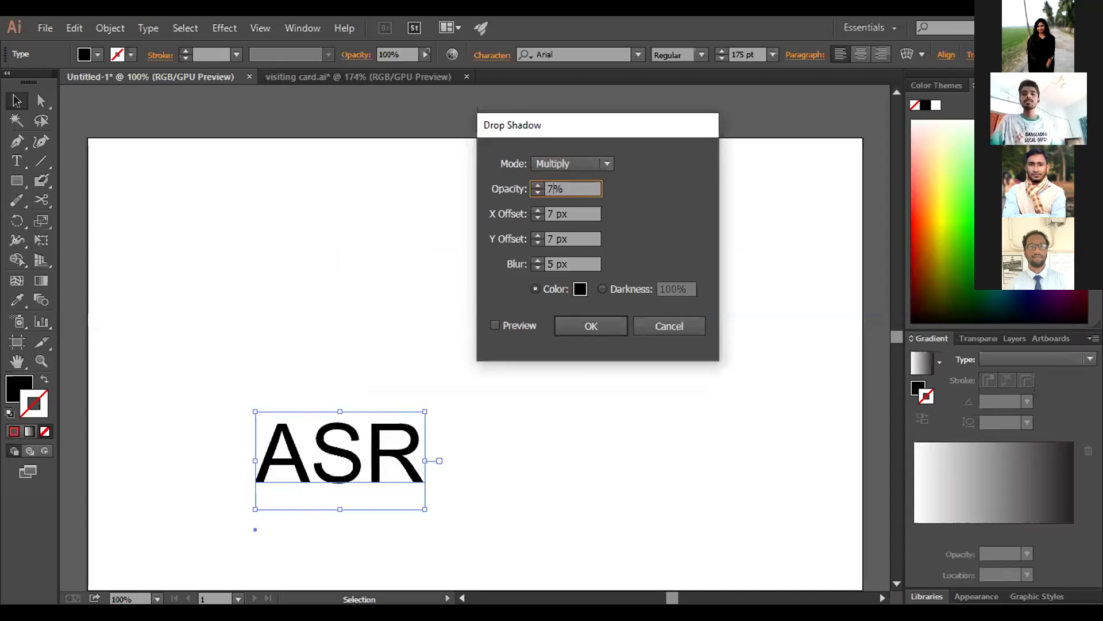
text(5)
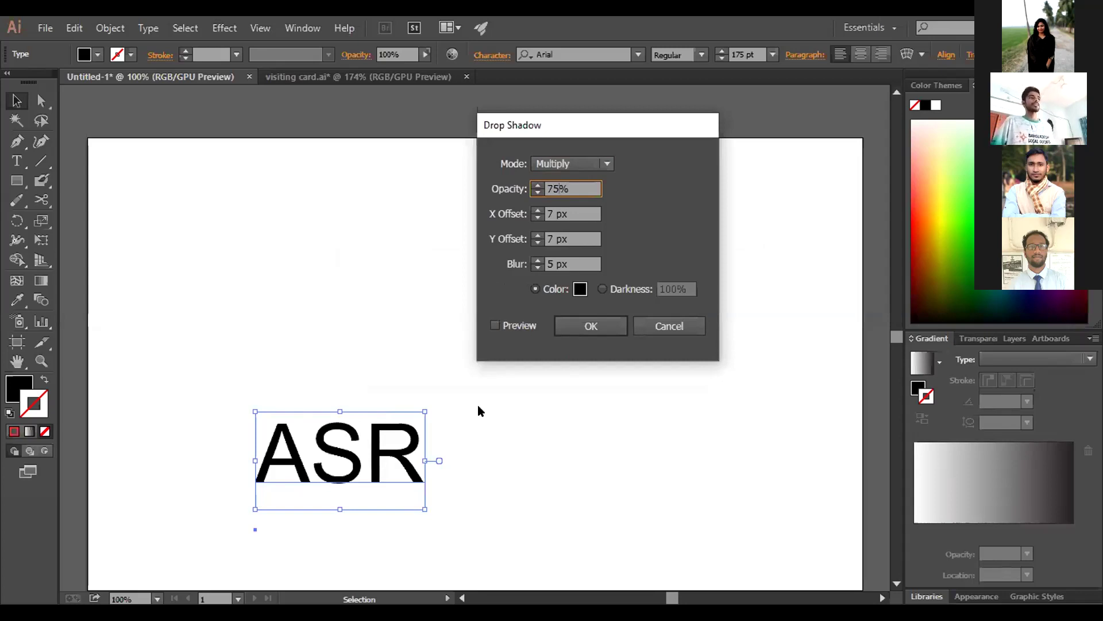
click(587, 326)
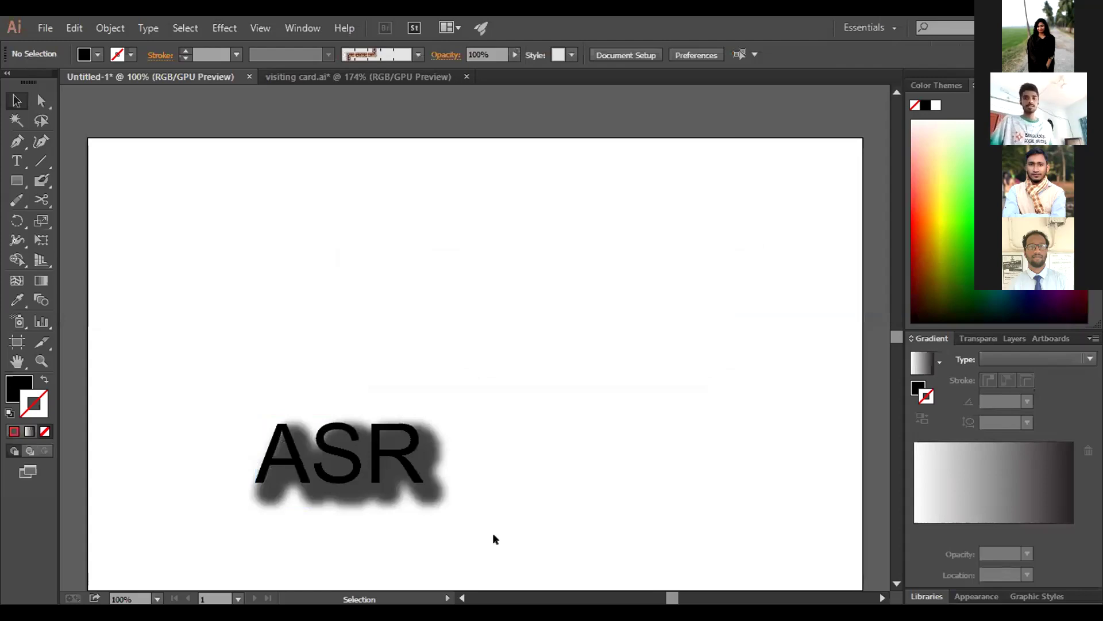
Delete the "ASR" text and draw a large black-filled rectangle across the artboard
key(ctrl+a)
key(Delete)
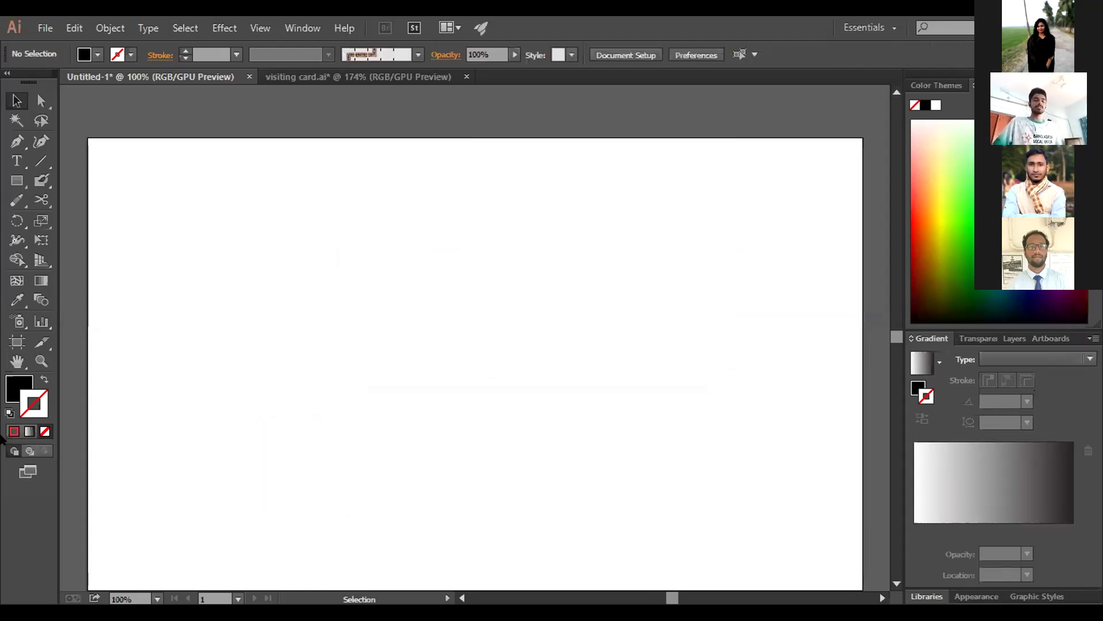
key(c)
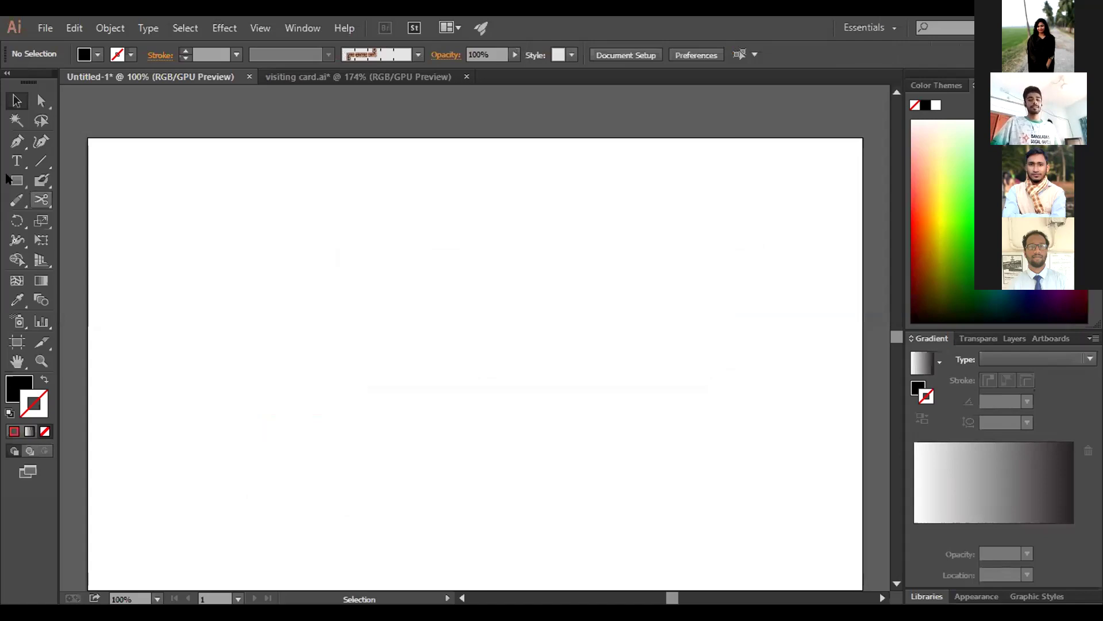
key(m)
drag(153, 246, 669, 461)
Cut the black rectangle's top edge near its upper-left corner with the Scissors tool and remove the fill from the cut piece
click(42, 200)
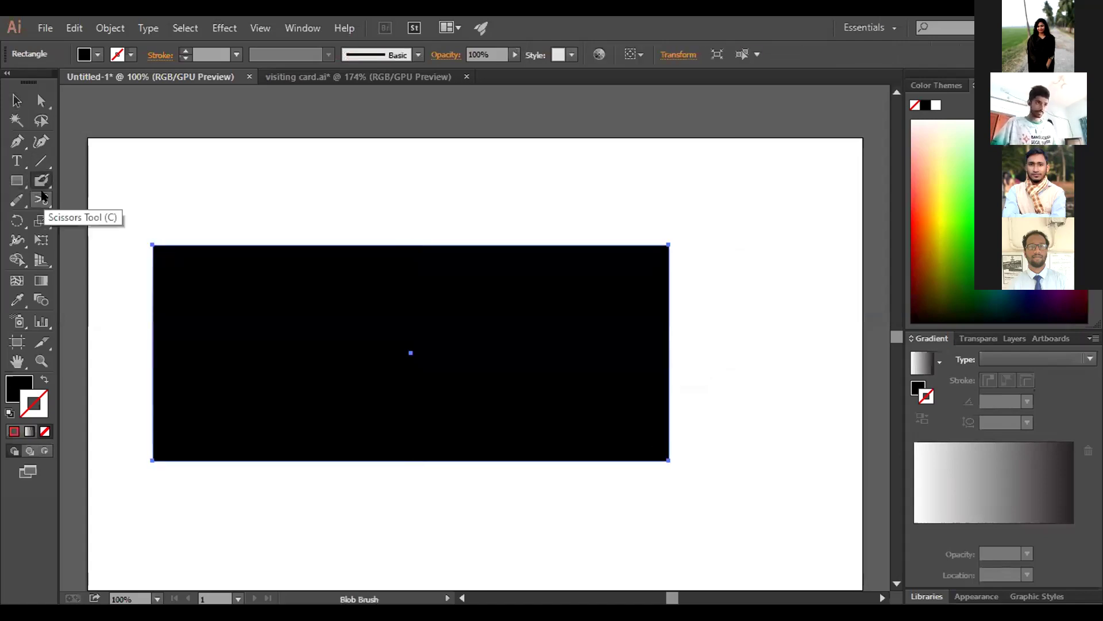
click(240, 245)
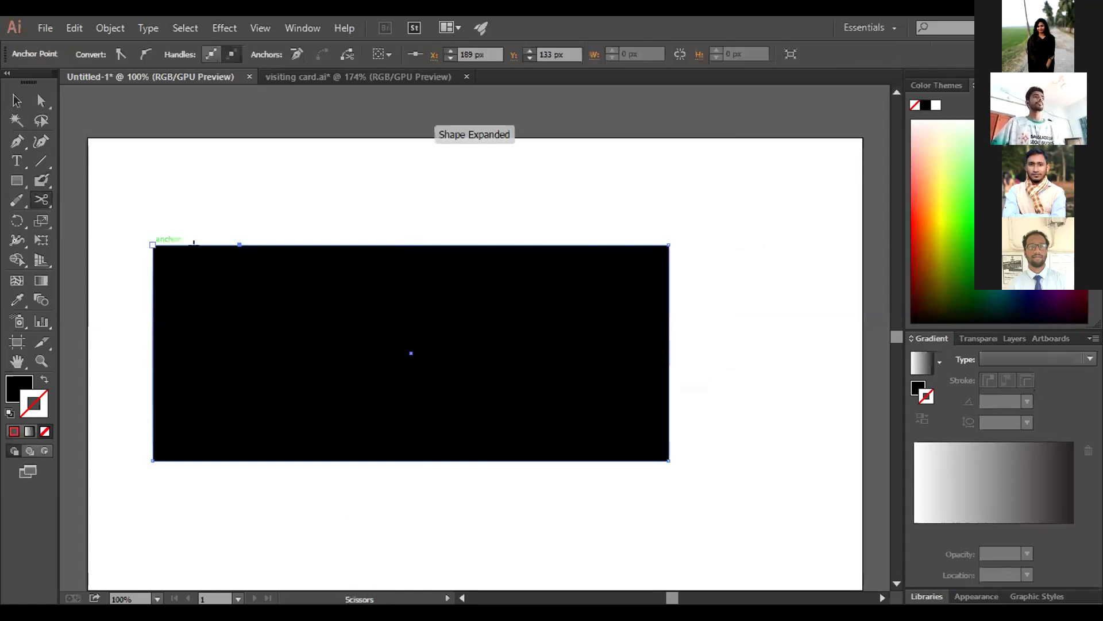
click(228, 241)
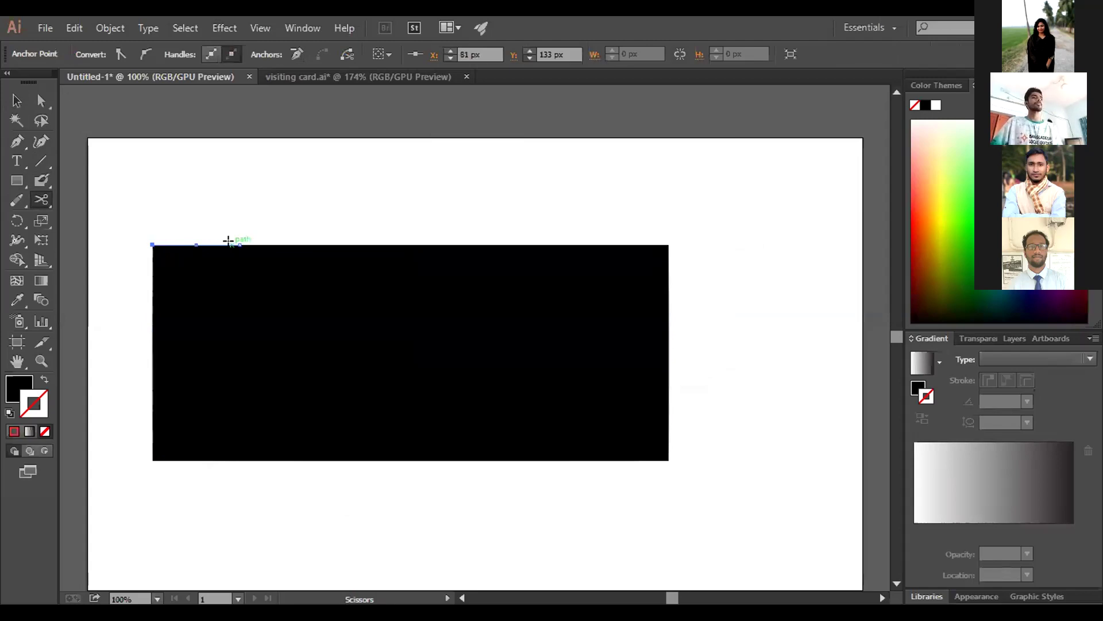
click(228, 241)
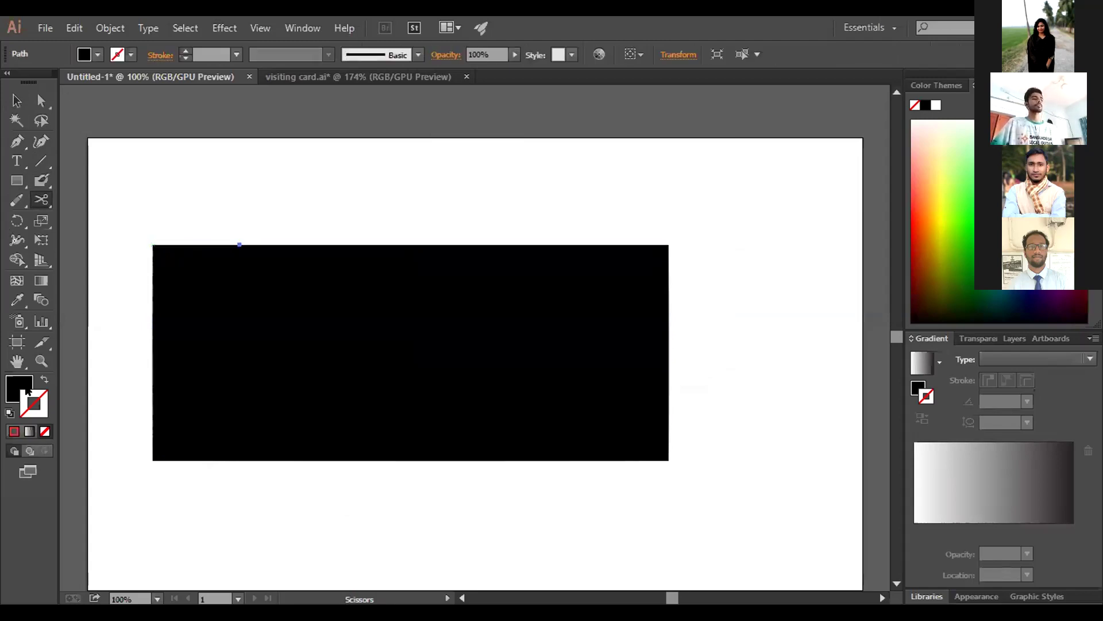
key(x)
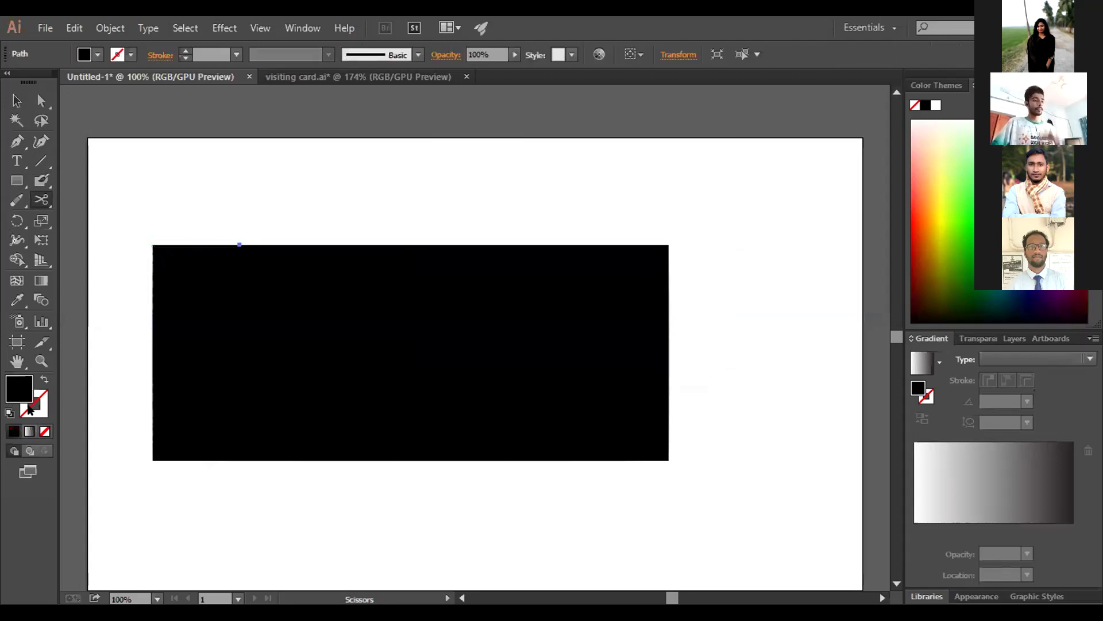
click(42, 433)
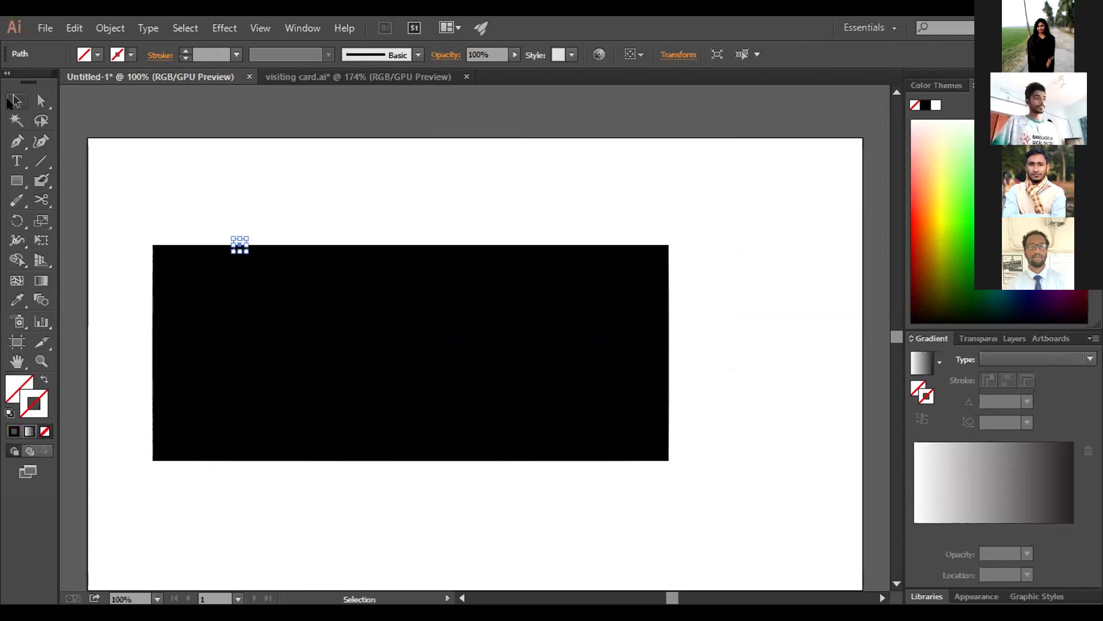
Select the large black rectangle and delete it
key(v)
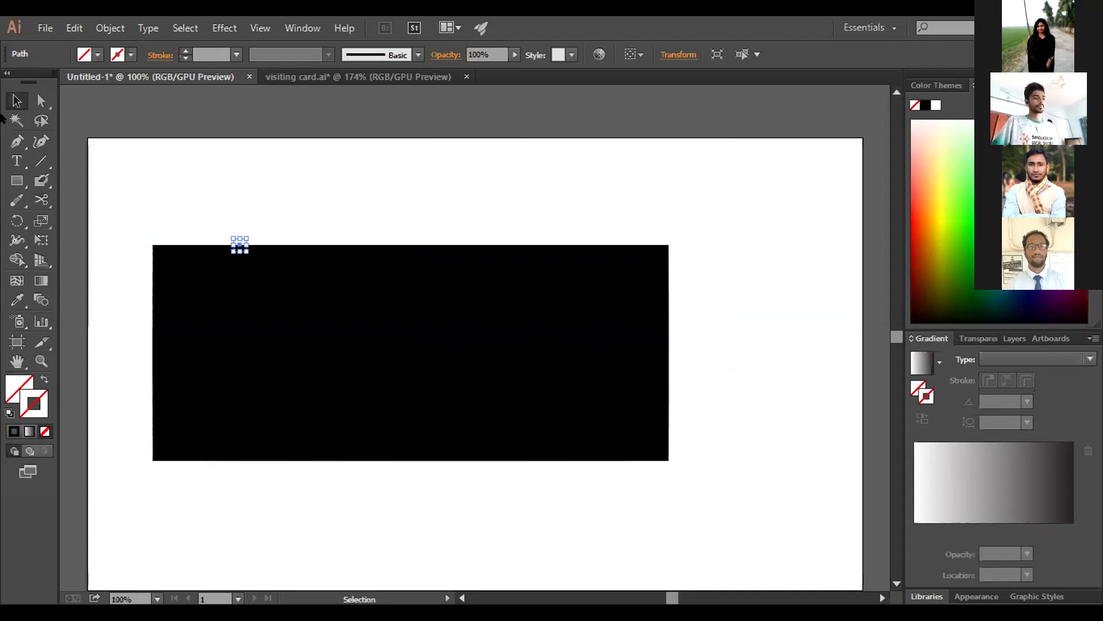
click(132, 210)
click(173, 275)
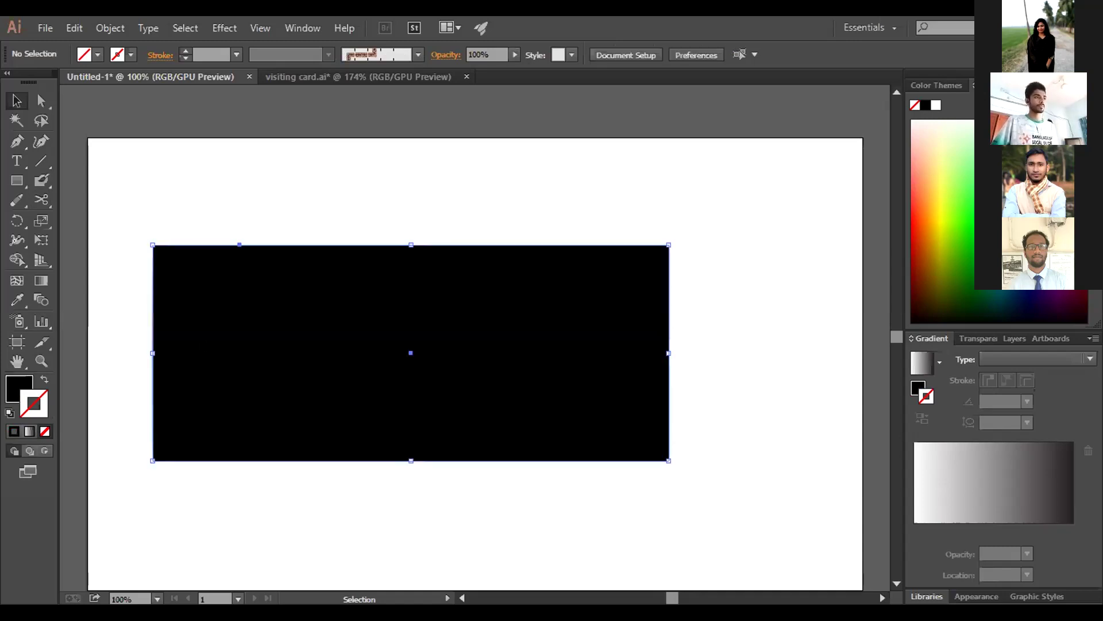
key(Delete)
Draw an open three-point curved path with the Pen tool, rising from the lower left to the upper right of the artboard
key(p)
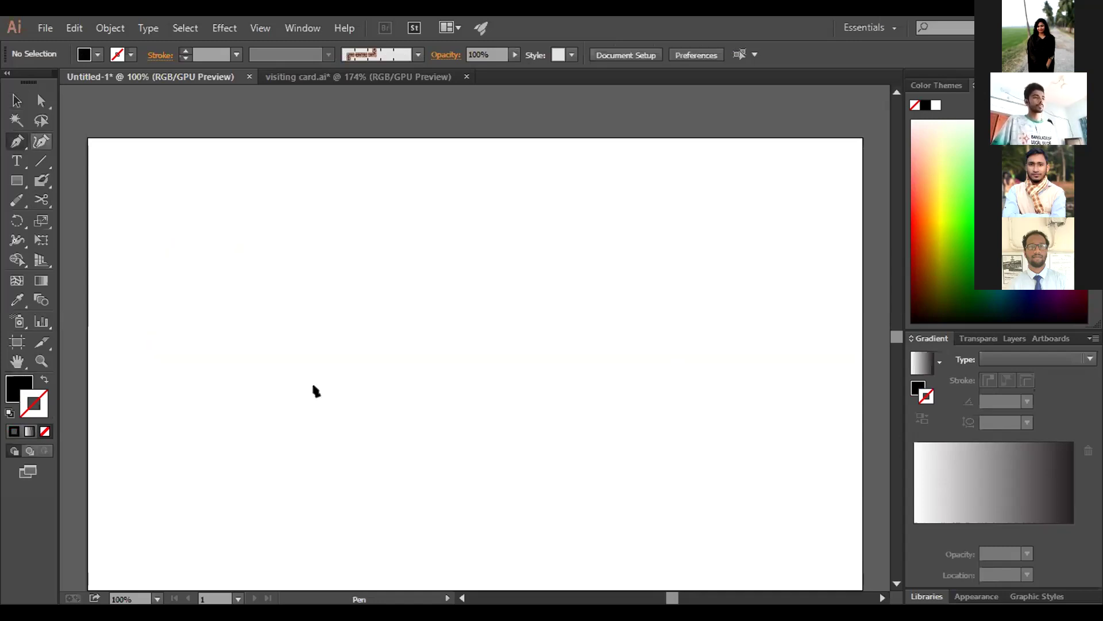
click(271, 452)
drag(522, 327, 769, 408)
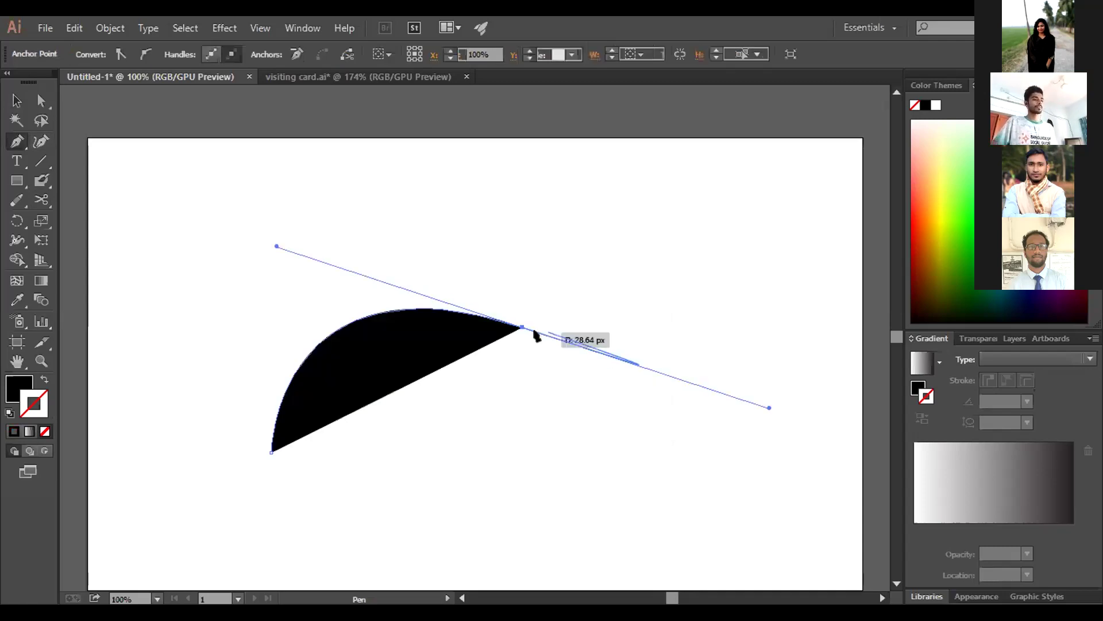
drag(650, 242, 650, 184)
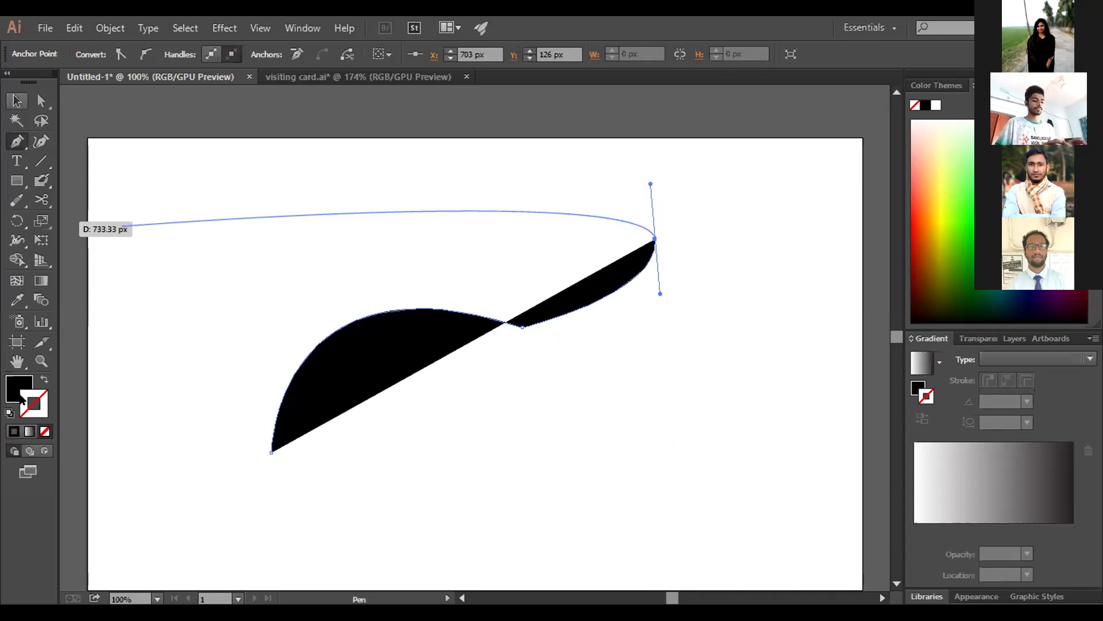
Swap the curved path's fill and stroke so it has a black stroke and no fill
key(v)
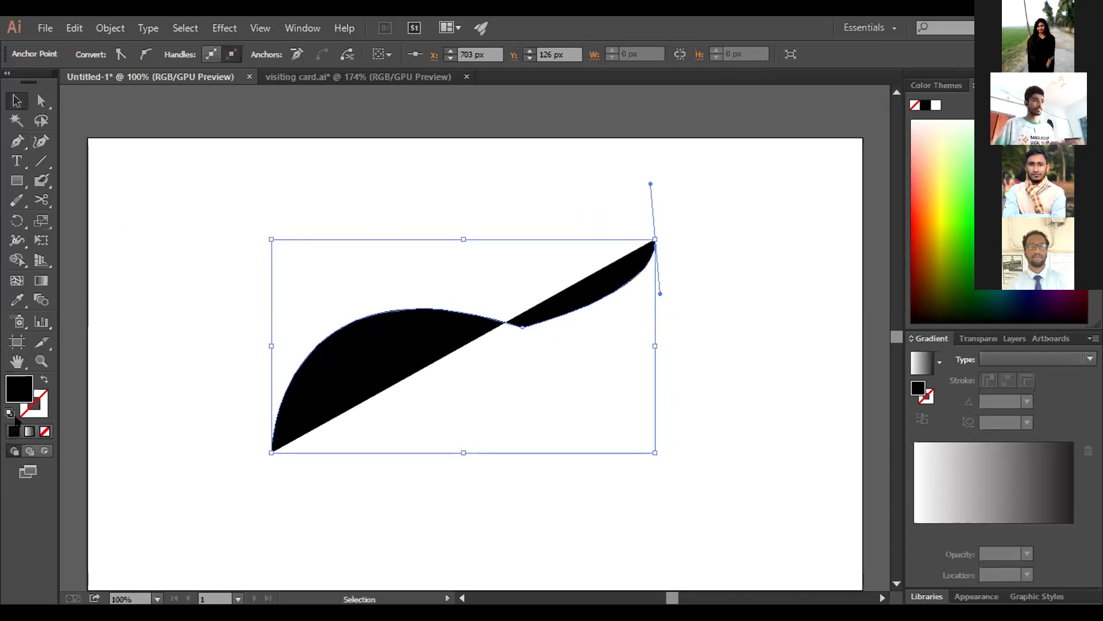
click(34, 403)
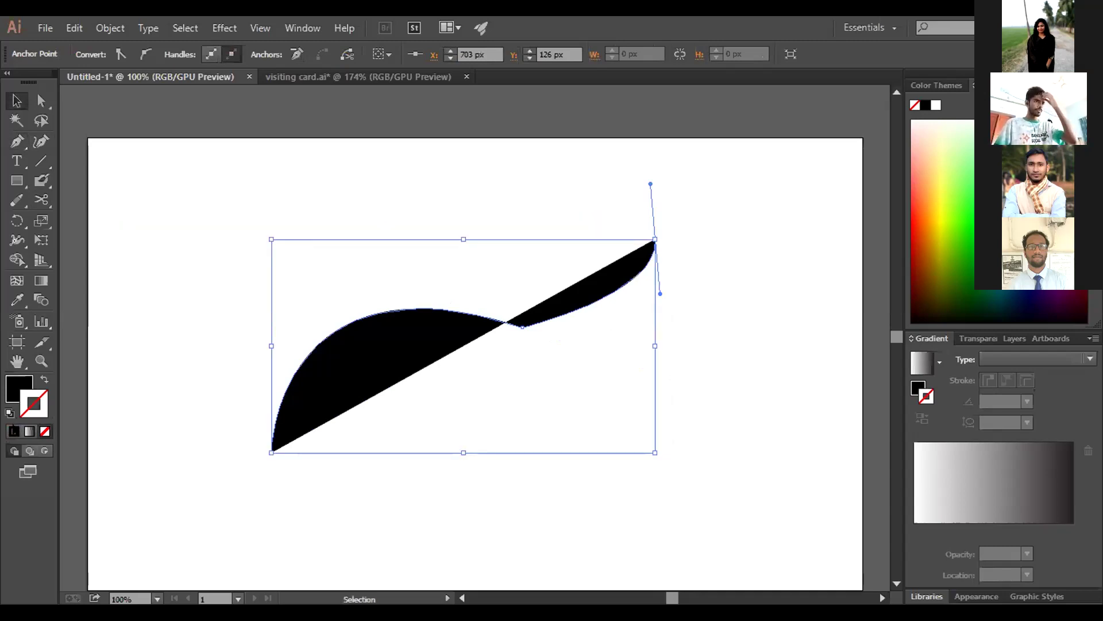
key(shift+x)
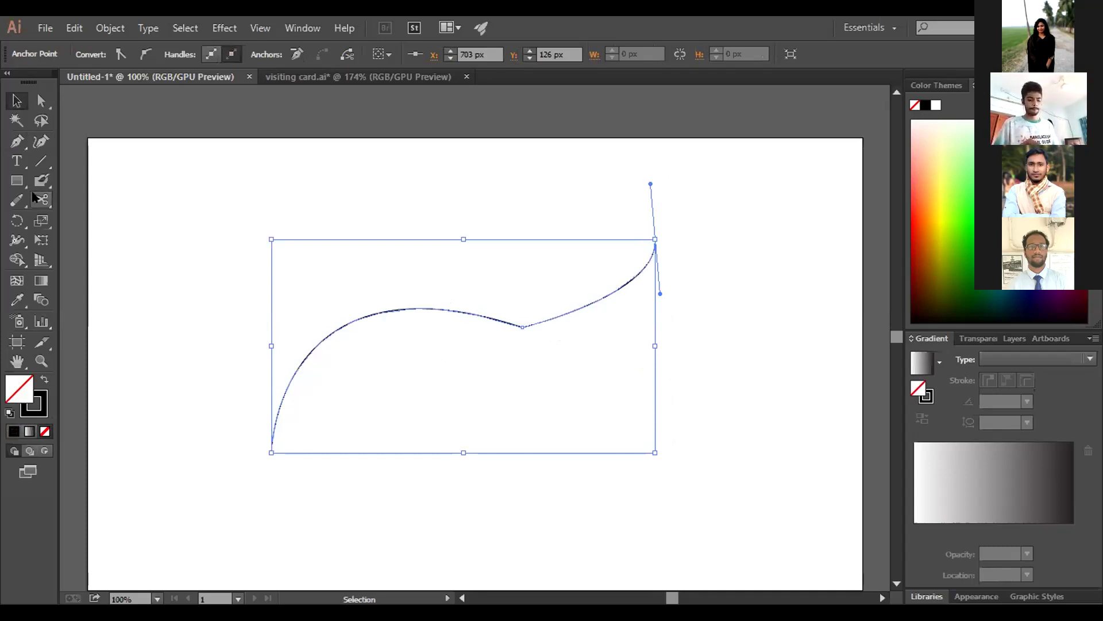
Erase the lower-left portion of the curved path with the Eraser tool
key(shift+e)
mouse_move(267, 446)
mouse_down()
mouse_move(285, 370)
mouse_move(321, 323)
mouse_up()
drag(288, 364, 352, 313)
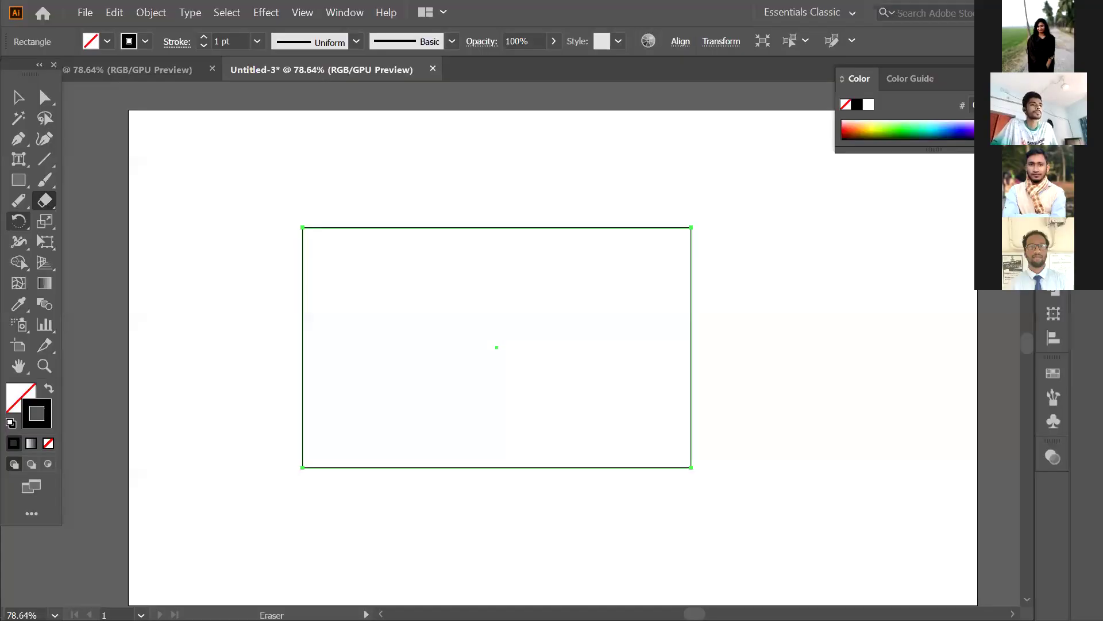
Erase three vertical notches into the top edge of the outlined rectangle with the Eraser tool
drag(455, 216, 458, 302)
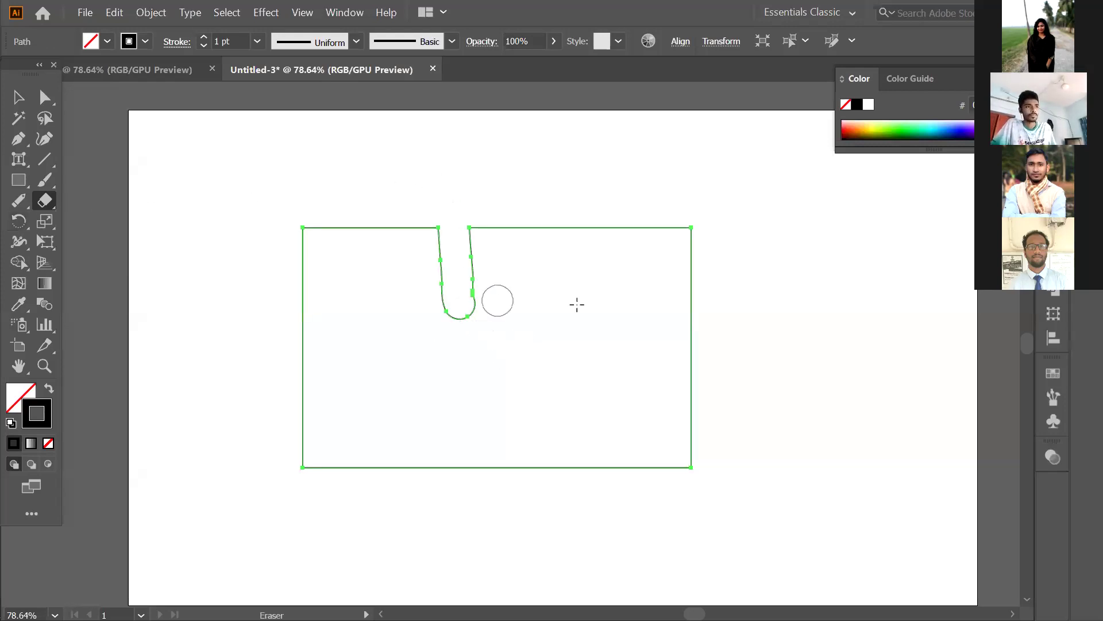
drag(547, 189, 568, 332)
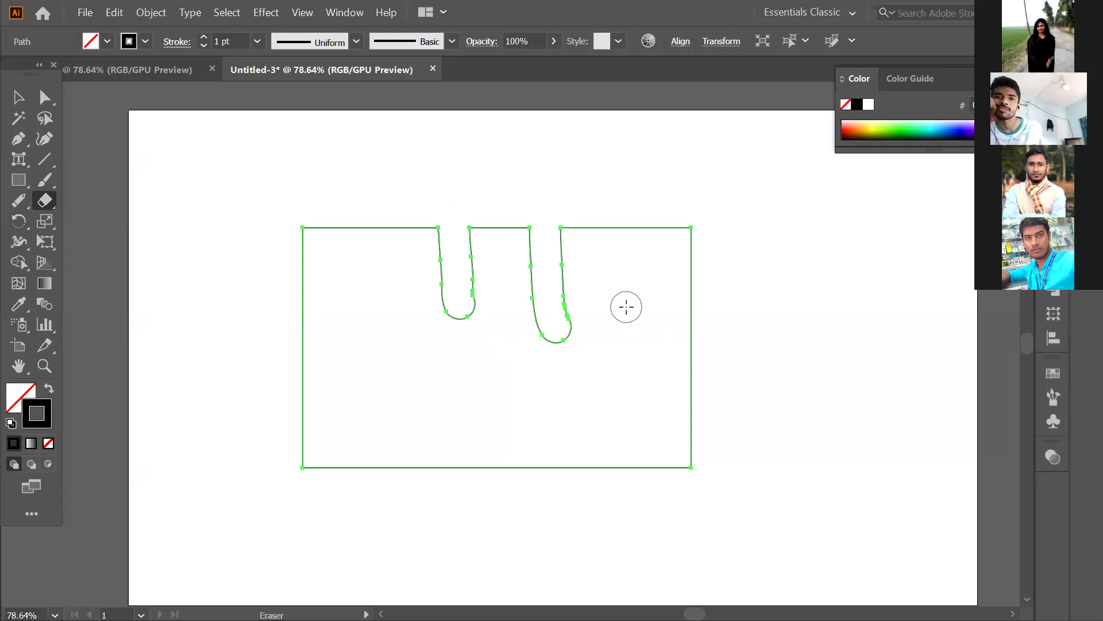
click(44, 202)
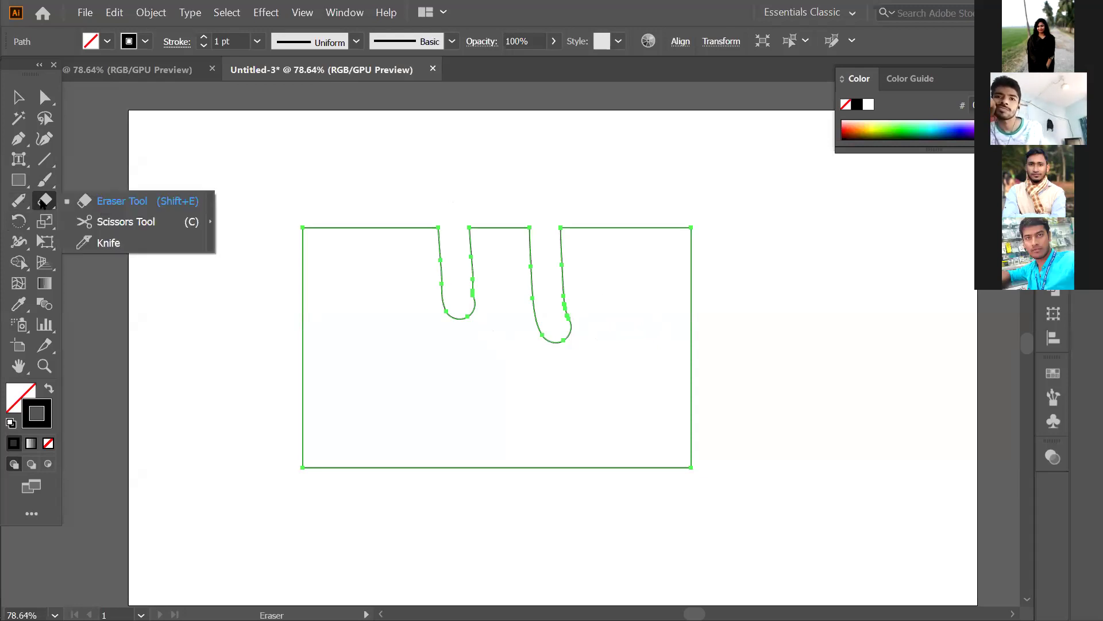
click(85, 205)
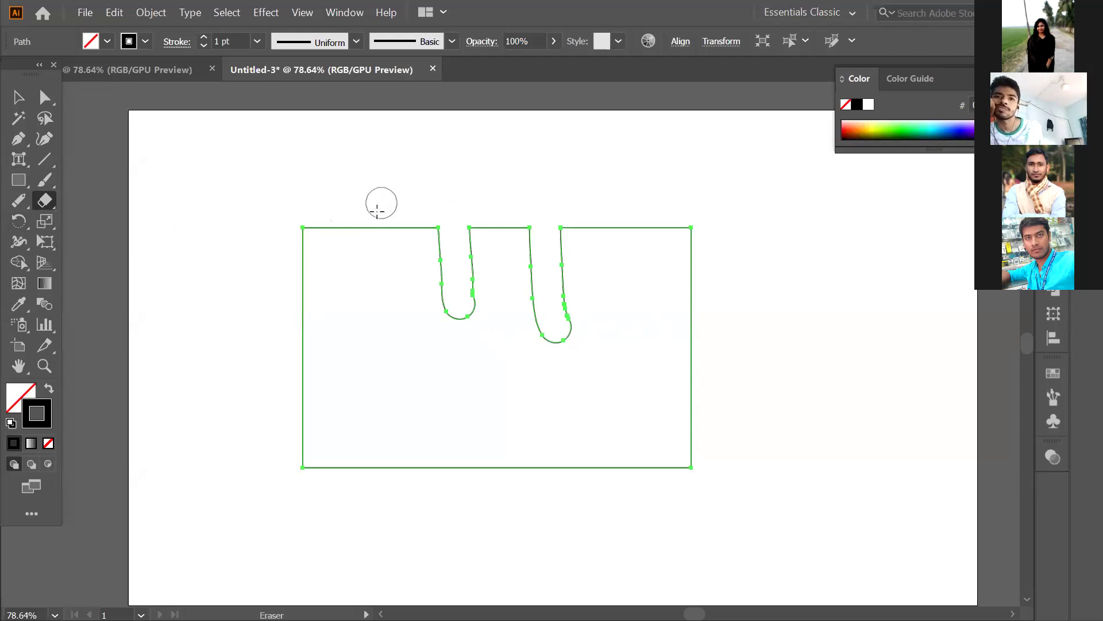
drag(380, 199, 379, 287)
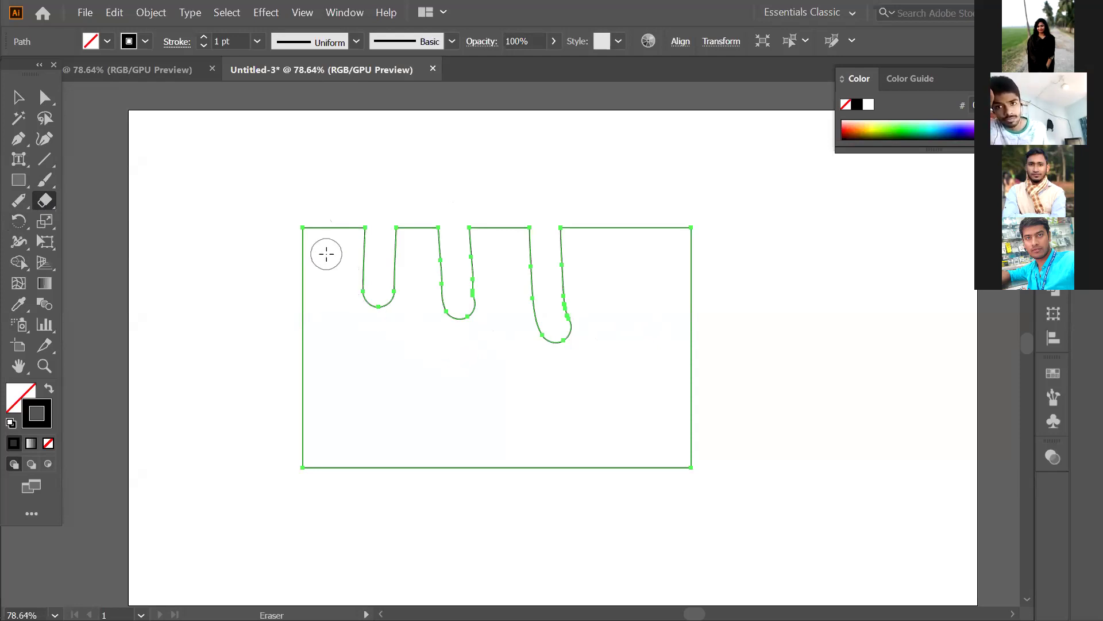
Erase a diagonal notch into the rectangle's left edge with the Eraser tool, then deselect the shape
click(18, 97)
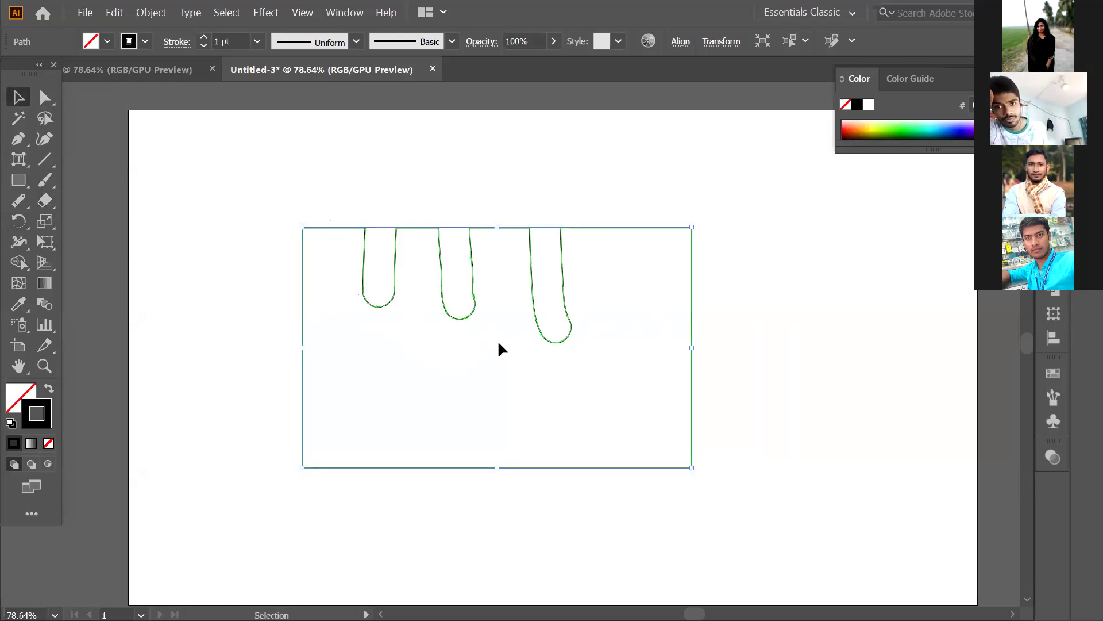
click(45, 200)
drag(274, 317, 396, 388)
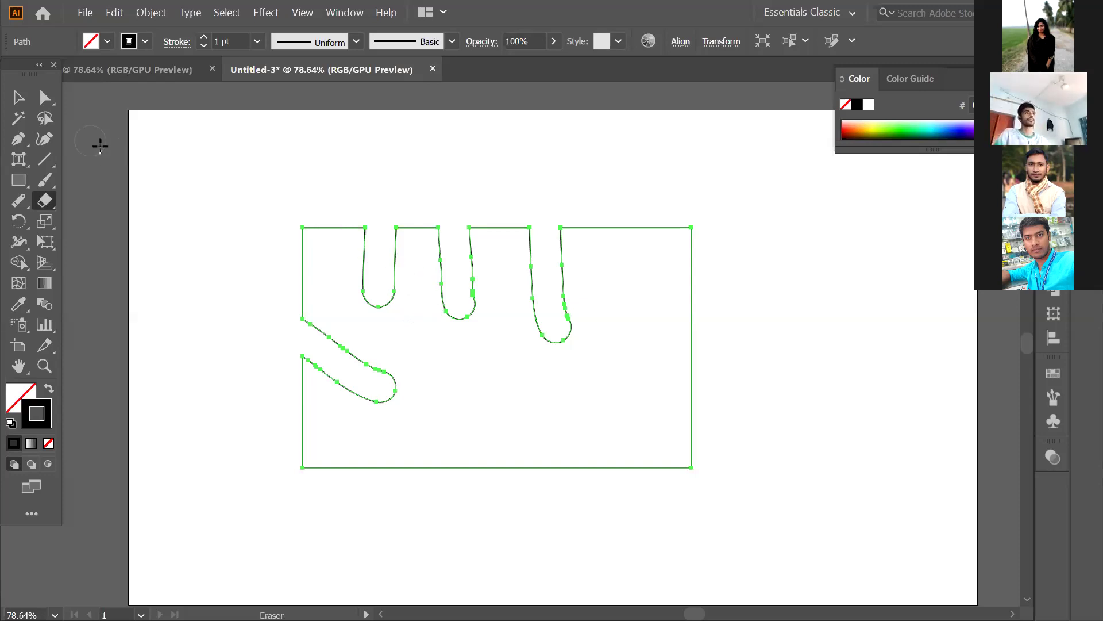
click(18, 97)
click(161, 192)
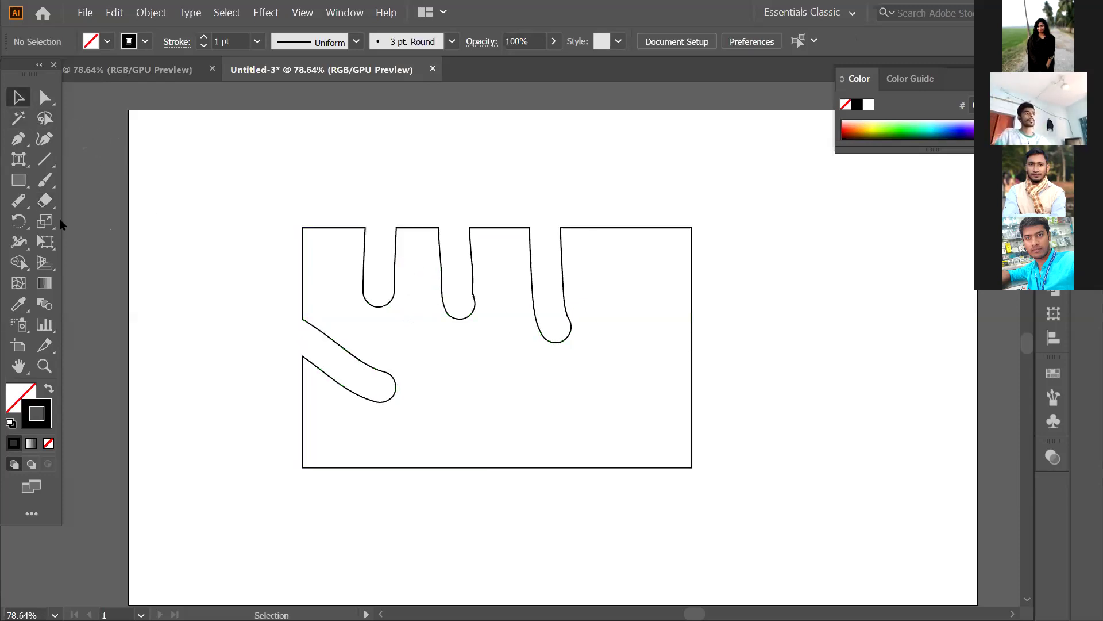
With nothing selected, erase another slanted notch inward from the rectangle's left edge and one inward from its right edge
click(44, 200)
drag(291, 290, 428, 342)
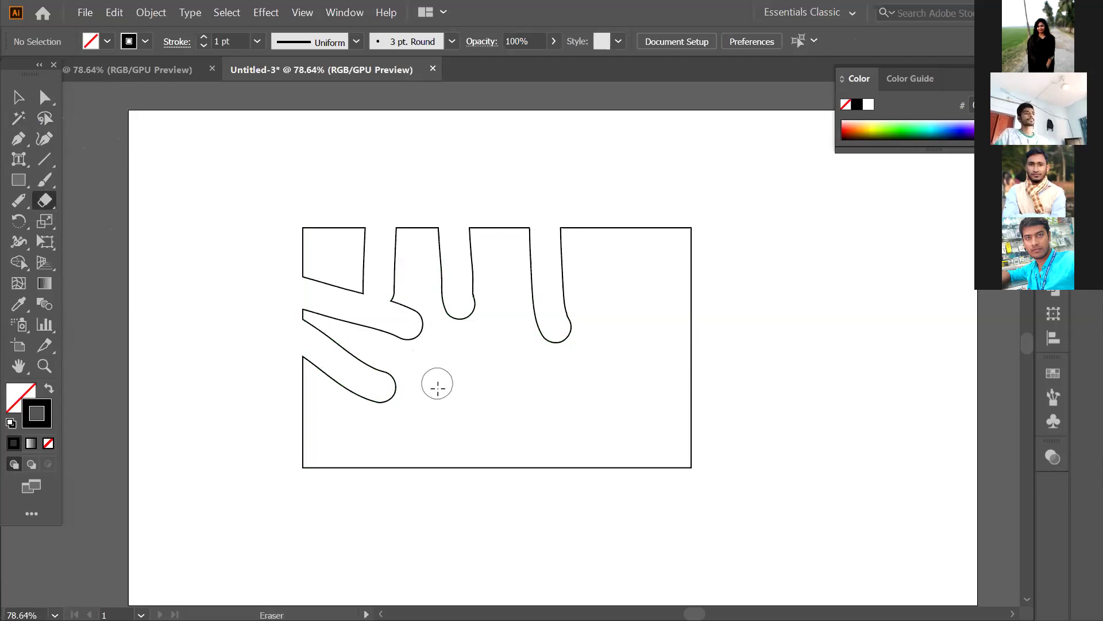
drag(735, 298, 477, 333)
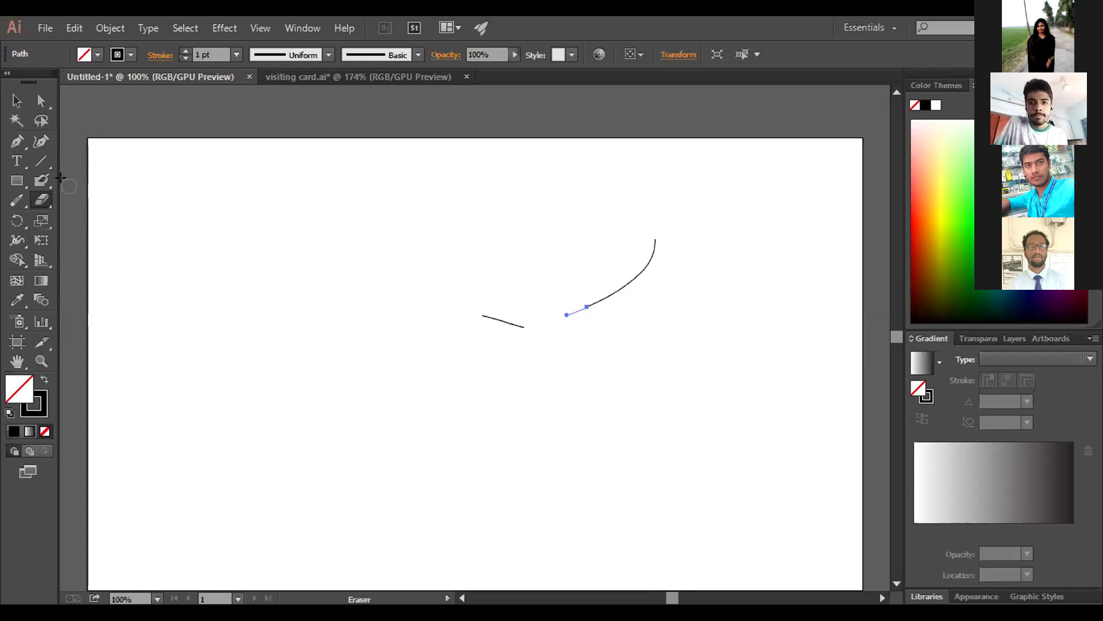
Delete the remaining curve pieces and draw a wide rectangle with a 1 pt black stroke and no fill
click(16, 102)
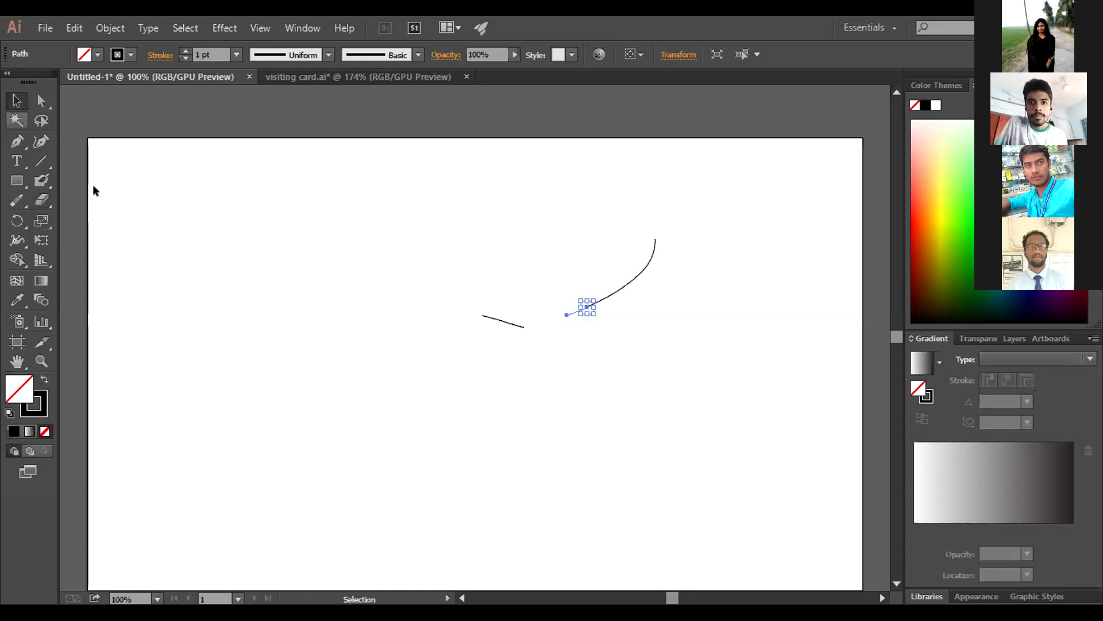
drag(288, 114, 680, 373)
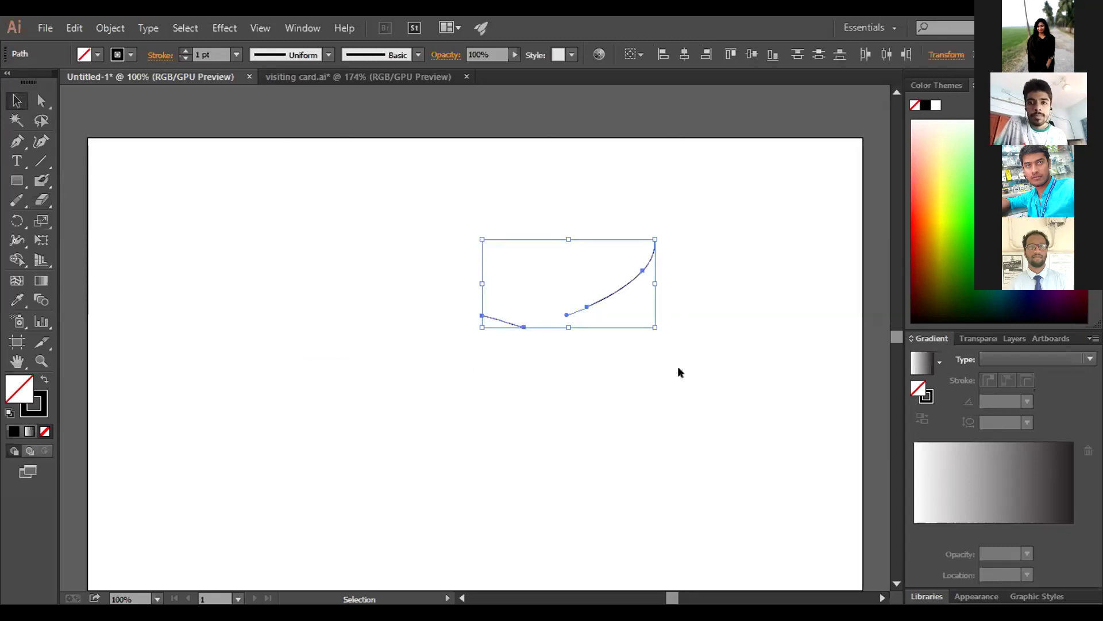
key(Delete)
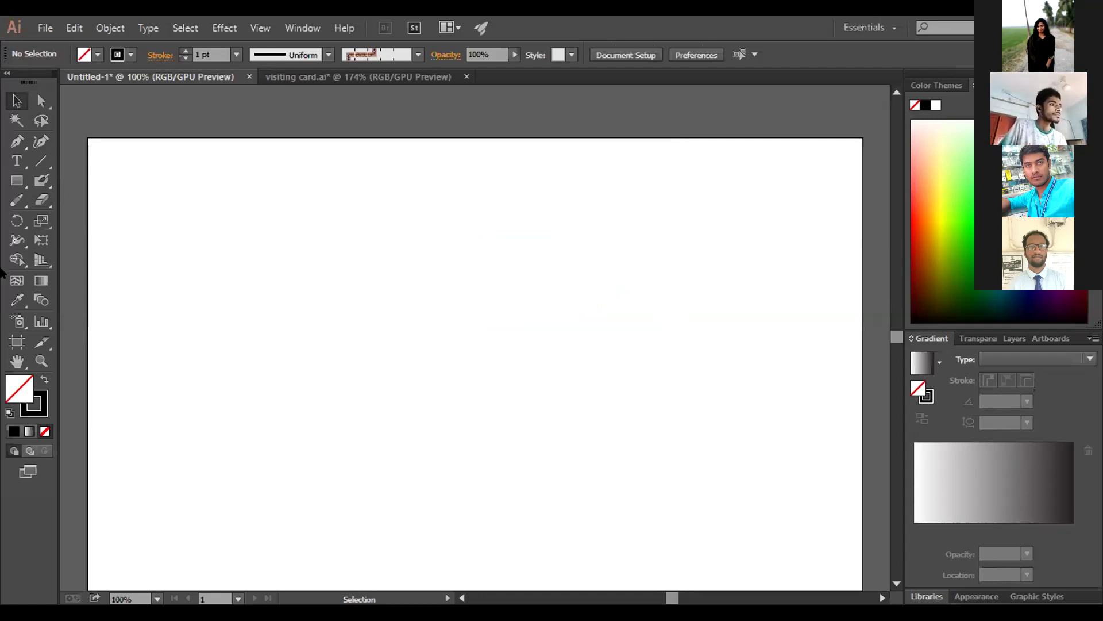
click(17, 180)
drag(169, 273, 661, 483)
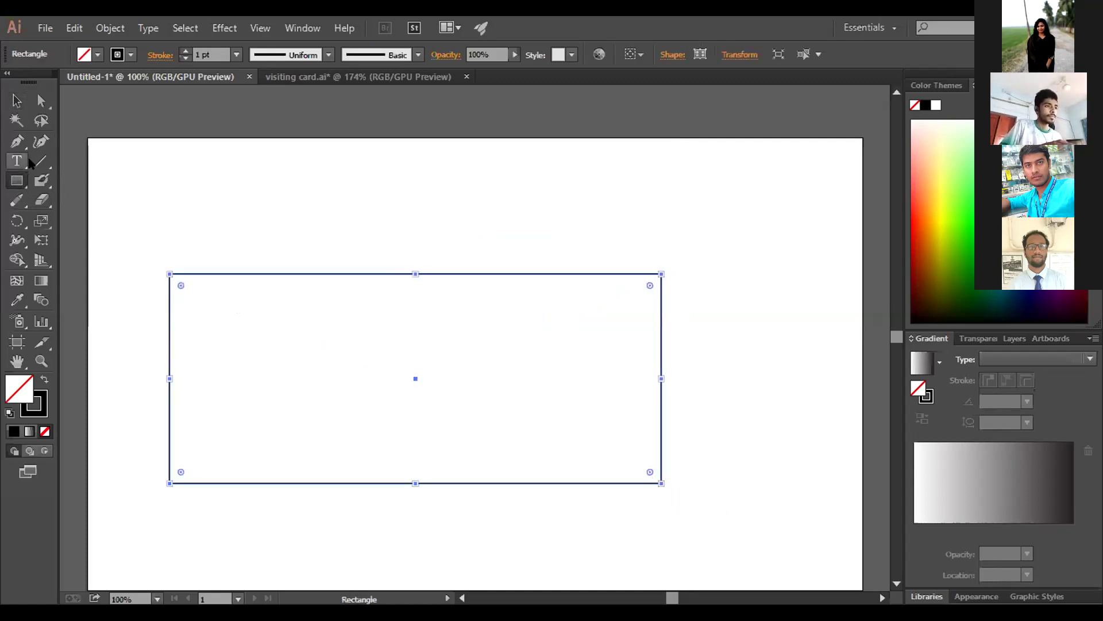
Erase the rectangle's upper-left corner and a curved notch extending inward from it with the Eraser tool
click(41, 200)
mouse_move(165, 298)
mouse_down()
mouse_move(197, 248)
mouse_move(165, 286)
mouse_up()
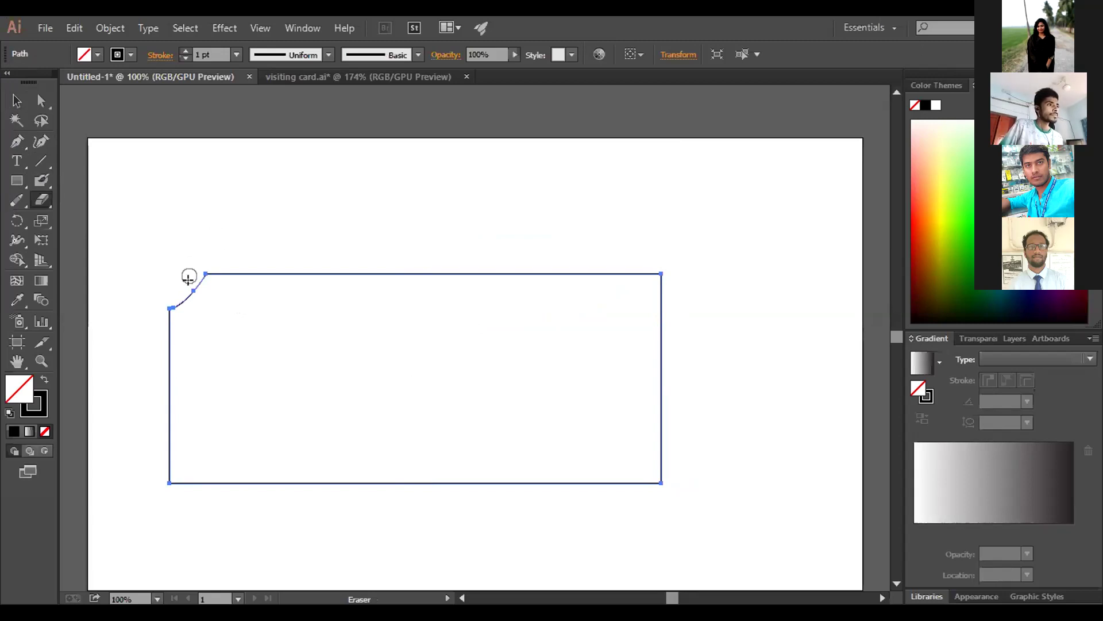
mouse_move(195, 286)
mouse_down()
mouse_move(204, 305)
mouse_move(170, 273)
mouse_up()
key(ctrl+z)
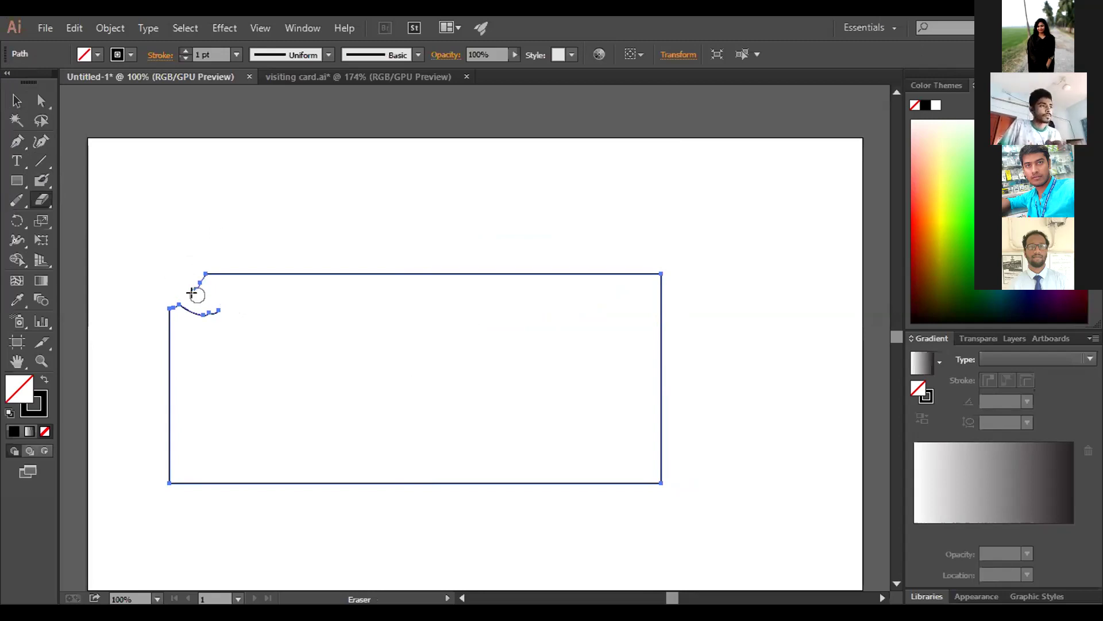
drag(232, 308, 177, 294)
key(ctrl+z)
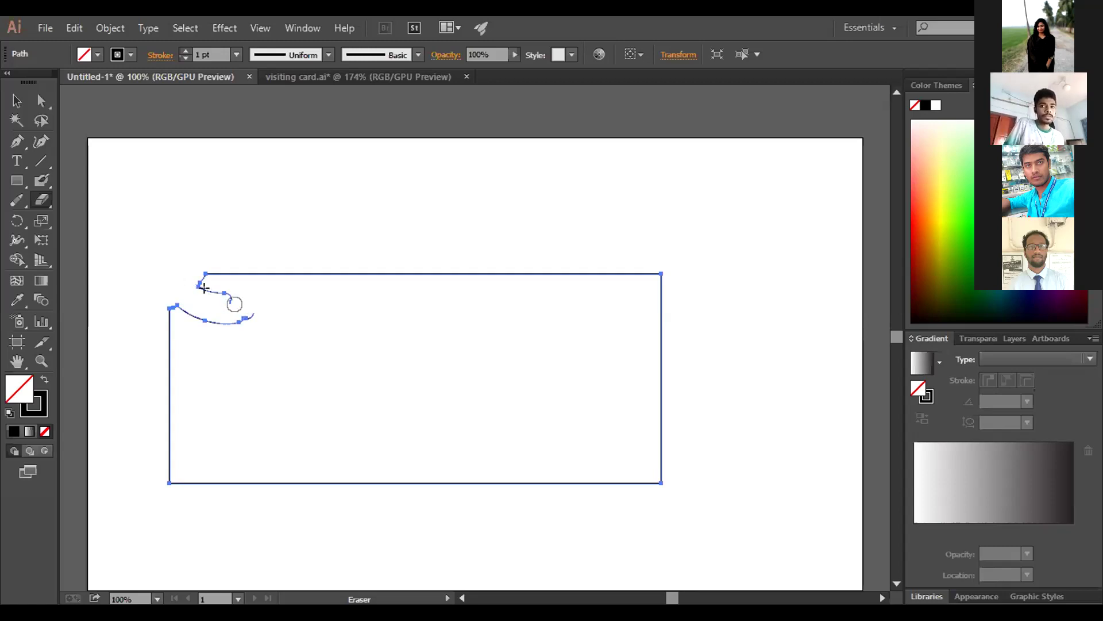
key(ctrl+z)
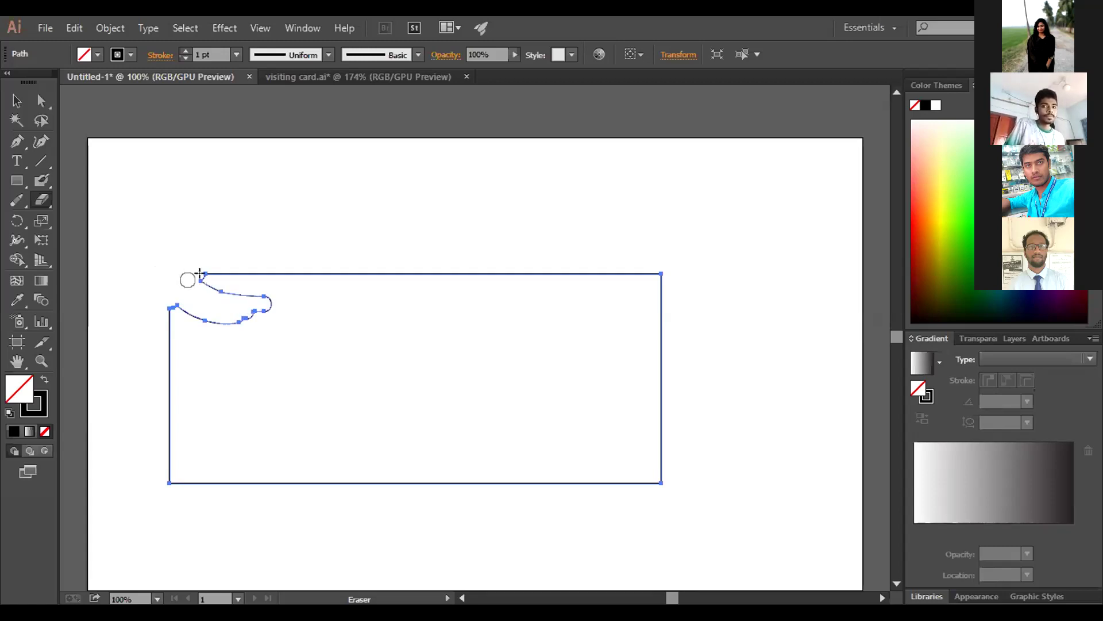
Erase the rectangle's upper-left corner along a diagonal and a semicircular notch in its top edge with the Eraser tool
mouse_move(201, 271)
mouse_down()
mouse_move(266, 301)
mouse_move(177, 255)
mouse_move(290, 274)
mouse_move(173, 345)
mouse_up()
key(ctrl+z)
mouse_move(291, 268)
mouse_down()
mouse_move(155, 348)
mouse_move(255, 271)
mouse_up()
mouse_move(115, 344)
mouse_down()
mouse_move(238, 258)
mouse_move(289, 259)
mouse_move(216, 300)
mouse_move(309, 249)
mouse_move(240, 319)
mouse_move(118, 419)
mouse_up()
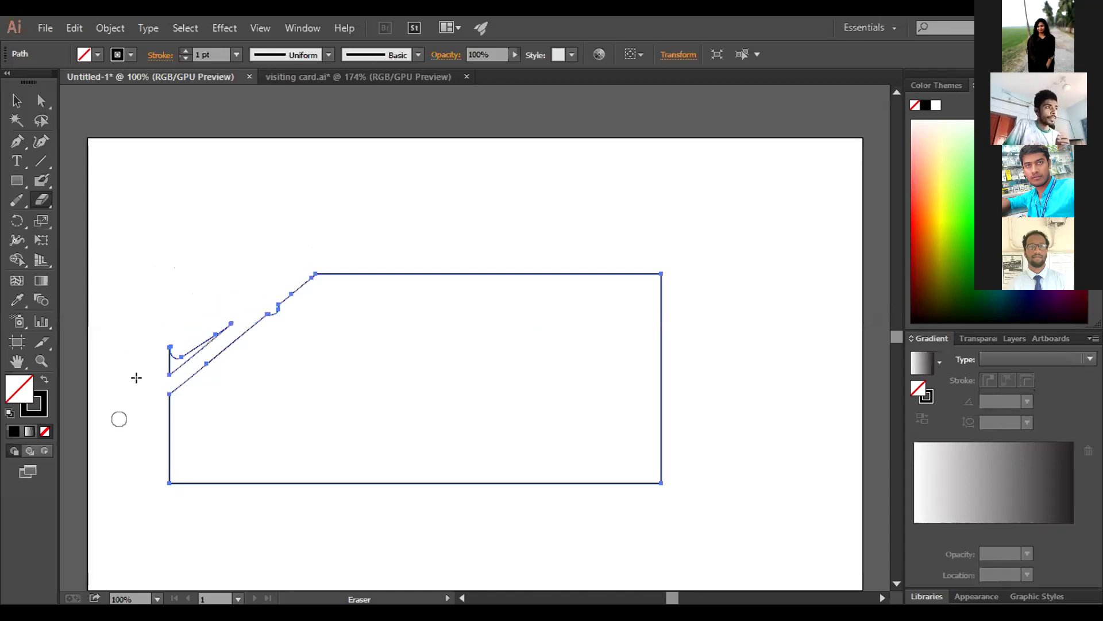
drag(333, 285, 153, 419)
mouse_move(177, 377)
mouse_down()
mouse_move(155, 382)
mouse_move(198, 378)
mouse_move(154, 398)
mouse_move(313, 270)
mouse_move(278, 309)
mouse_move(180, 357)
mouse_move(232, 317)
mouse_up()
key(ctrl+z)
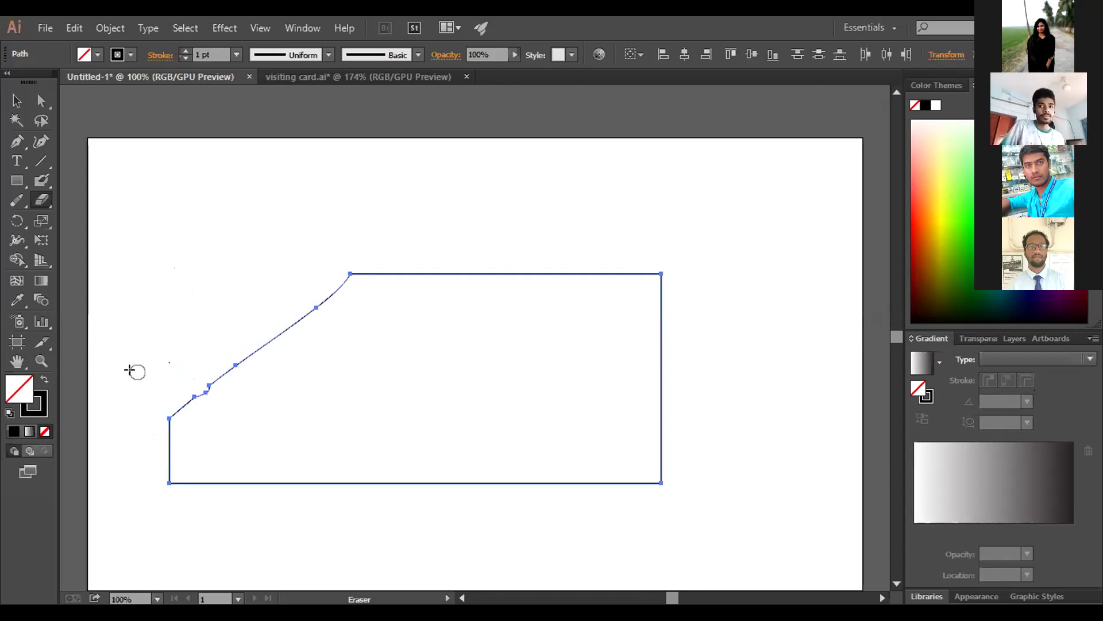
key(ctrl+z)
mouse_move(180, 361)
mouse_down()
mouse_move(153, 363)
mouse_move(209, 323)
mouse_move(308, 280)
mouse_move(257, 309)
mouse_up()
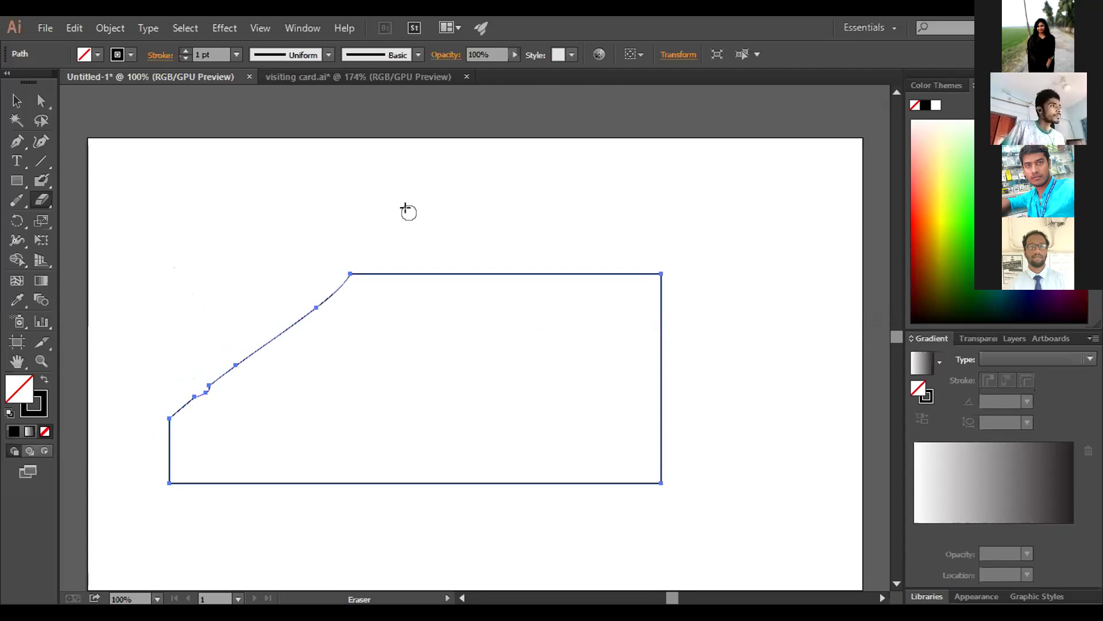
mouse_move(391, 248)
mouse_down()
mouse_move(375, 299)
mouse_move(431, 294)
mouse_move(430, 245)
mouse_move(399, 234)
mouse_move(387, 269)
mouse_move(405, 269)
mouse_move(383, 291)
mouse_move(422, 285)
mouse_move(422, 269)
mouse_move(392, 285)
mouse_move(374, 267)
mouse_move(421, 268)
mouse_move(385, 296)
mouse_move(447, 286)
mouse_move(399, 274)
mouse_move(392, 284)
mouse_move(411, 273)
mouse_up()
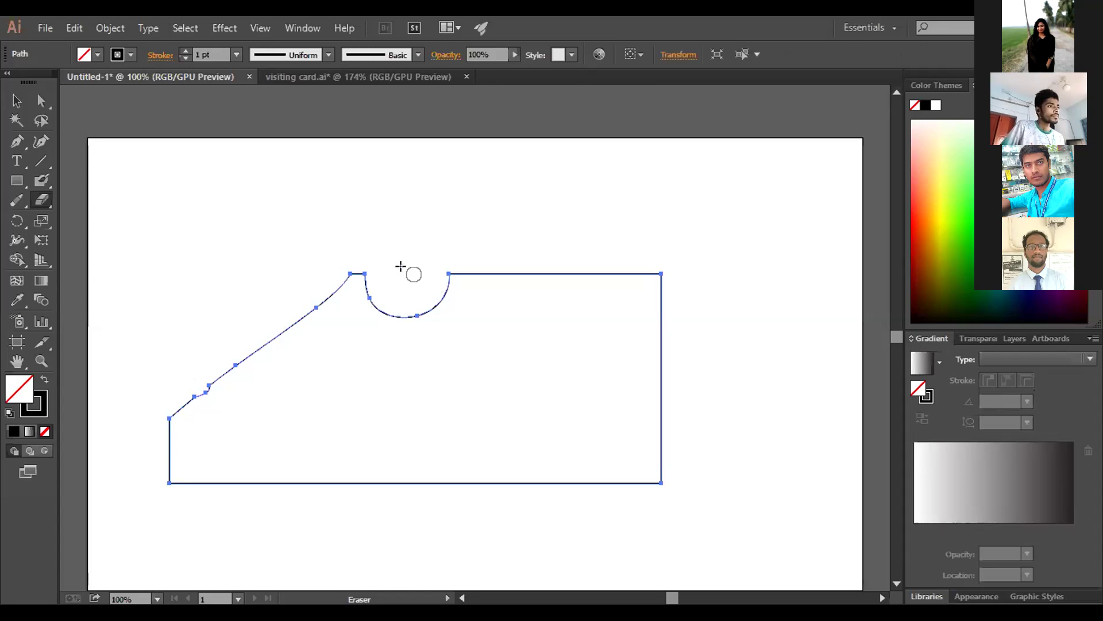
Deselect the erased rectangle, select it by its outline and delete it from the artboard
click(16, 101)
click(352, 308)
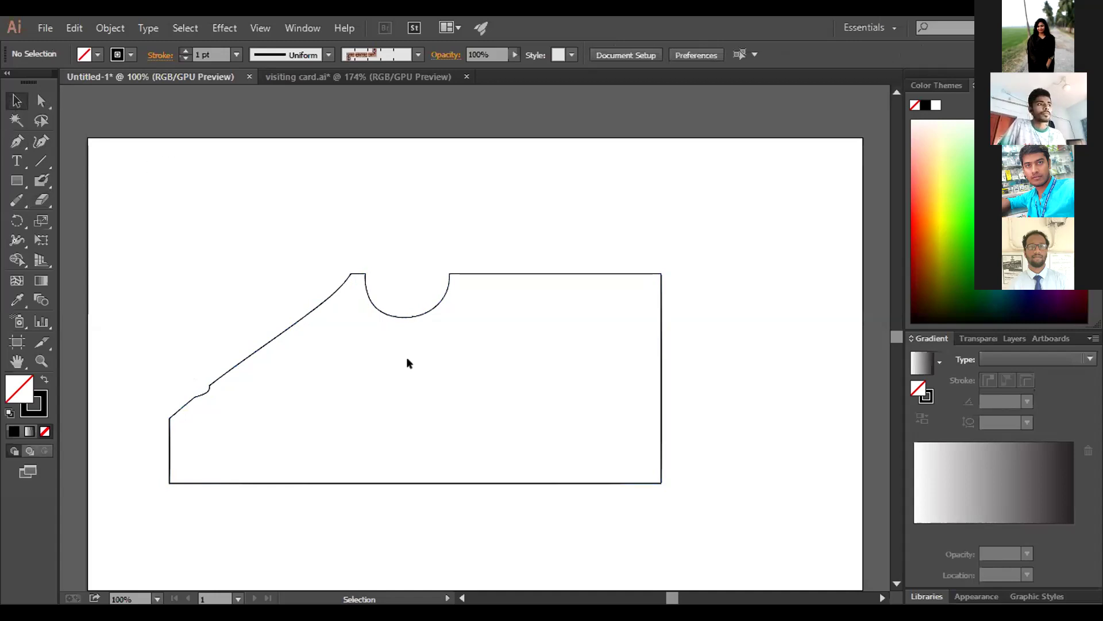
click(369, 302)
key(Delete)
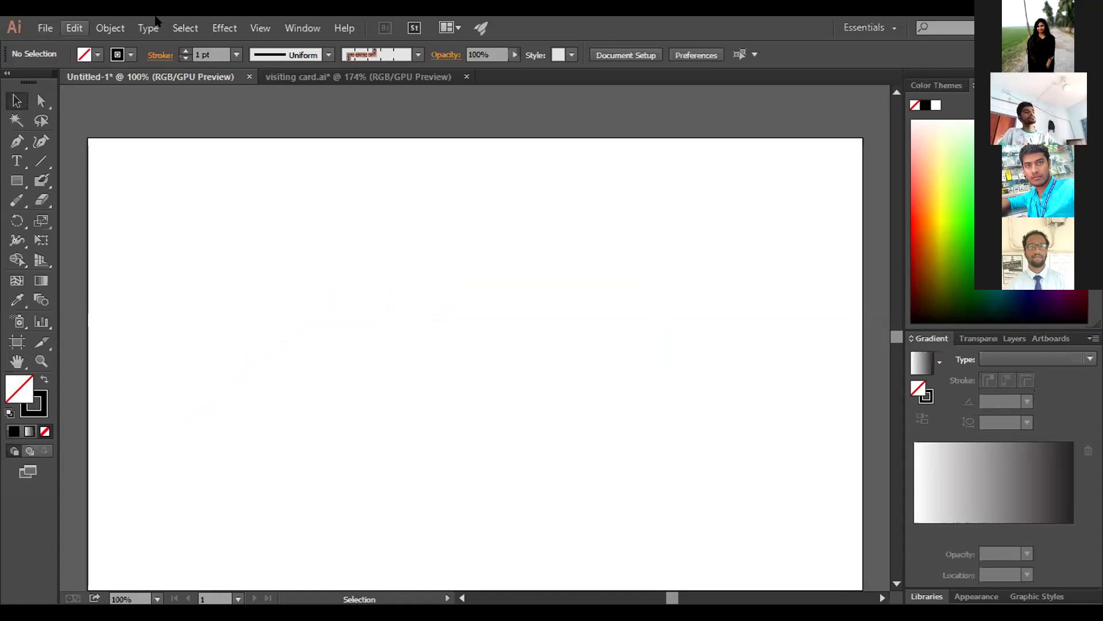
click(222, 27)
mouse_move(298, 210)
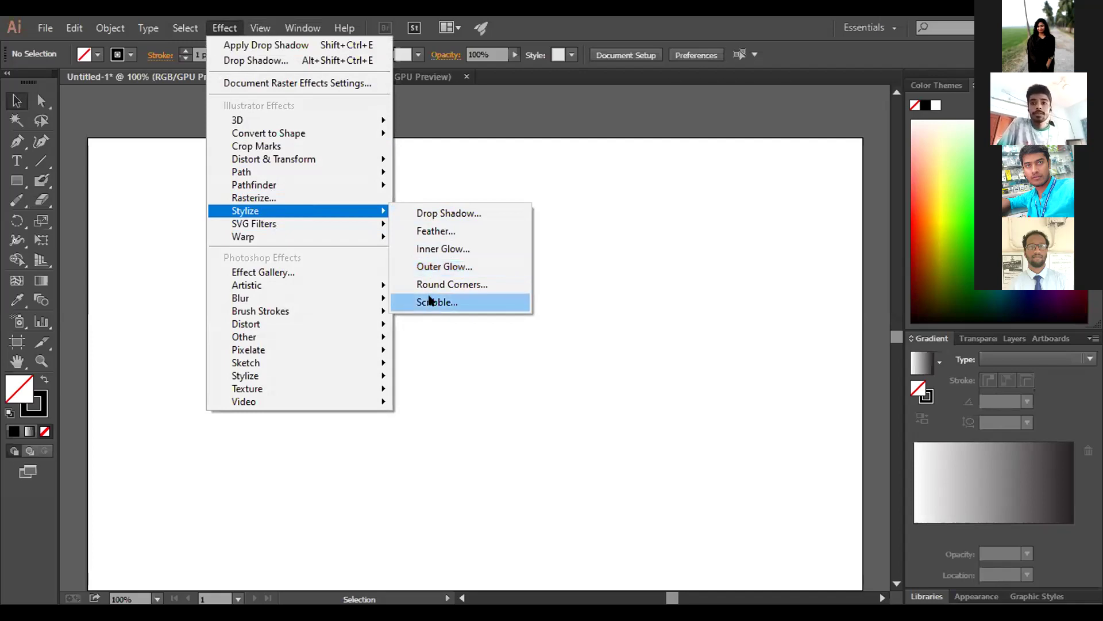
click(475, 142)
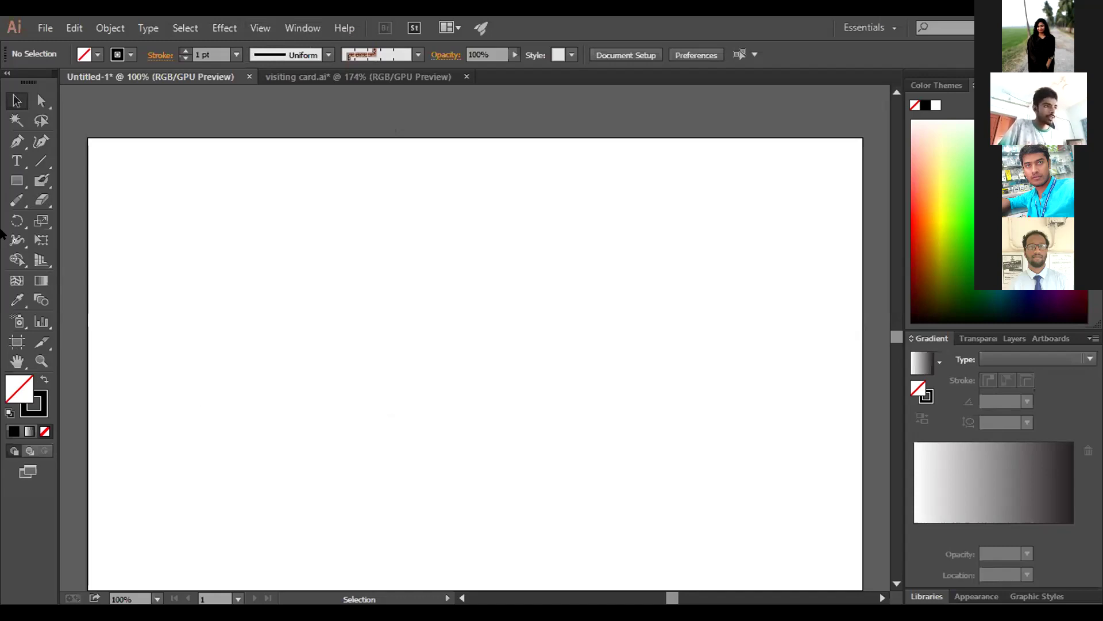
Add the text "ASR" on the artboard and move it to the artboard's lower-left area
click(17, 161)
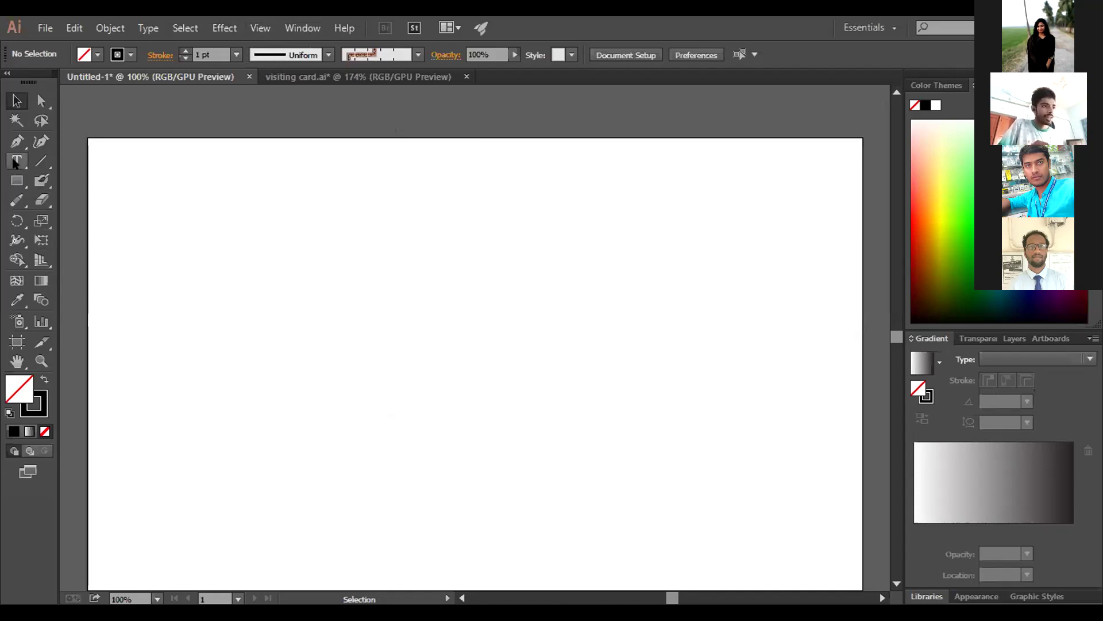
click(171, 371)
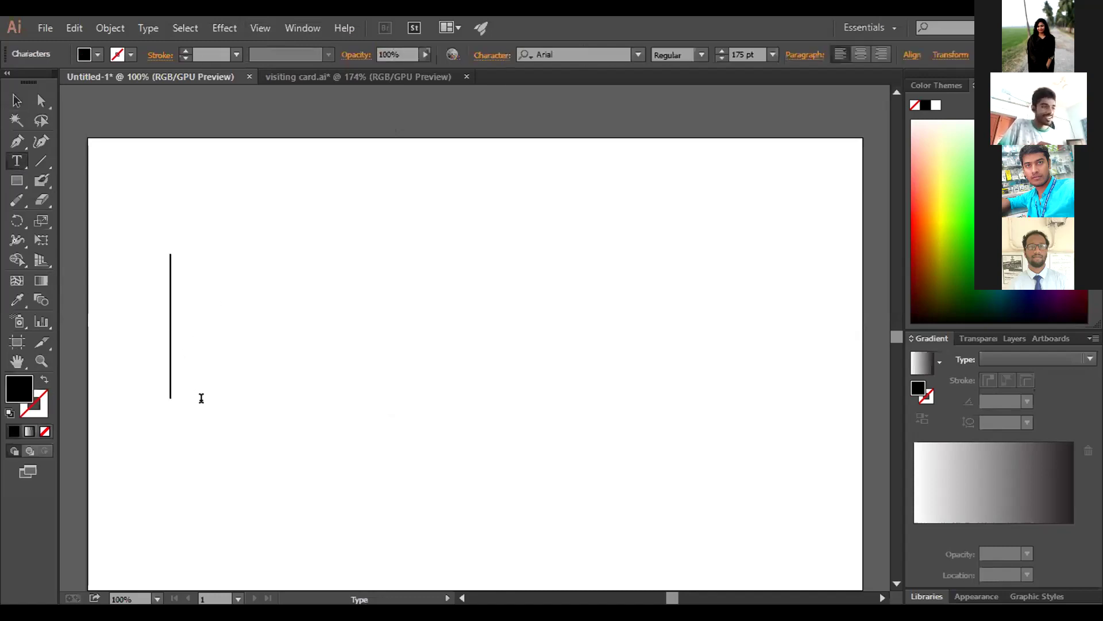
text(ASR)
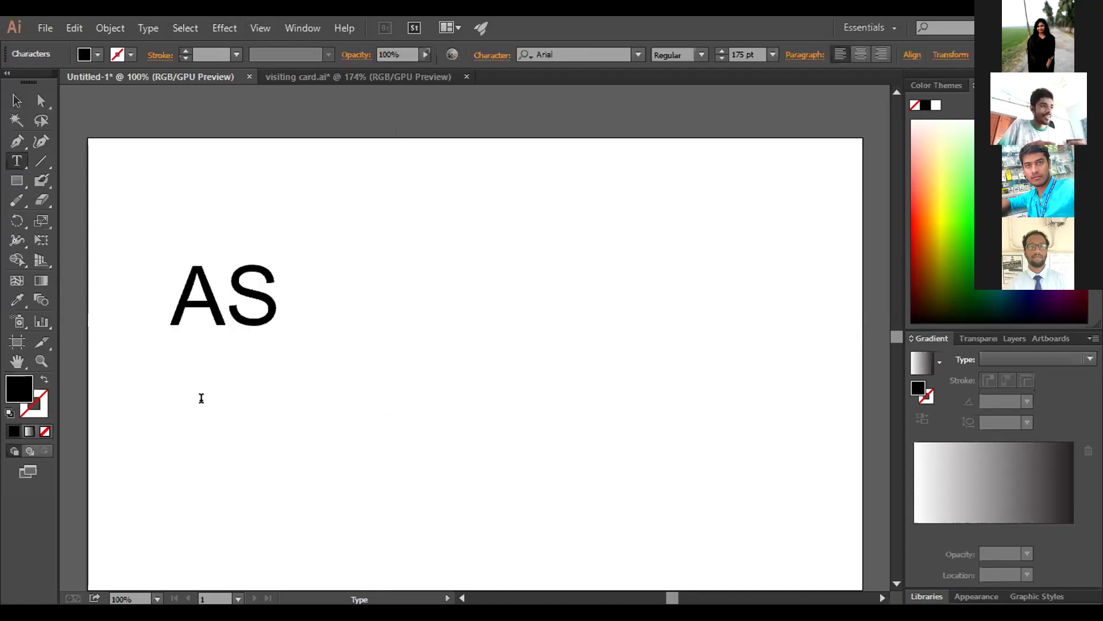
click(17, 101)
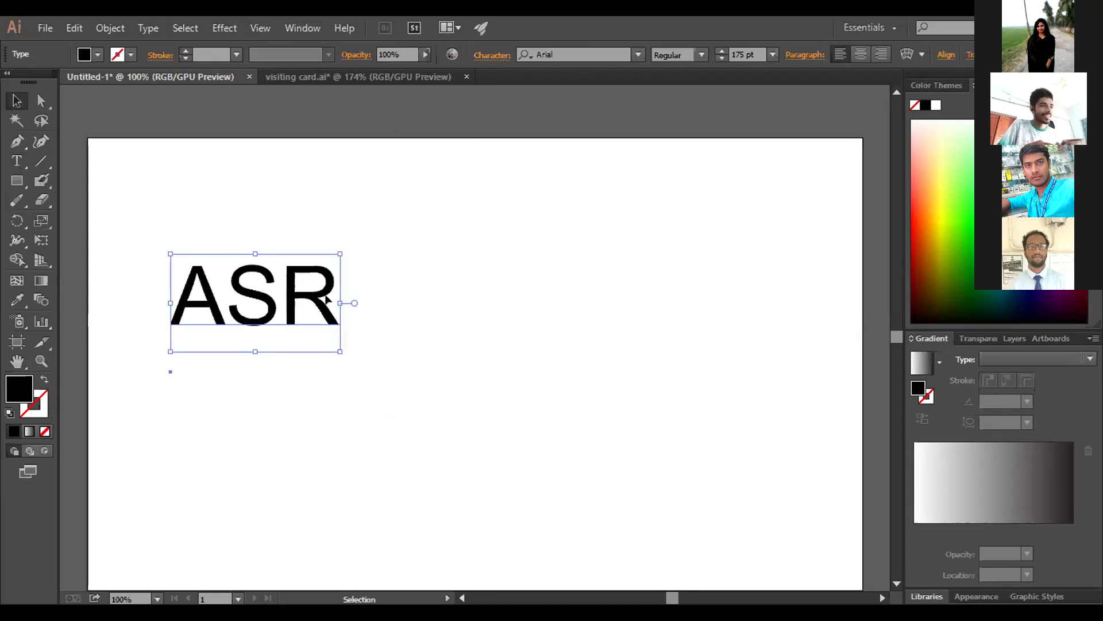
drag(310, 315, 270, 465)
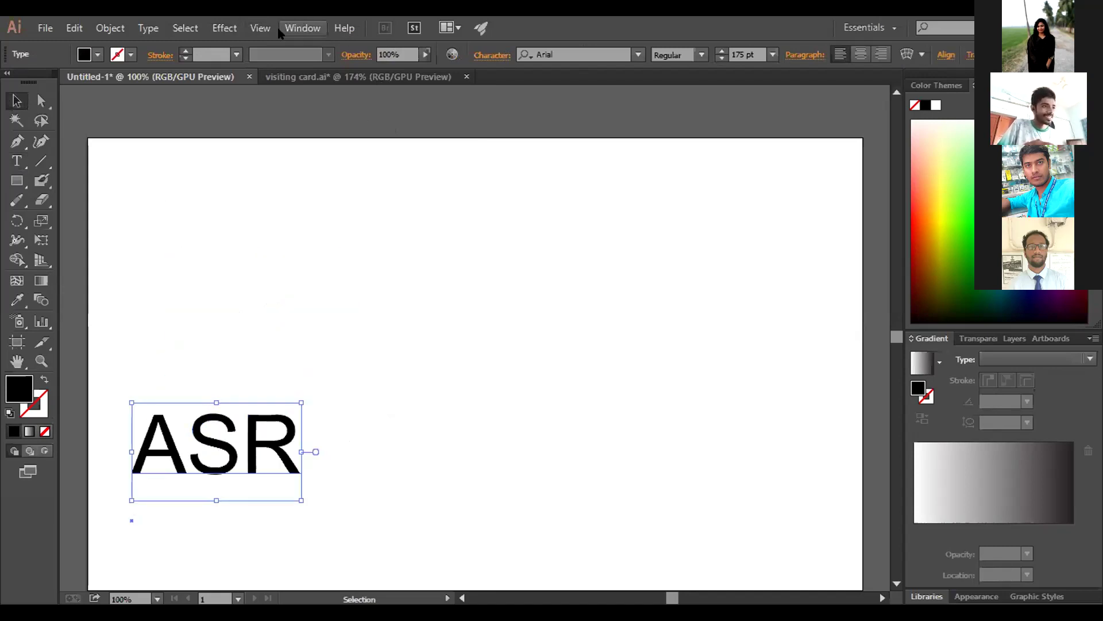
Start a Drop Shadow effect on the ASR text with the preview on and the shadow colour set to dark blue 0B3984
click(218, 28)
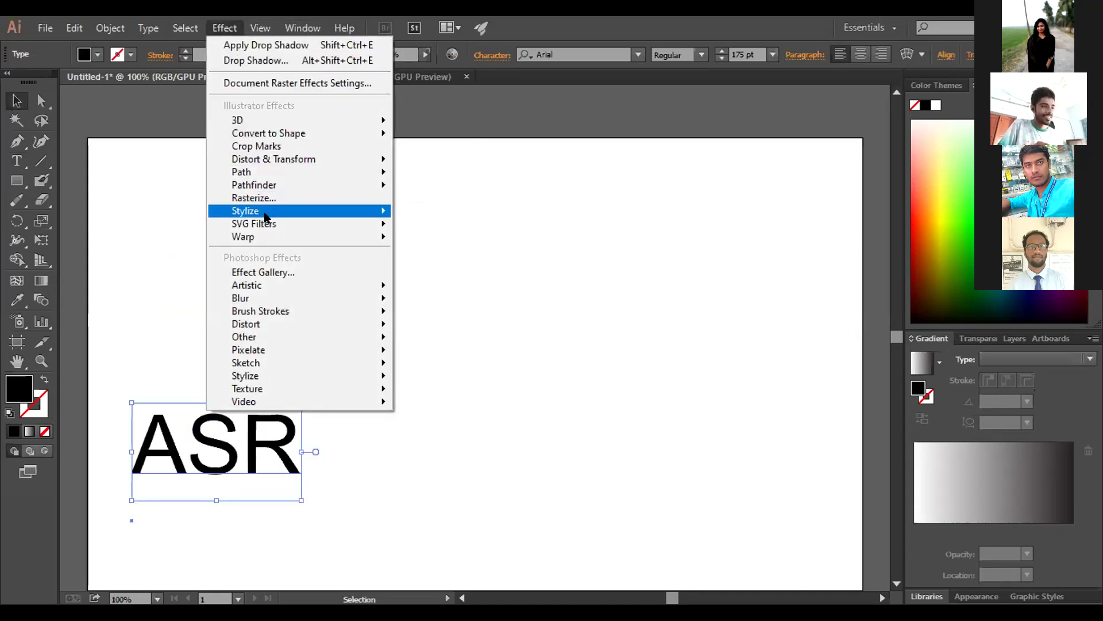
mouse_move(332, 214)
click(457, 214)
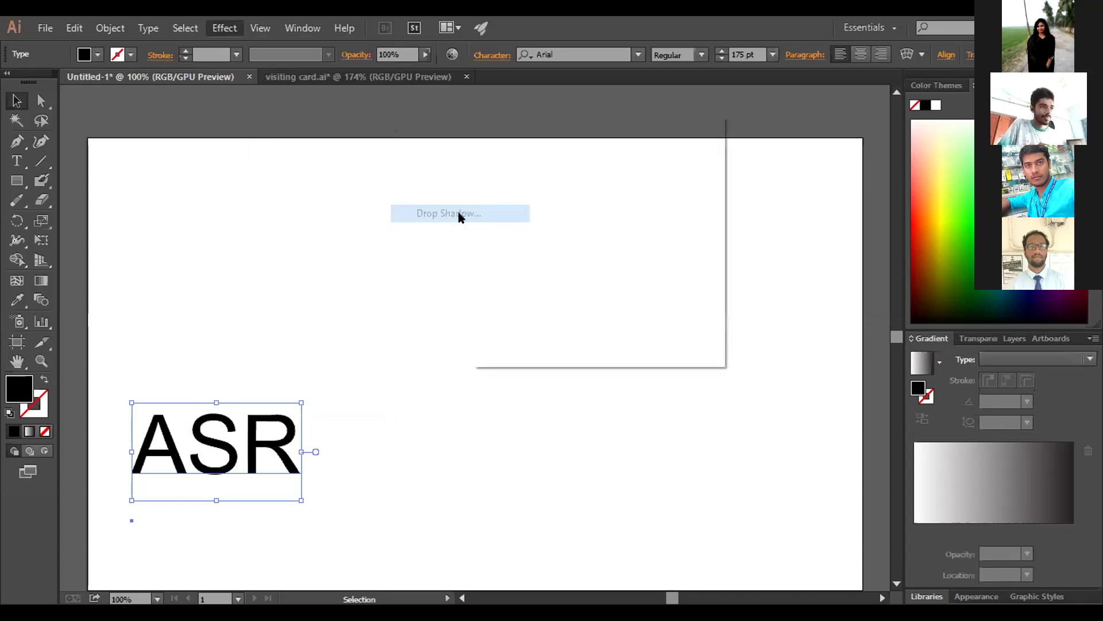
click(495, 324)
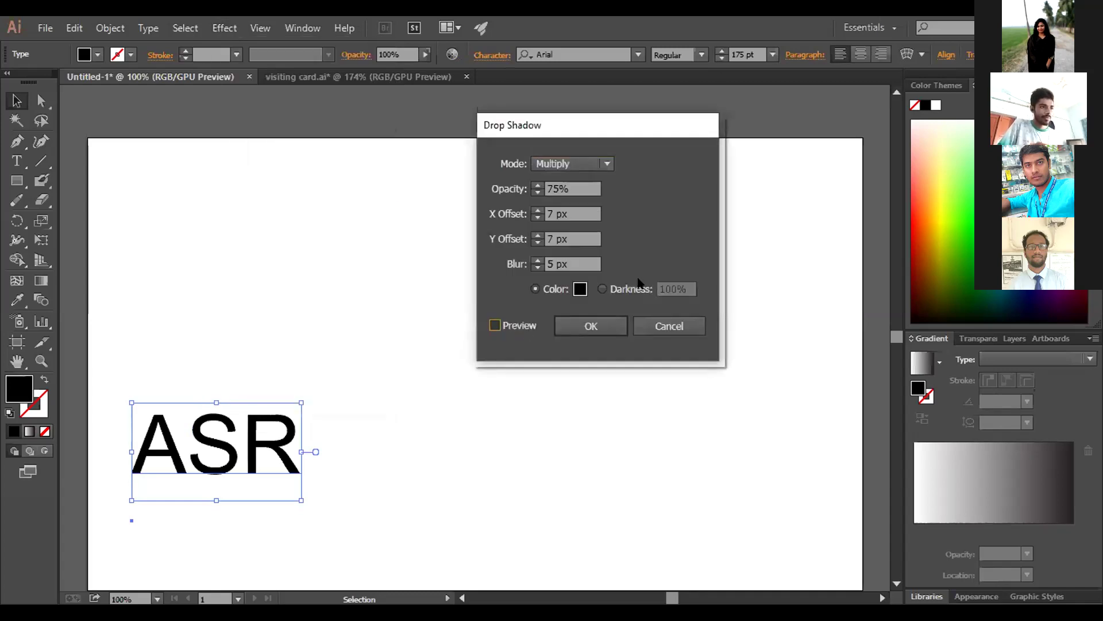
click(580, 288)
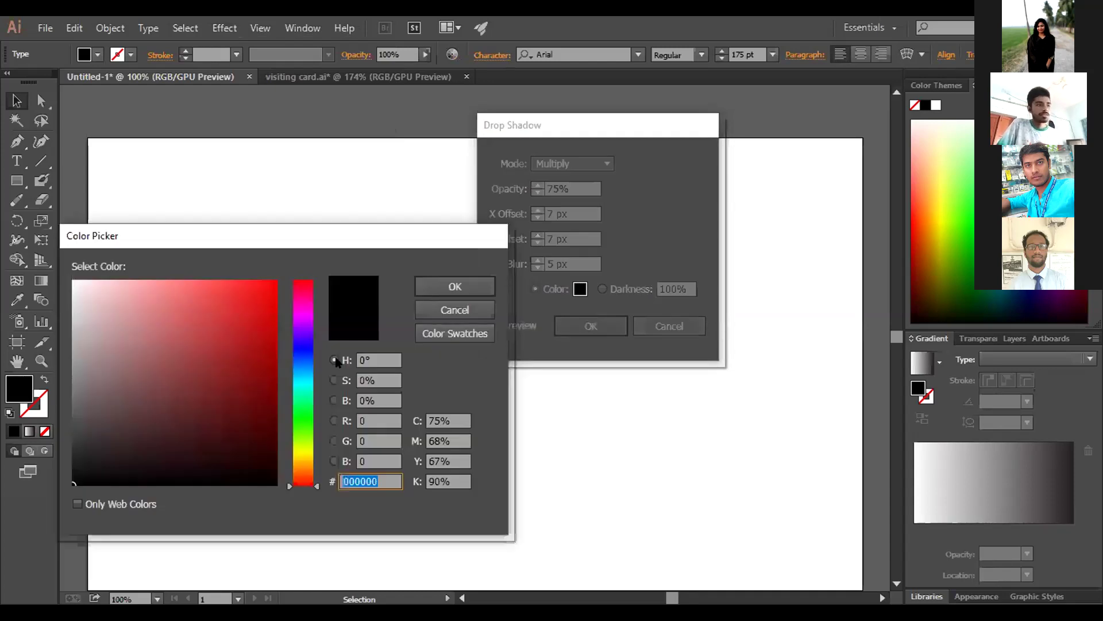
click(303, 361)
click(258, 377)
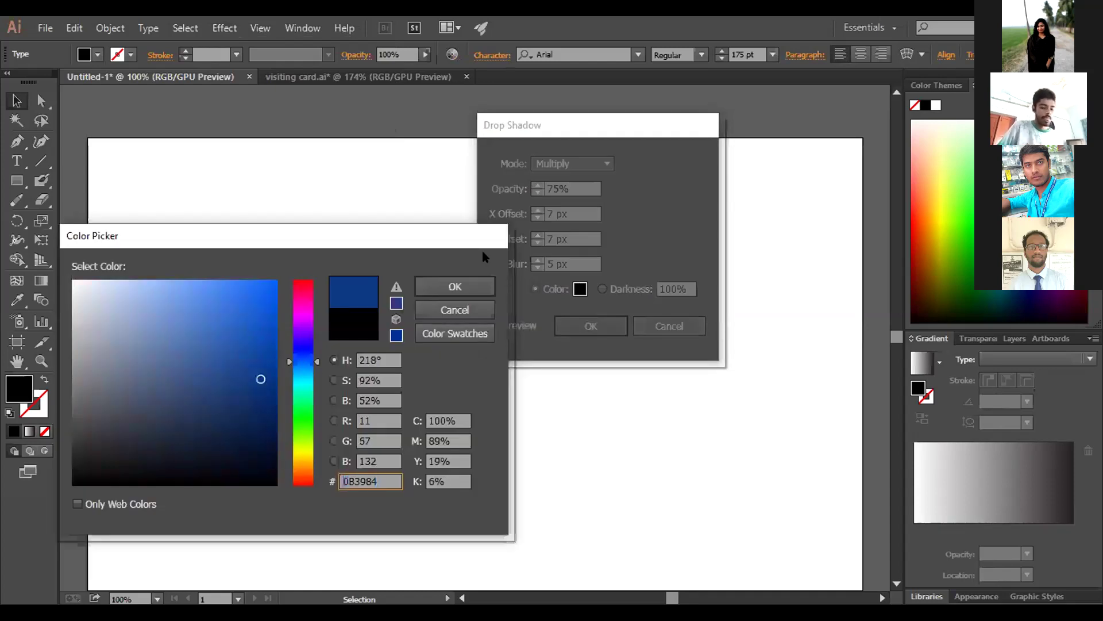
click(455, 286)
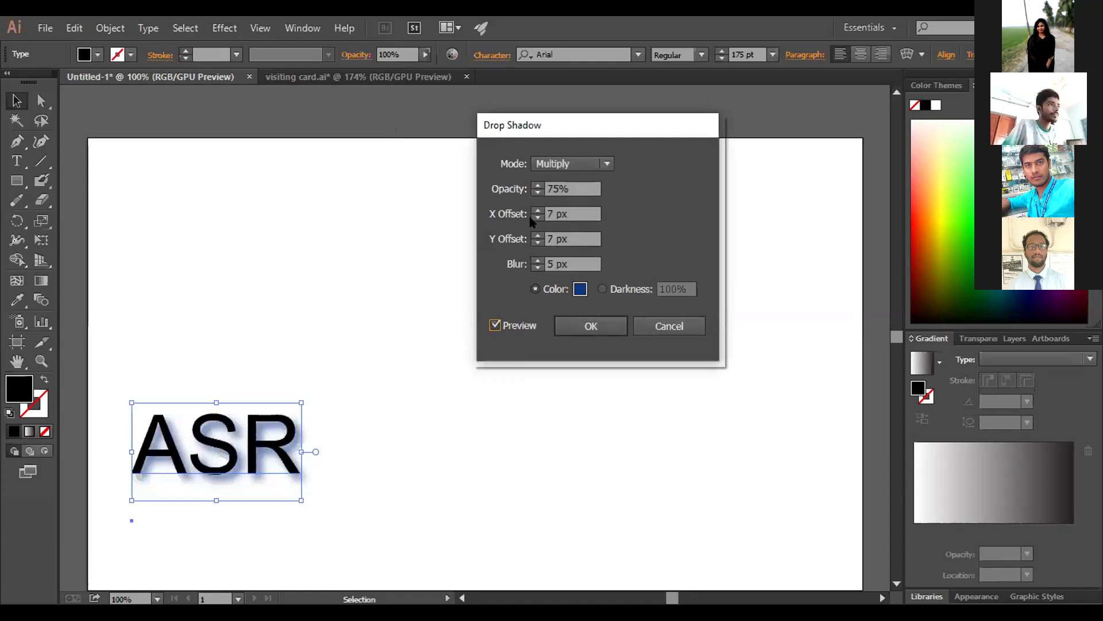
Try the Screen, Soft Light, Darken and Difference blend modes for the drop shadow
click(608, 165)
click(577, 219)
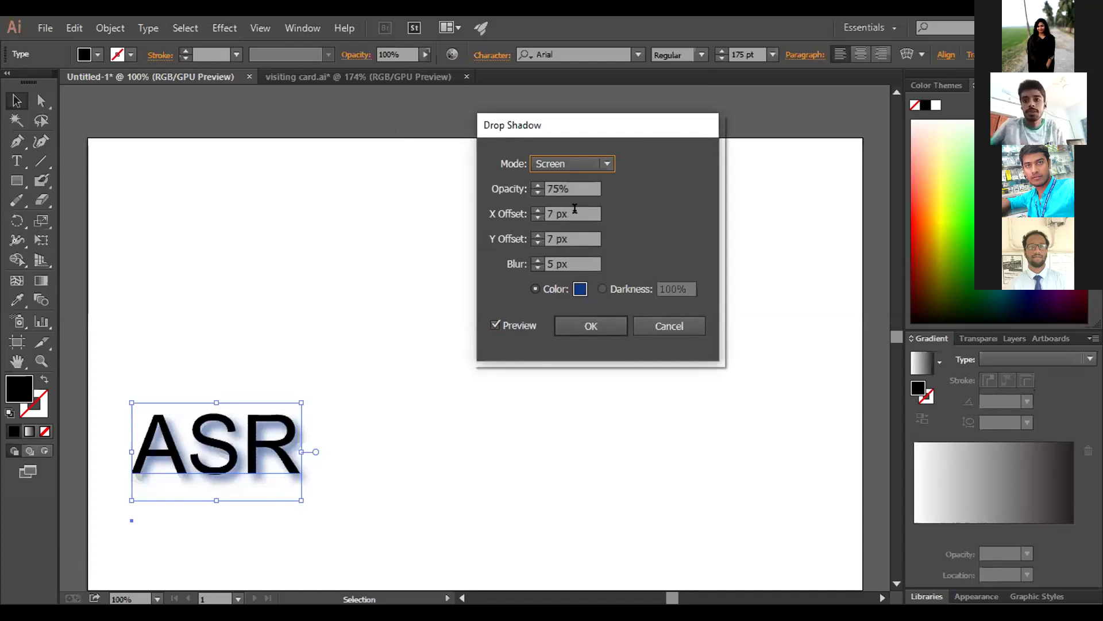
click(604, 164)
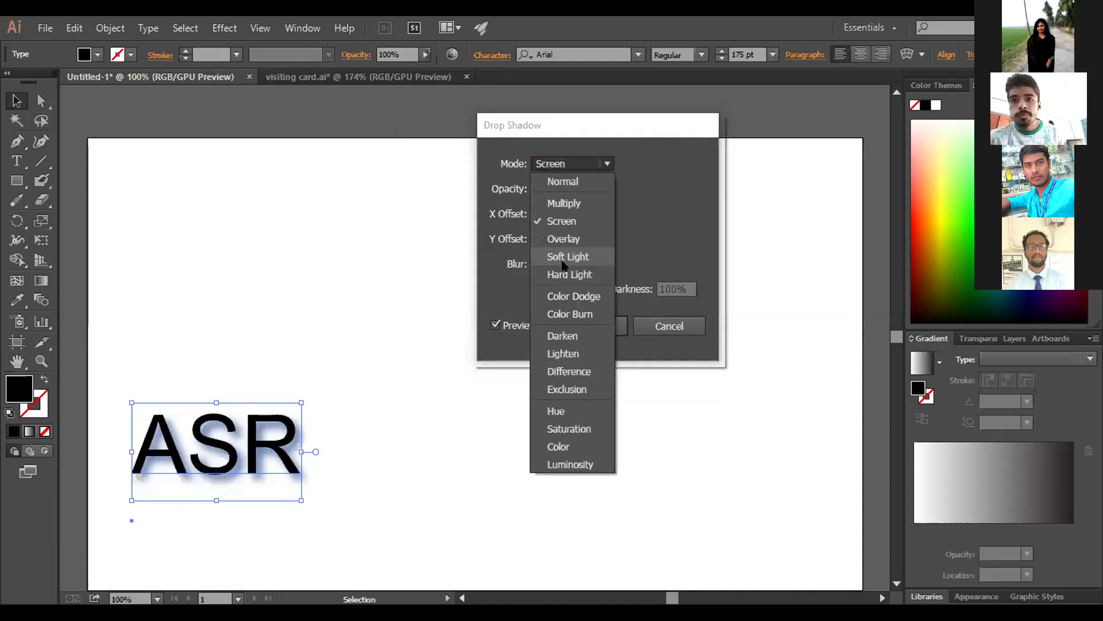
click(569, 258)
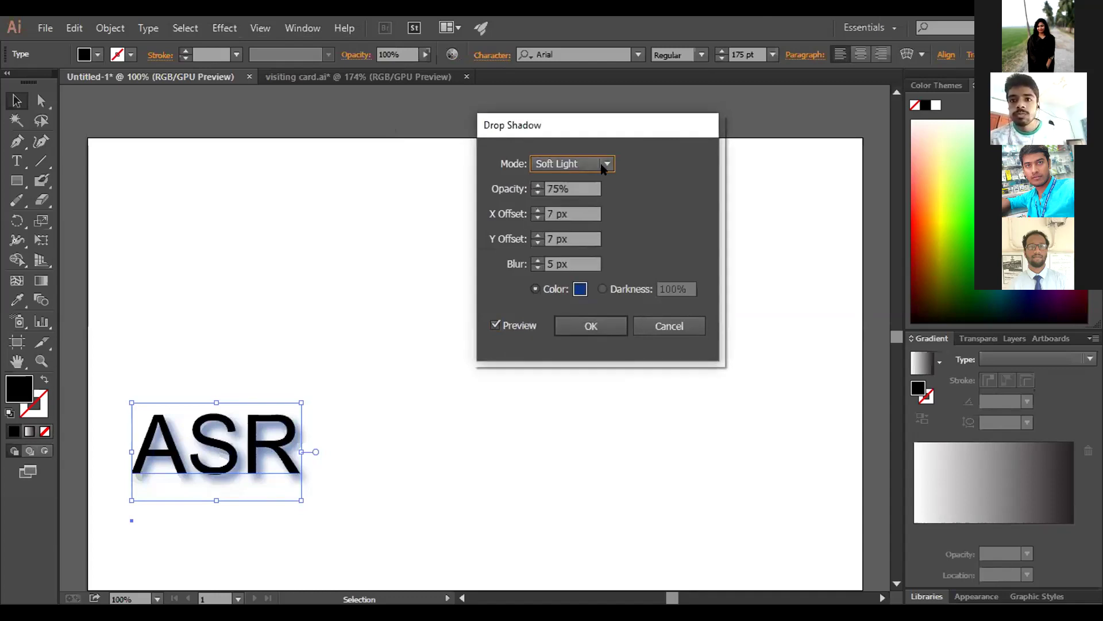
click(604, 165)
click(570, 336)
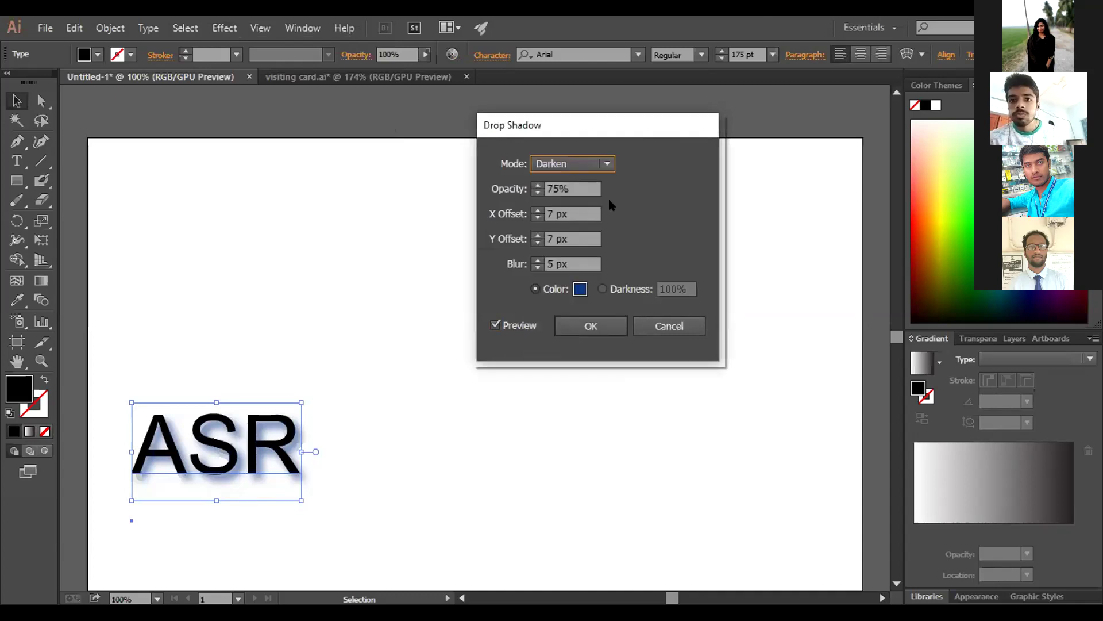
click(605, 164)
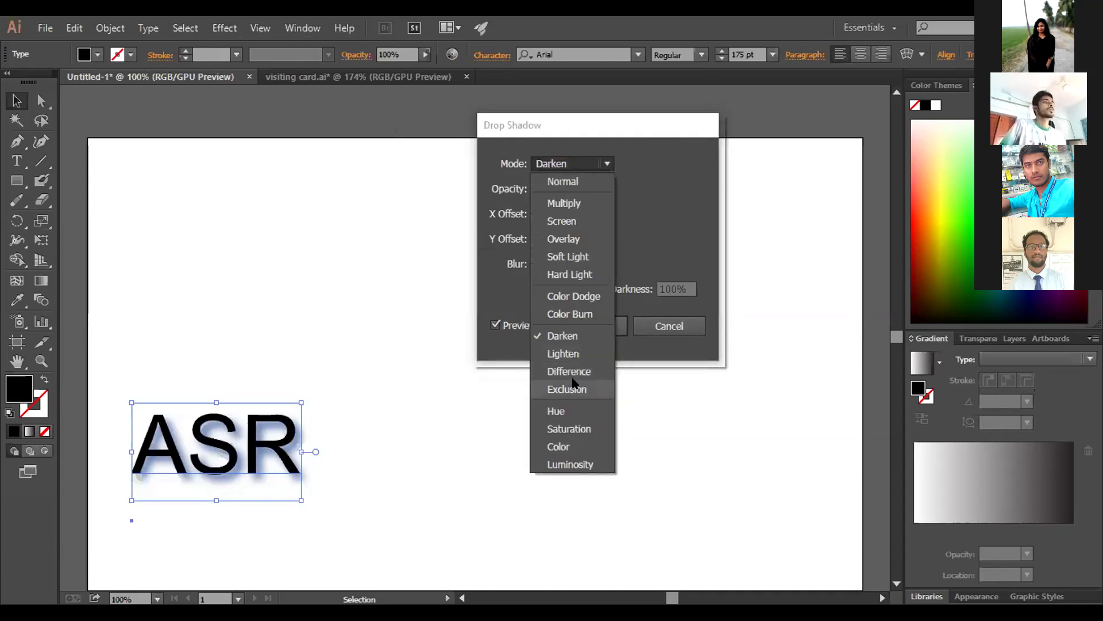
click(569, 372)
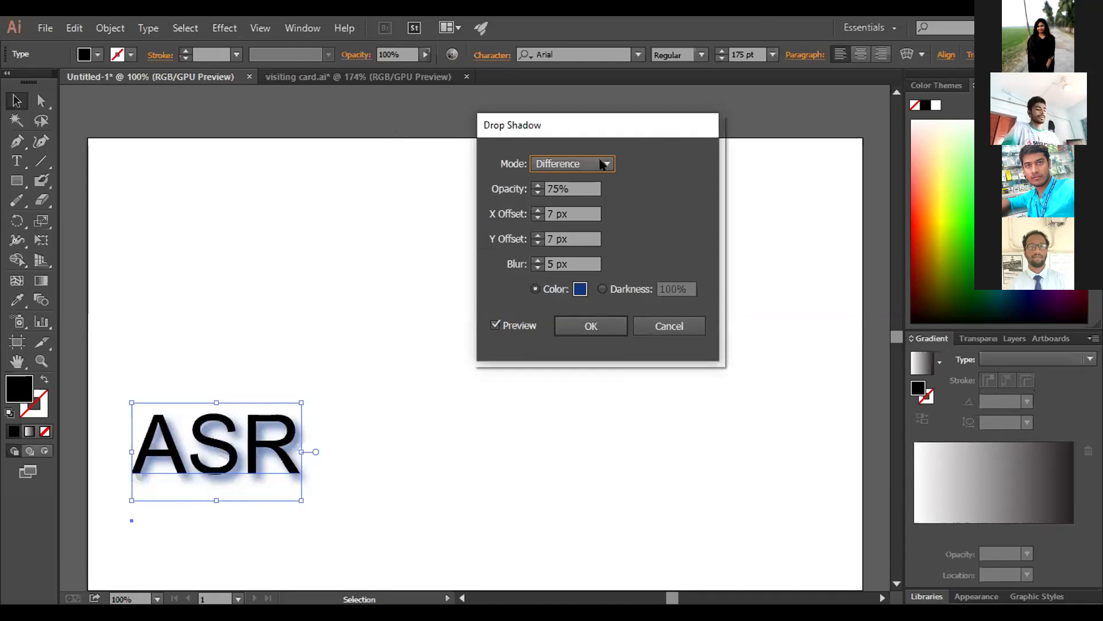
Set the drop shadow's blend mode to Multiply and apply the effect to the ASR text
click(601, 164)
click(566, 203)
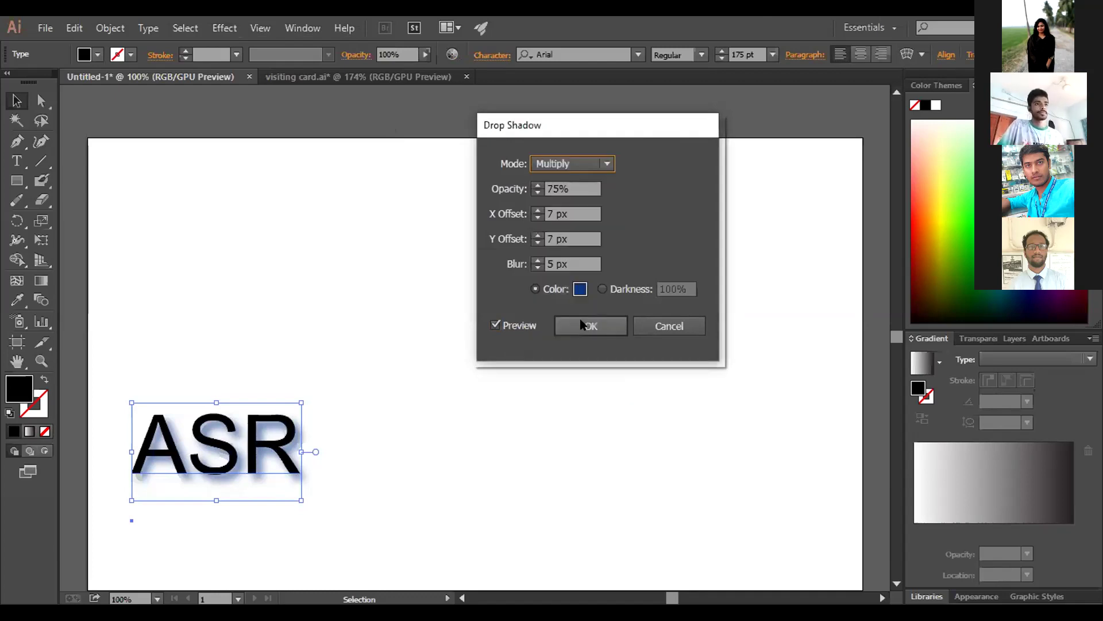
click(582, 325)
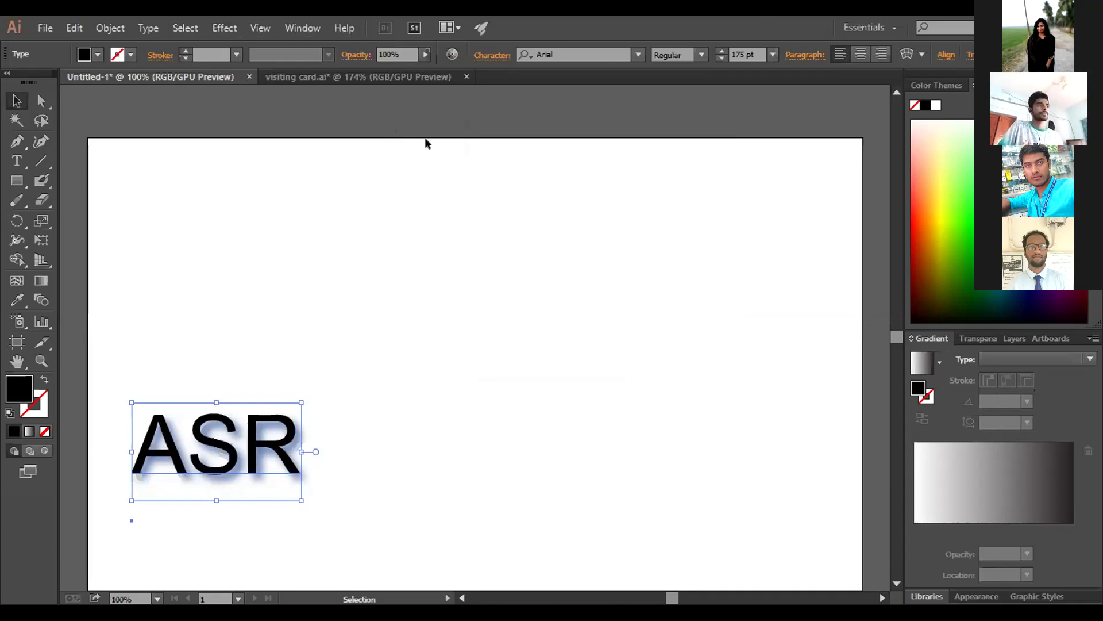
Preview an Inner Glow effect with a 13 px blur on the ASR text, then cancel it
click(217, 27)
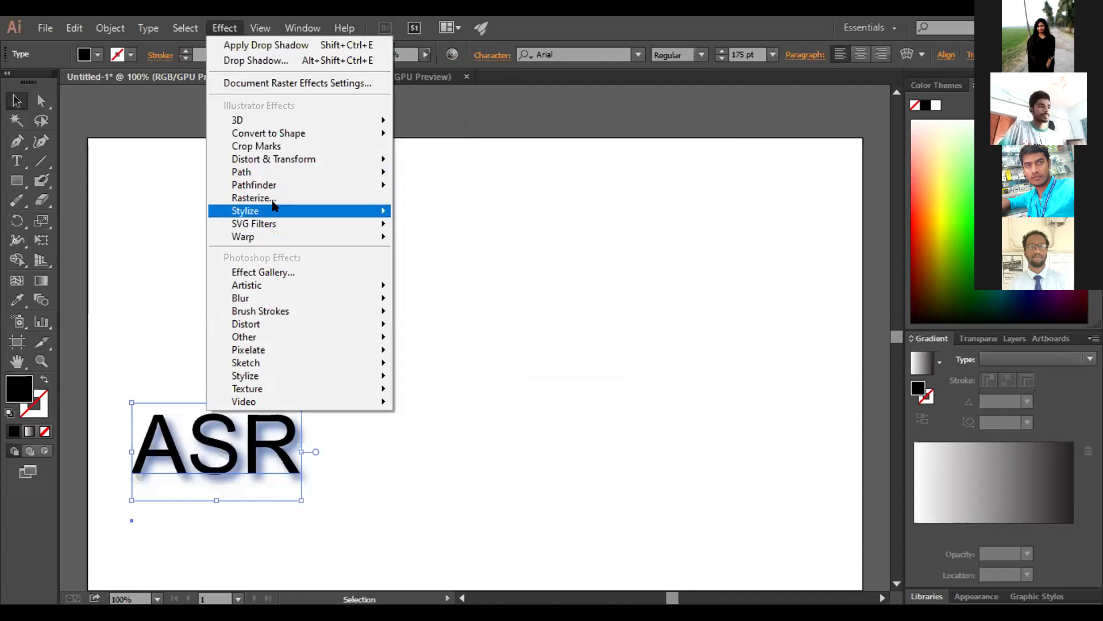
mouse_move(327, 210)
click(436, 248)
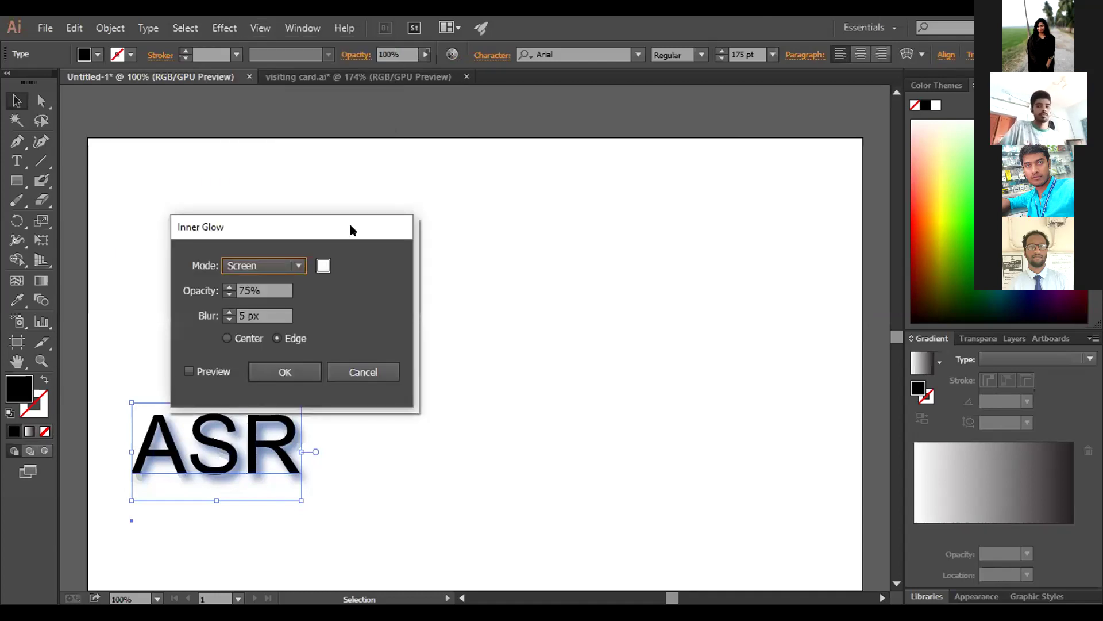
drag(351, 225, 707, 184)
click(546, 329)
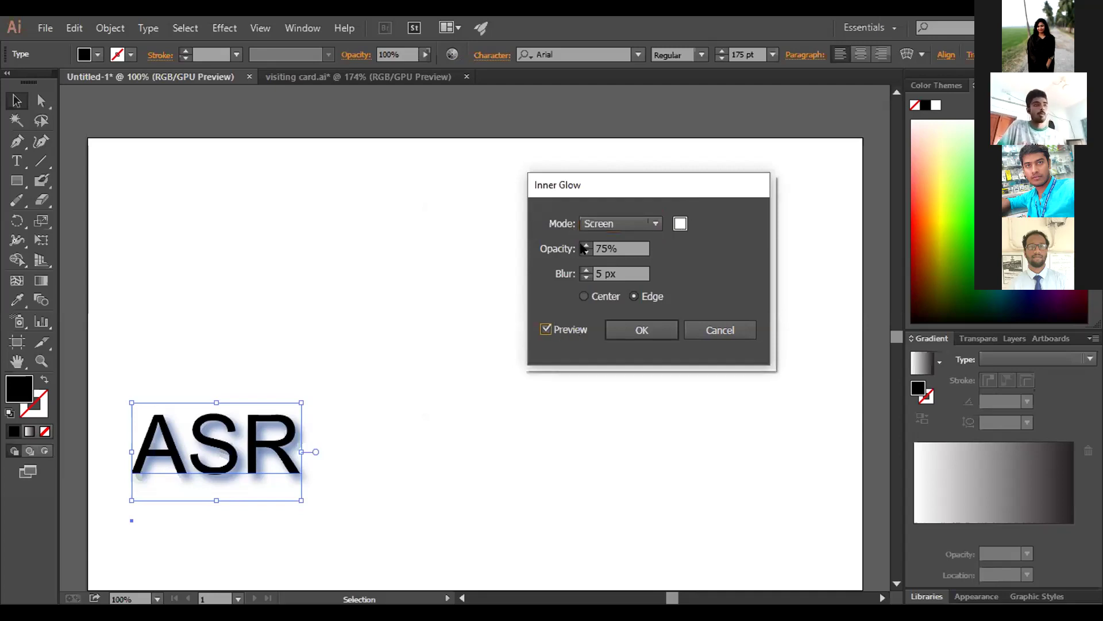
click(586, 270)
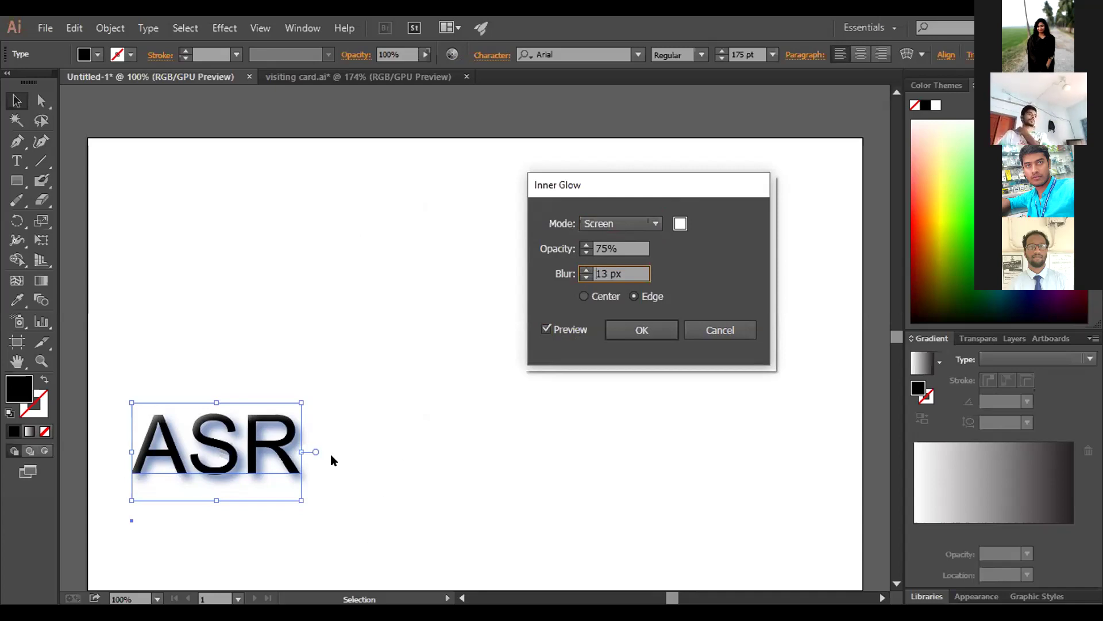
click(718, 330)
Enlarge the shadowed ASR text to about 414 pt and reposition it in the left part of the artboard
drag(227, 477, 431, 405)
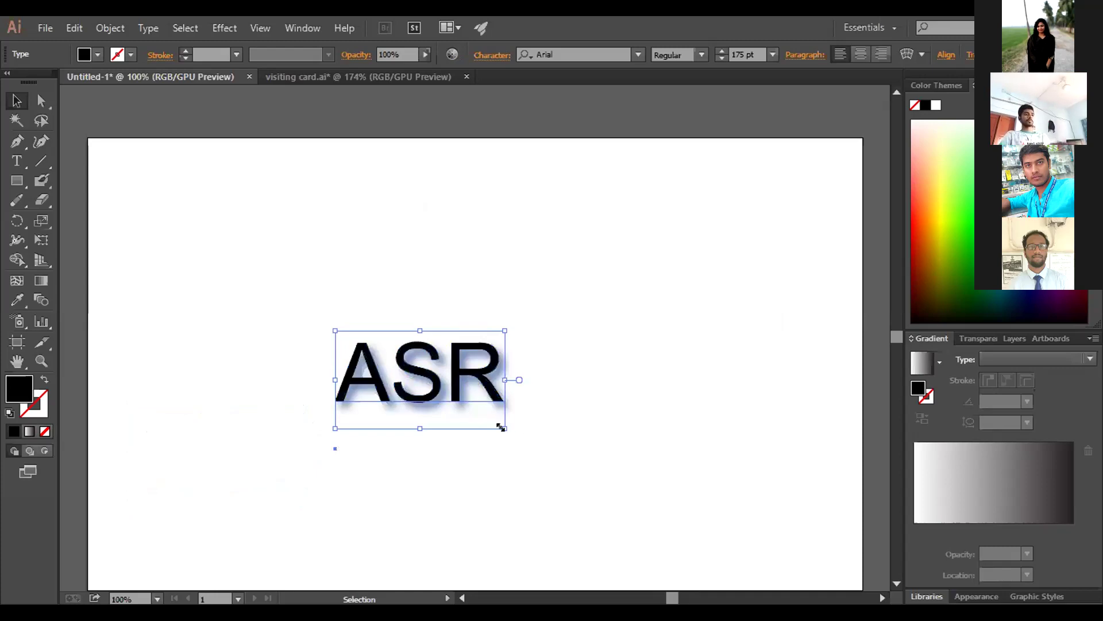
drag(501, 427, 737, 561)
drag(531, 421, 360, 361)
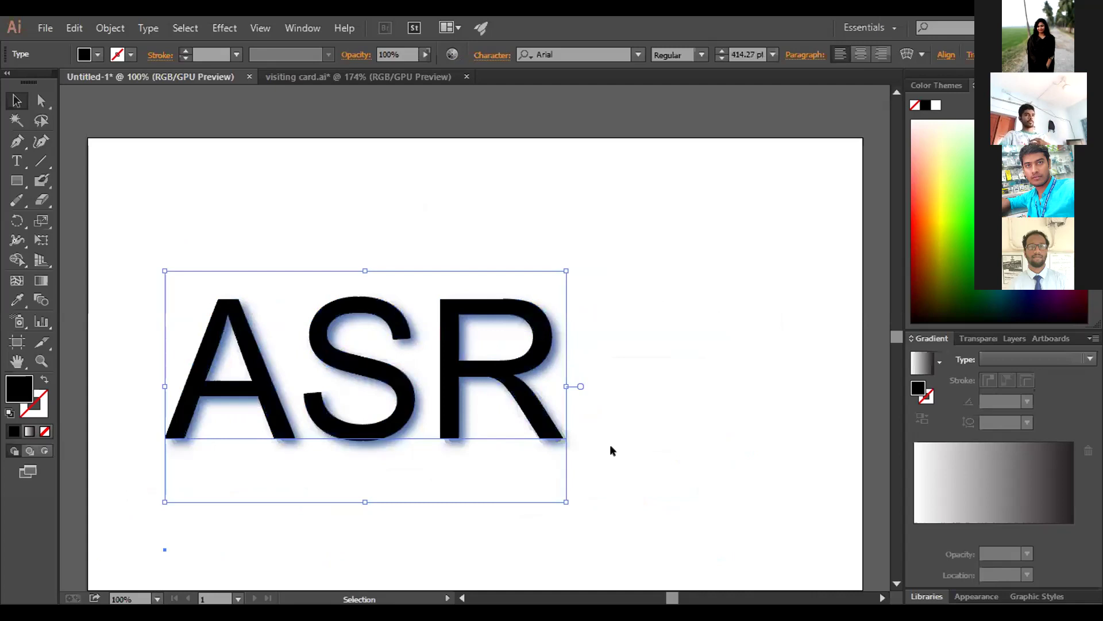
Delete the shadowed text and add new "ASR" text in the artboard's upper-left area
key(Delete)
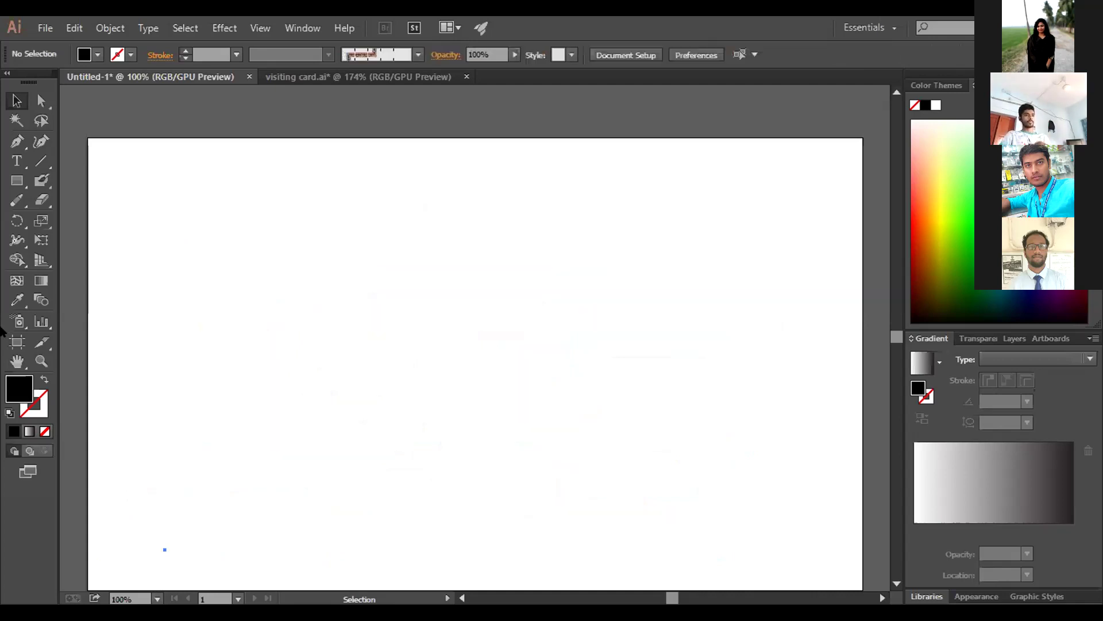
click(16, 161)
click(230, 415)
text(ASR)
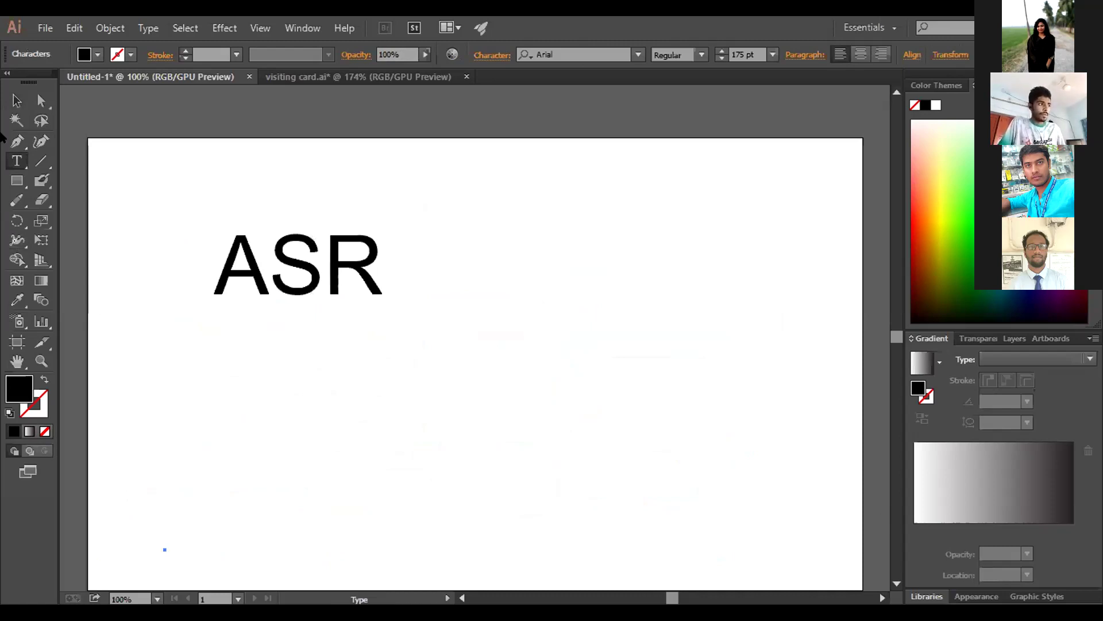
Enlarge the new ASR text to about 405 pt and move it to the artboard's lower-left area
click(17, 101)
drag(382, 320, 408, 337)
drag(342, 323, 356, 491)
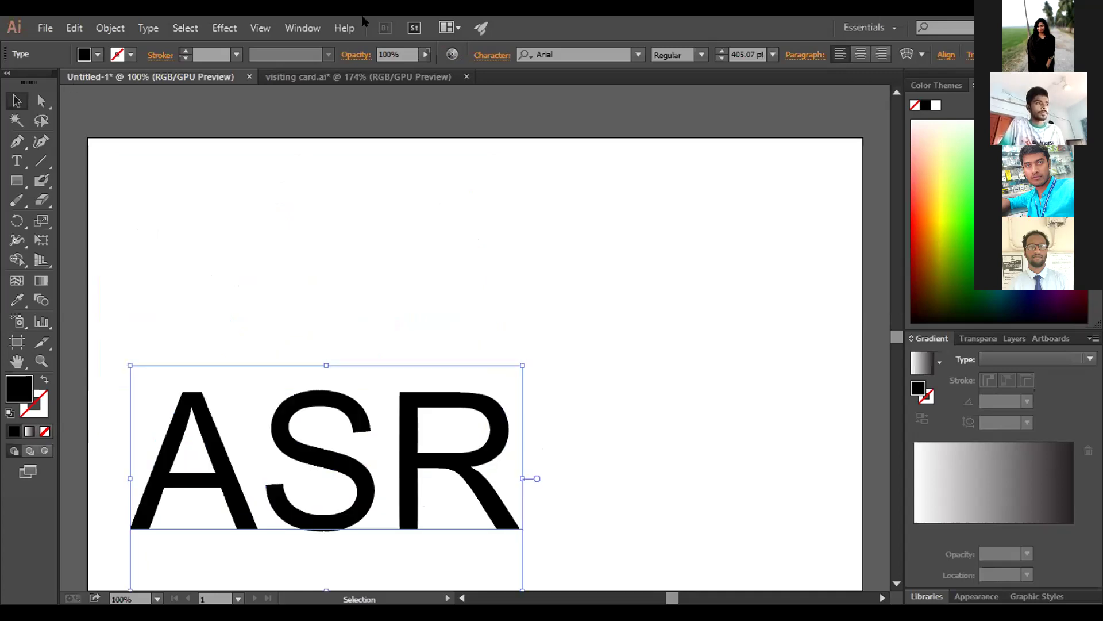
Start an Inner Glow effect on the ASR text with preview on and set its glow colour to red (D30909)
click(225, 28)
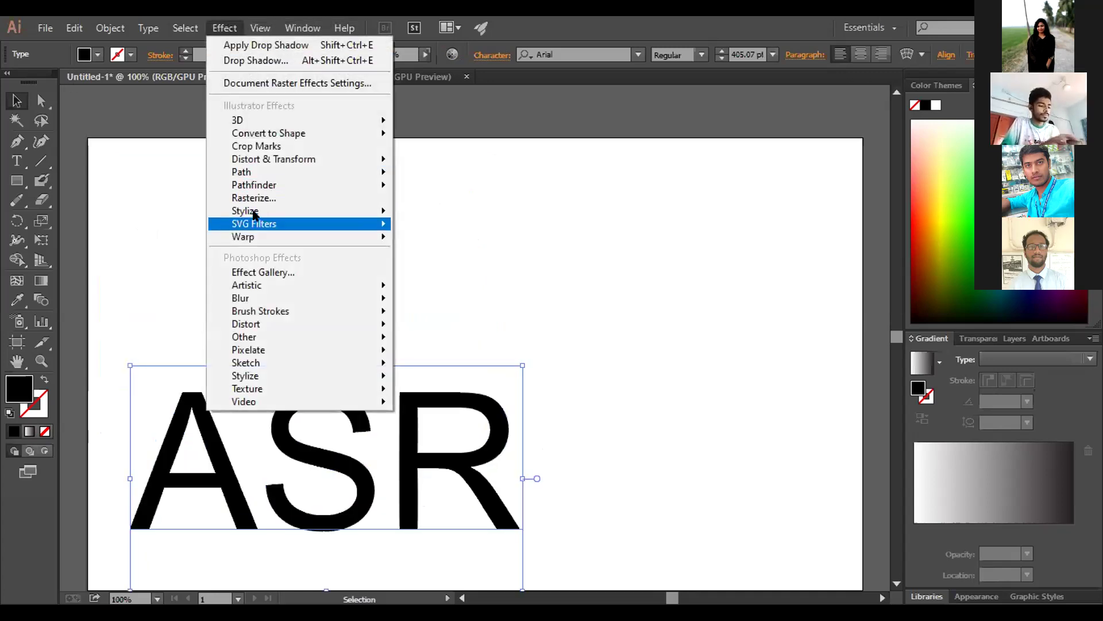
mouse_move(254, 212)
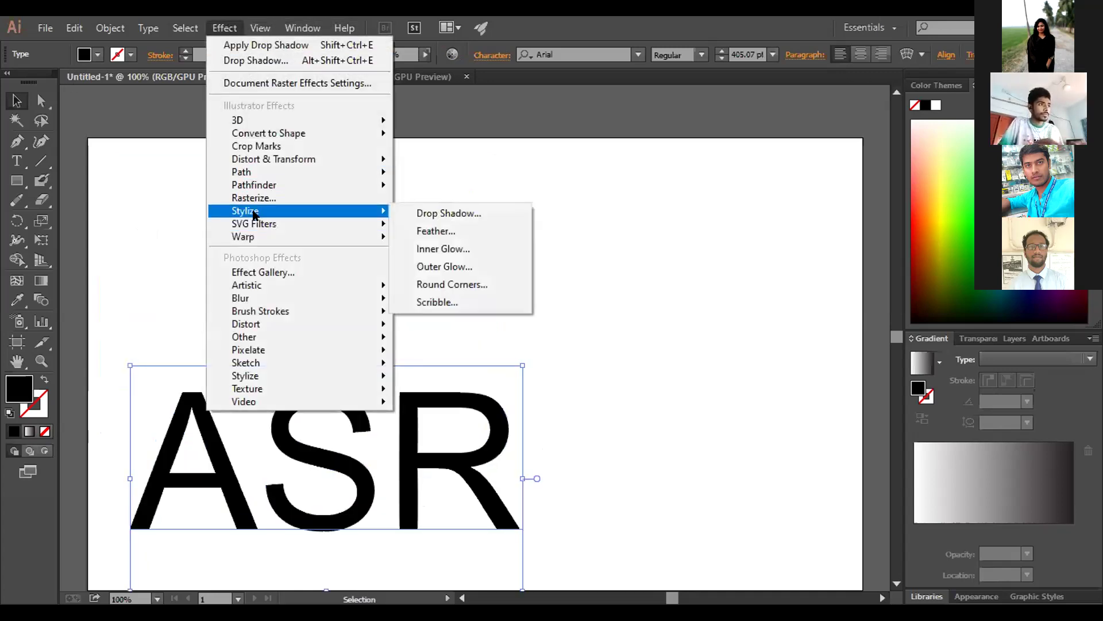
click(435, 248)
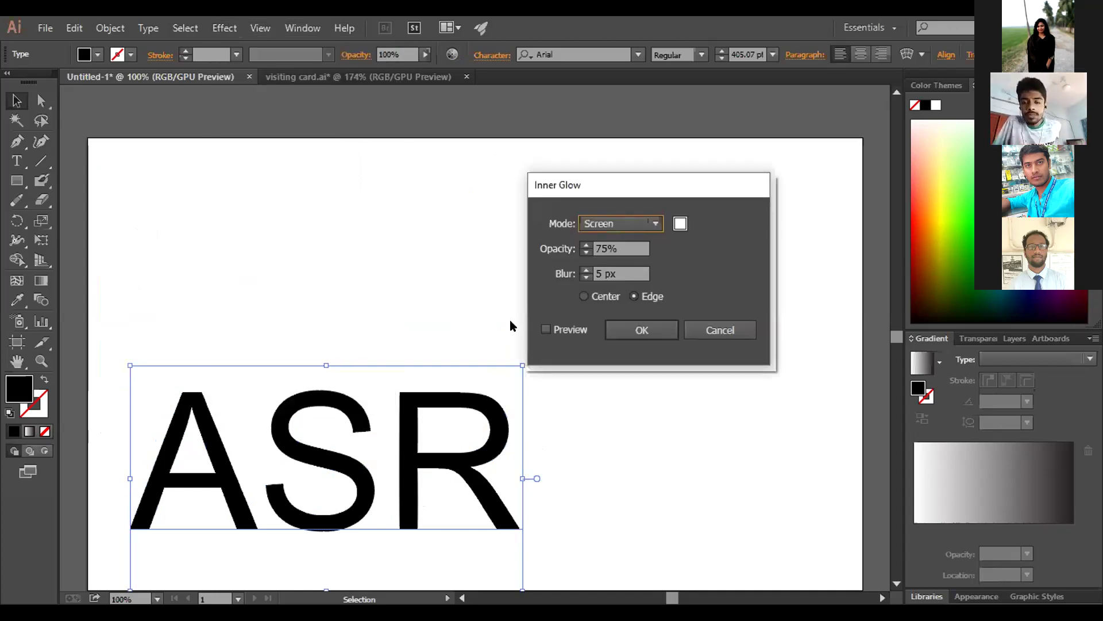
click(545, 329)
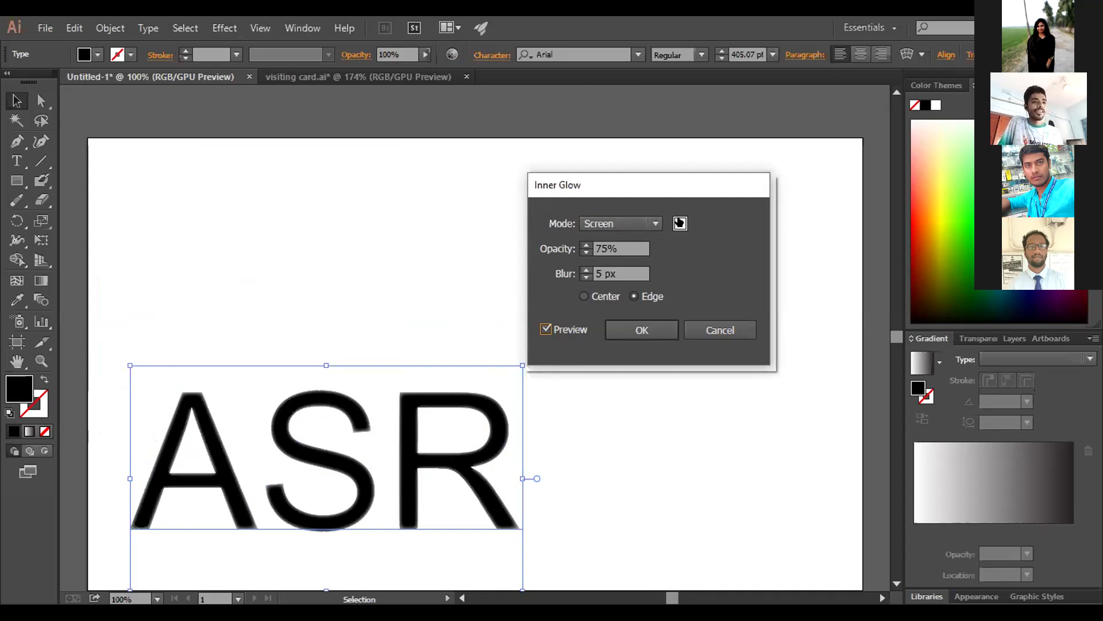
click(680, 223)
click(269, 315)
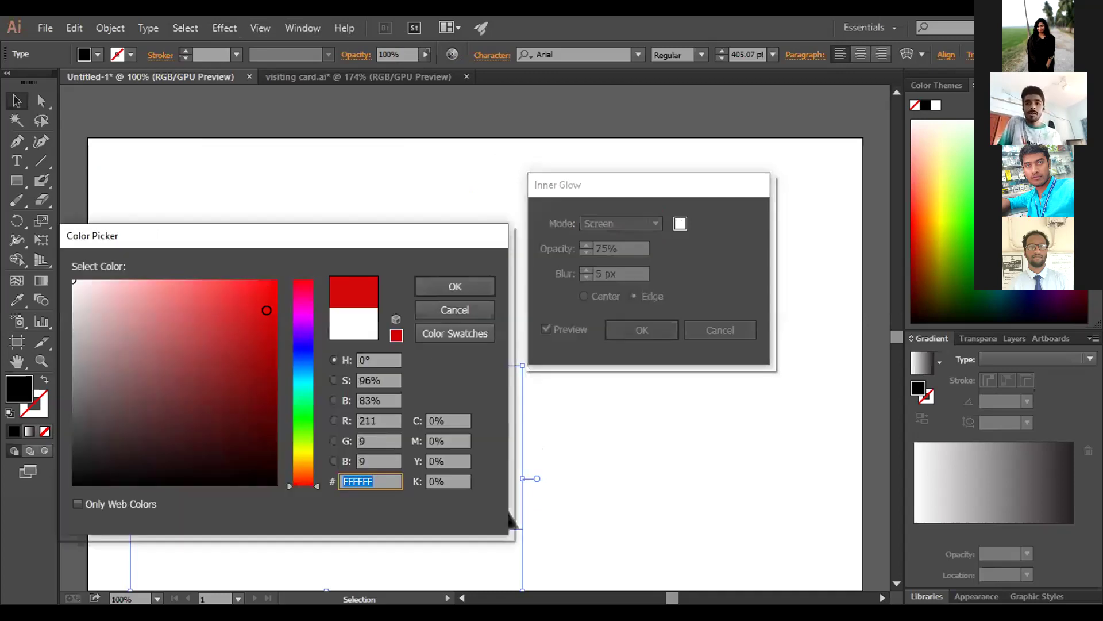
click(445, 286)
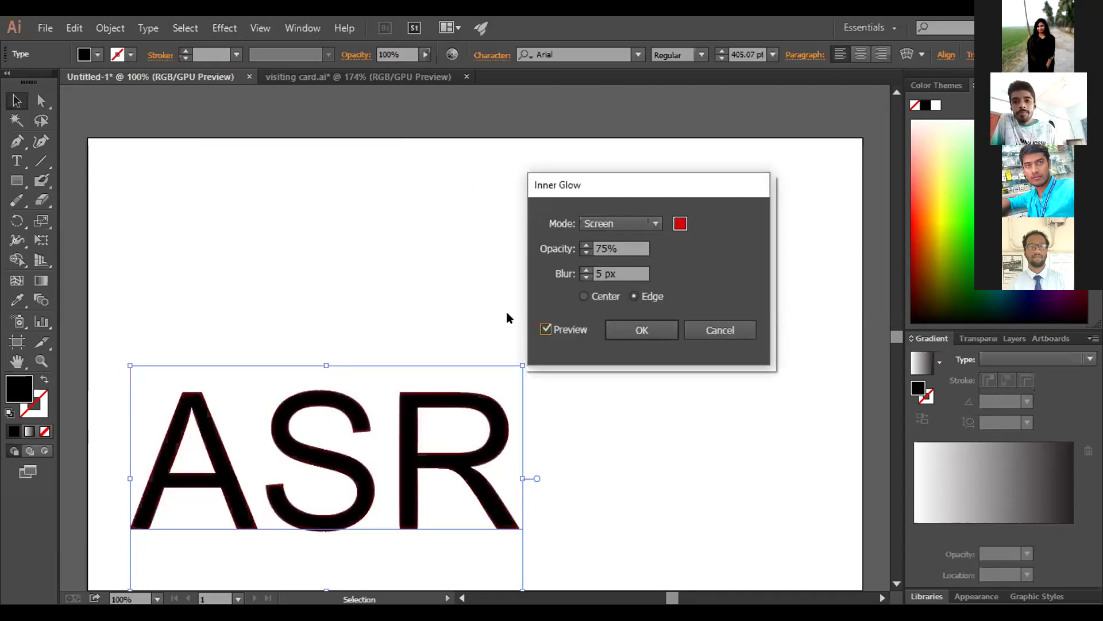
Try inner glow blur values up to 11 px, then bring the blur back to 5 px
click(586, 271)
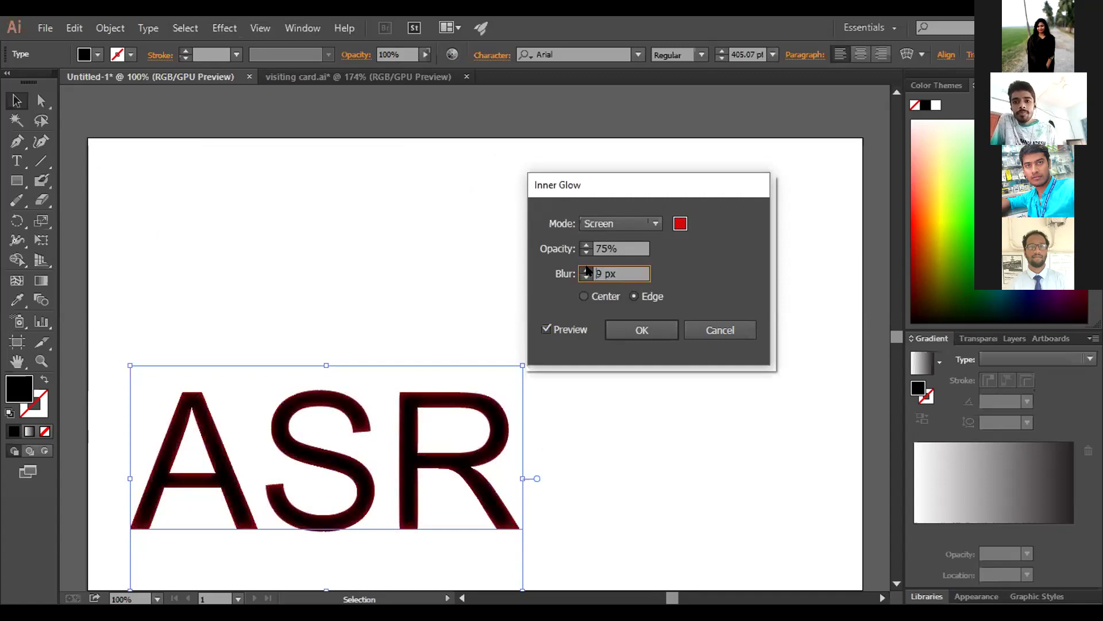
click(586, 278)
click(587, 278)
click(586, 278)
click(587, 277)
click(586, 278)
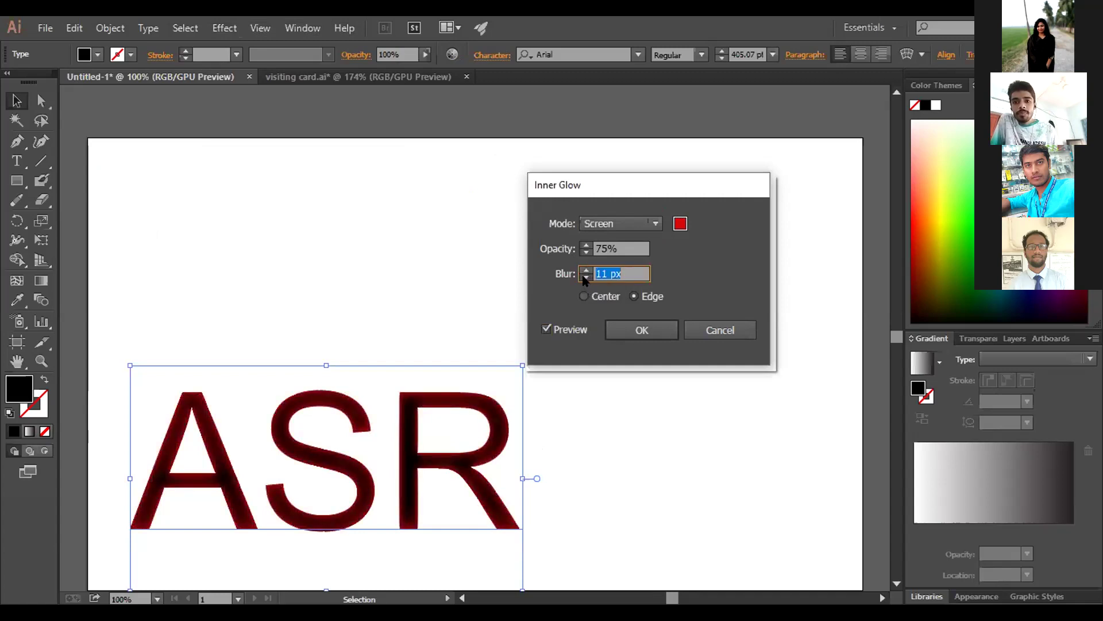
click(587, 278)
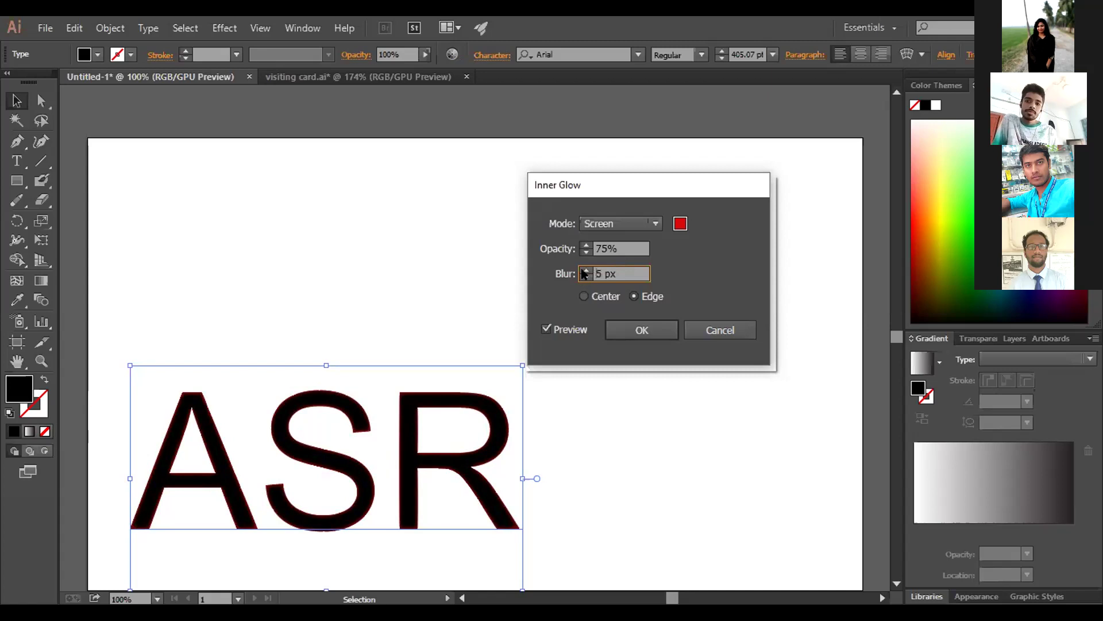
click(586, 270)
click(586, 278)
Raise the inner glow's opacity to 100%
click(585, 245)
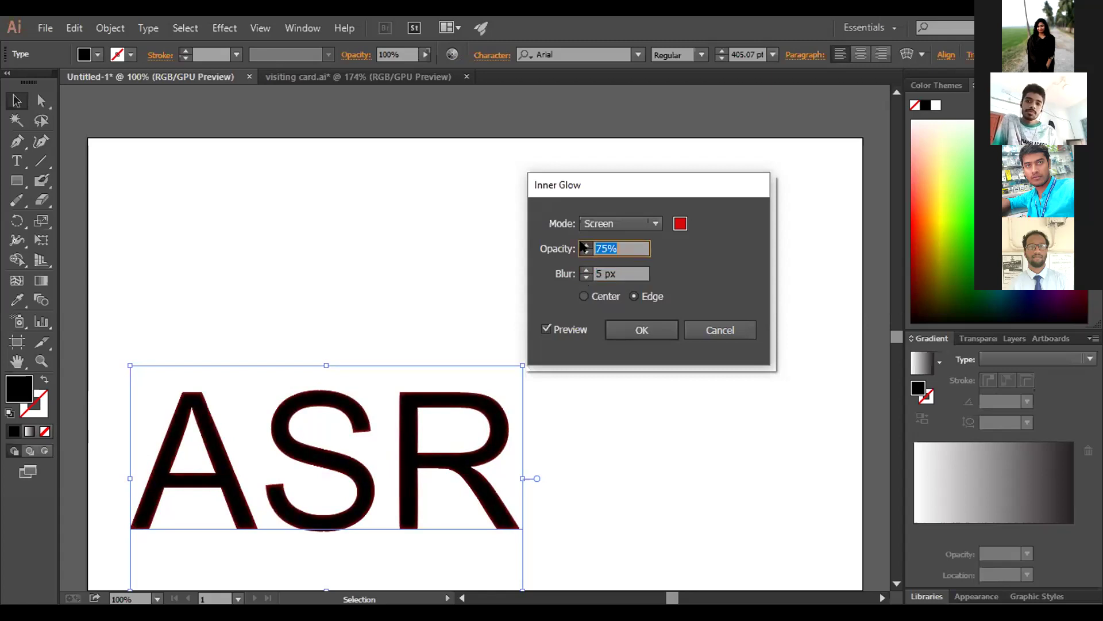
click(585, 245)
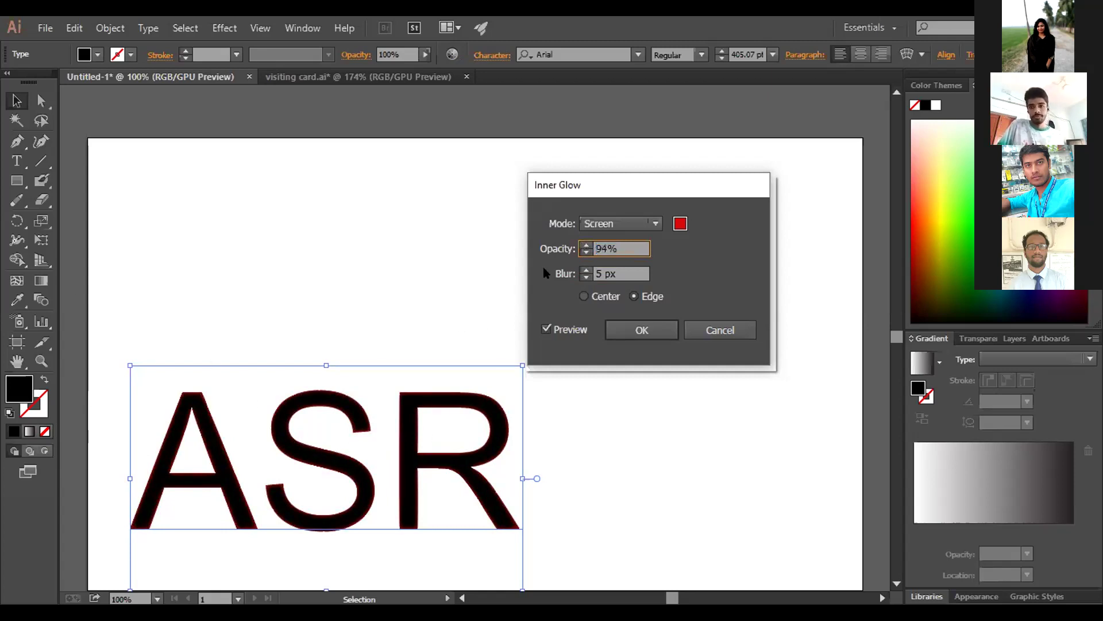
click(585, 245)
click(585, 245)
Increase the inner glow's blur to 11 px, then settle it at 8 px
click(585, 270)
click(586, 270)
click(585, 270)
click(586, 270)
click(586, 269)
click(585, 269)
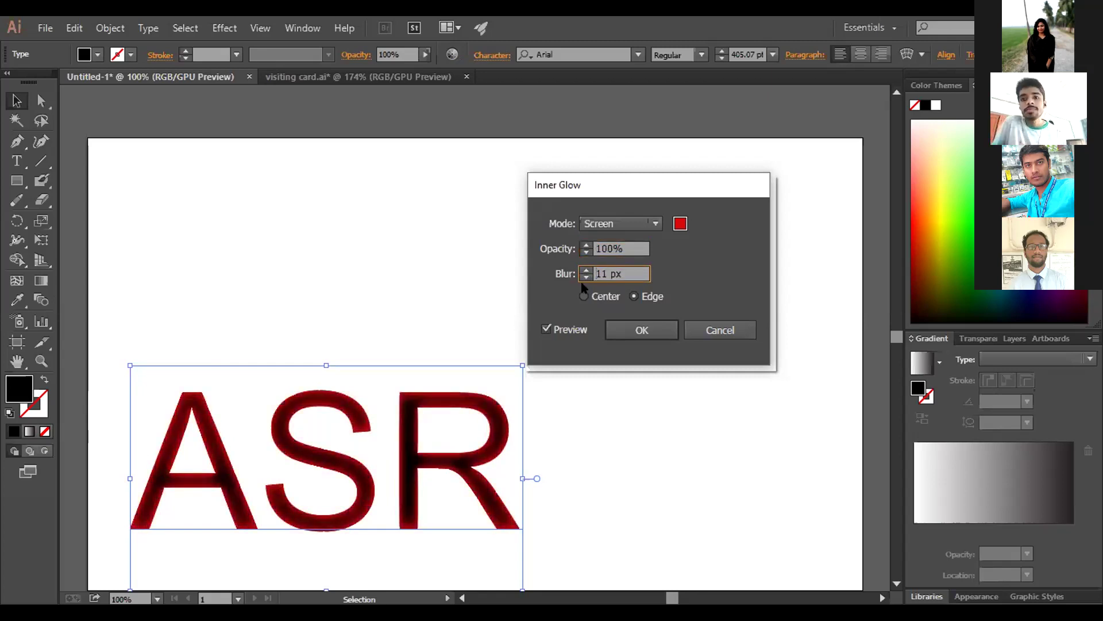
click(585, 278)
click(585, 278)
click(585, 278)
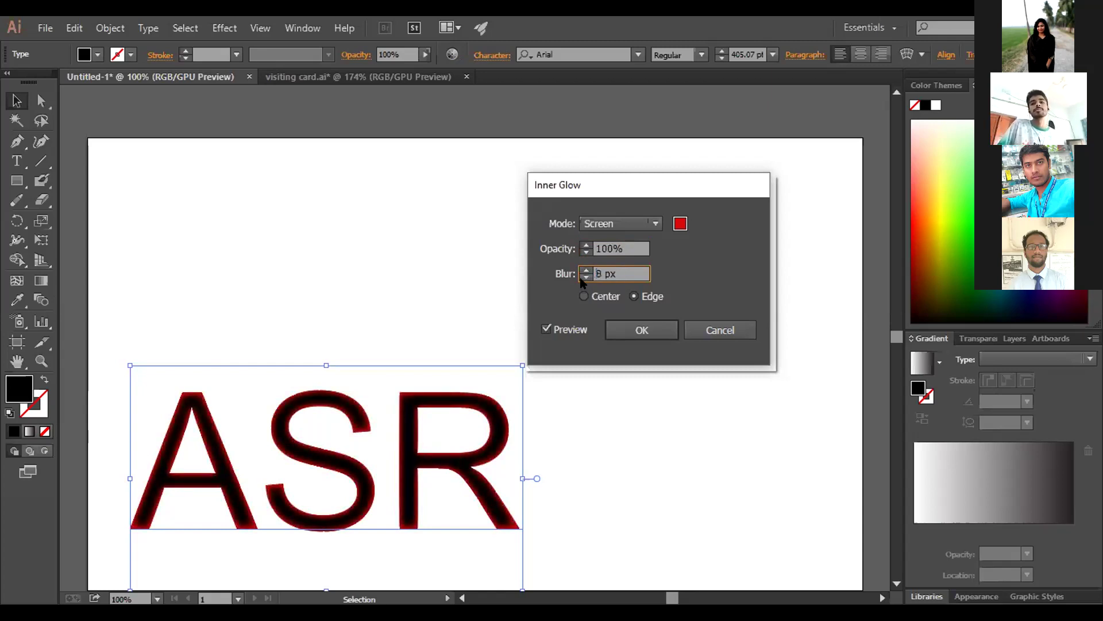
Change the inner glow's colour to a dark blue
click(680, 224)
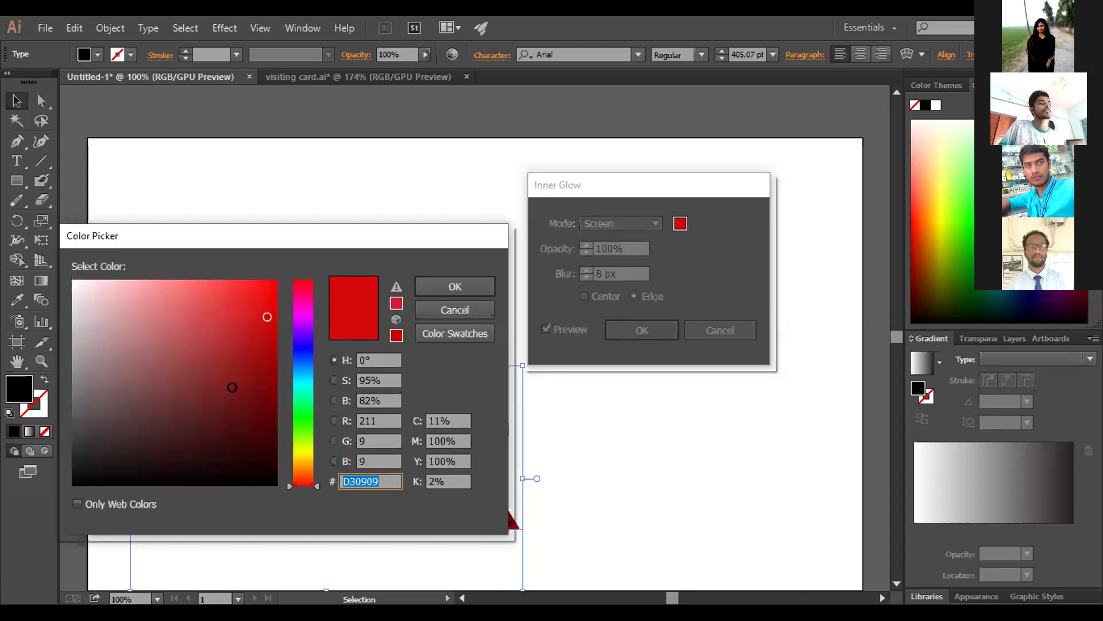
click(303, 356)
click(263, 360)
click(429, 287)
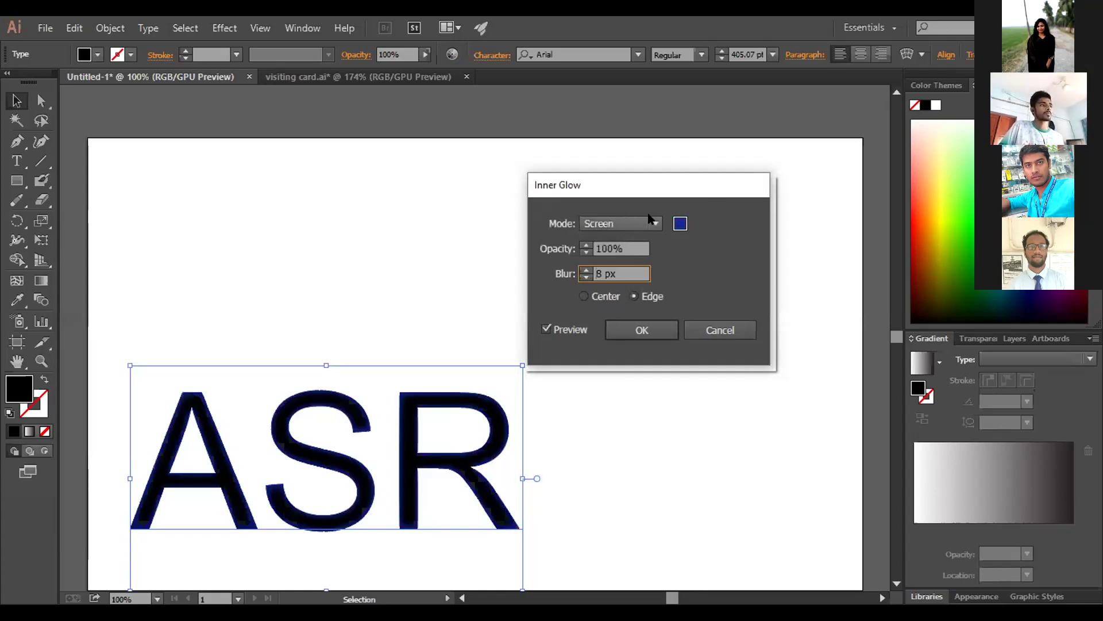
Try the Multiply blend mode on the inner glow, then switch it back to Screen
click(652, 223)
click(625, 257)
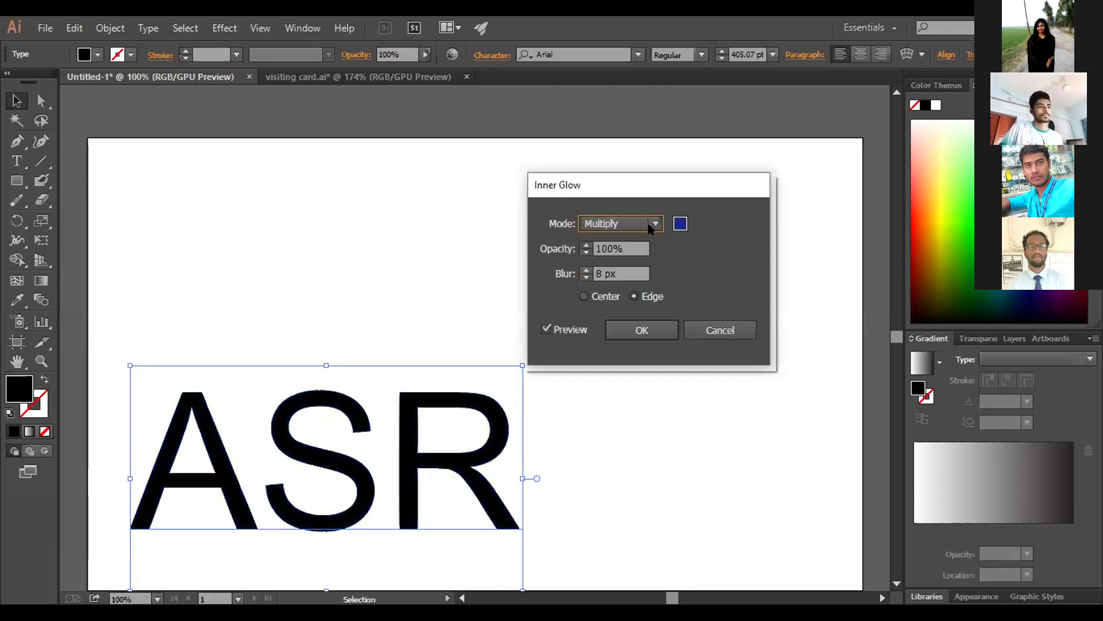
click(651, 223)
click(620, 280)
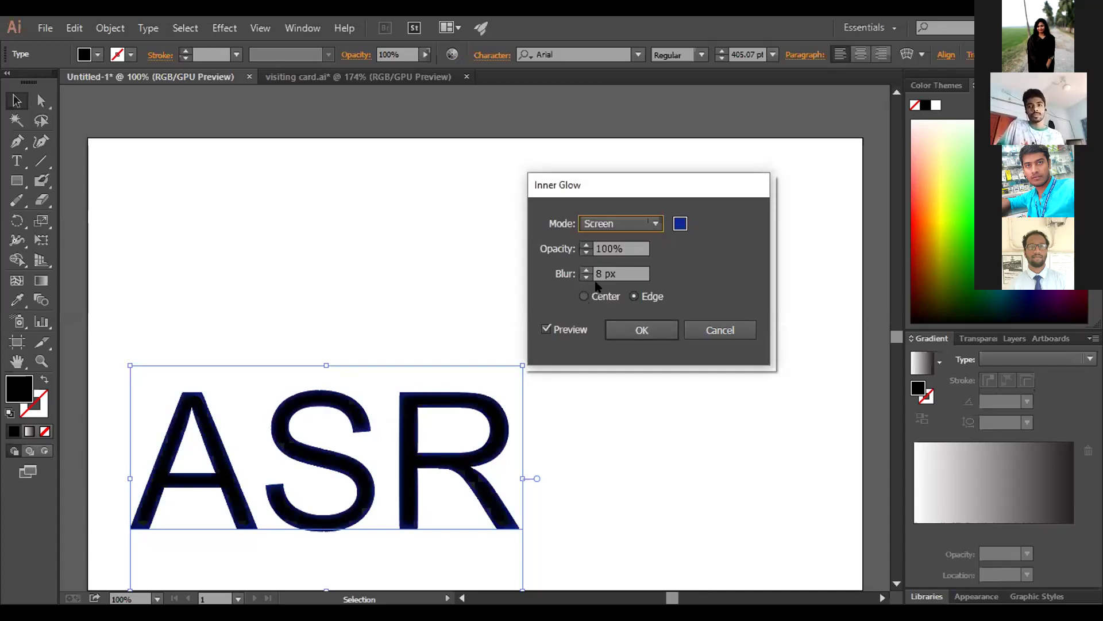
Compare the Center and Edge glow sources, apply the inner glow with Edge, and deselect the text
click(583, 295)
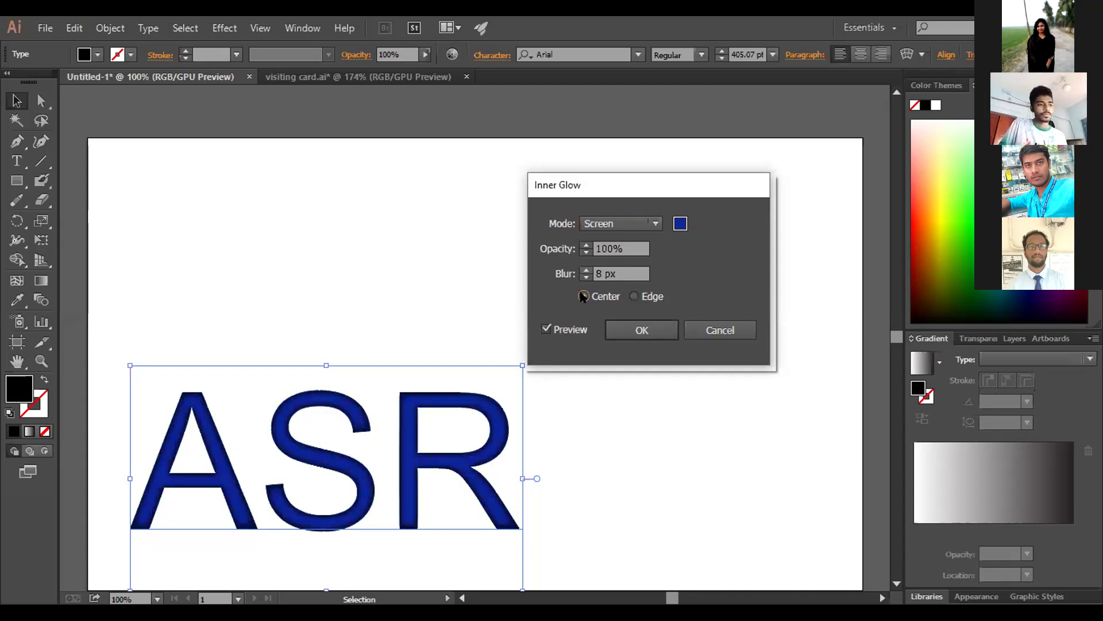
click(633, 296)
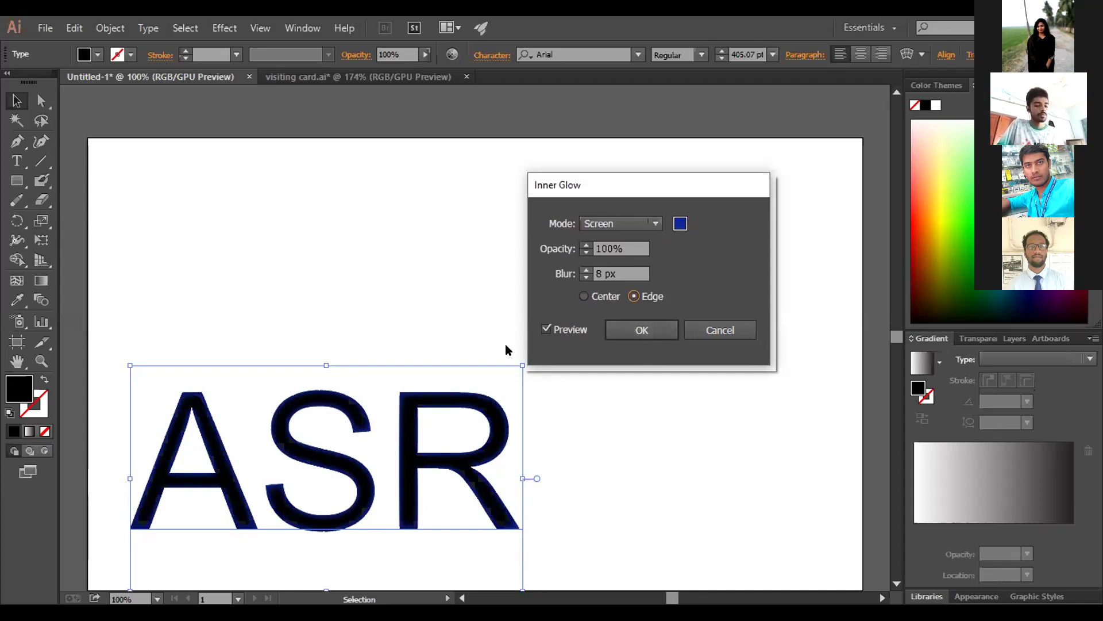
click(584, 297)
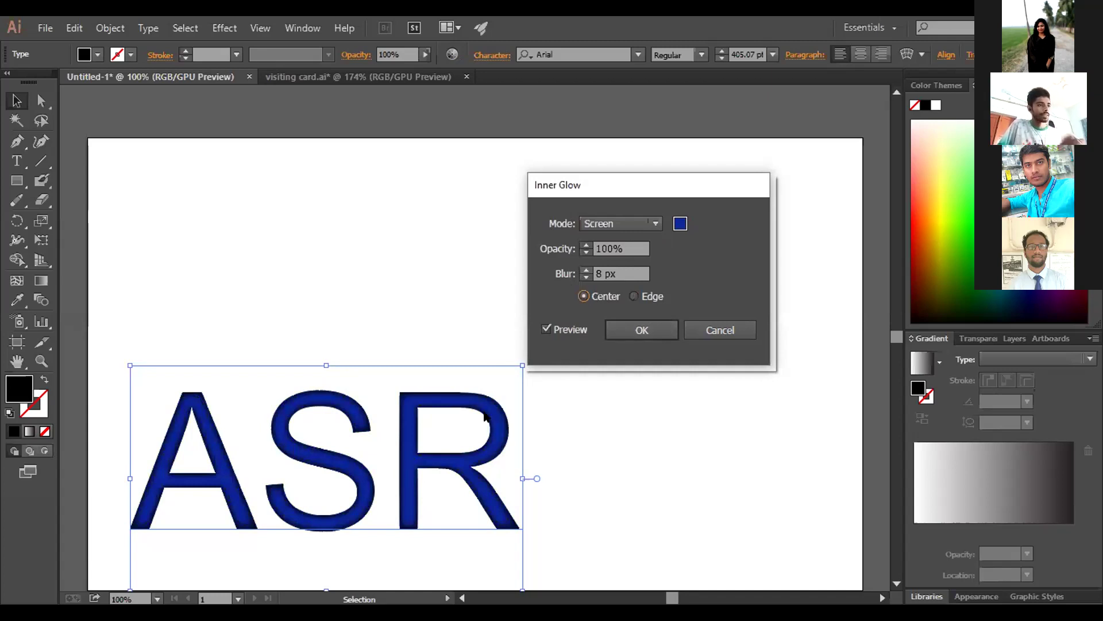
click(634, 296)
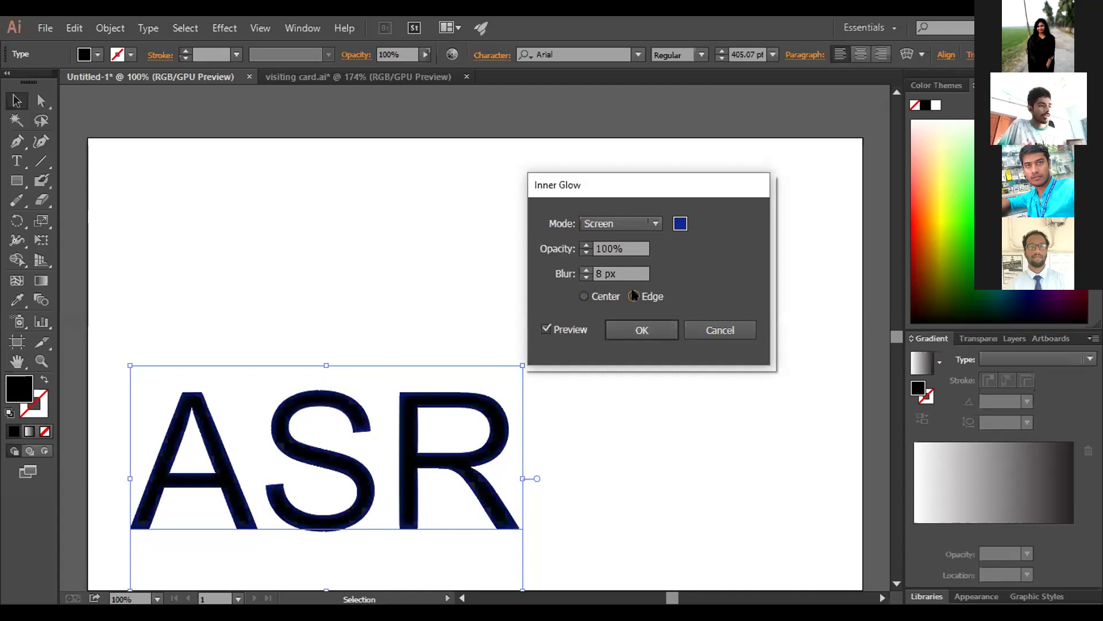
click(629, 334)
click(522, 415)
Add a second "ASR" text, enlarged to about 424 pt, directly above the text with the inner glow
click(16, 161)
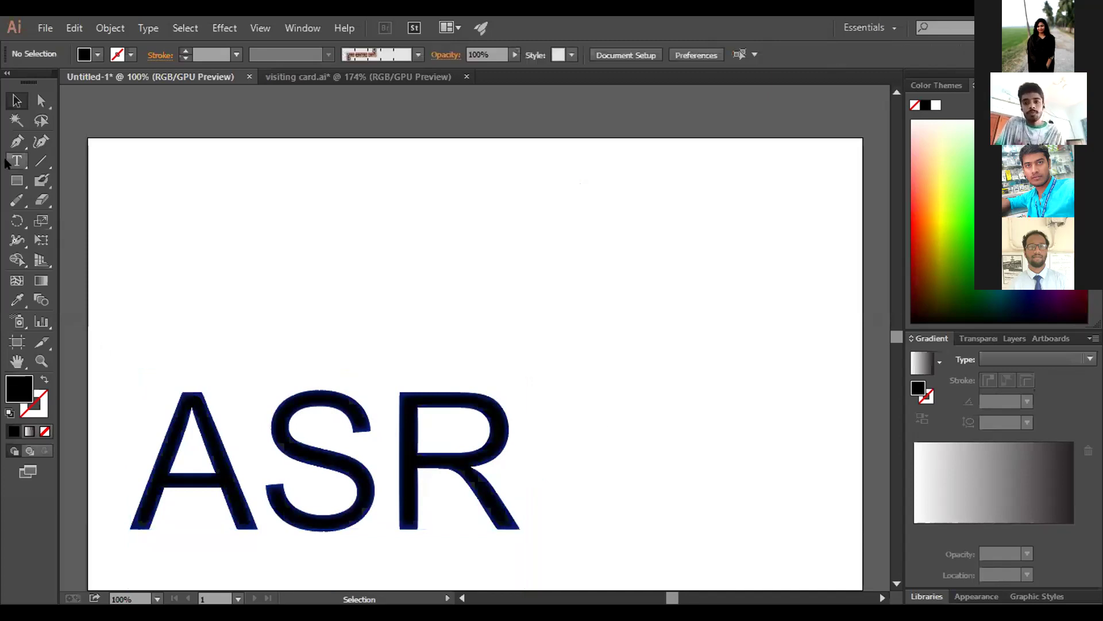
click(279, 262)
text(A)
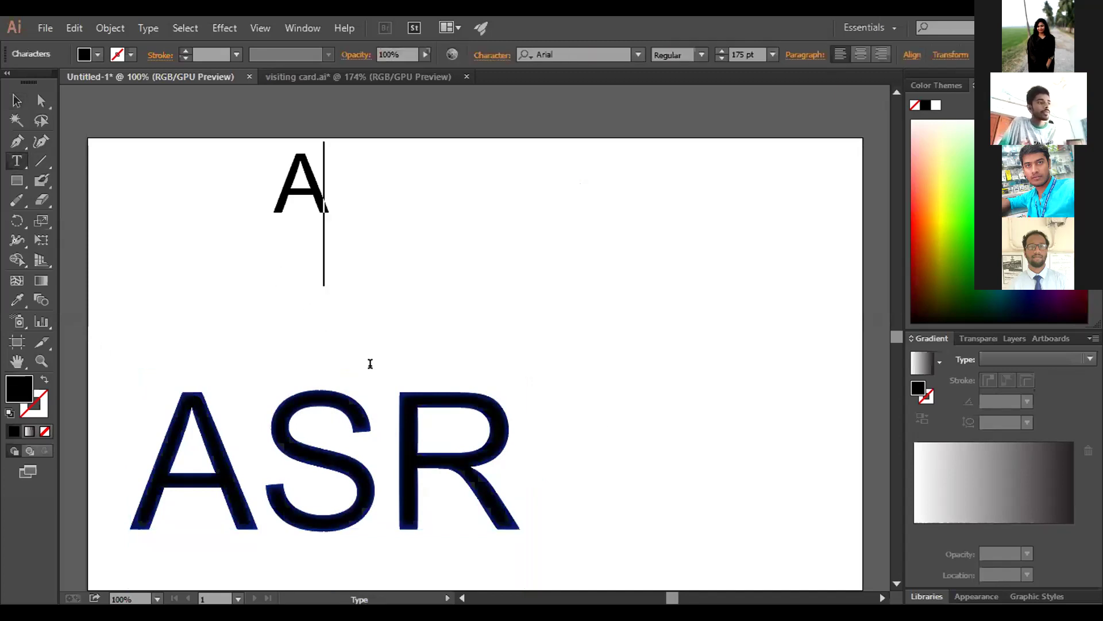
text(SR)
key(Escape)
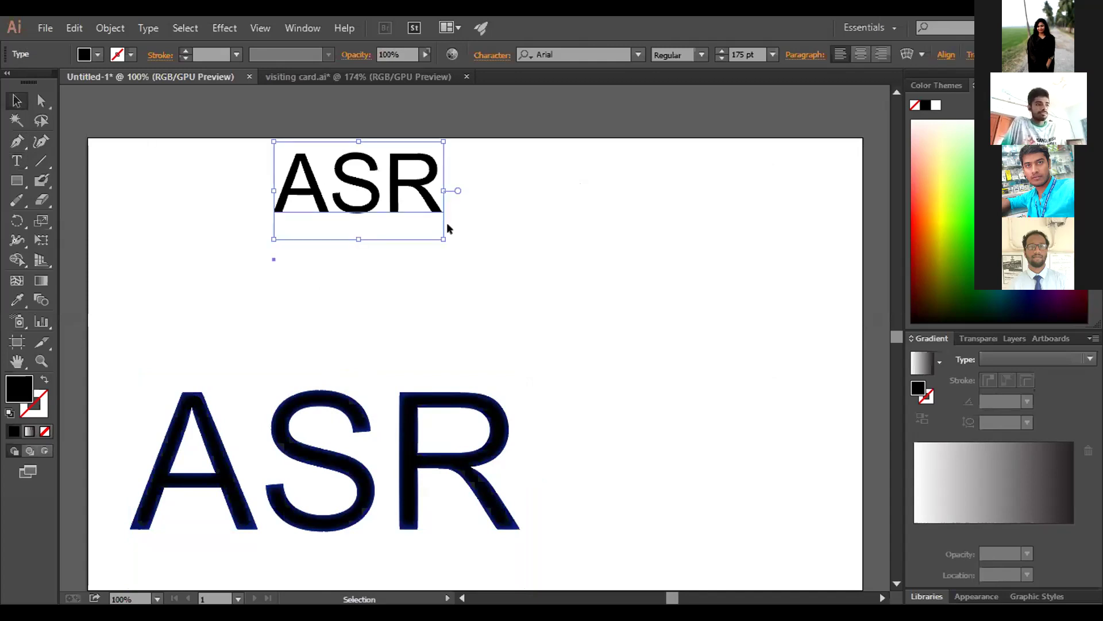
drag(444, 236, 565, 309)
drag(435, 209, 403, 312)
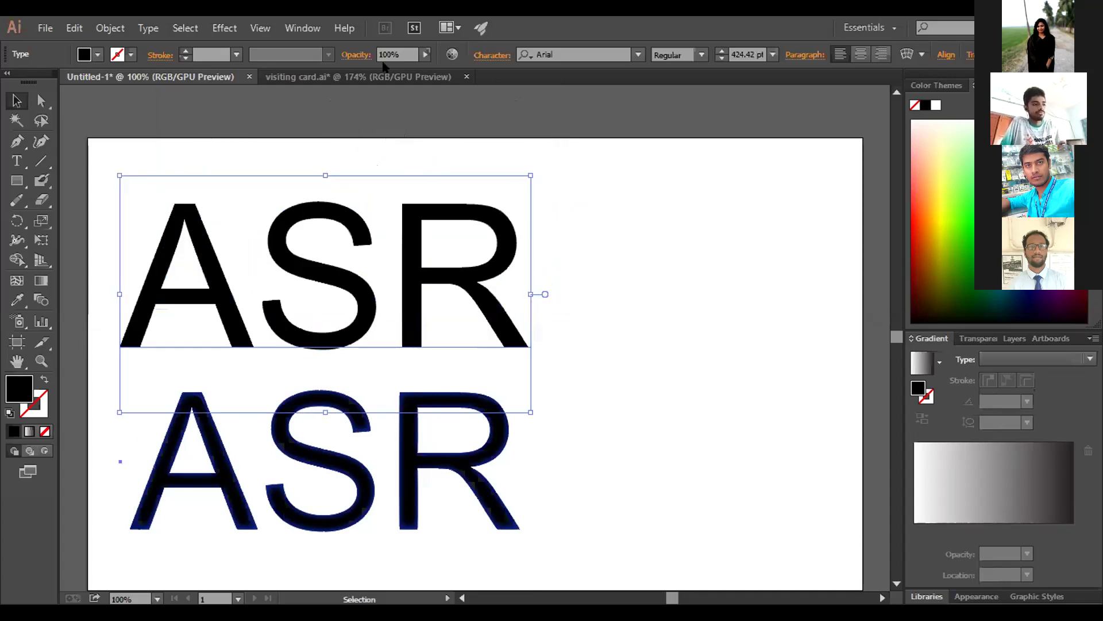
Start an Outer Glow effect on the upper ASR text, set its colour to purple (8022D3) and preview it
click(226, 26)
mouse_move(286, 212)
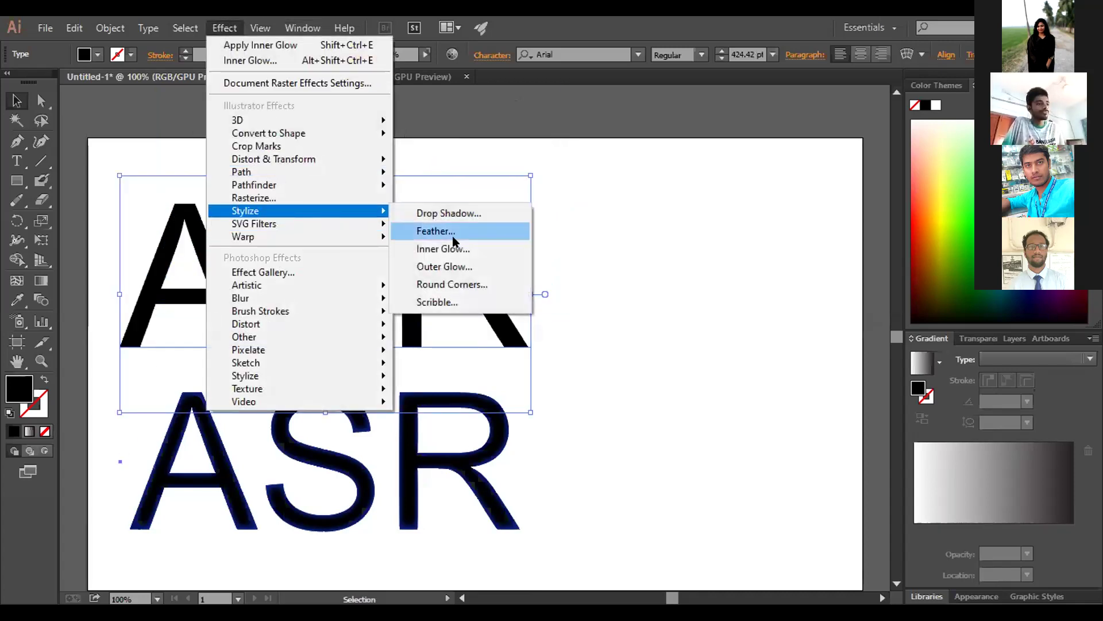
click(452, 266)
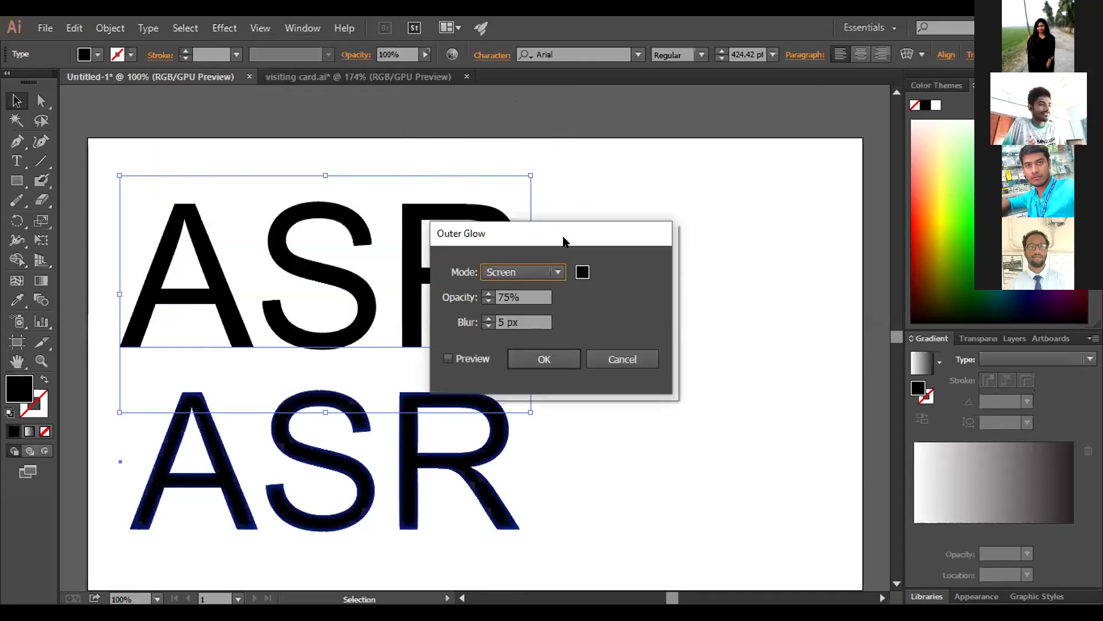
drag(571, 235, 723, 216)
click(728, 250)
click(303, 329)
click(244, 315)
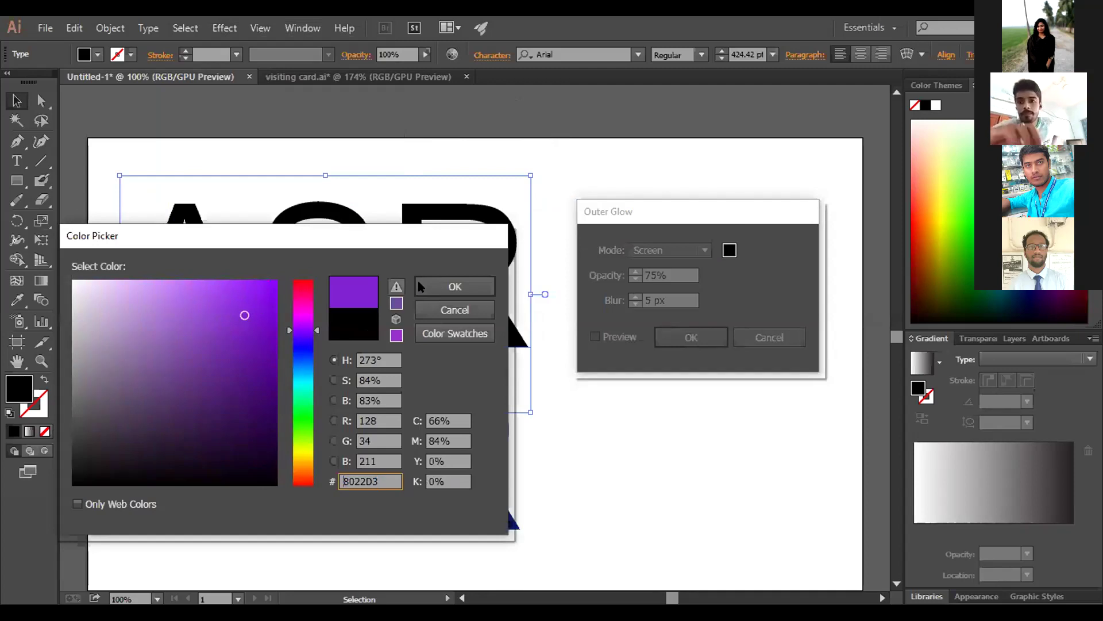
click(446, 285)
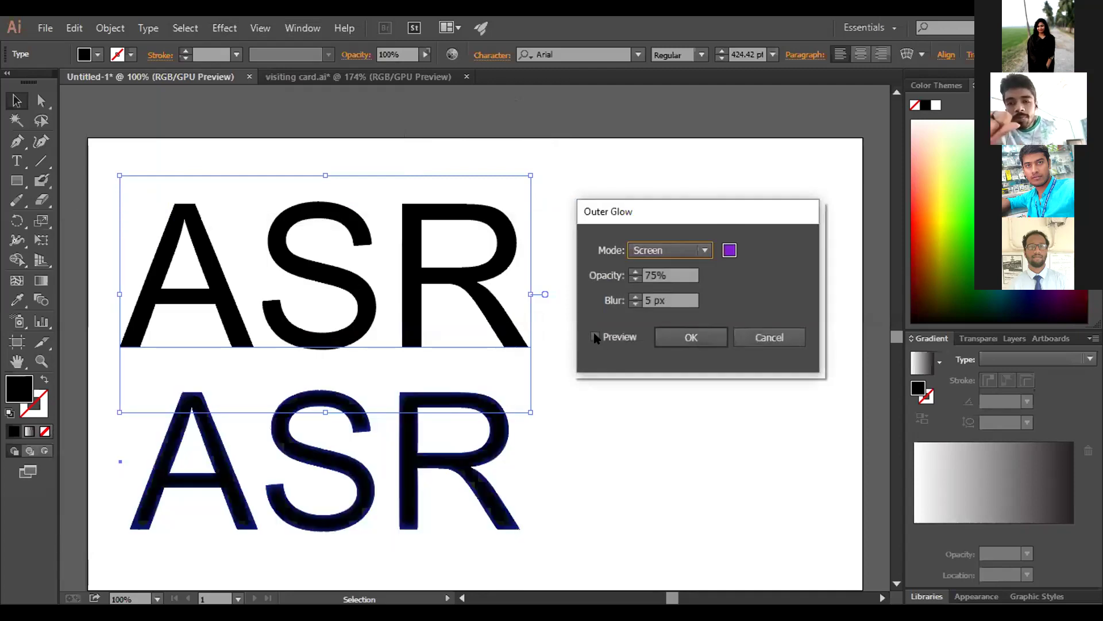
click(595, 338)
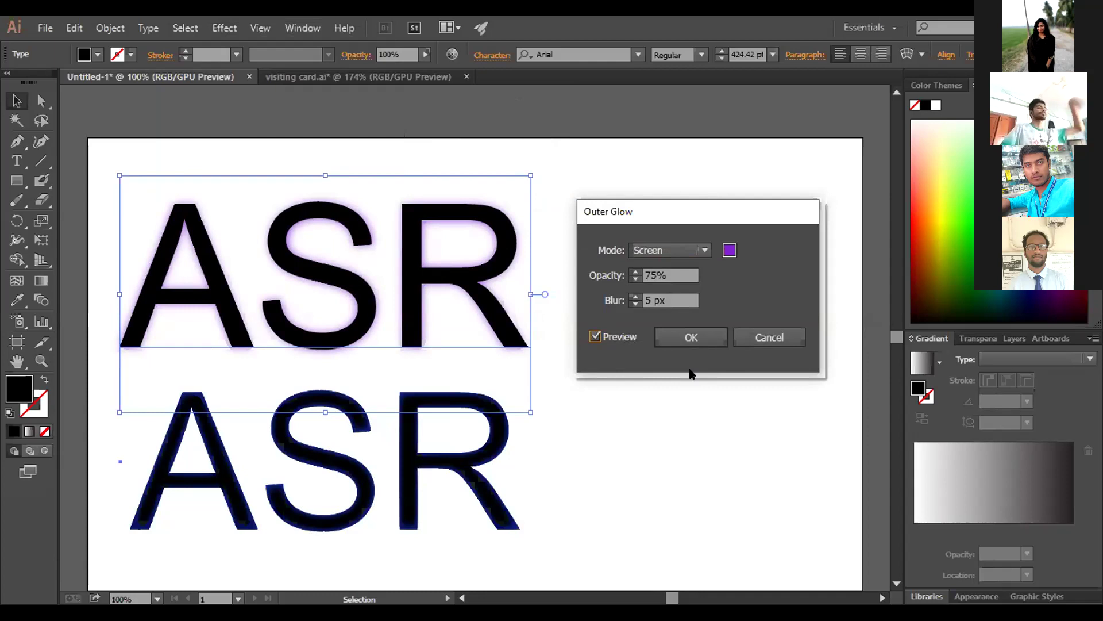
Raise the outer glow's opacity to 77% and set its blur to 7 px
click(629, 270)
click(635, 272)
click(634, 272)
click(635, 297)
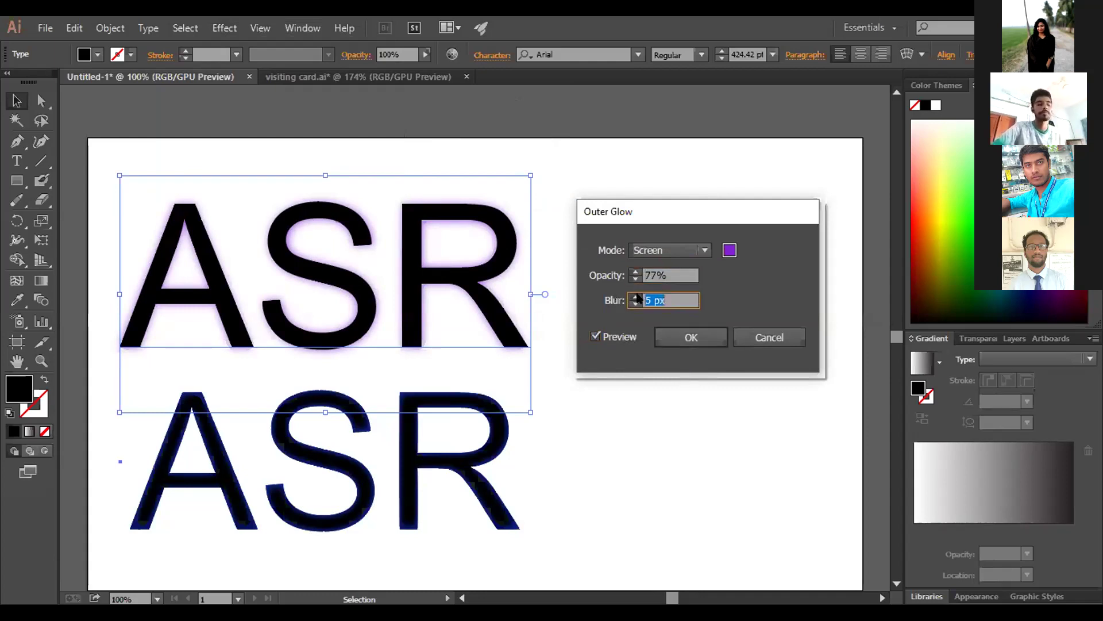
click(636, 305)
click(636, 305)
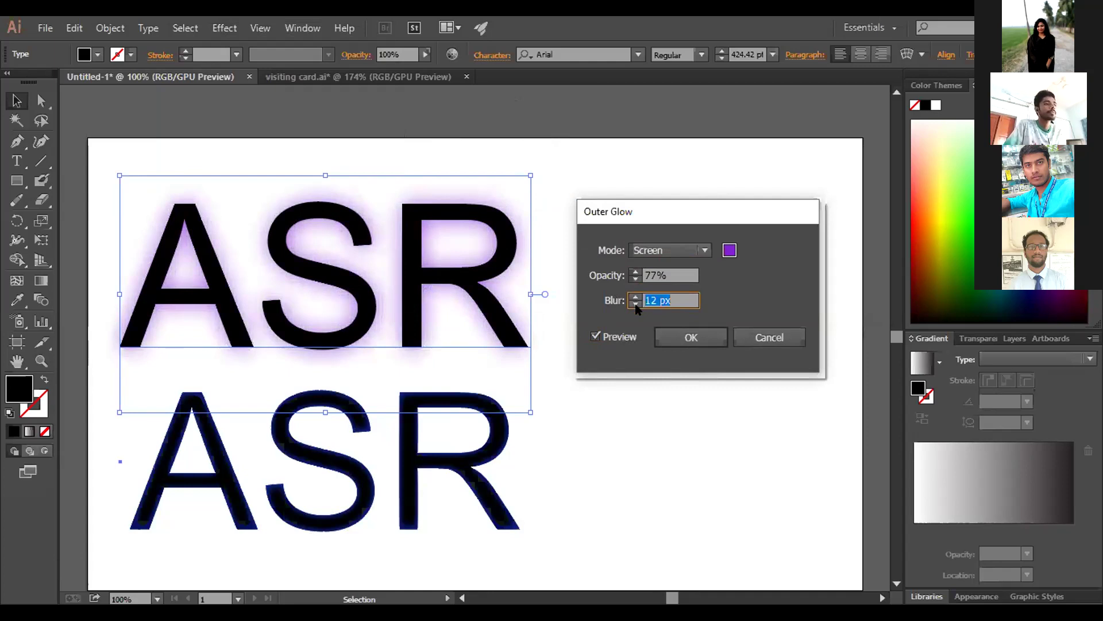
click(636, 305)
click(636, 306)
Lower the outer glow's opacity to 73% and apply the effect to the upper ASR text
click(635, 279)
click(635, 279)
click(635, 279)
click(635, 279)
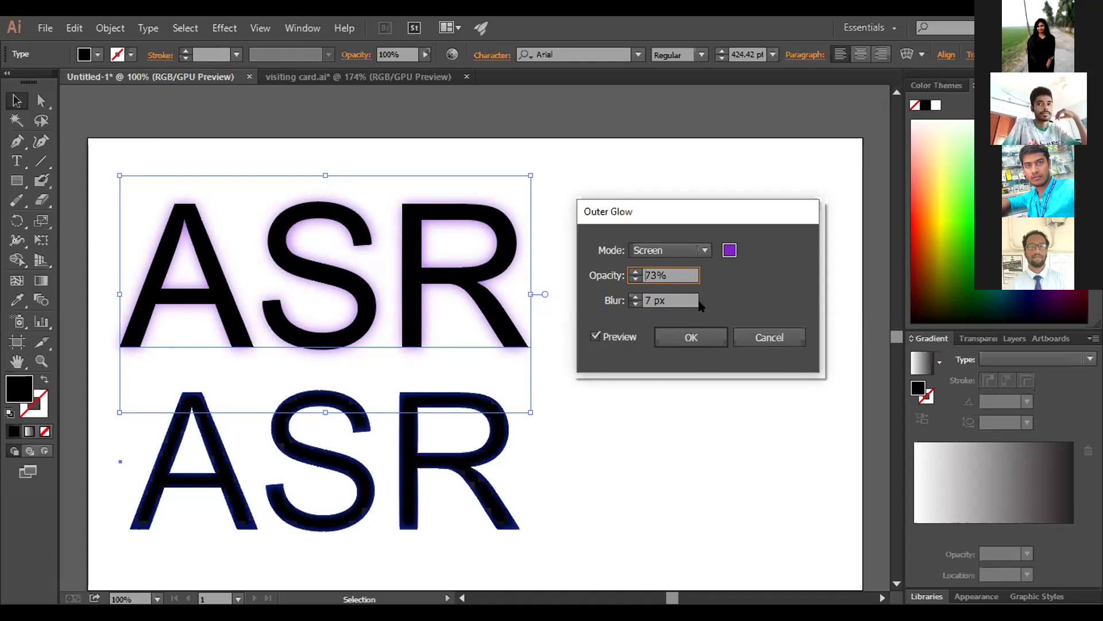
click(708, 337)
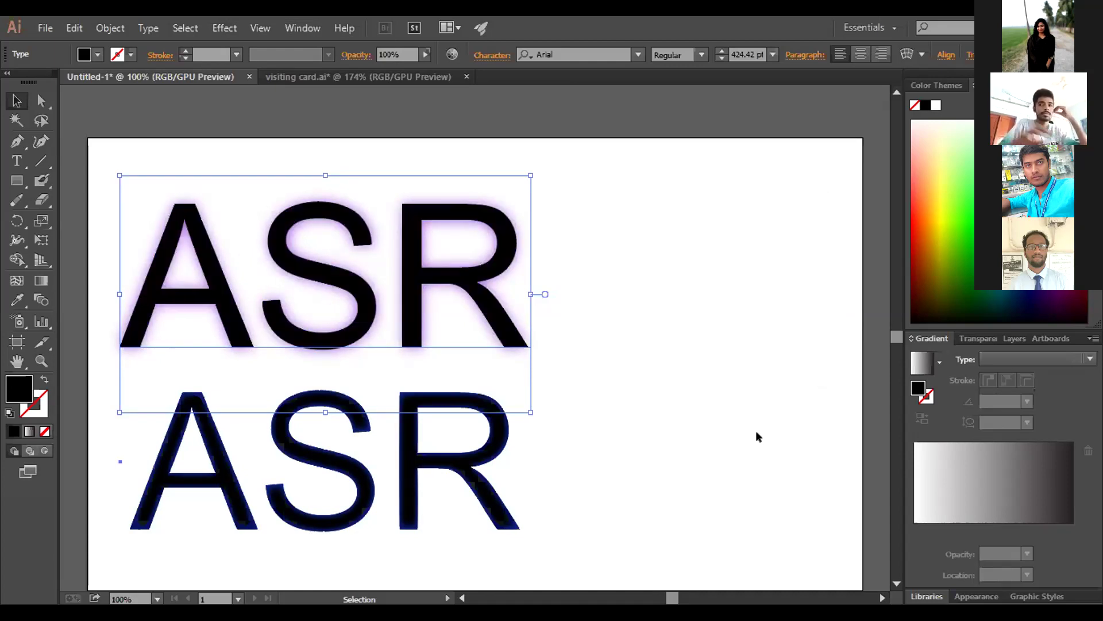
Move the upper ASR text toward the artboard's centre and preview a Feather effect on it with a 29 px radius
drag(210, 265, 390, 298)
click(233, 29)
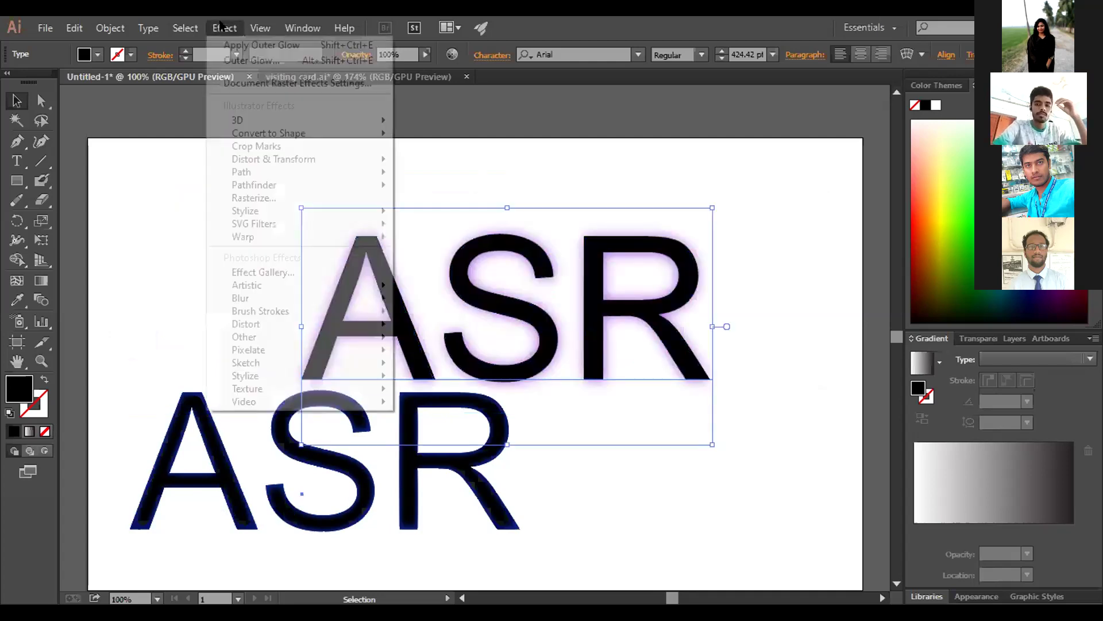
mouse_move(273, 215)
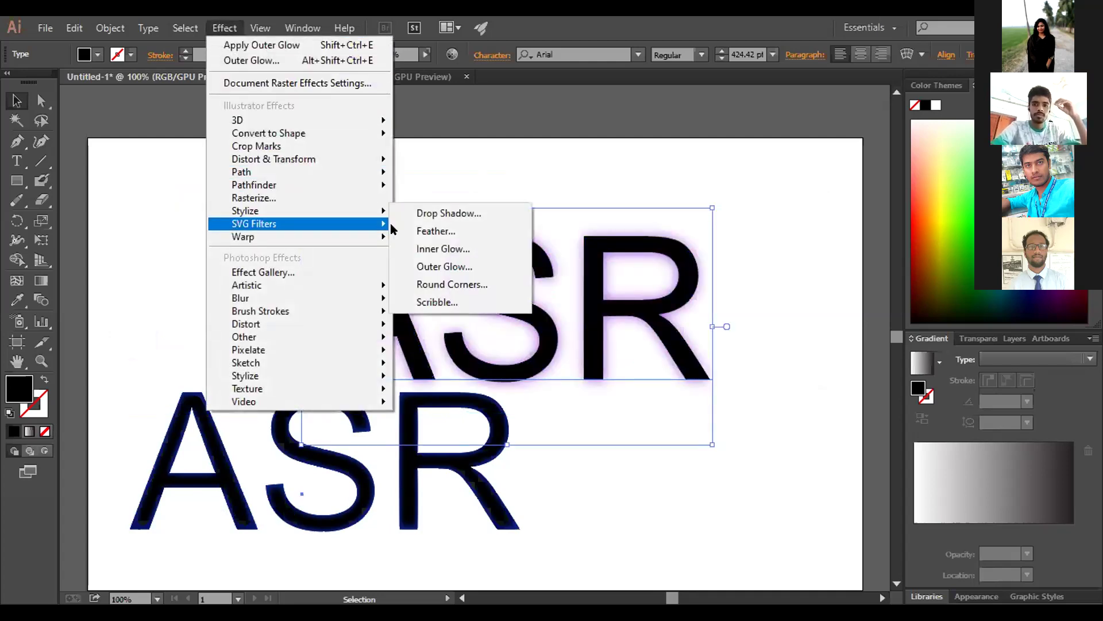
click(427, 231)
click(555, 228)
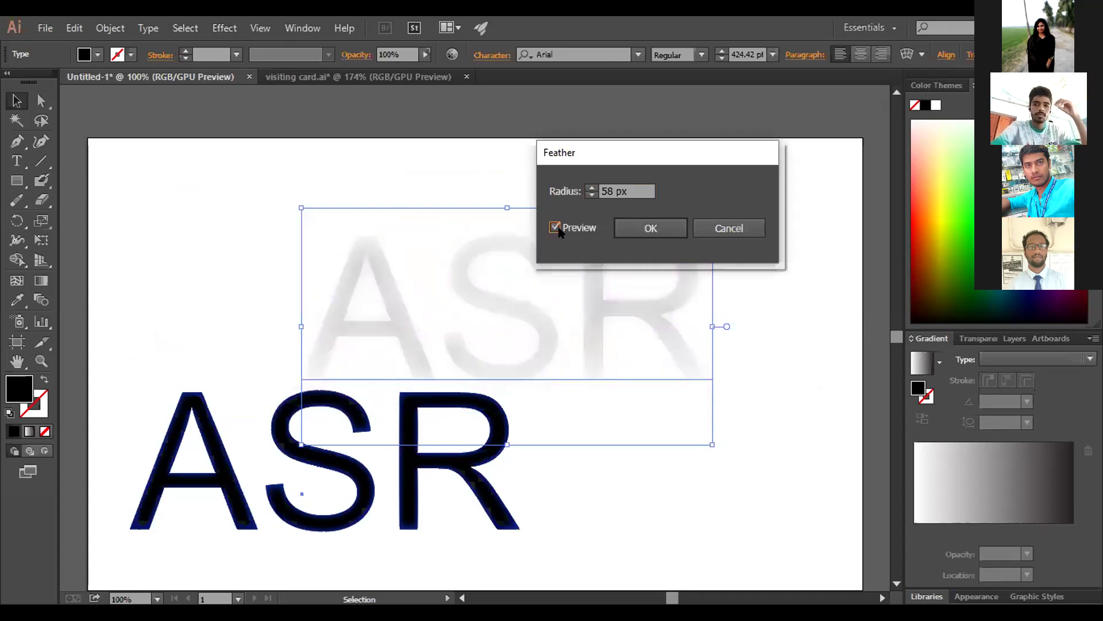
click(592, 195)
click(592, 195)
drag(593, 195, 592, 194)
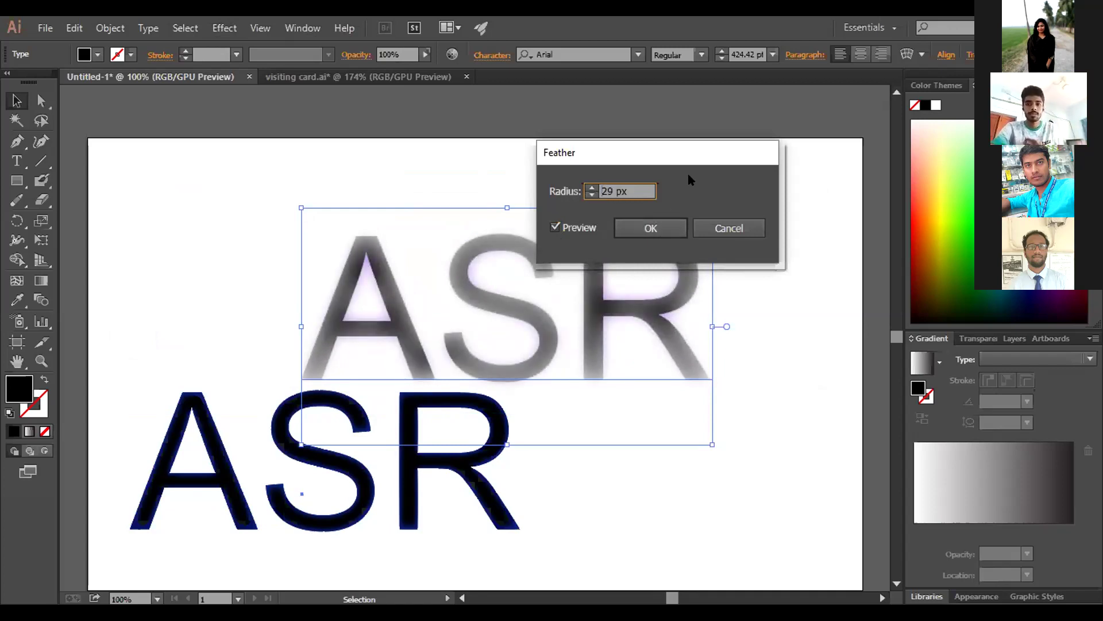
drag(701, 149, 592, 485)
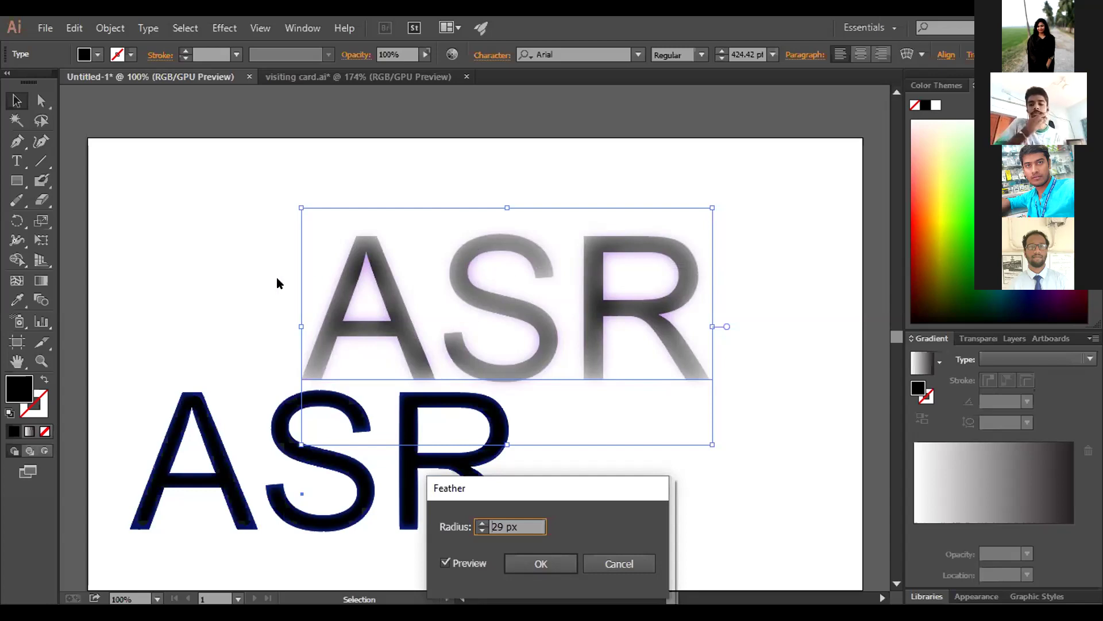
Lower the feather radius to 25 px, apply the effect to the upper ASR text and deselect it
click(480, 525)
click(480, 524)
click(480, 523)
click(480, 524)
click(480, 524)
click(481, 524)
click(481, 524)
click(477, 529)
click(477, 529)
click(477, 530)
click(477, 529)
click(477, 530)
click(477, 530)
click(477, 529)
click(477, 529)
click(475, 529)
click(475, 529)
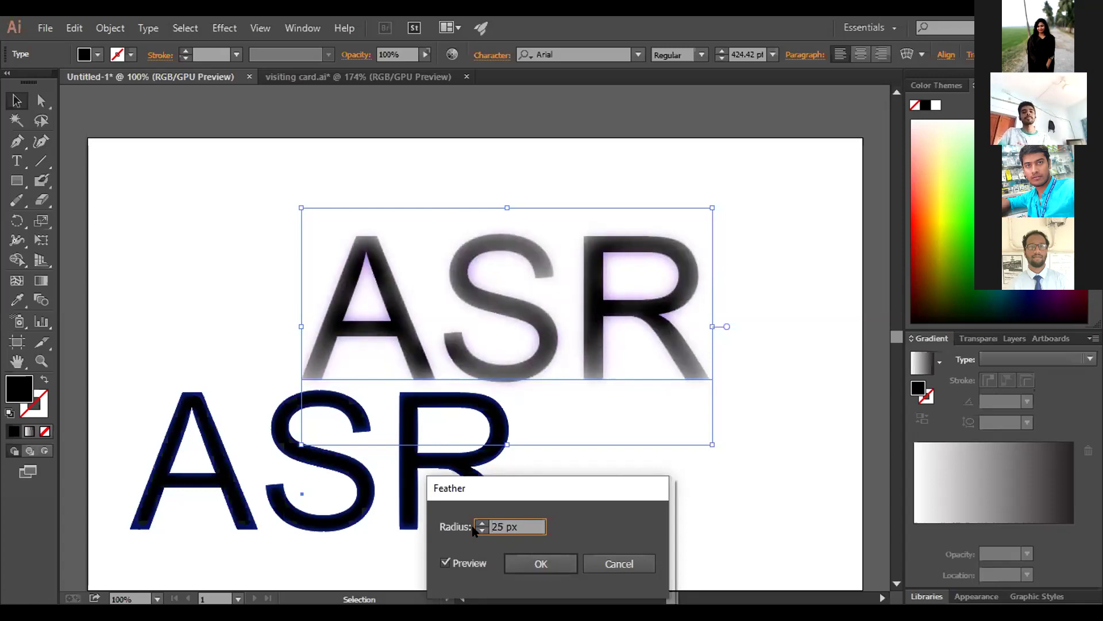
click(481, 523)
click(481, 524)
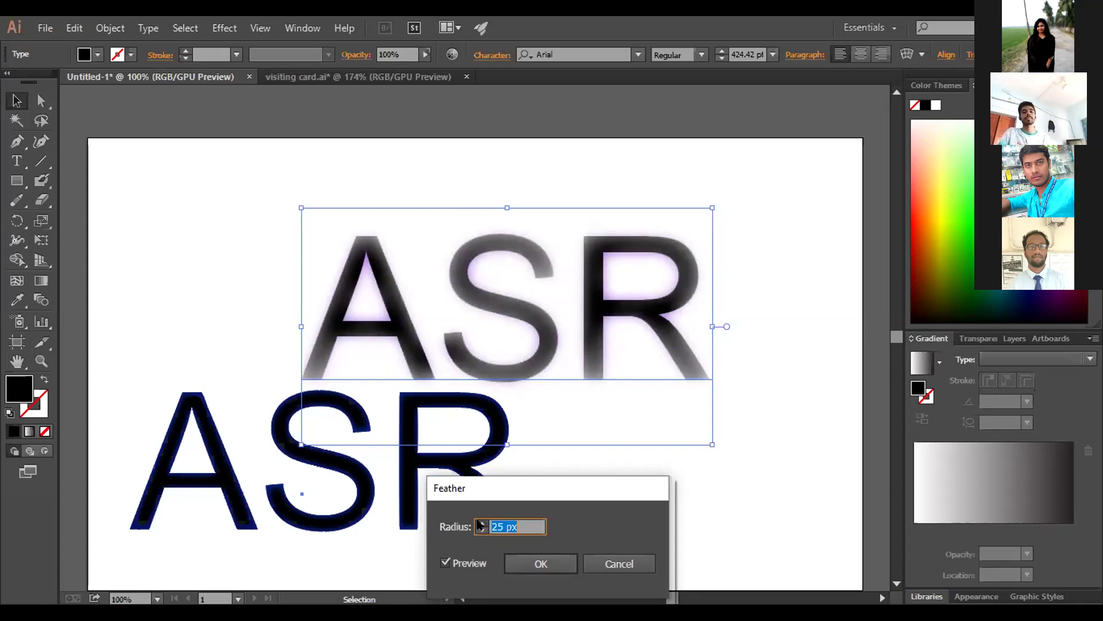
click(546, 565)
click(661, 451)
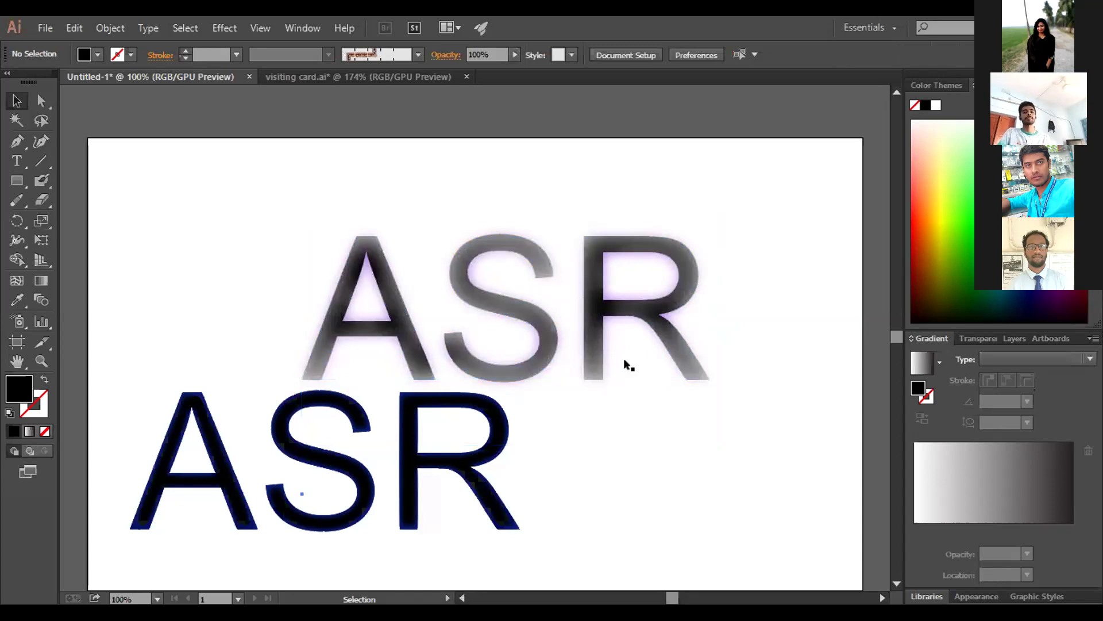
click(595, 341)
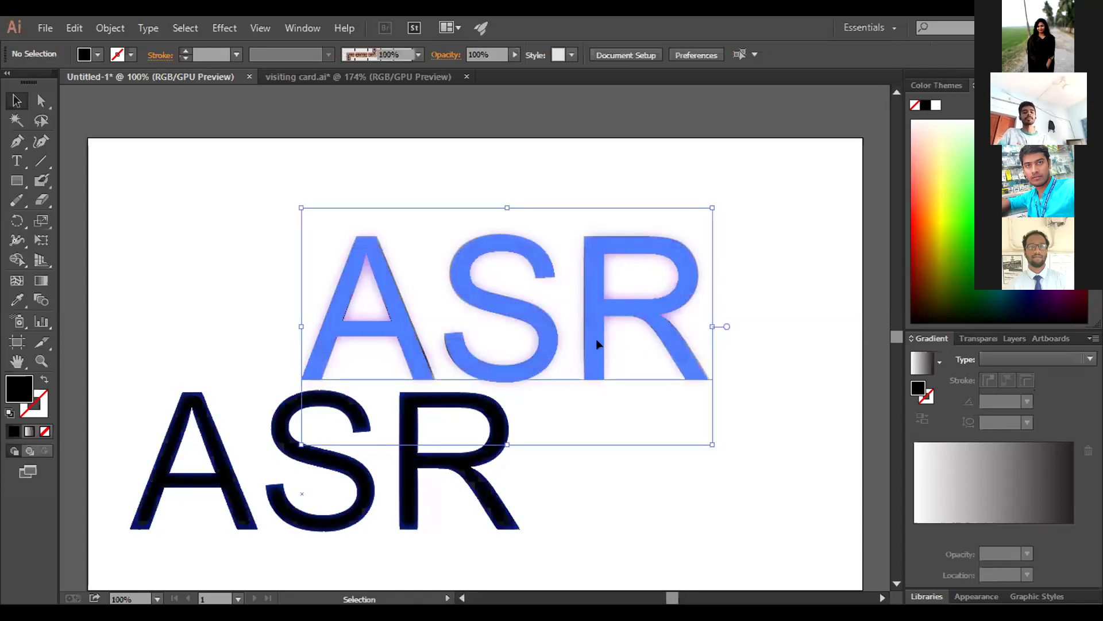
key(ctrl+shift+a)
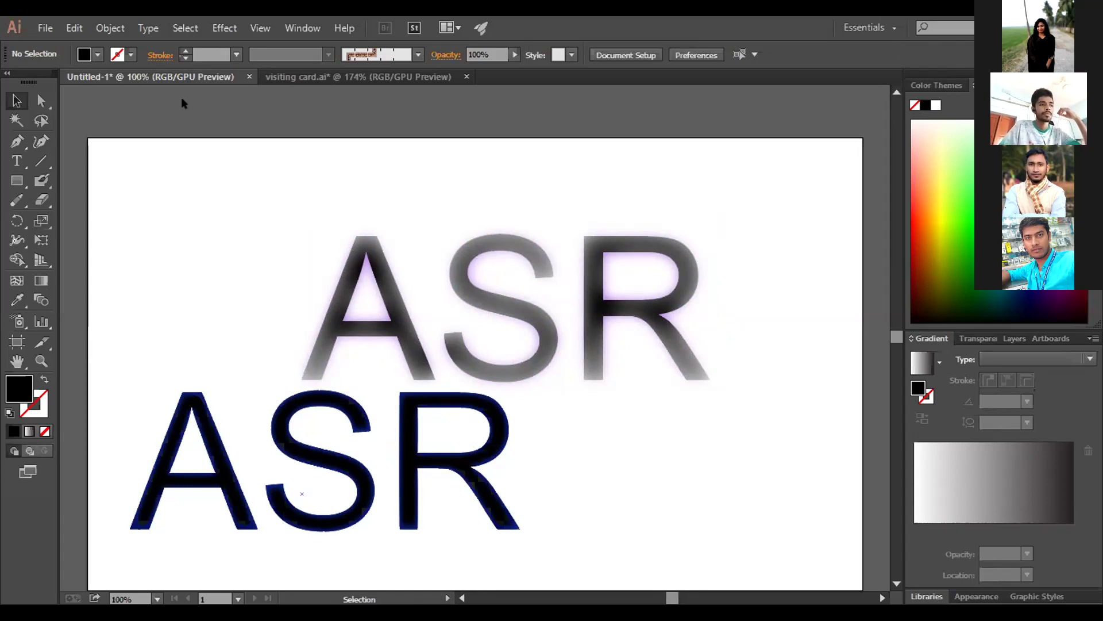
Place the news01 image from the Desktop as a linked file and position it over the ASR texts
click(43, 28)
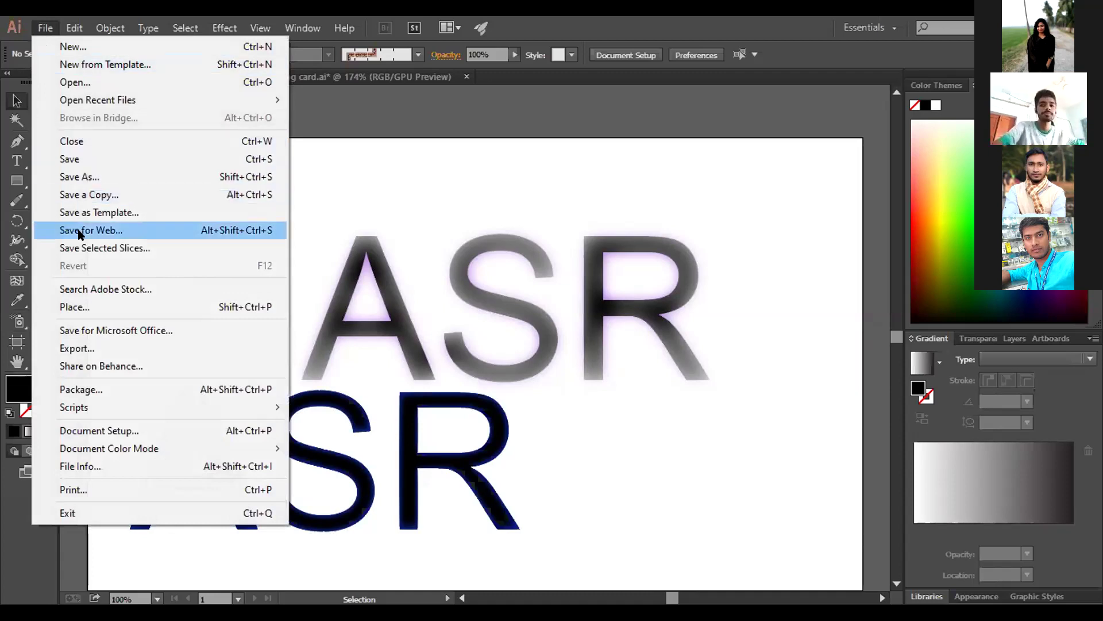
click(81, 308)
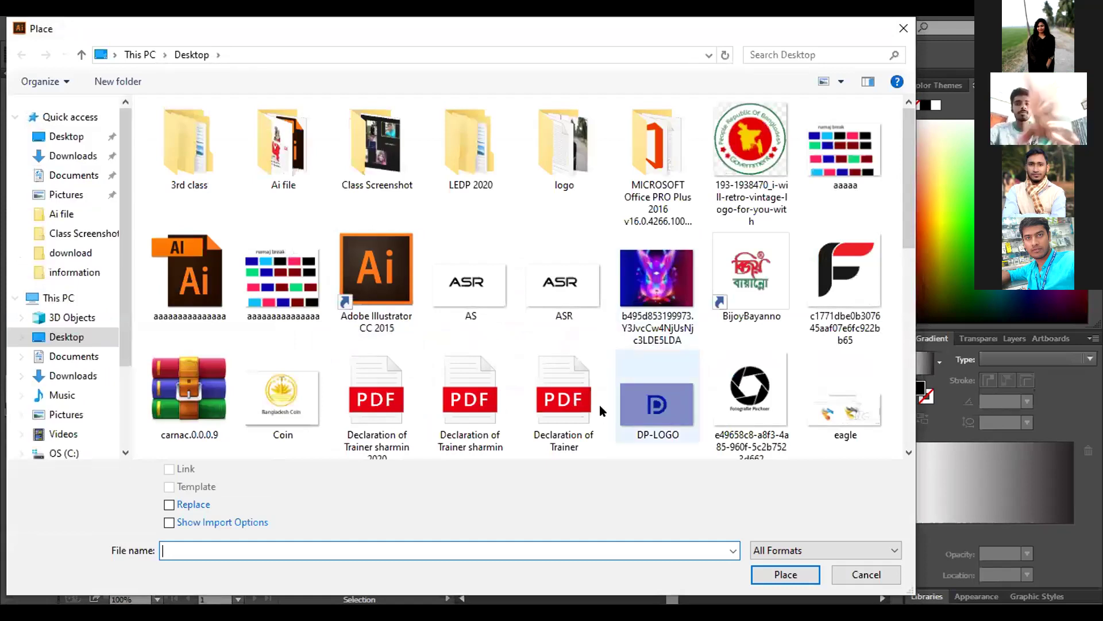
scroll(599, 404, down, 5)
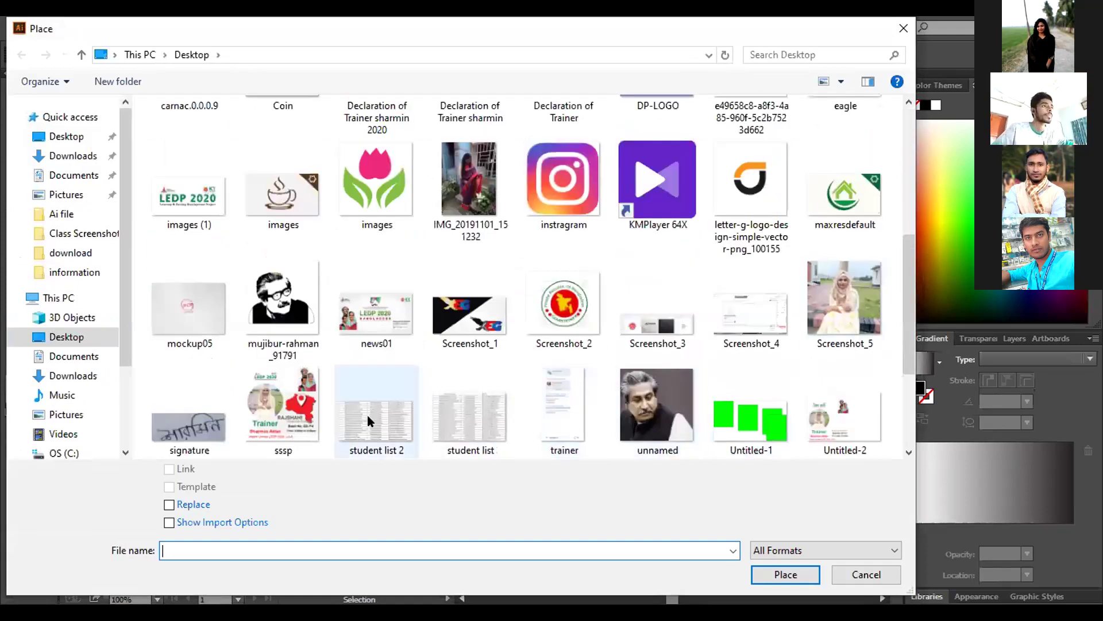
scroll(367, 421, down, 2)
click(374, 189)
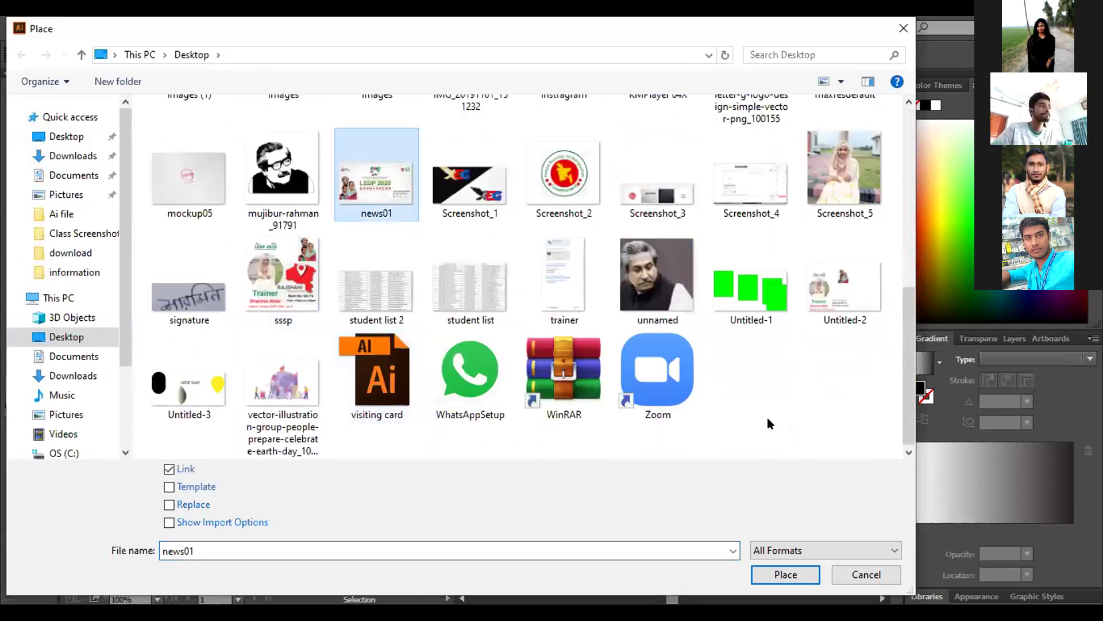
click(768, 572)
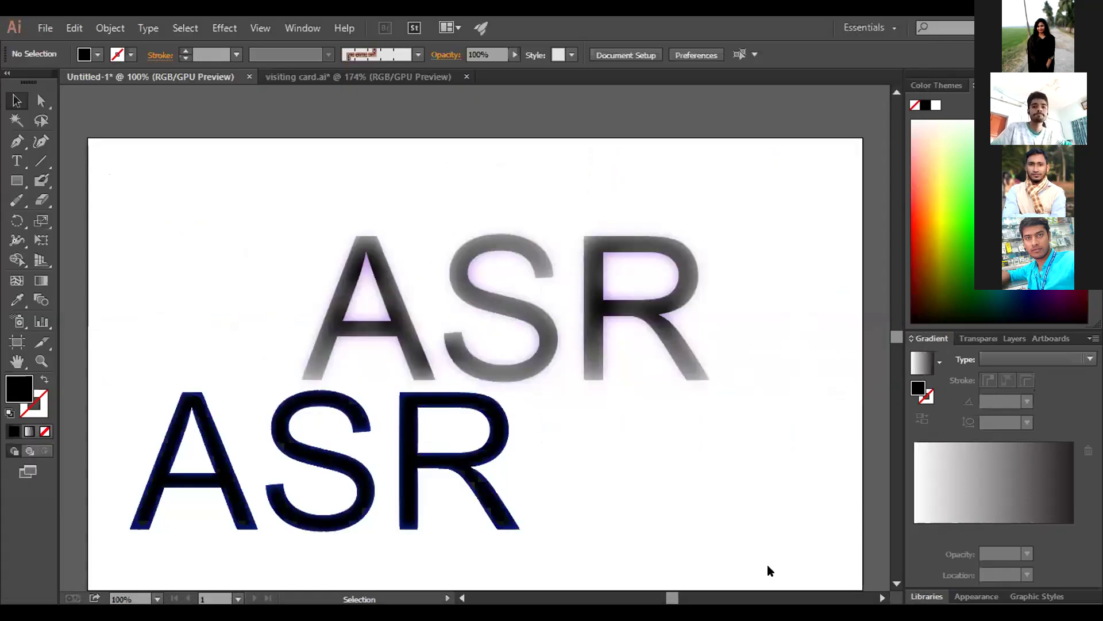
click(221, 215)
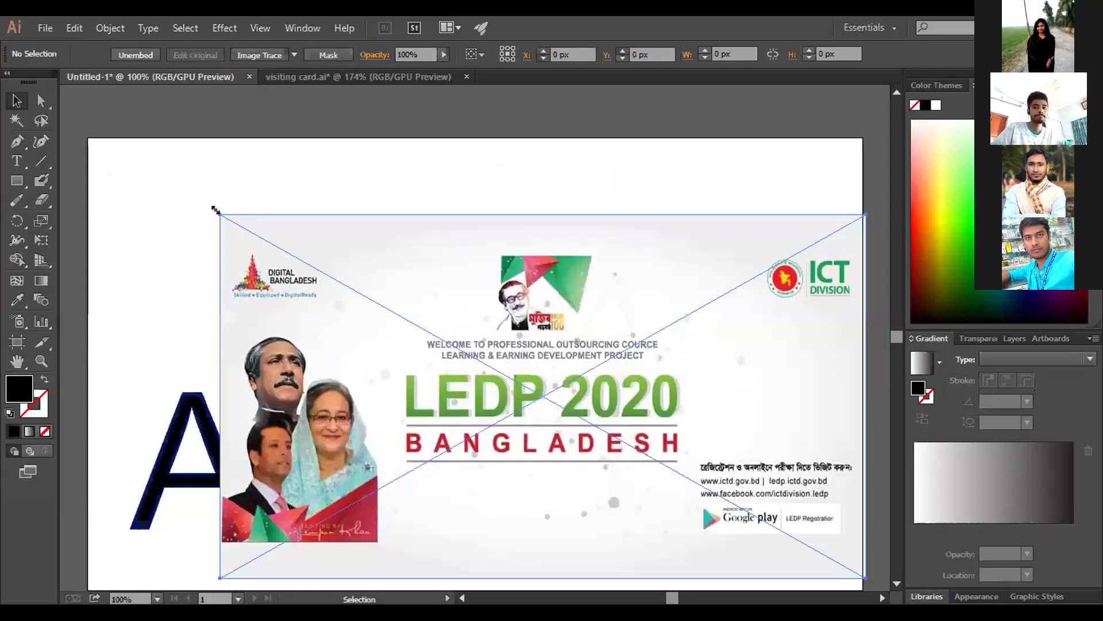
drag(393, 281, 375, 236)
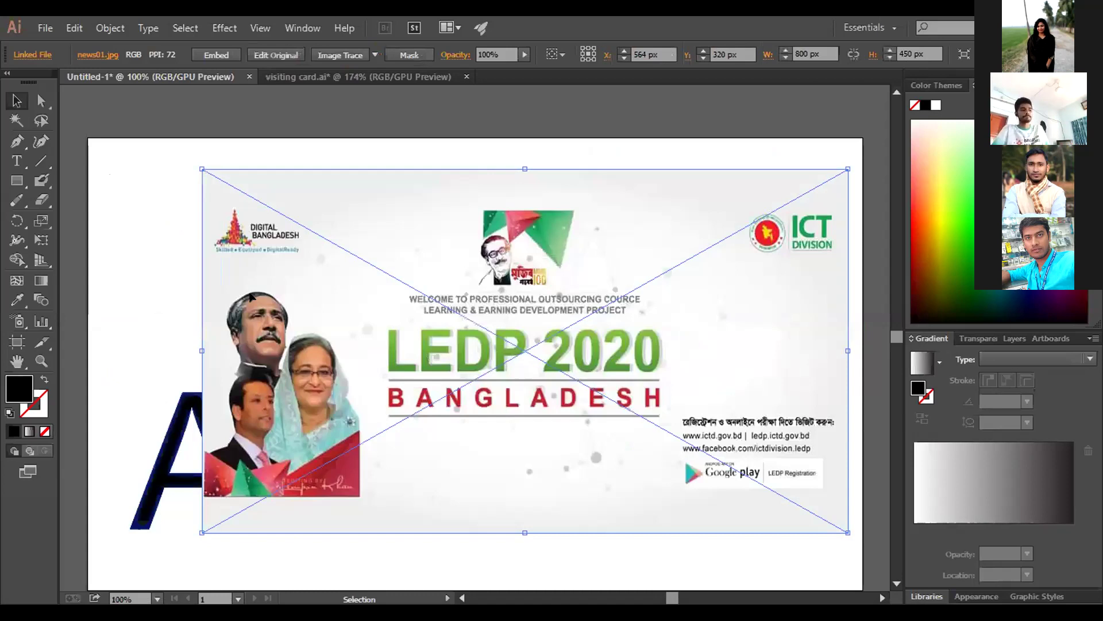
Delete the placed news01 image from the artboard
click(146, 277)
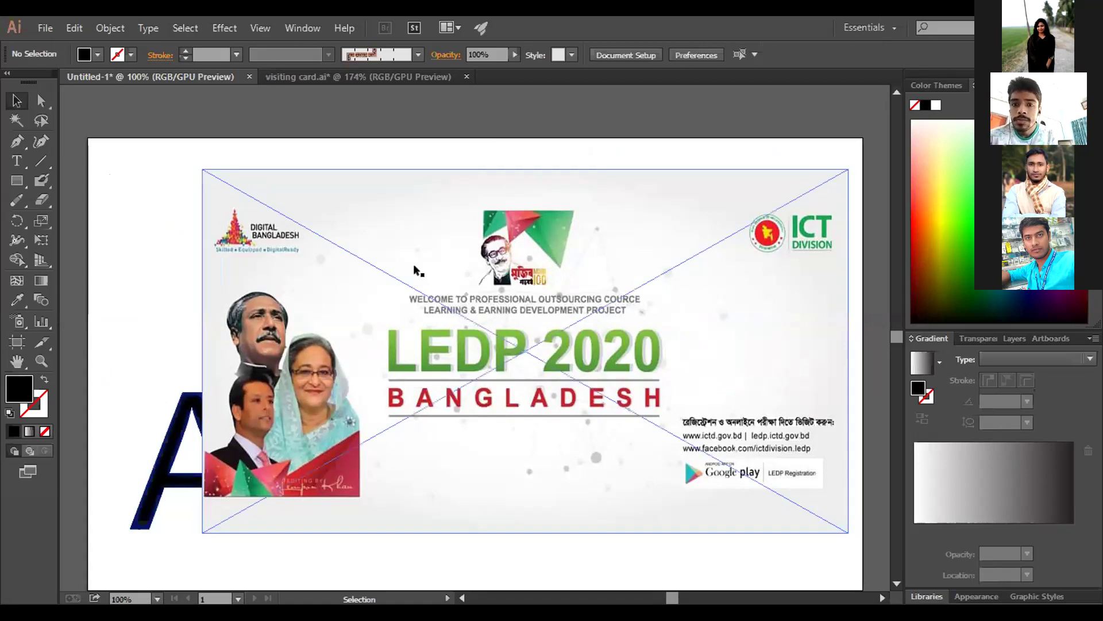
click(415, 320)
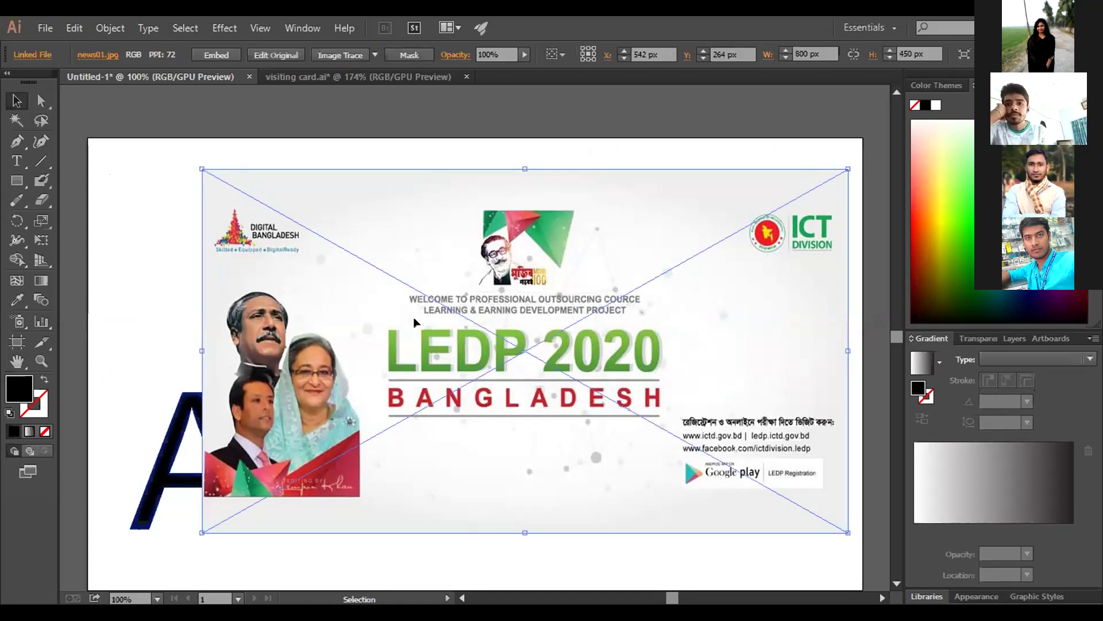
key(Delete)
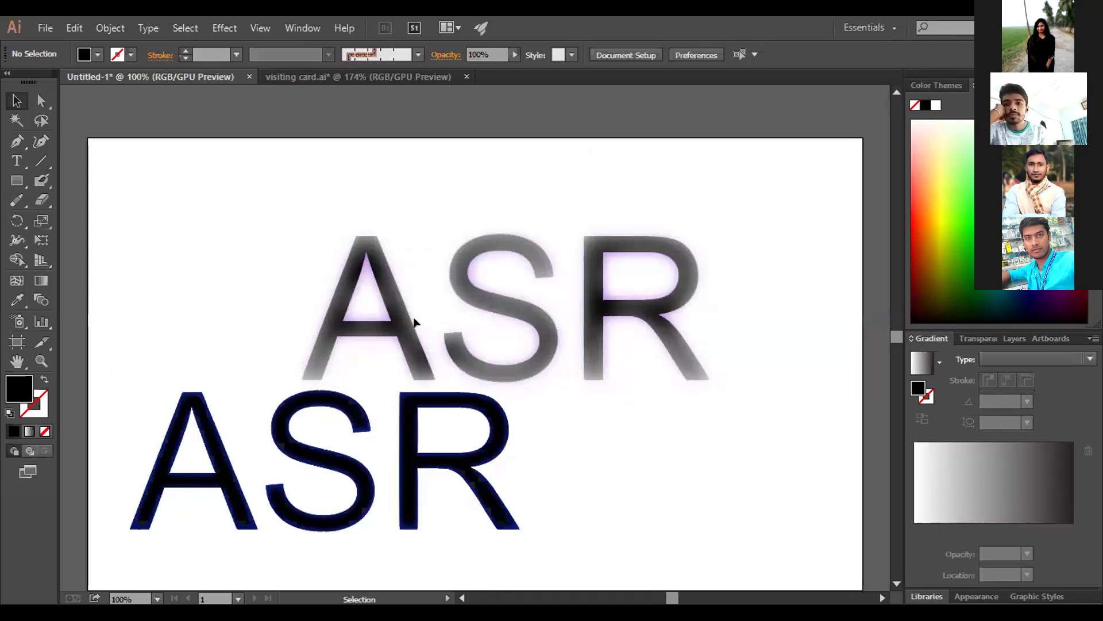
Delete both ASR texts to clear the artboard
drag(92, 200, 768, 493)
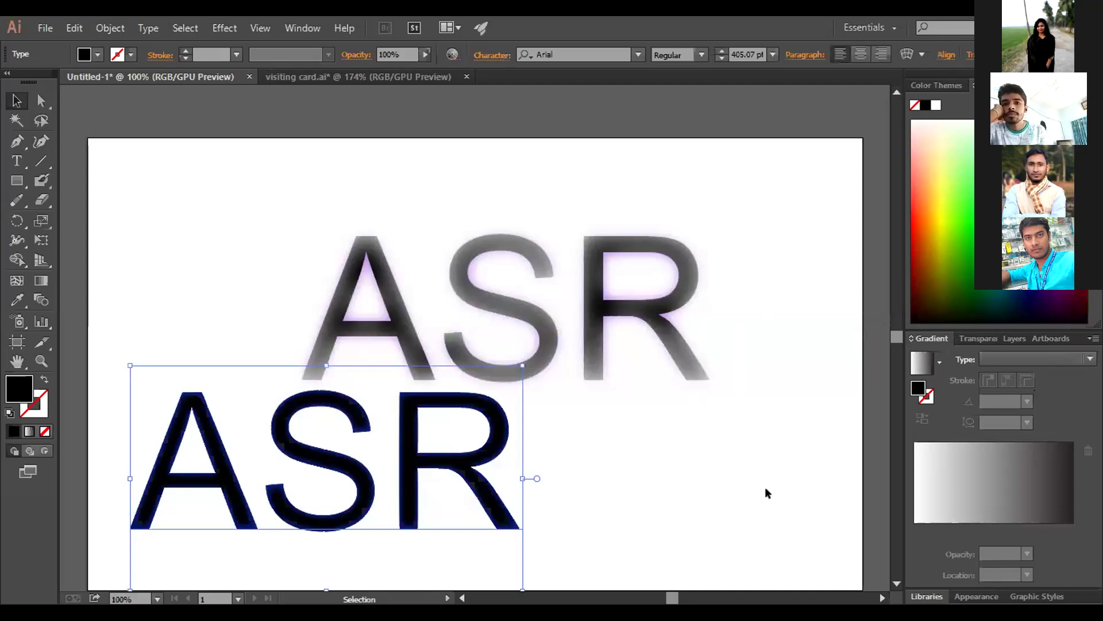
key(Delete)
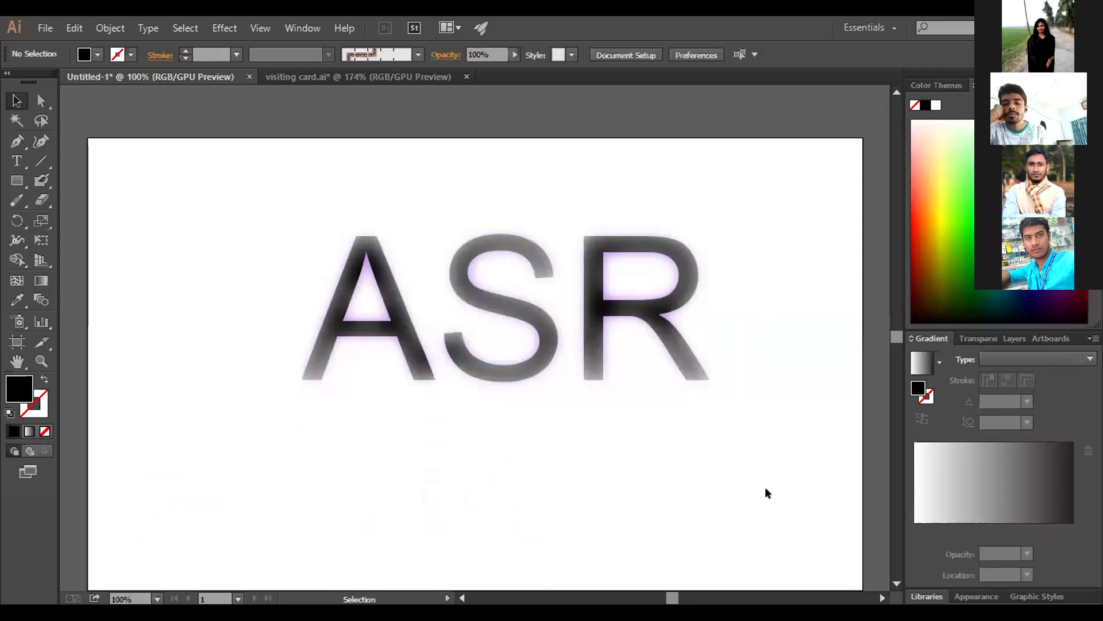
key(ctrl+z)
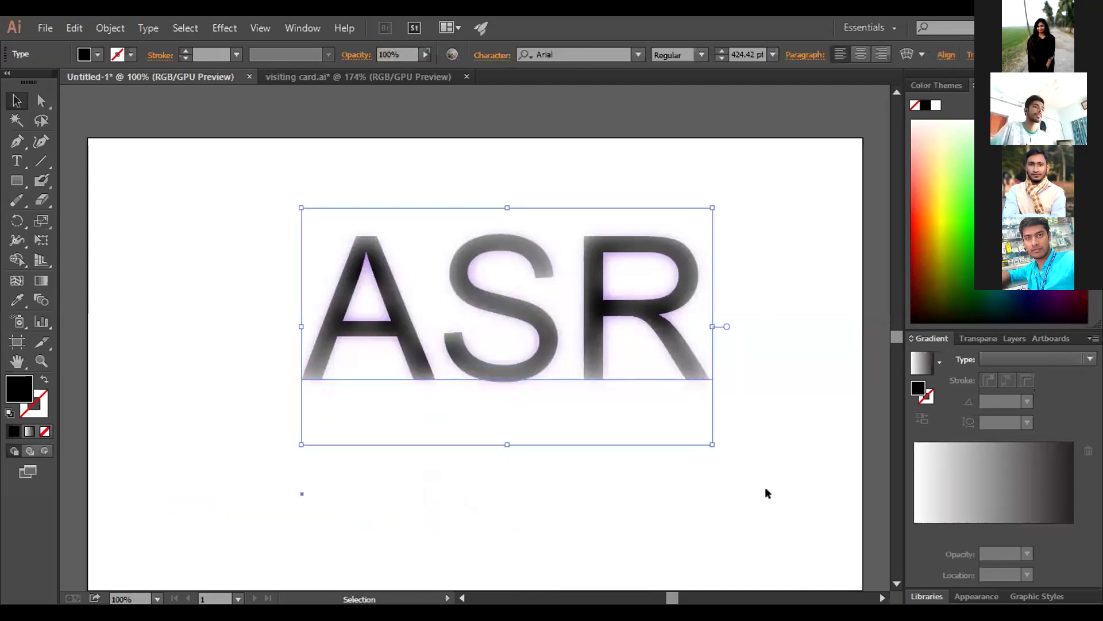
key(Delete)
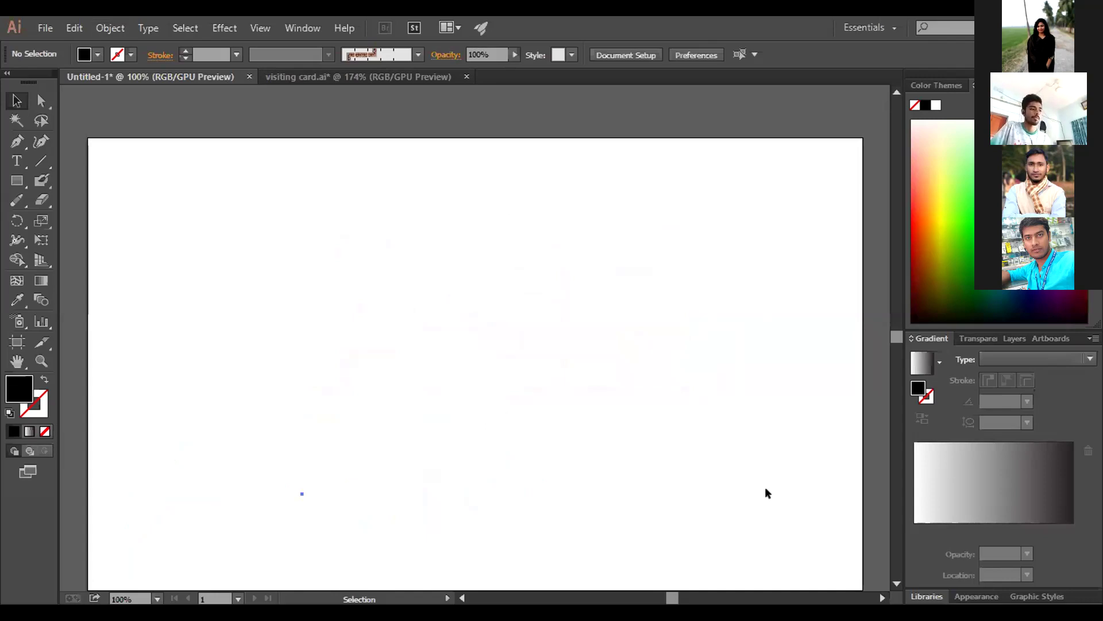
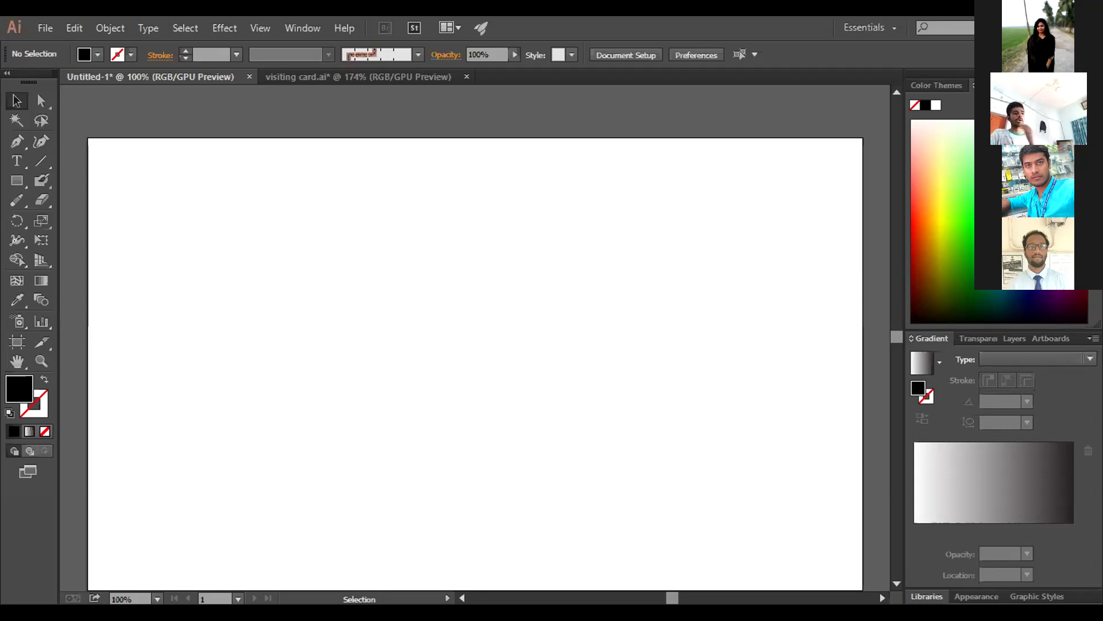
Start a new document with the Print profile, two artboards and A4 size
click(45, 28)
click(45, 27)
click(44, 28)
click(56, 46)
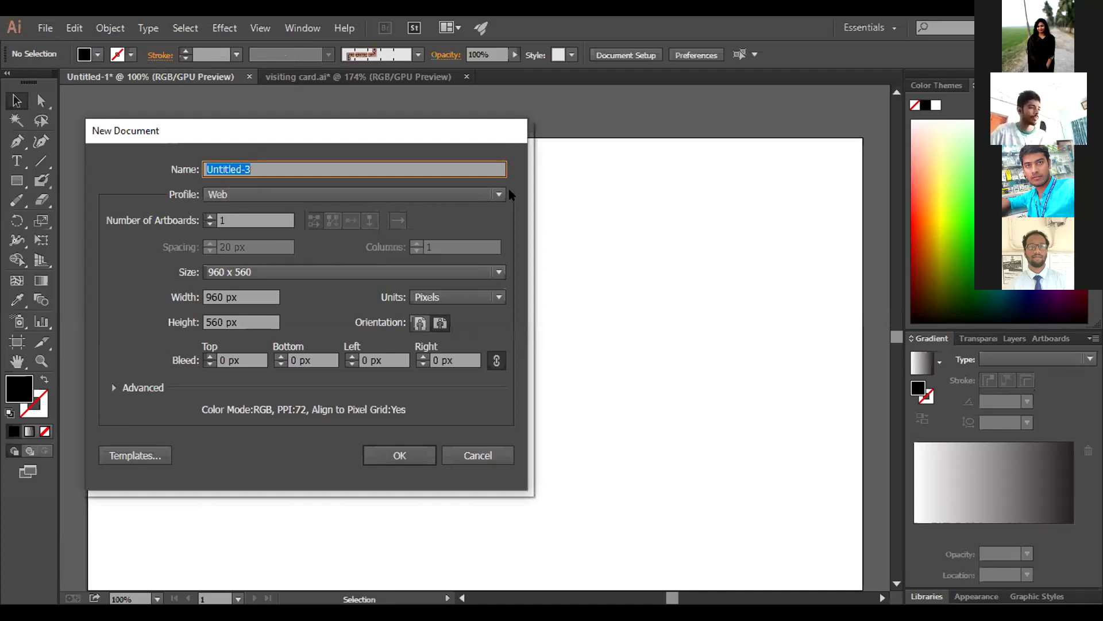
click(495, 195)
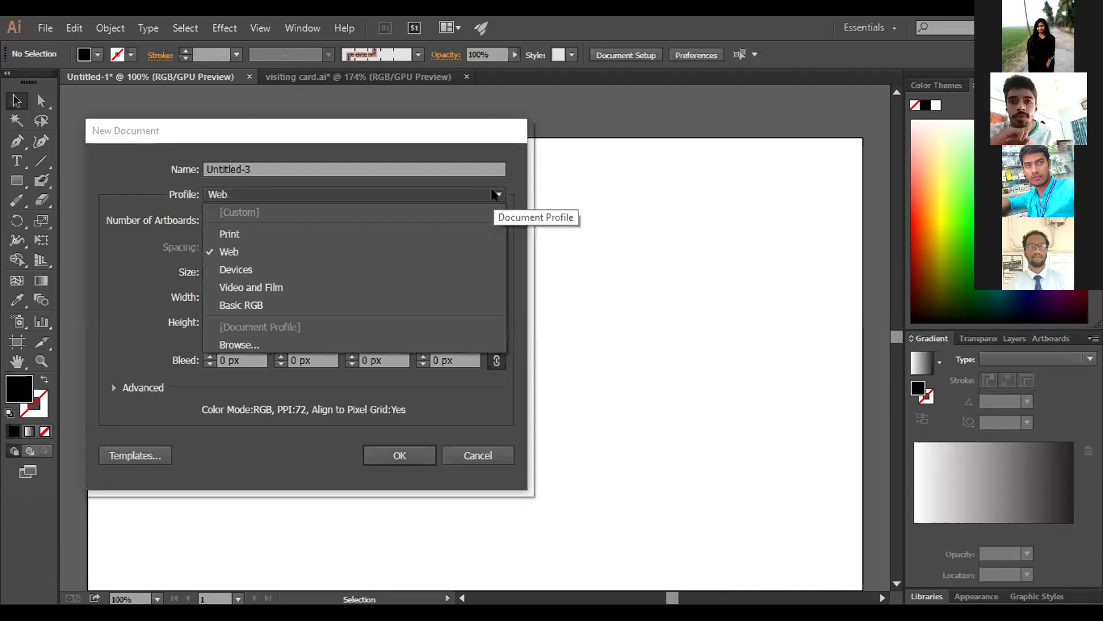
click(247, 233)
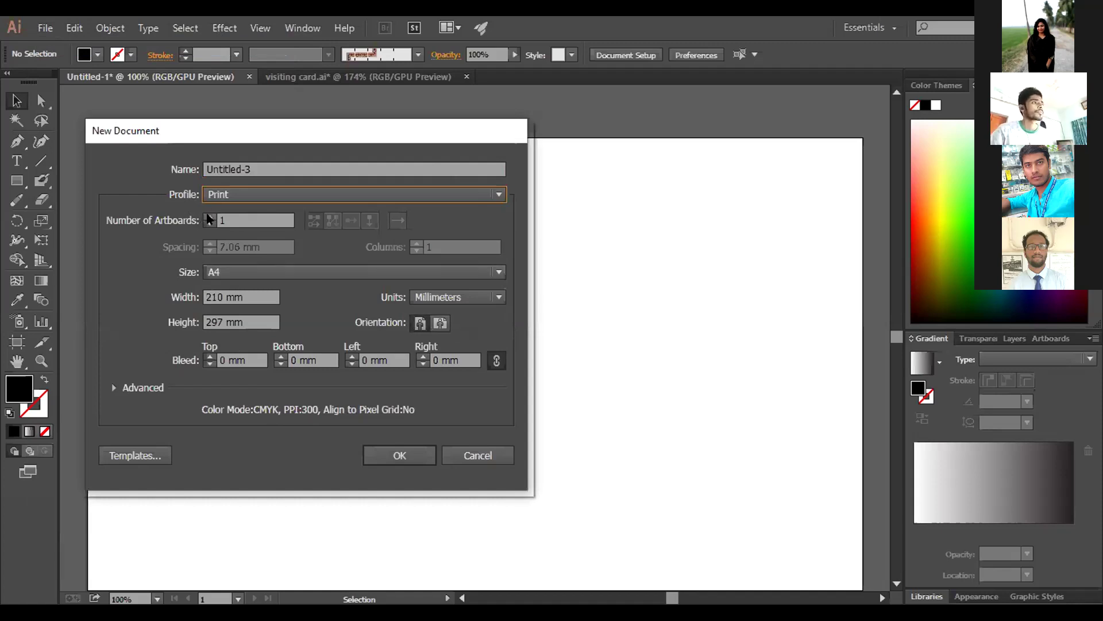
click(210, 217)
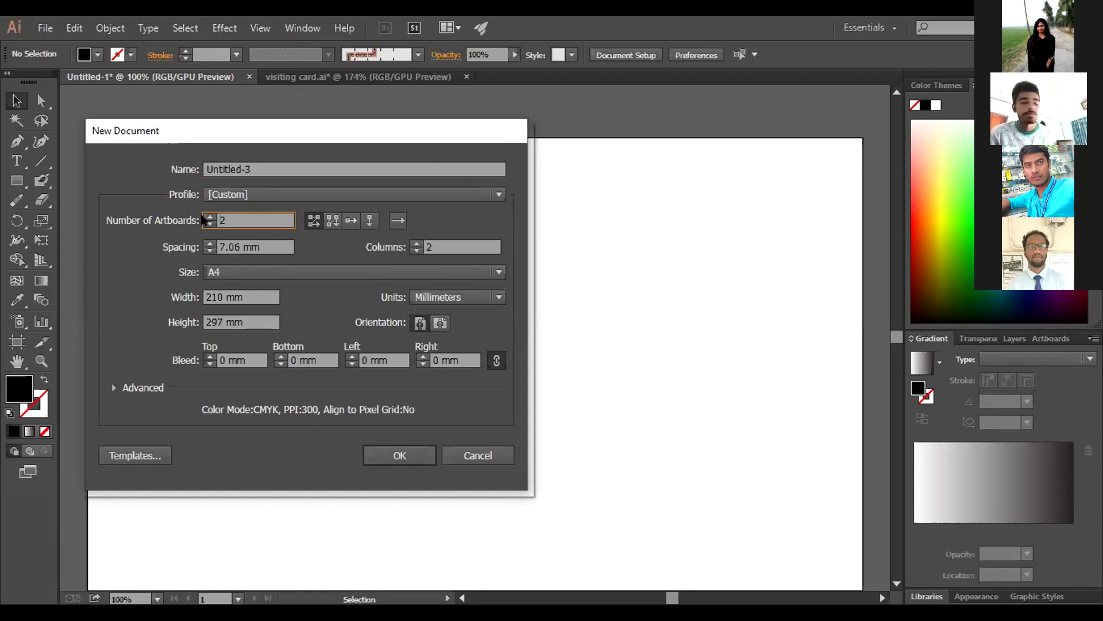
click(499, 272)
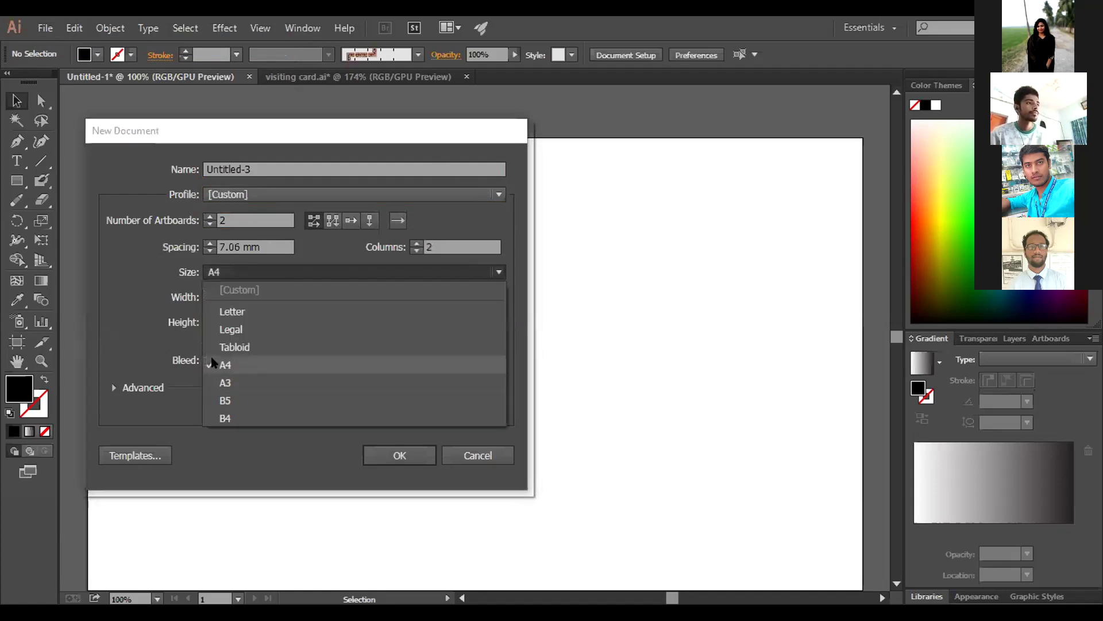
click(216, 364)
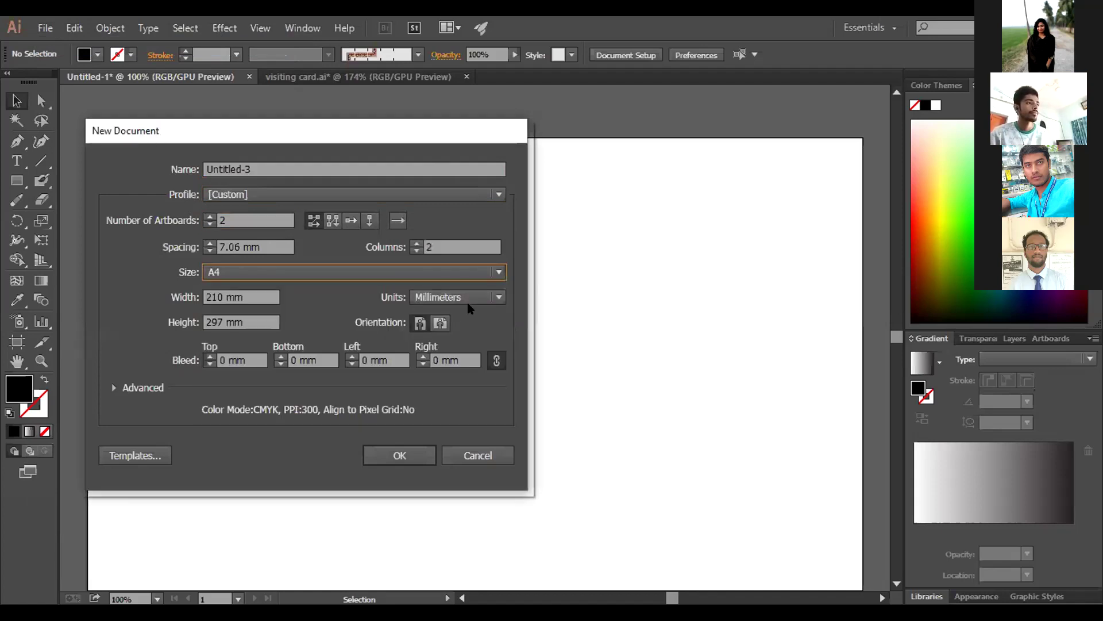
Set the new document's units to inches, its size to 3.5 × 2 in and all bleeds to 0.125 in
click(499, 297)
click(433, 350)
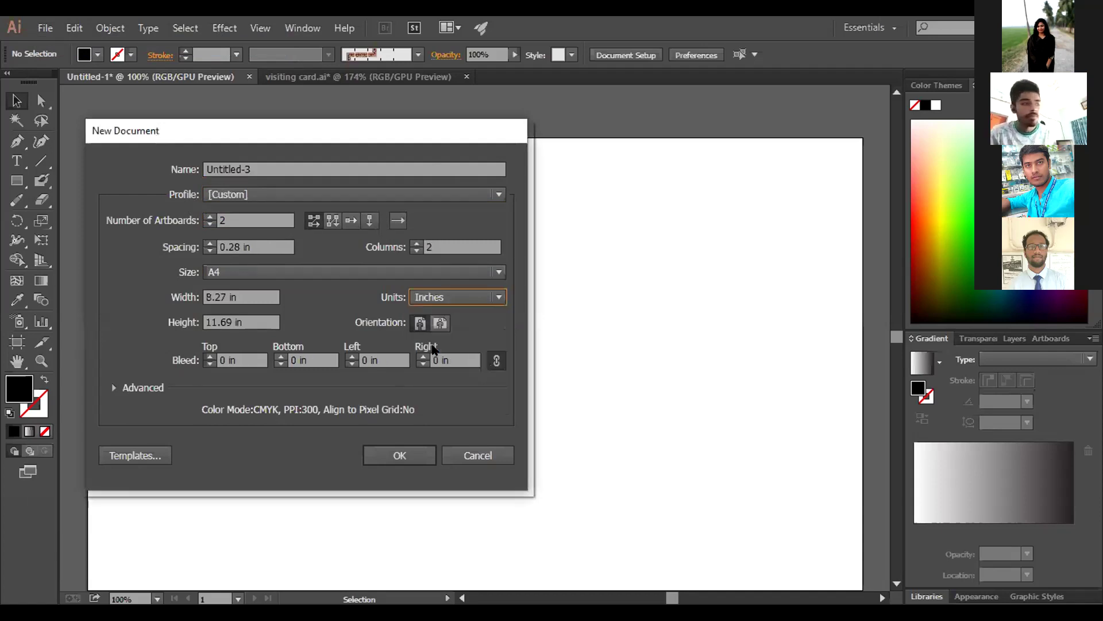
click(224, 291)
drag(224, 291, 183, 295)
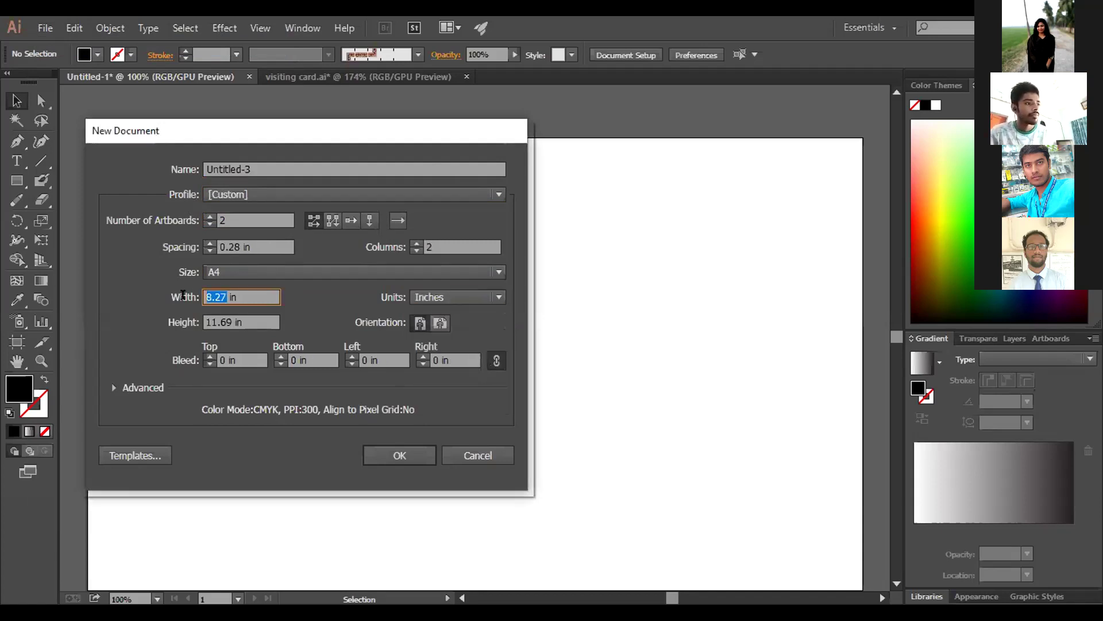
text(3.5)
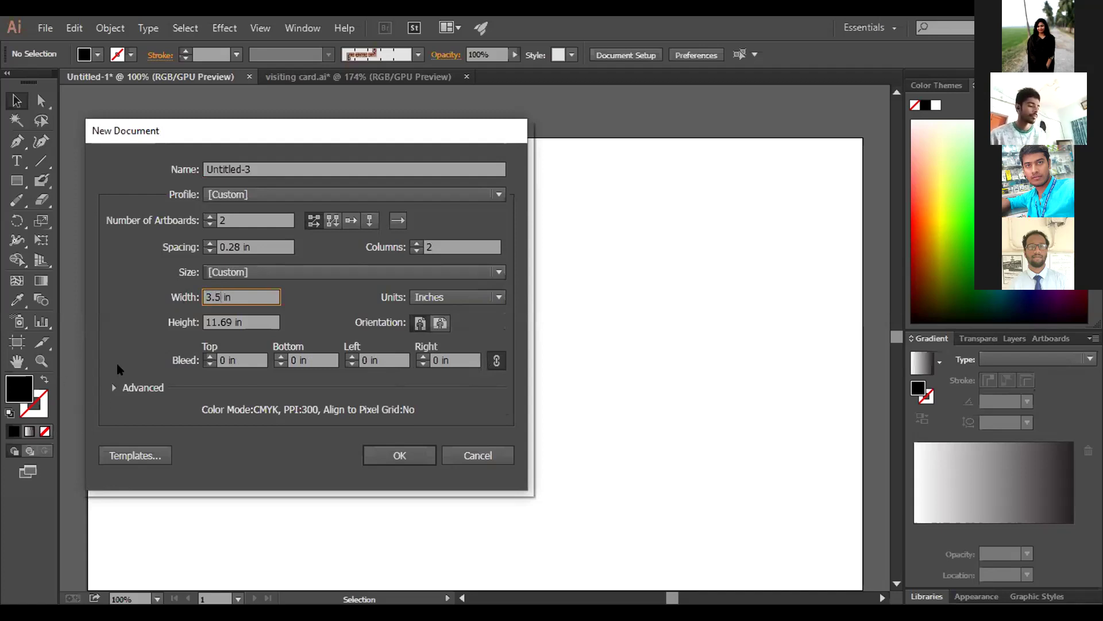
key(Tab)
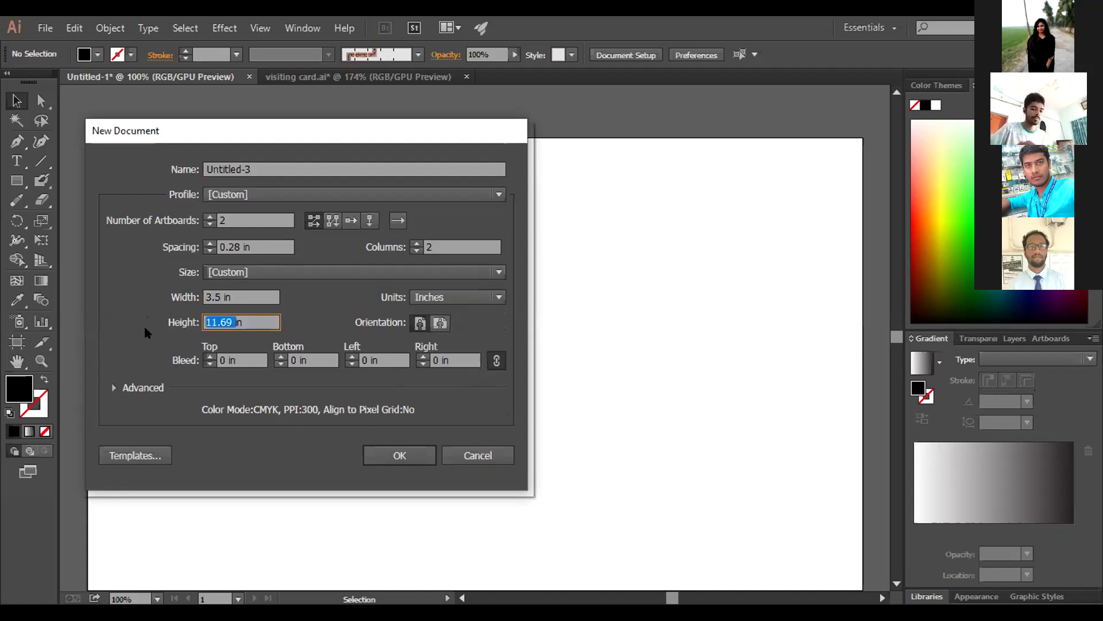
text(2)
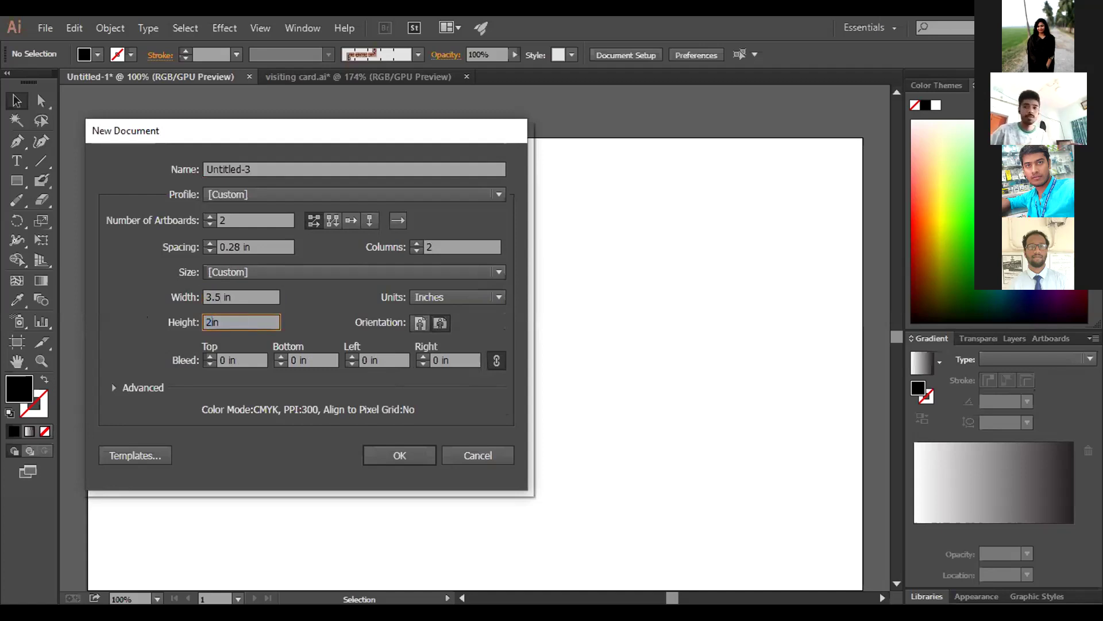
click(210, 357)
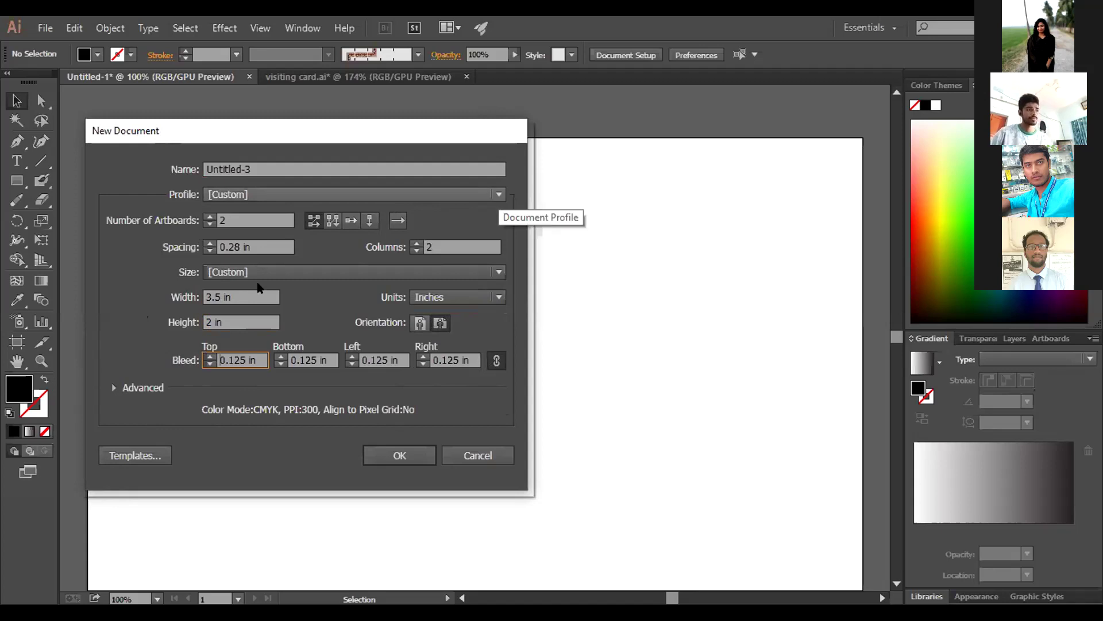
Reset the new document to the Print profile and change its units to inches
click(498, 195)
click(258, 232)
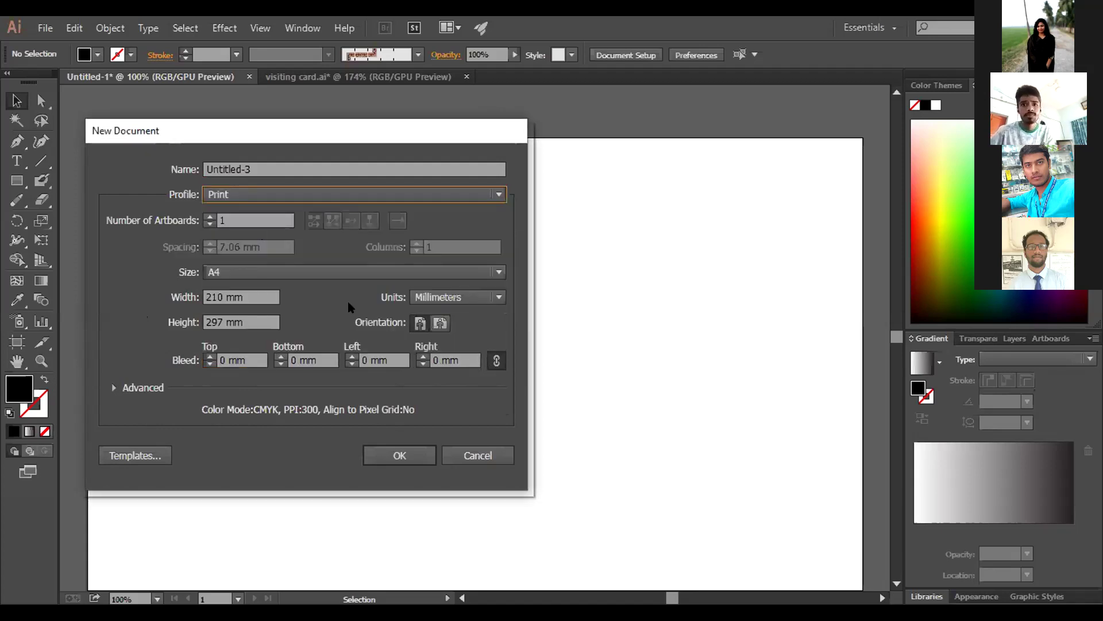
click(495, 296)
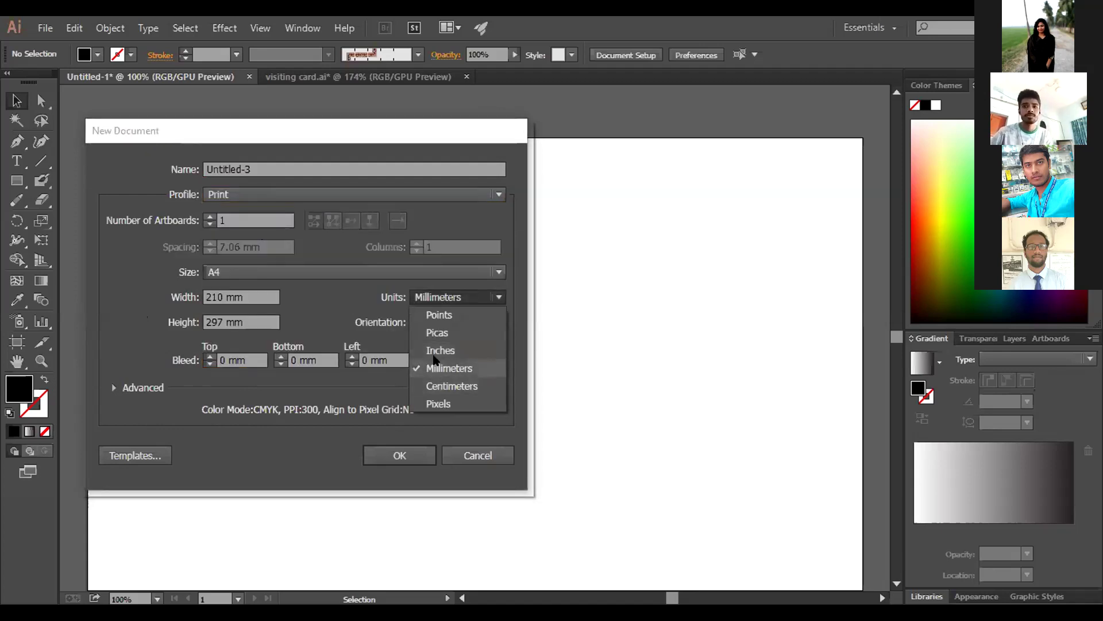
click(454, 348)
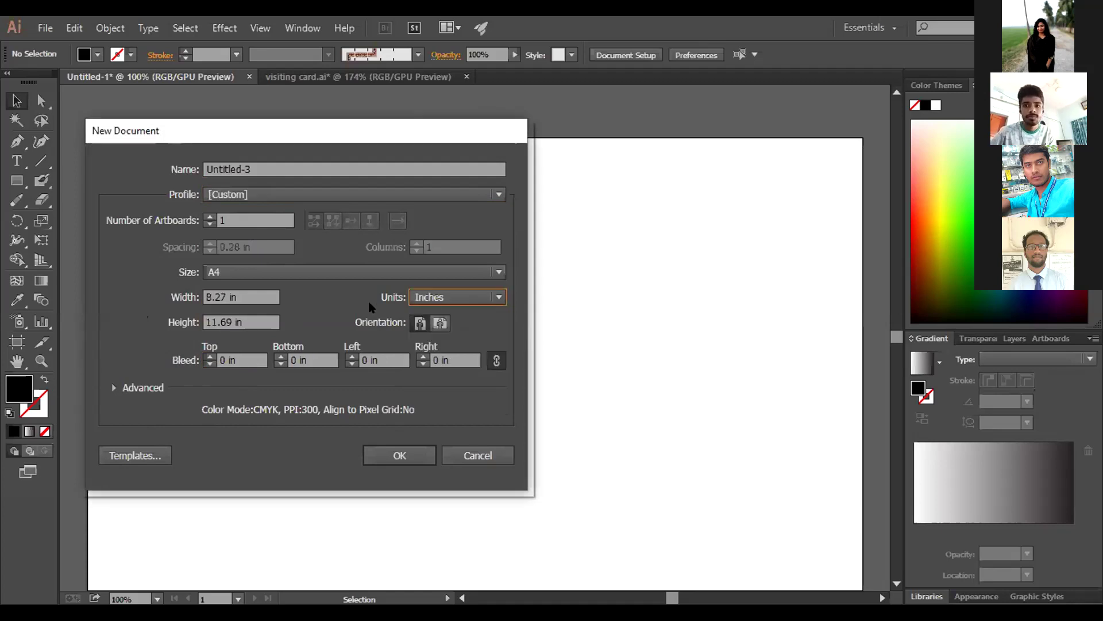
Set the new document's width to 3.5 in
double_click(228, 294)
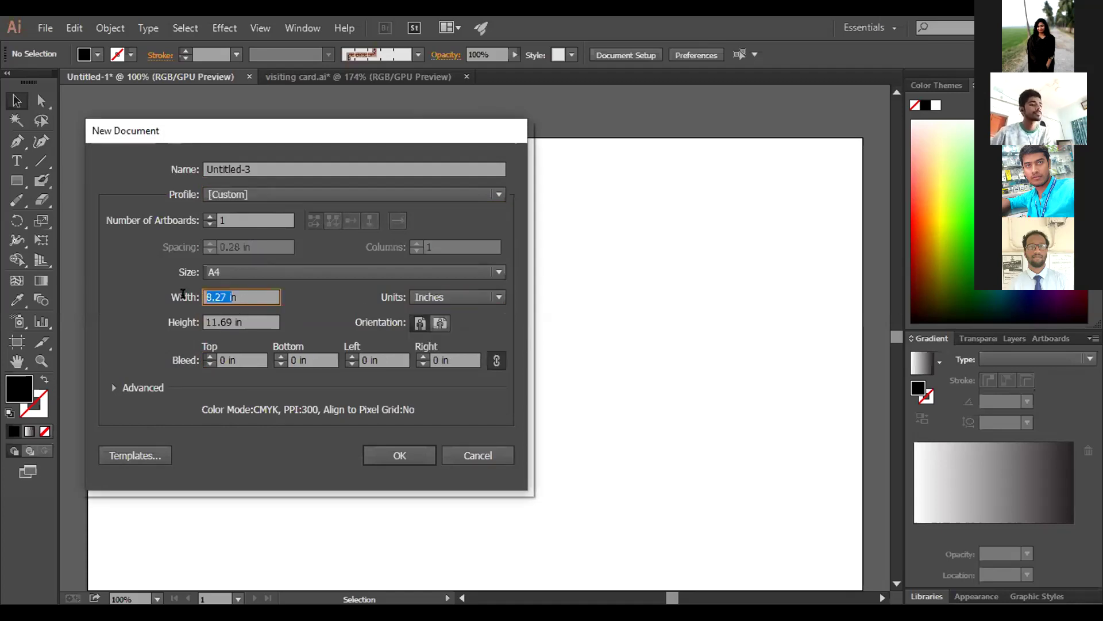
click(223, 292)
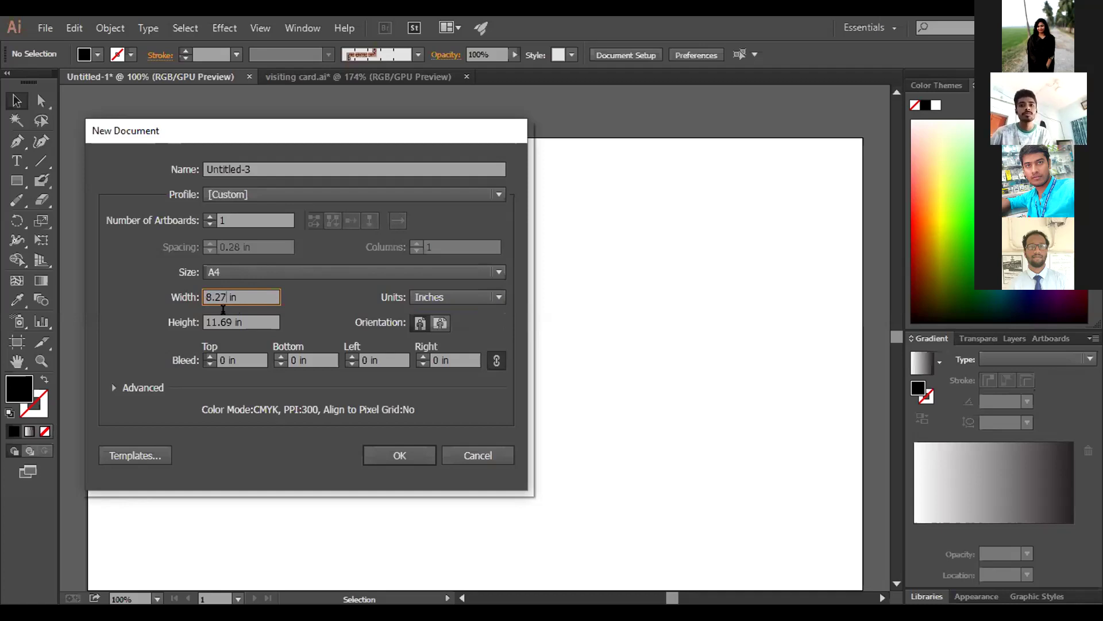
key(BackSpace)
key(BackSpace)
key(BackSpace)
key(BackSpace)
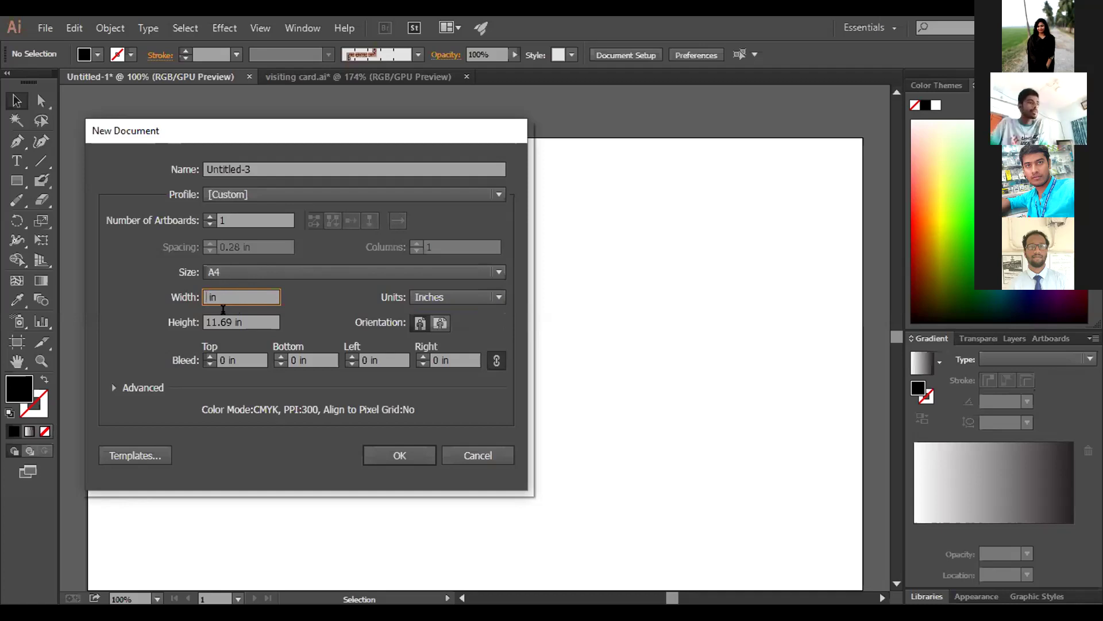
text(3.5)
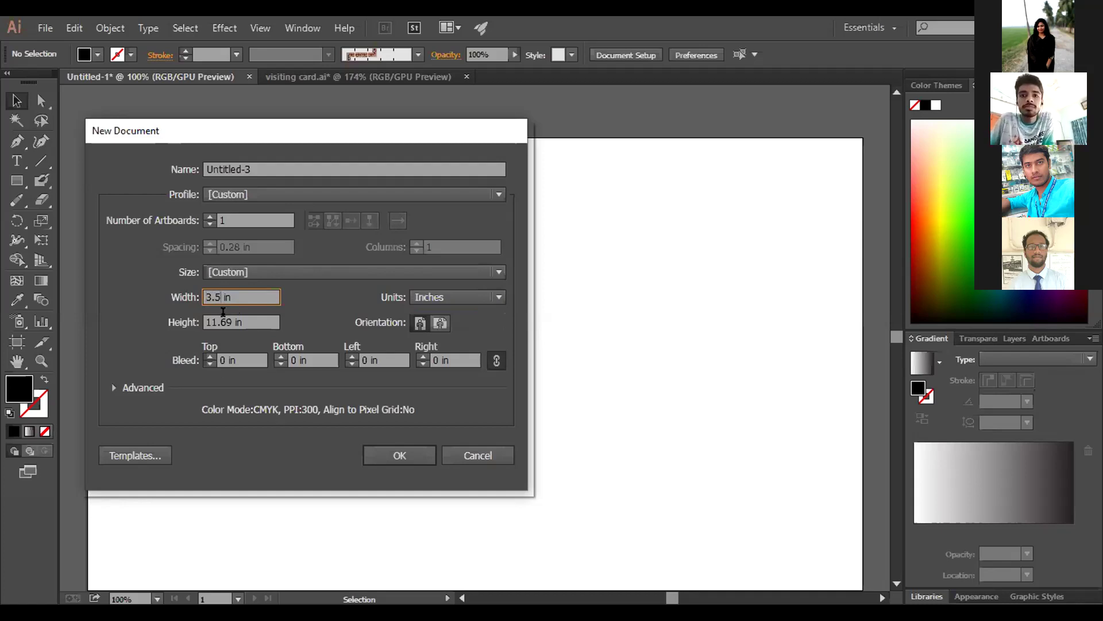
Set the height to 2 in with a 0.125 in bleed on all sides and create the document
double_click(228, 321)
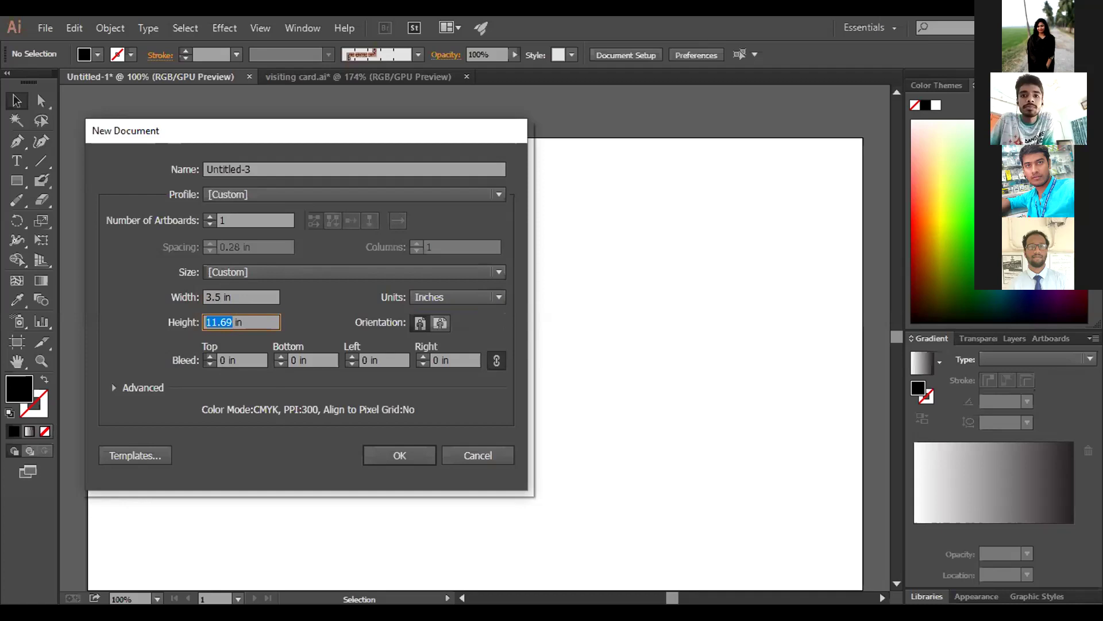
text(2)
click(208, 357)
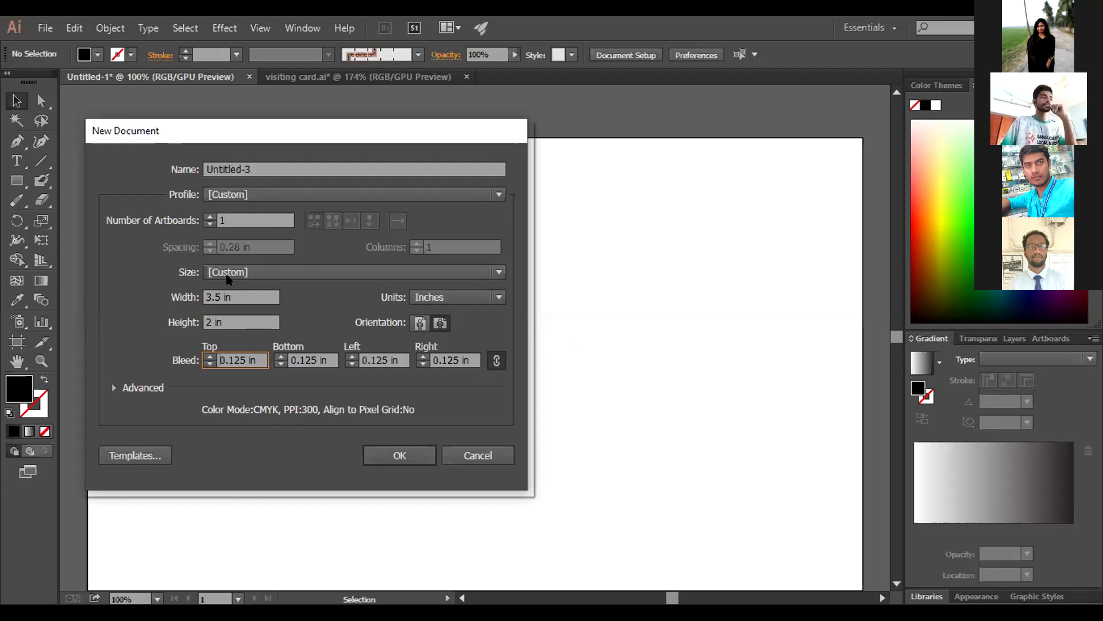
click(405, 455)
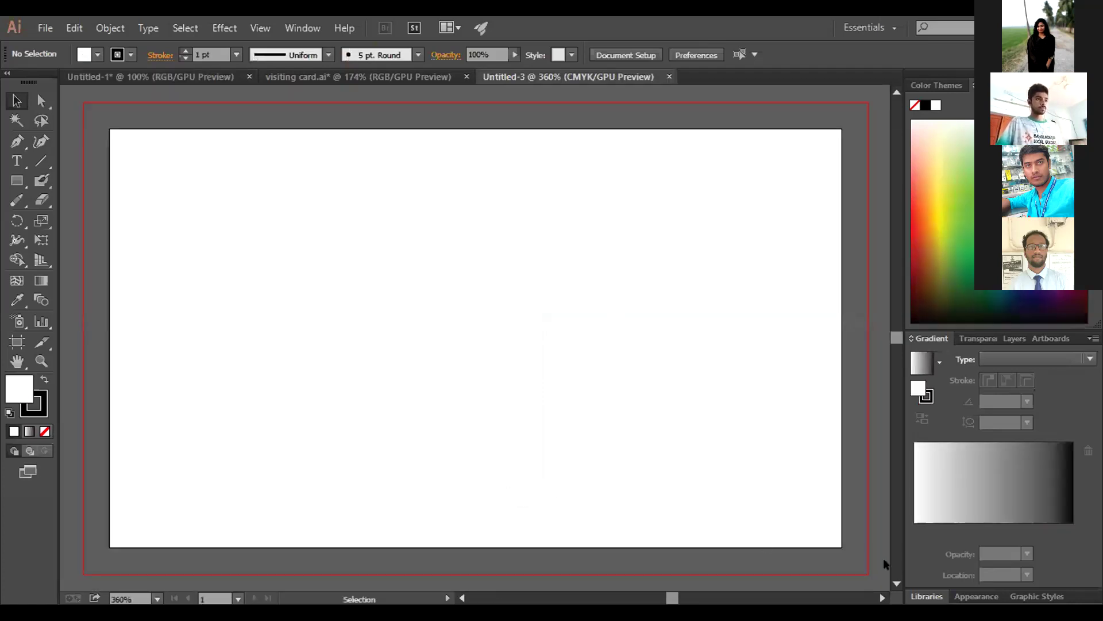
Replace the single-artboard document with a new two-artboard document, 3.5 × 2 in with 0.125 in bleed
key(ctrl+minus)
key(ctrl+minus)
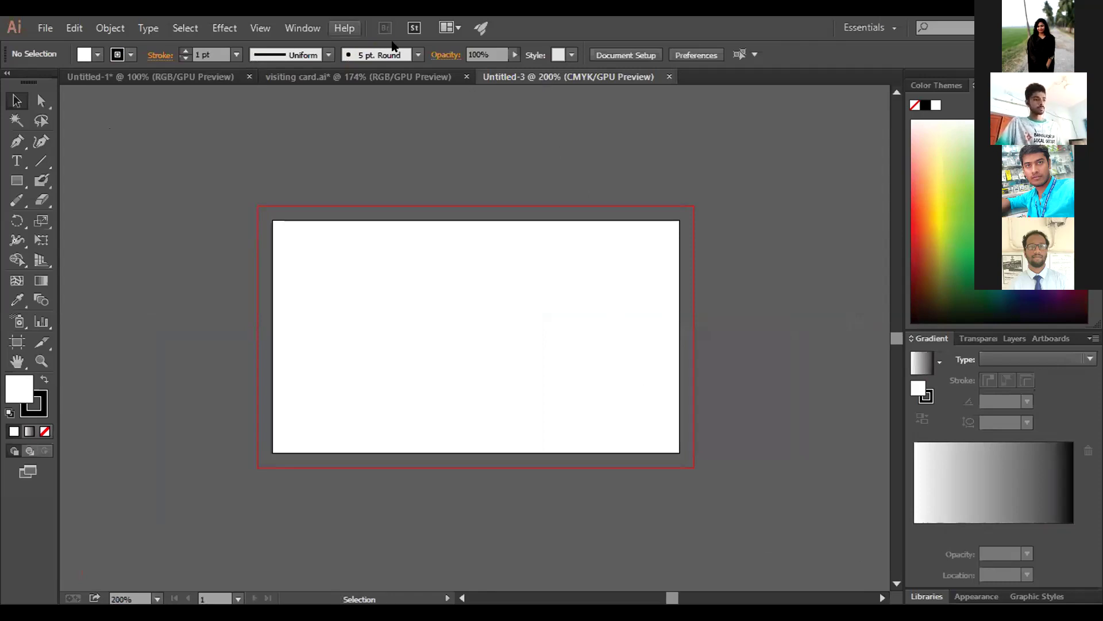
click(44, 27)
click(73, 47)
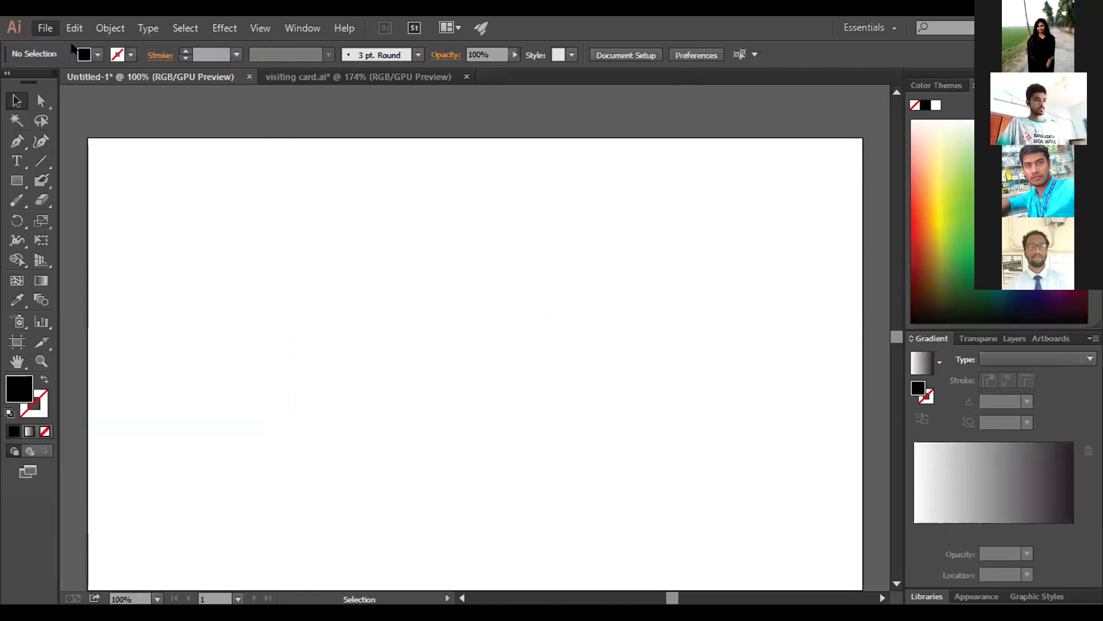
click(211, 217)
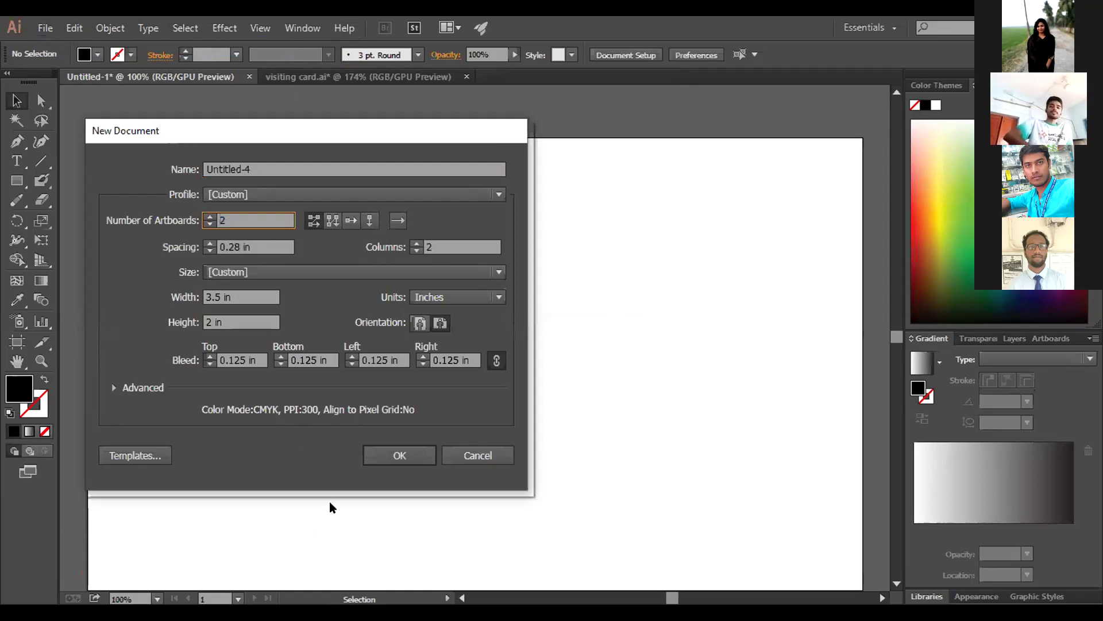
click(397, 456)
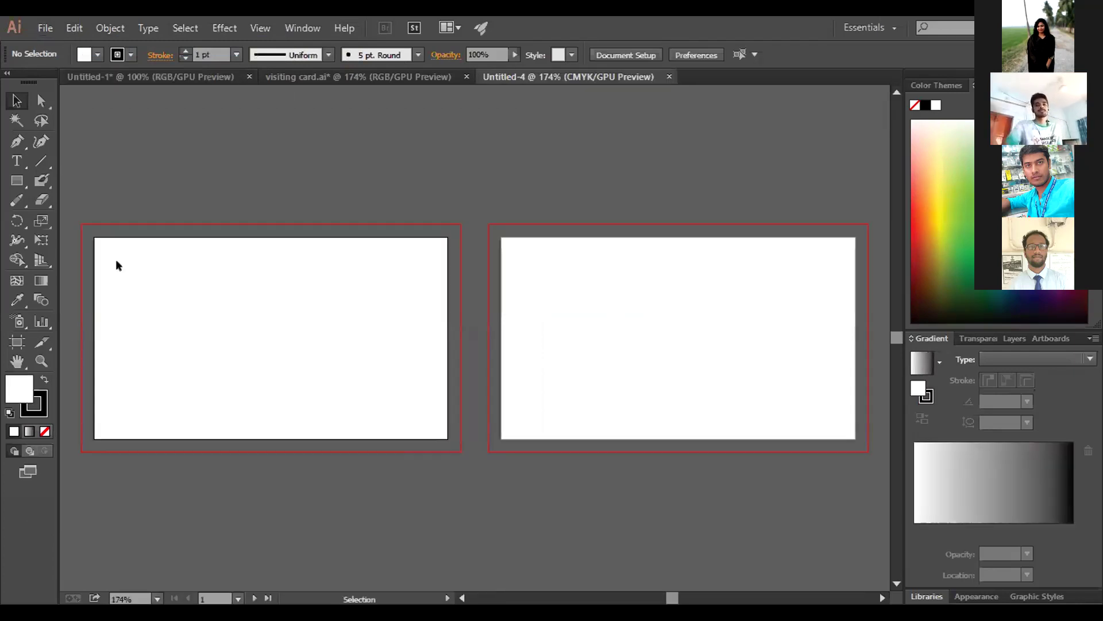
Draw a rectangle of about 3.5 × 2 in covering the first artboard
click(17, 180)
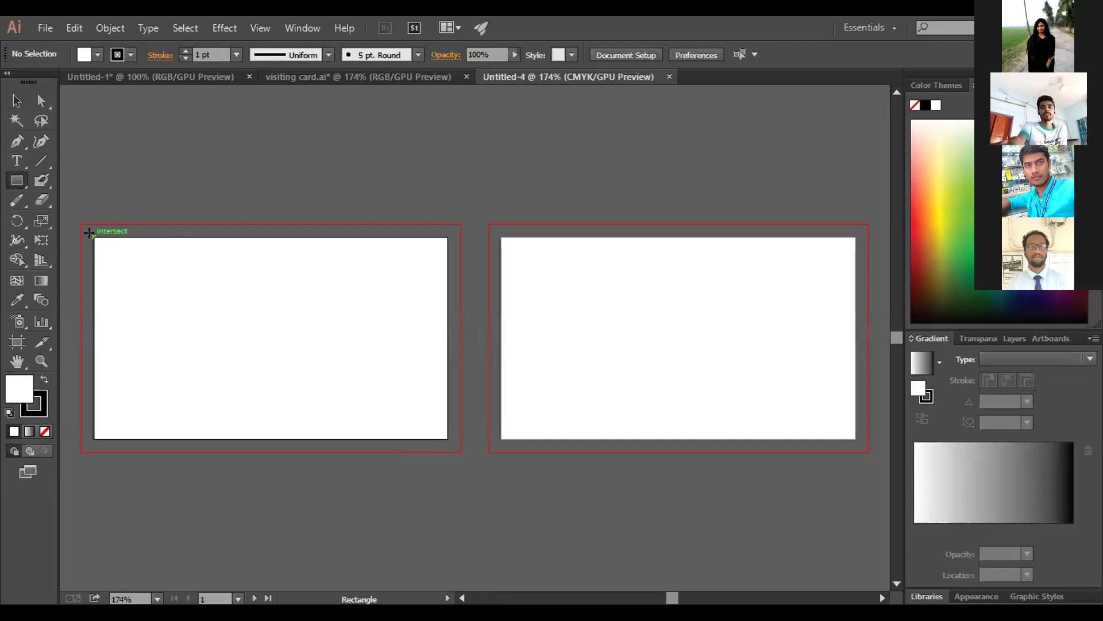
drag(89, 233, 446, 435)
right_click(302, 282)
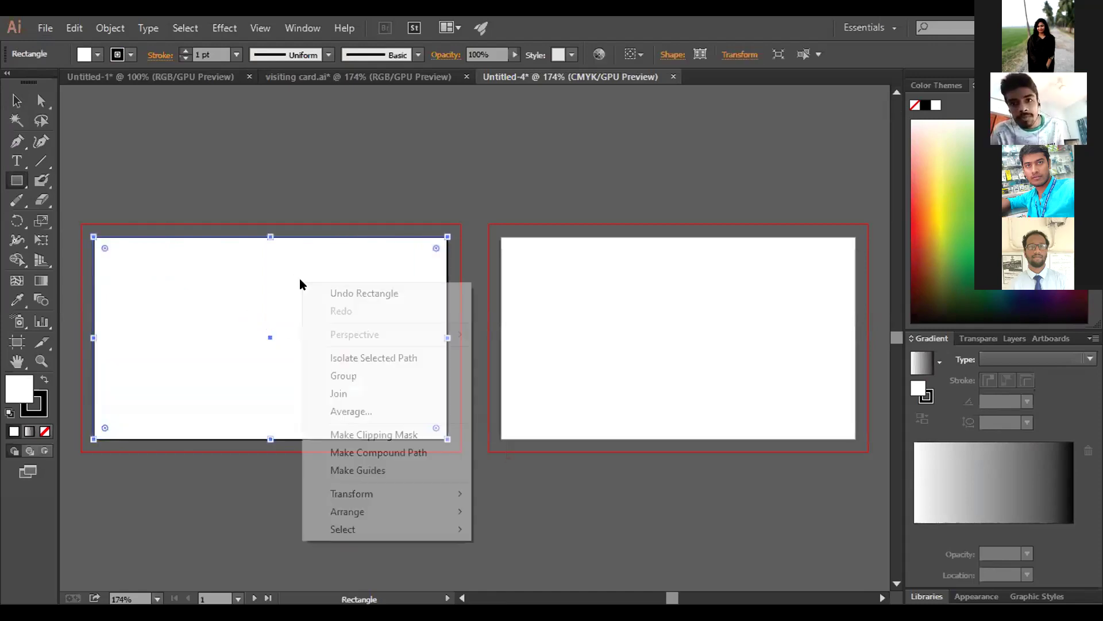
key(Escape)
Create a second rectangle on the first artboard, 3.25 in wide and 1.75 in high
click(168, 336)
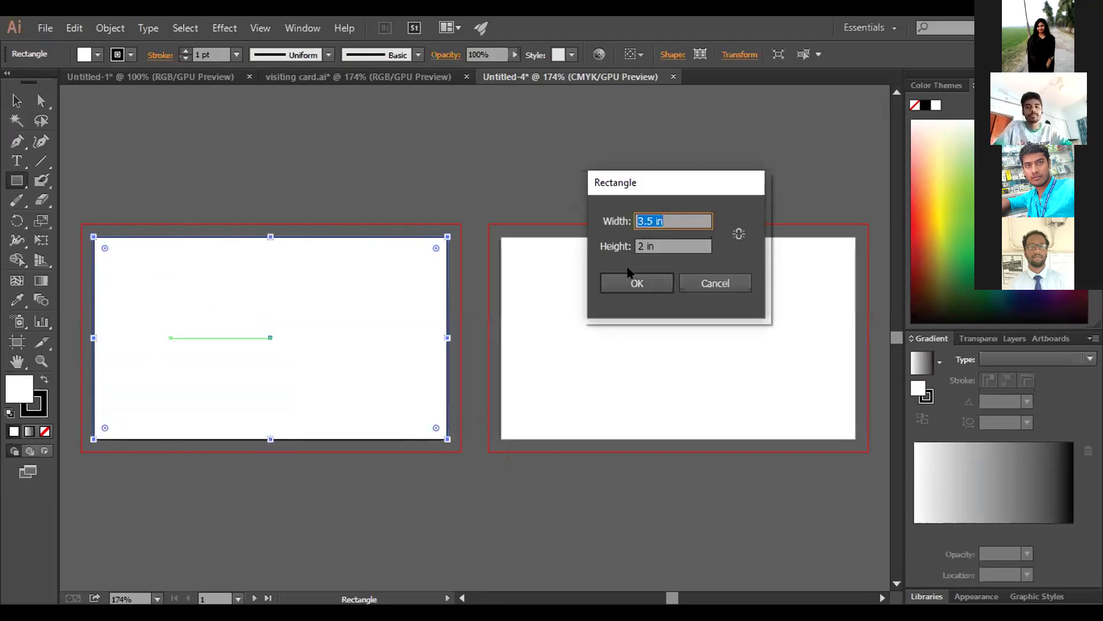
click(650, 220)
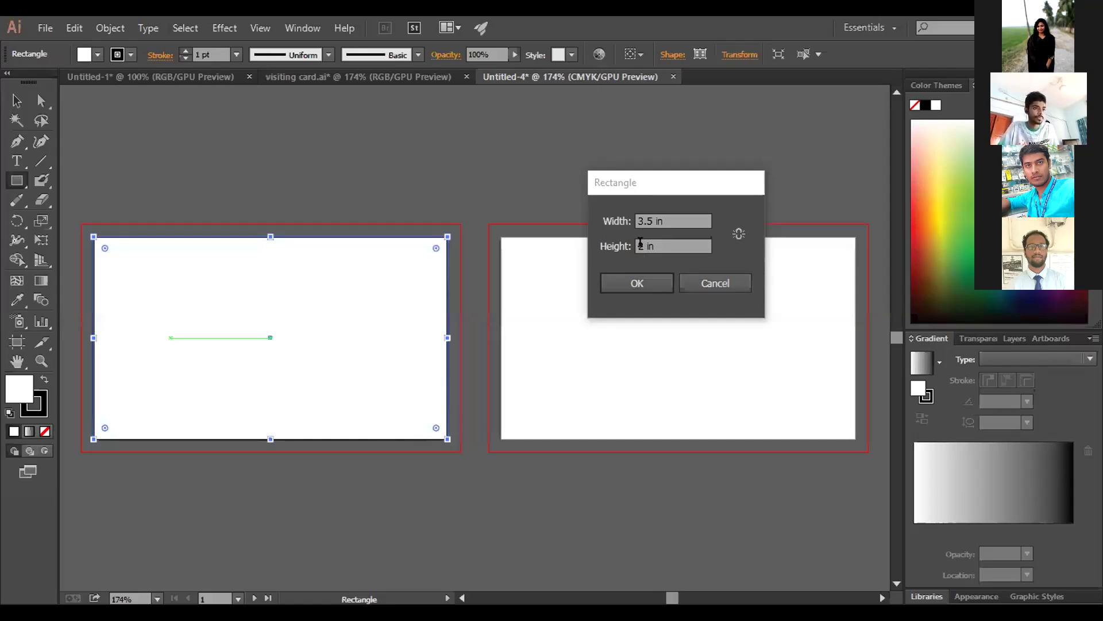
click(641, 243)
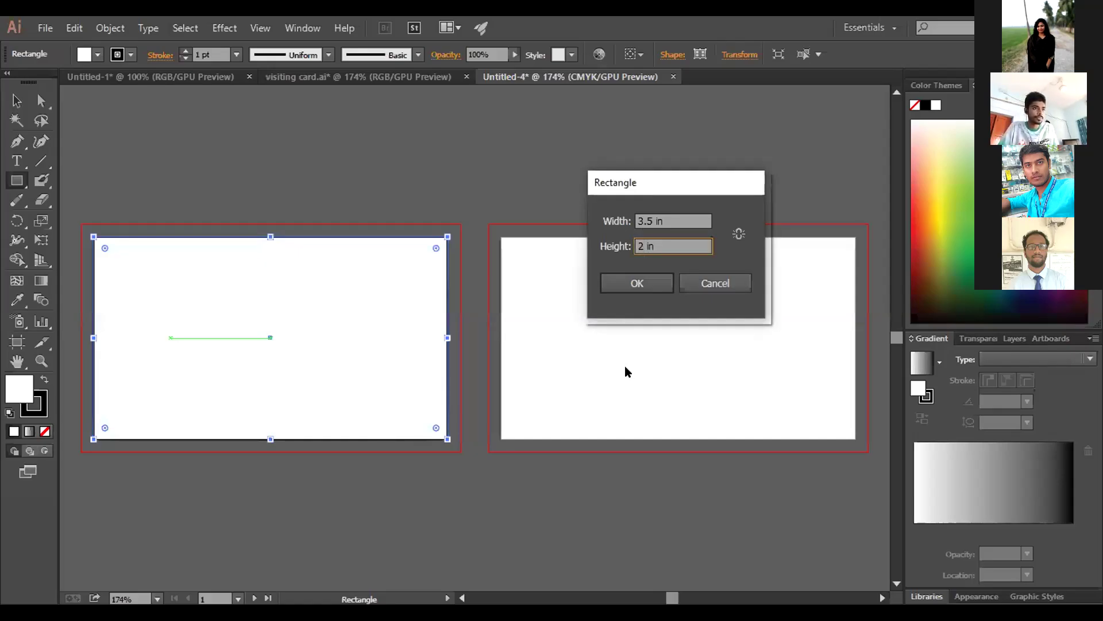
key(BackSpace)
text(1)
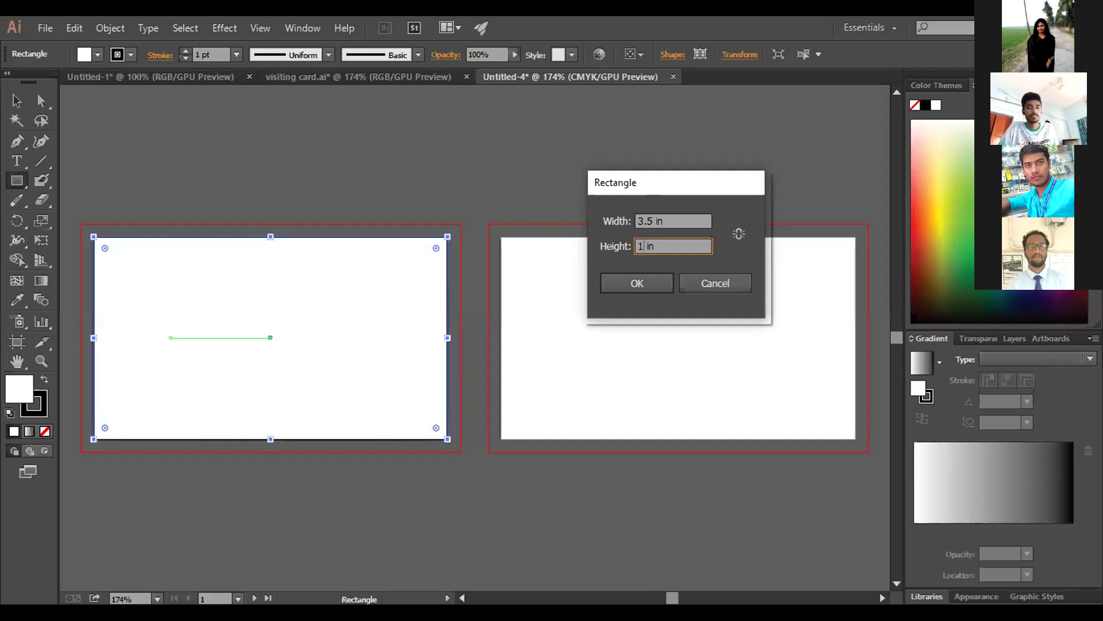
text(.75)
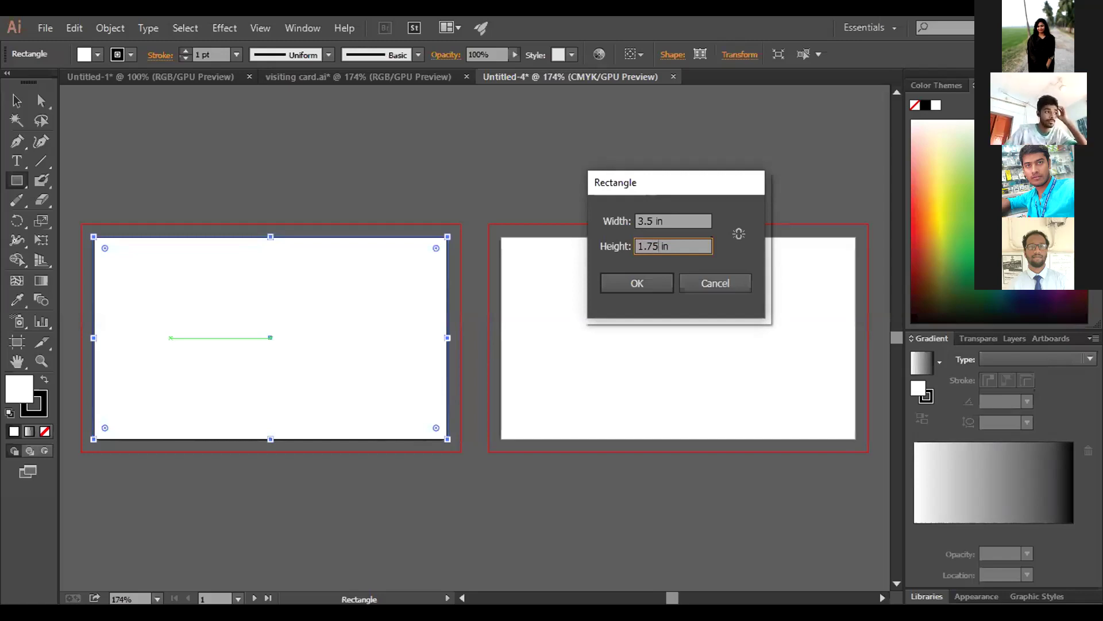
click(653, 215)
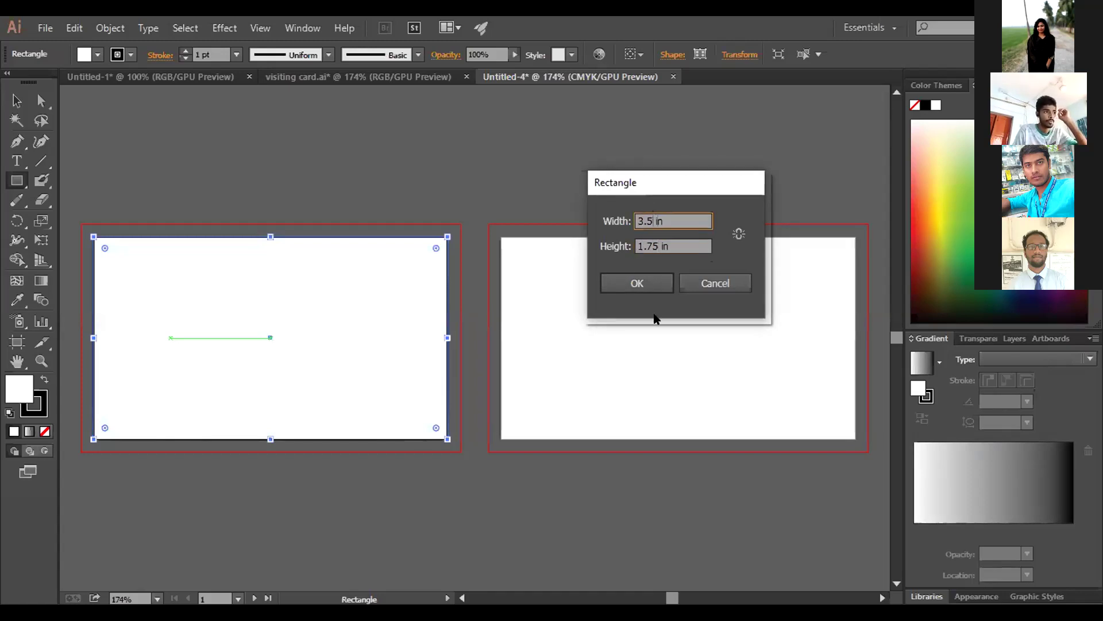
key(BackSpace)
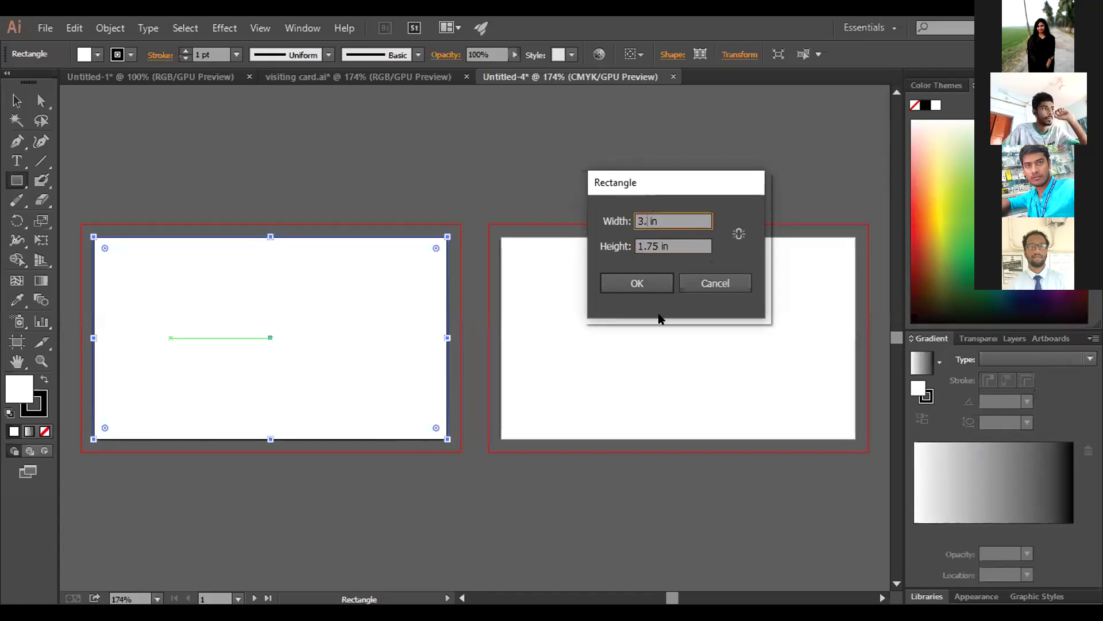
text(25)
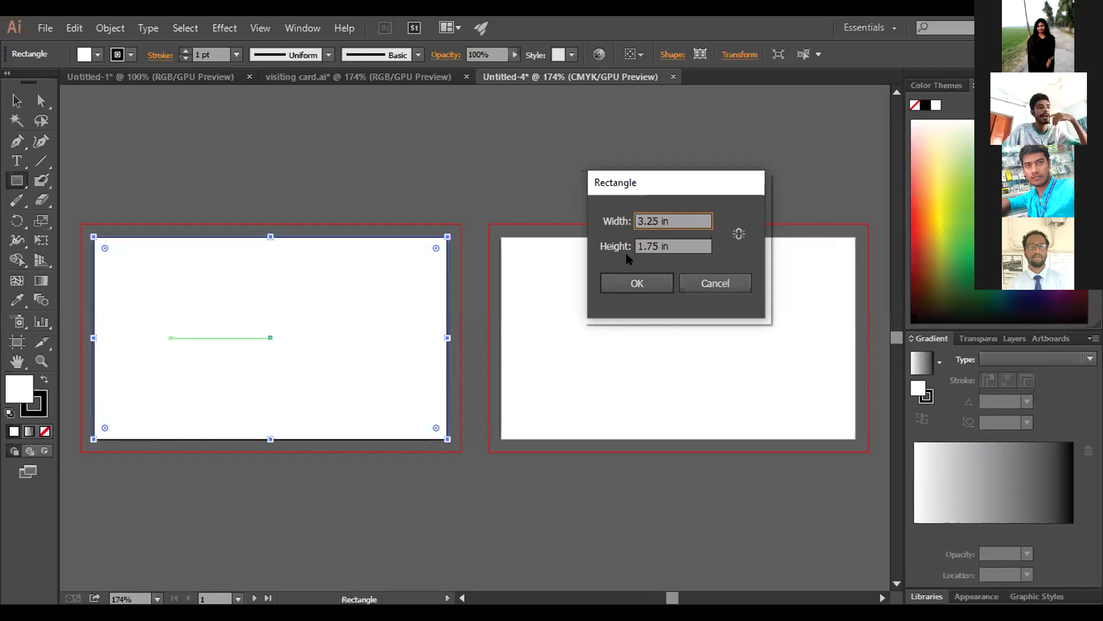
click(627, 283)
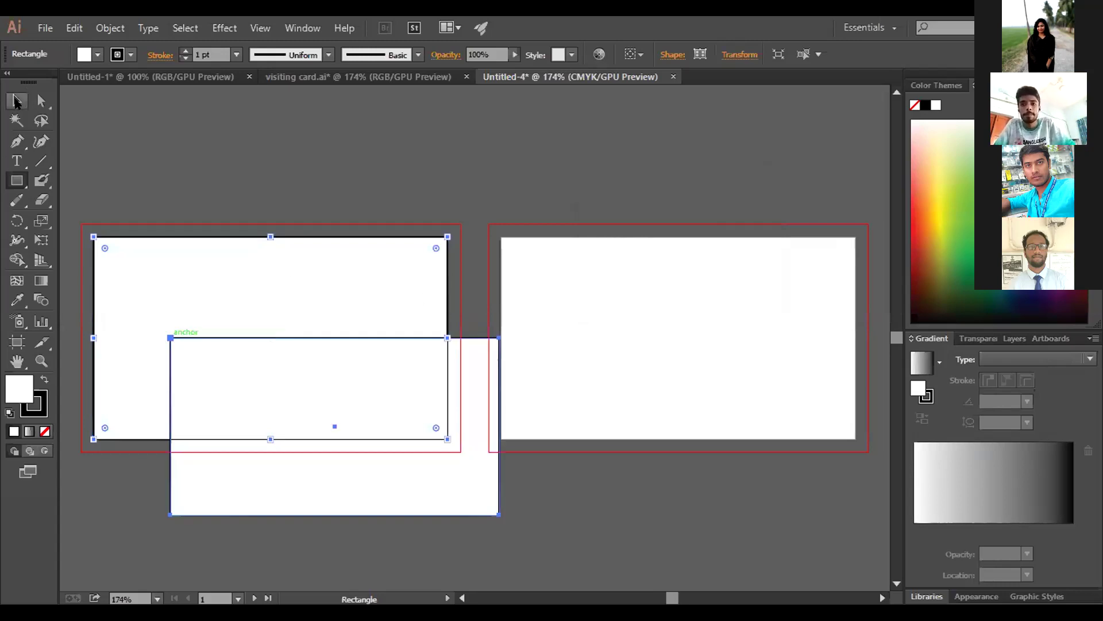
Center the 3.25 × 1.75 in rectangle inside the larger rectangle on the first artboard and leave it selected
click(17, 102)
drag(352, 473, 285, 384)
key(ctrl+z)
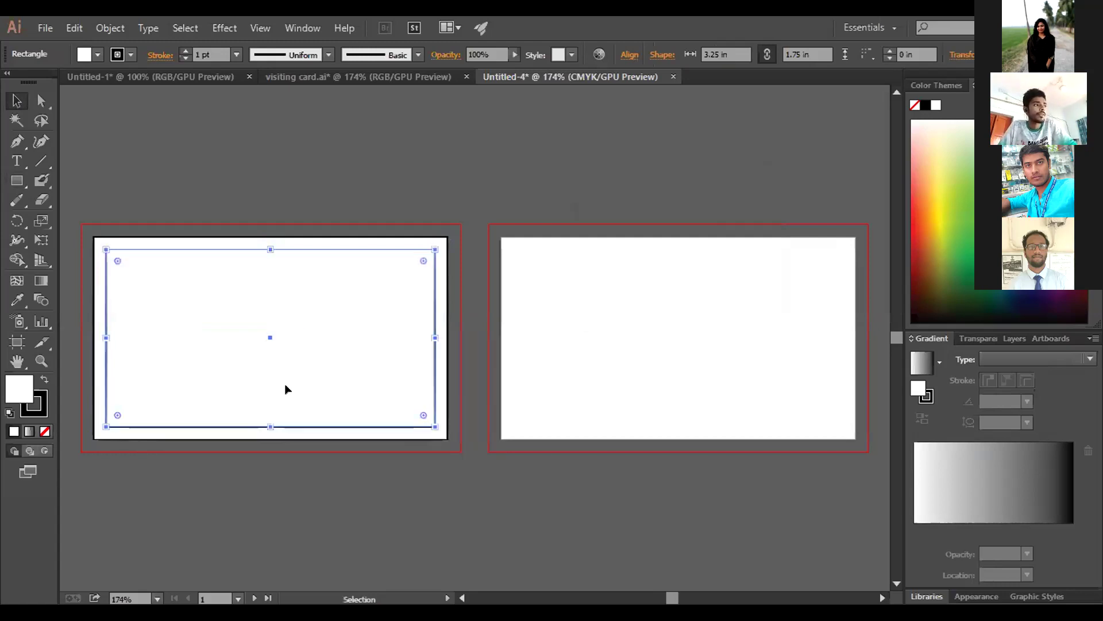
drag(264, 166, 310, 368)
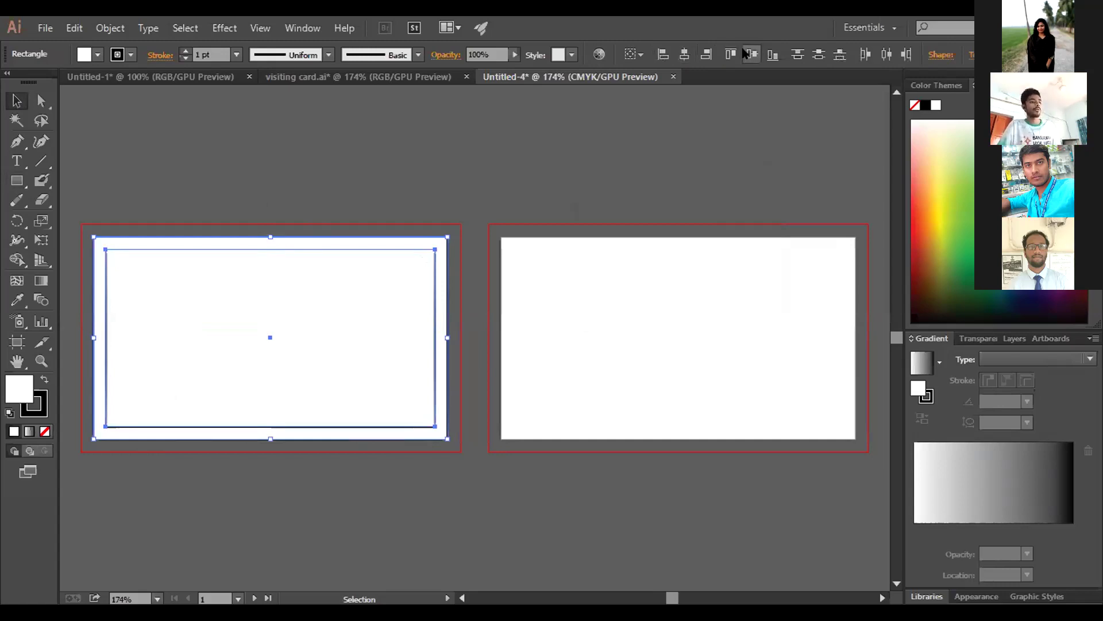
click(484, 178)
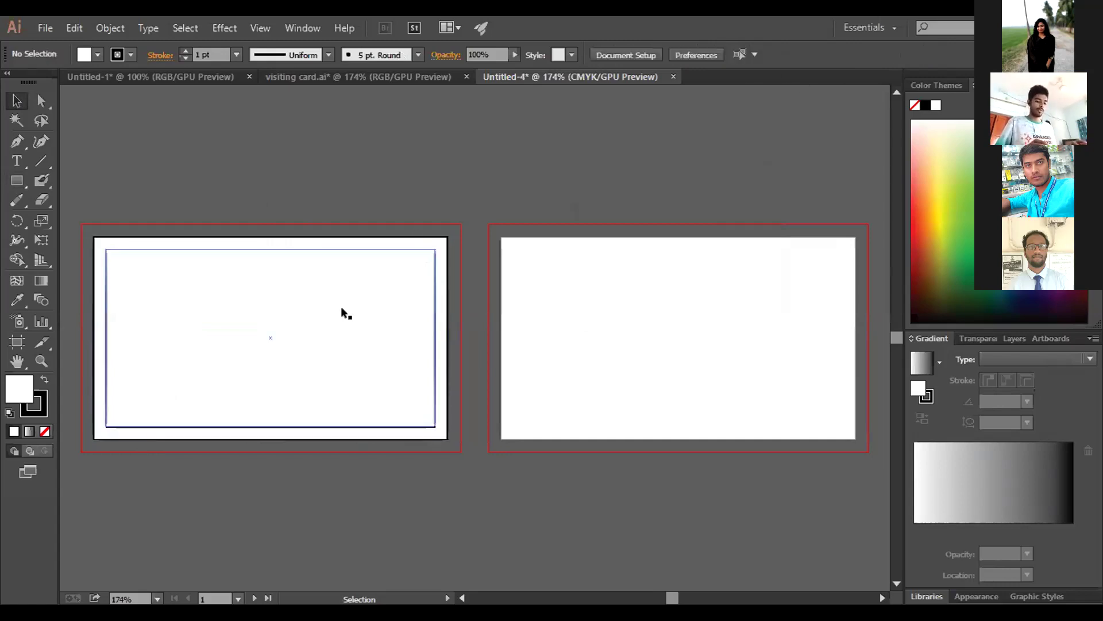
click(429, 256)
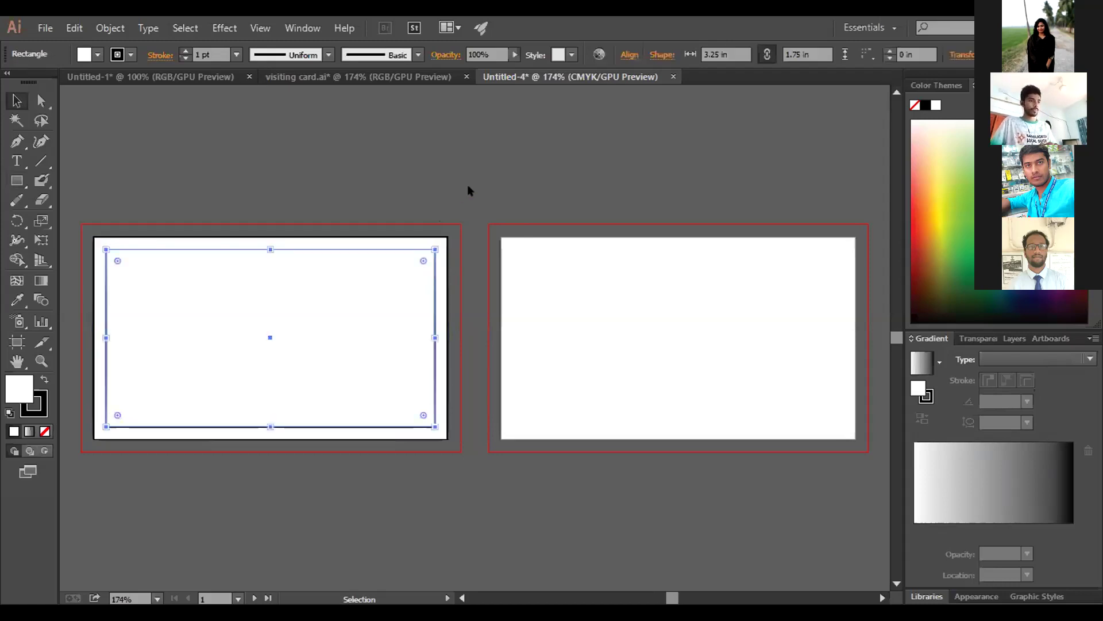
Fill the outer 3.5 × 2 in rectangle on the first artboard with red
click(468, 187)
click(435, 242)
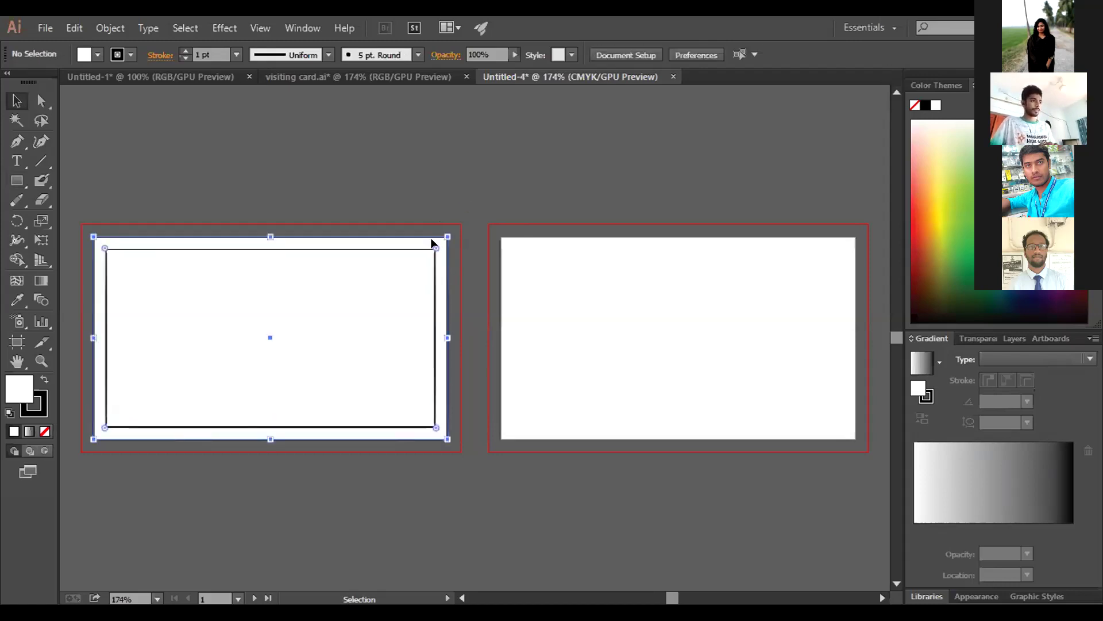
double_click(19, 388)
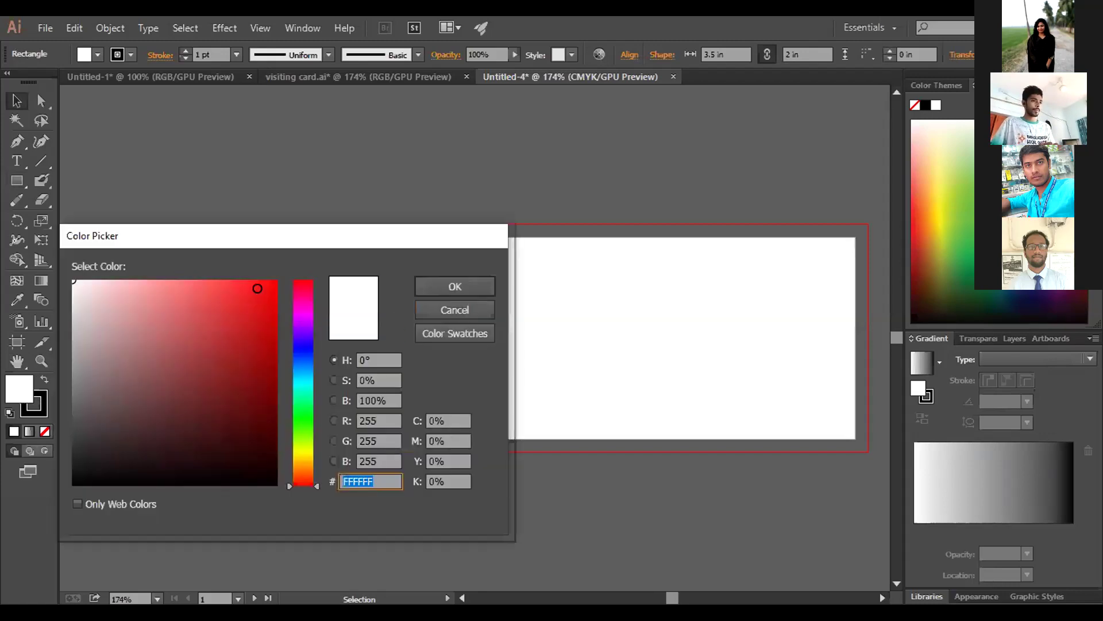
click(260, 296)
click(454, 286)
click(399, 160)
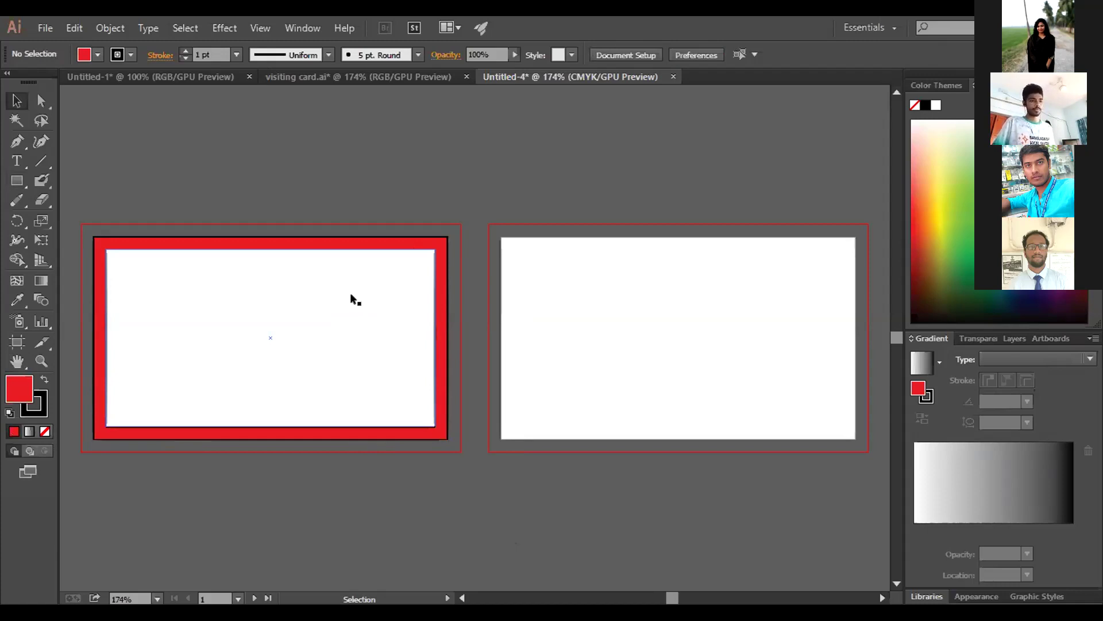
Draw a rectangle of about 3.72 × 2.25 in over the first artboard, reaching out to its bleed line
click(318, 243)
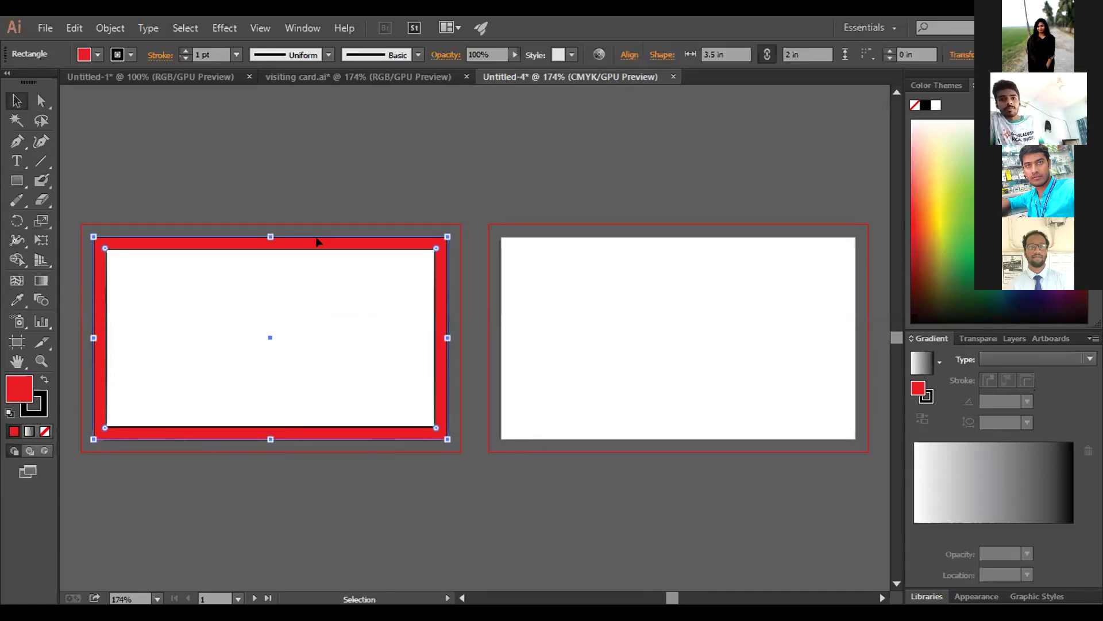
click(16, 181)
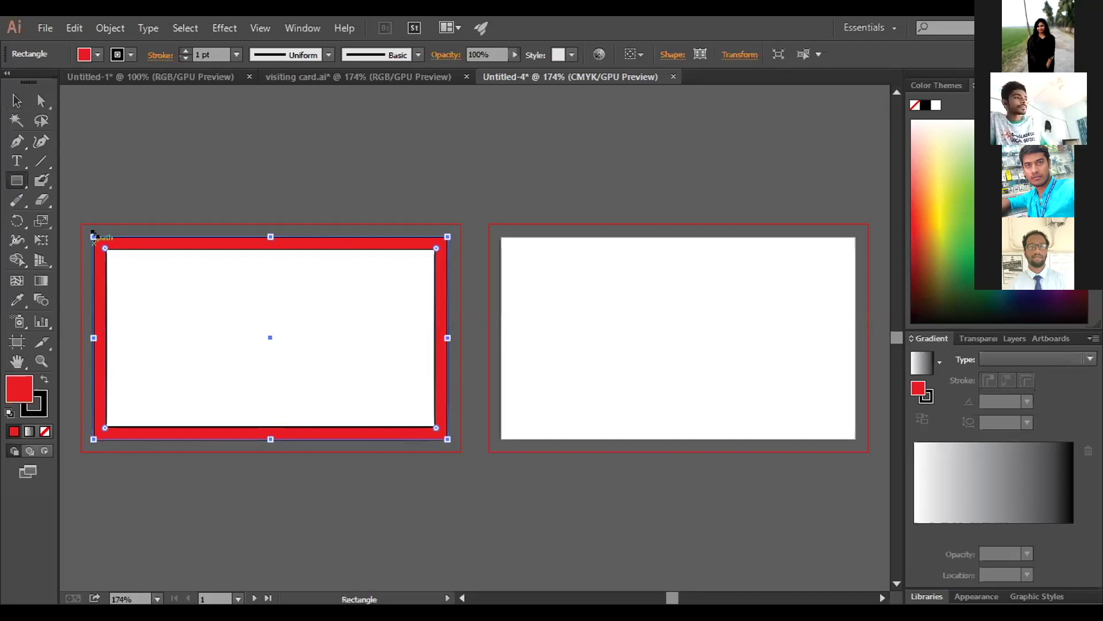
drag(82, 225, 459, 450)
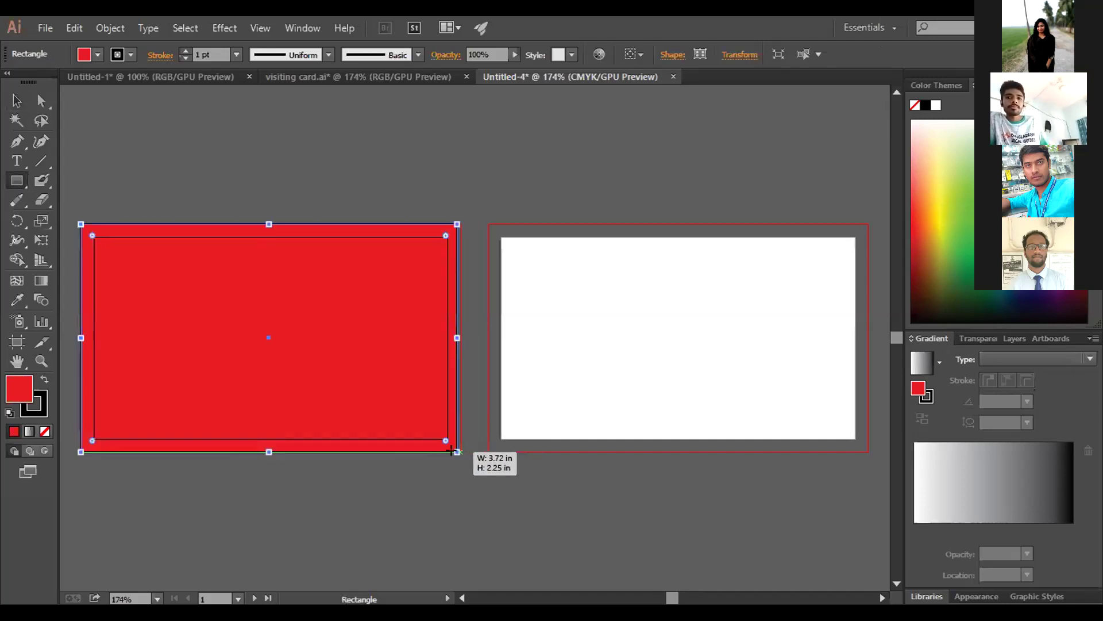
Fill the new bleed-size rectangle with near-black and send it behind the red and white rectangles
double_click(24, 386)
click(236, 474)
click(455, 286)
right_click(338, 275)
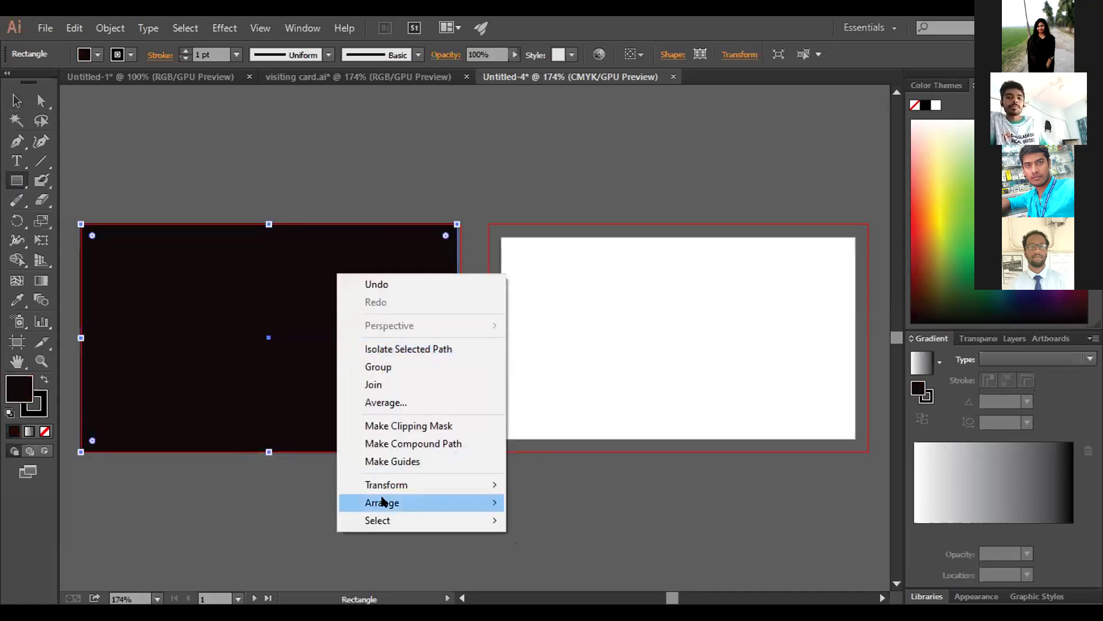
mouse_move(383, 501)
click(549, 555)
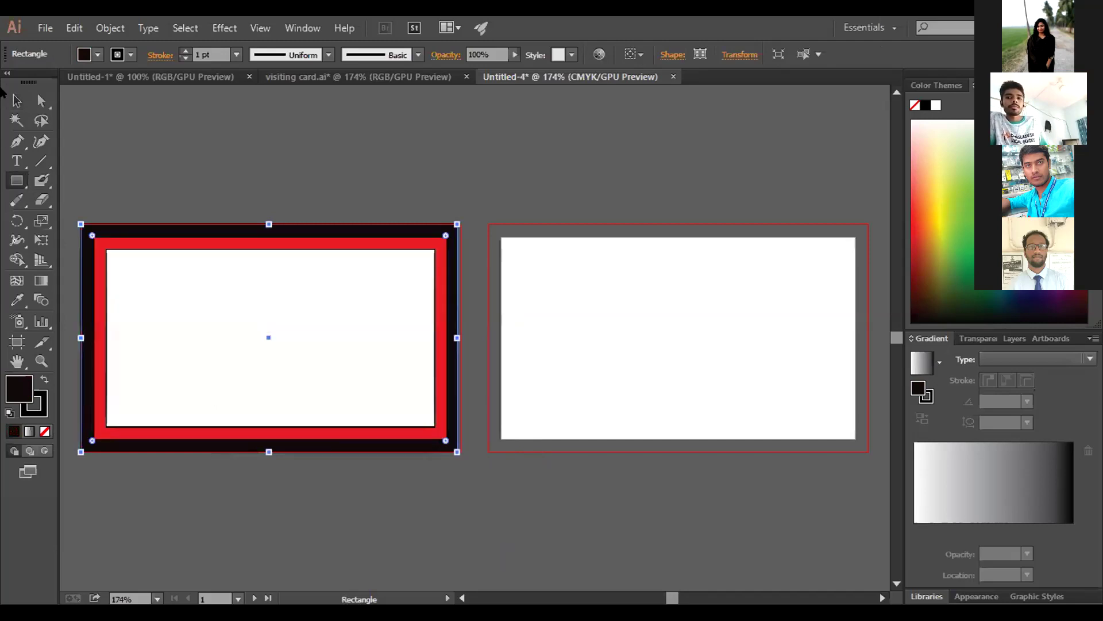
Widen the black rectangle so that its right edge meets the first artboard's bleed line
click(17, 101)
click(230, 166)
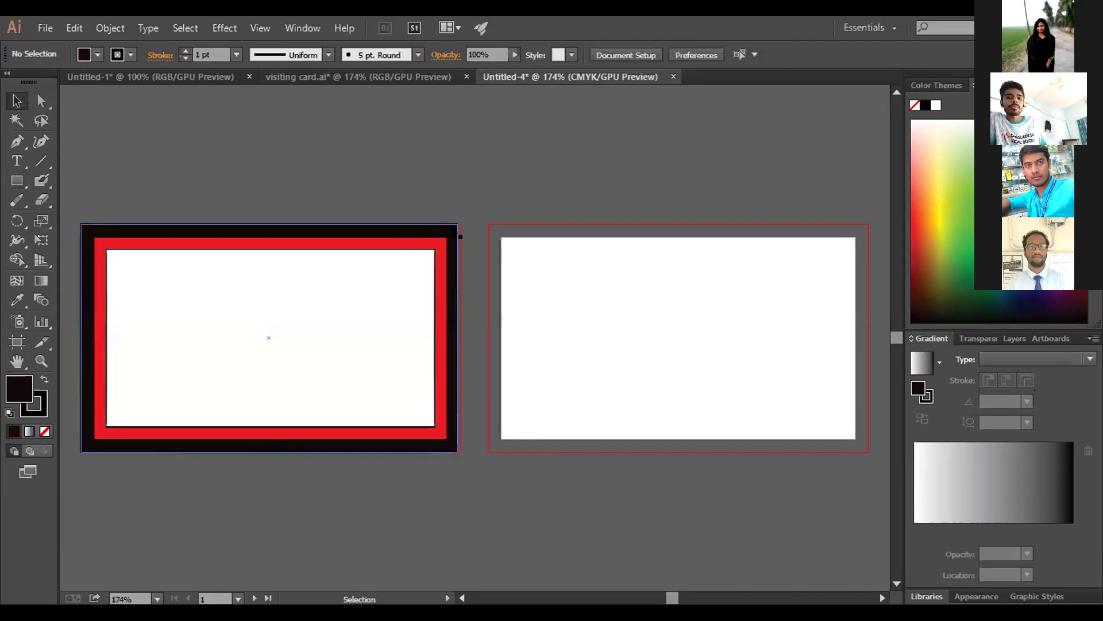
click(457, 322)
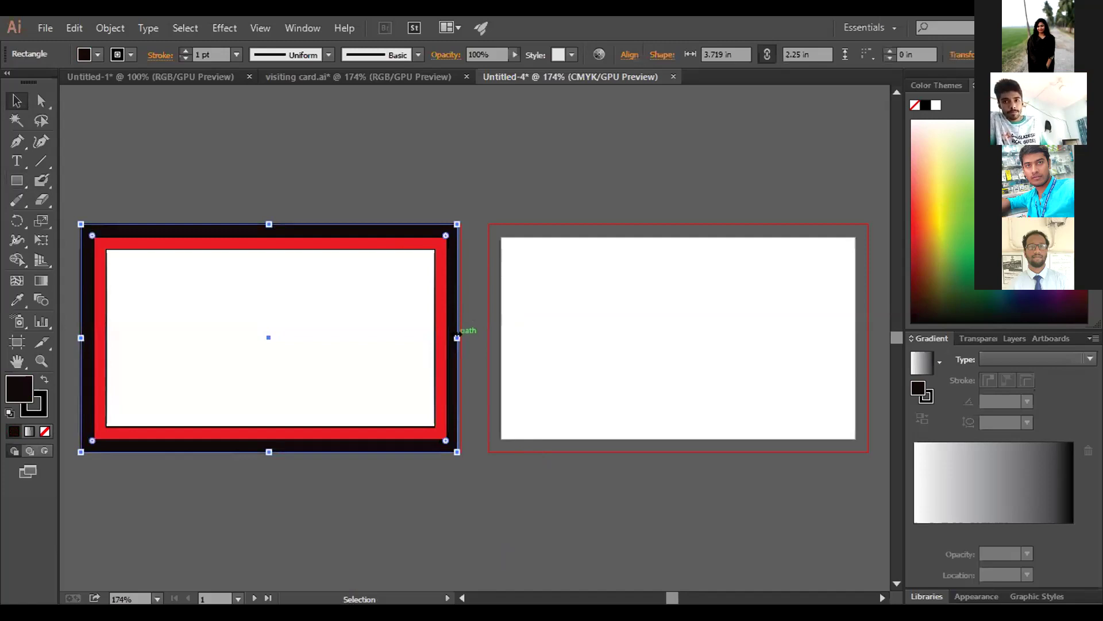
click(471, 161)
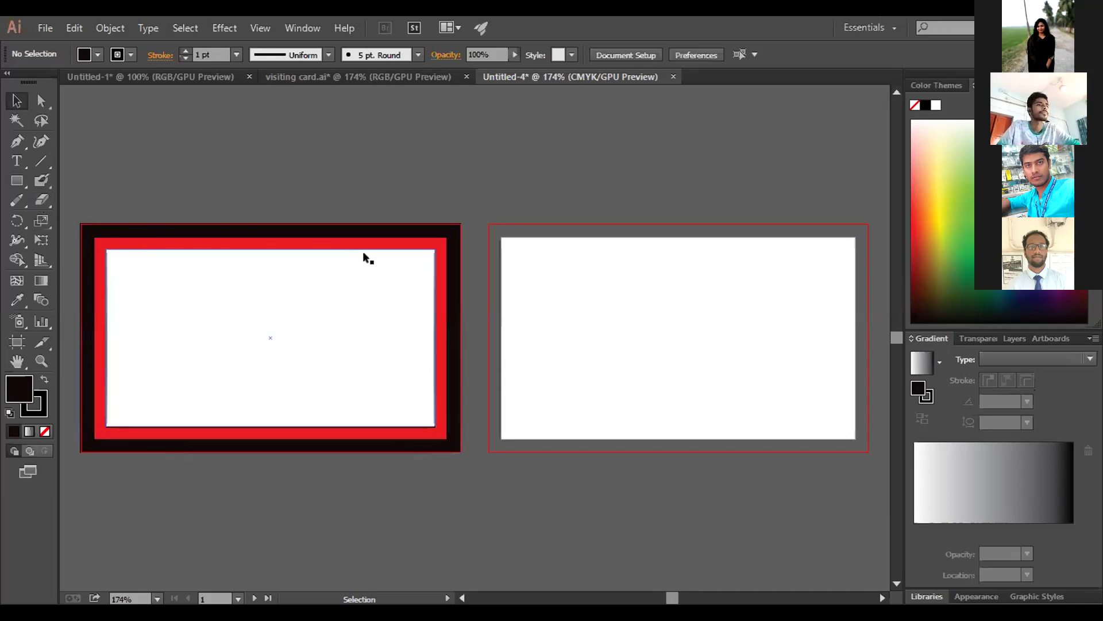
click(320, 350)
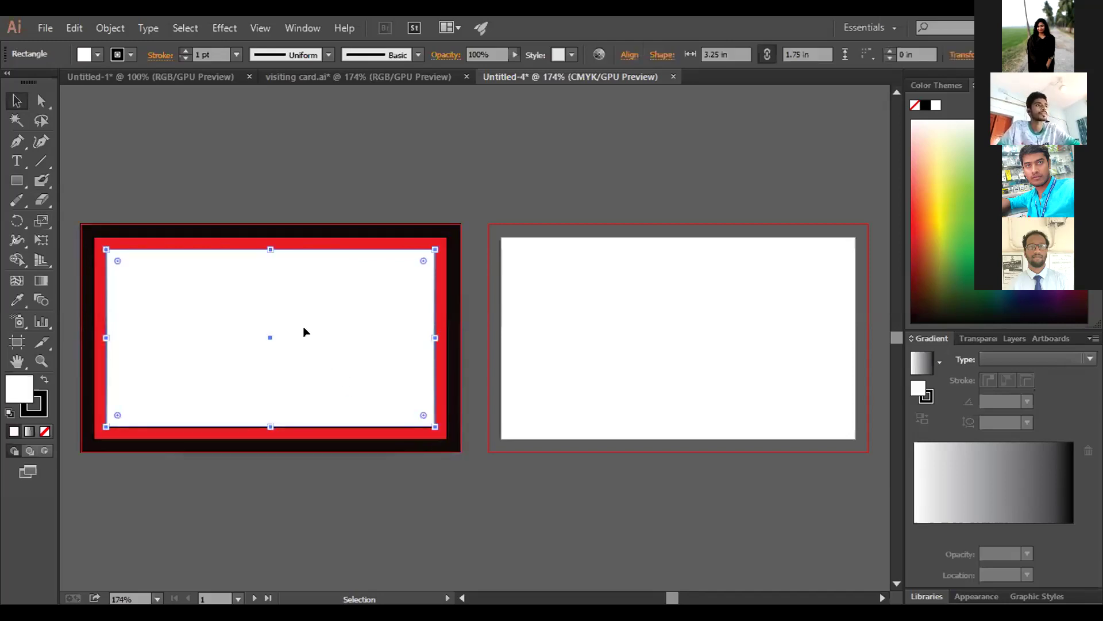
right_click(137, 252)
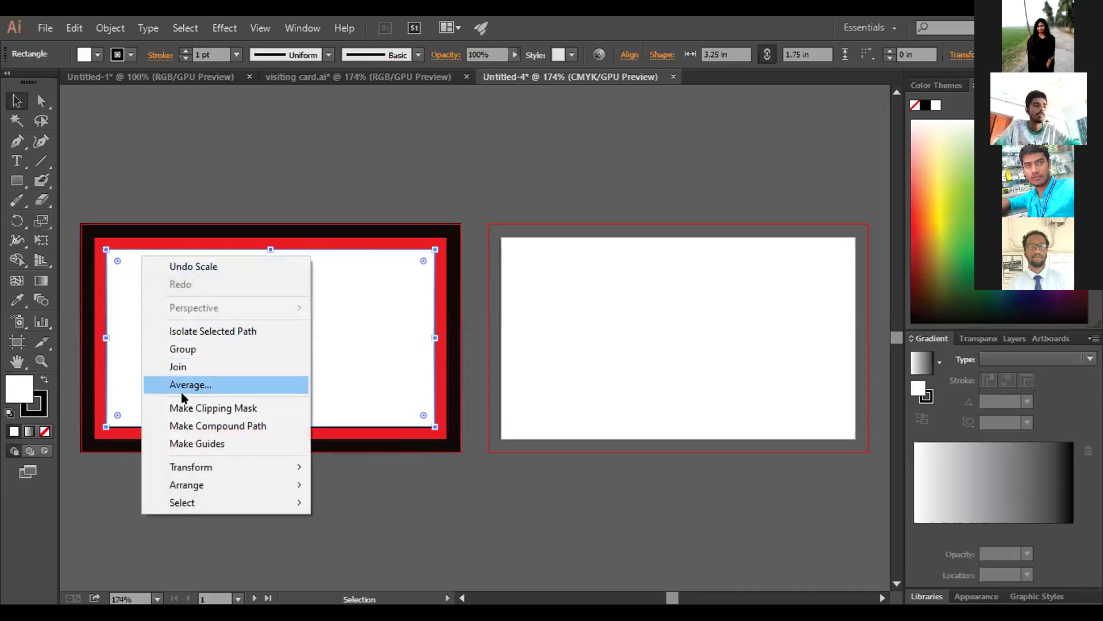
click(185, 441)
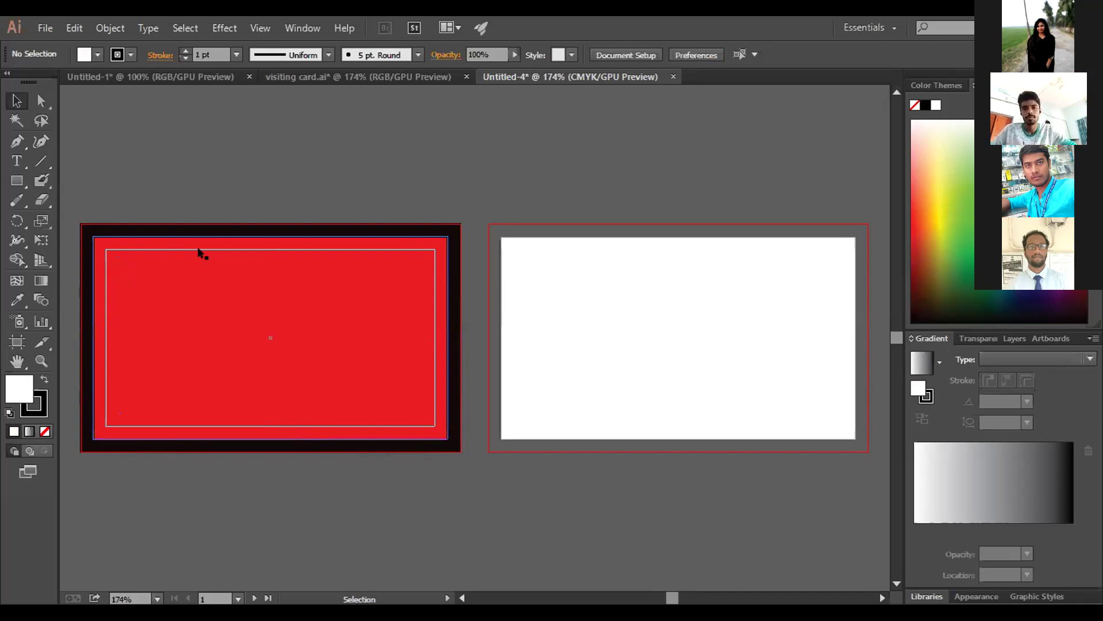
key(ctrl+z)
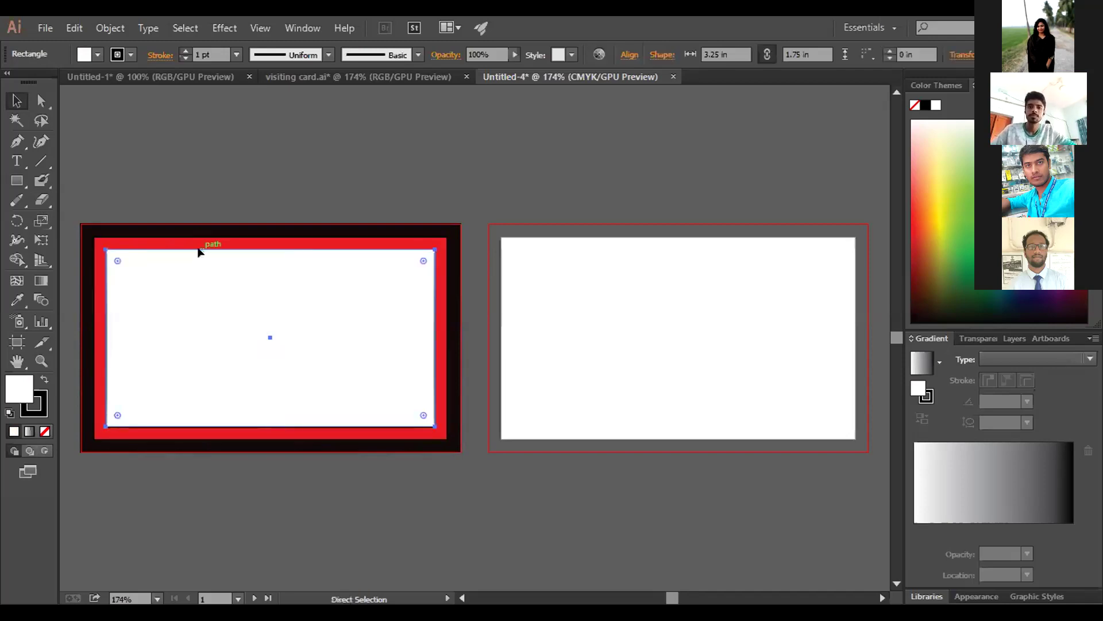
Convert the white 3.25 × 1.75 in rectangle on the first artboard into guides
right_click(200, 253)
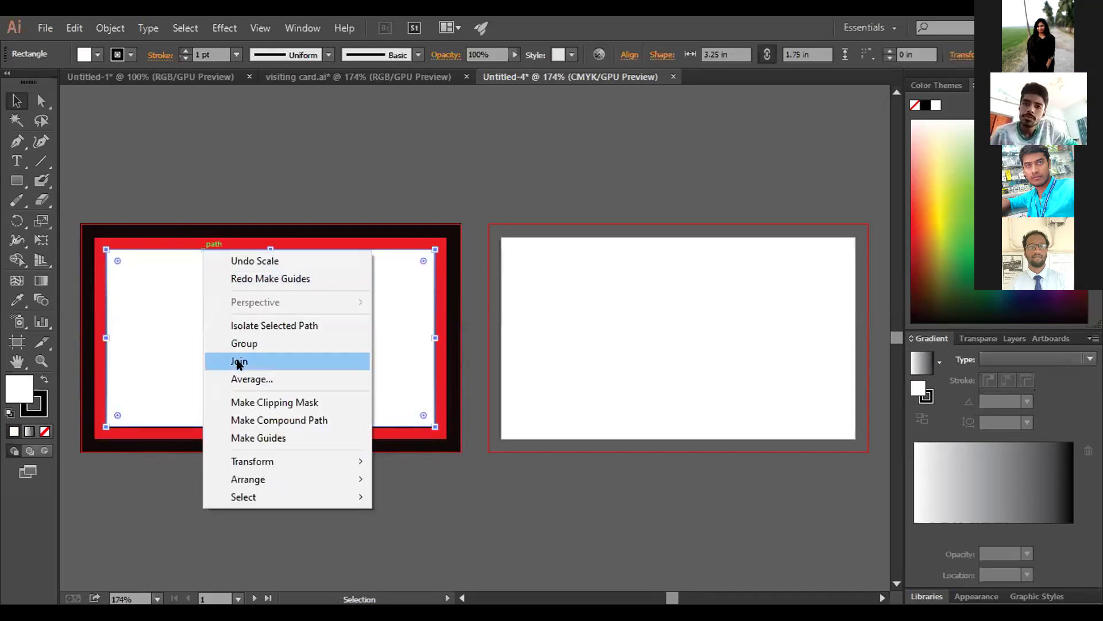
click(250, 437)
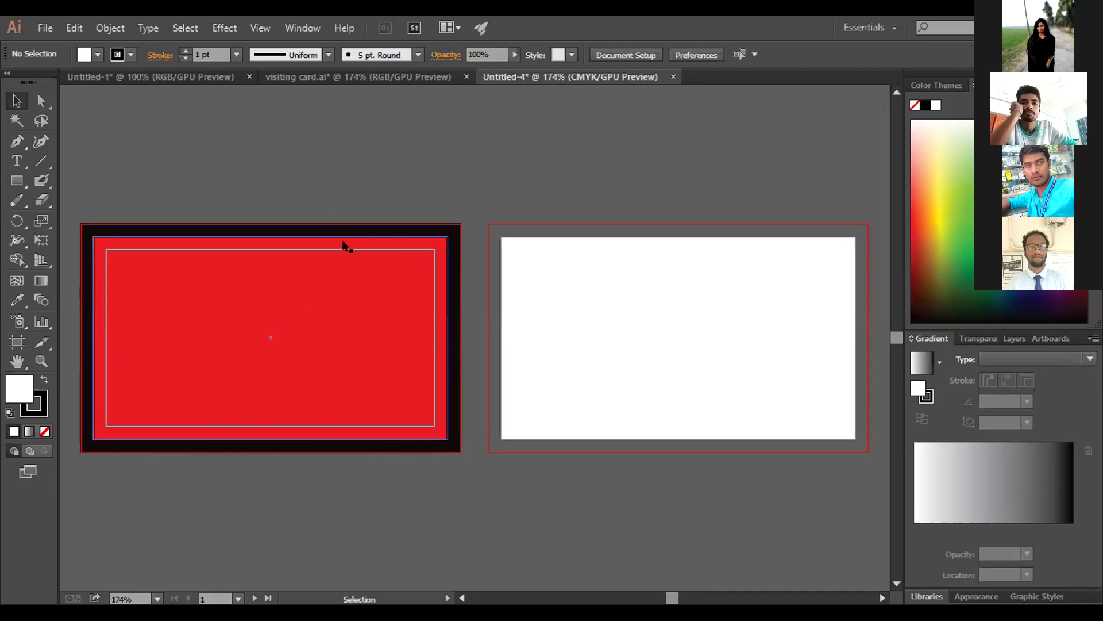
Copy the black and red rectangles from the first artboard onto the second, aligned with its bleed and edges
drag(201, 166, 648, 298)
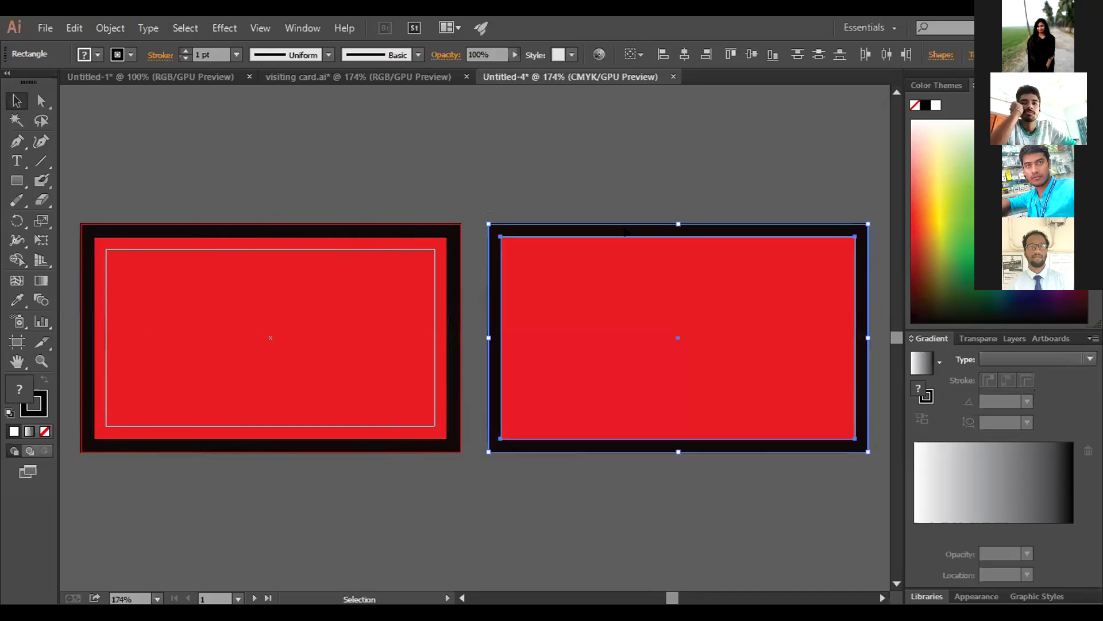
click(611, 150)
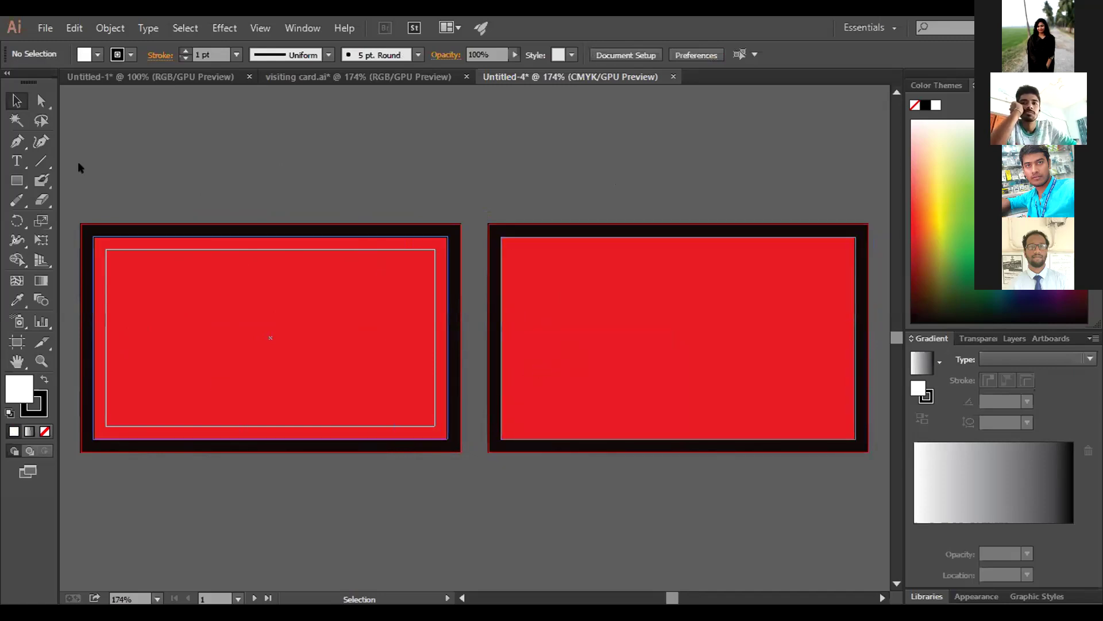
Create a rectangle 3.25 in wide and 1.75 in high on the second artboard
click(16, 180)
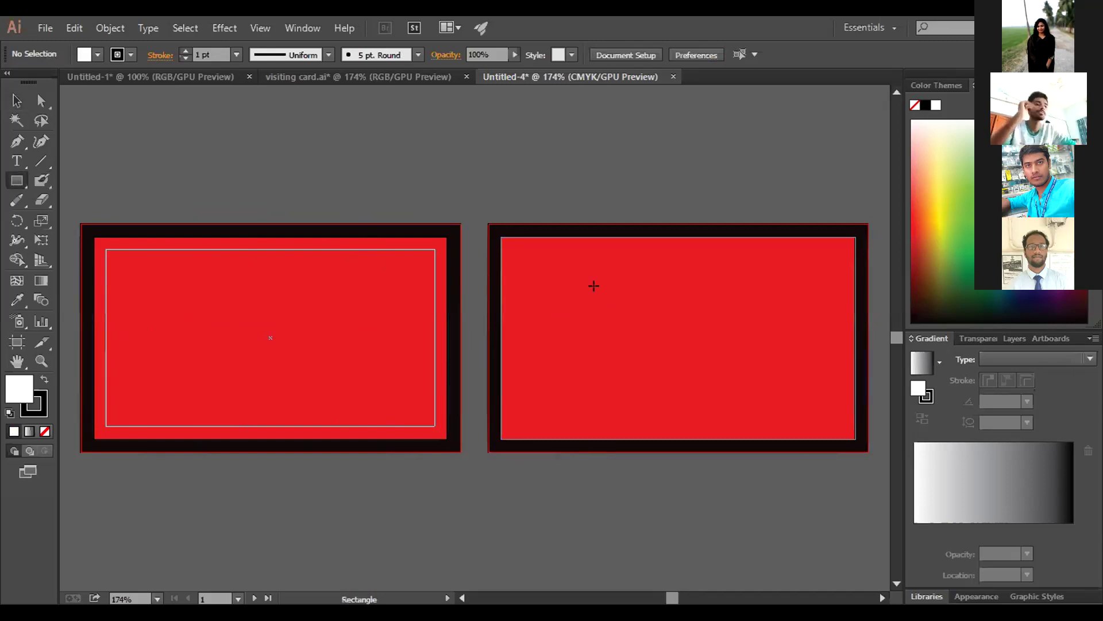
click(596, 289)
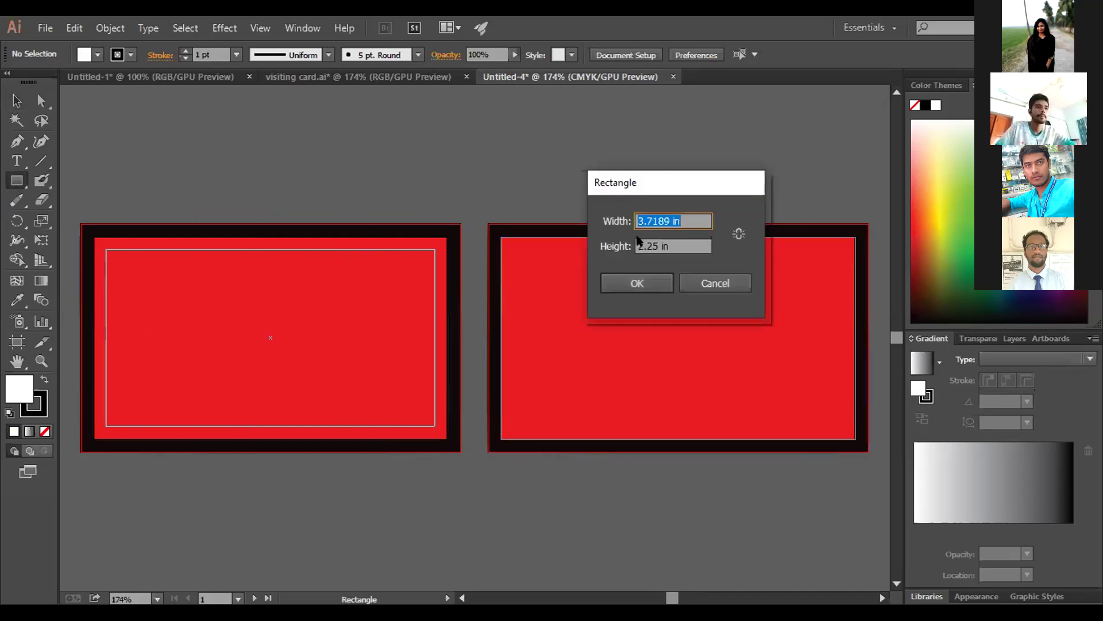
double_click(660, 221)
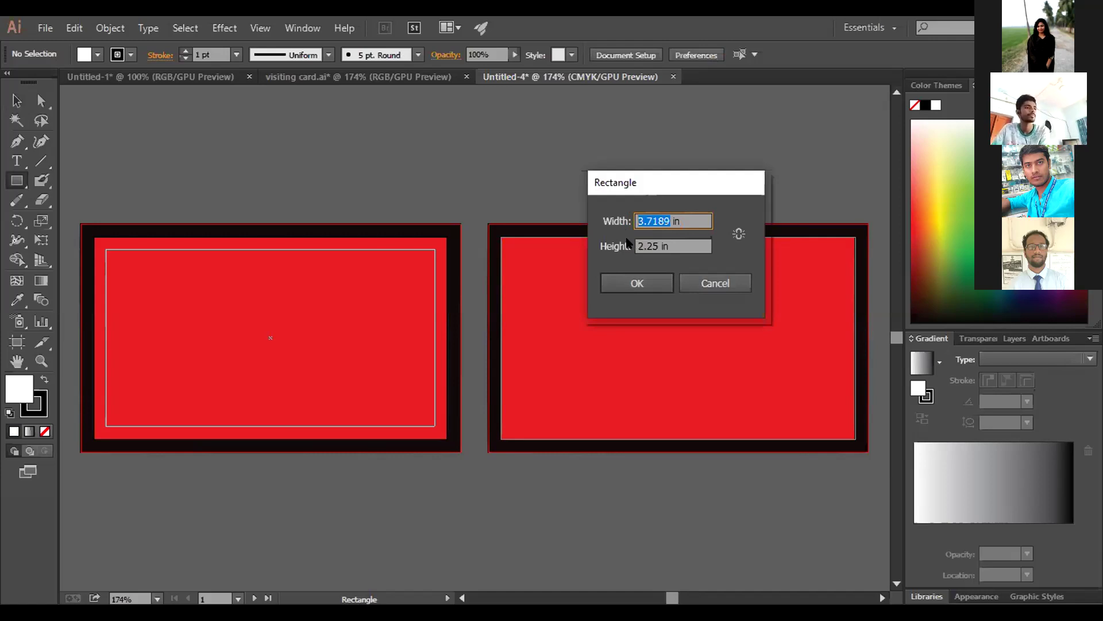
text(3.)
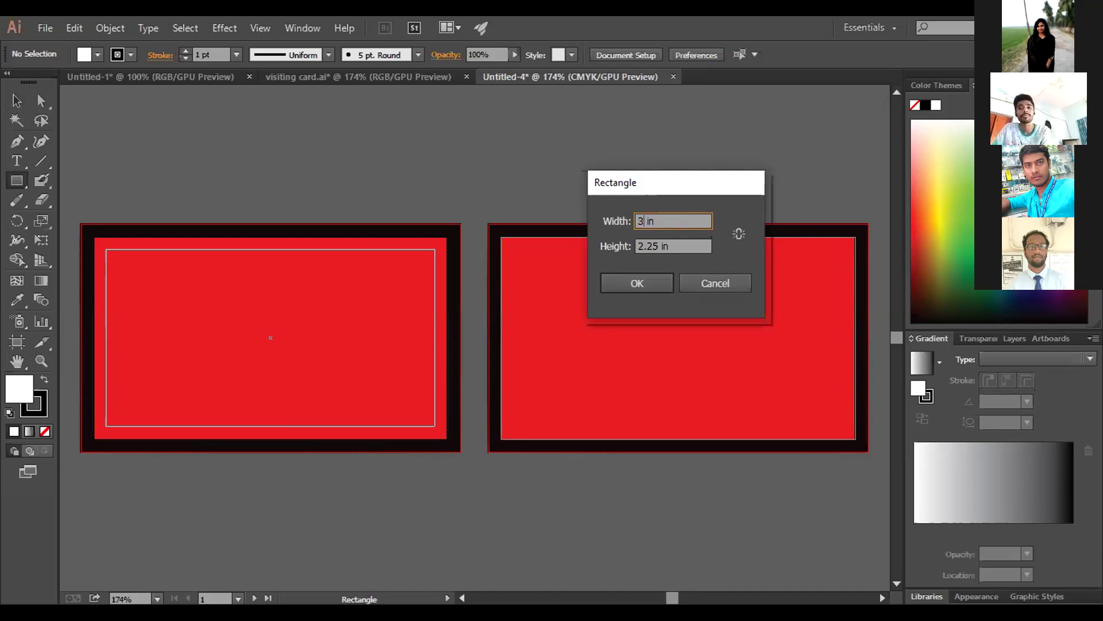
text(25)
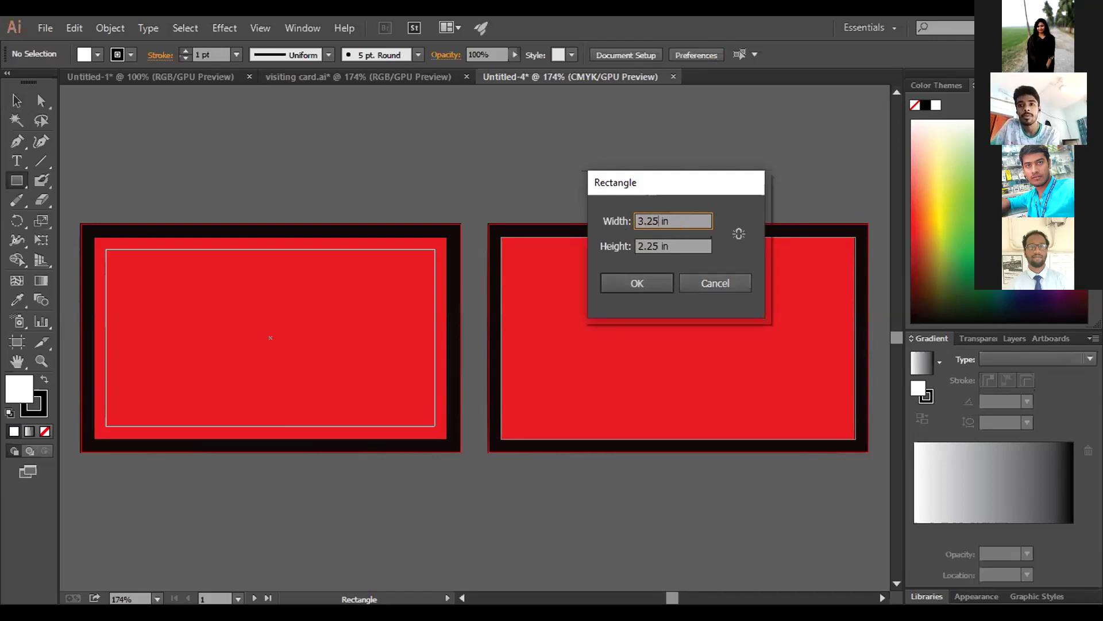
key(Tab)
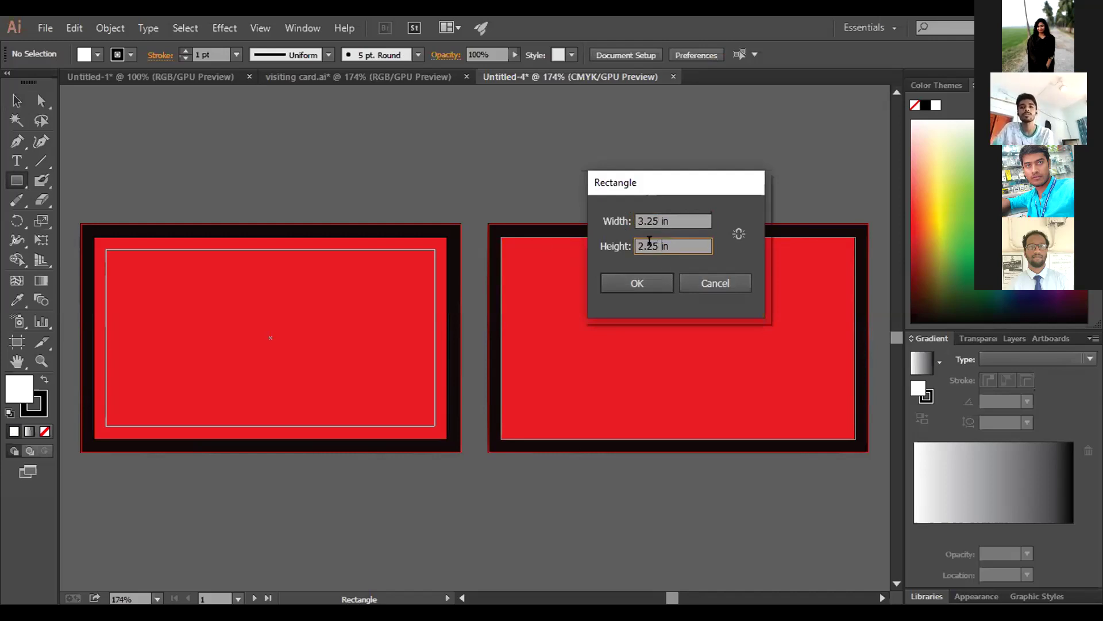
text(1.75)
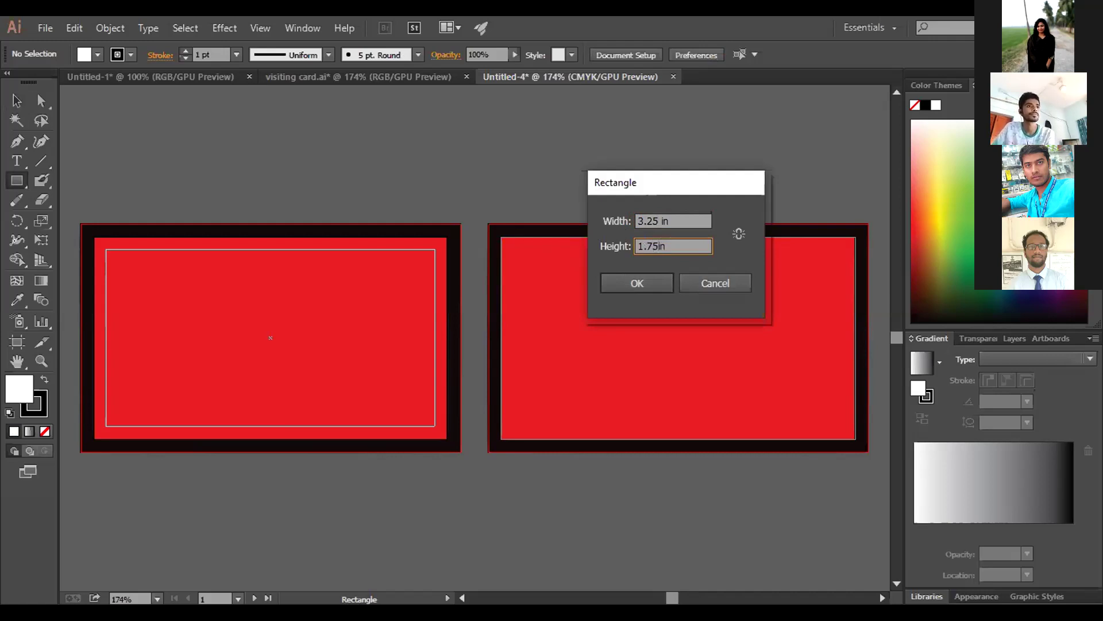
key(Return)
Center the white 3.25 × 1.75 in rectangle inside the red rectangle on the second artboard
click(16, 100)
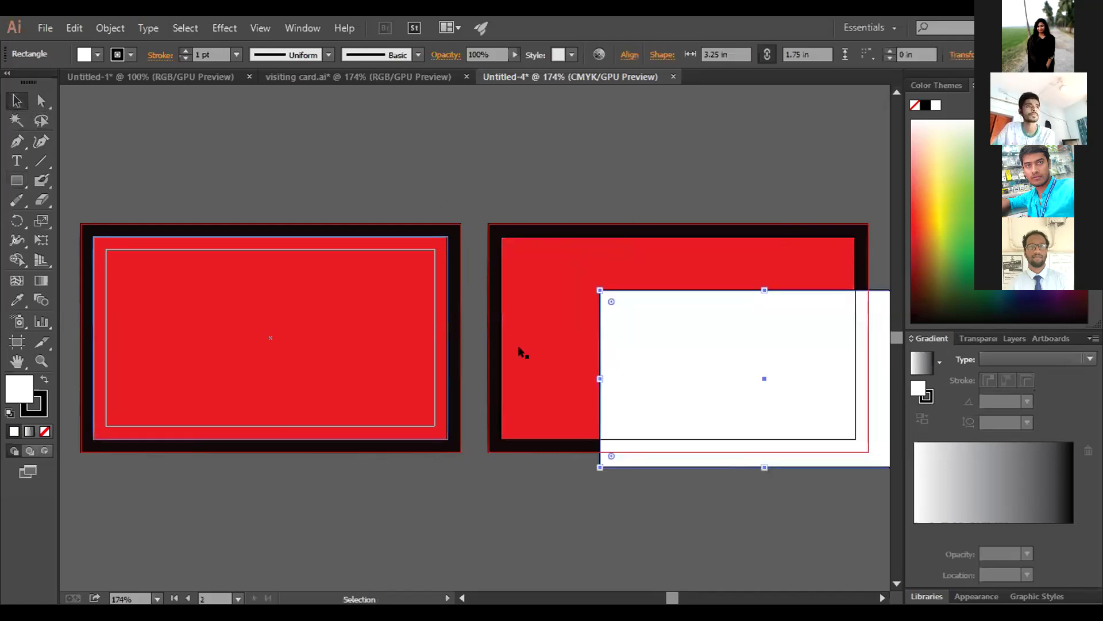
drag(680, 362, 616, 326)
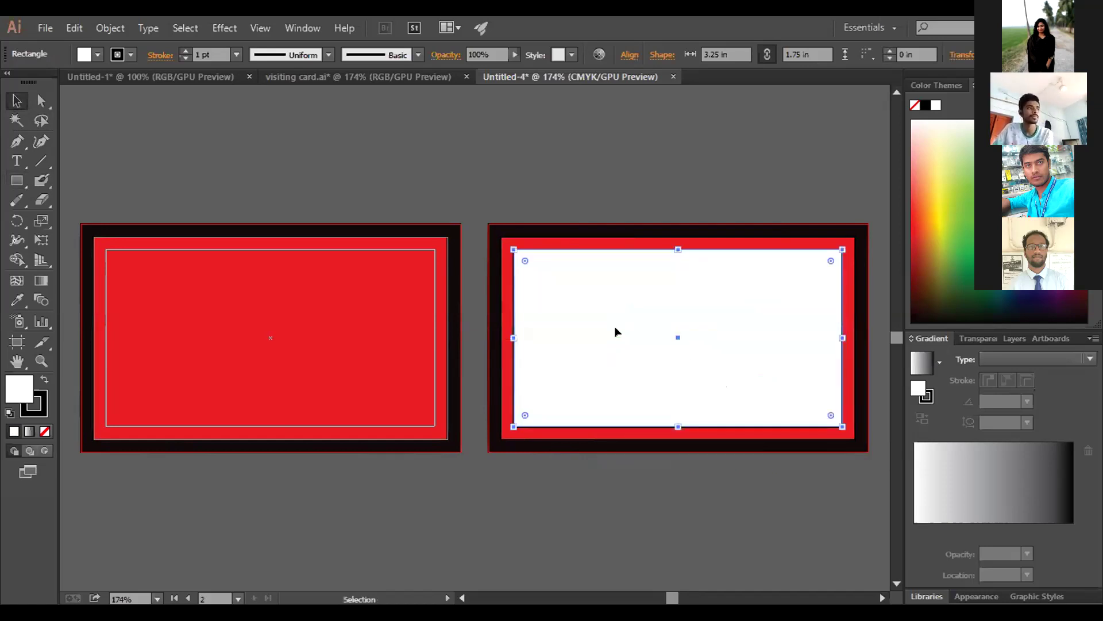
drag(595, 146, 625, 389)
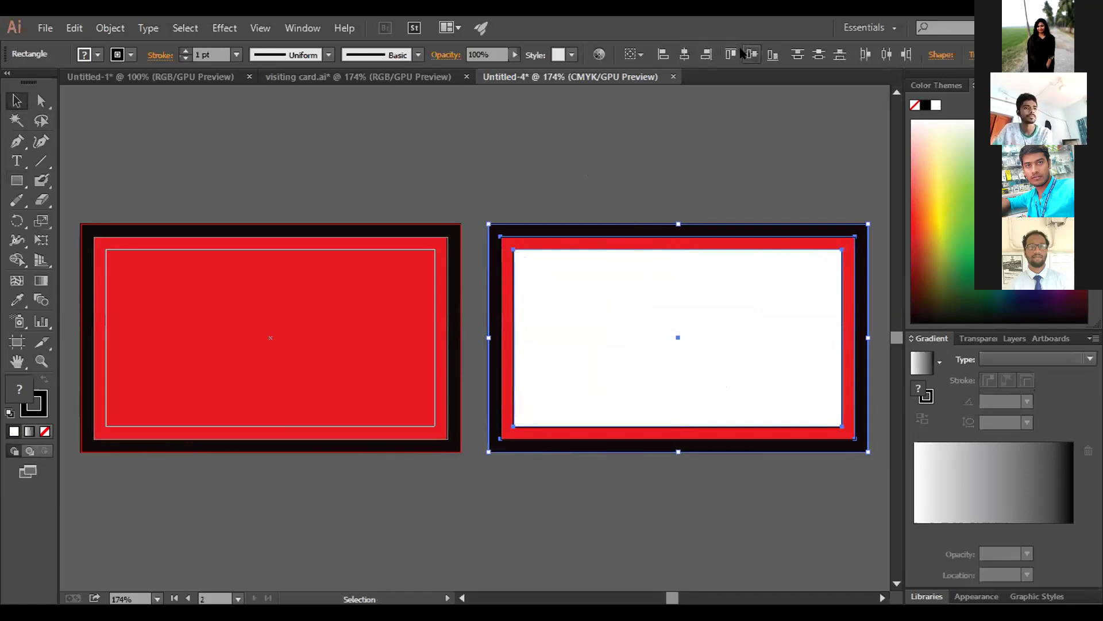
click(716, 166)
Convert the white rectangle on the second artboard into guides
click(648, 319)
right_click(650, 320)
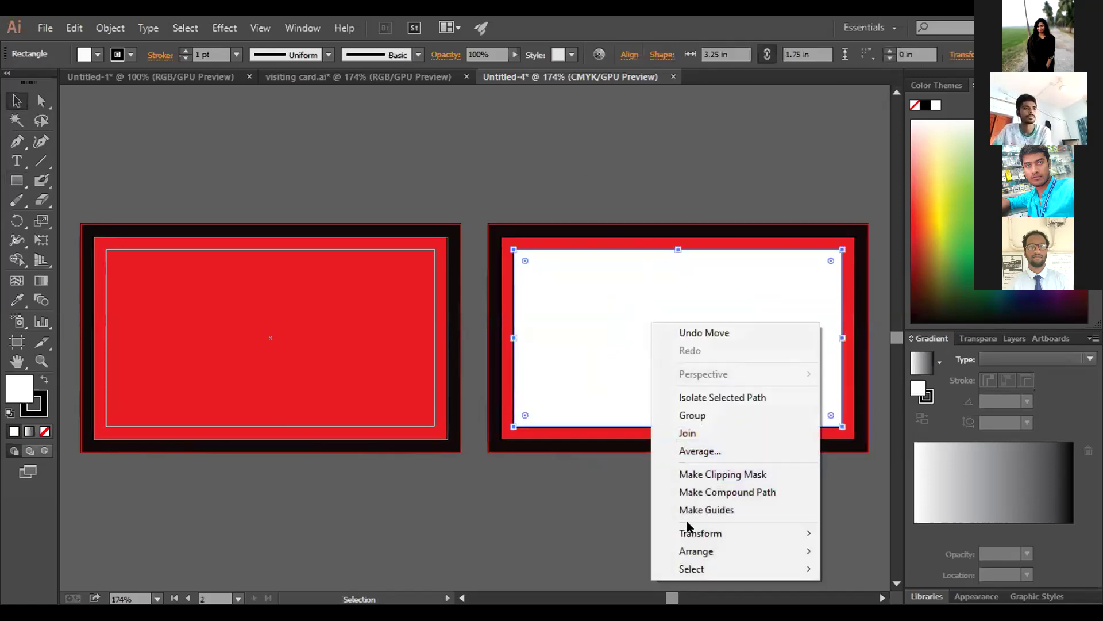
click(559, 525)
click(537, 333)
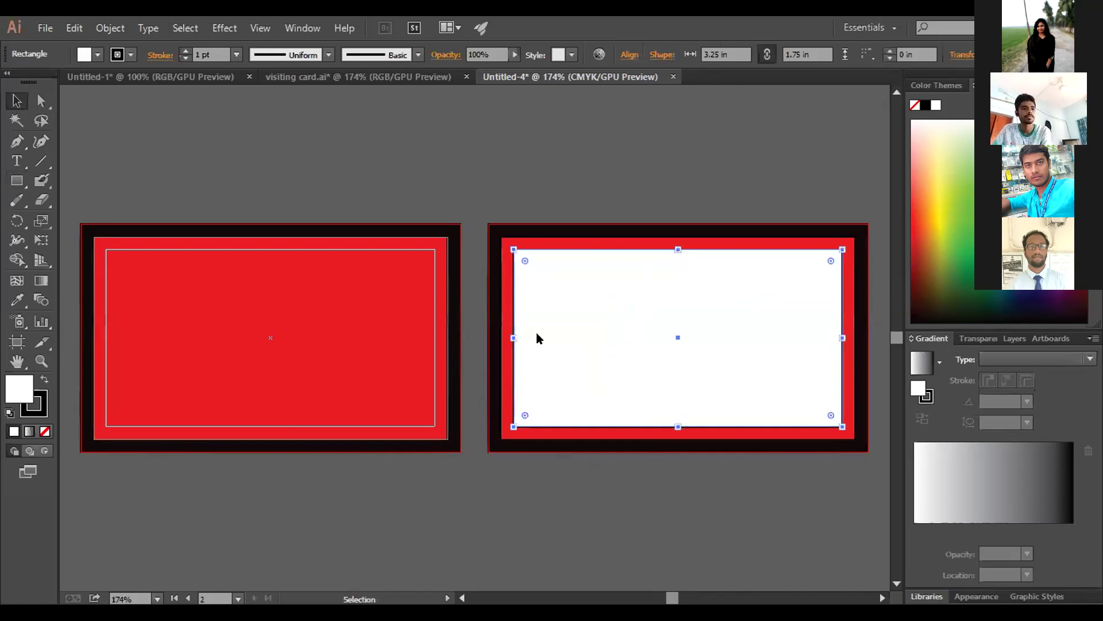
right_click(536, 334)
click(587, 526)
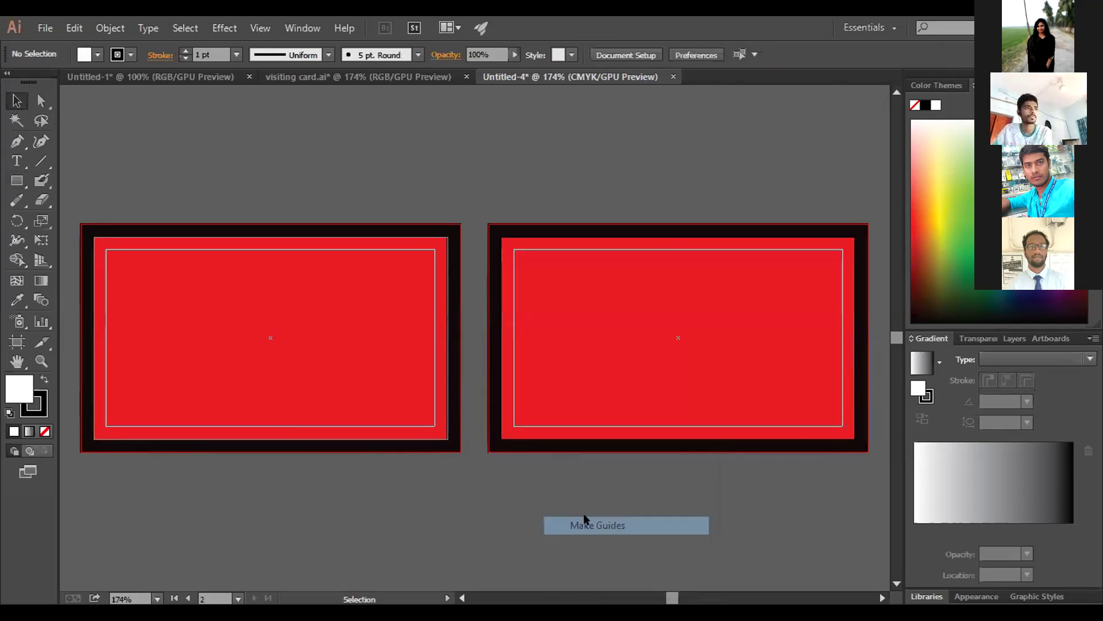
click(509, 249)
drag(538, 228, 461, 308)
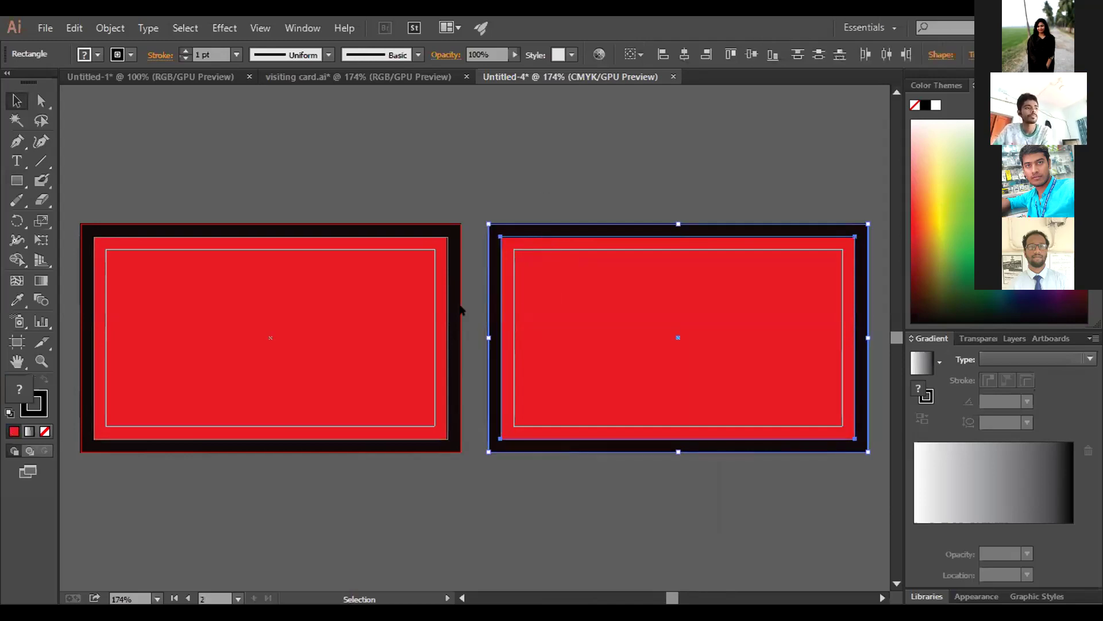
click(463, 335)
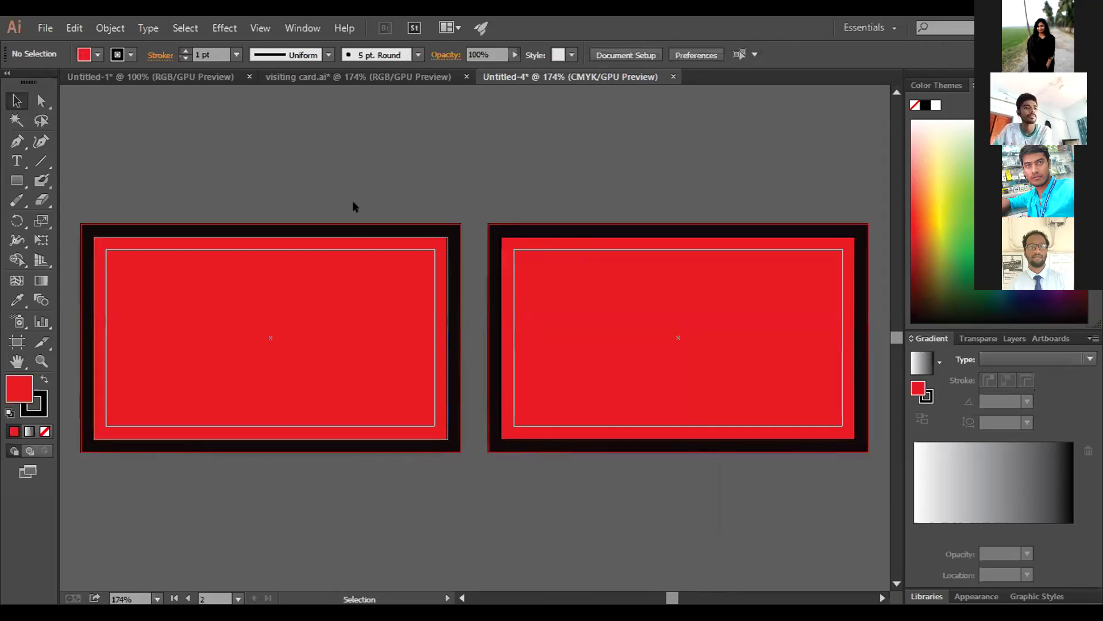
click(381, 260)
click(259, 161)
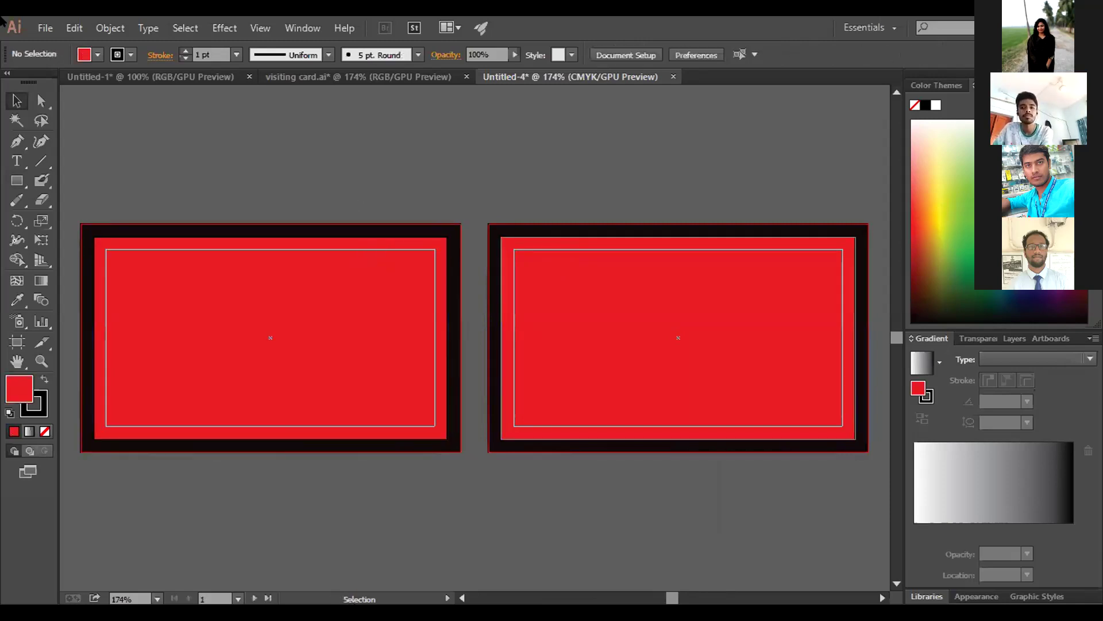
Place the visiting_card_6837632 image from the Desktop into the business card document
click(51, 27)
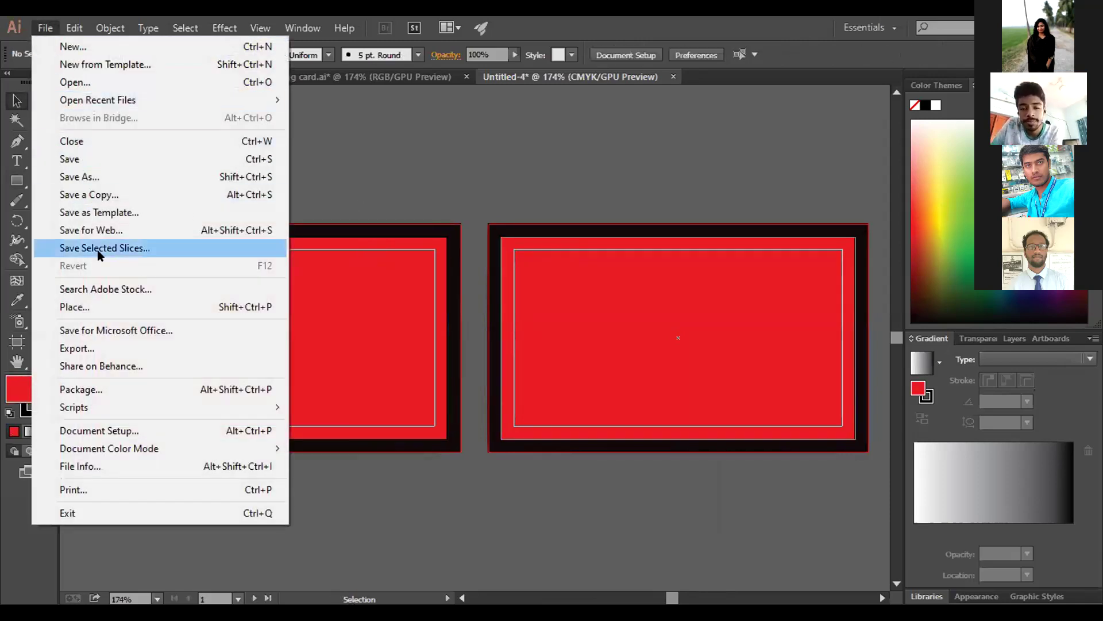
click(83, 309)
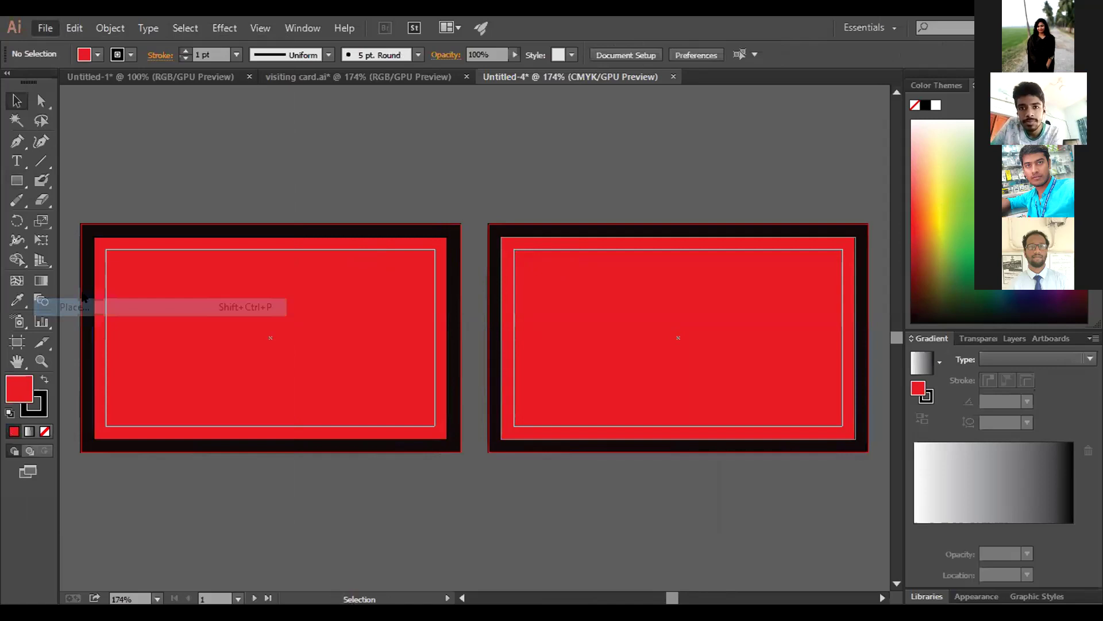
scroll(588, 328, down, 5)
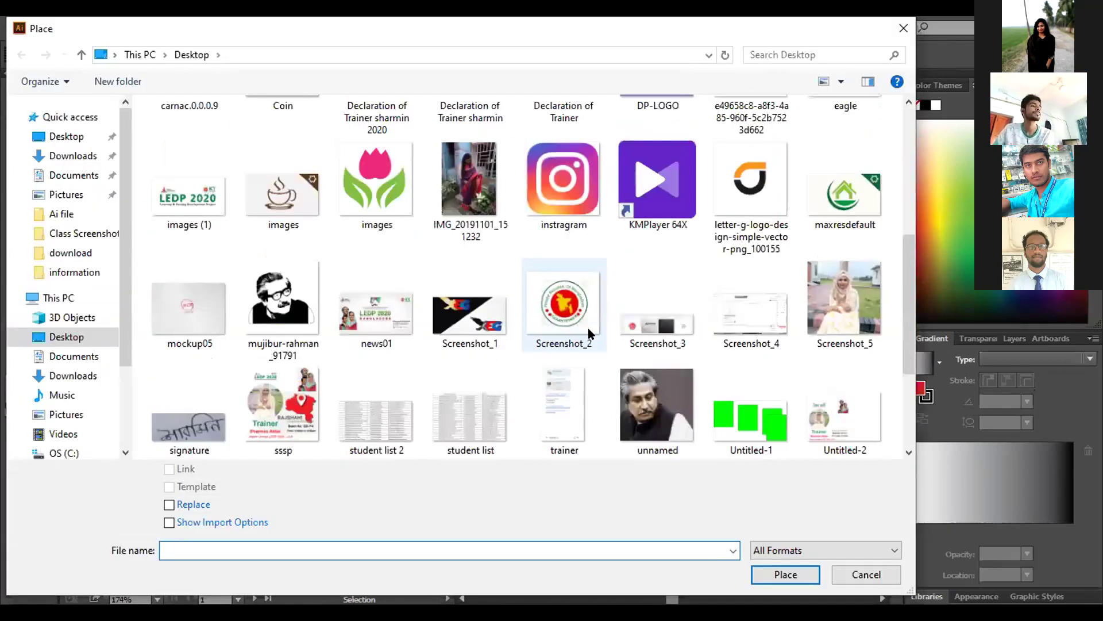
scroll(587, 331, down, 2)
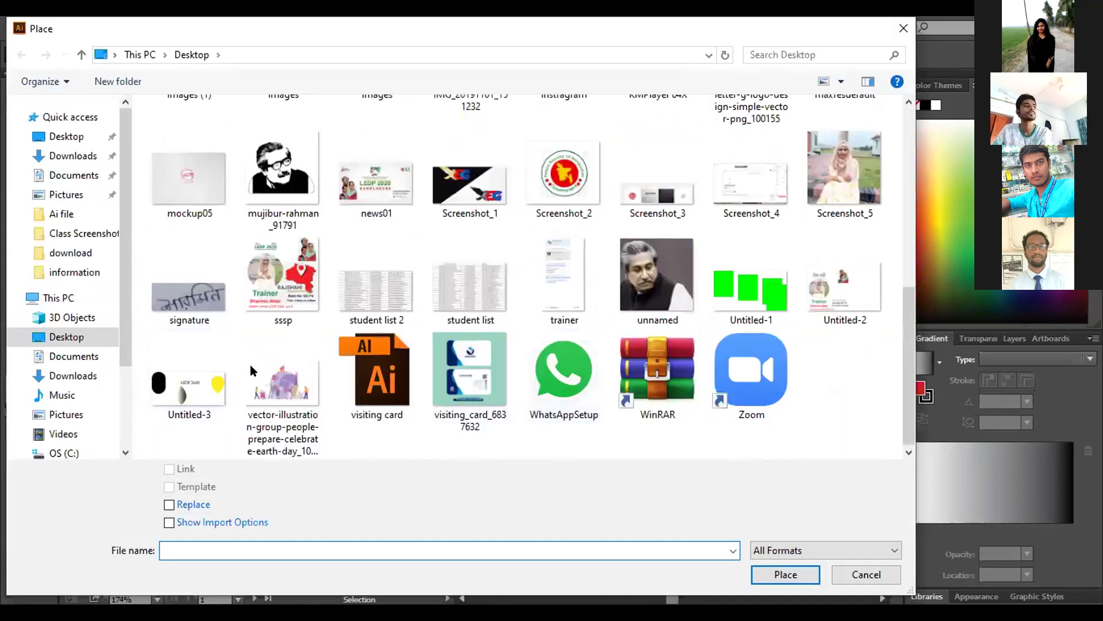
click(469, 371)
click(796, 572)
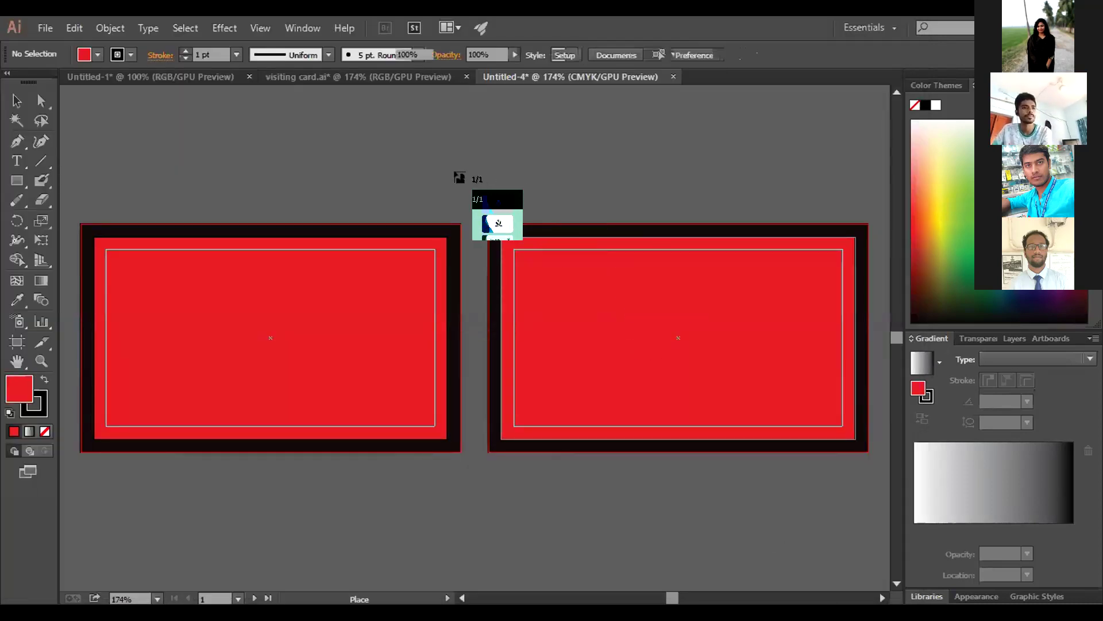
click(457, 172)
Scale the placed business card image down to about 3.45 in wide and position it over the second artboard
drag(650, 357, 239, 317)
drag(637, 258, 492, 296)
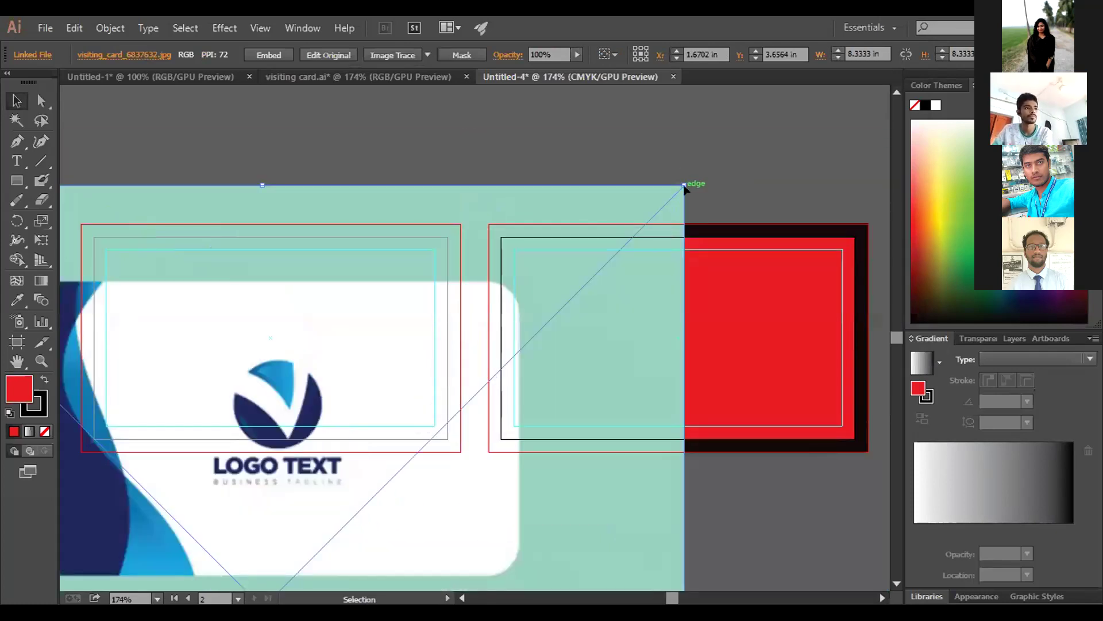
drag(680, 182, 437, 432)
drag(349, 436, 793, 163)
click(453, 202)
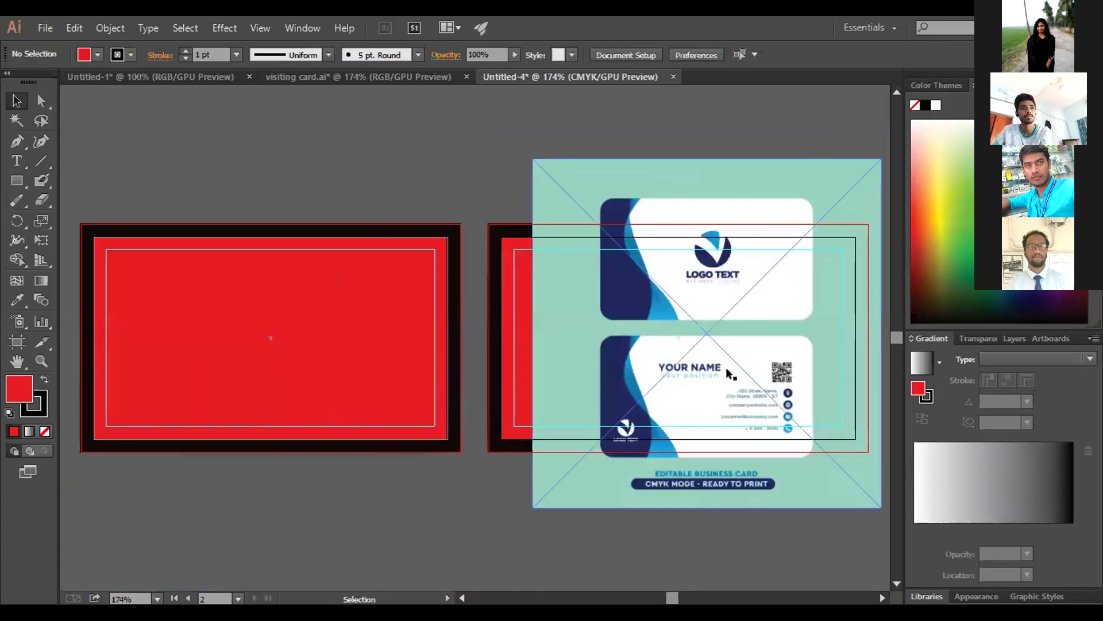
Embed the business card image in the document and align its lower edge near the second artboard's bottom edge
click(678, 261)
click(273, 54)
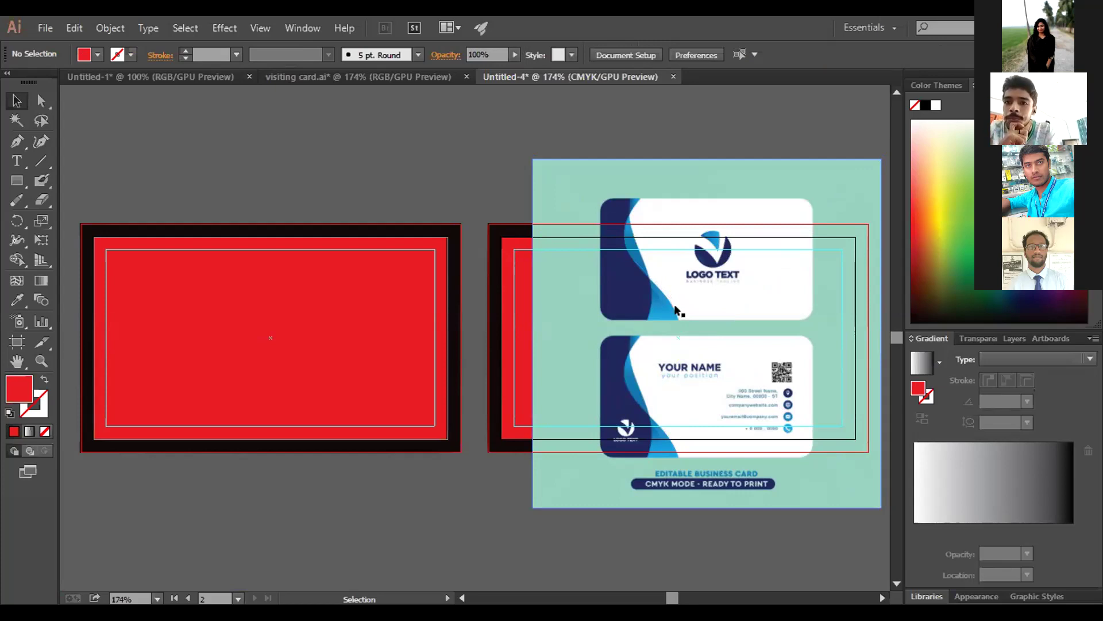
drag(674, 378, 628, 320)
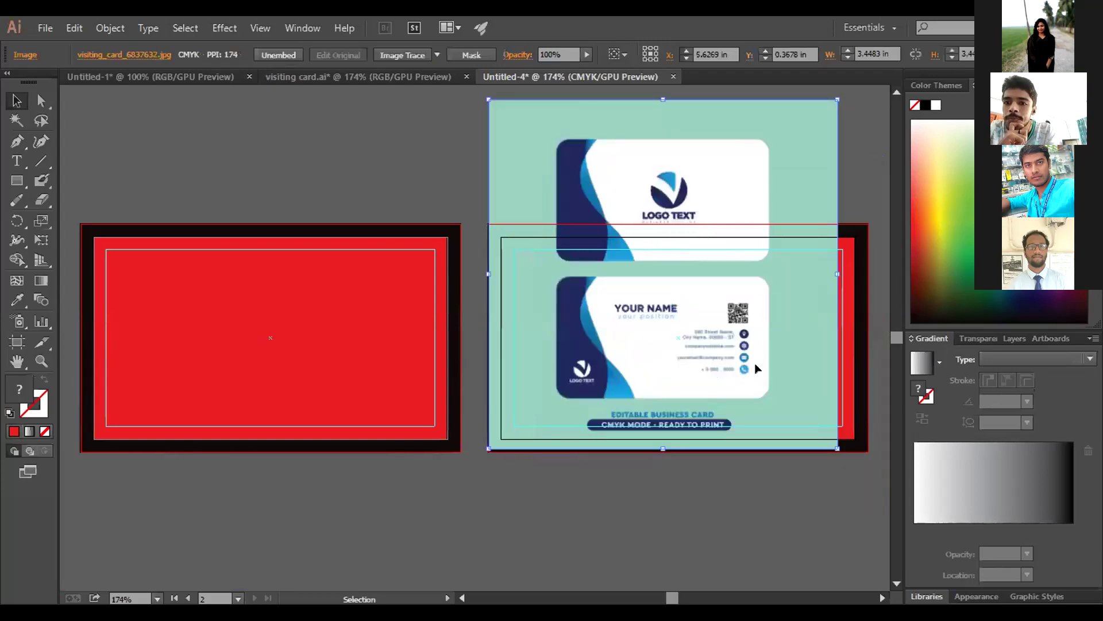
Move the embedded business card image across the gap so its card designs lie over the first artboard
key(ctrl)
key(ctrl+plus)
key(ctrl+plus)
drag(725, 382, 399, 416)
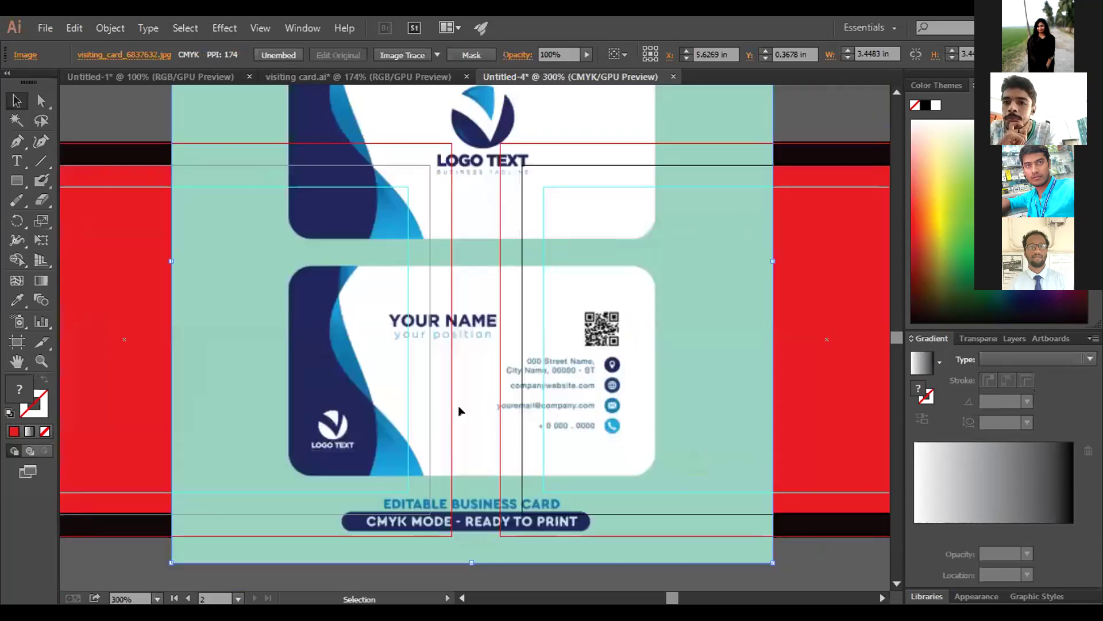
click(810, 566)
drag(646, 440, 417, 440)
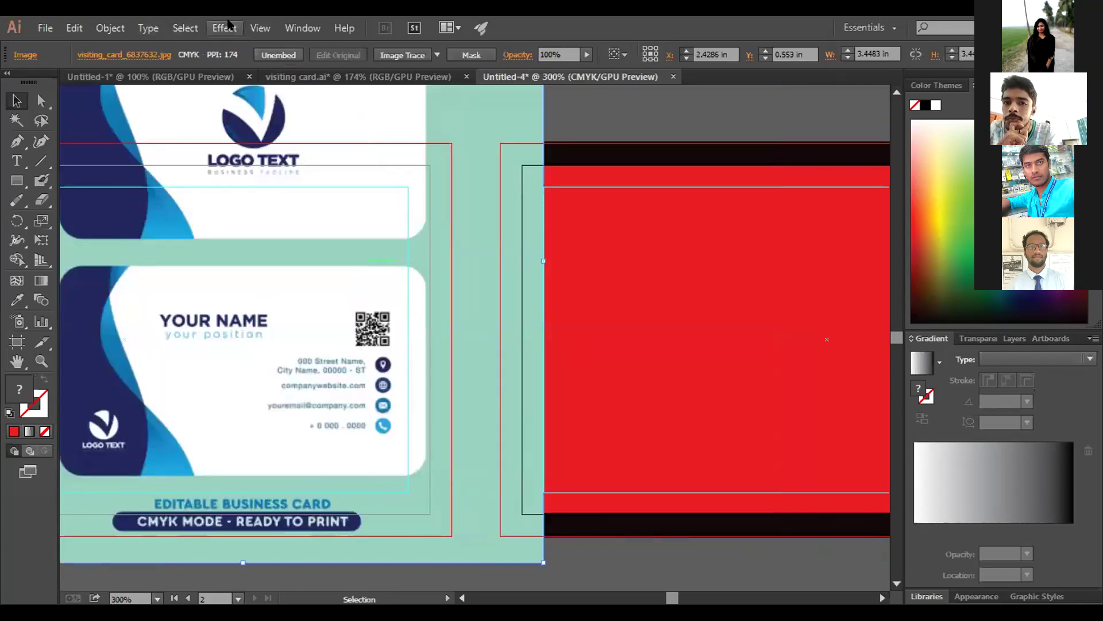
Open the Mobile symbol library and enlarge it to show more of its icons
click(303, 27)
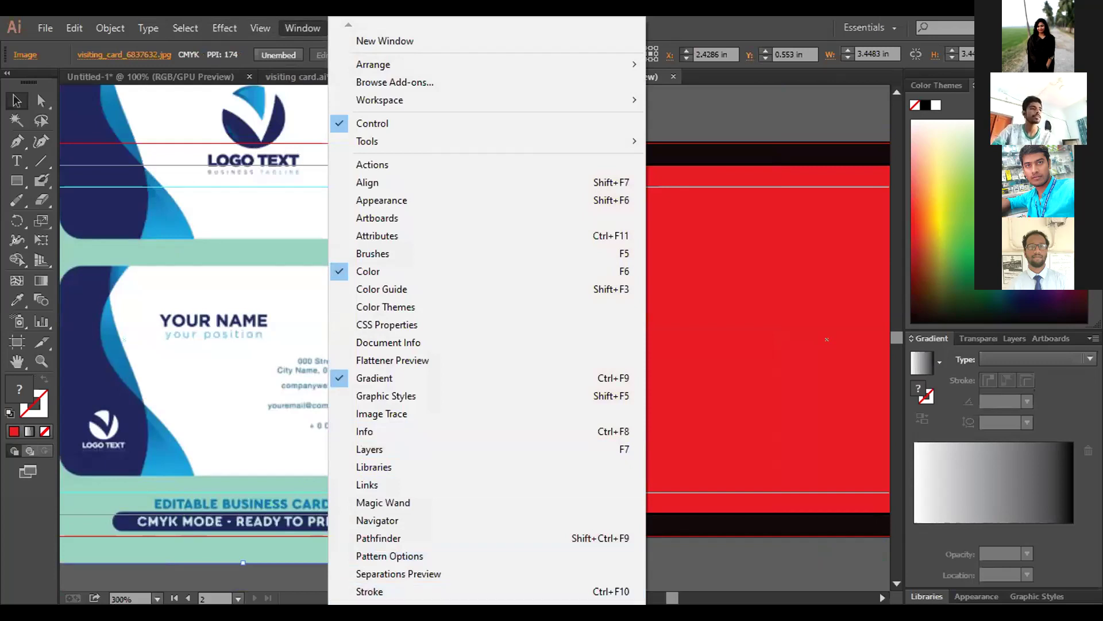
scroll(486, 316, down, 4)
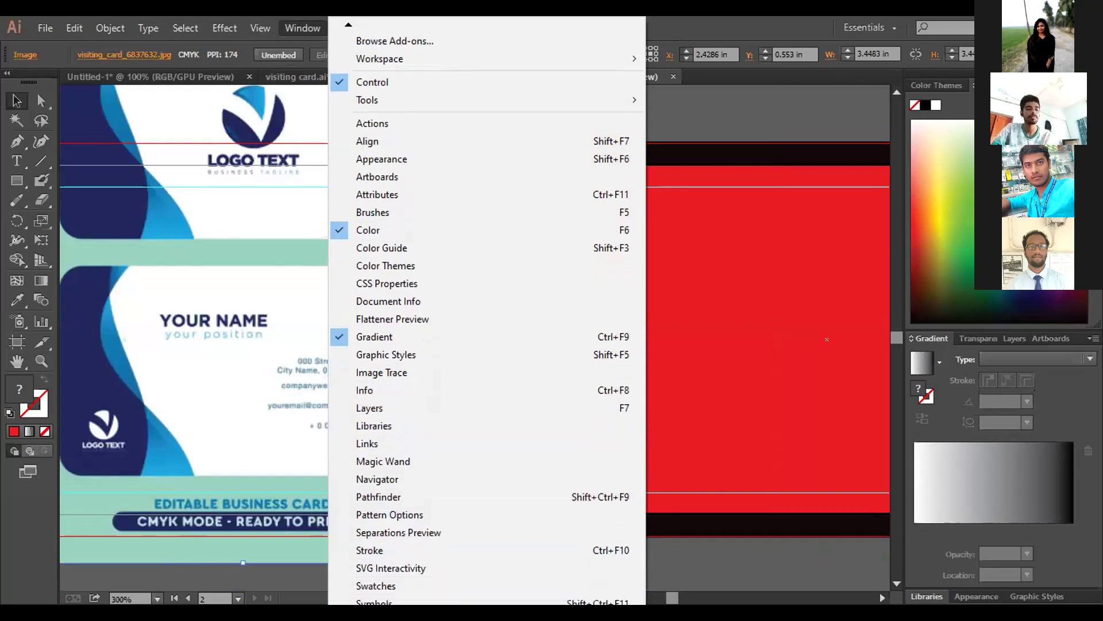
scroll(391, 598, down, 7)
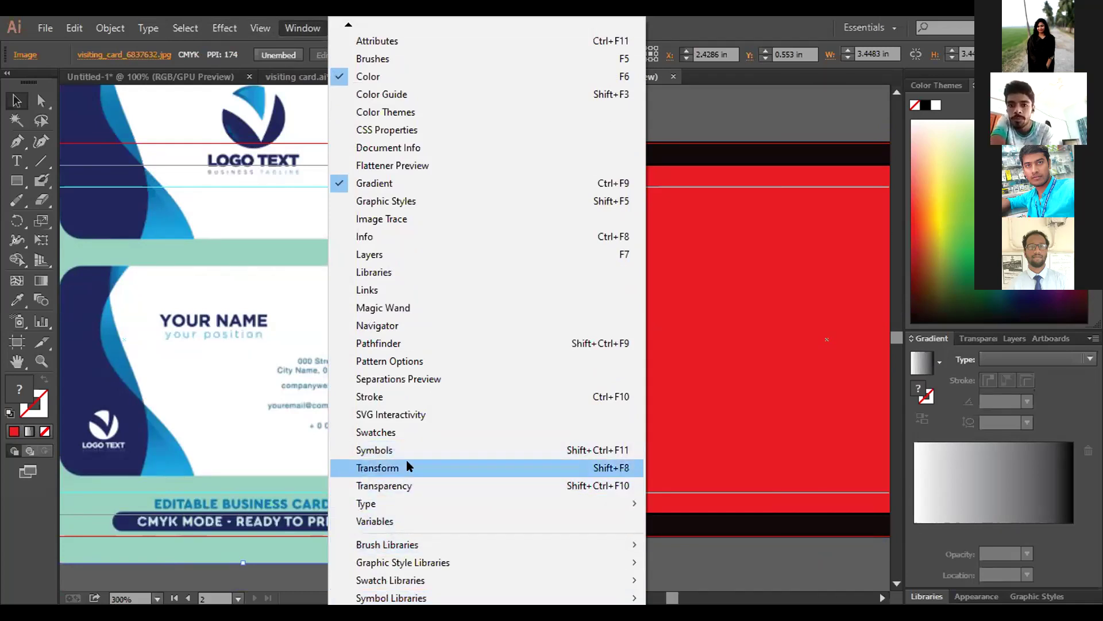
mouse_move(583, 595)
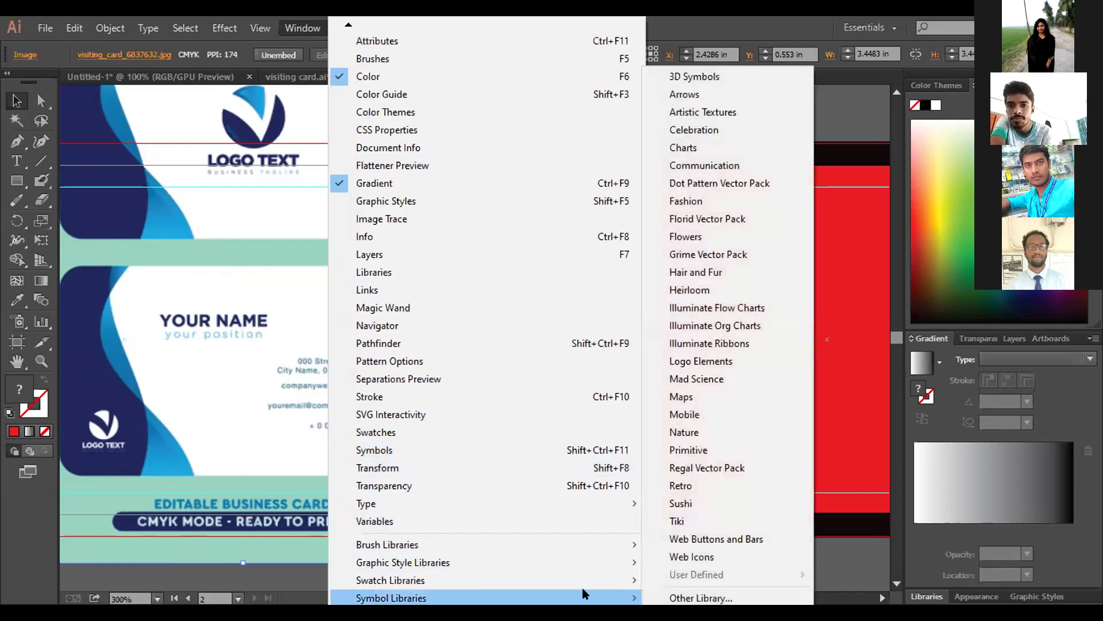
click(712, 413)
drag(561, 274, 642, 246)
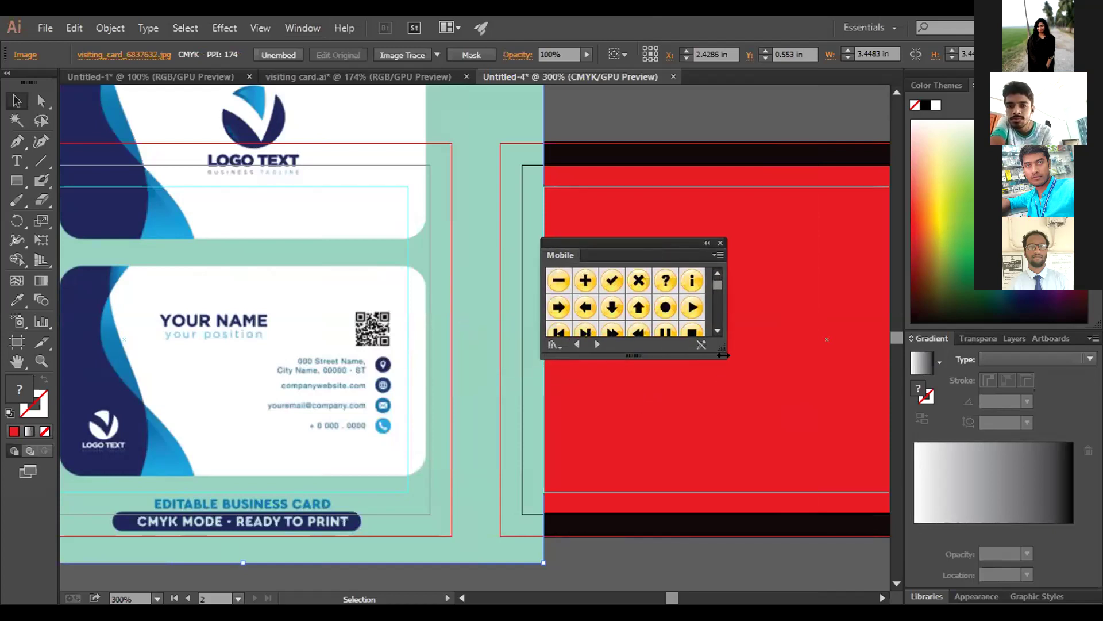
drag(722, 356, 874, 459)
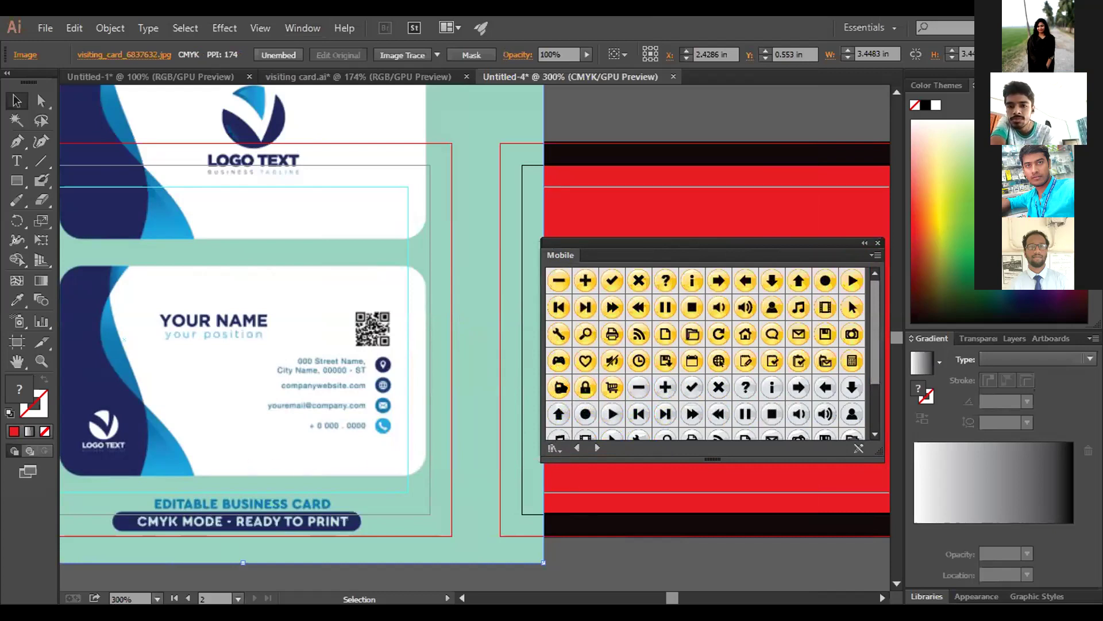
Place the Phone - Orange and Email - Orange symbols side by side at the second artboard's lower edge
click(556, 388)
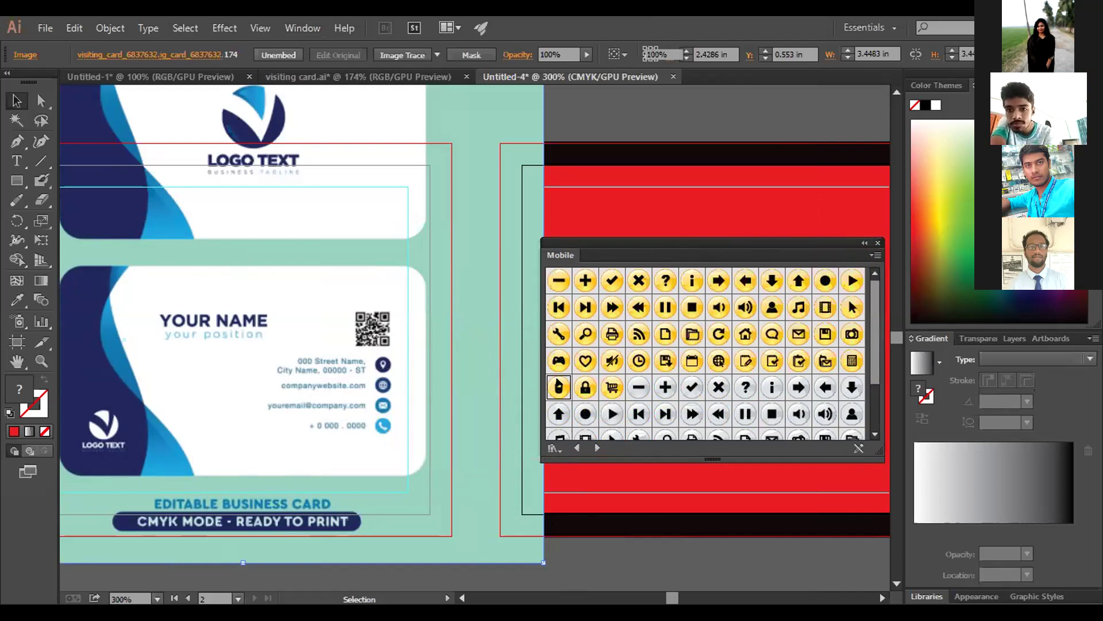
drag(558, 386, 620, 521)
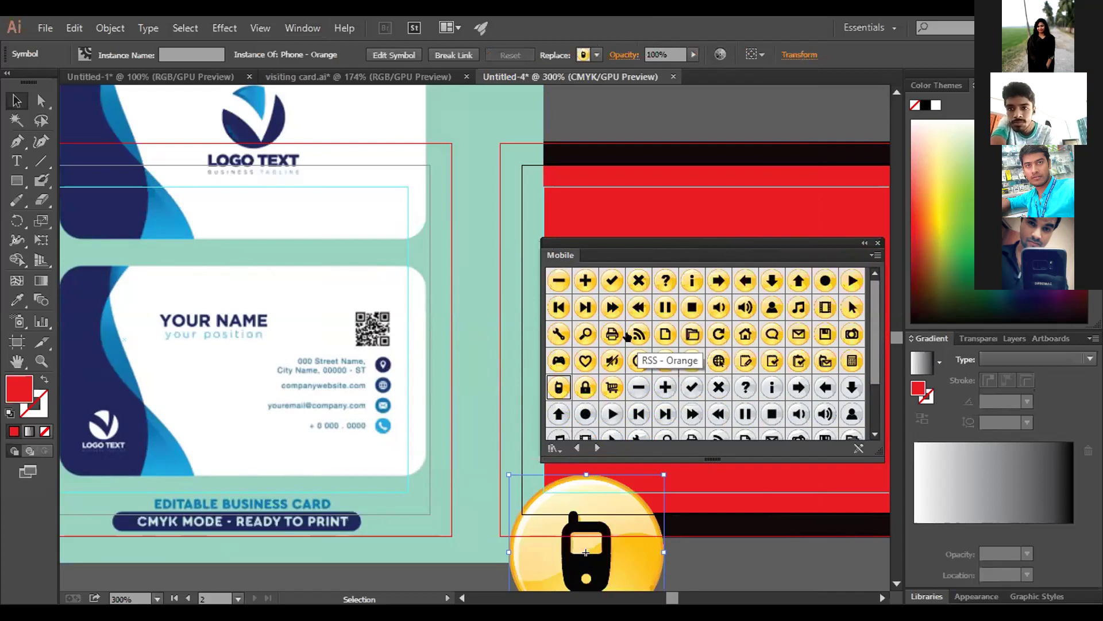
click(797, 334)
drag(796, 334, 757, 550)
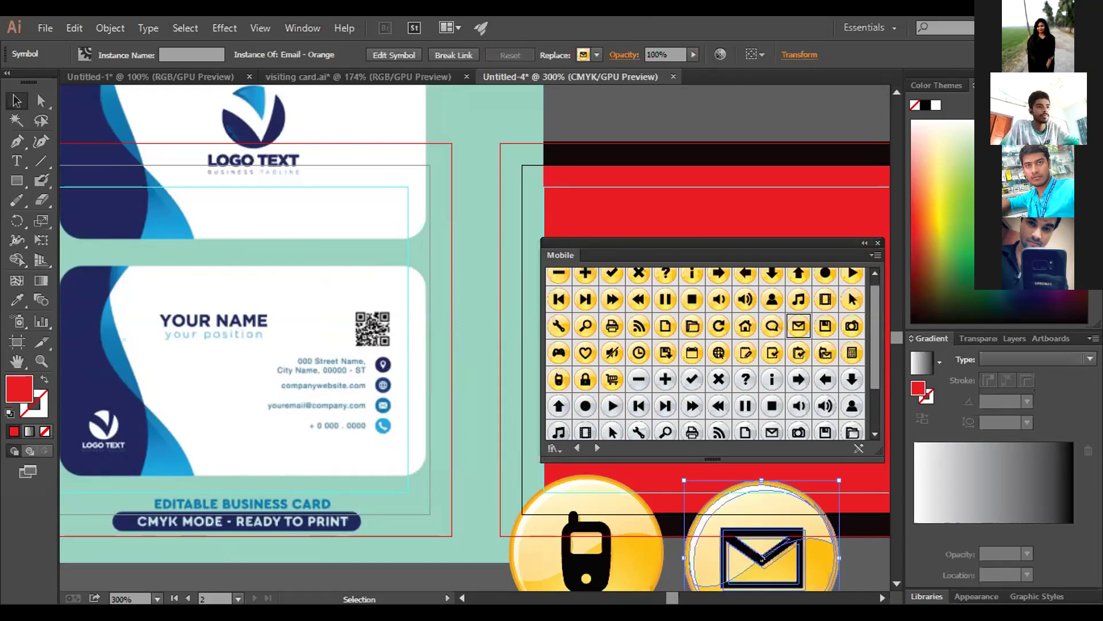
drag(762, 559, 761, 558)
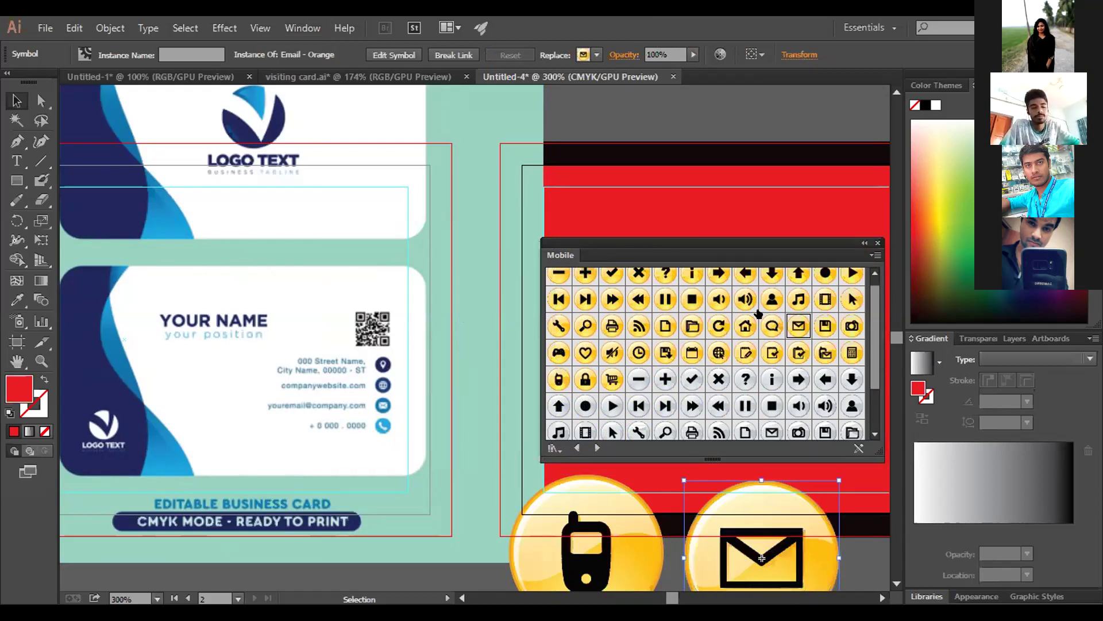
Place the Home - Grey symbol next to the email symbol and close the Mobile symbol library
scroll(773, 385, down, 2)
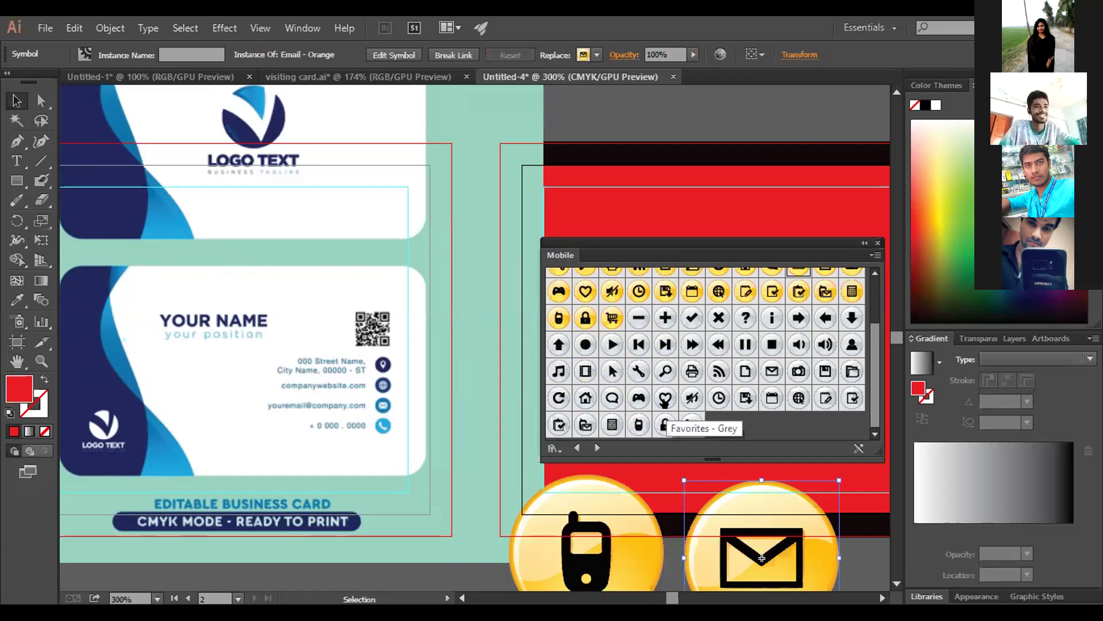
click(582, 399)
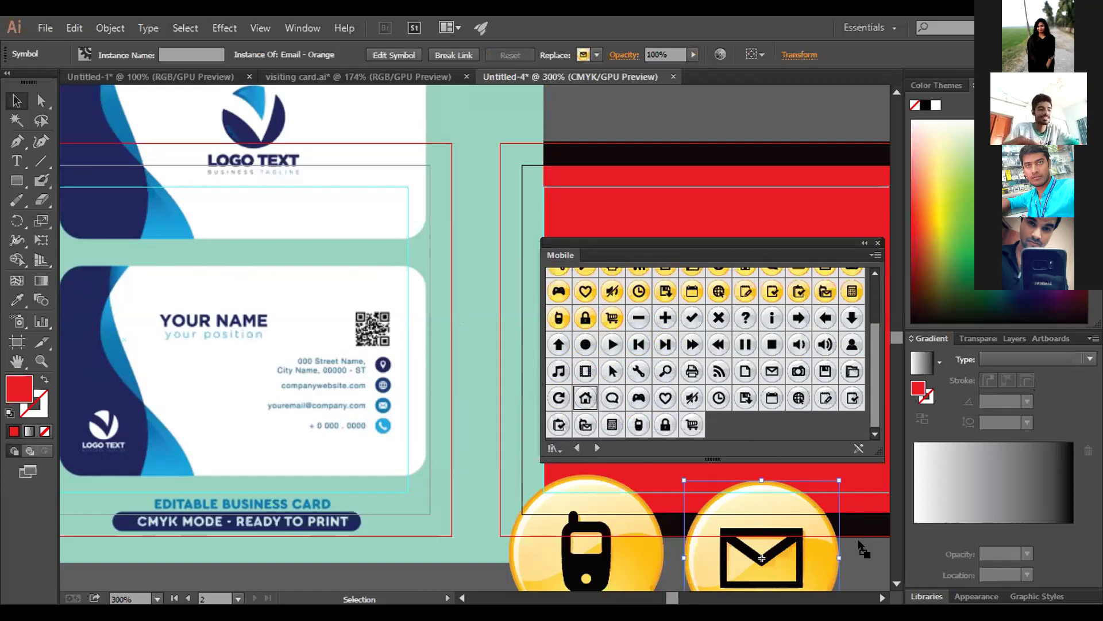
drag(860, 545, 863, 546)
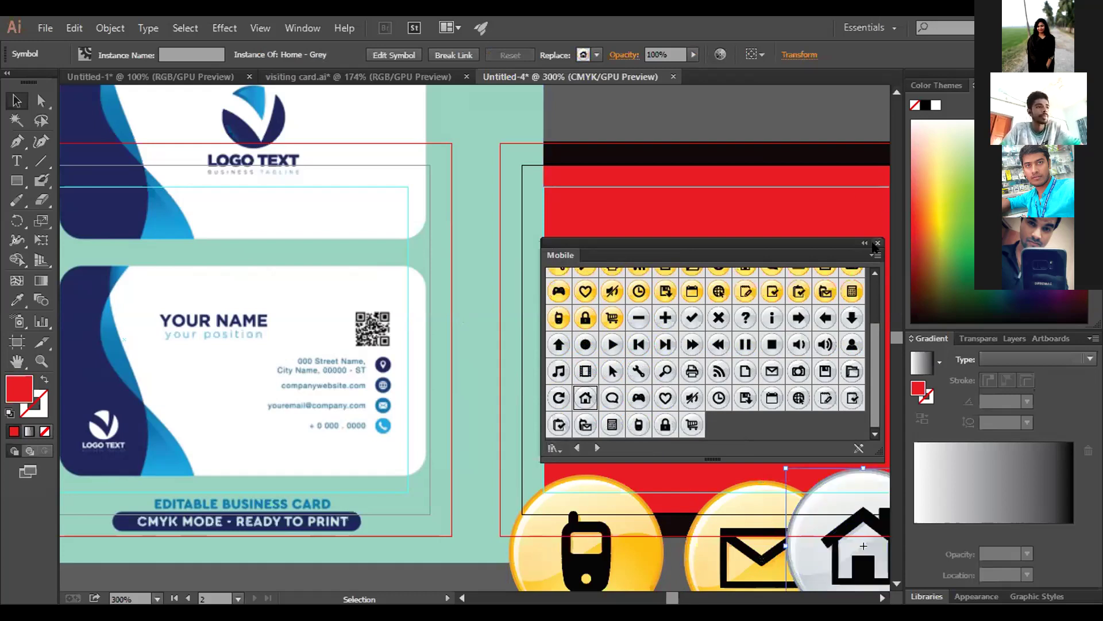
click(876, 243)
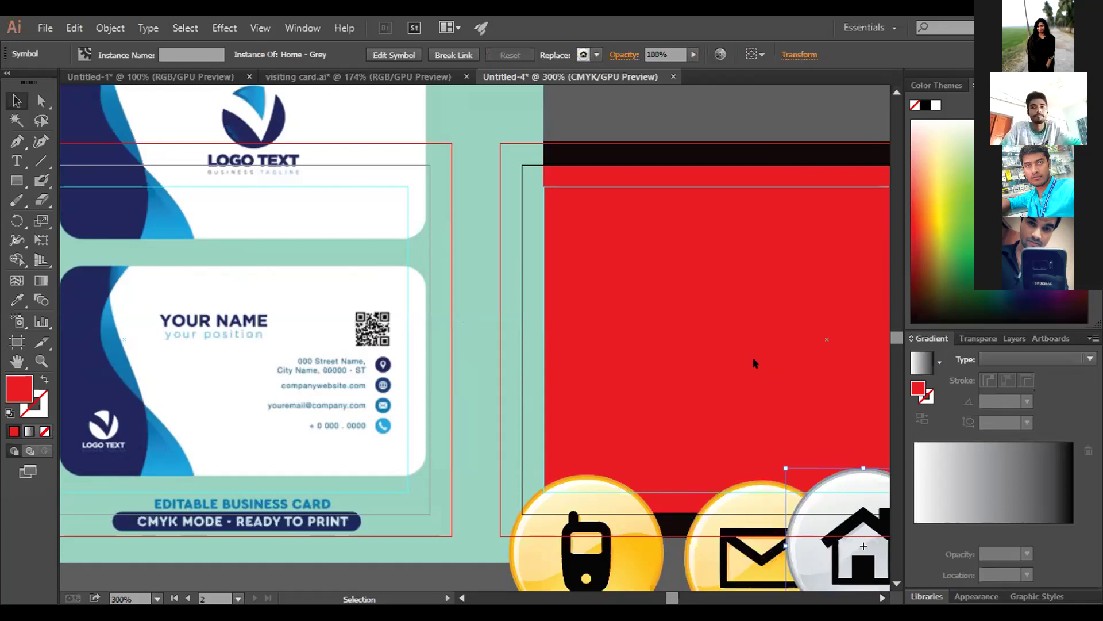
Move the business card reference image off the first artboard, over the far part of the second artboard
key(ctrl+minus)
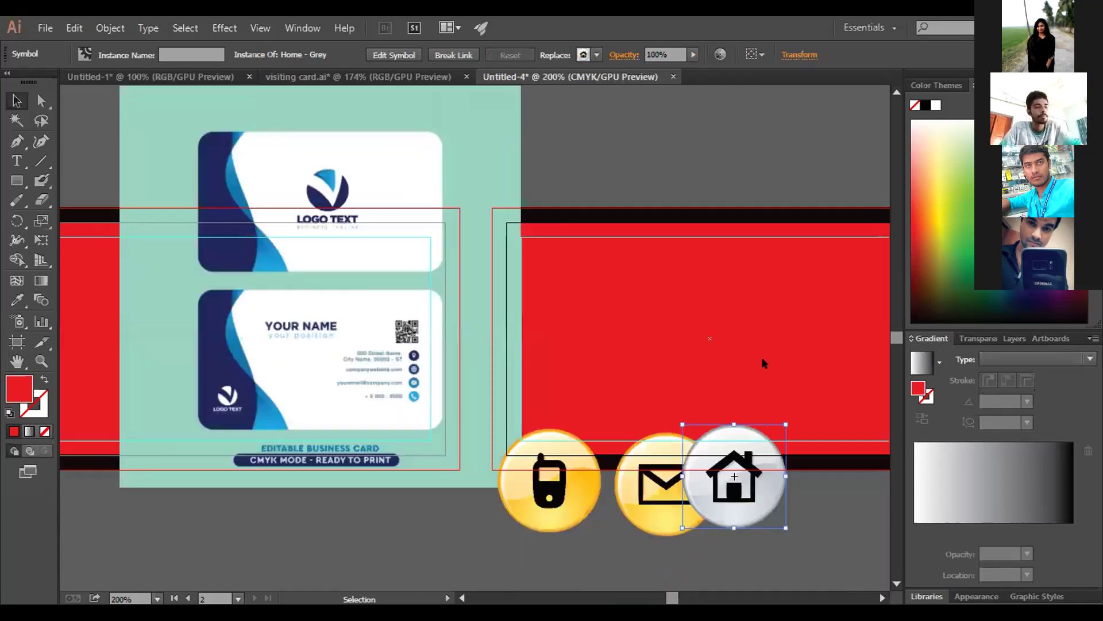
drag(347, 267, 897, 266)
click(392, 506)
Break the phone symbol's link over the first artboard, then separate its black phone shape and yellow circle, moving both below the artboards
drag(571, 481, 398, 377)
right_click(399, 378)
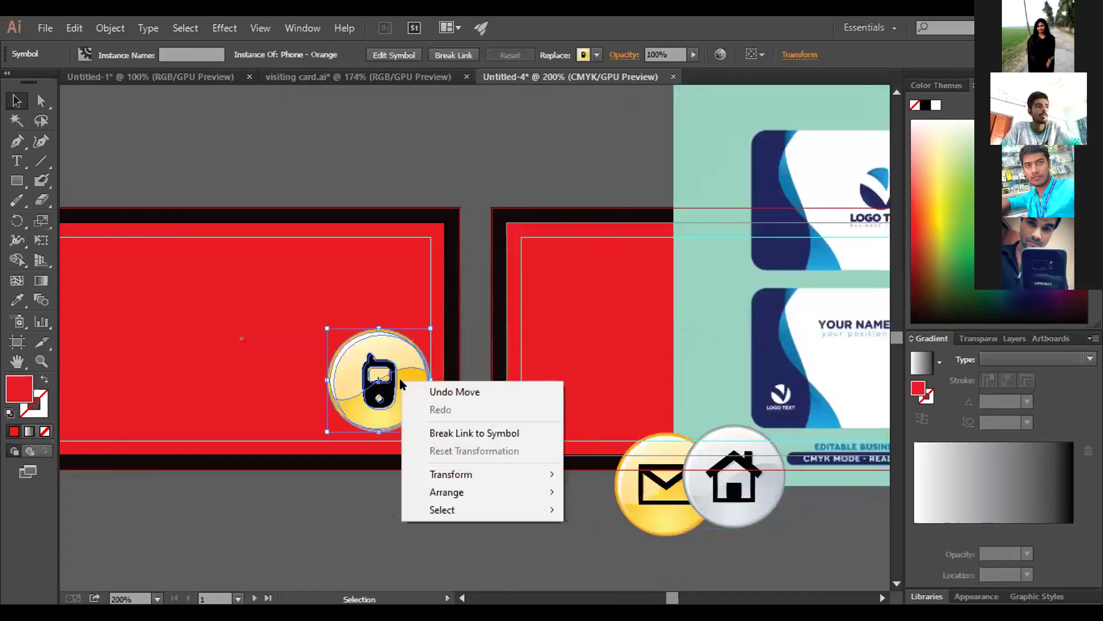
click(467, 434)
click(426, 488)
drag(376, 380, 322, 520)
click(405, 521)
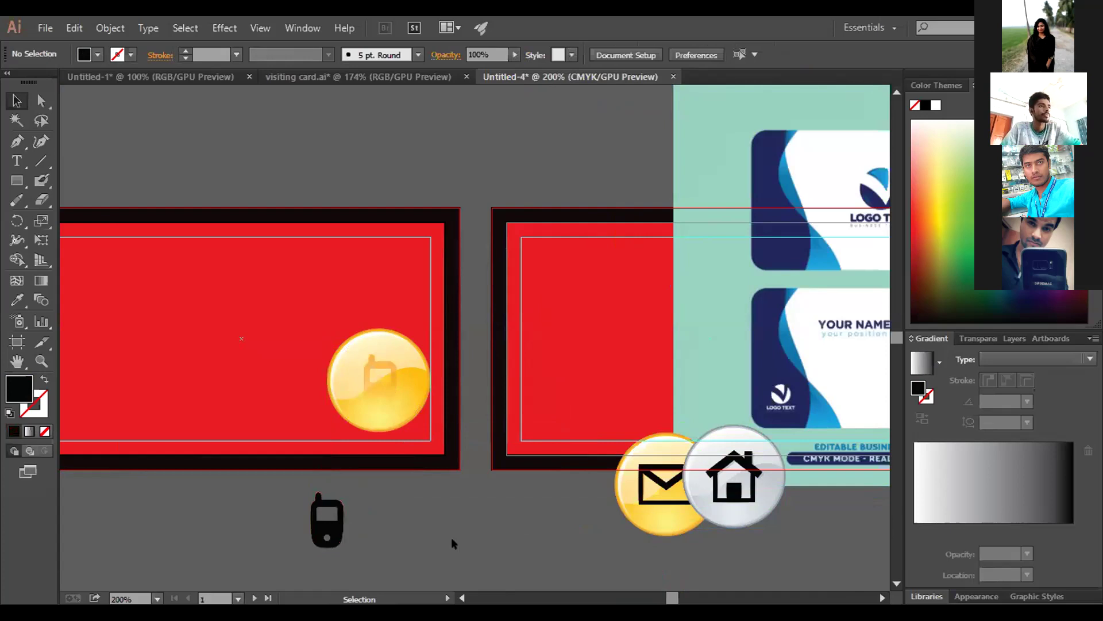
drag(394, 422, 537, 597)
Break the email symbol's link over the first artboard and move its black envelope beside the phone shape
drag(648, 506, 350, 343)
right_click(357, 328)
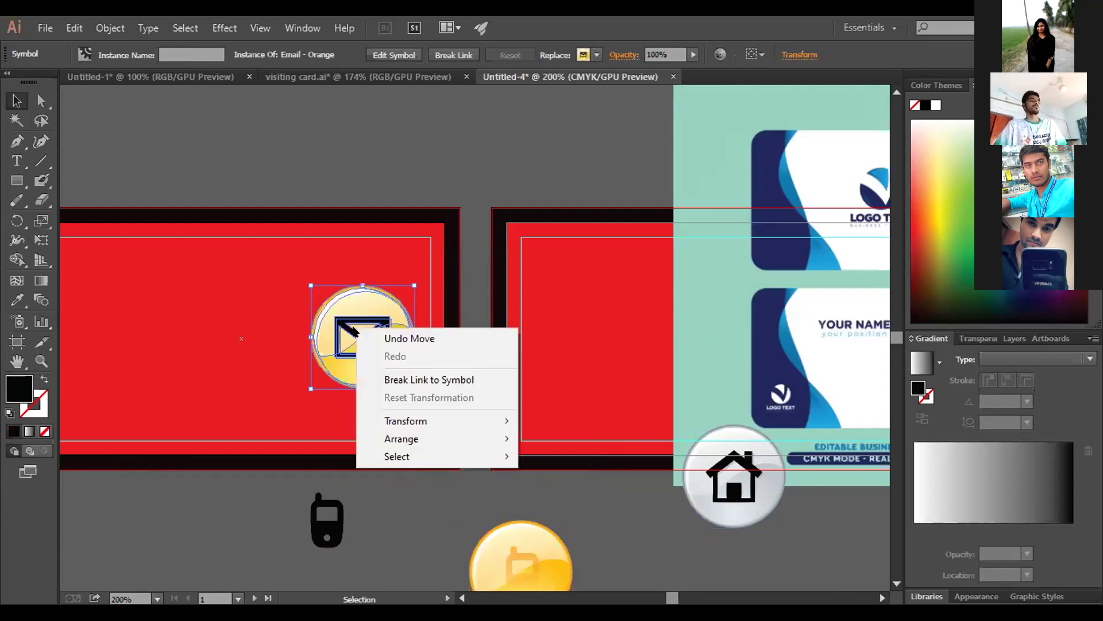
click(431, 384)
click(378, 521)
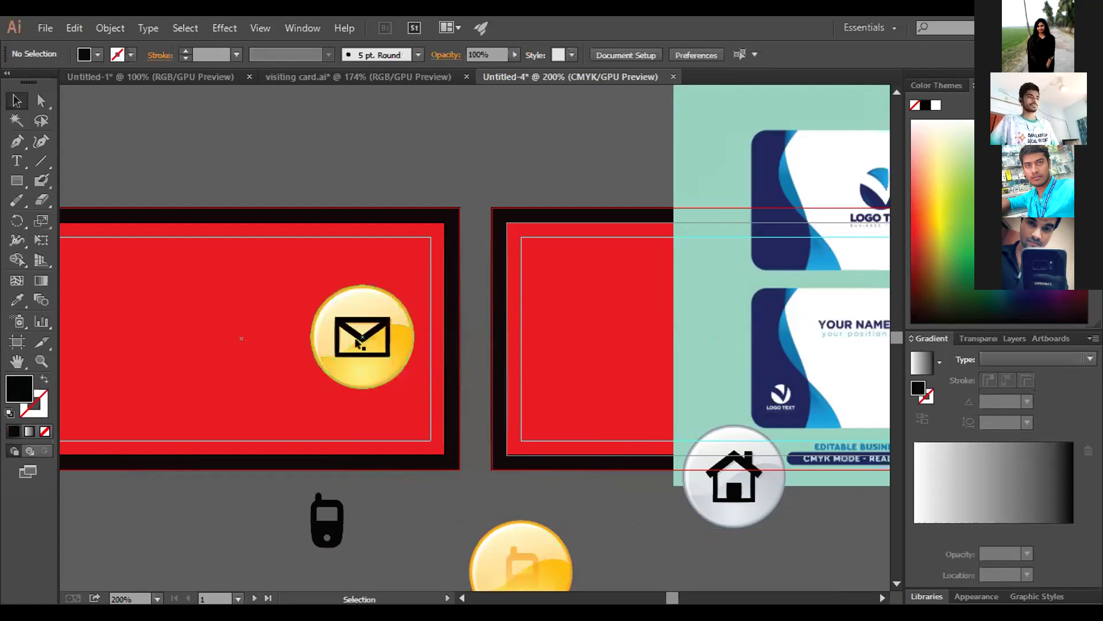
drag(363, 359, 386, 550)
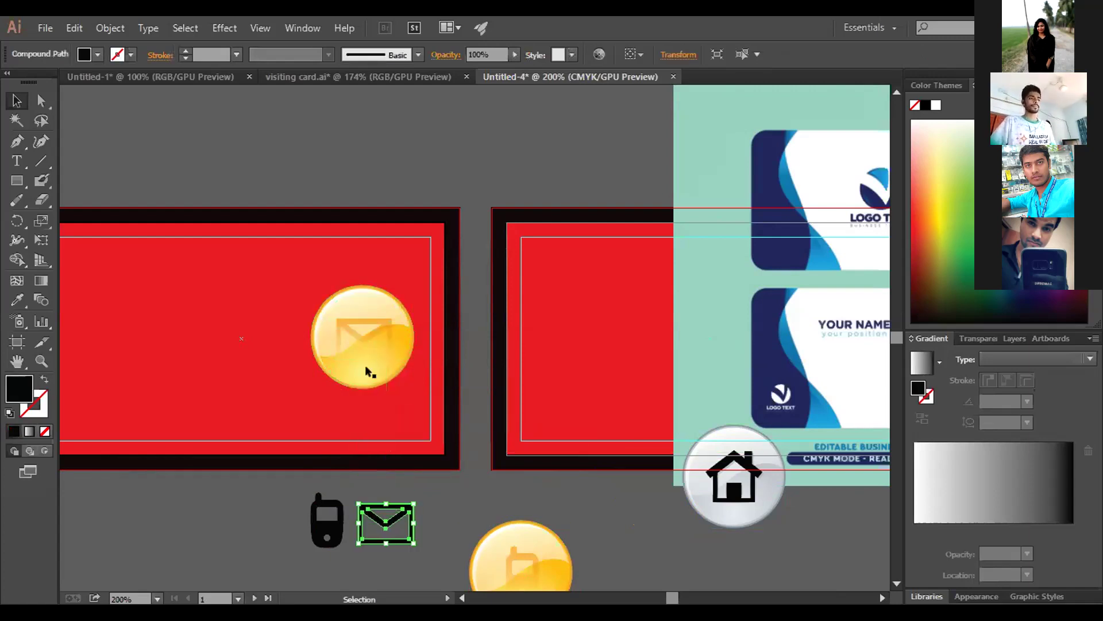
Move the gradient envelope out of the email symbol's yellow circle and delete the circle
drag(365, 344, 660, 559)
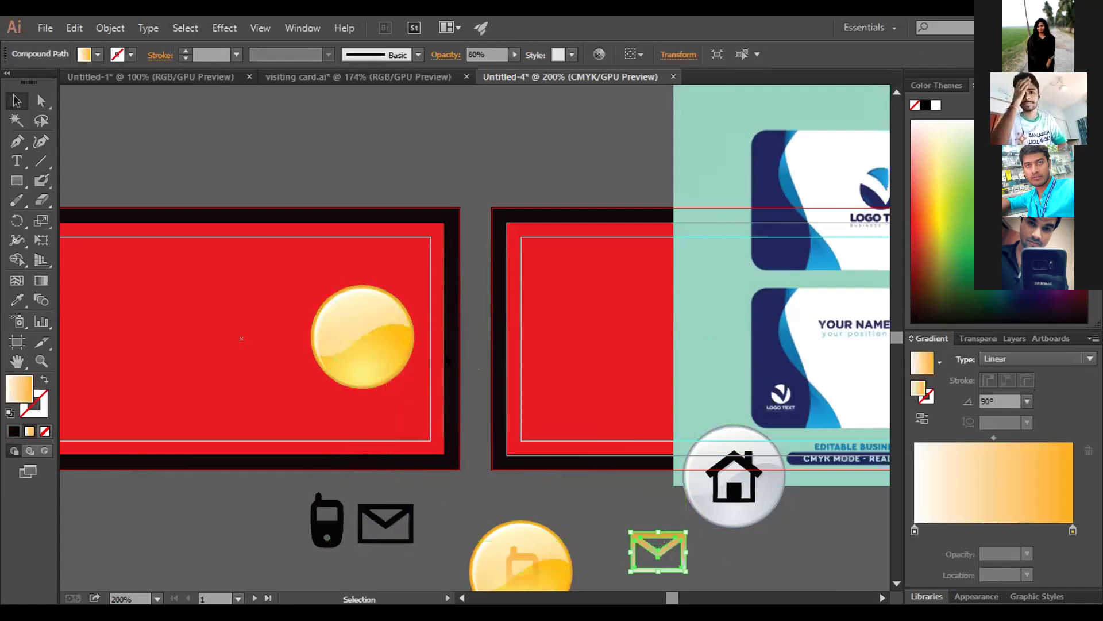
click(349, 323)
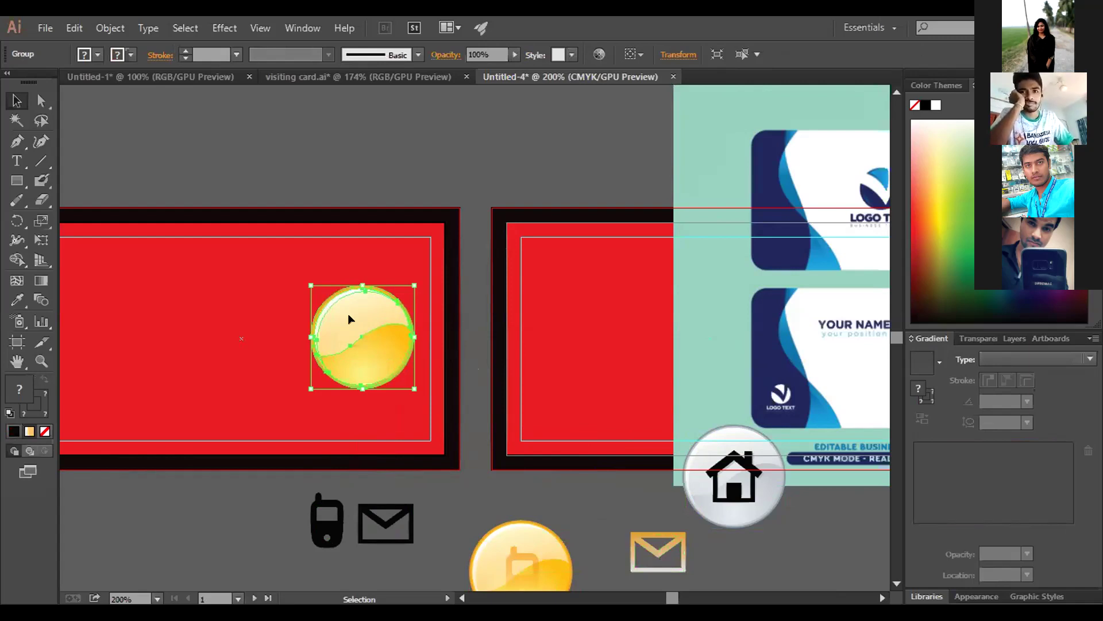
key(Delete)
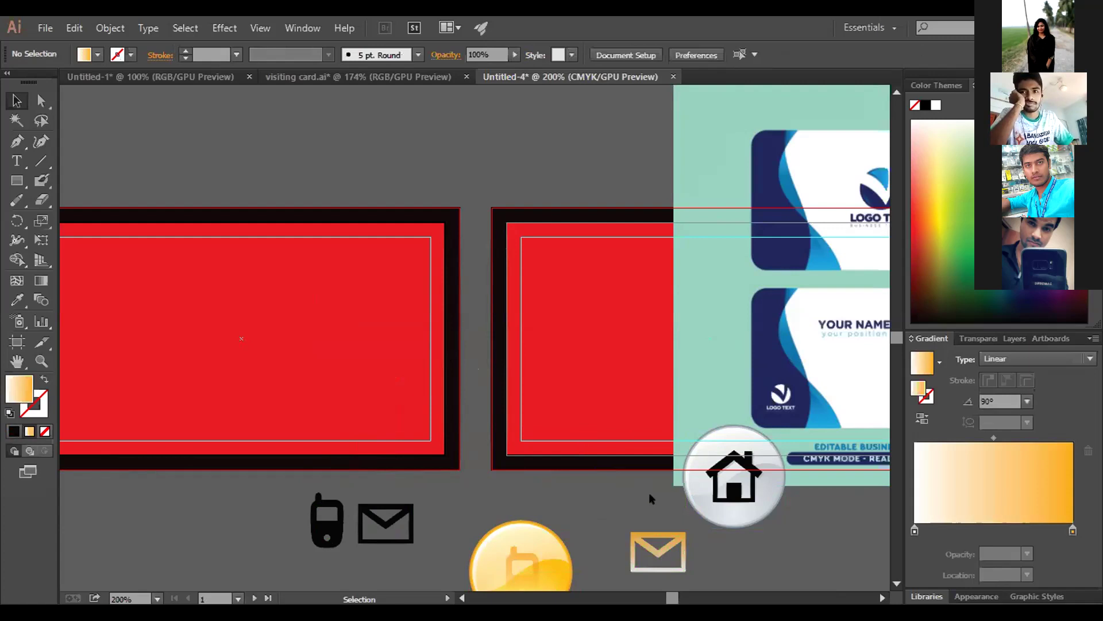
Break the grey home symbol's link over the first artboard and move its black house shape below the artboard
drag(736, 494, 340, 359)
right_click(340, 359)
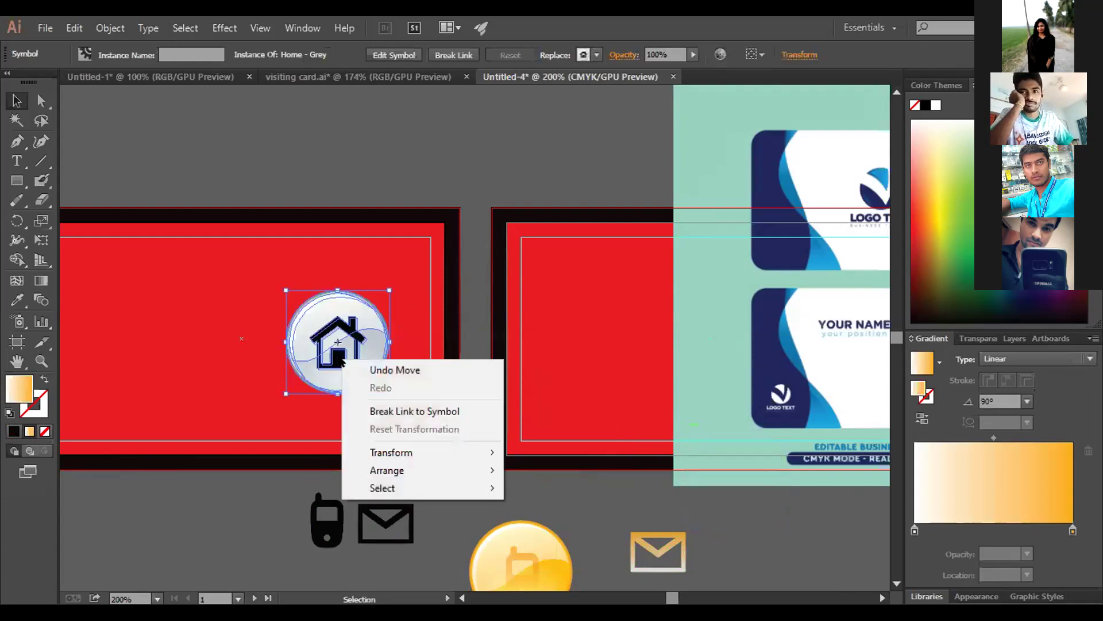
click(415, 411)
click(315, 386)
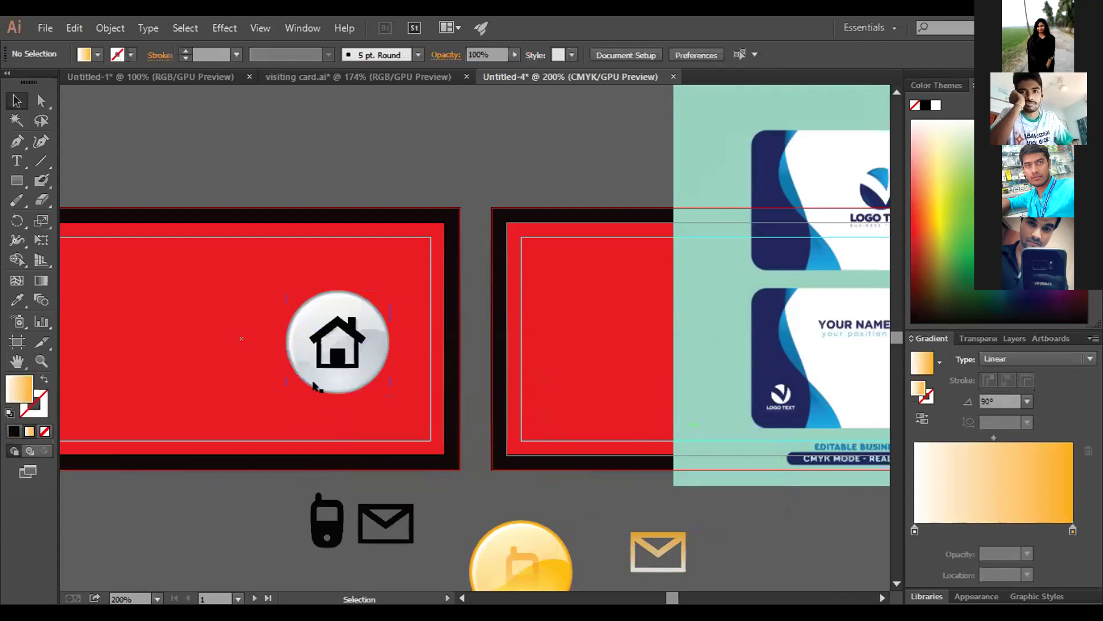
drag(339, 353, 190, 555)
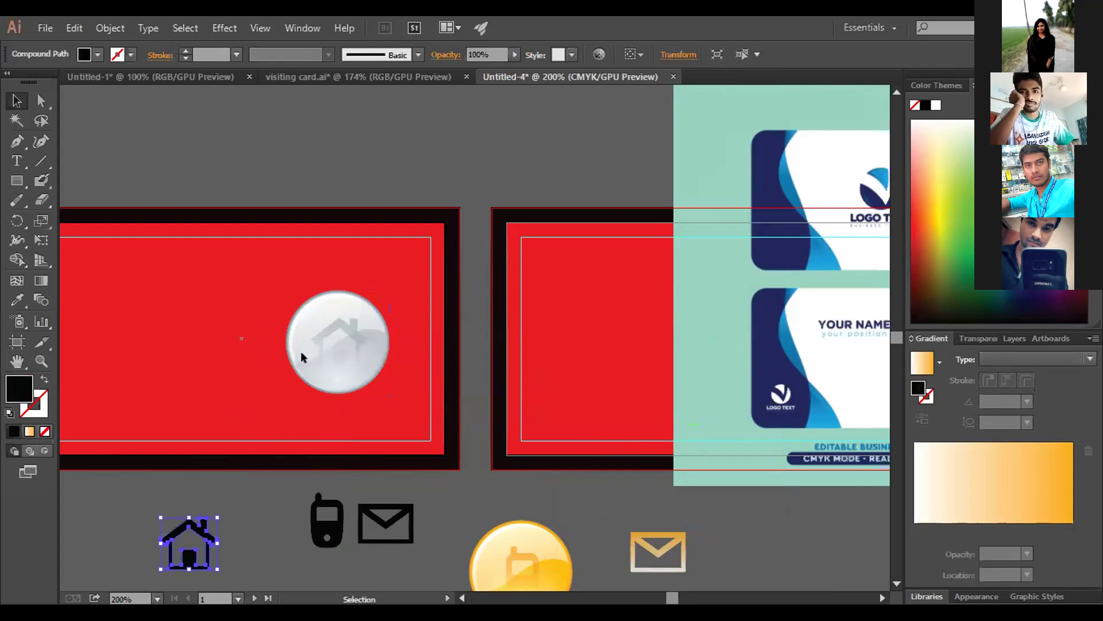
Delete the home symbol's grey circle and the leftover yellow circle and gradient envelope below the artboards
click(350, 388)
key(Delete)
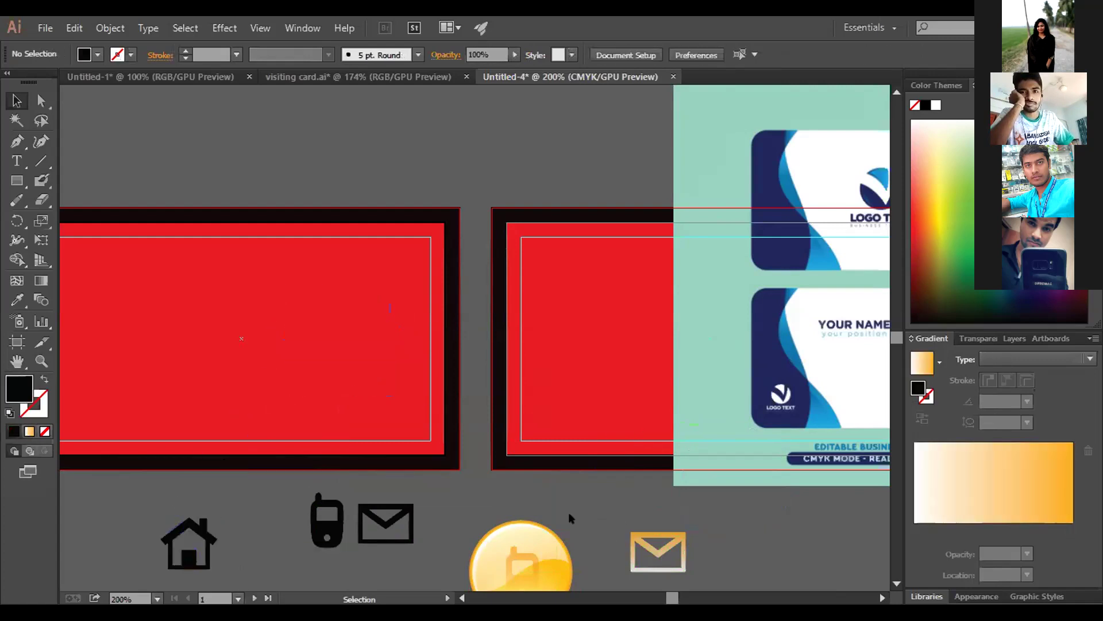
drag(493, 503, 678, 574)
key(Delete)
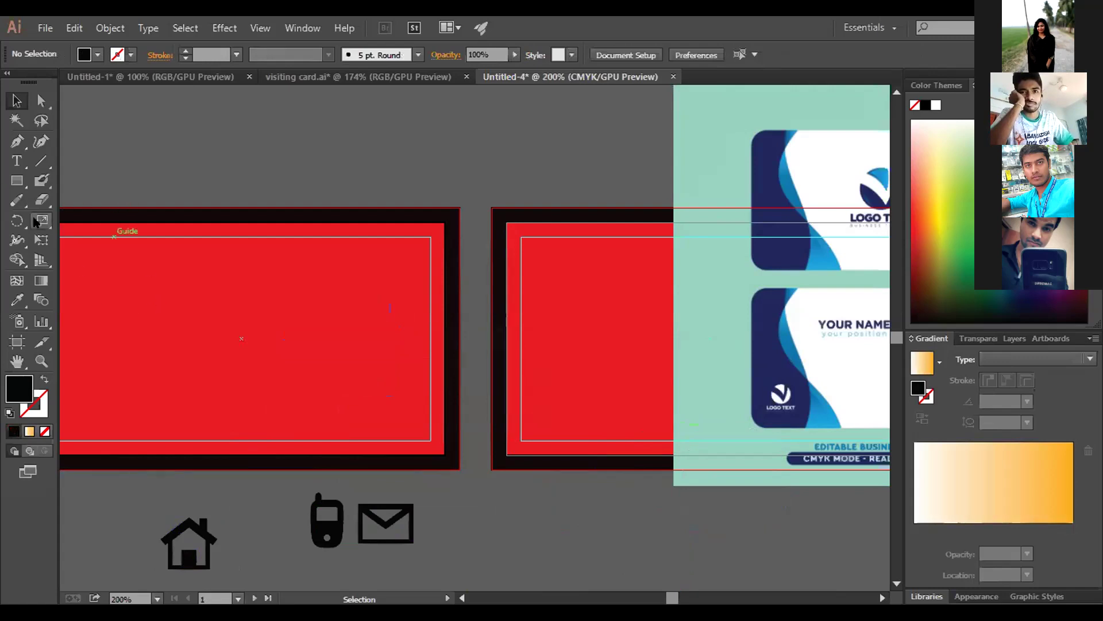
Show the rulers and place a horizontal guide in the upper half and a vertical guide through the centre of the first artboard
key(ctrl+r)
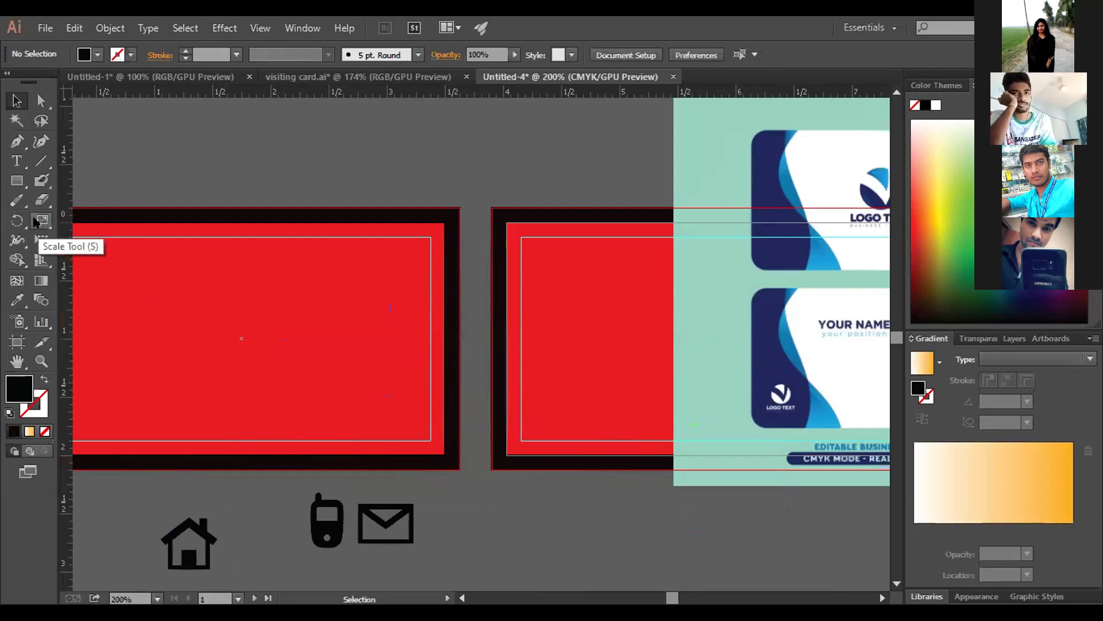
drag(276, 94, 315, 293)
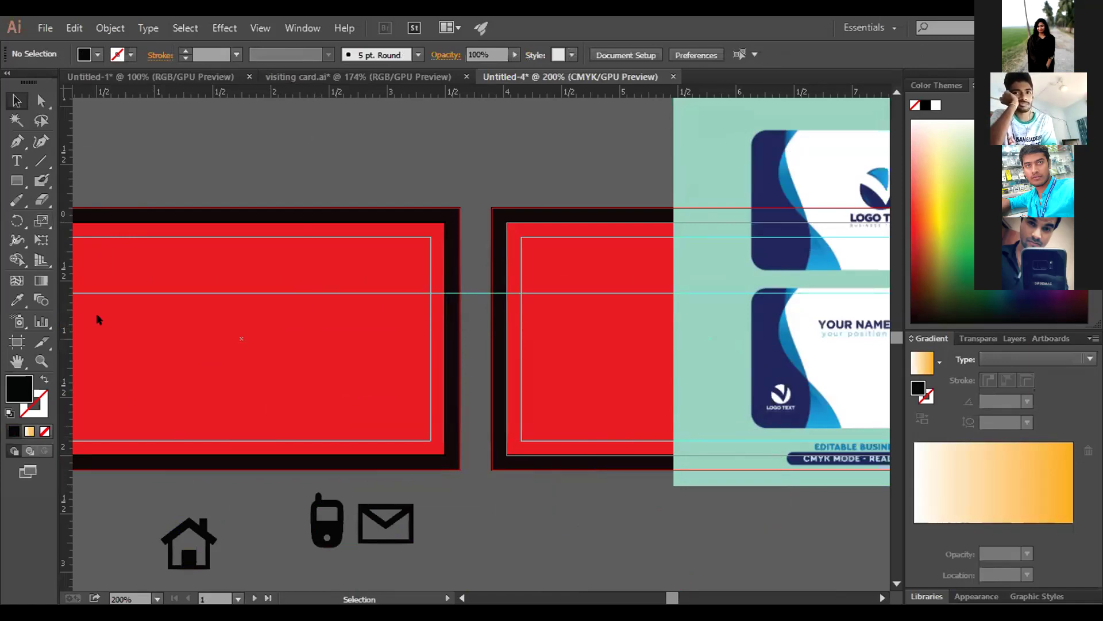
drag(68, 251, 237, 262)
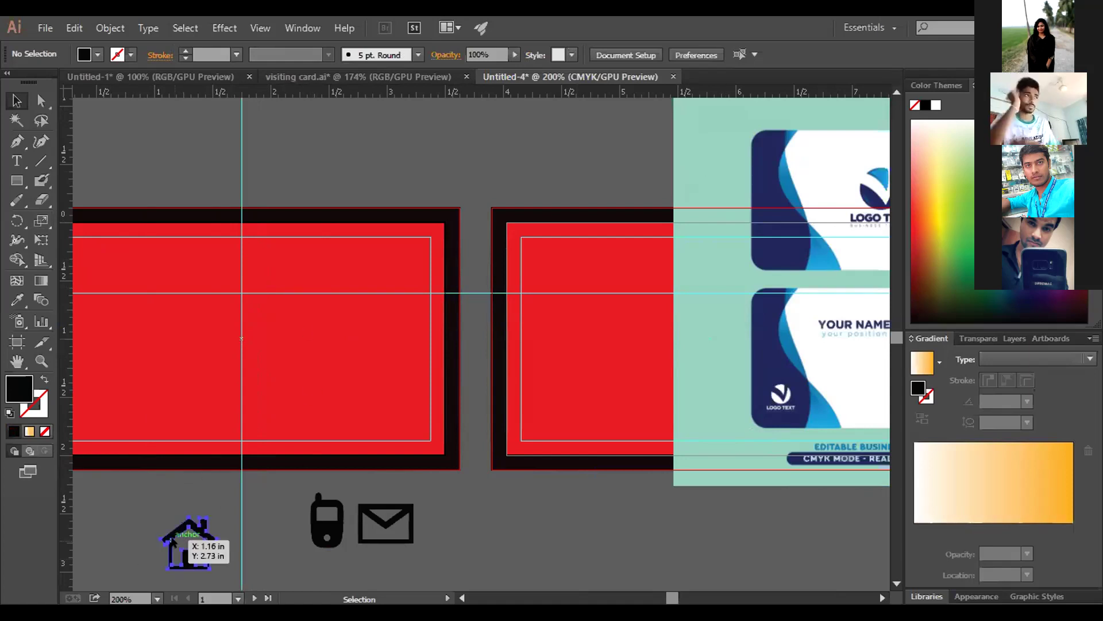
Scale down the house, phone and envelope icons to about 0.19 in wide and stack them in a column, envelope uppermost
click(215, 525)
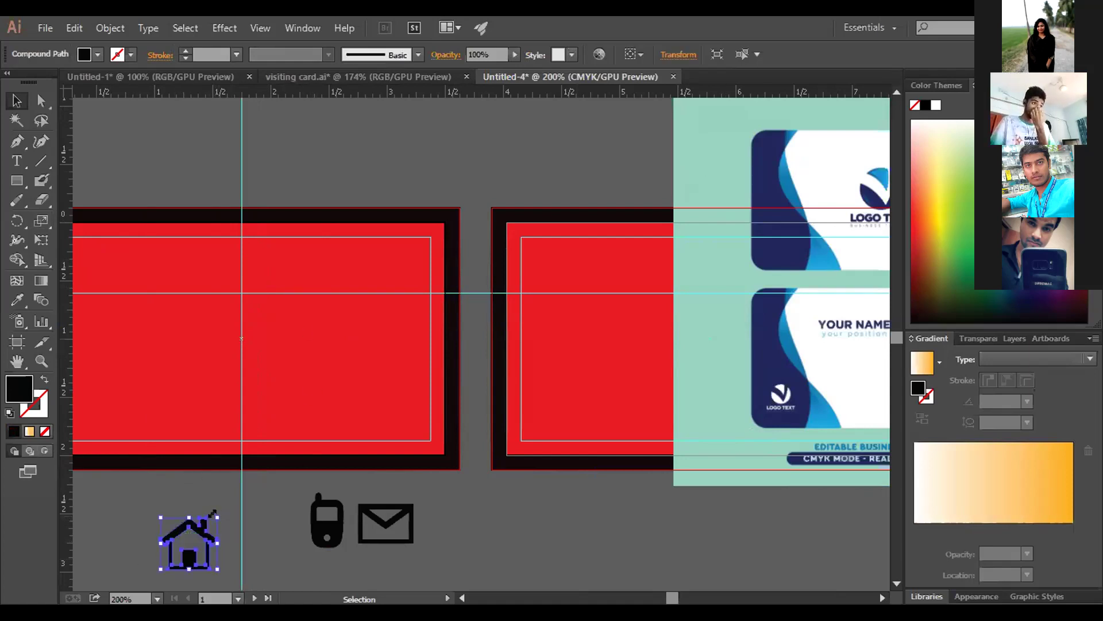
drag(203, 537, 205, 541)
drag(325, 527, 186, 507)
mouse_move(204, 470)
mouse_down()
mouse_move(210, 482)
mouse_move(199, 486)
mouse_up()
drag(398, 541, 204, 463)
mouse_move(216, 424)
mouse_down()
mouse_move(205, 440)
mouse_move(217, 437)
mouse_move(203, 436)
mouse_up()
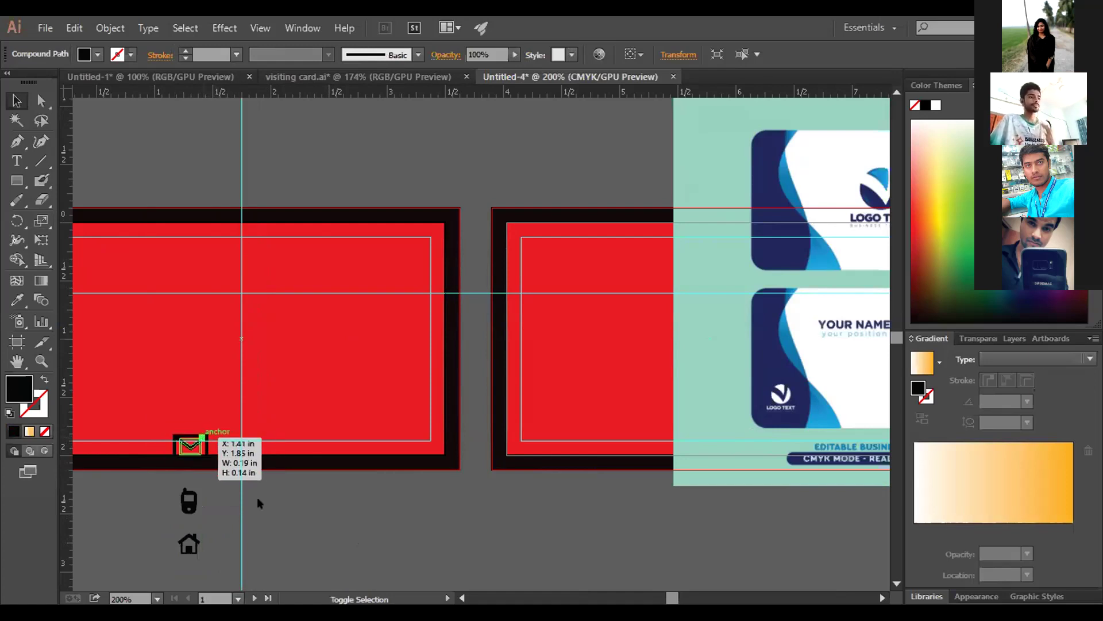
click(258, 503)
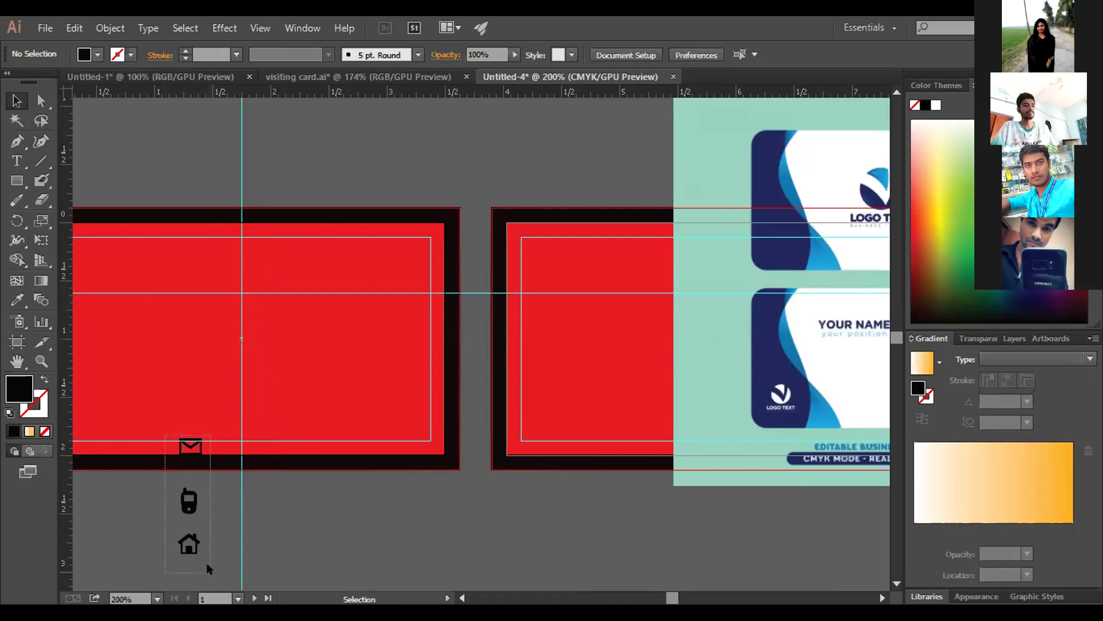
Move the three icons onto the first artboard against the vertical guide, and add a second vertical guide on their other side
drag(206, 563, 171, 432)
drag(173, 487, 258, 361)
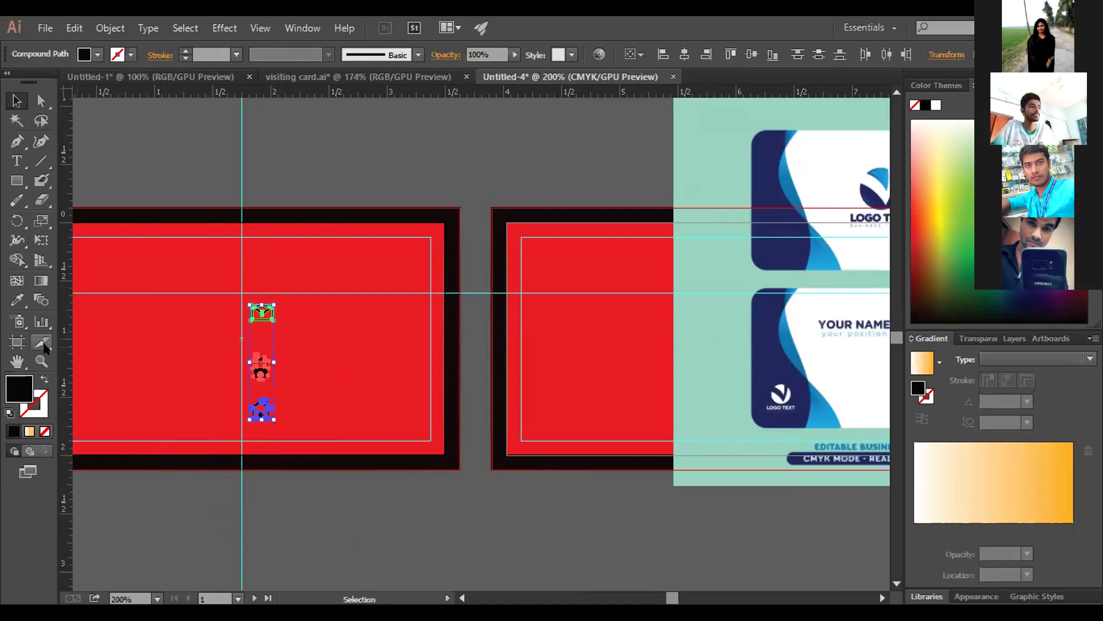
mouse_move(250, 369)
mouse_down()
mouse_move(277, 370)
mouse_move(241, 371)
mouse_move(252, 370)
mouse_up()
drag(252, 315, 253, 315)
click(285, 363)
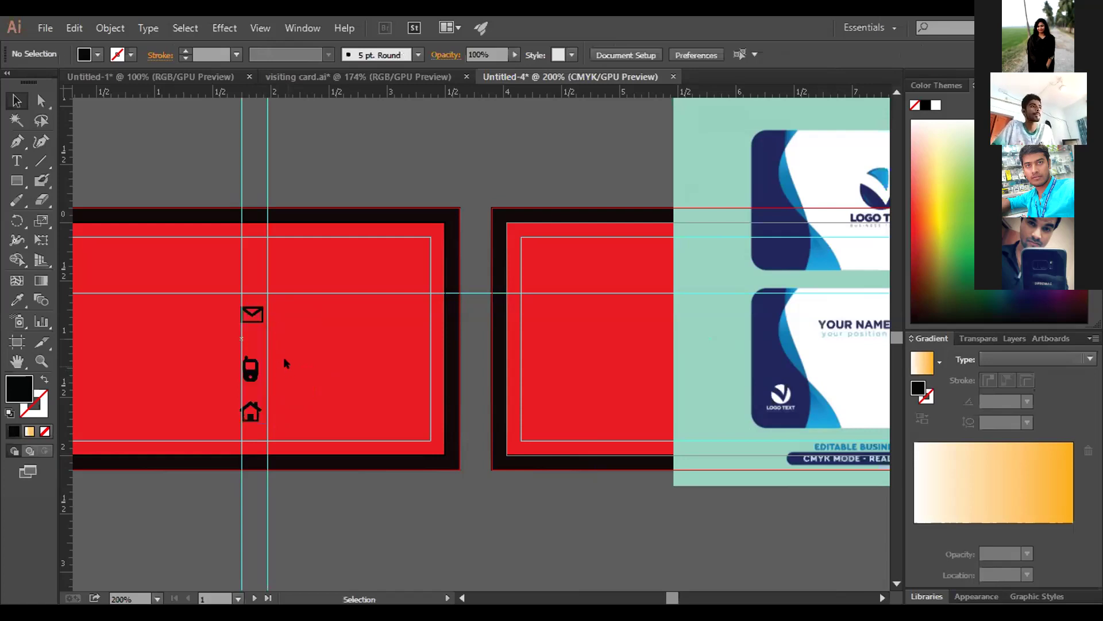
Unlock the guides and move the second vertical guide to the envelope icon's outer edge
right_click(265, 334)
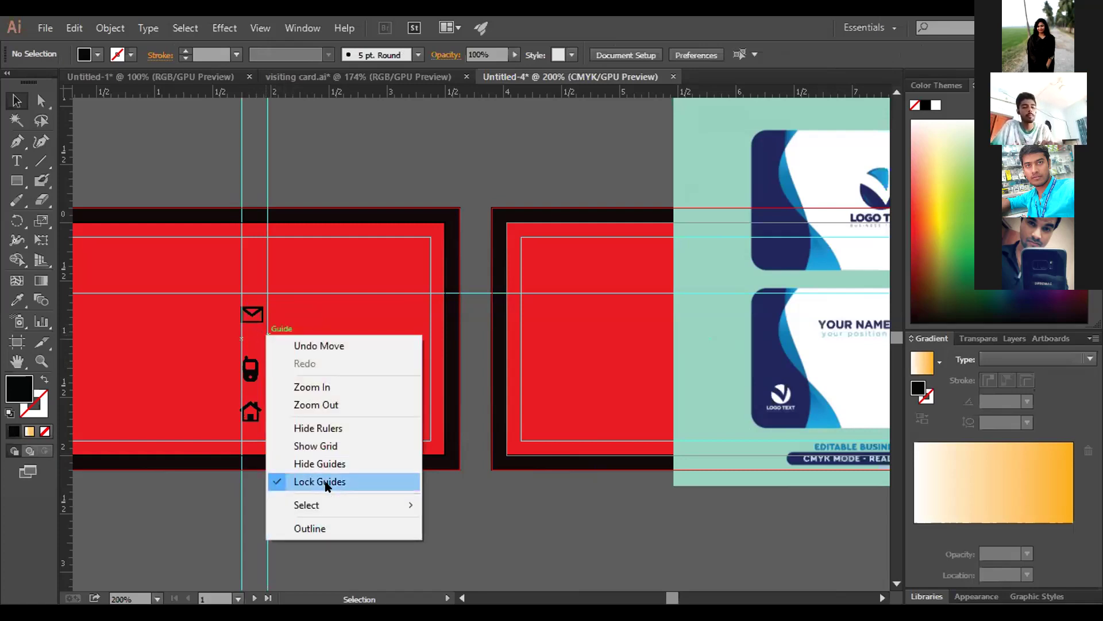
click(326, 483)
click(266, 335)
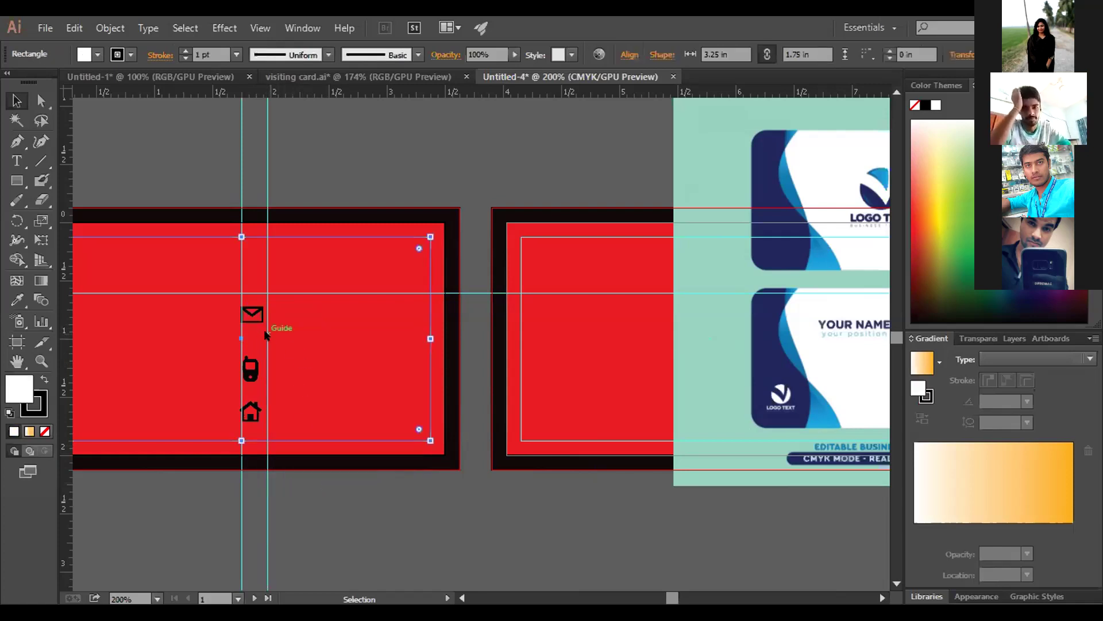
click(265, 334)
drag(266, 335, 263, 336)
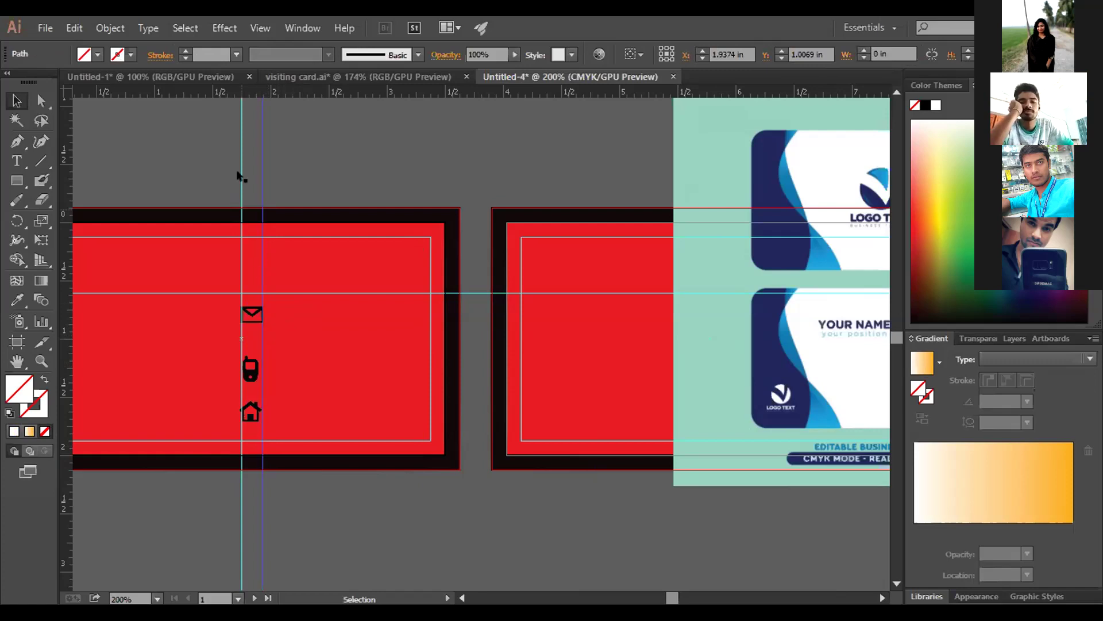
click(272, 499)
Space the three icons closer together and set horizontal guides just above the envelope and below each icon
drag(242, 408, 240, 397)
drag(251, 322, 250, 343)
drag(313, 92, 314, 348)
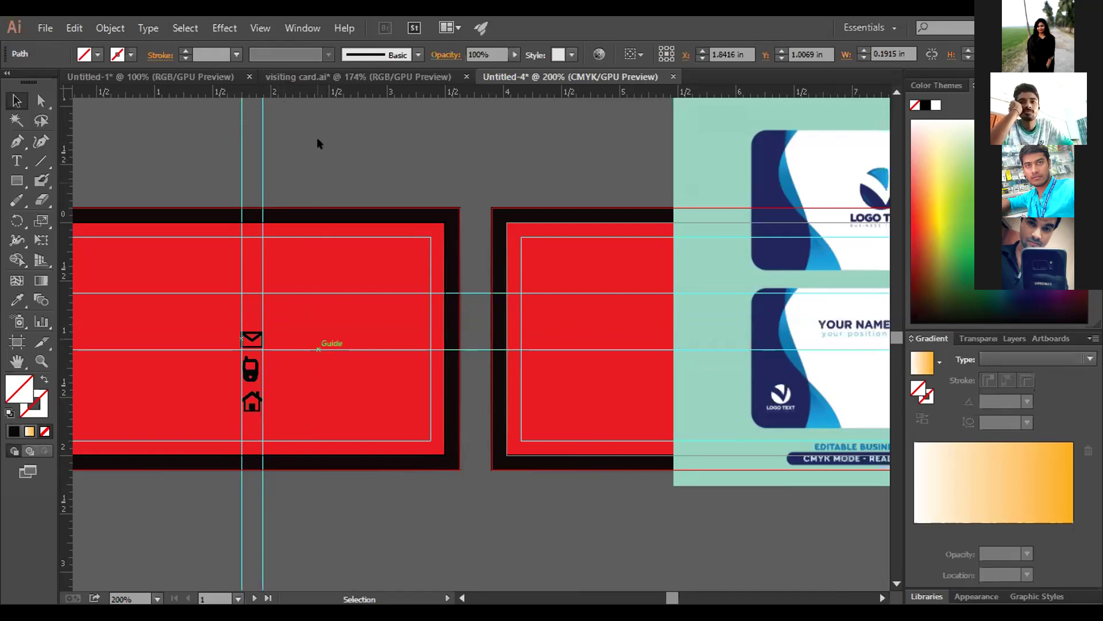
drag(312, 410, 312, 379)
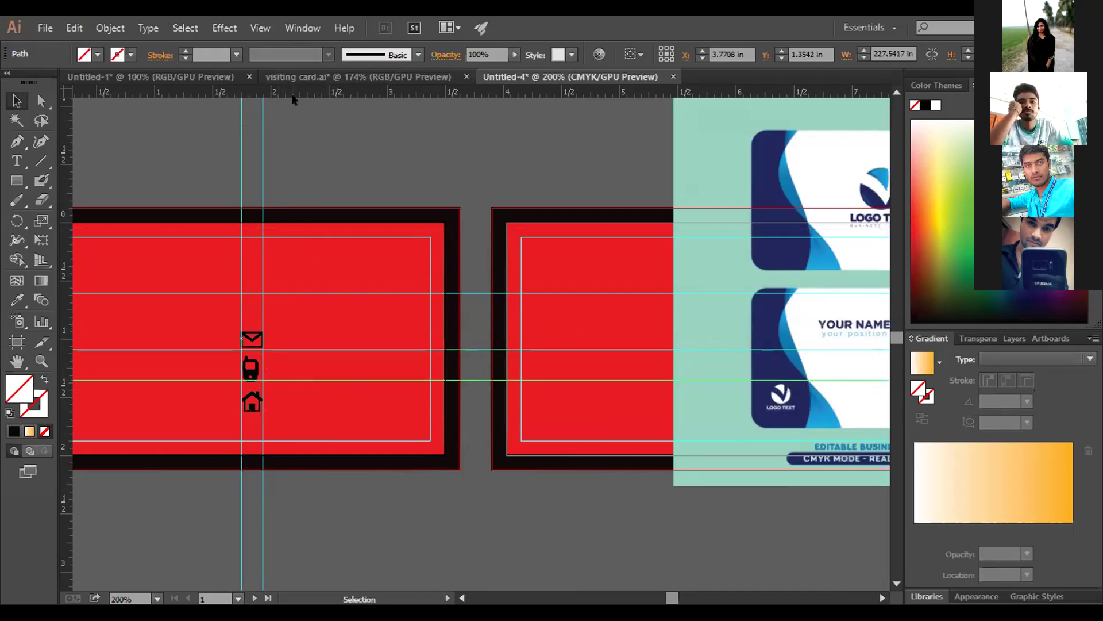
drag(298, 95, 326, 412)
drag(251, 403, 252, 395)
click(288, 474)
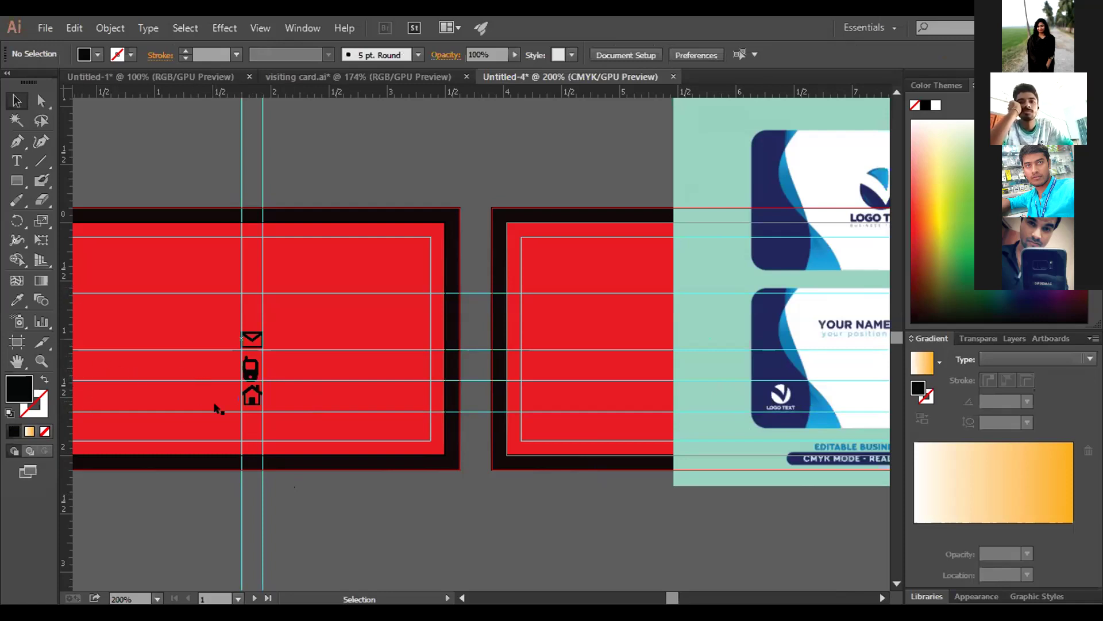
drag(288, 293, 291, 328)
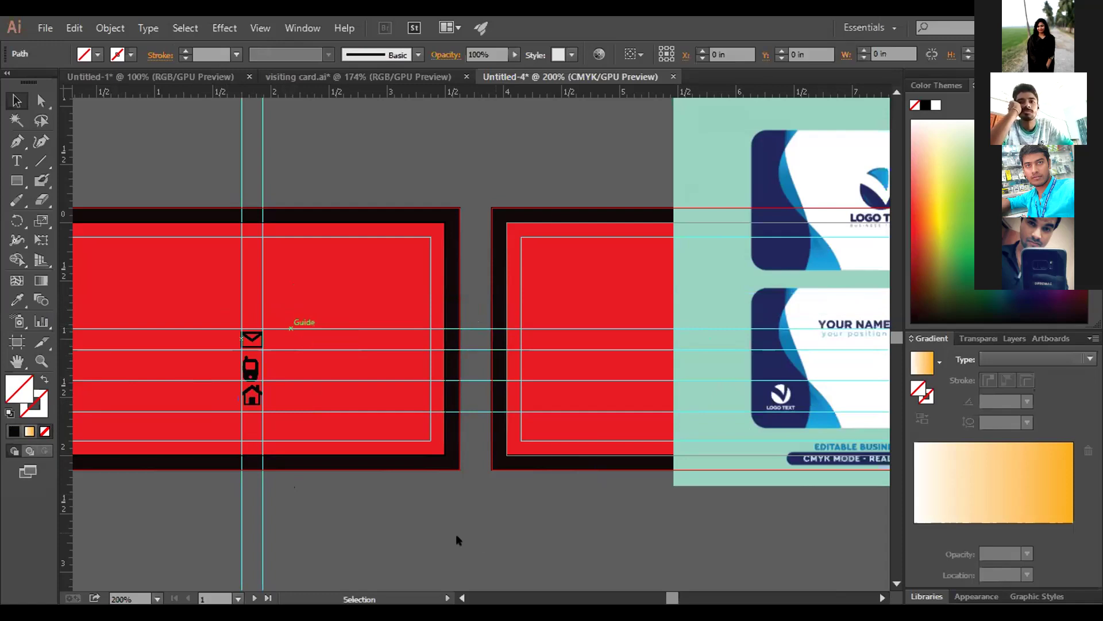
click(375, 506)
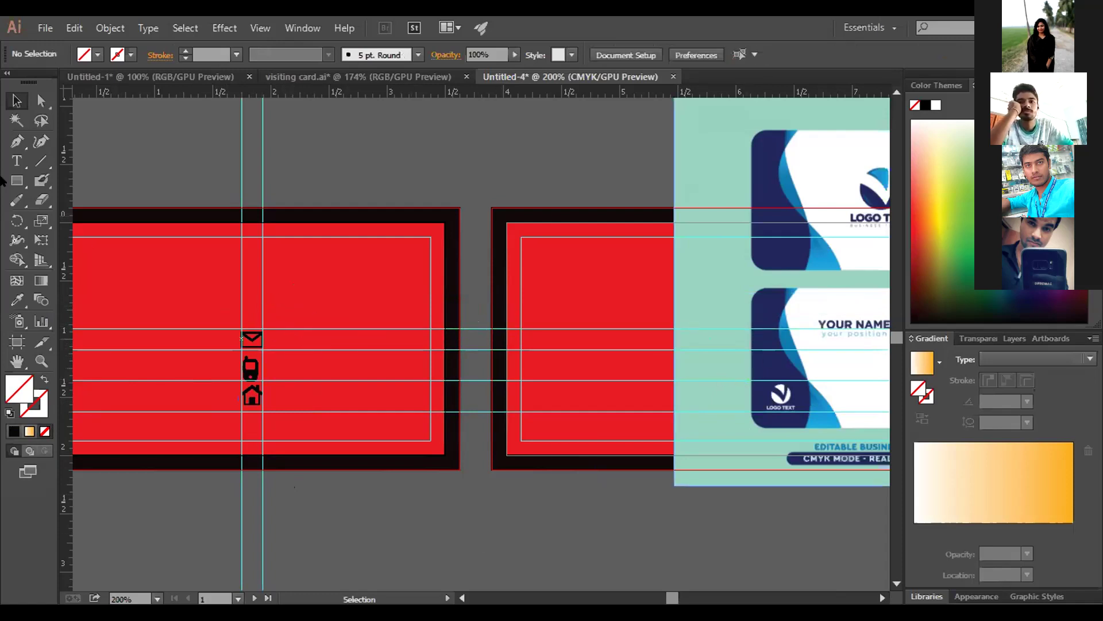
Bring in the reference image to view it, park it over the second artboard's far part, and add the text "address" beside the envelope icon
drag(871, 319, 660, 382)
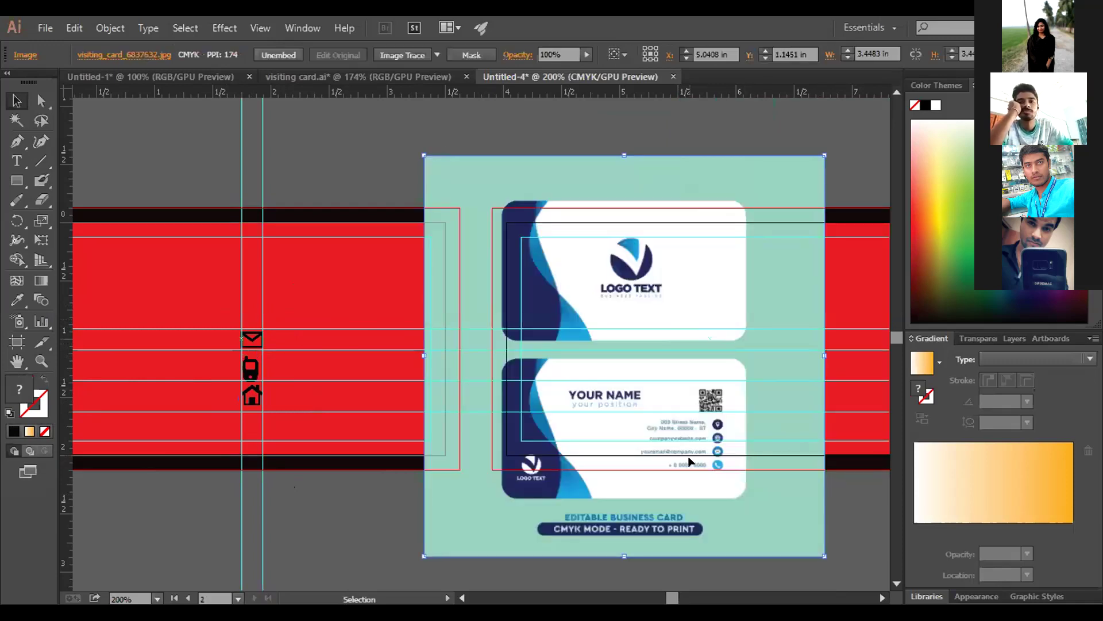
drag(594, 393, 960, 346)
click(17, 161)
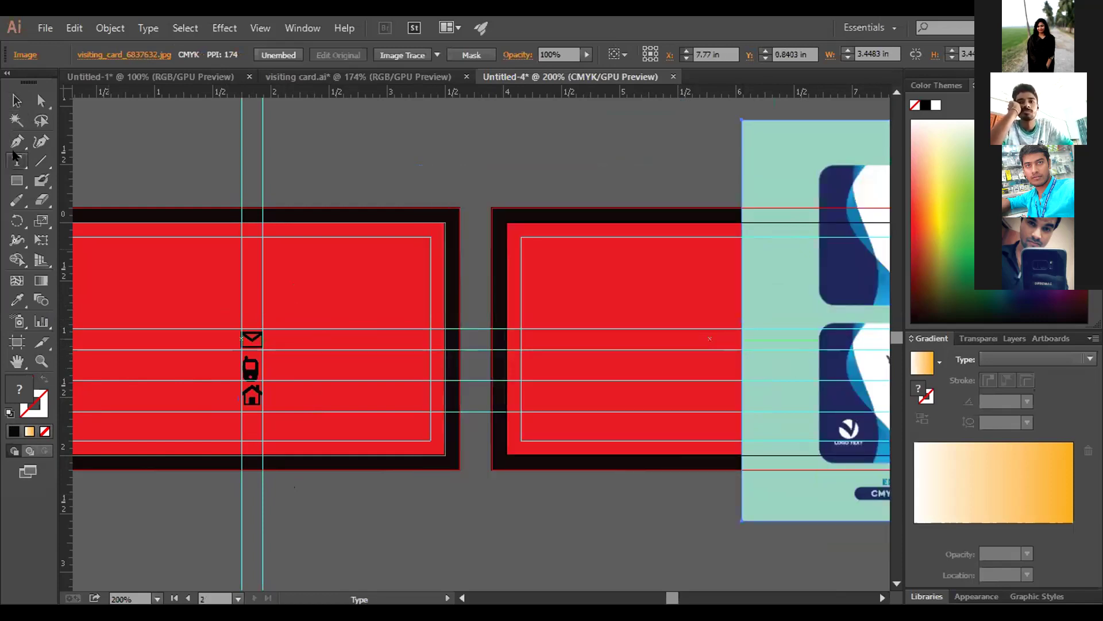
click(283, 326)
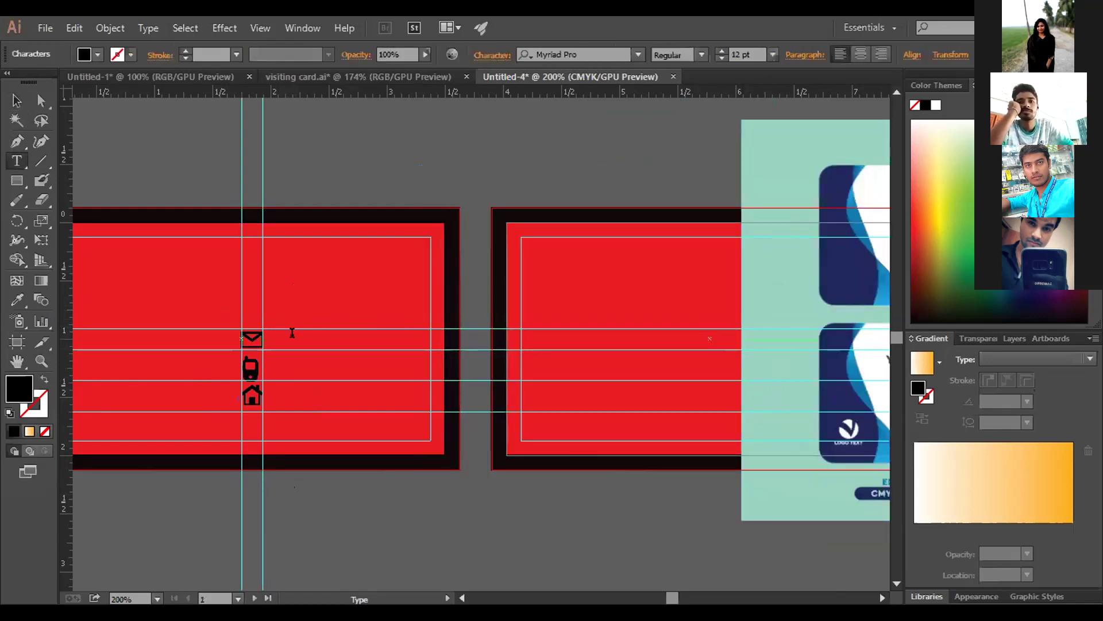
text(address)
click(17, 100)
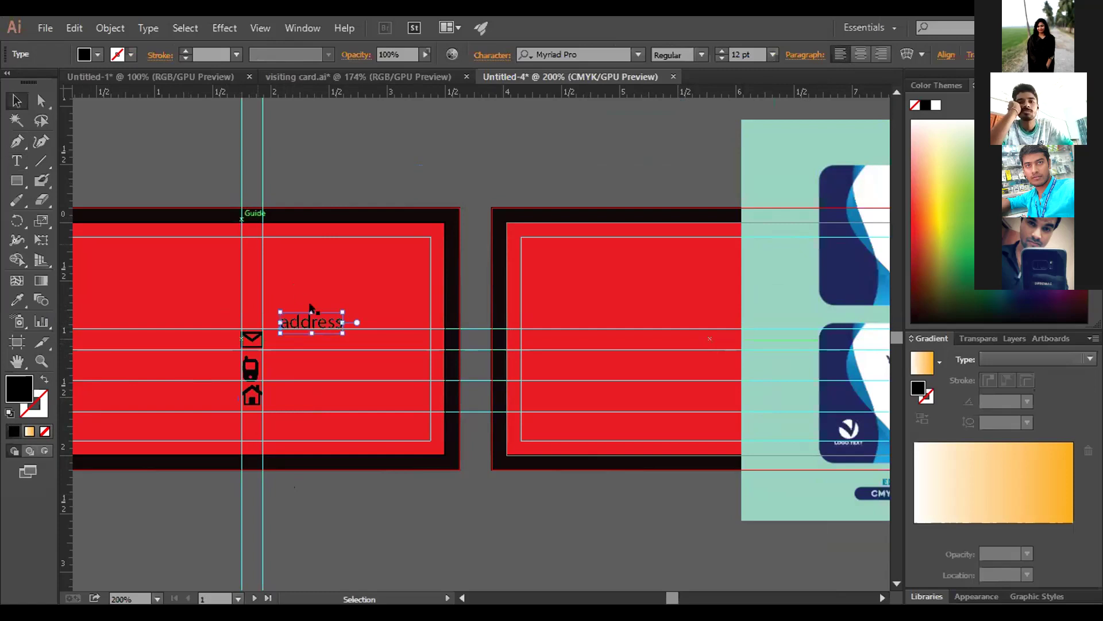
drag(304, 319, 285, 343)
click(379, 158)
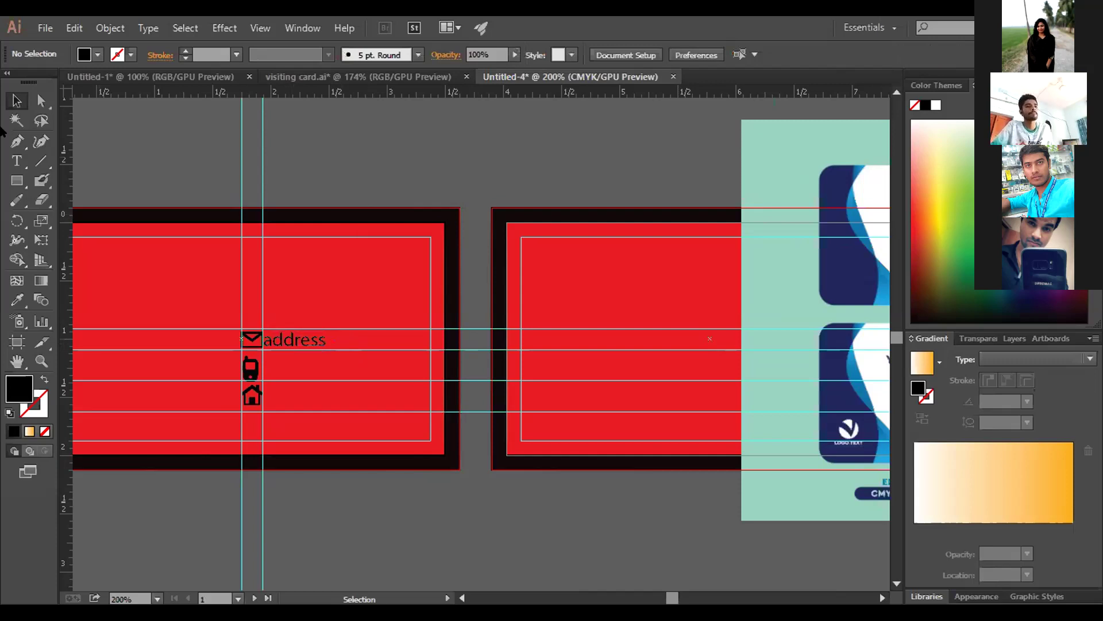
Add the text "phone" and place it beside the phone icon on the first artboard
click(17, 161)
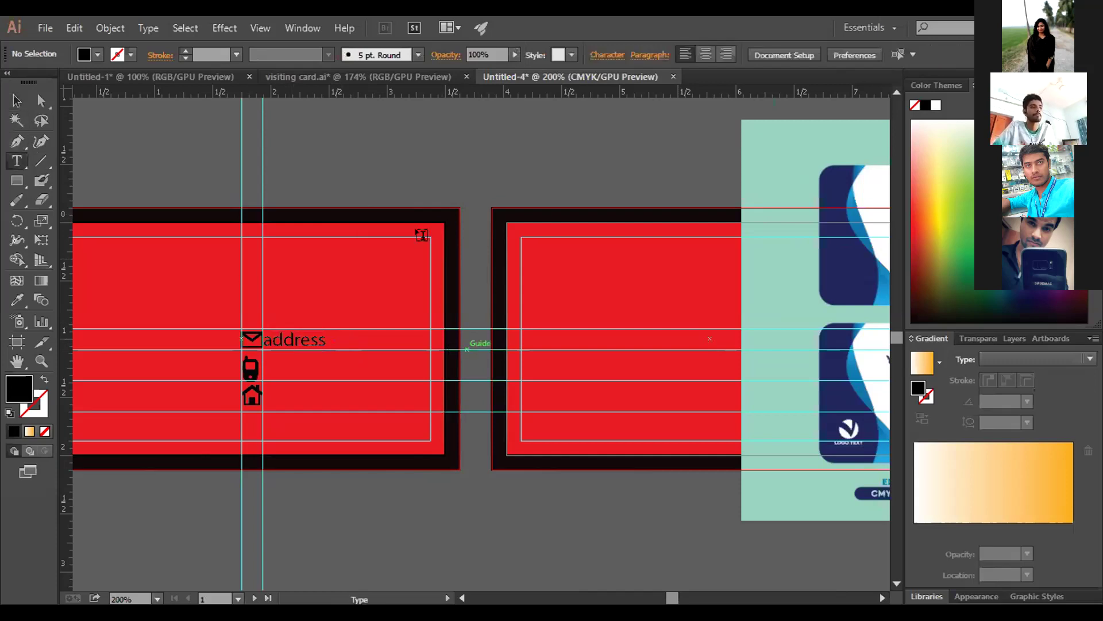
click(343, 190)
text(phone)
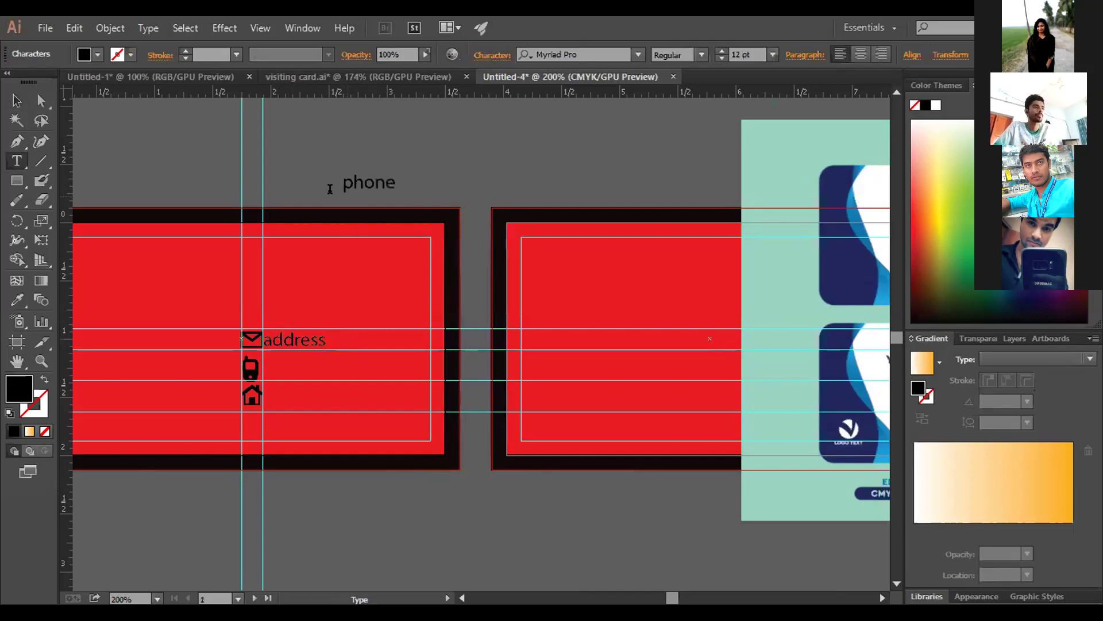
key(Escape)
drag(369, 182, 291, 358)
Add the text "email" above the first artboard
click(11, 163)
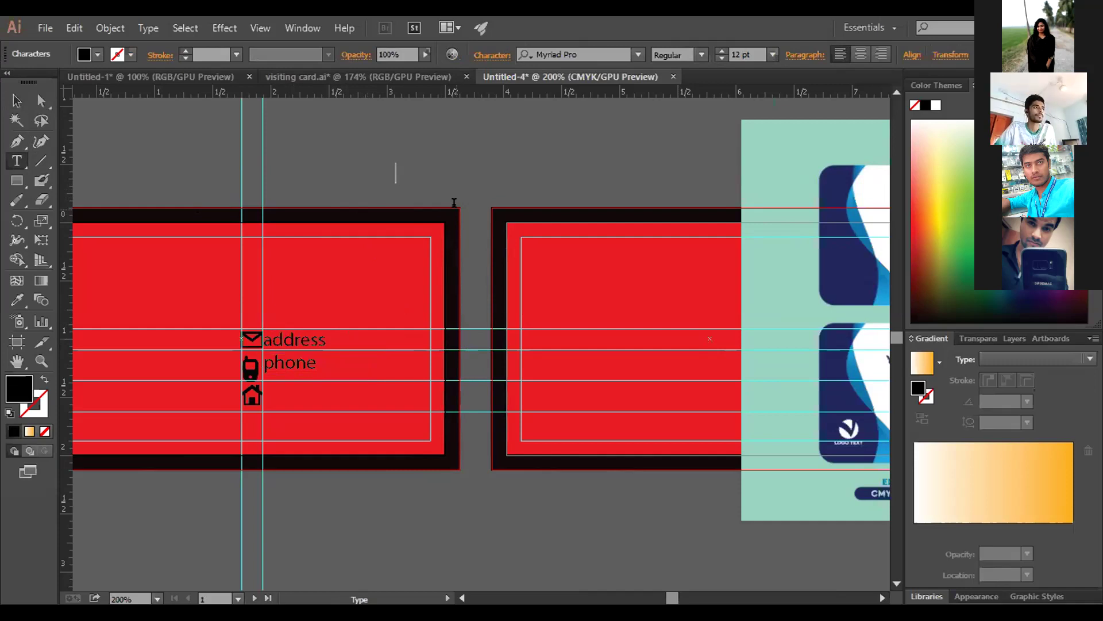
text(email)
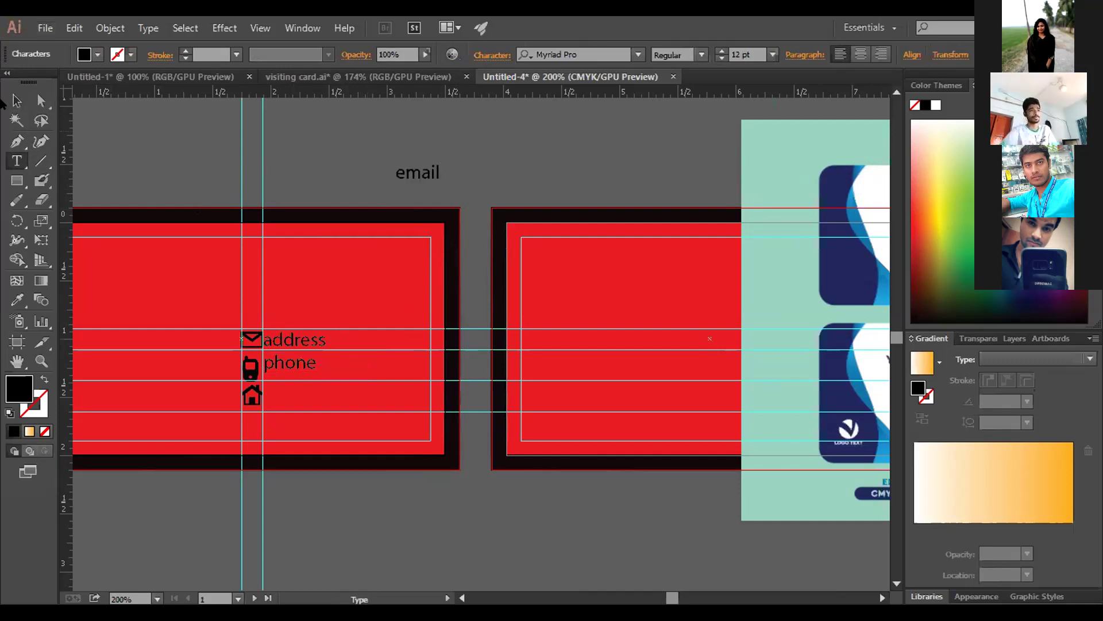
key(Escape)
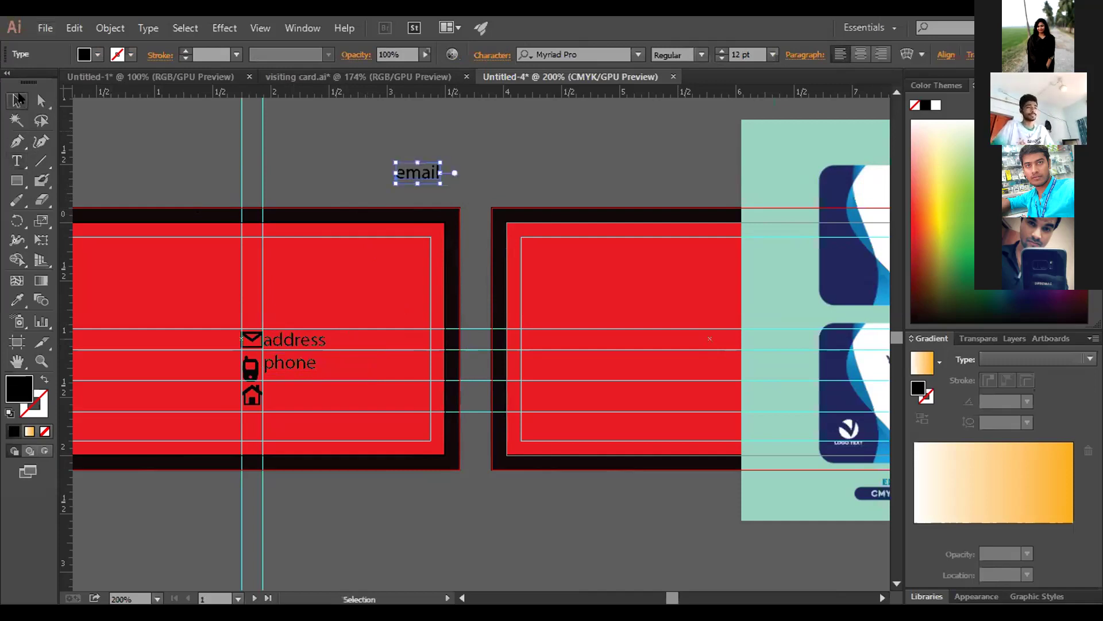
Move "address" beside the house icon and "email" beside the envelope icon, raising the lowest added guide to the house's base
drag(330, 344, 310, 396)
drag(422, 178, 292, 341)
drag(294, 411, 294, 406)
click(336, 488)
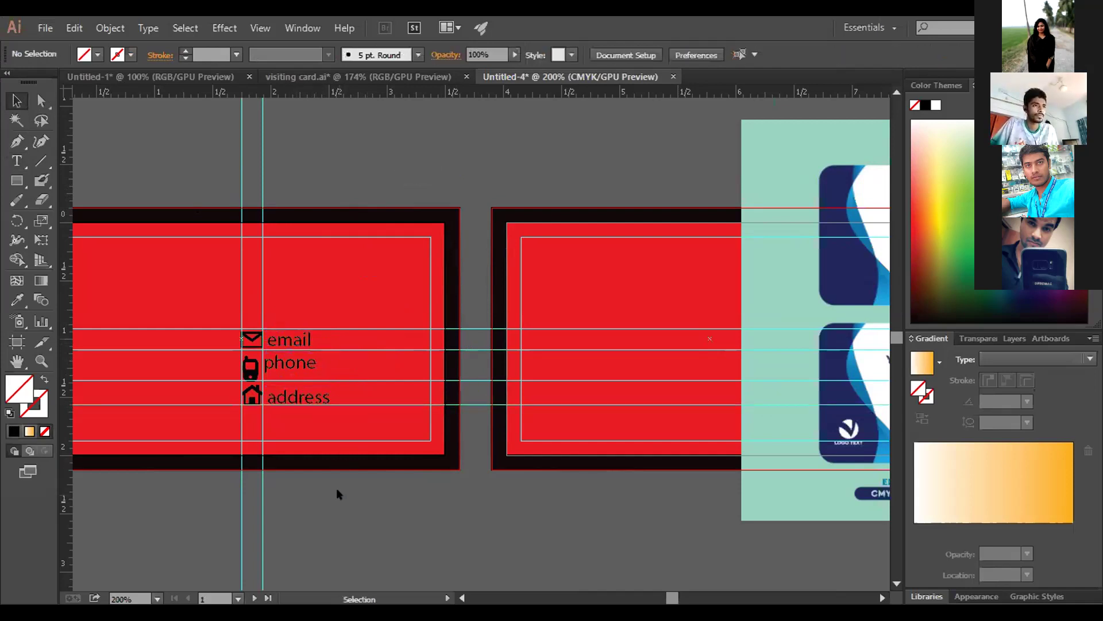
Add the cardholder's full name near the first artboard's upper edge, with the job title "TRAINER" directly below it
click(17, 161)
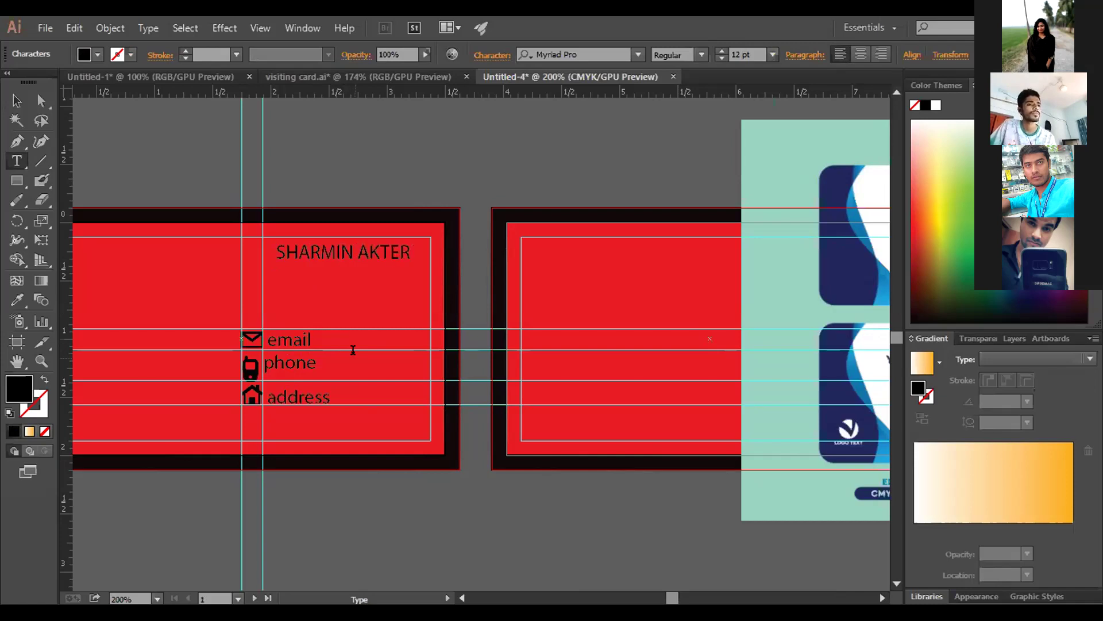
click(16, 102)
click(16, 161)
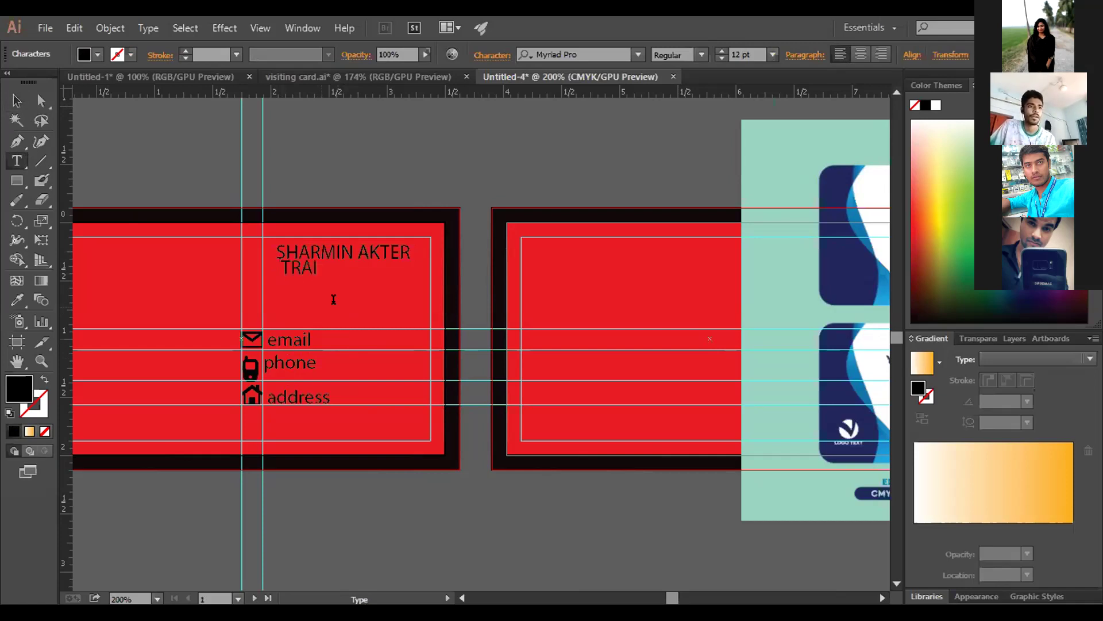
key(Escape)
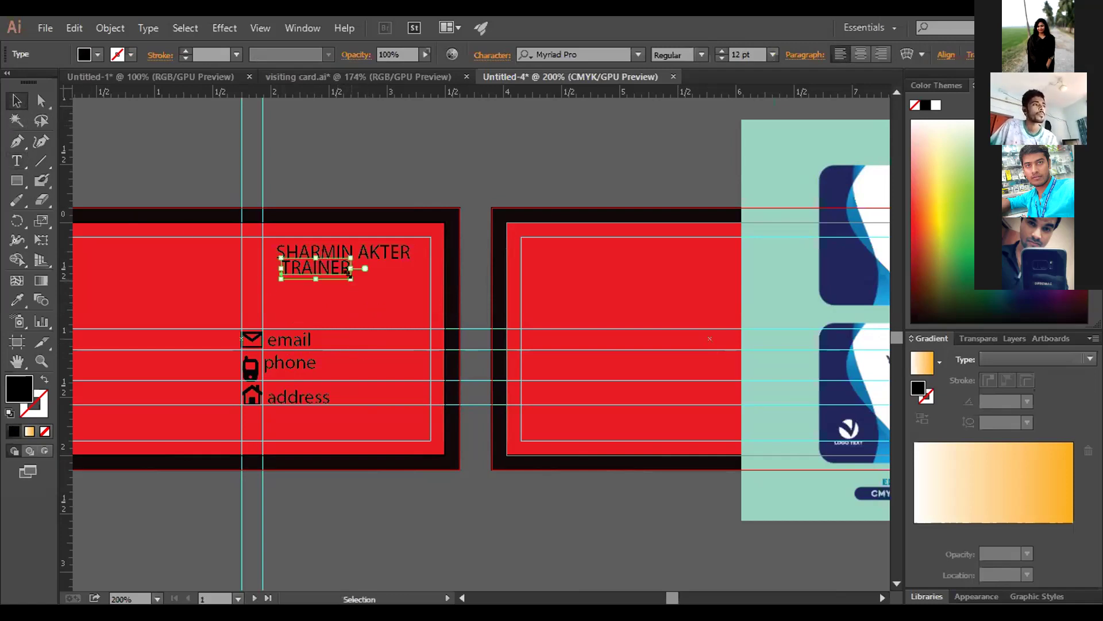
Shrink the job title and place it below the cardholder's name, lowering the name slightly inside the safe area
mouse_move(350, 268)
mouse_down()
mouse_move(377, 278)
mouse_move(335, 269)
mouse_move(378, 291)
mouse_move(368, 268)
mouse_up()
click(359, 298)
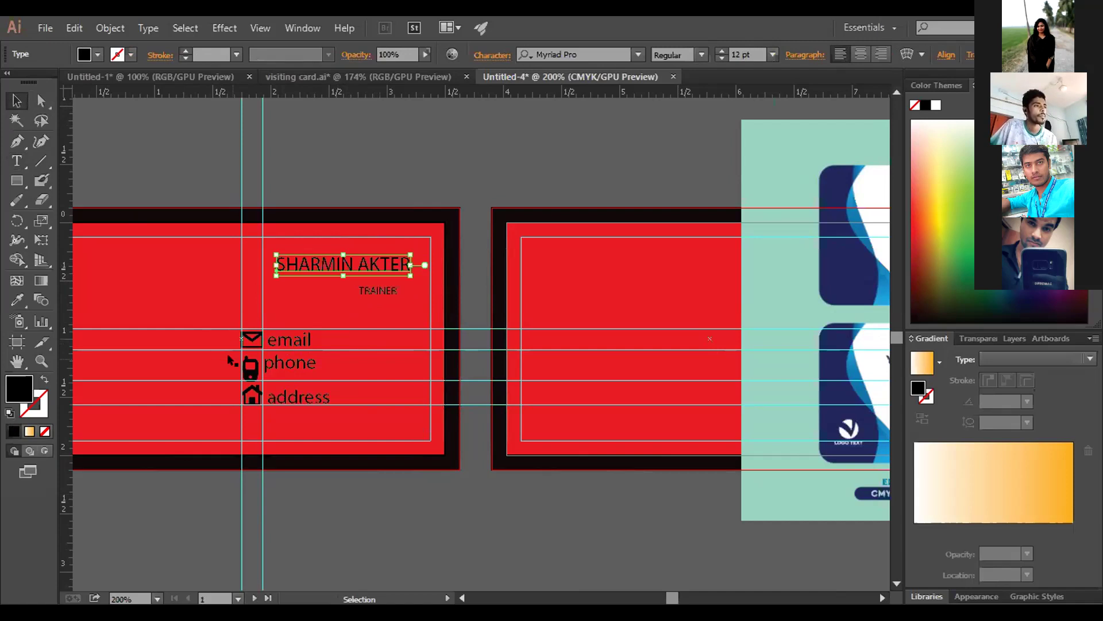
Draw a closed S-curved shape with the Pen tool along the first artboard's left bleed edge, full height and about 1 in wide at its upper end
key(ctrl+minus)
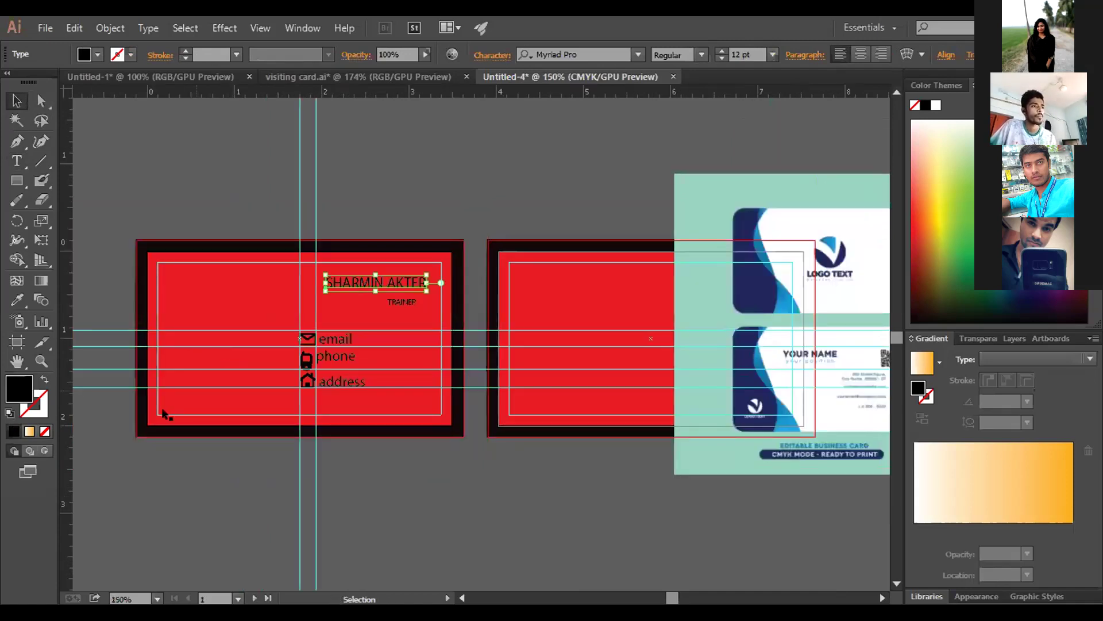
click(17, 141)
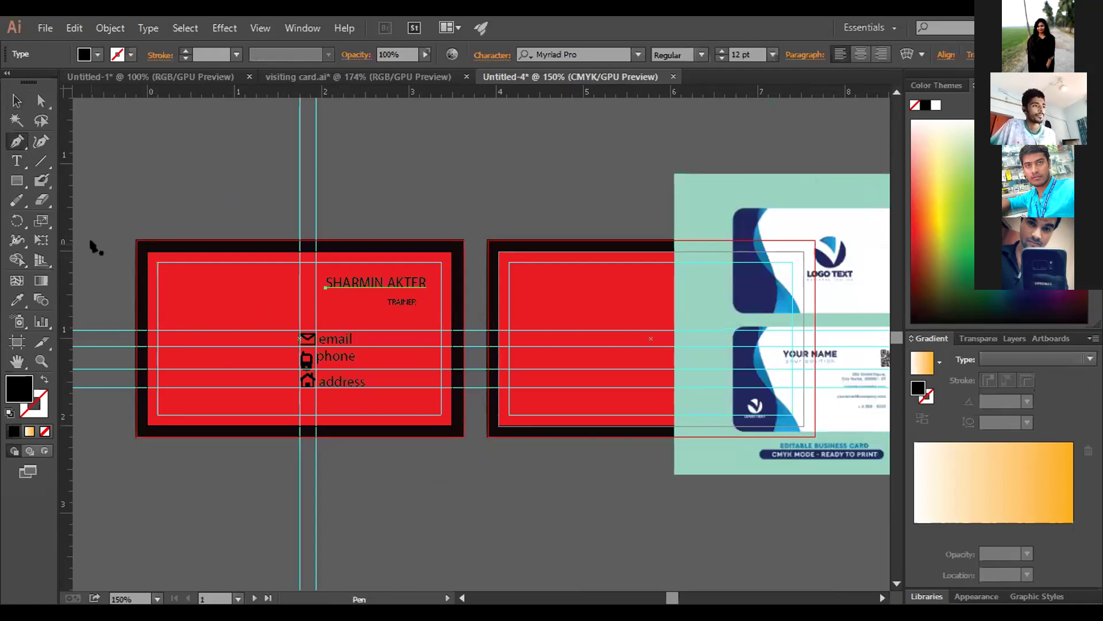
click(240, 435)
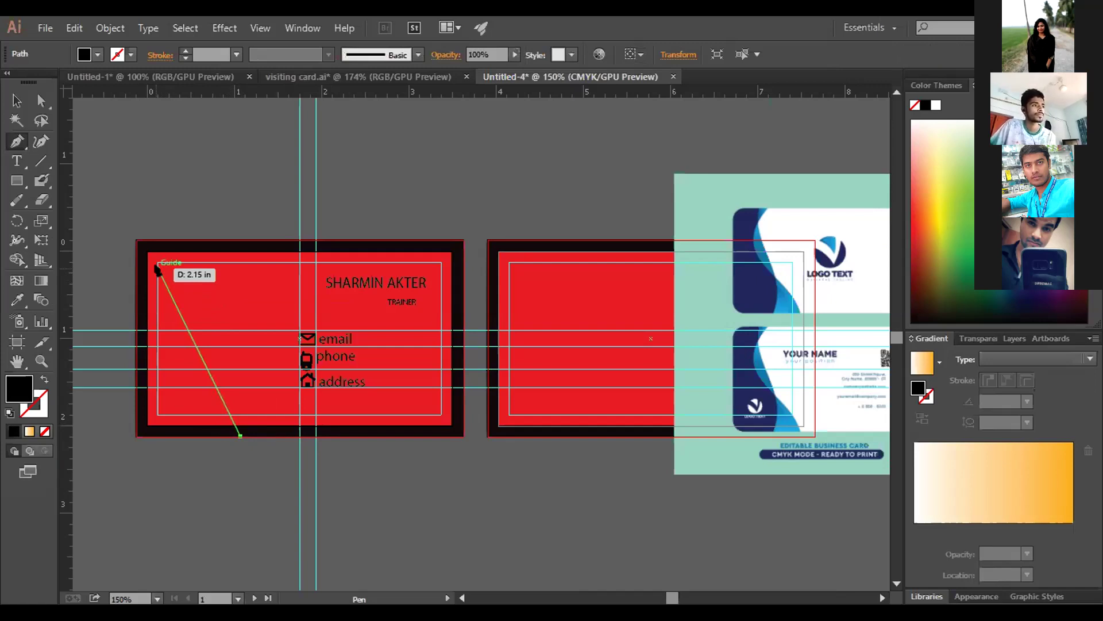
key(ctrl+z)
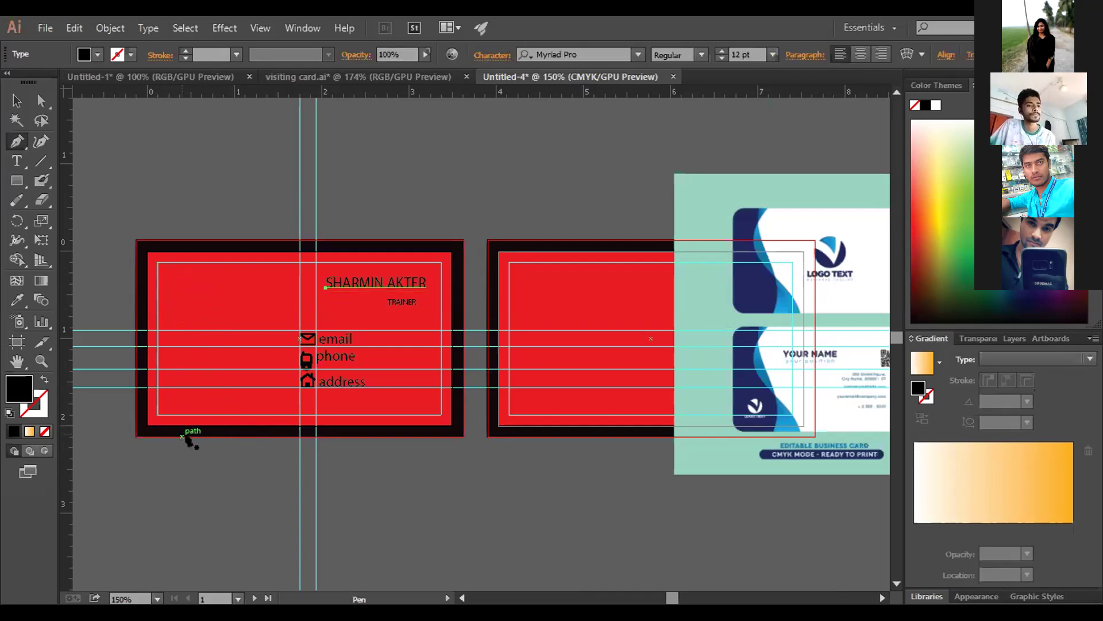
click(191, 435)
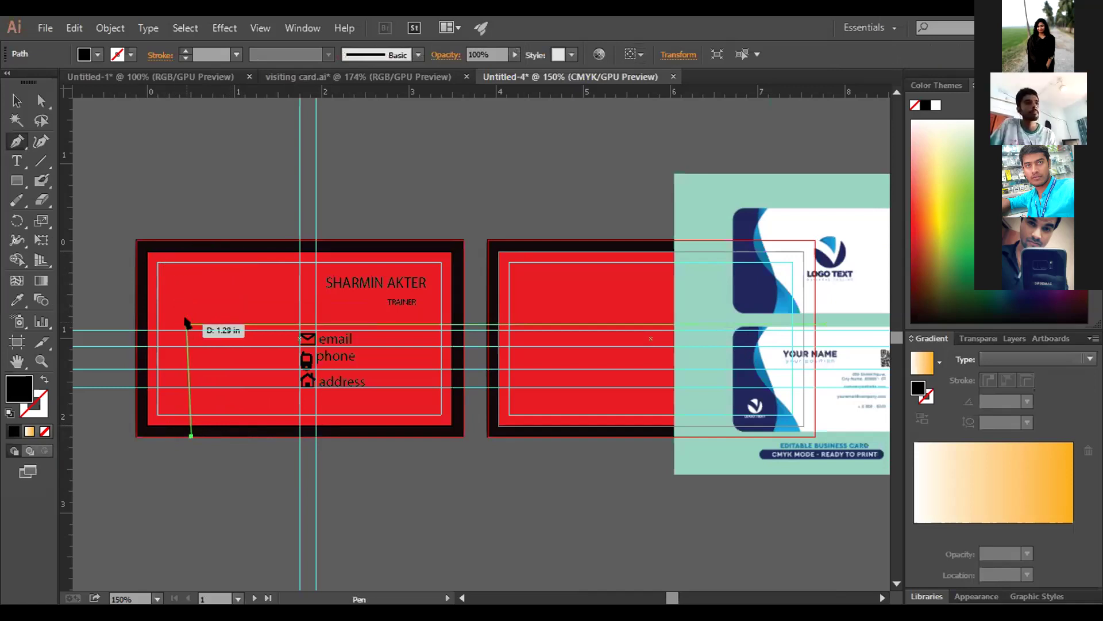
drag(187, 324, 227, 372)
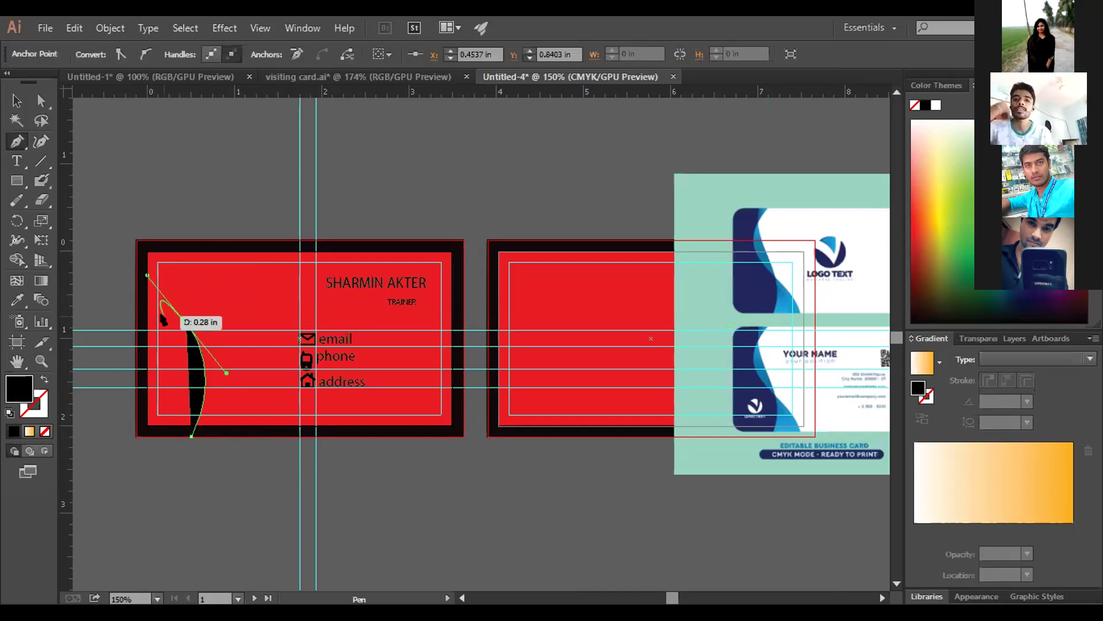
click(187, 324)
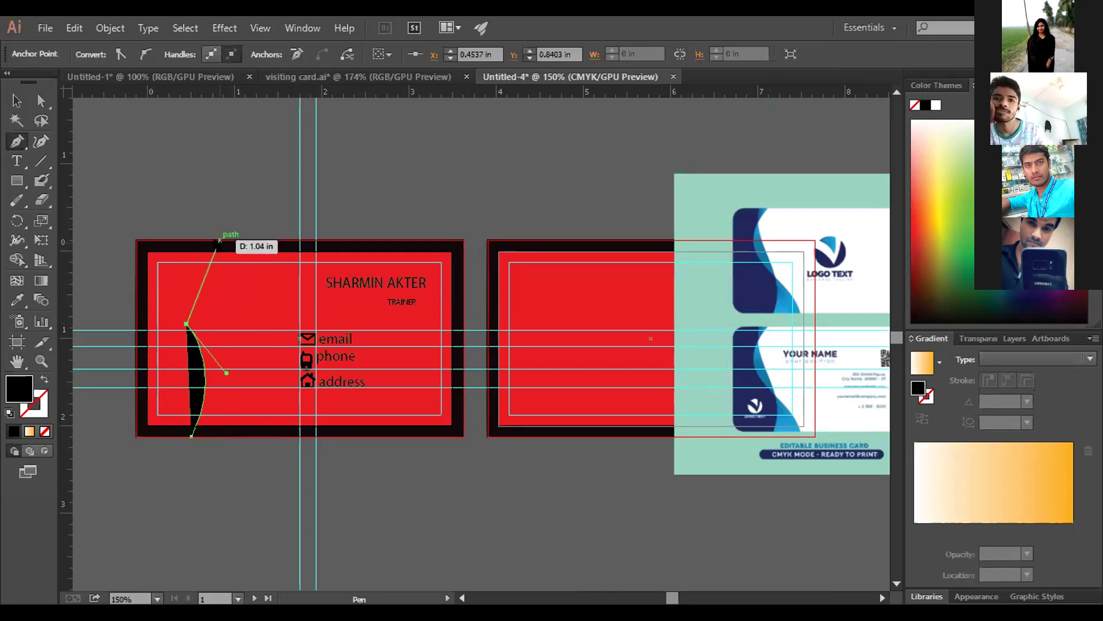
drag(221, 240, 291, 216)
click(221, 240)
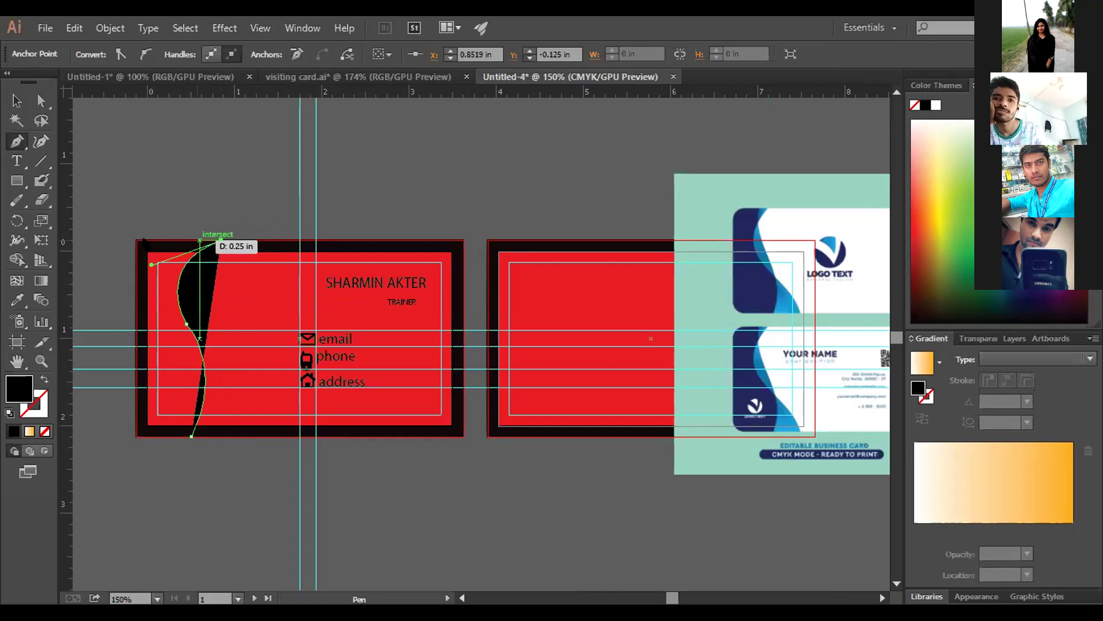
click(136, 240)
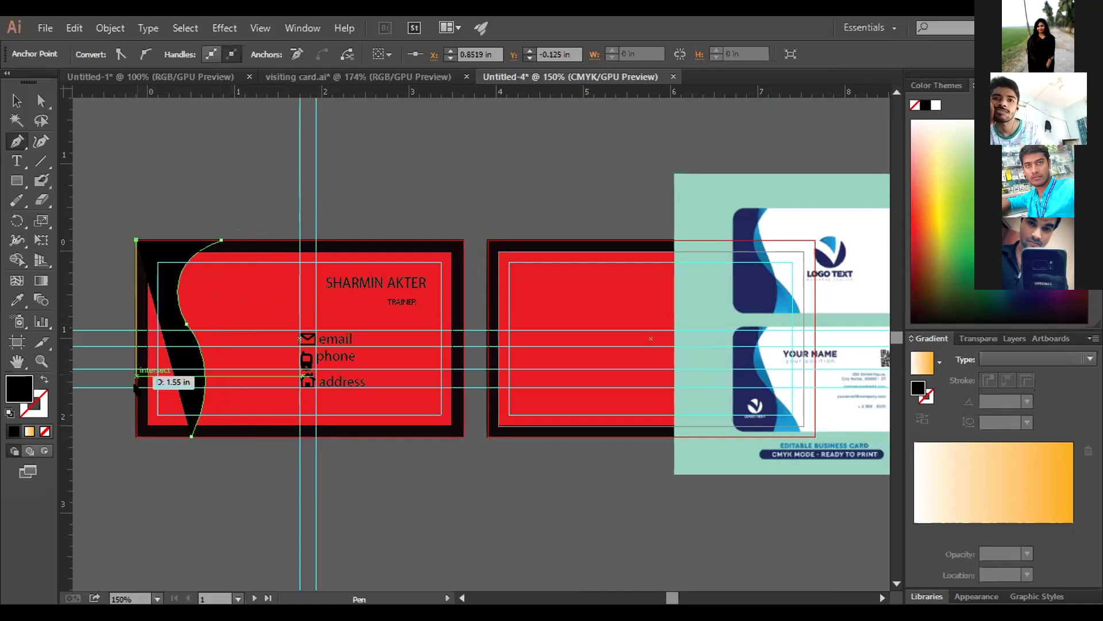
click(137, 436)
click(191, 436)
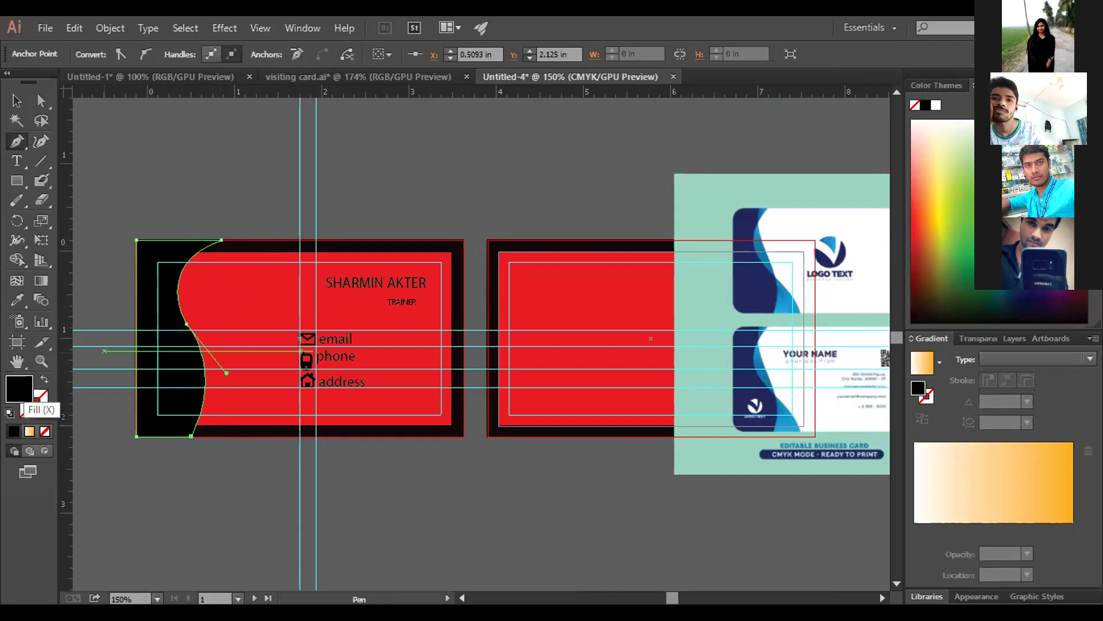
Fill the curved shape with crimson D30B44 and delete the stray anchor point above the first artboard
double_click(20, 389)
click(267, 315)
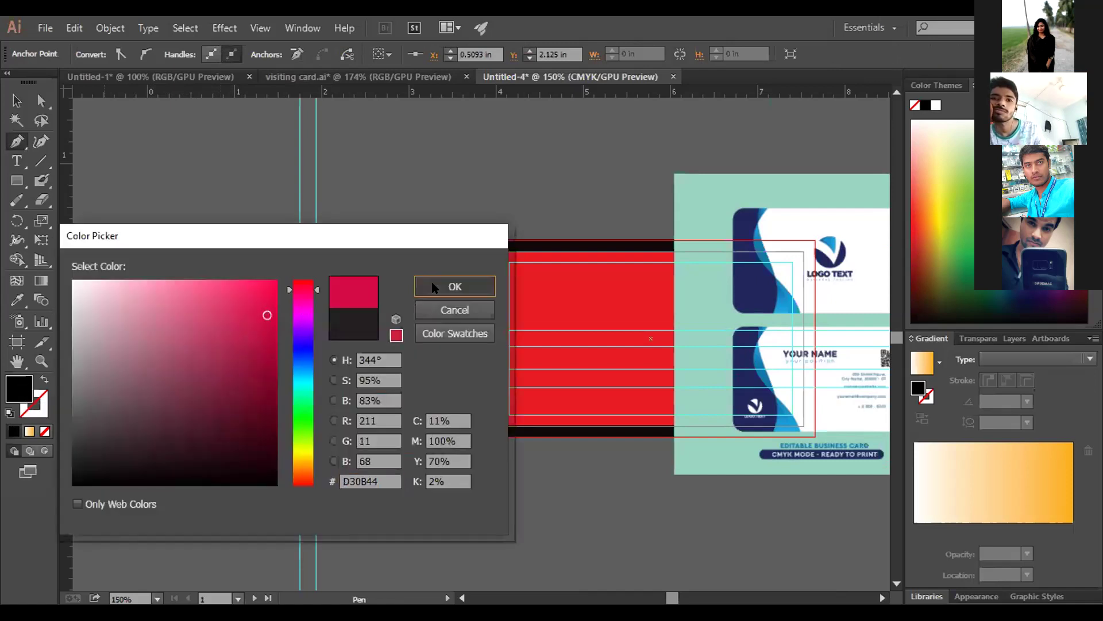
key(Return)
click(102, 114)
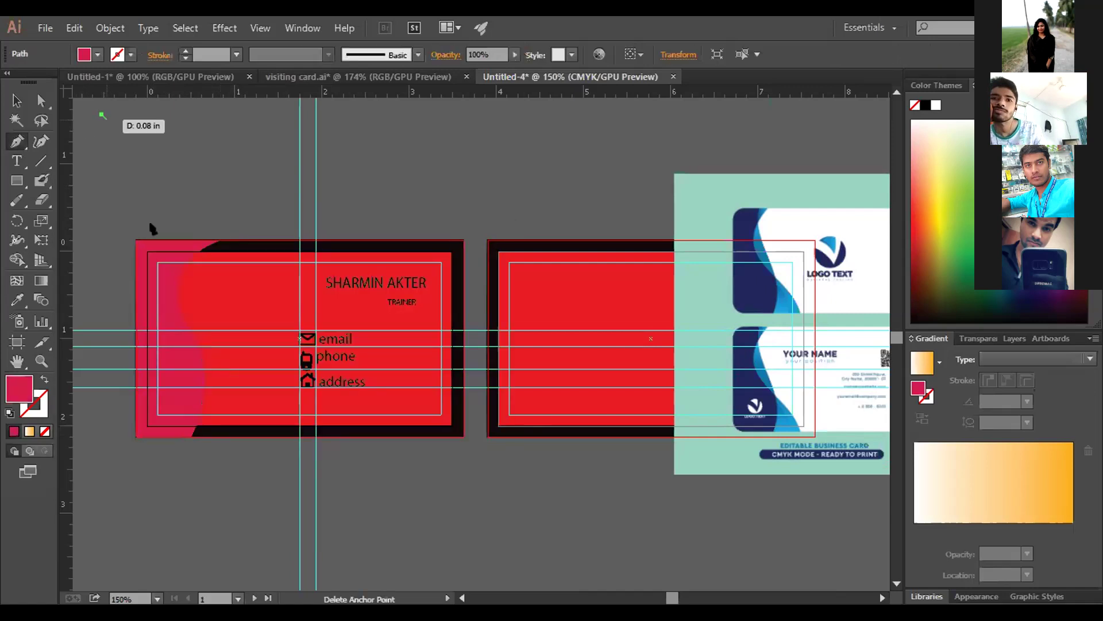
click(16, 100)
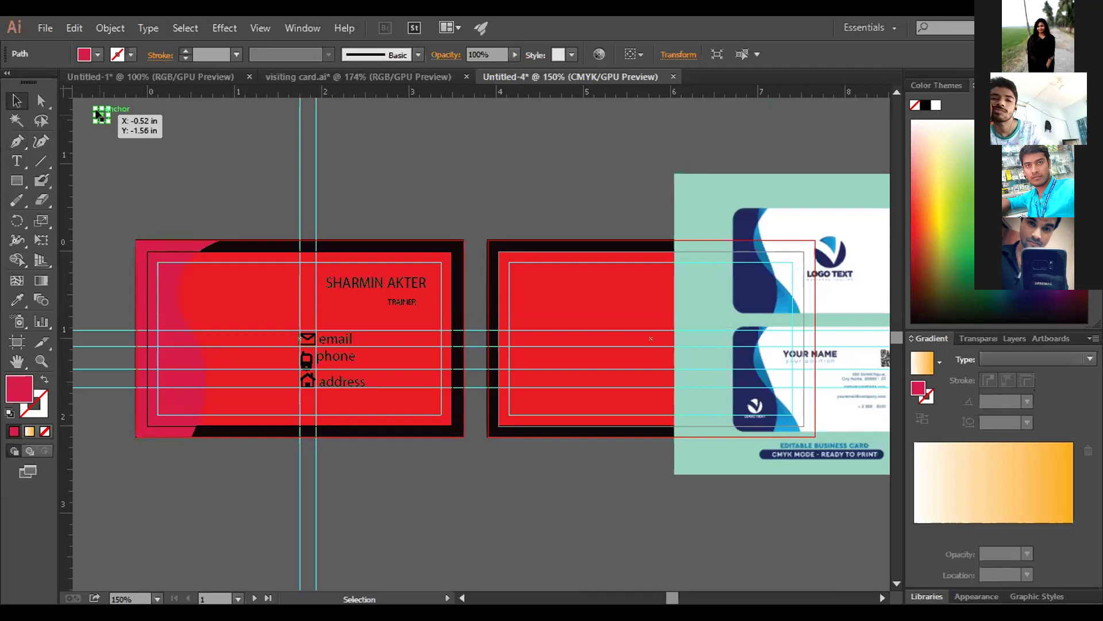
key(Delete)
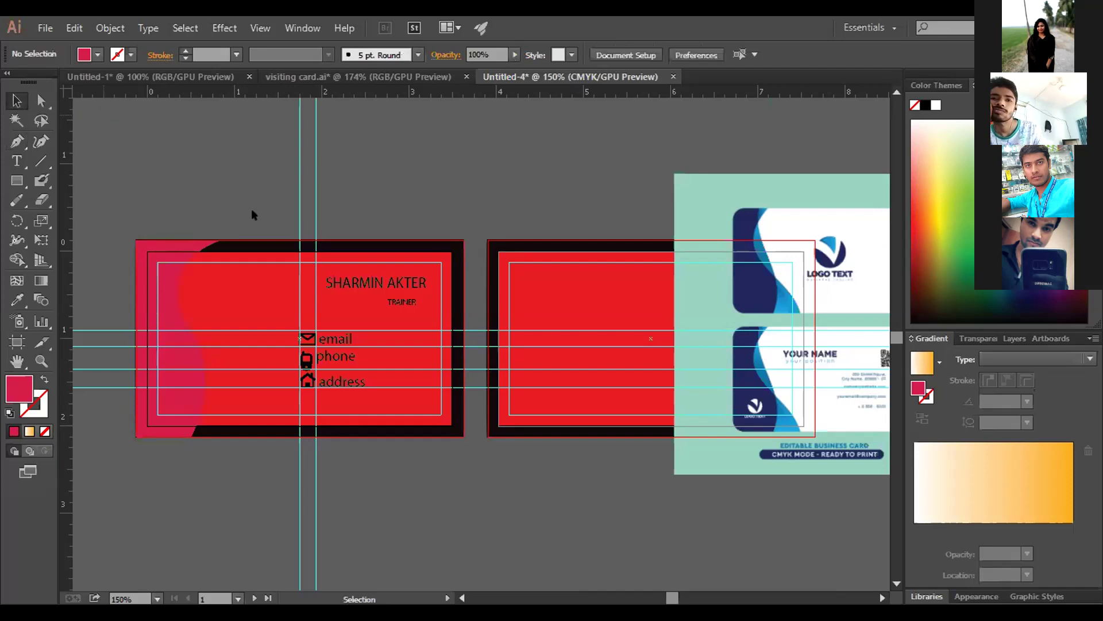
Try a teal fill on the 3.25 × 1.75 in safe-area rectangle of the first artboard, and undo it
click(414, 347)
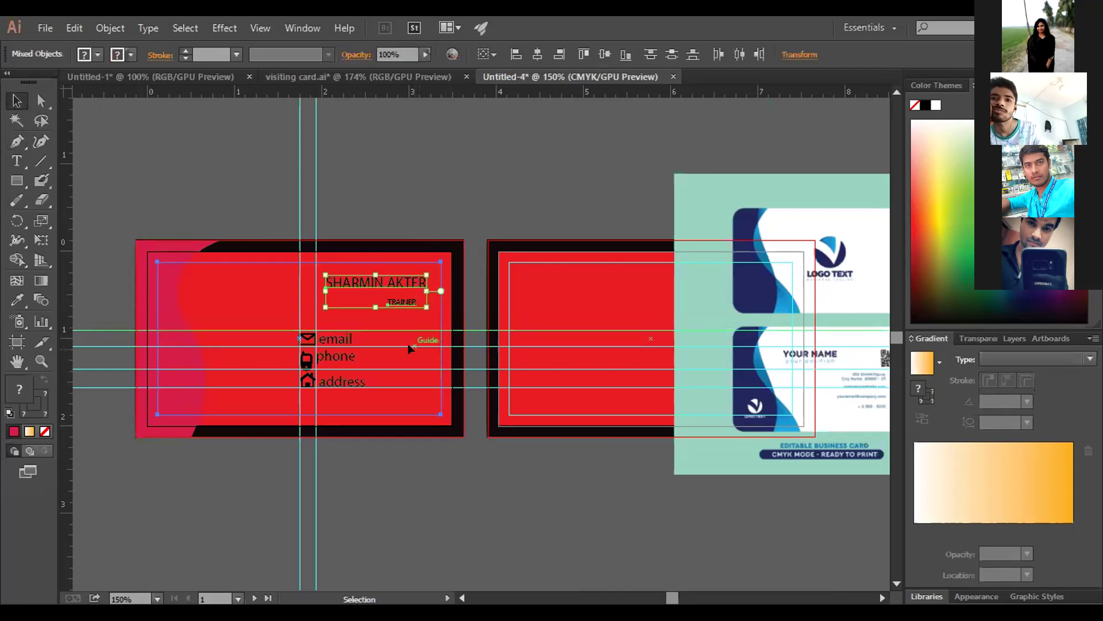
click(446, 182)
key(ctrl+a)
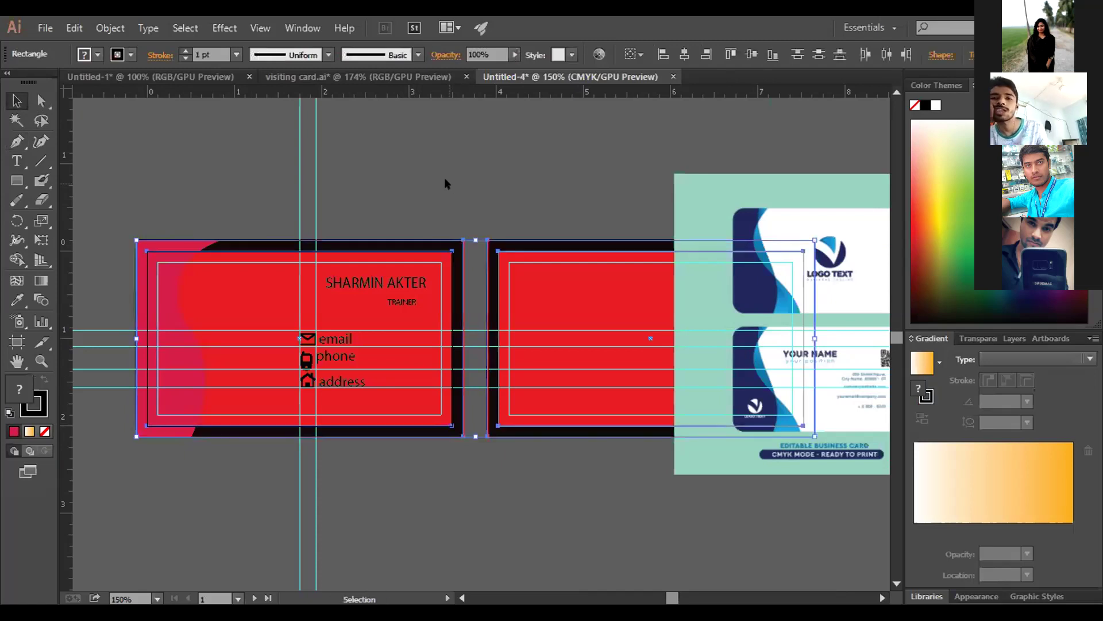
click(444, 177)
click(277, 280)
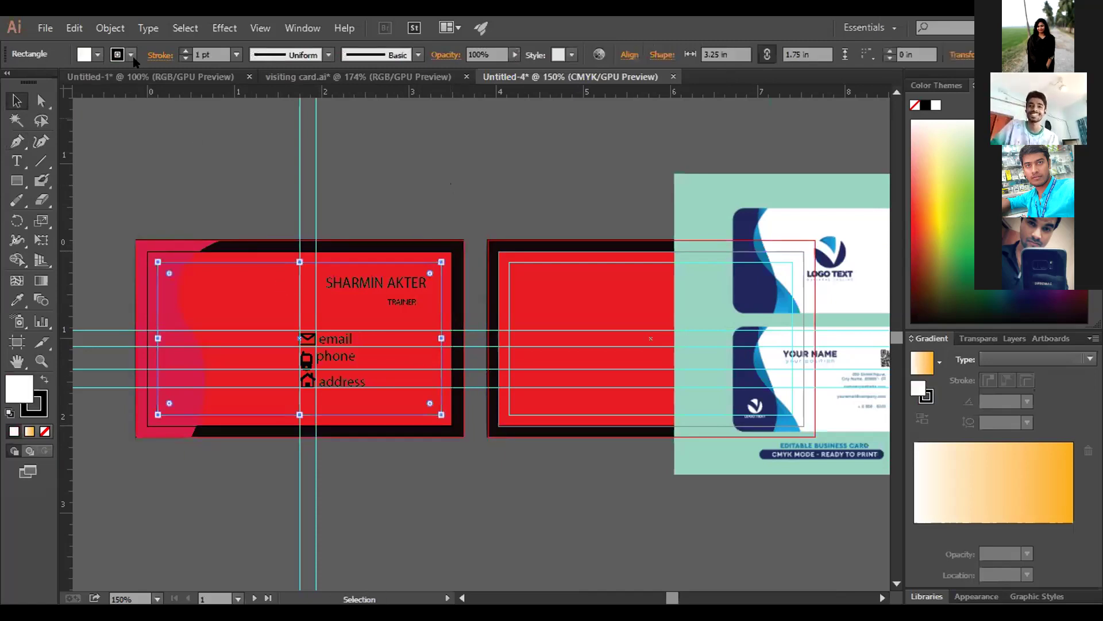
click(93, 52)
click(99, 93)
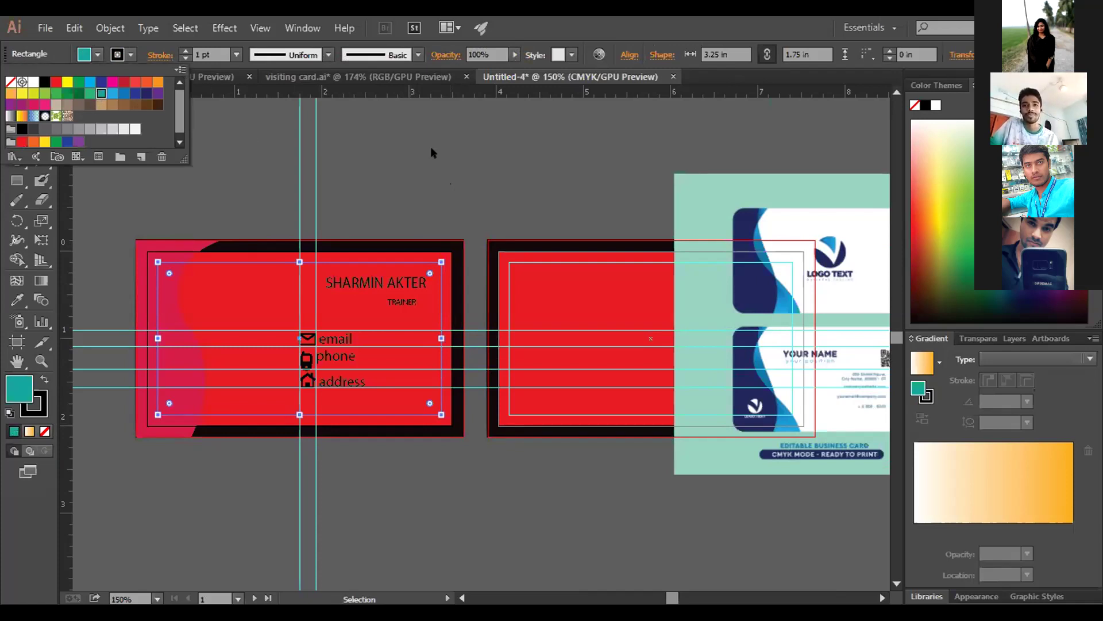
key(ctrl+z)
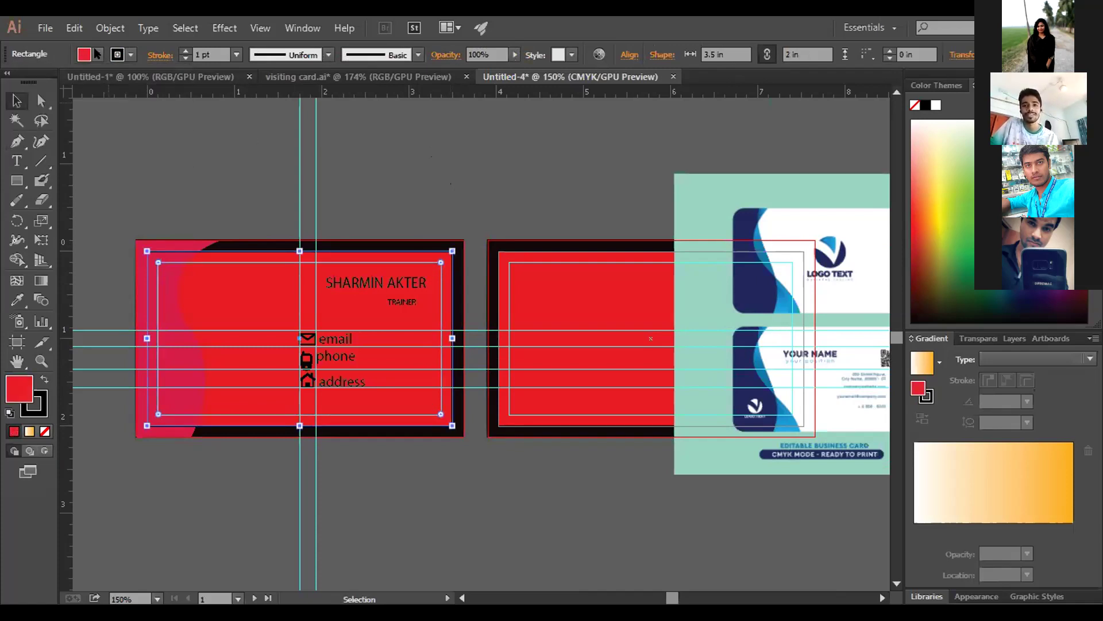
Fill the 3.5 × 2 in background rectangle of the first card with a light tan swatch after trying blue and brown
click(97, 54)
click(89, 81)
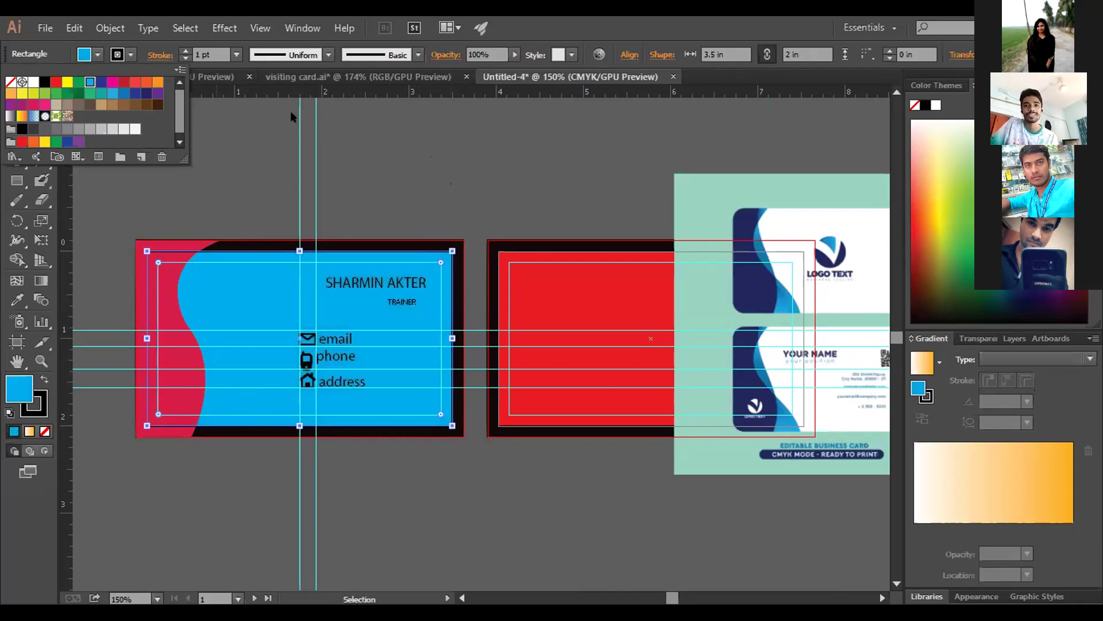
click(113, 103)
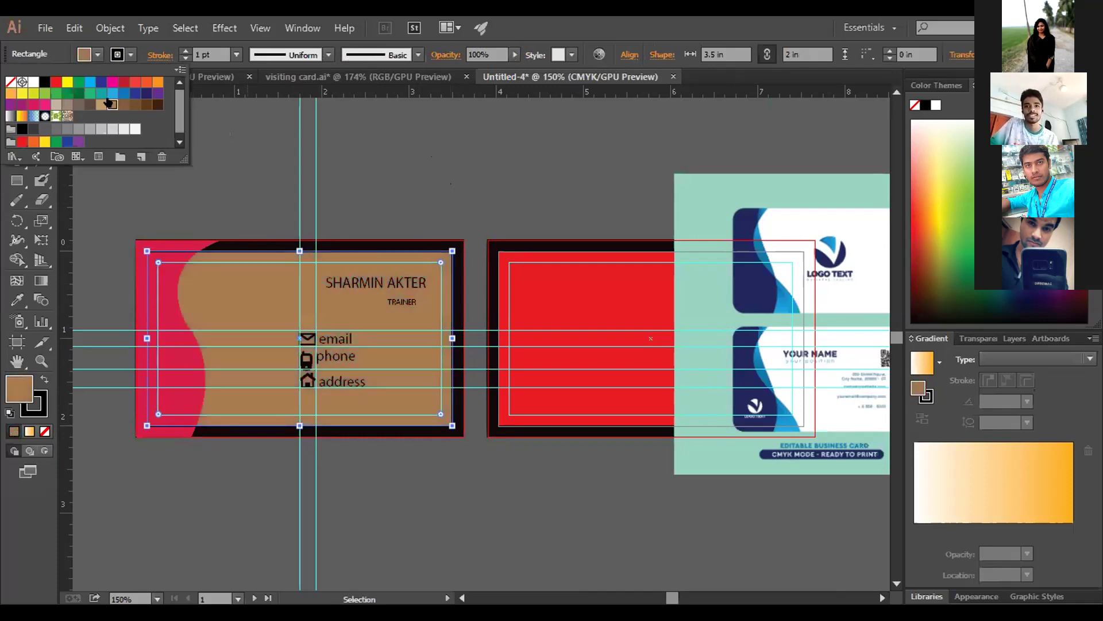
click(101, 104)
click(381, 144)
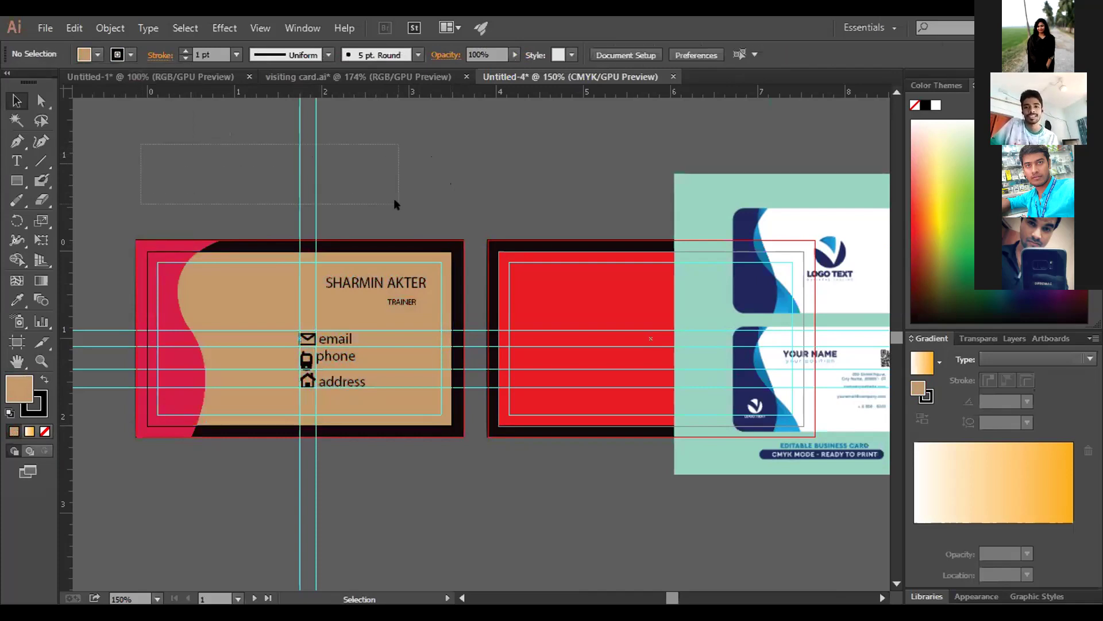
Delete the two vertical guides running along the contact icons
drag(395, 204, 394, 204)
key(Delete)
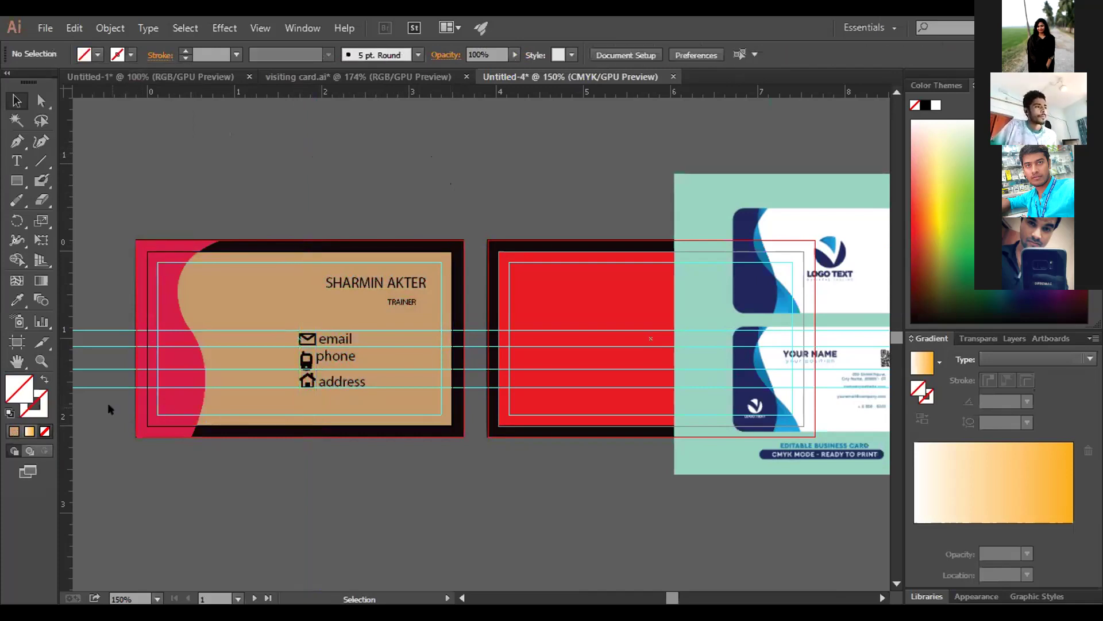
Delete the horizontal ruler guides that run across both cards at the height of the contact lines
drag(96, 308, 96, 308)
key(Delete)
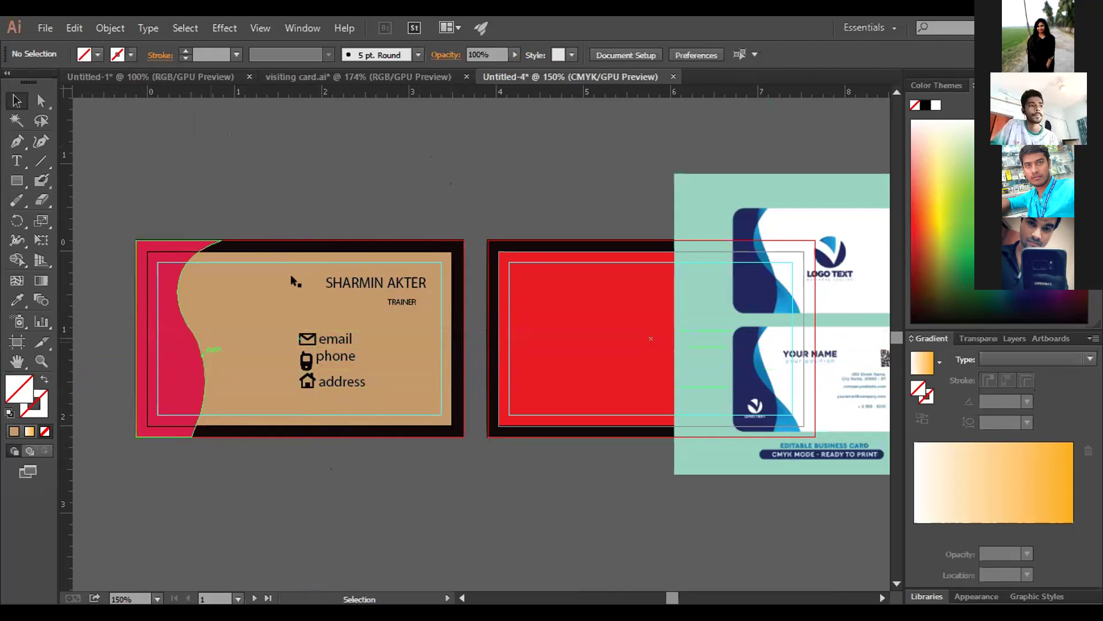
Try to make a clipping mask from all the artwork on the tan card
drag(128, 200, 465, 496)
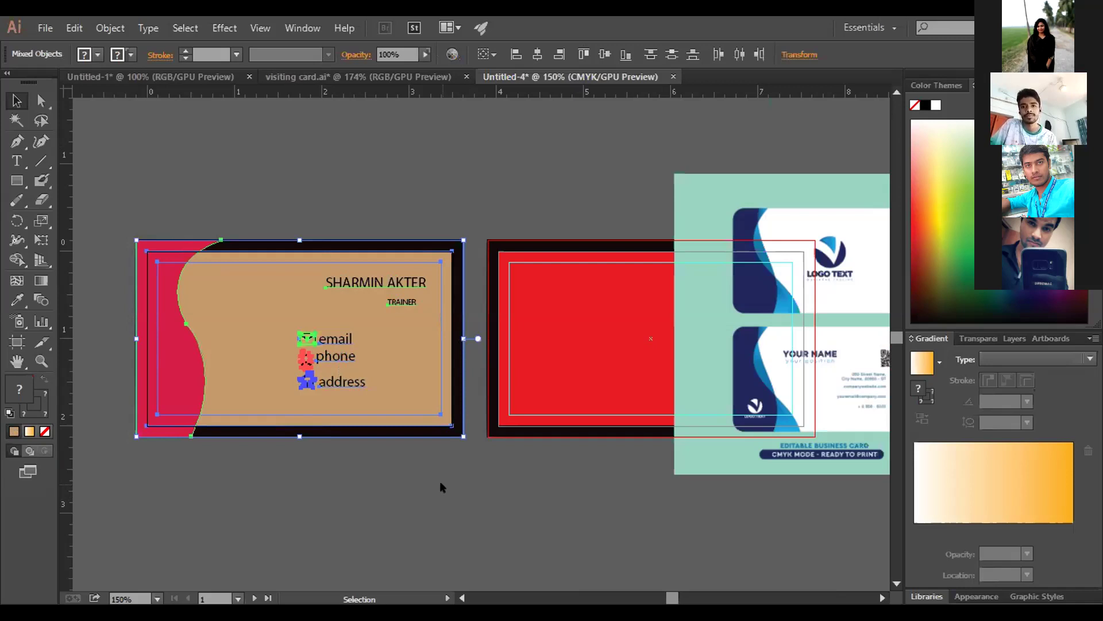
right_click(219, 240)
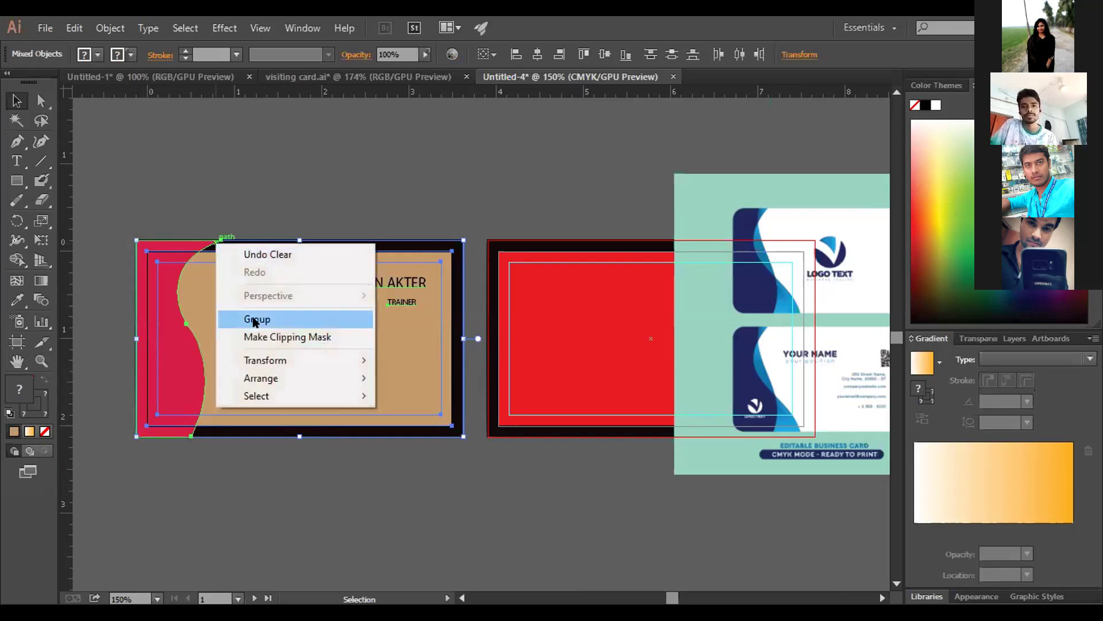
click(159, 205)
drag(131, 229, 460, 478)
right_click(291, 292)
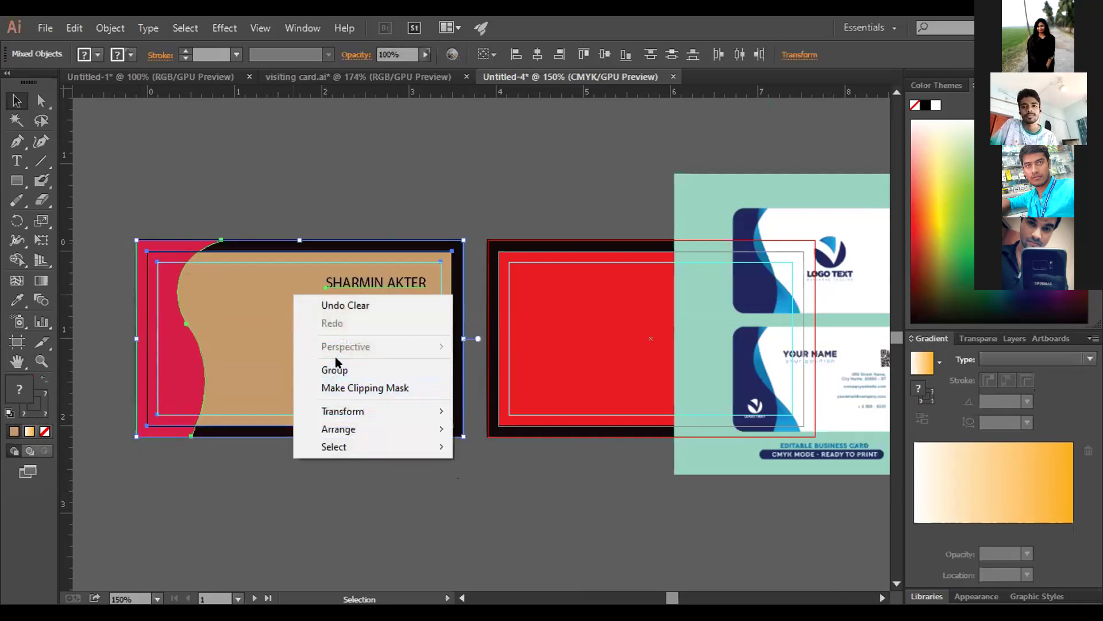
click(357, 388)
click(174, 216)
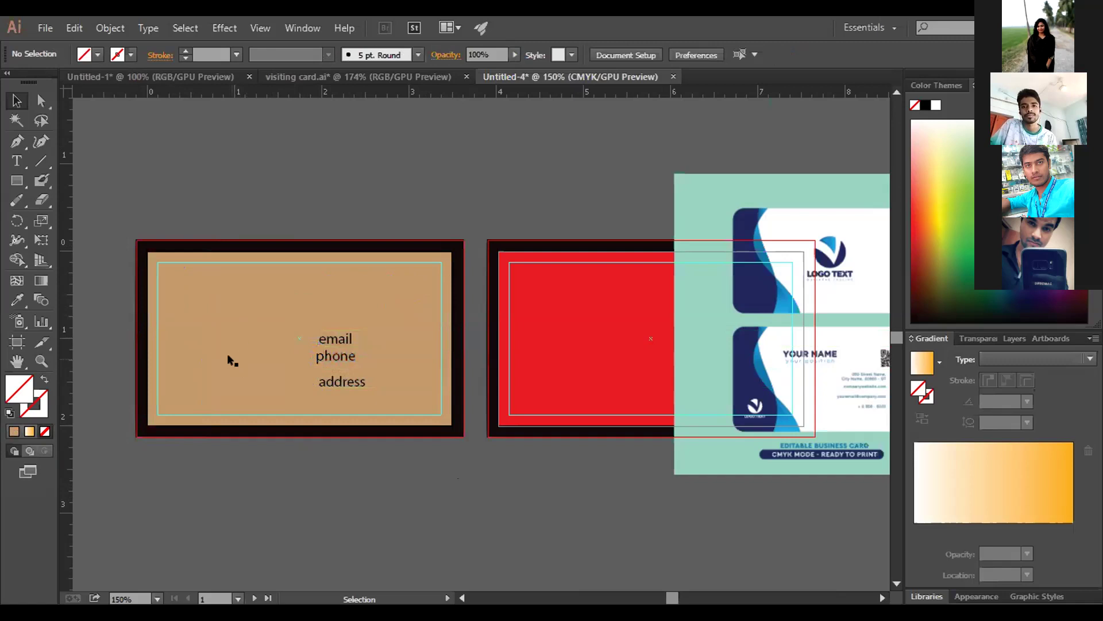
key(ctrl+z)
key(ctrl+shift+a)
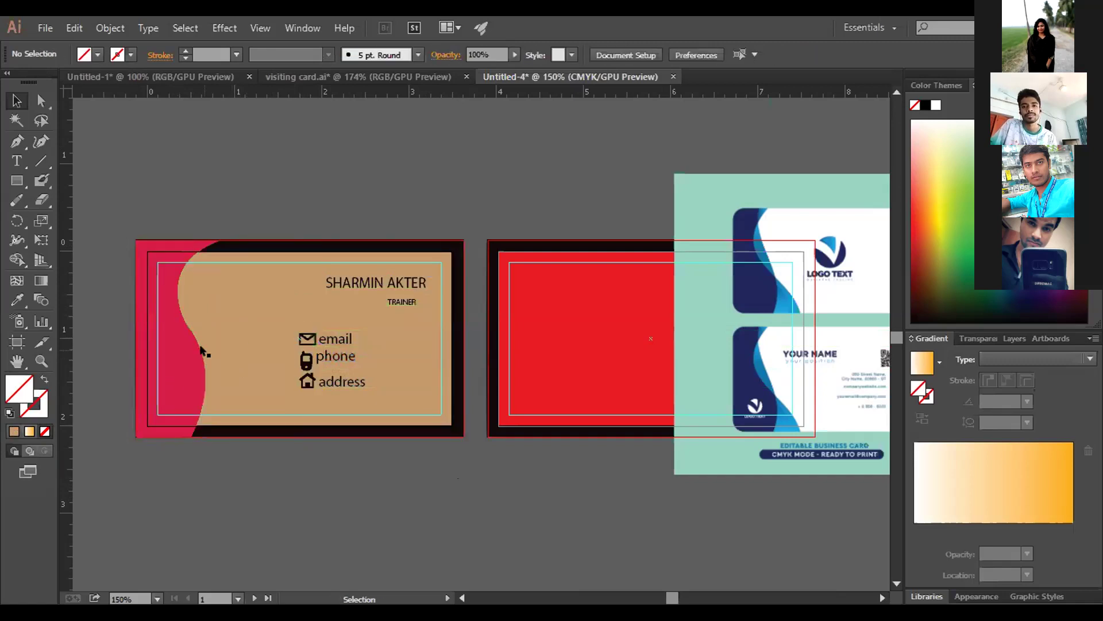
Bring the pink wave shape on the tan card to the front
click(192, 350)
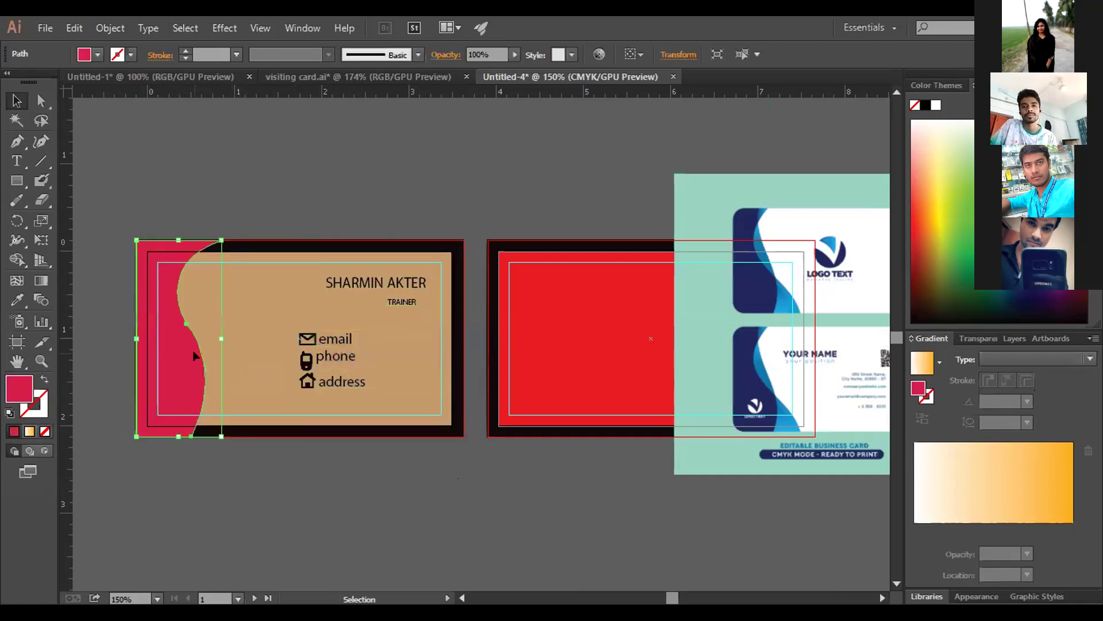
right_click(174, 319)
mouse_move(227, 553)
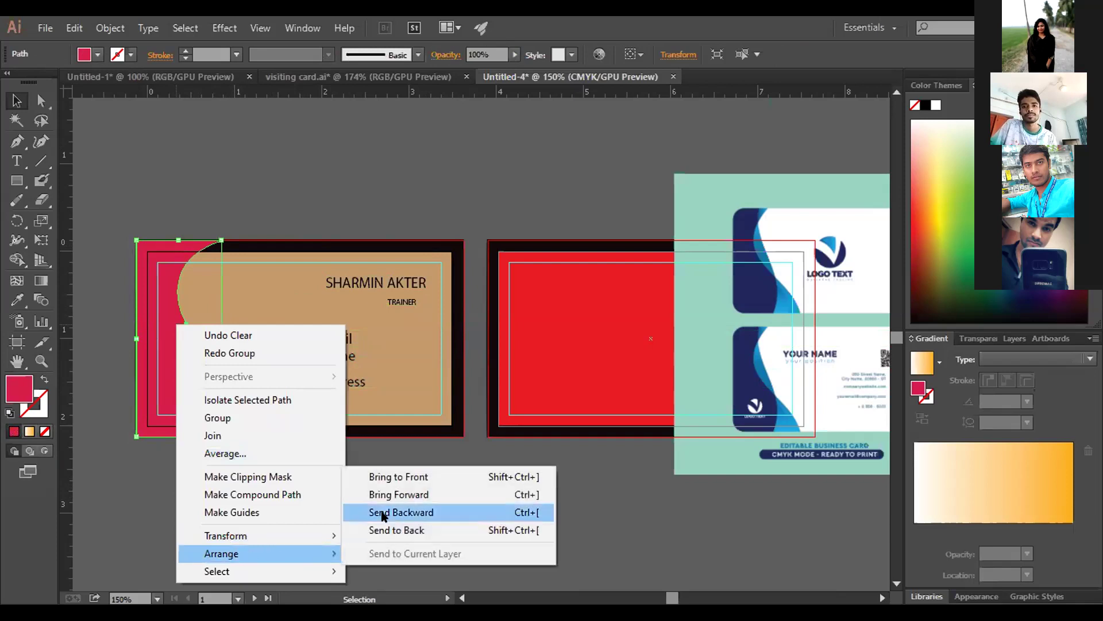
click(420, 477)
click(426, 484)
Try to split all the tan card's artwork with Pathfinder Divide and ungroup the resulting pieces
drag(100, 193, 457, 492)
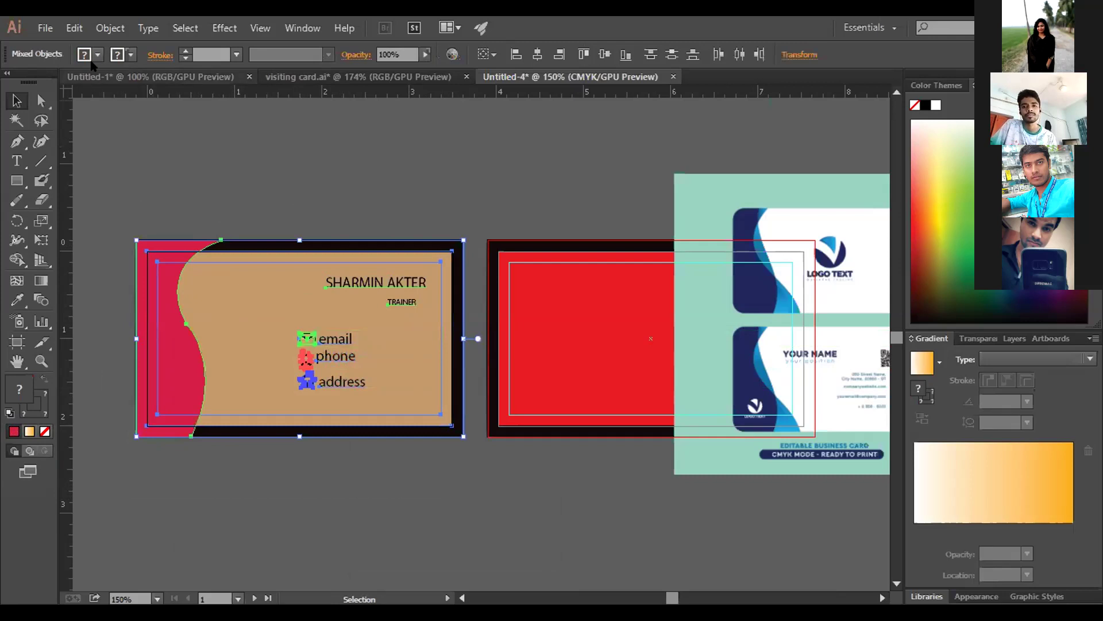
click(300, 28)
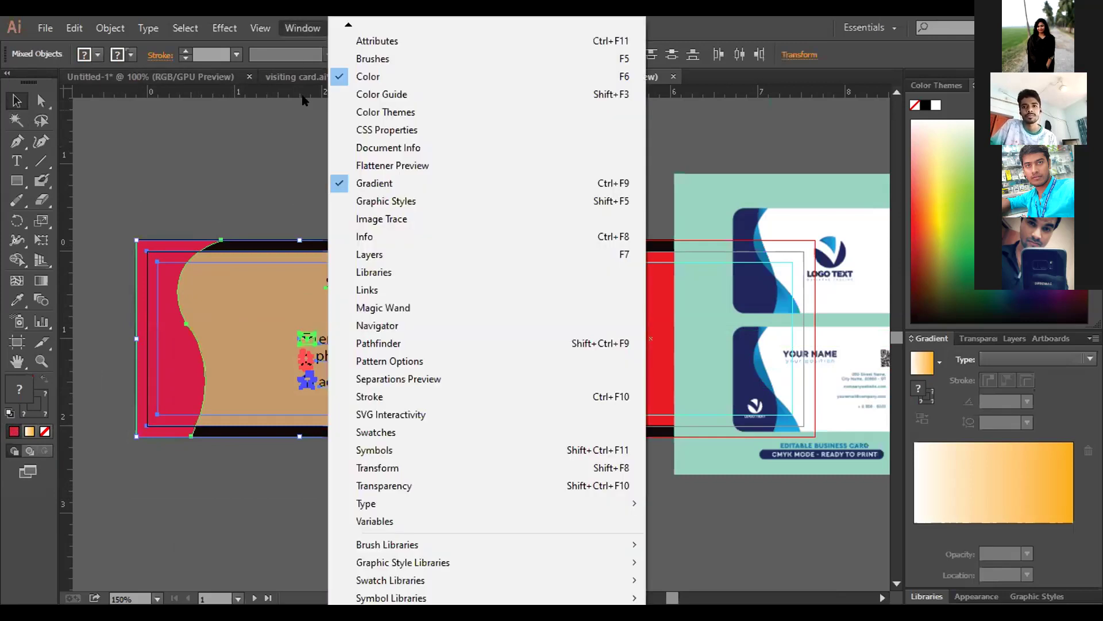
click(378, 344)
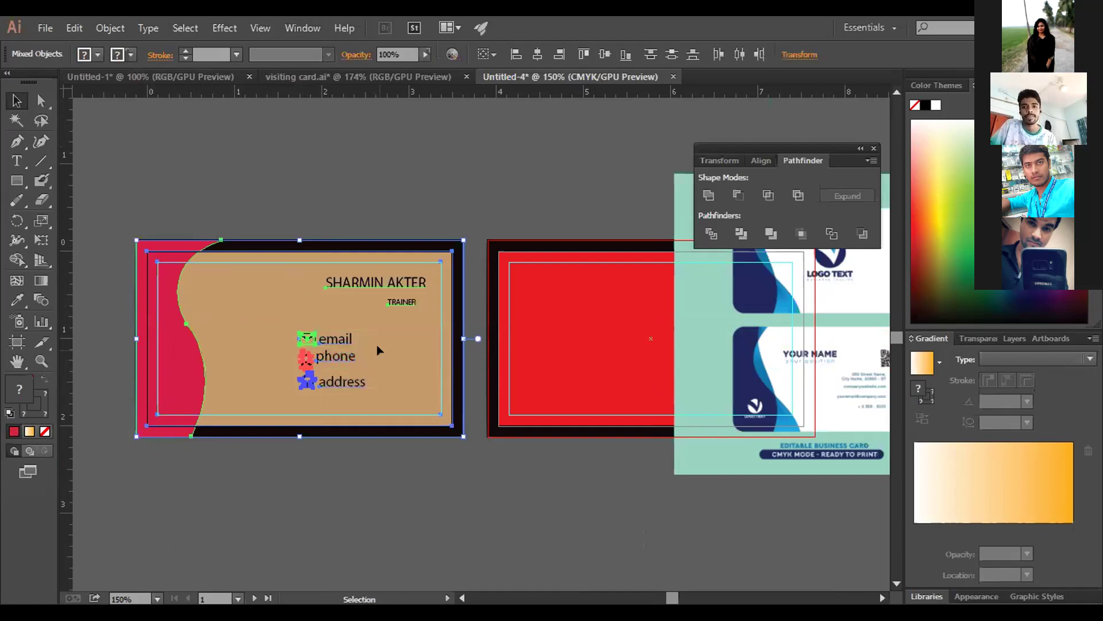
click(714, 238)
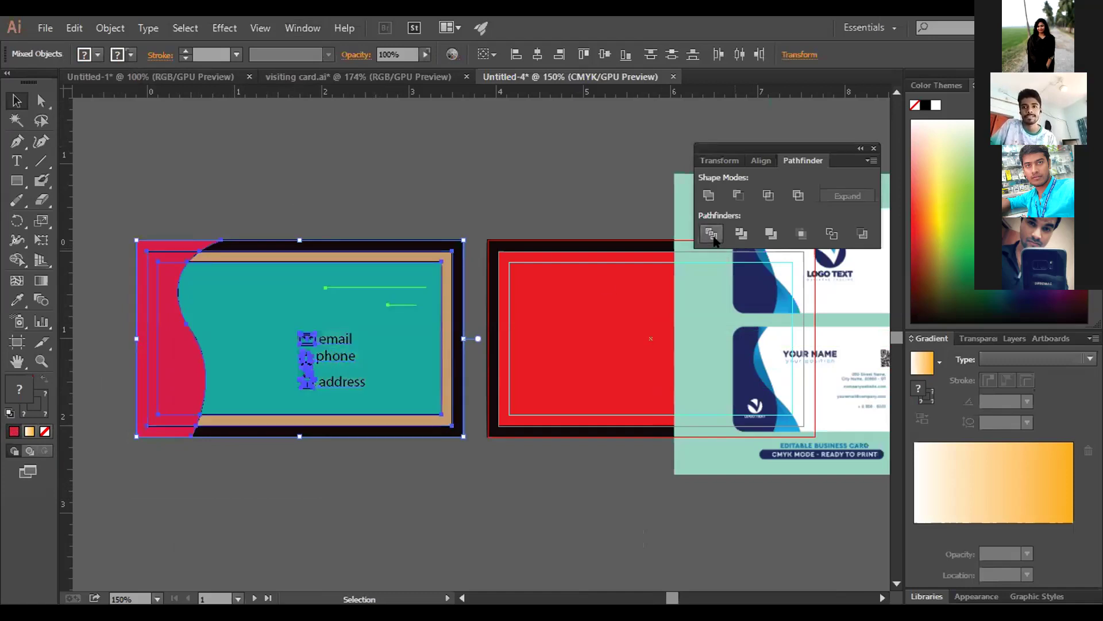
right_click(352, 177)
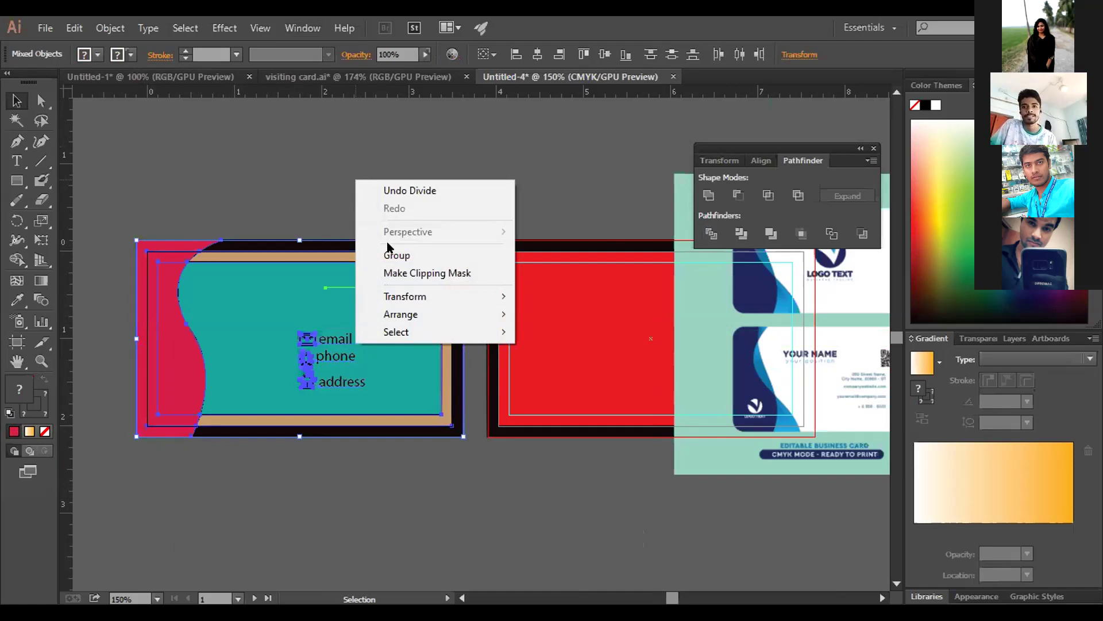
click(395, 255)
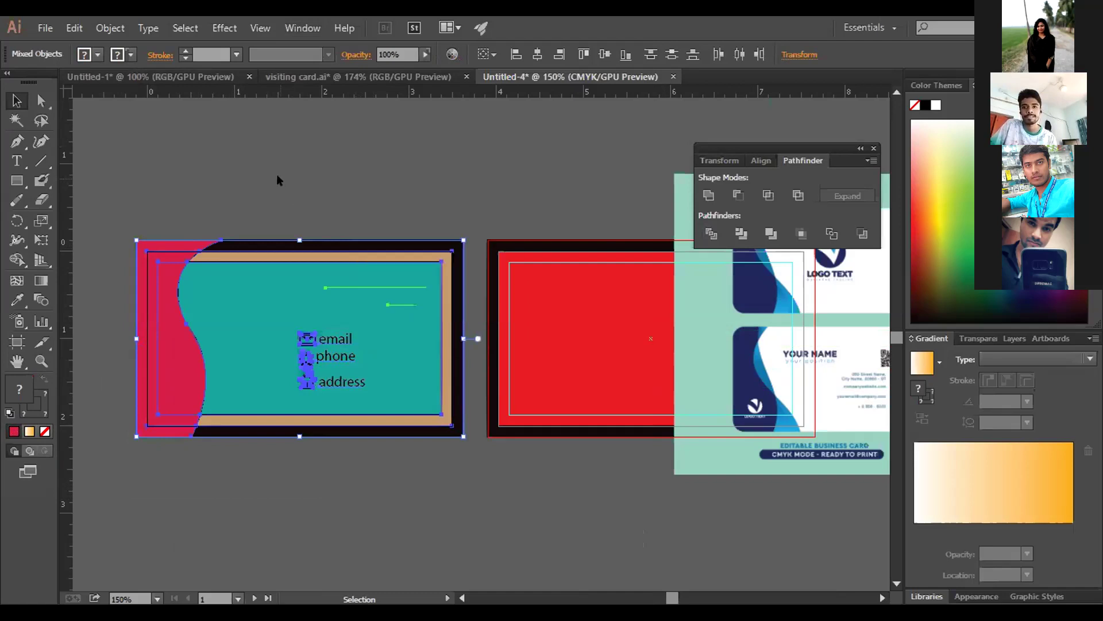
right_click(291, 271)
click(331, 368)
click(356, 221)
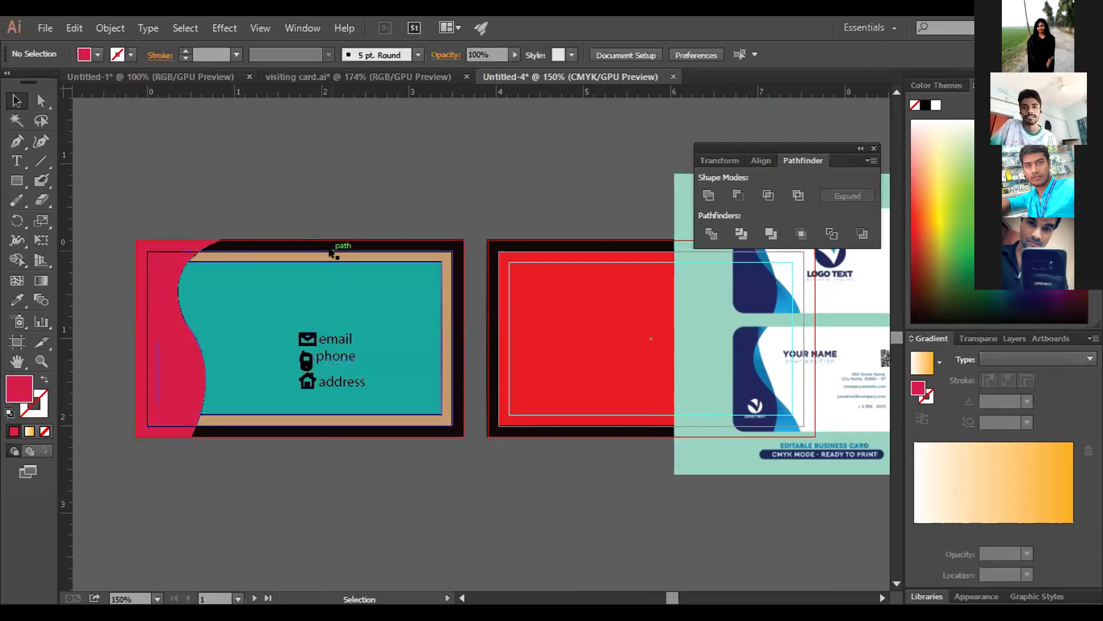
Try to pull the outer black and pink border pieces away from the card, and undo back to before the Divide
drag(332, 253, 200, 548)
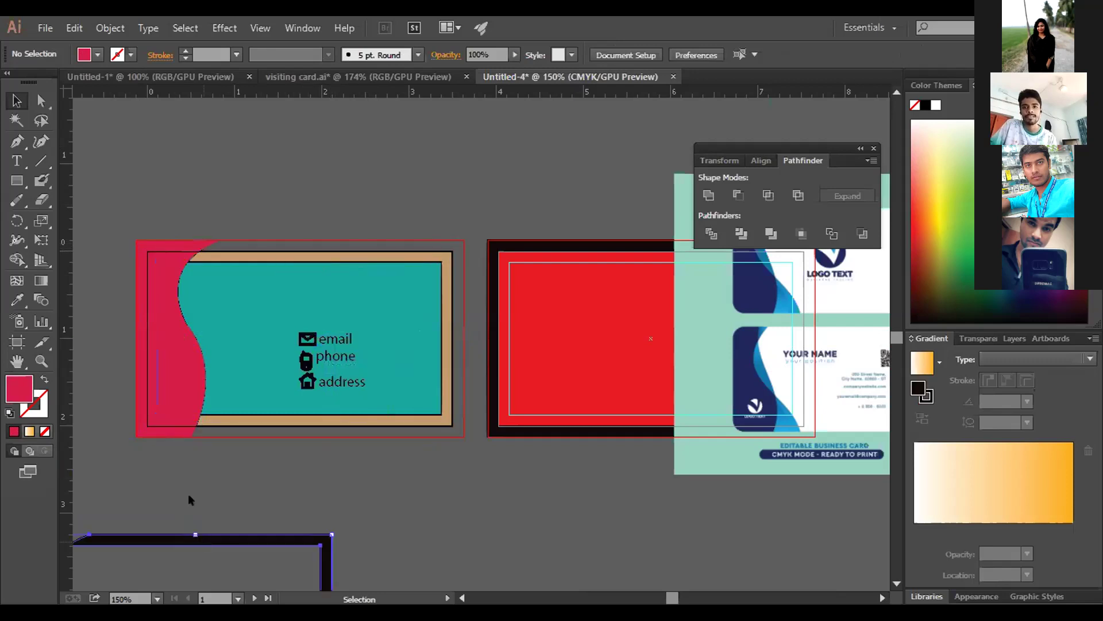
drag(161, 253, 142, 485)
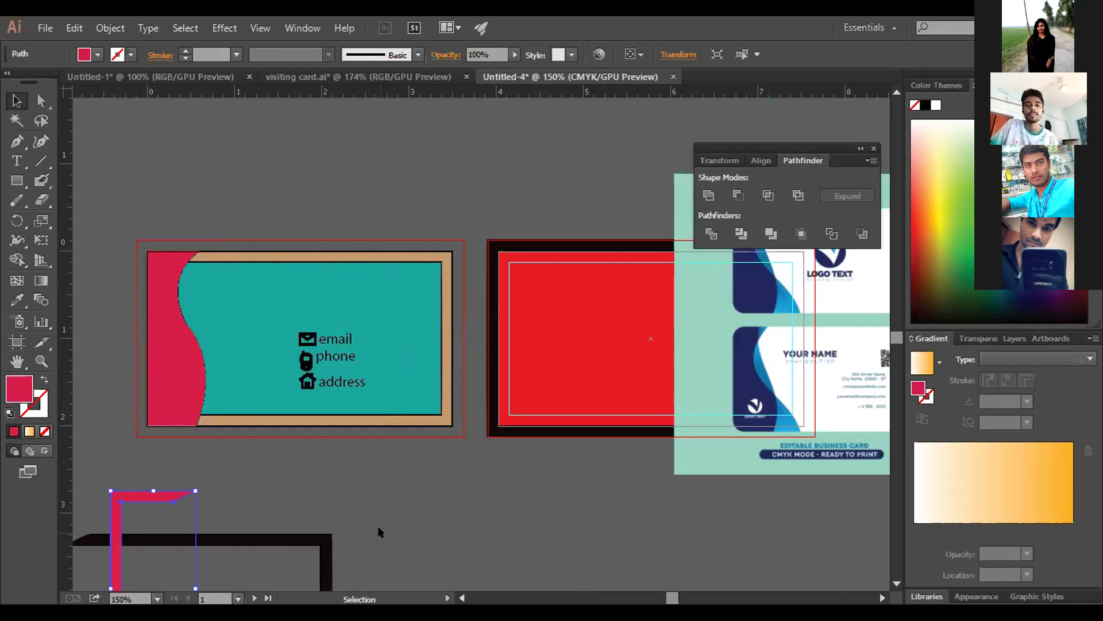
click(347, 288)
right_click(352, 286)
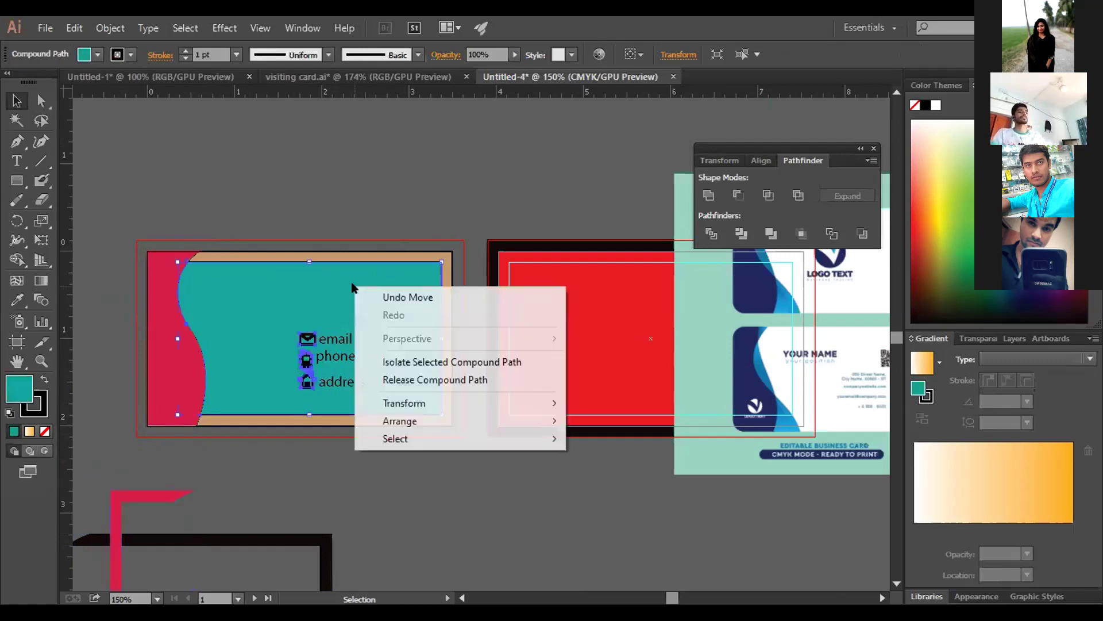
click(391, 204)
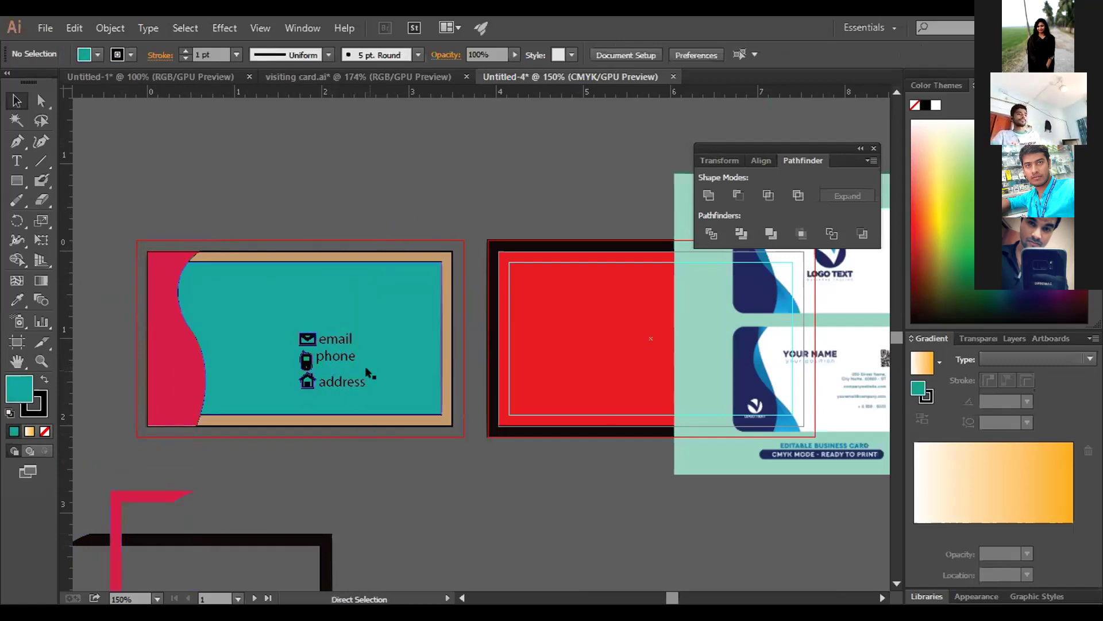
key(ctrl+z)
key(ctrl+z)
key(ctrl+z)
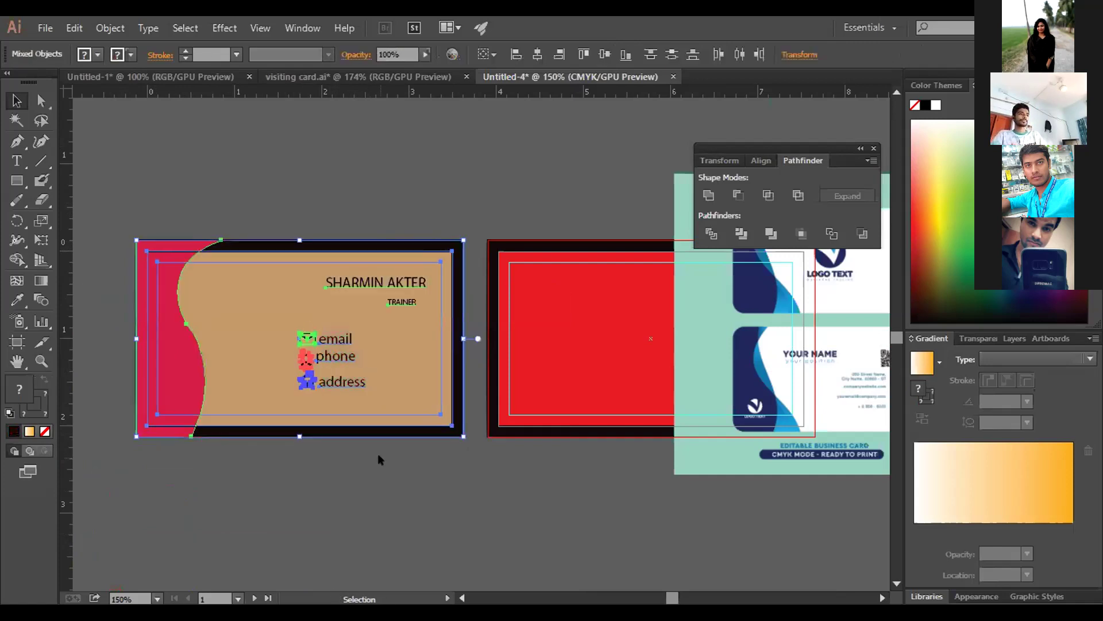
Bring the cardholder's name text on the tan card to the front
click(378, 453)
click(390, 290)
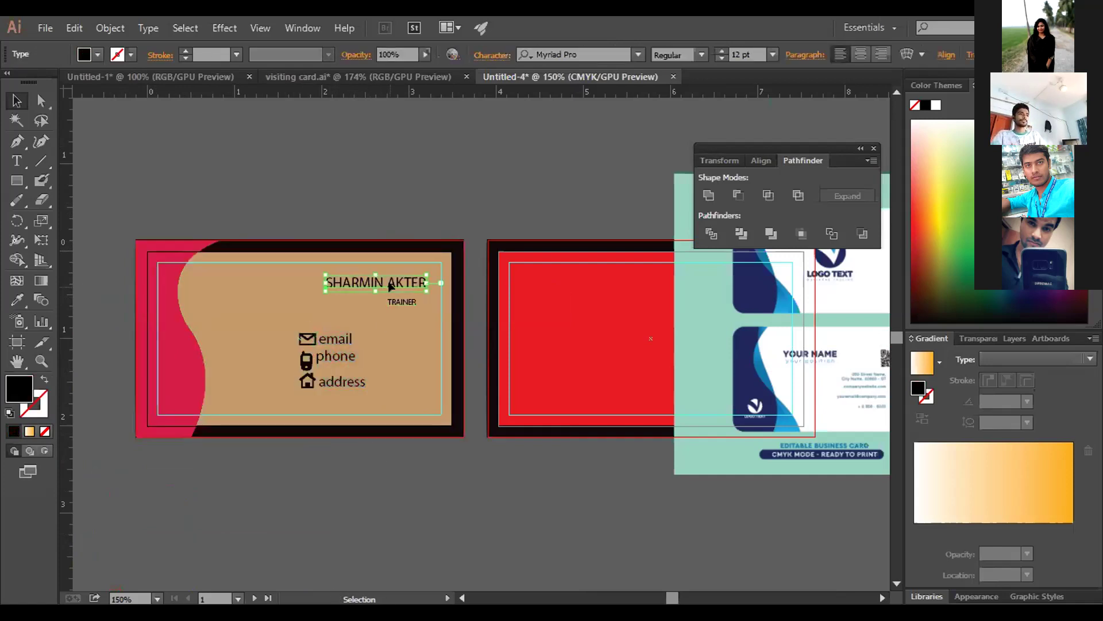
right_click(389, 304)
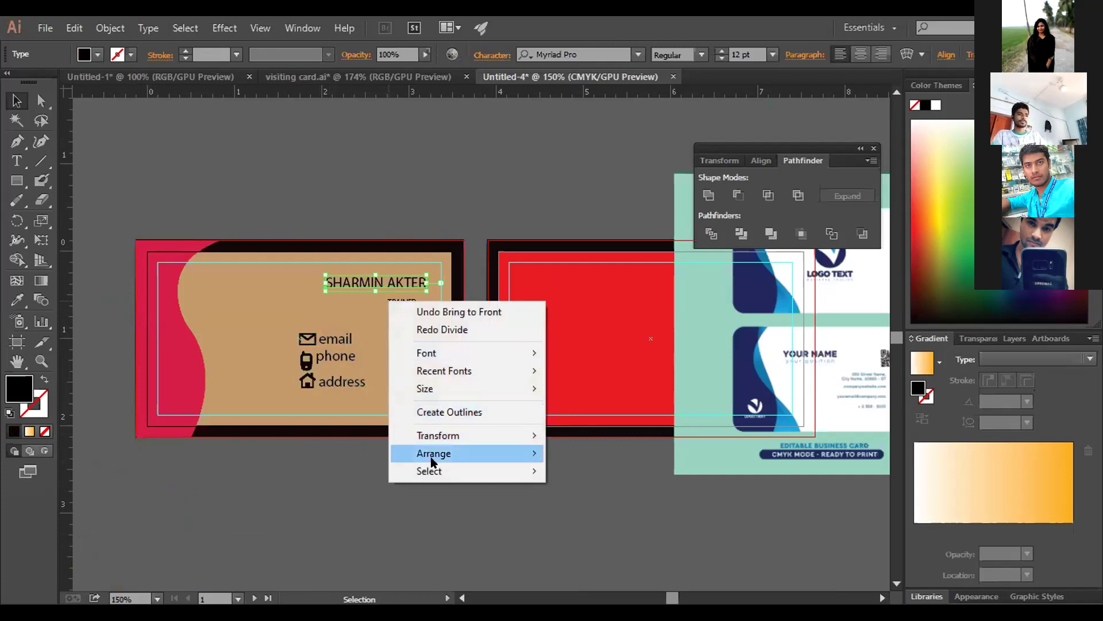
mouse_move(517, 453)
click(560, 454)
click(431, 490)
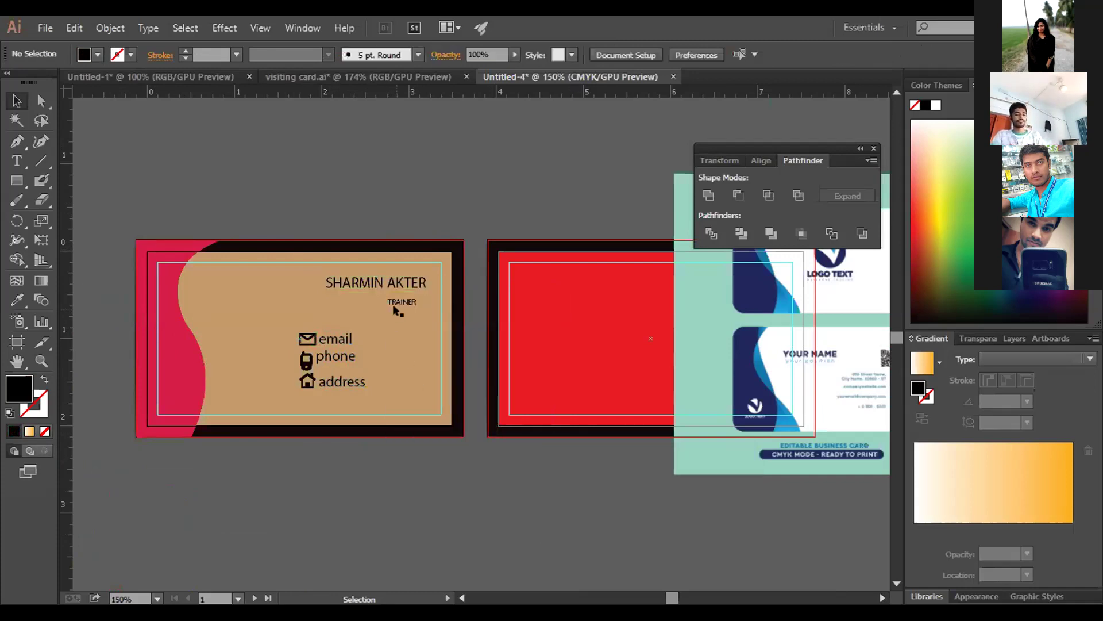
Bring the TRAINER text to the front
right_click(399, 303)
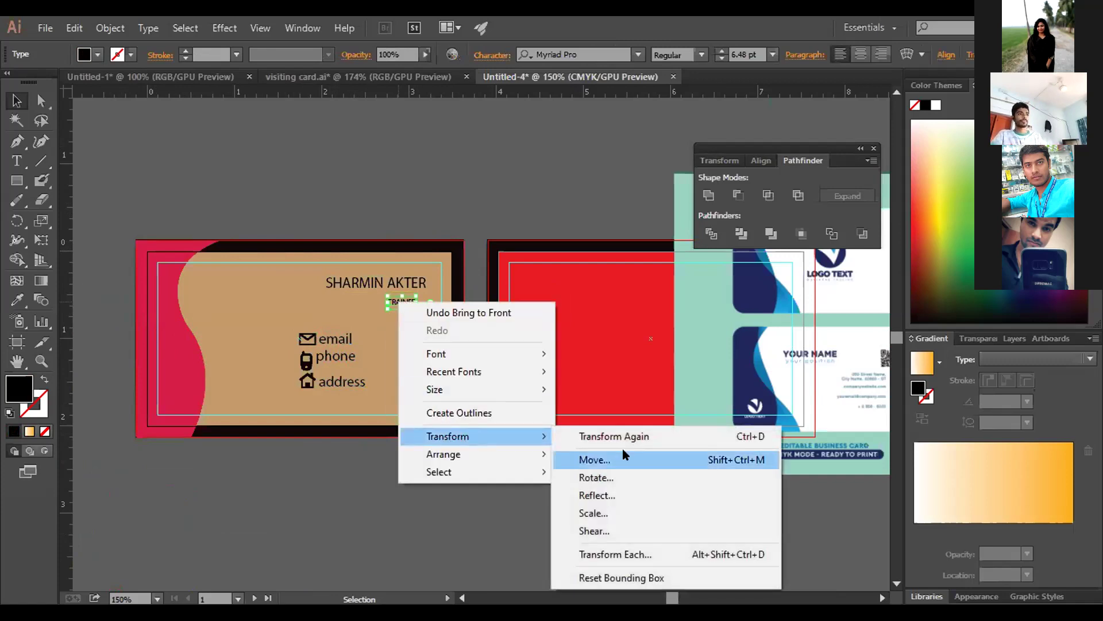
mouse_move(504, 457)
click(599, 454)
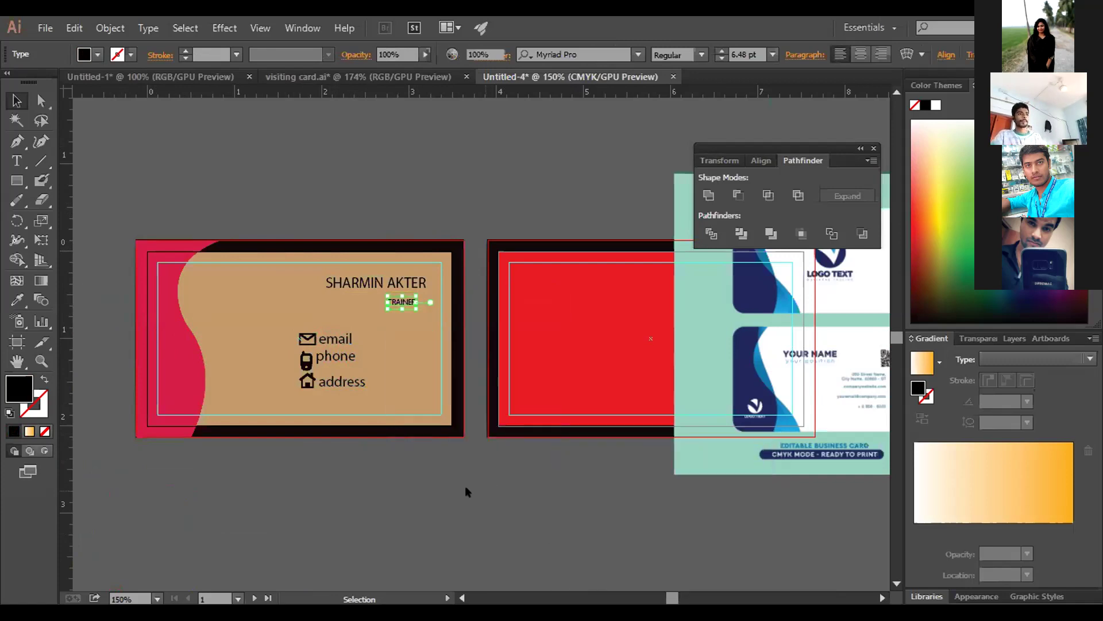
click(468, 488)
Remove the black and pink bleed border around the tan card's artwork with the Shape Builder tool
drag(129, 210, 460, 460)
click(17, 260)
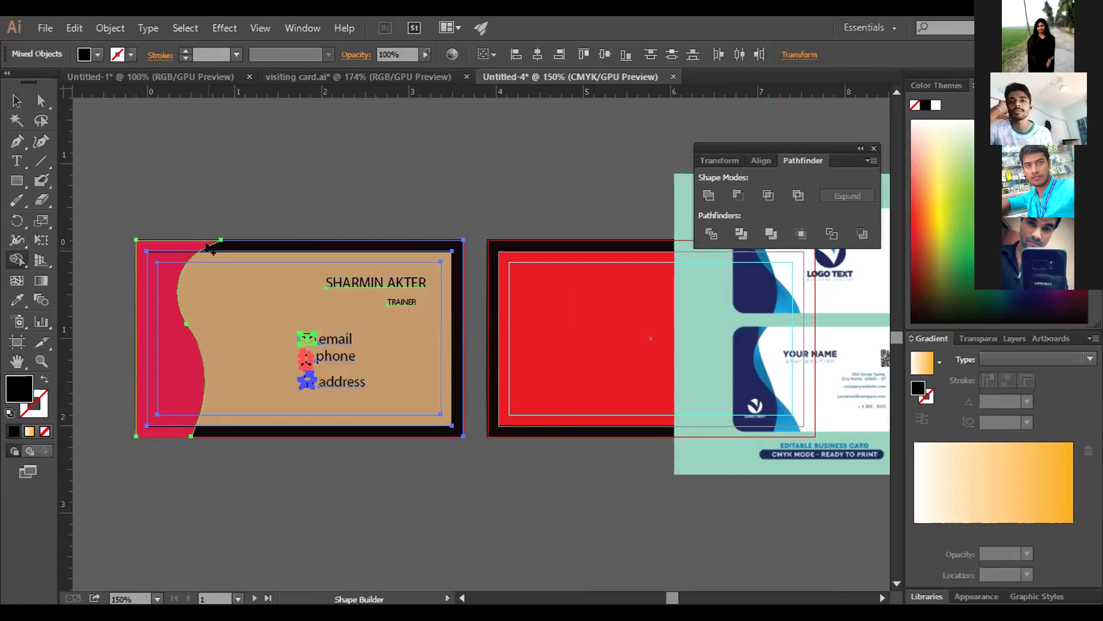
drag(218, 246, 813, 567)
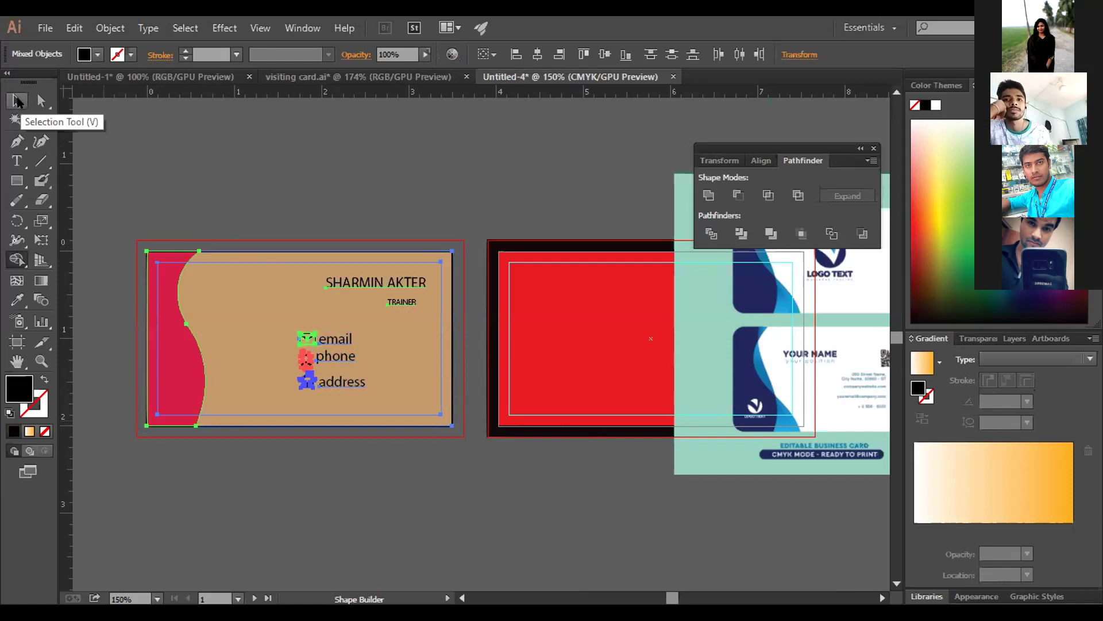
click(17, 102)
click(284, 161)
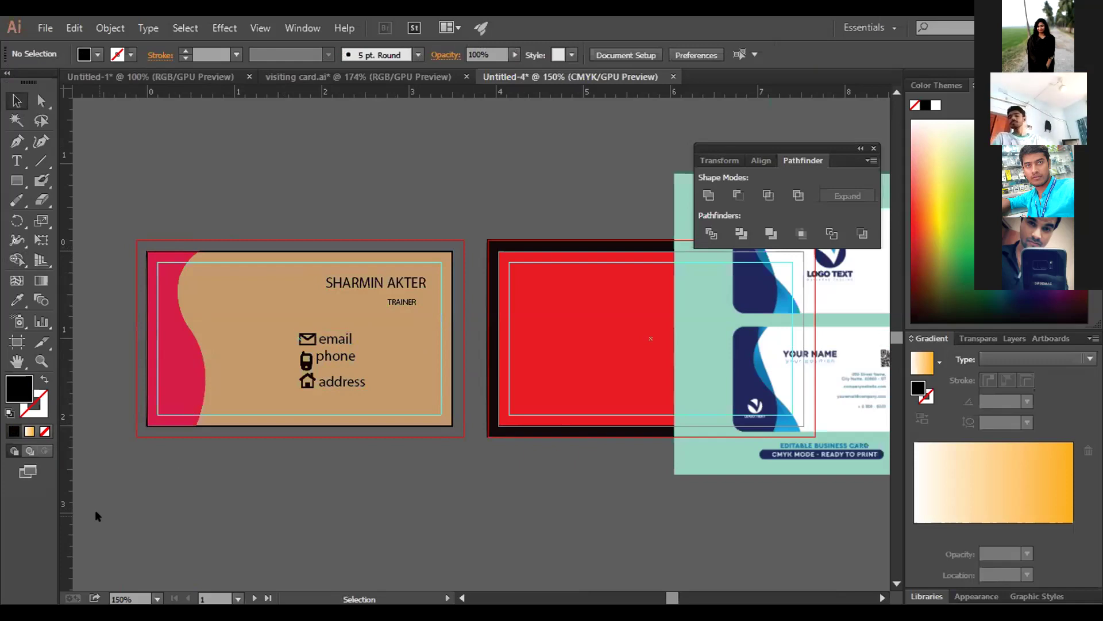
Reposition the reference business card image so that it lies over the red card
drag(728, 330, 307, 363)
click(633, 474)
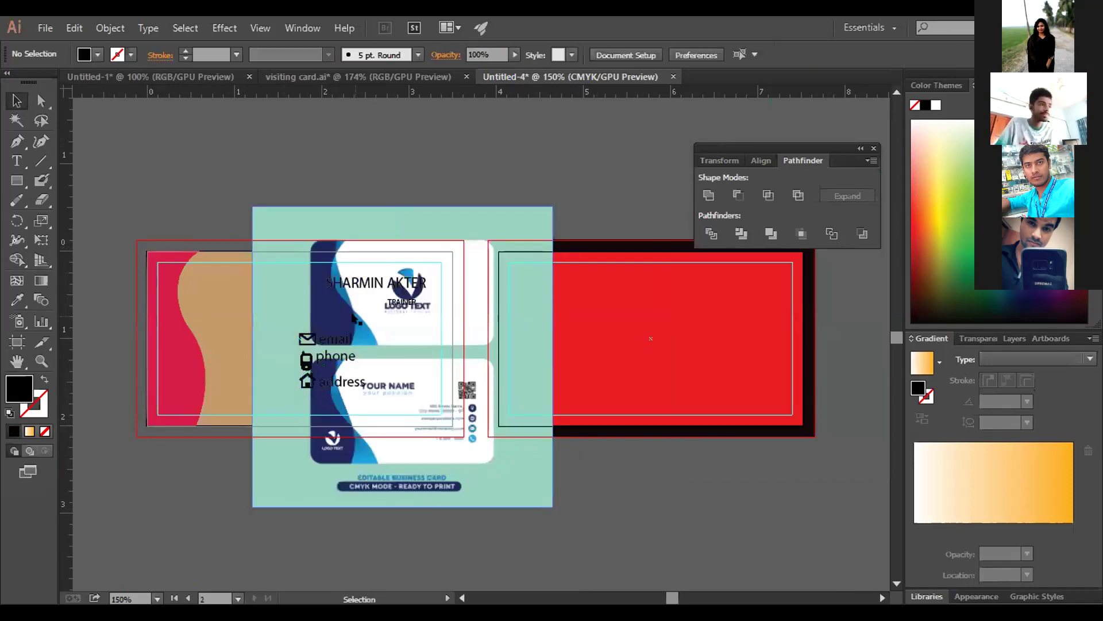
click(380, 284)
drag(405, 413, 699, 439)
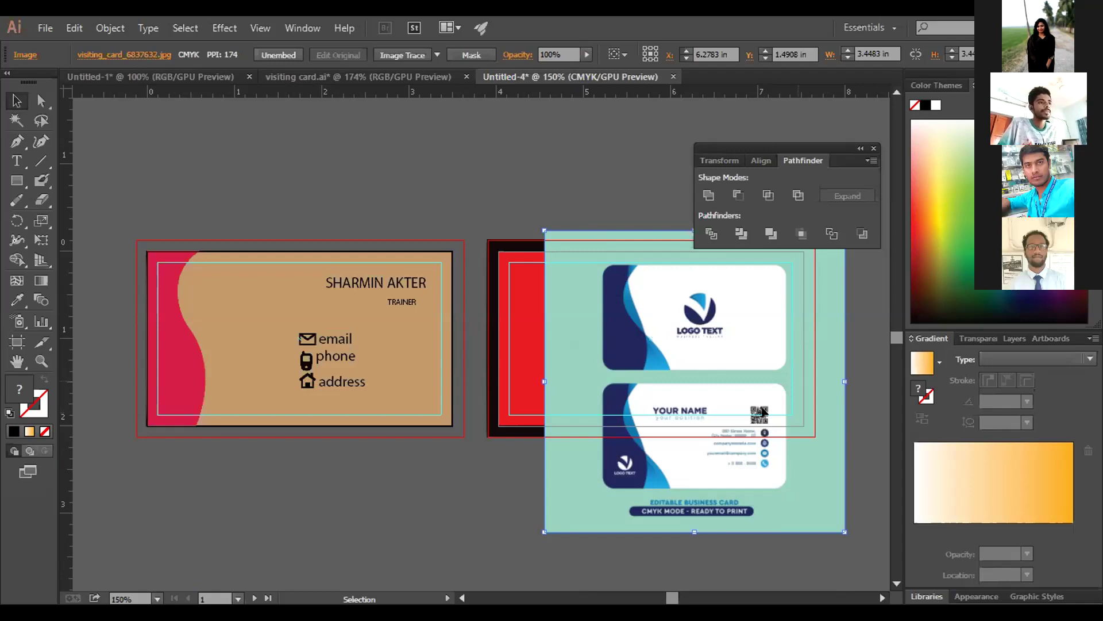
Open the Web Icons symbol library, enlarge it to examine the available icons, and close it again
click(303, 28)
mouse_move(402, 597)
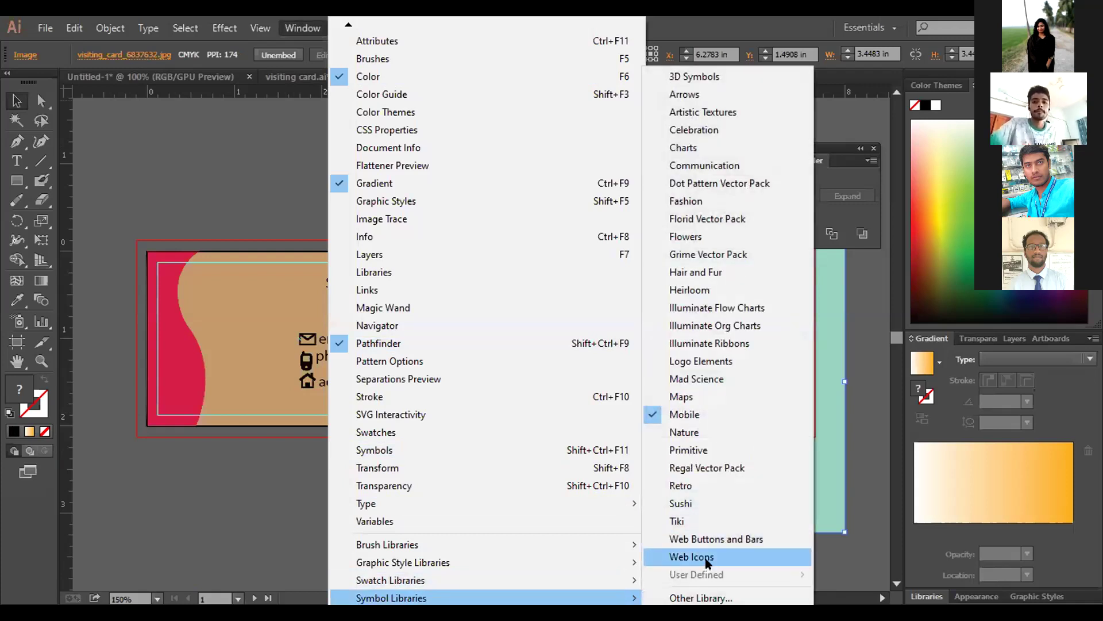
click(707, 560)
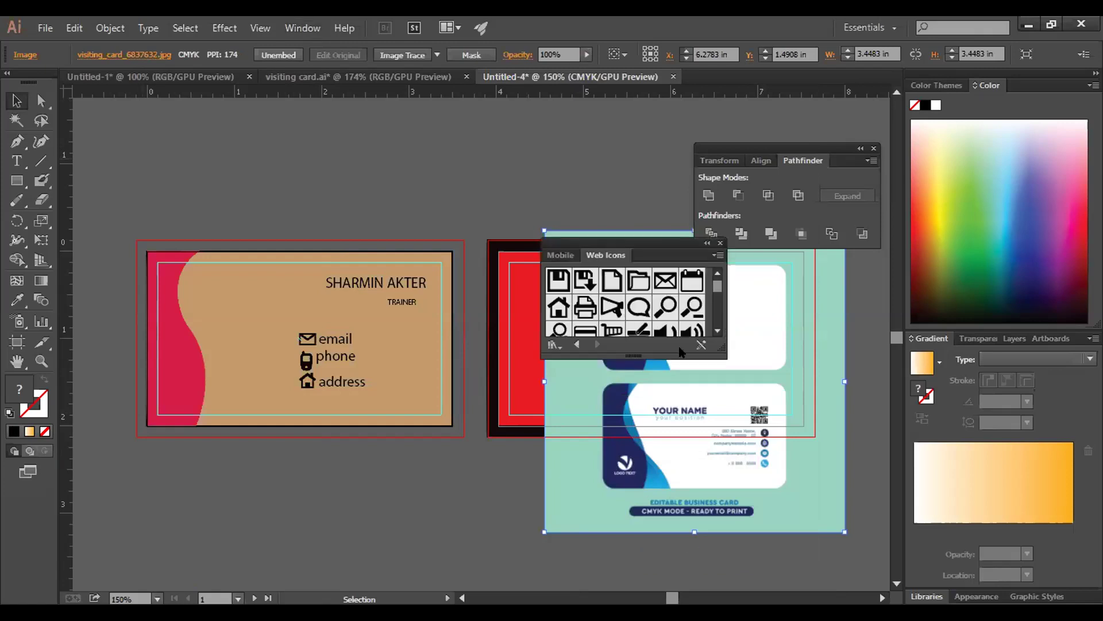
drag(722, 349, 820, 412)
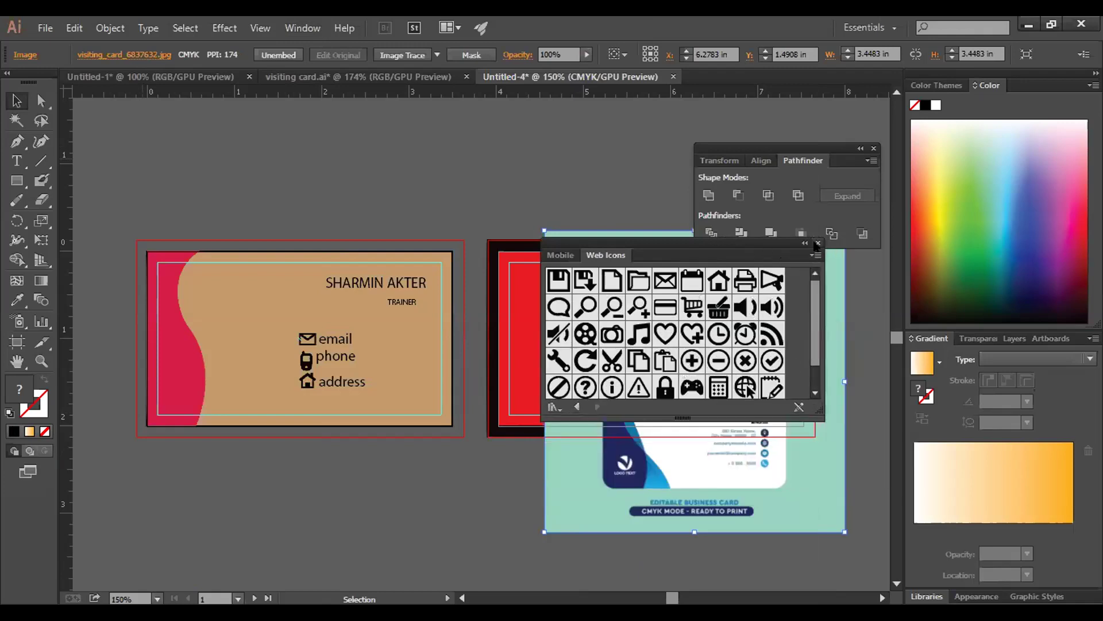
click(817, 243)
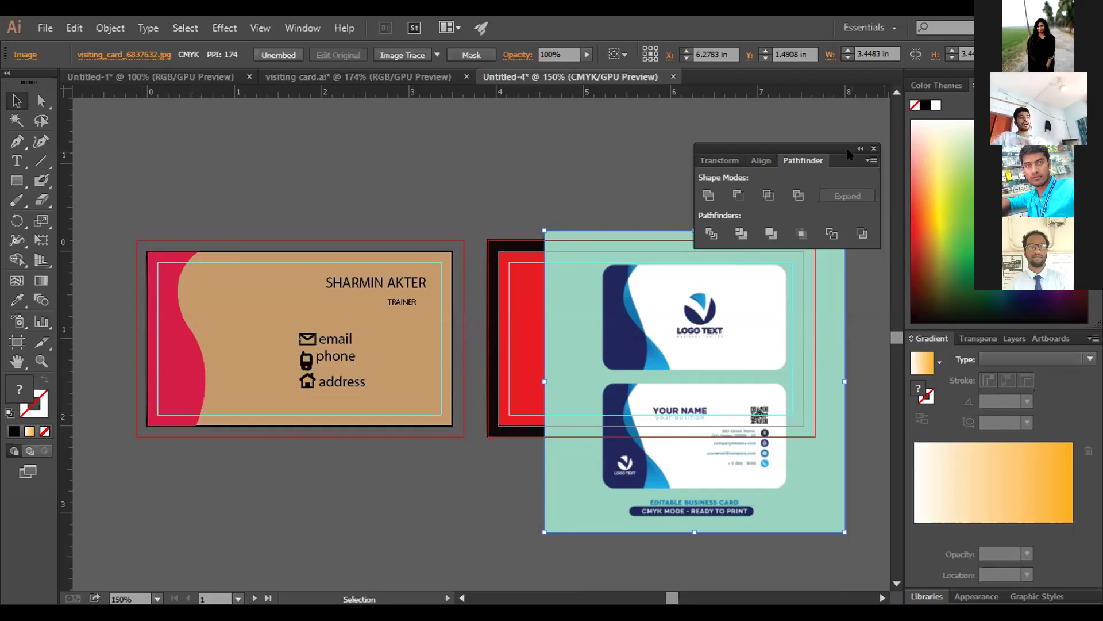
Close the floating Pathfinder panel
click(873, 148)
click(45, 28)
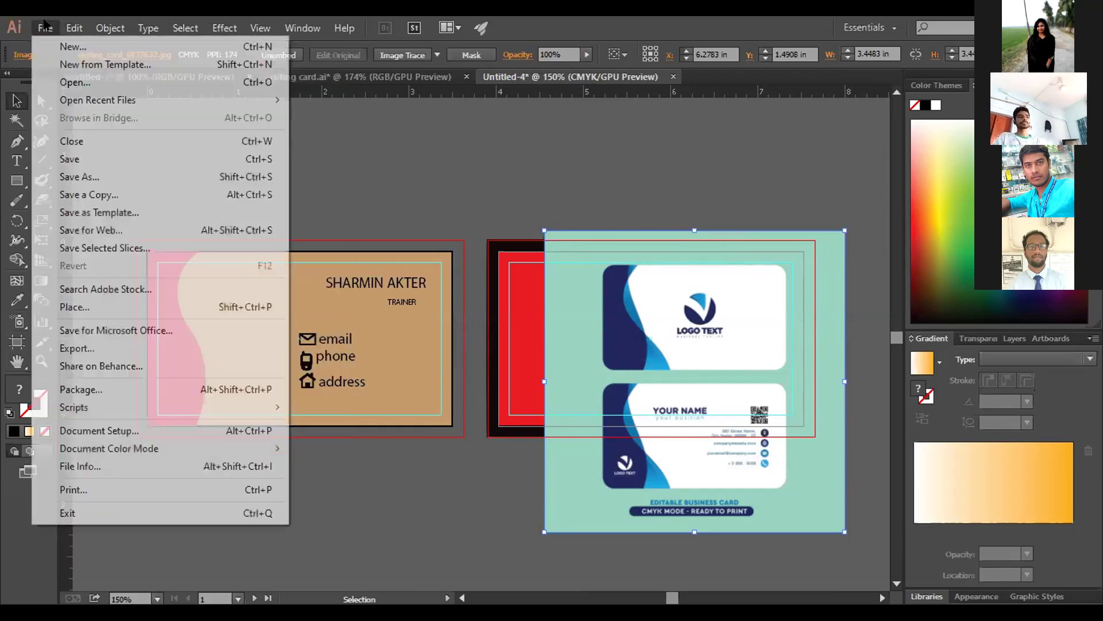
click(238, 207)
Start a new document and choose the Print profile with the units set to inches
key(ctrl+n)
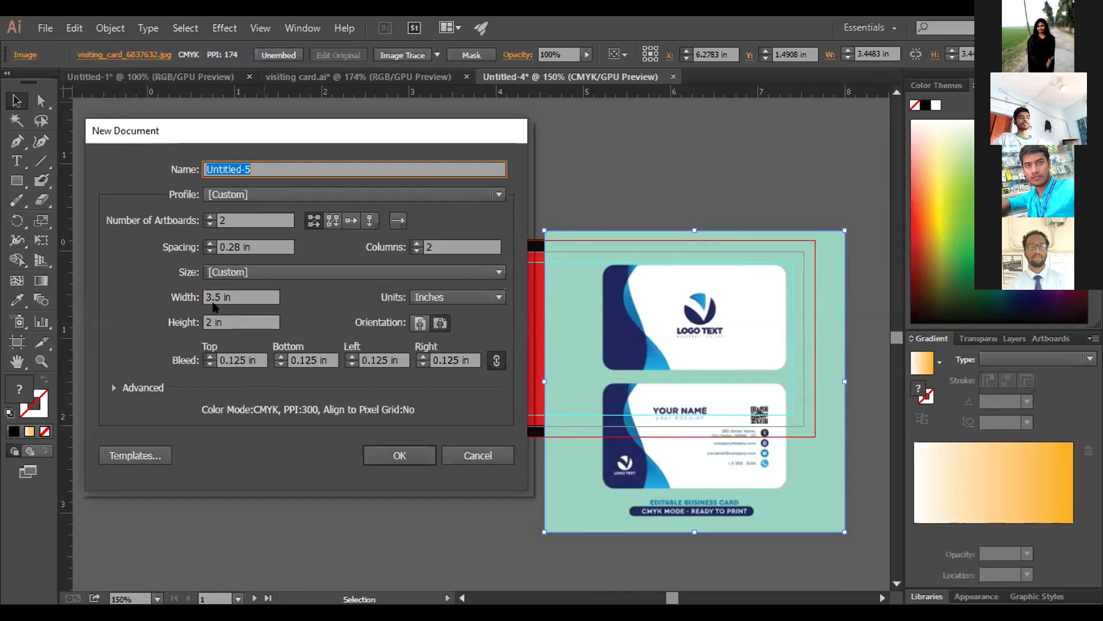
click(499, 296)
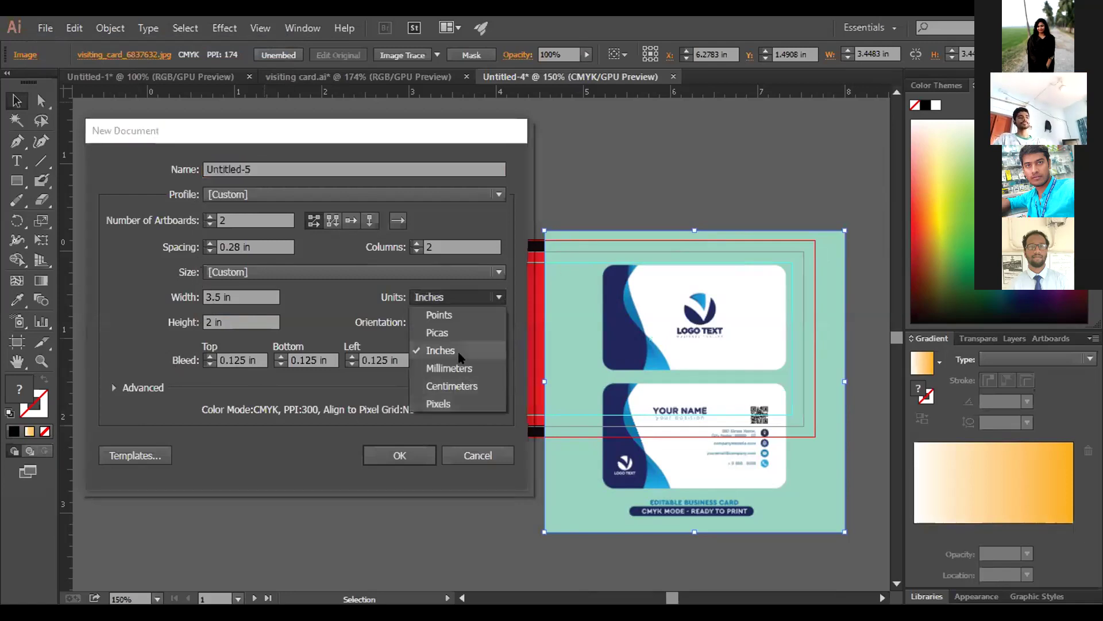
click(459, 357)
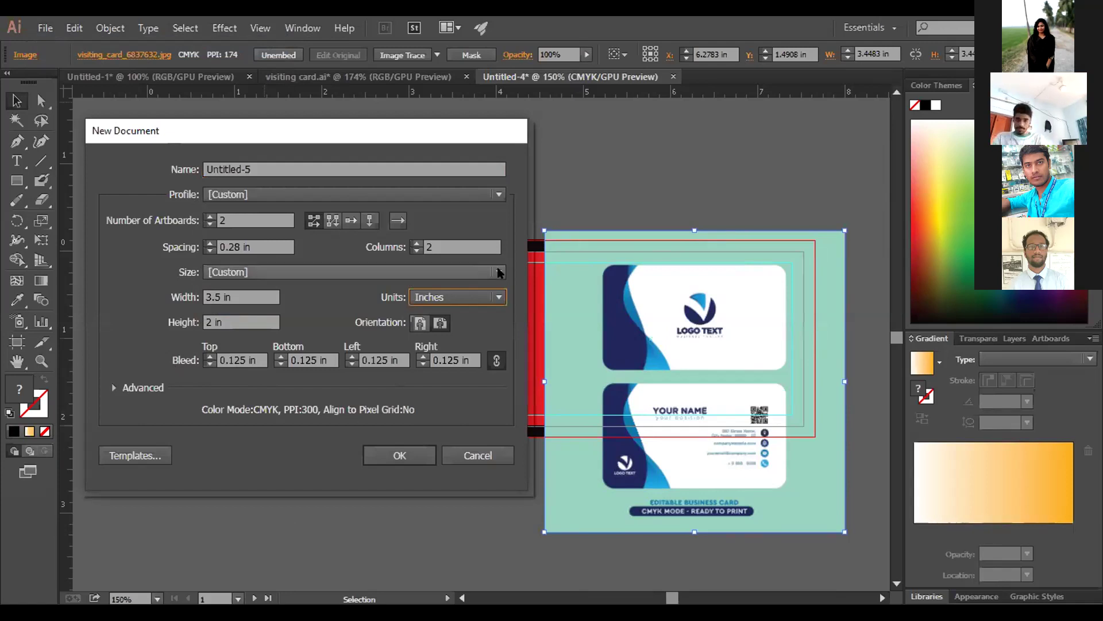
click(215, 271)
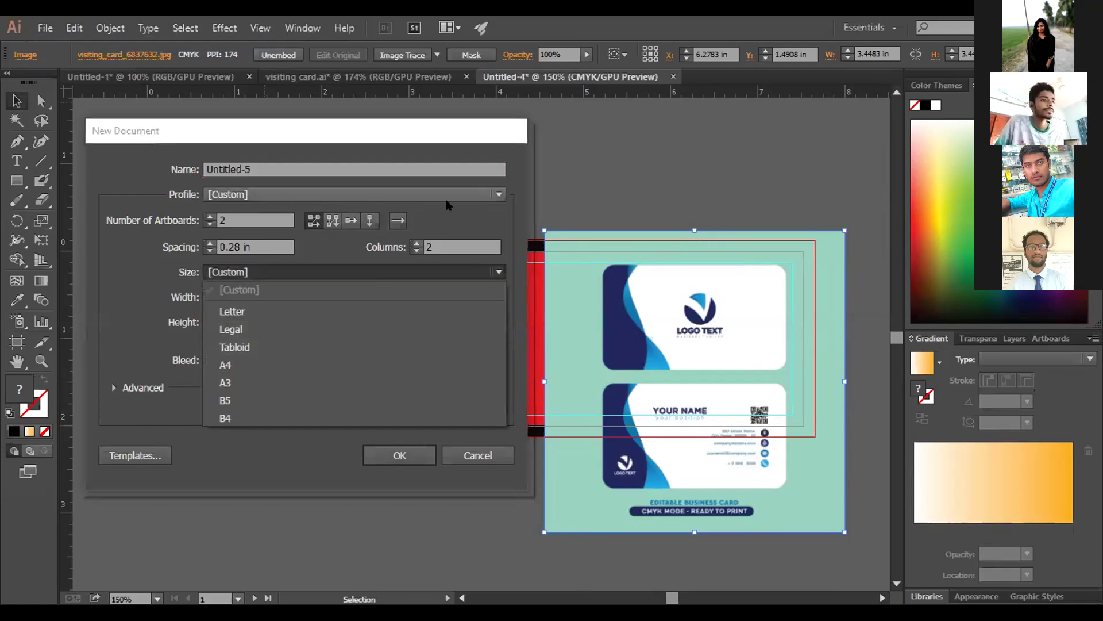
click(500, 194)
click(220, 234)
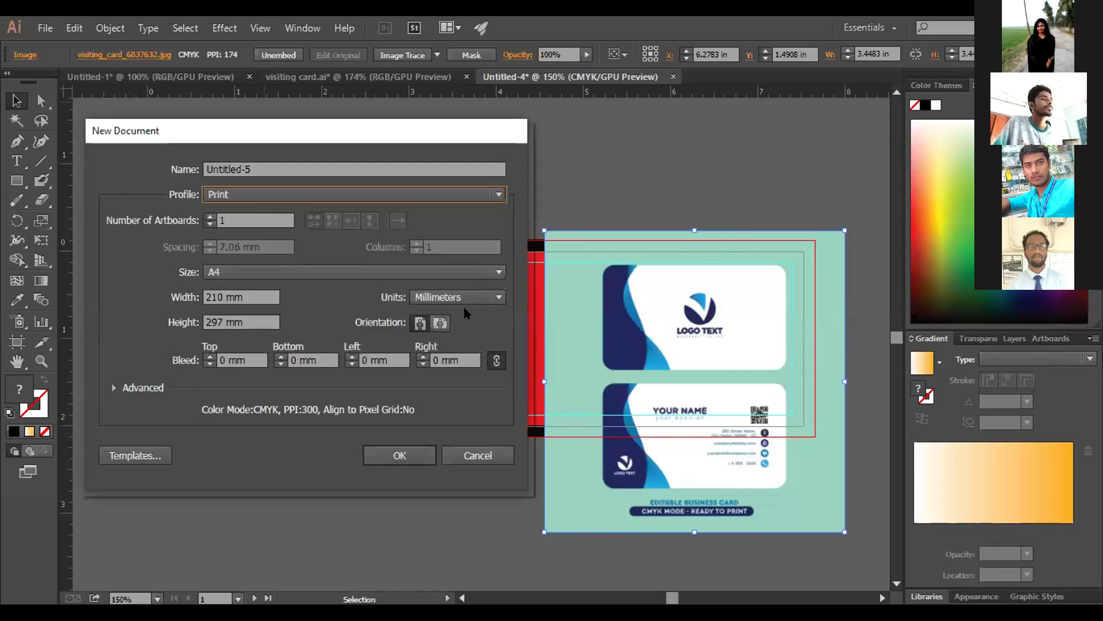
click(499, 298)
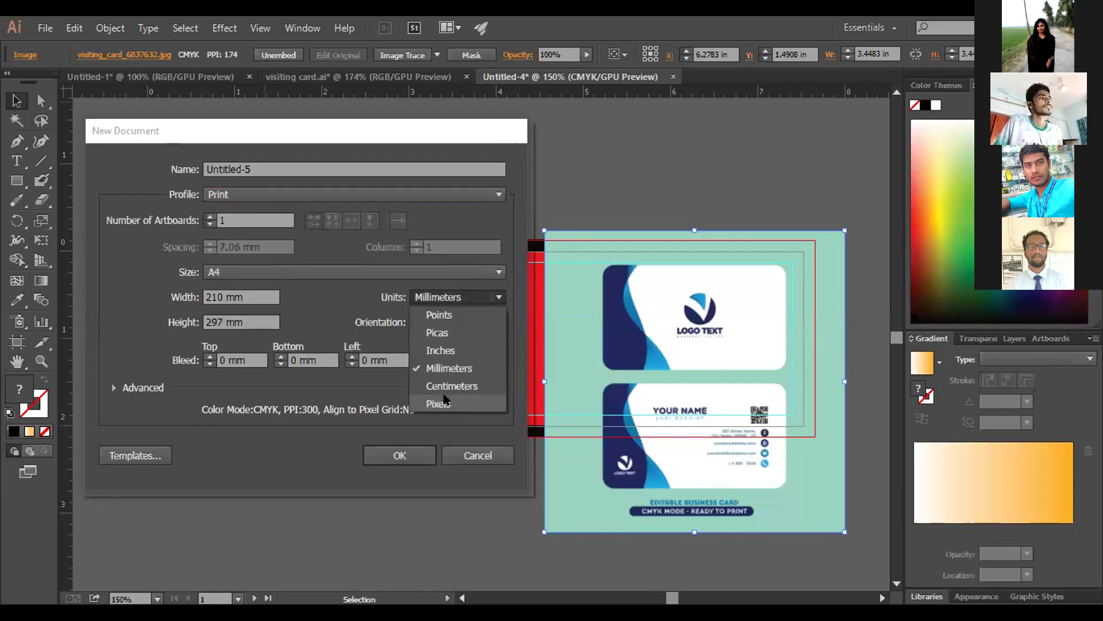
click(448, 348)
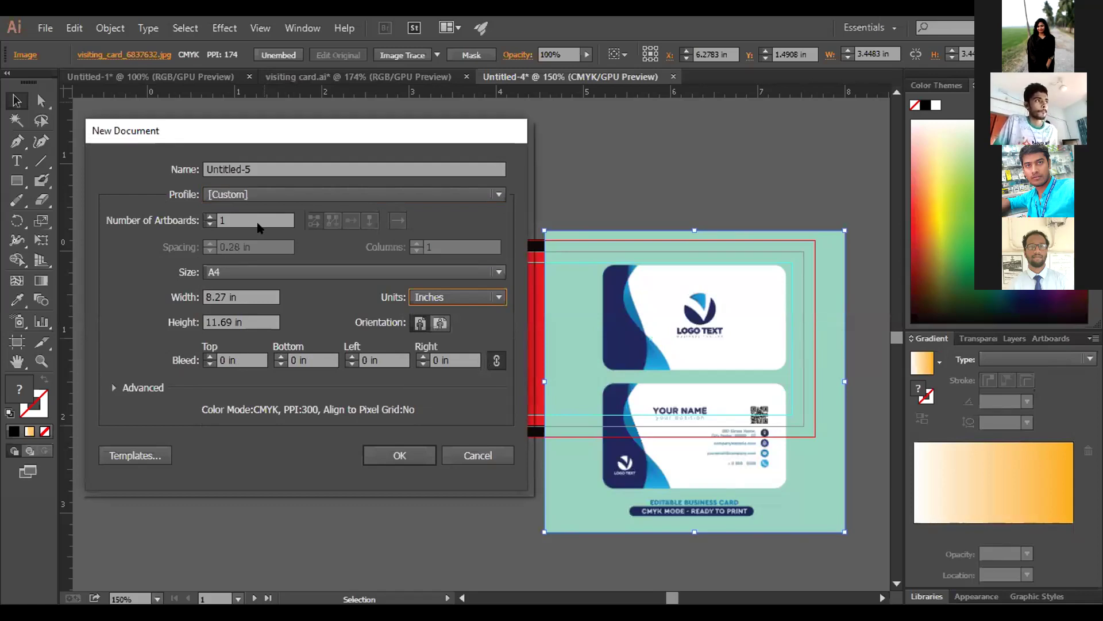
Create the new document from the Web profile at 960 x 560 px, and close it again
click(494, 195)
click(236, 251)
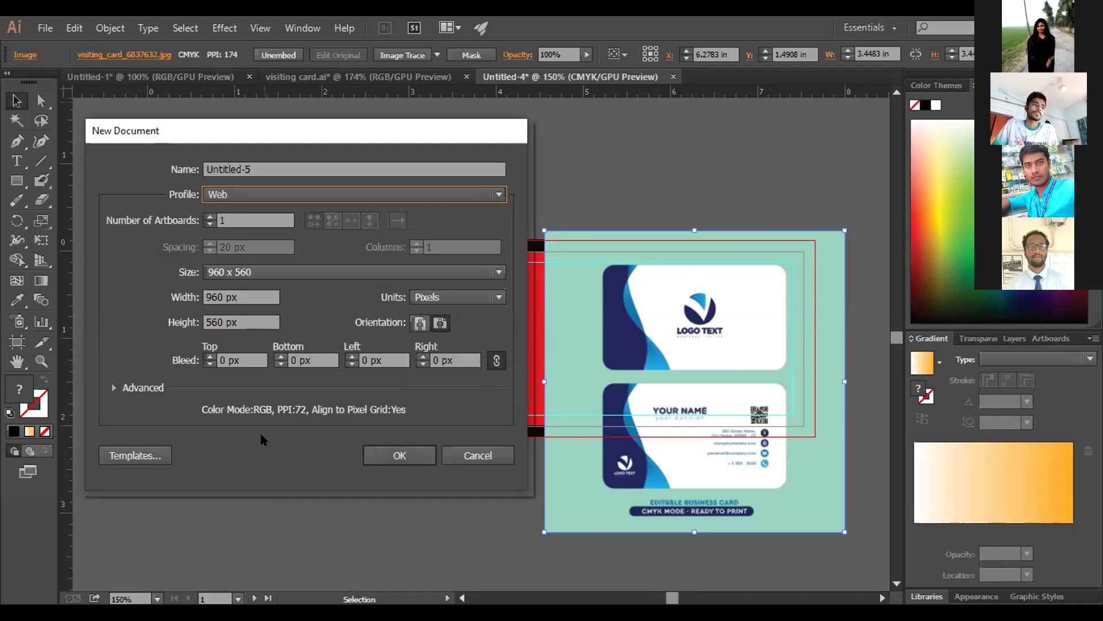
click(390, 455)
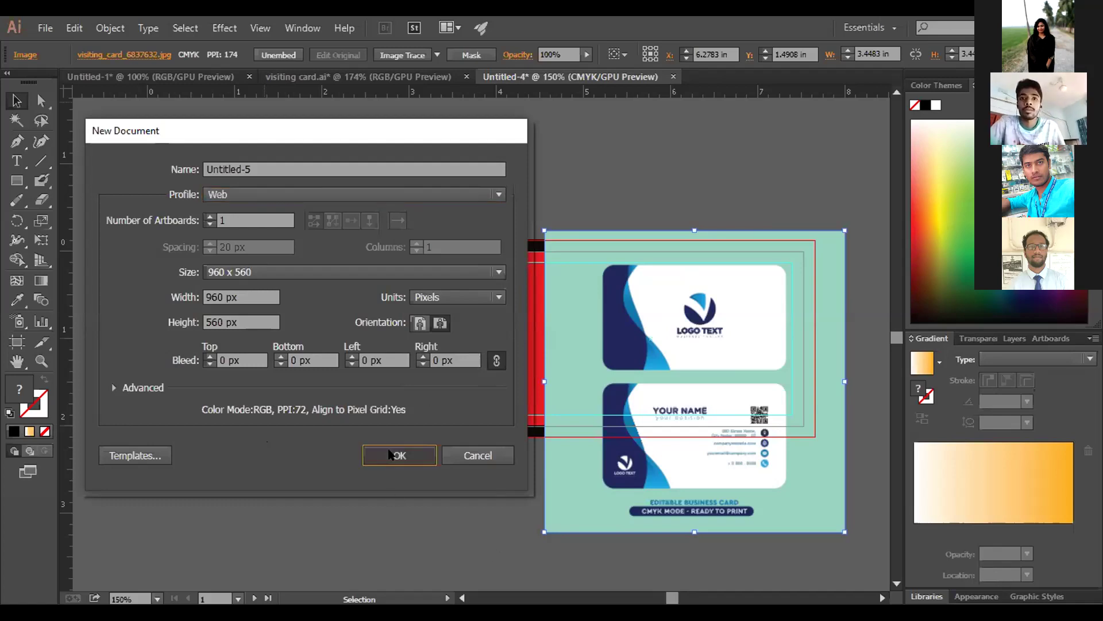
click(391, 455)
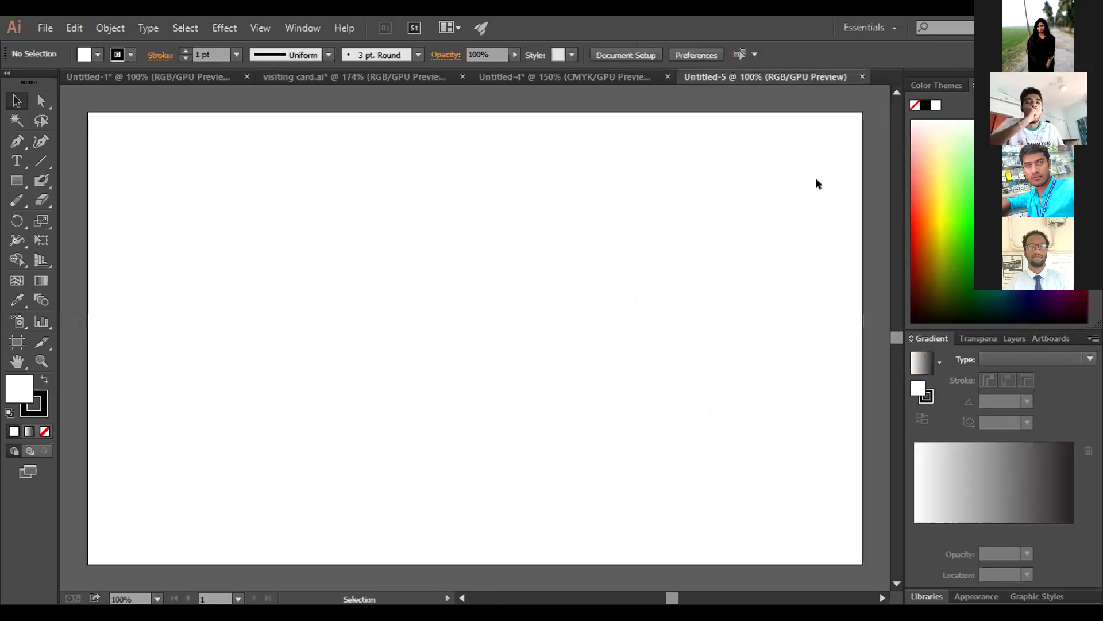
click(862, 76)
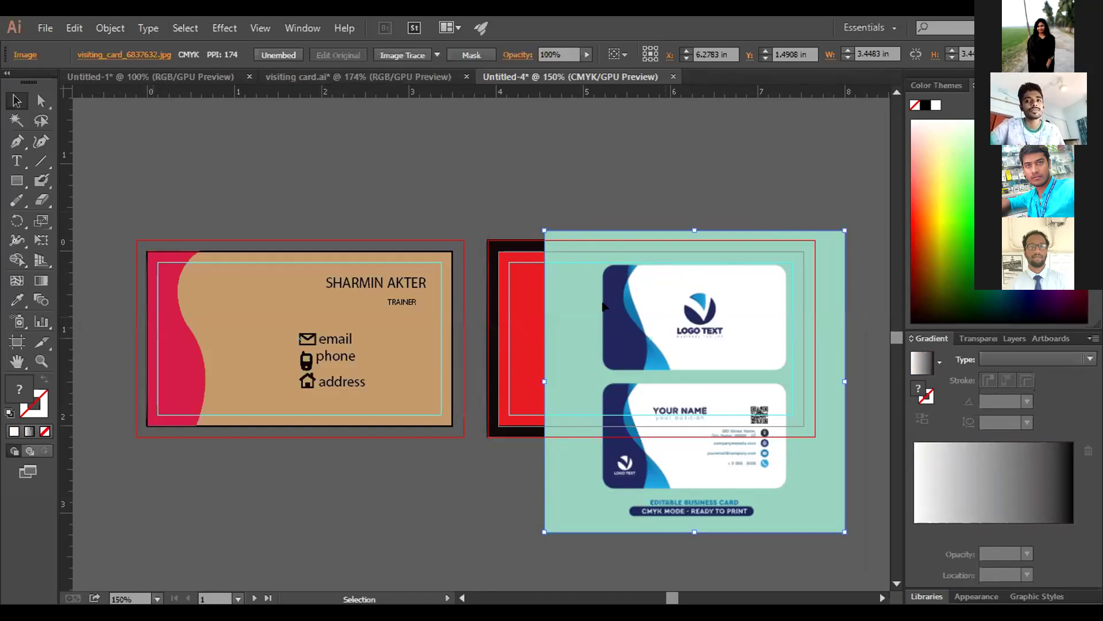
Move the reference image down off most of the red card and preview that card's artboard in Save for Web without saving
drag(699, 305, 526, 402)
click(43, 28)
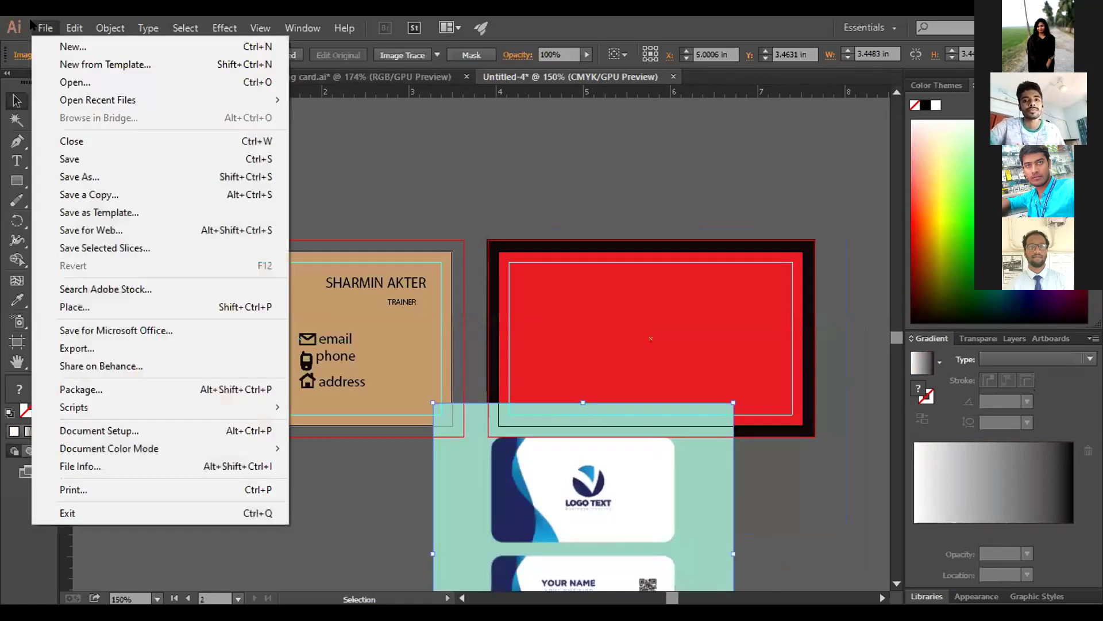
click(92, 230)
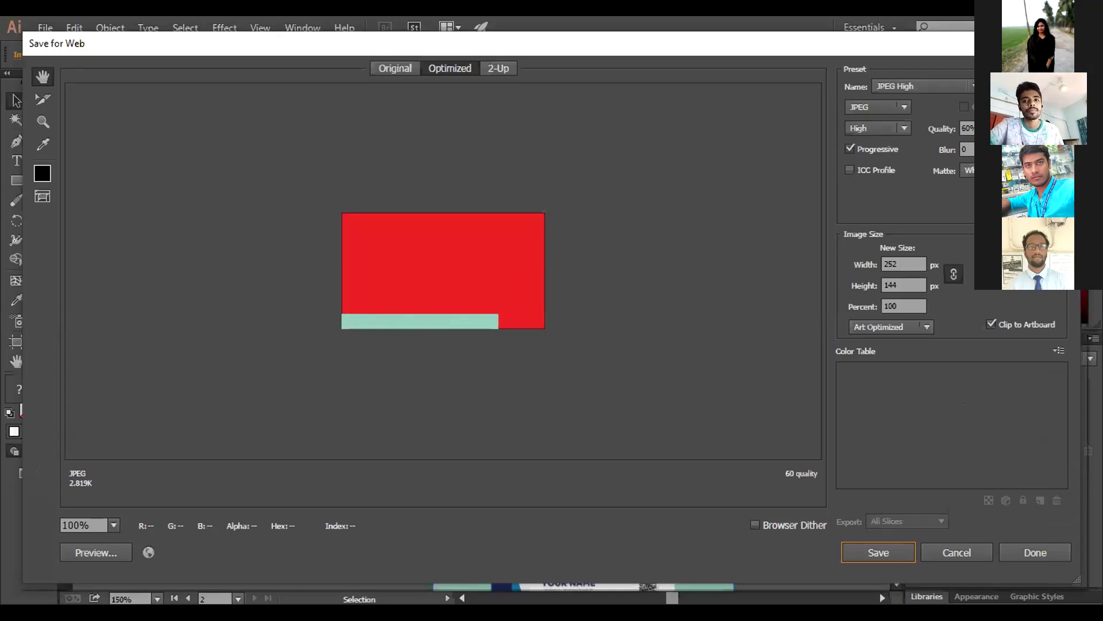
click(947, 553)
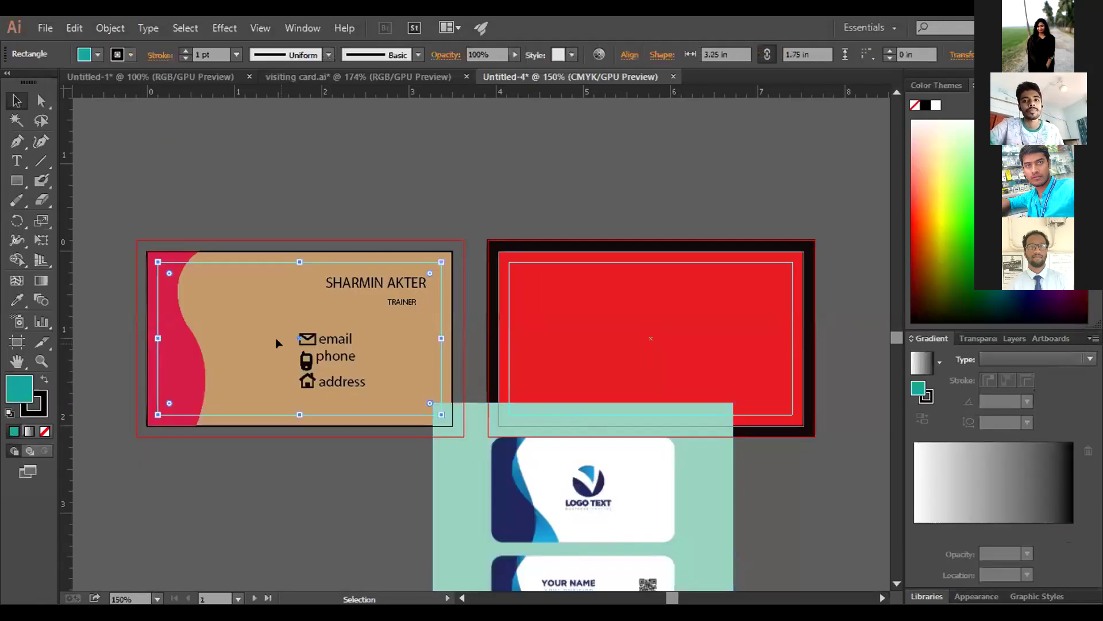
Preview the tan card's artboard in Save for Web, and leave without saving
click(46, 30)
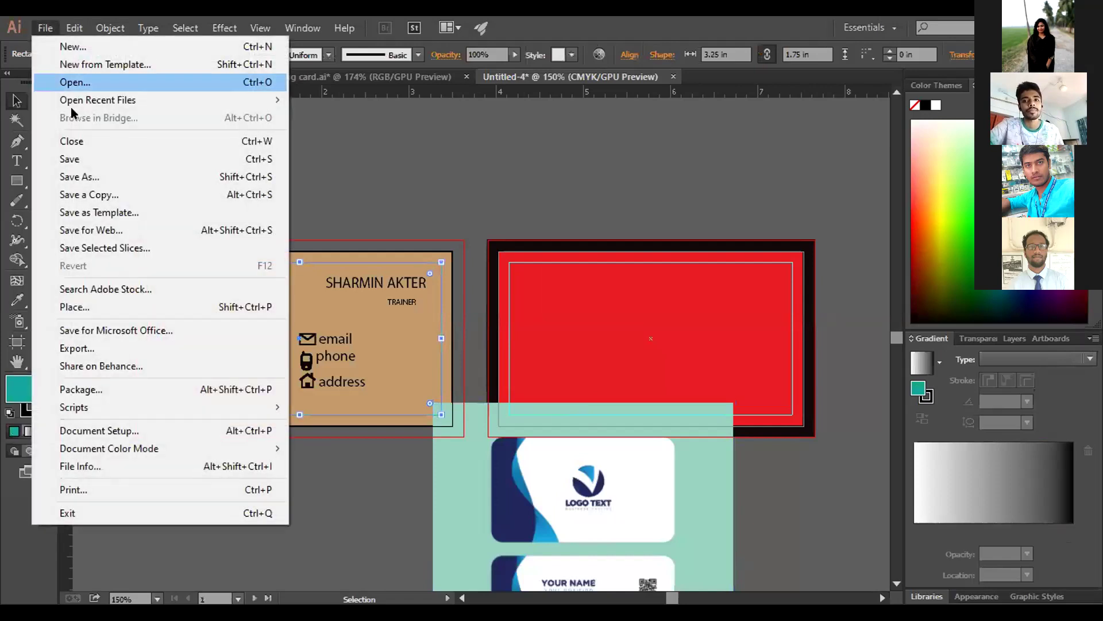
click(92, 230)
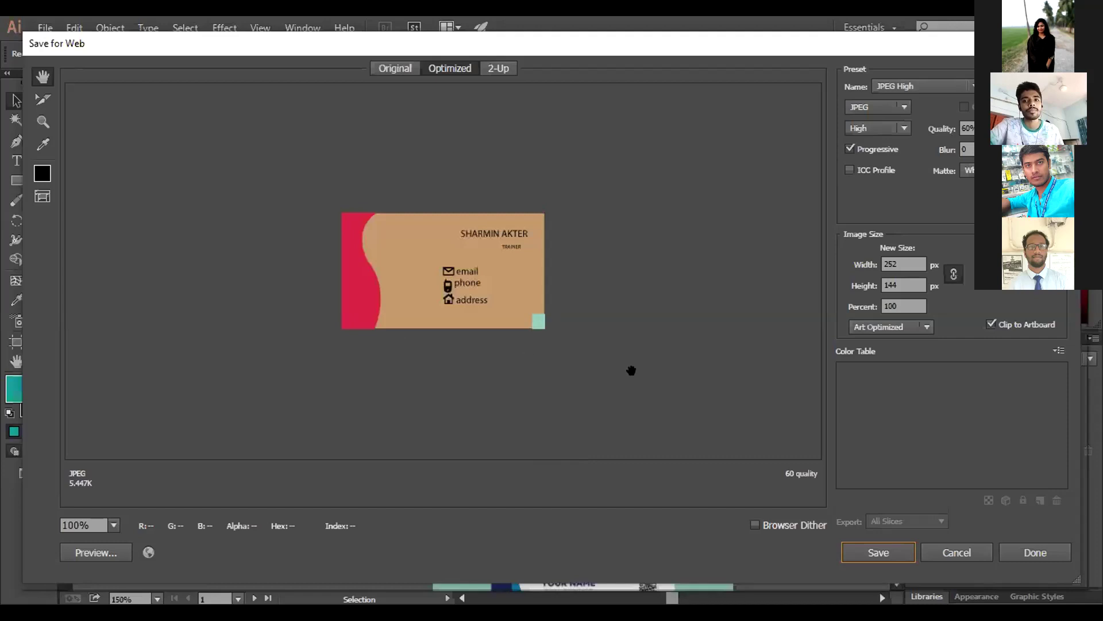
click(970, 553)
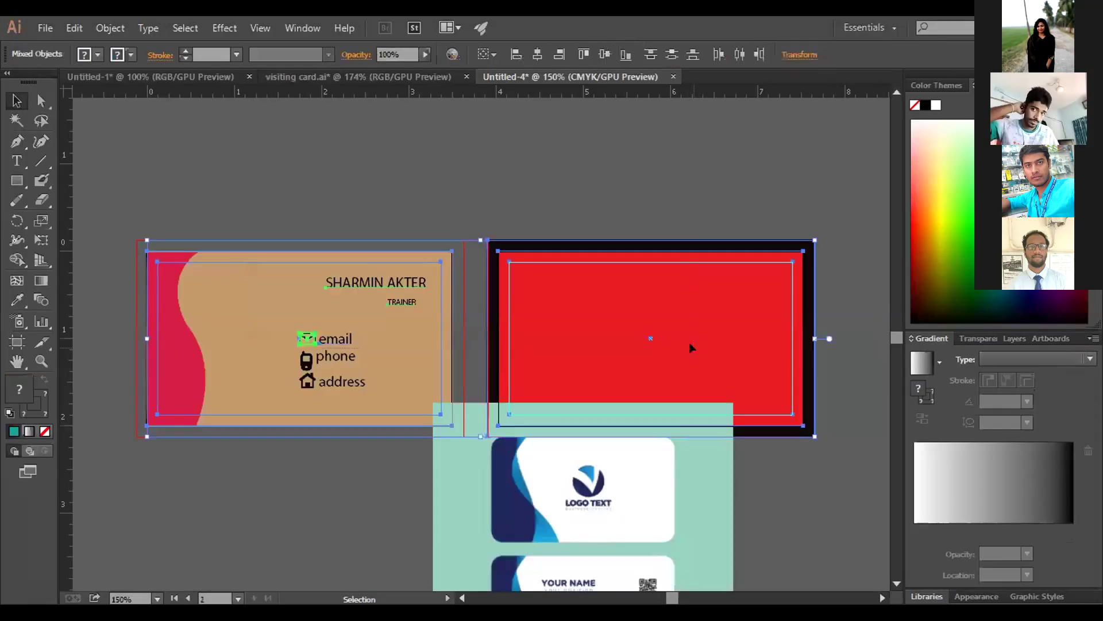
Export the red card's artboard with Save for Web as a JPEG High image named visiting on the Desktop
click(45, 29)
click(79, 233)
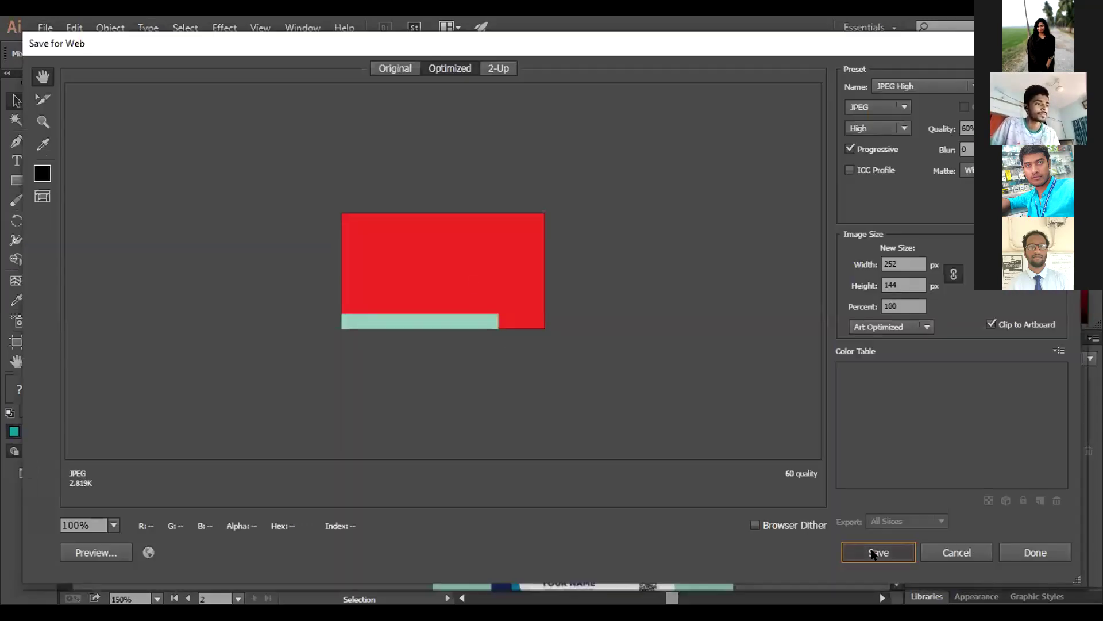
click(873, 554)
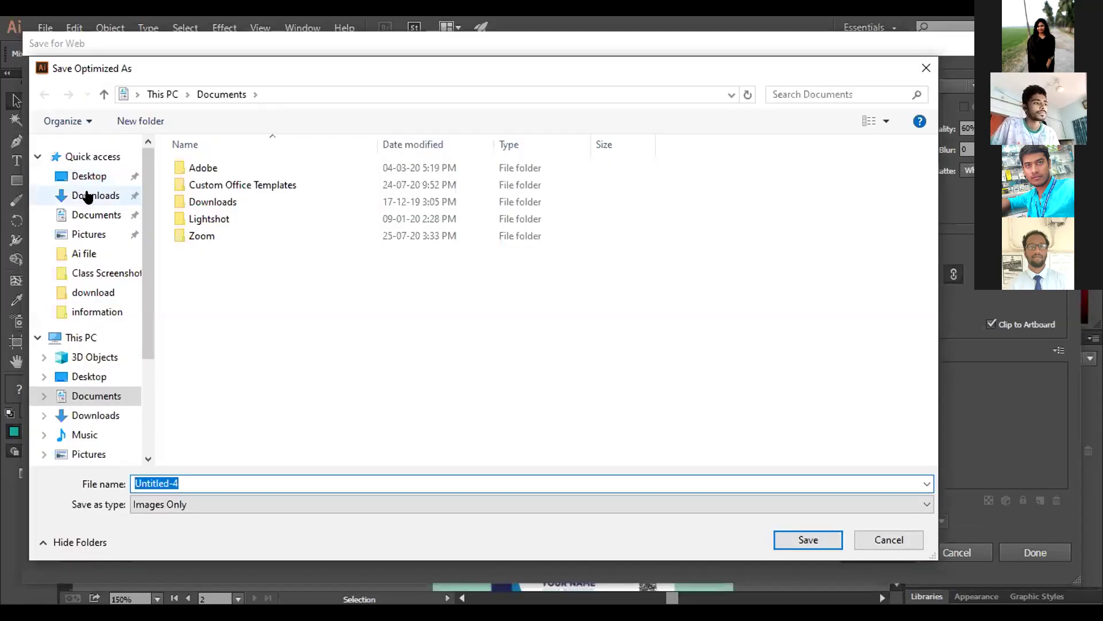
click(88, 177)
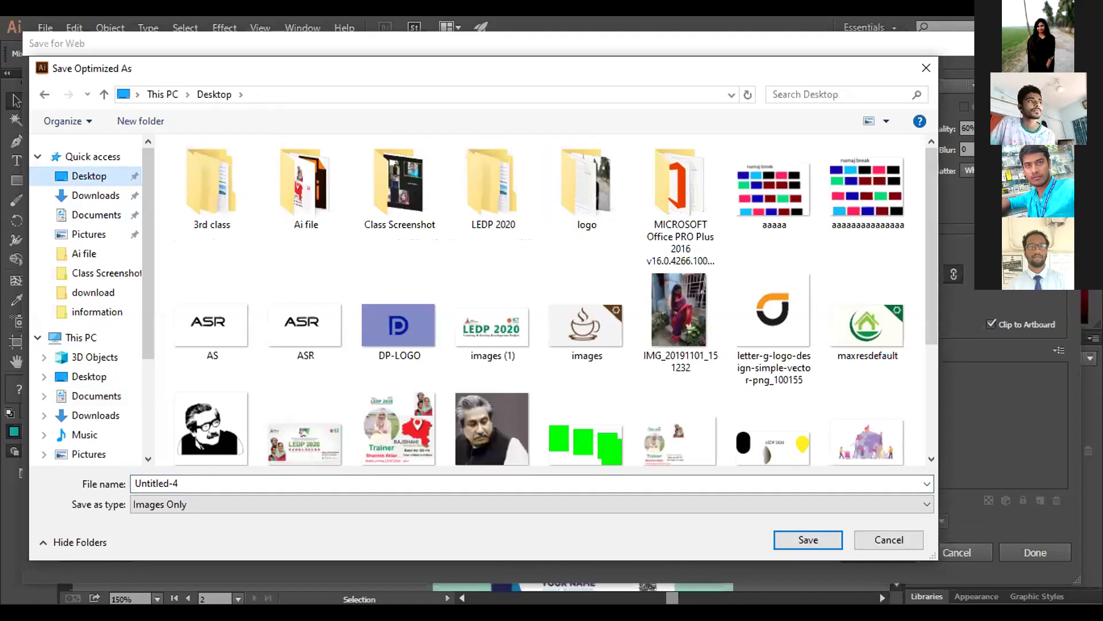
click(34, 487)
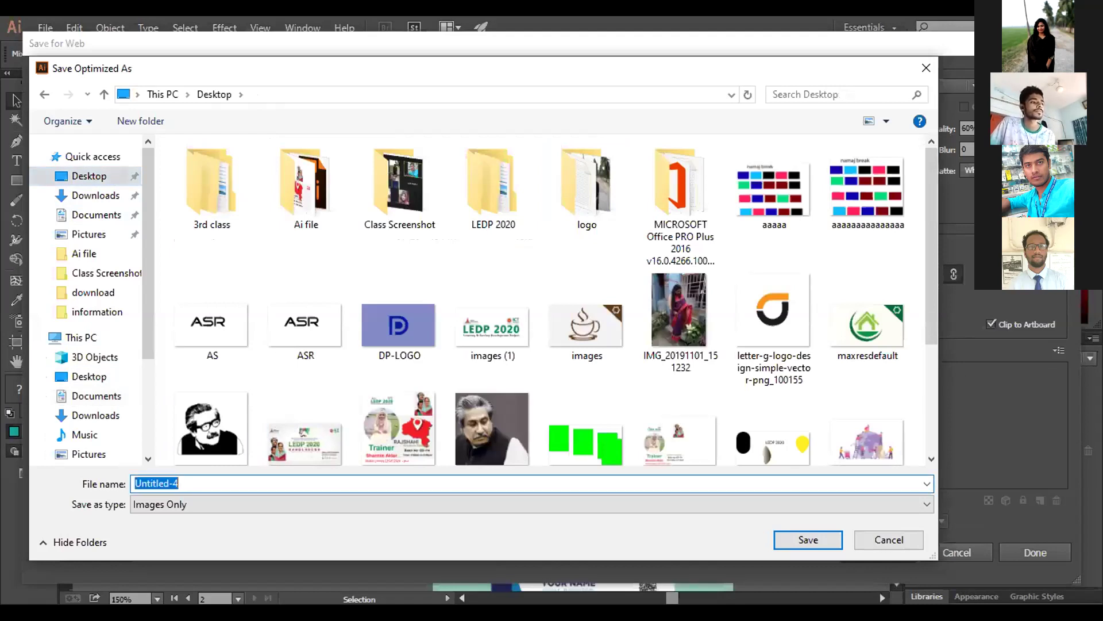
text(vi)
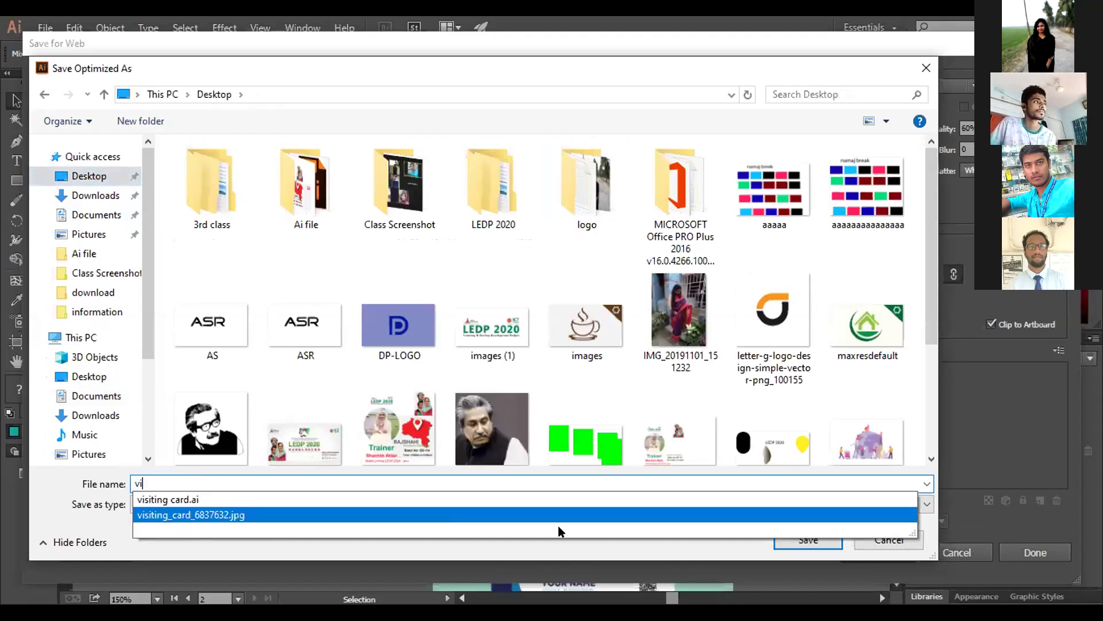
text(siting)
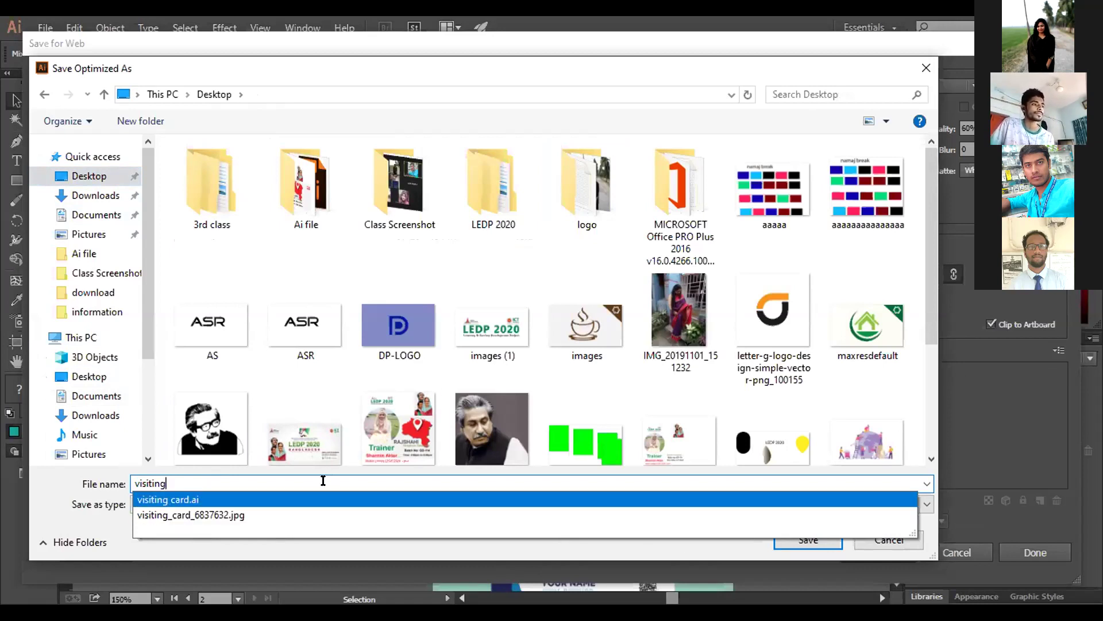
key(Escape)
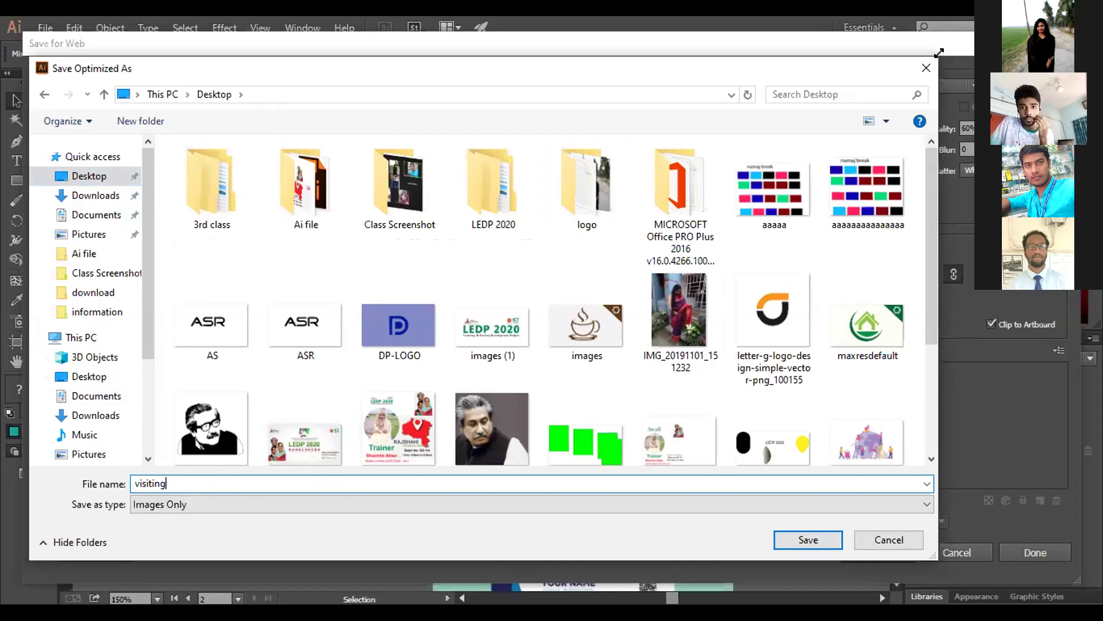
click(812, 540)
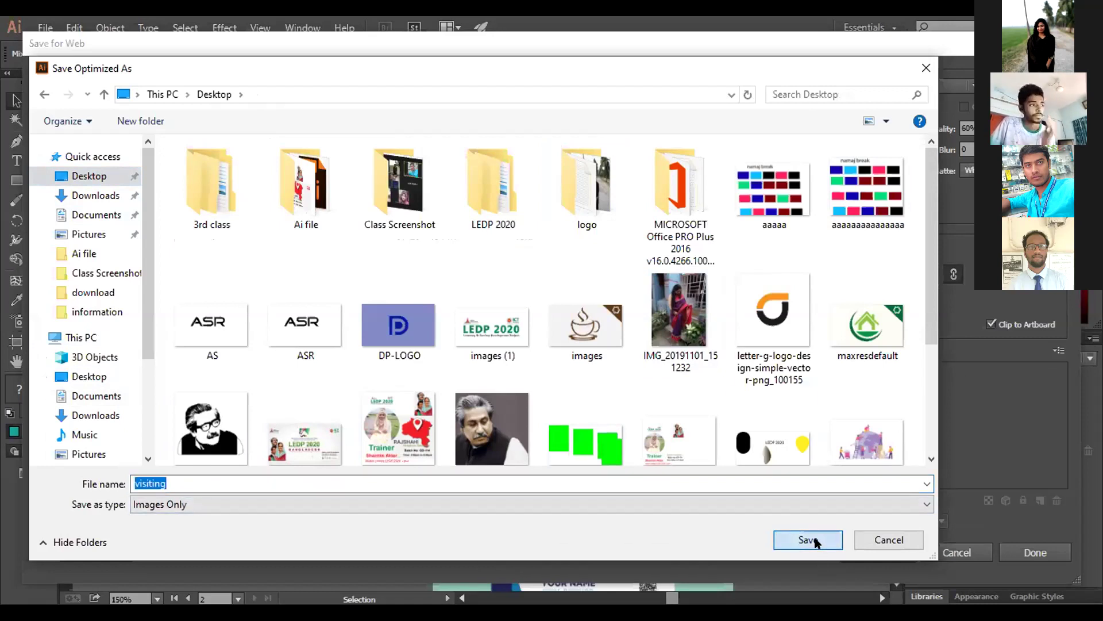
click(815, 542)
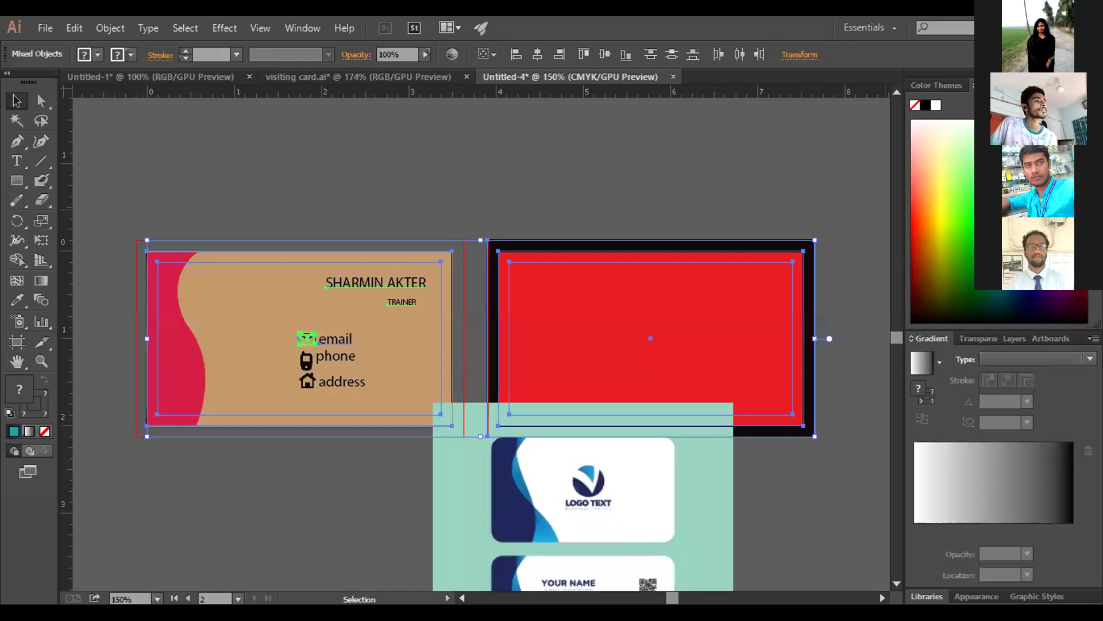
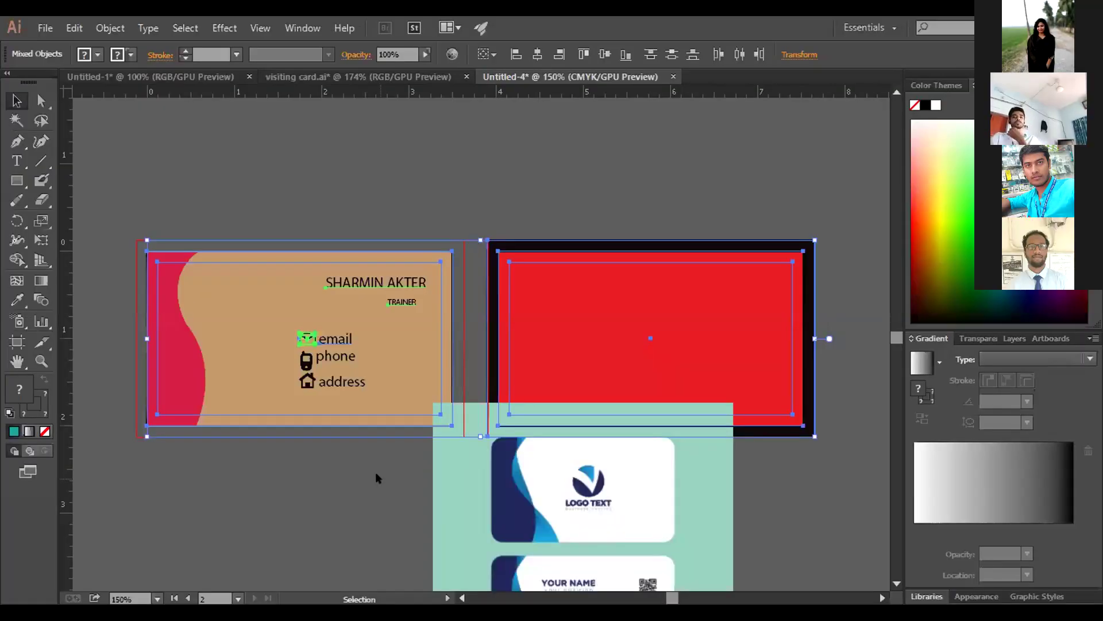
Delete the reference business card image that overlaps the two cards
click(286, 461)
drag(265, 240, 330, 384)
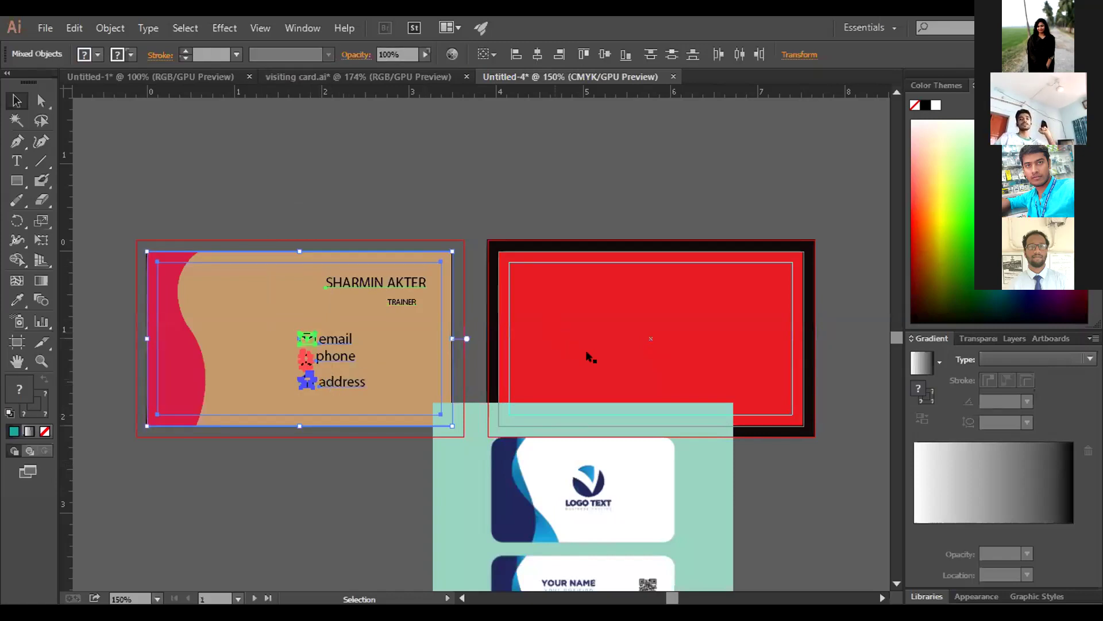
click(587, 514)
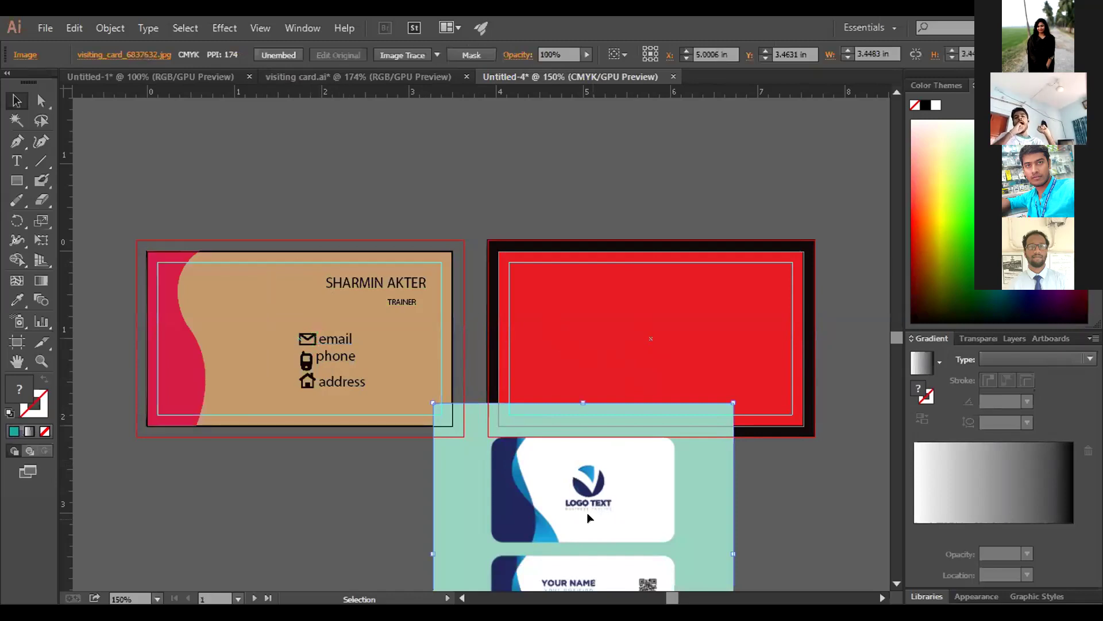
drag(588, 513, 498, 267)
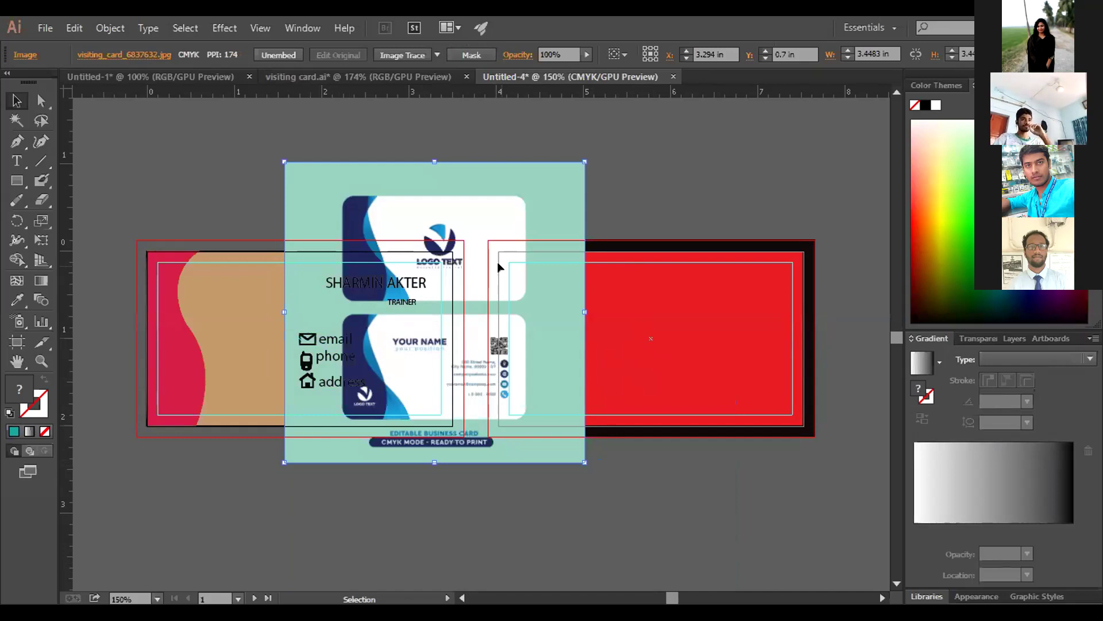
key(Delete)
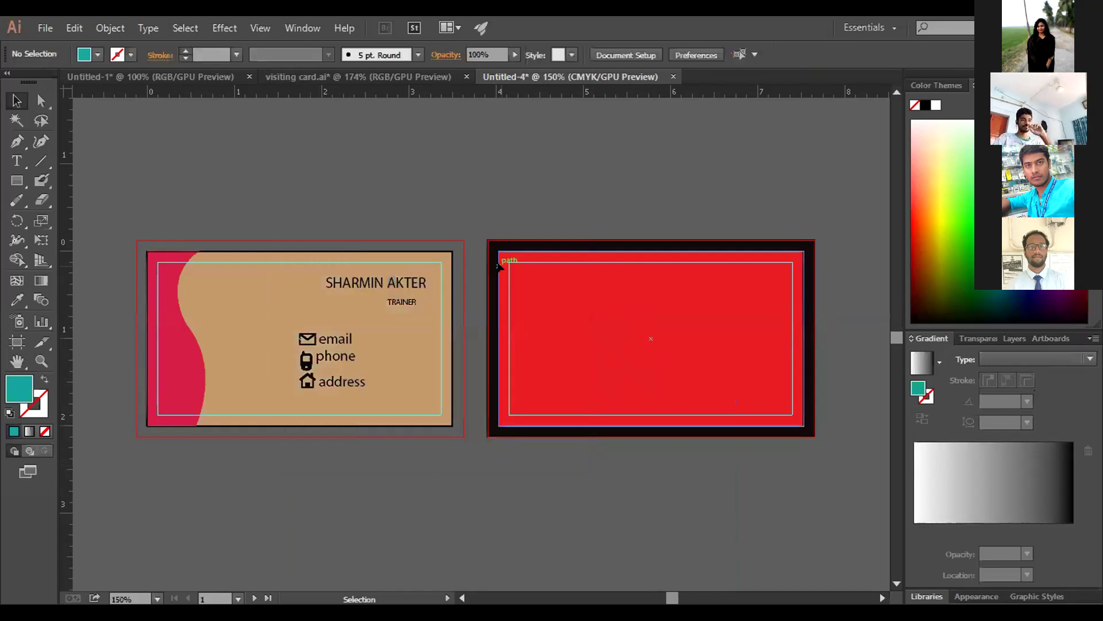
drag(198, 204, 889, 460)
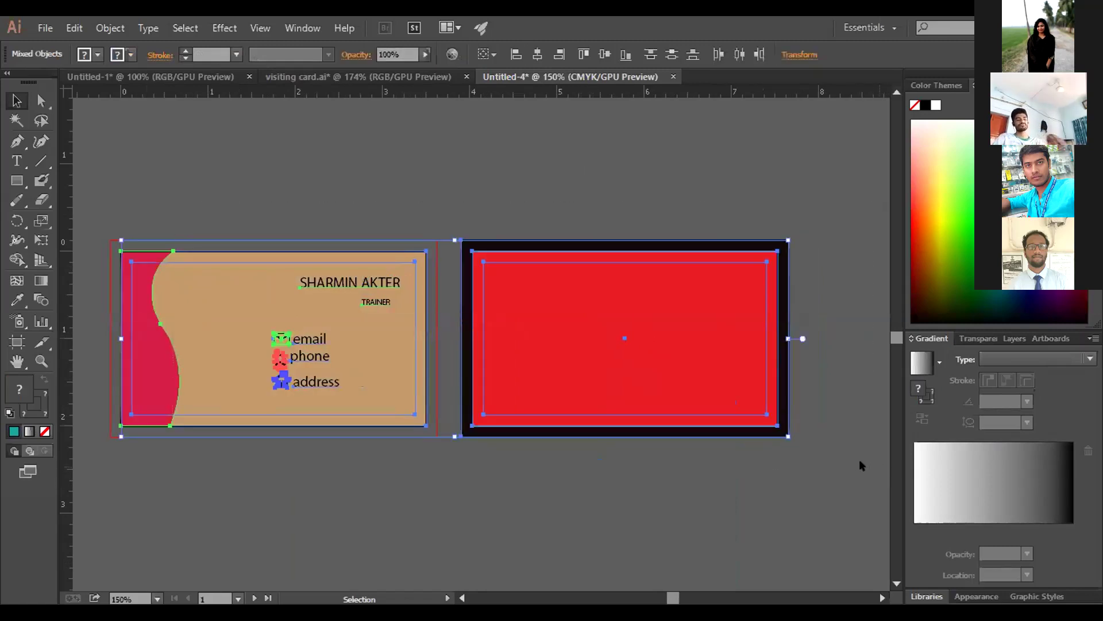
click(428, 522)
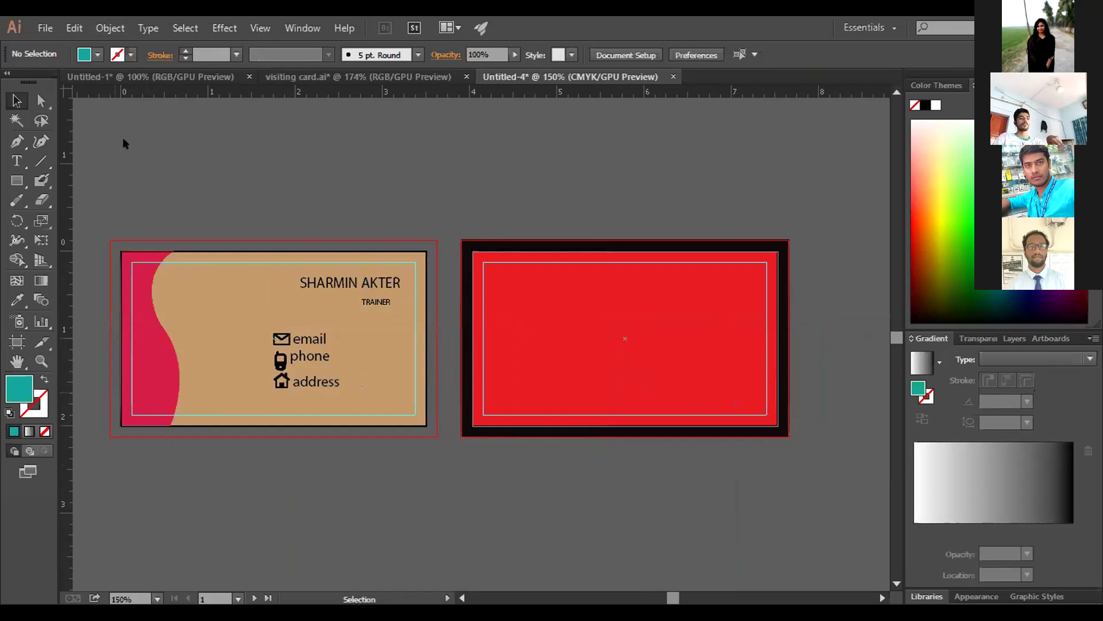
Draw a closed teal shape with a curved inner edge over the tan card's pink area using the Pen tool, and delete it
key(p)
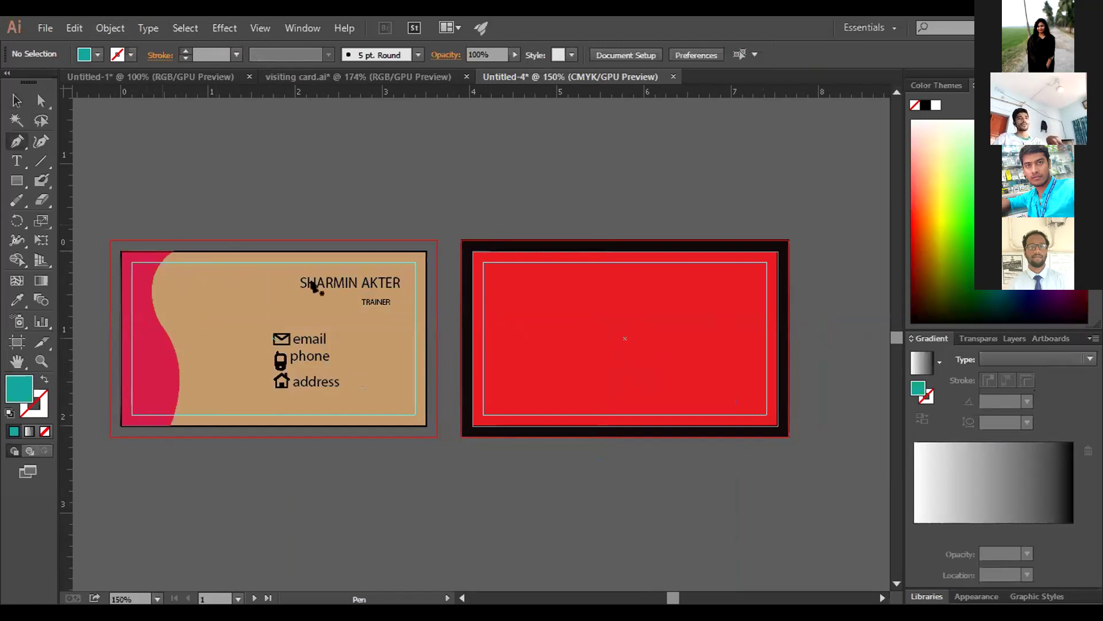
click(208, 252)
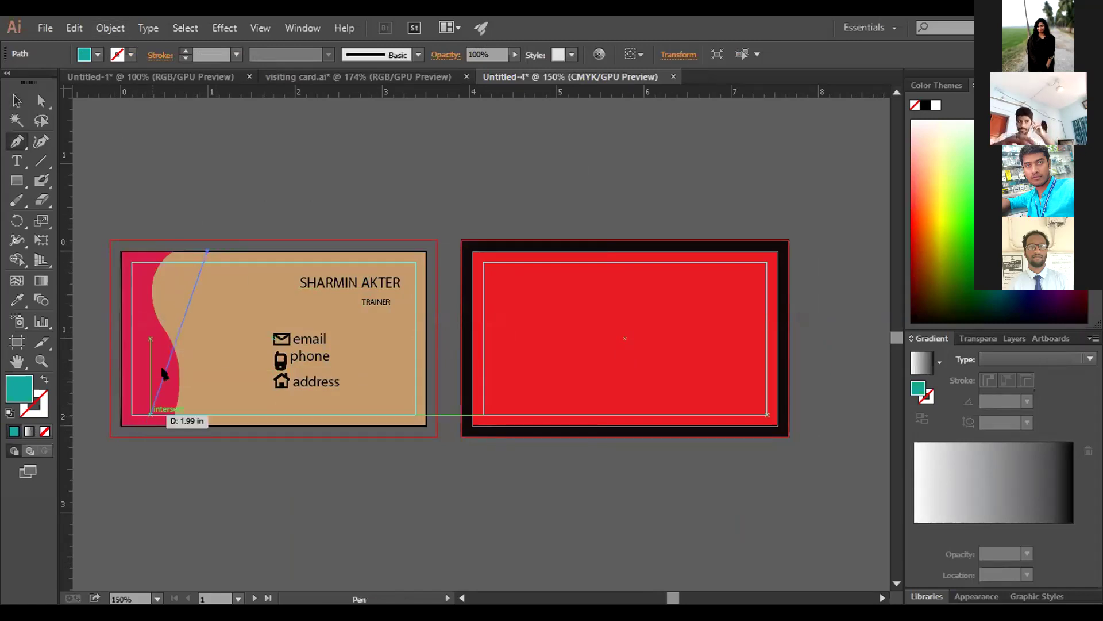
drag(163, 356, 172, 457)
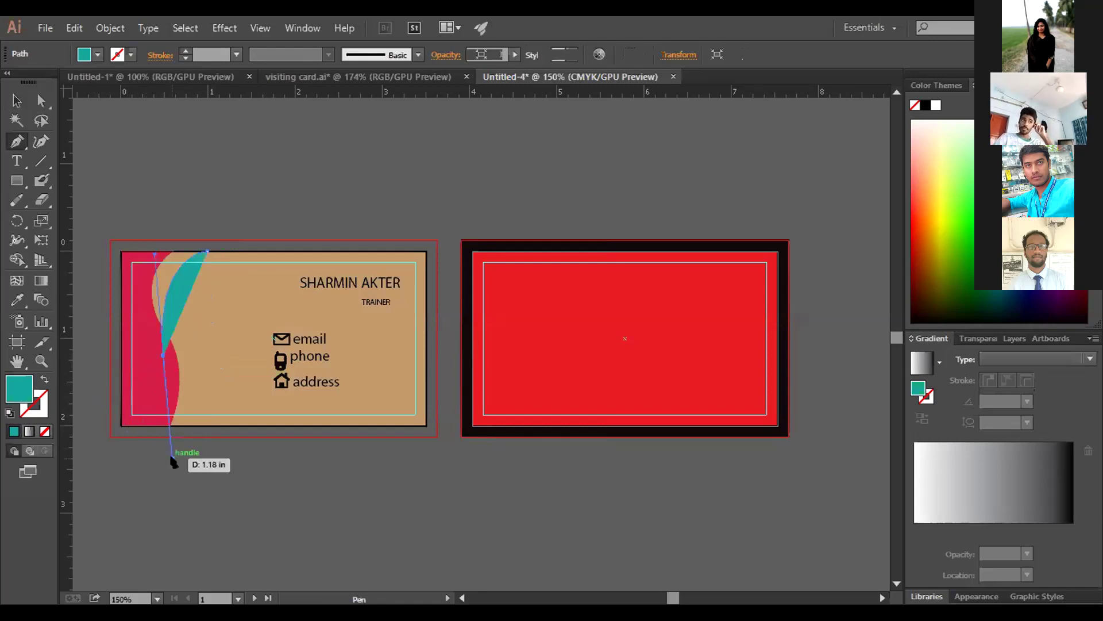
click(162, 355)
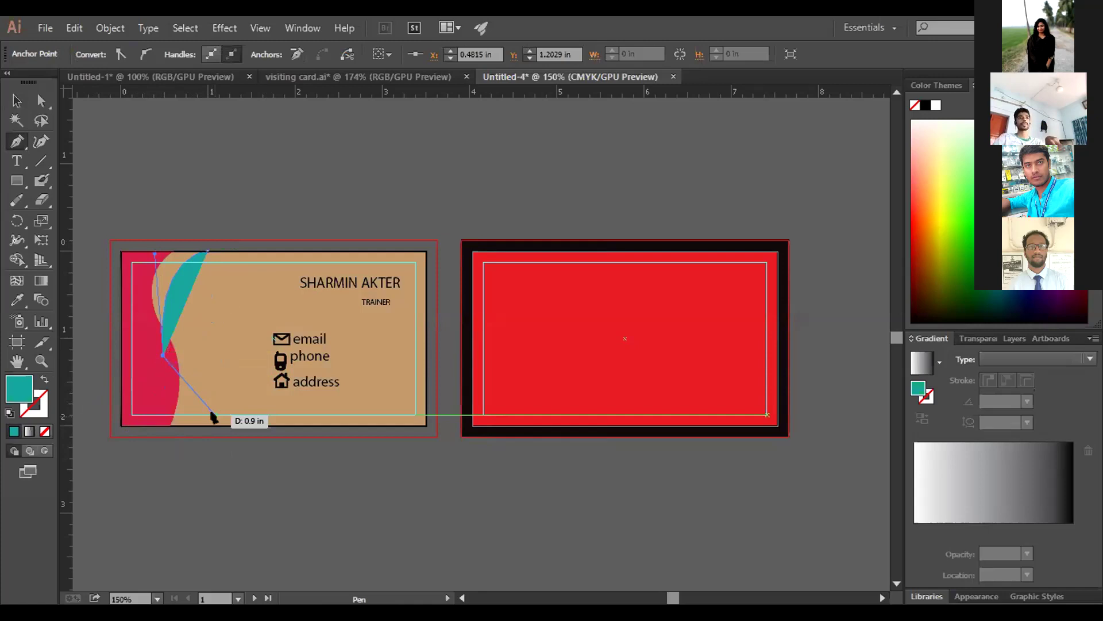
drag(221, 426, 286, 448)
click(221, 425)
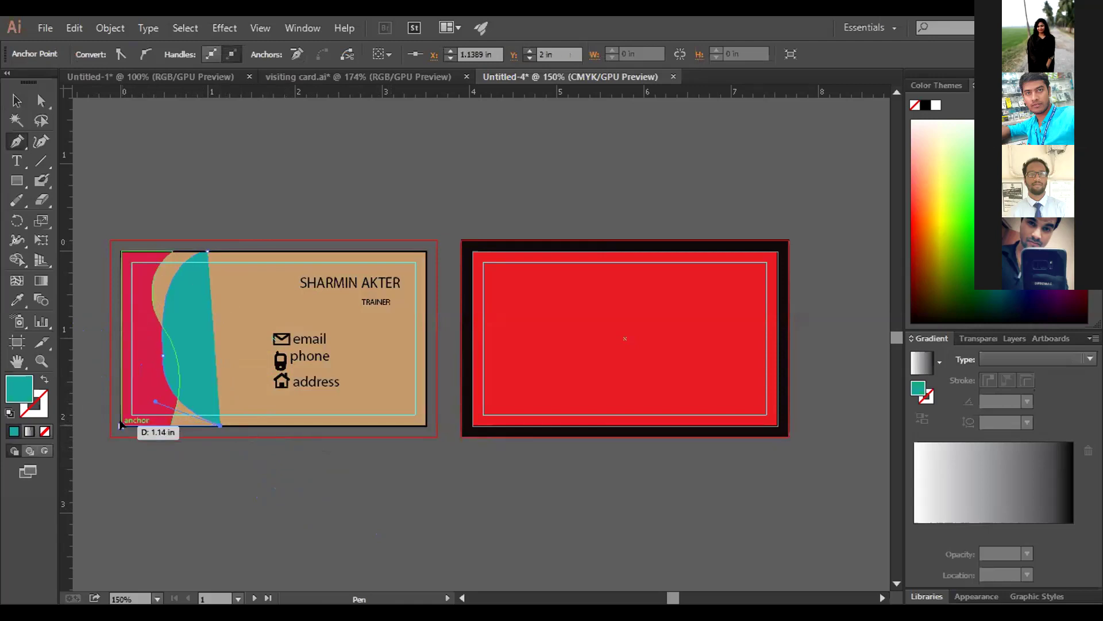
click(121, 425)
click(120, 251)
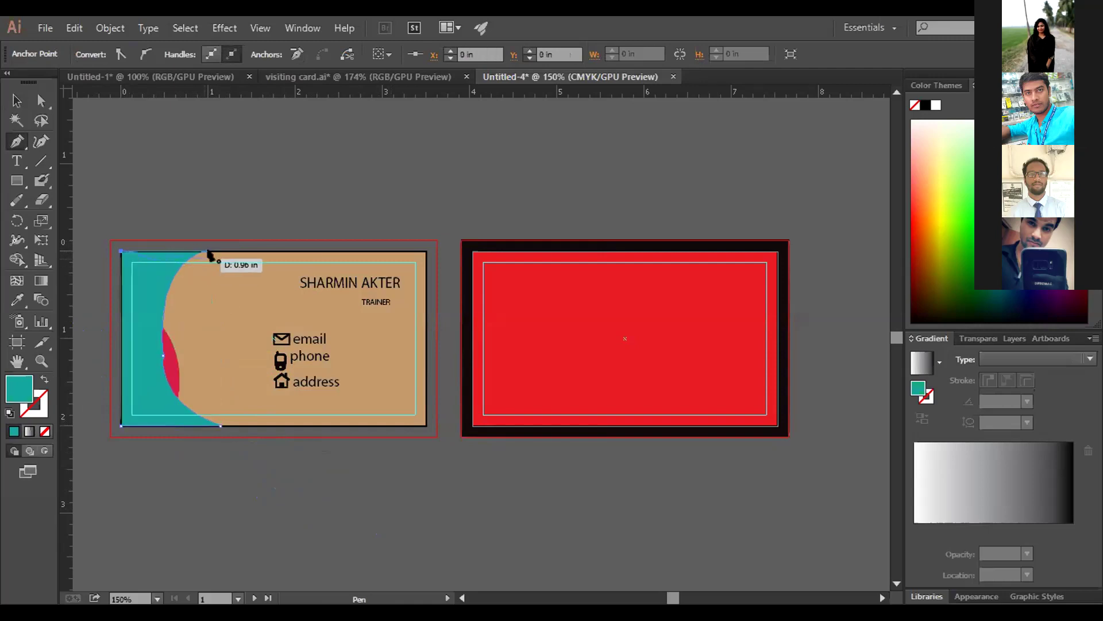
click(207, 252)
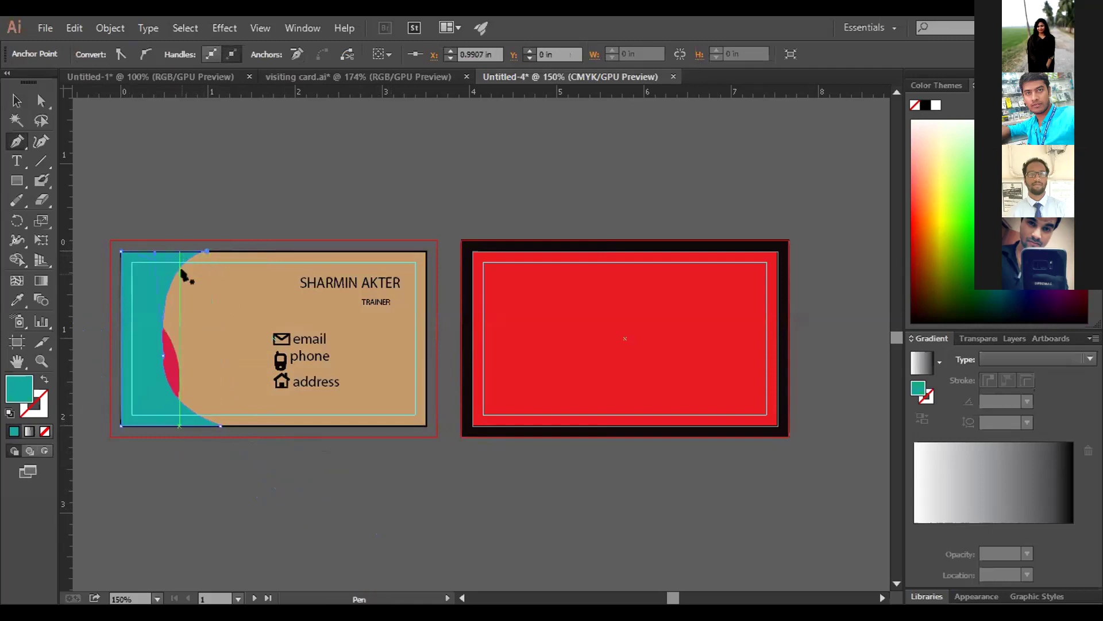
key(Delete)
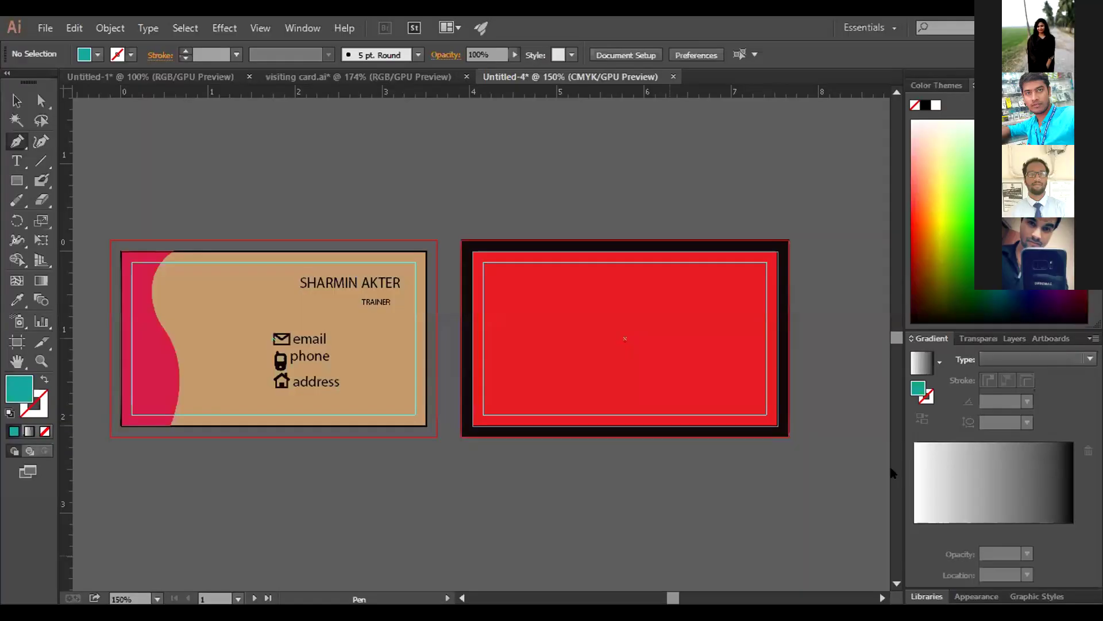
Start a new document with the Print profile, 2 artboards and inches as the units
click(40, 102)
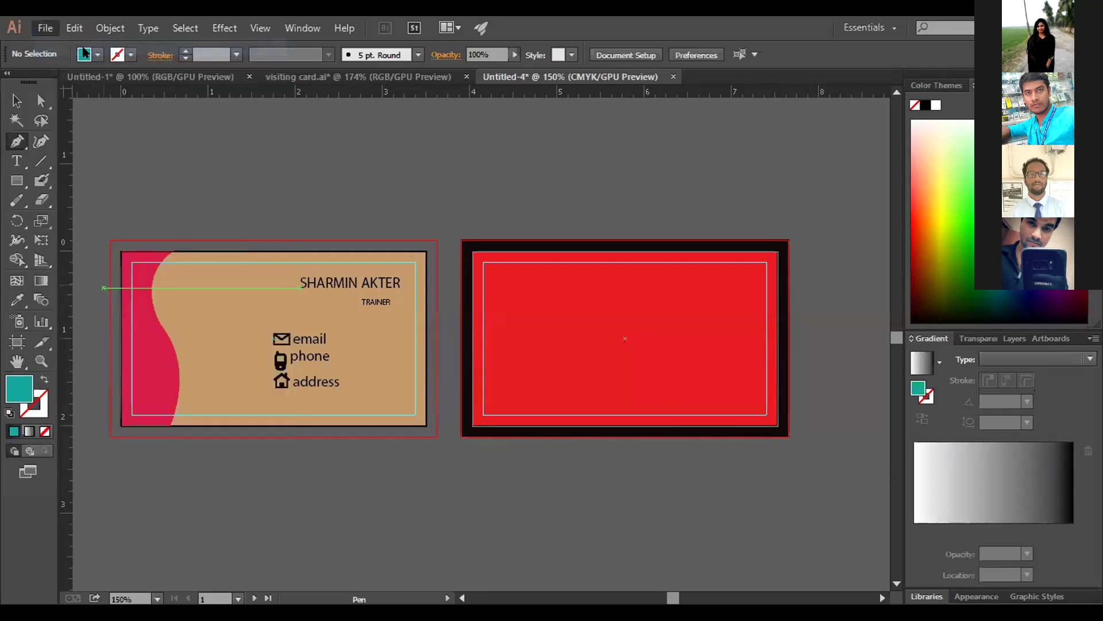
key(ctrl+n)
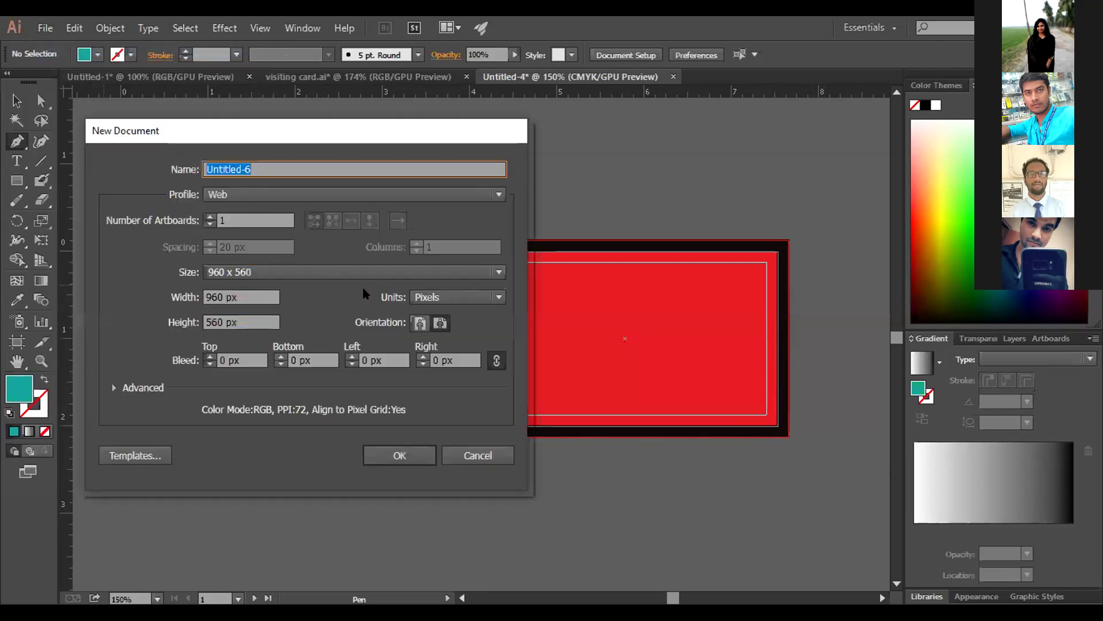
click(497, 193)
click(260, 233)
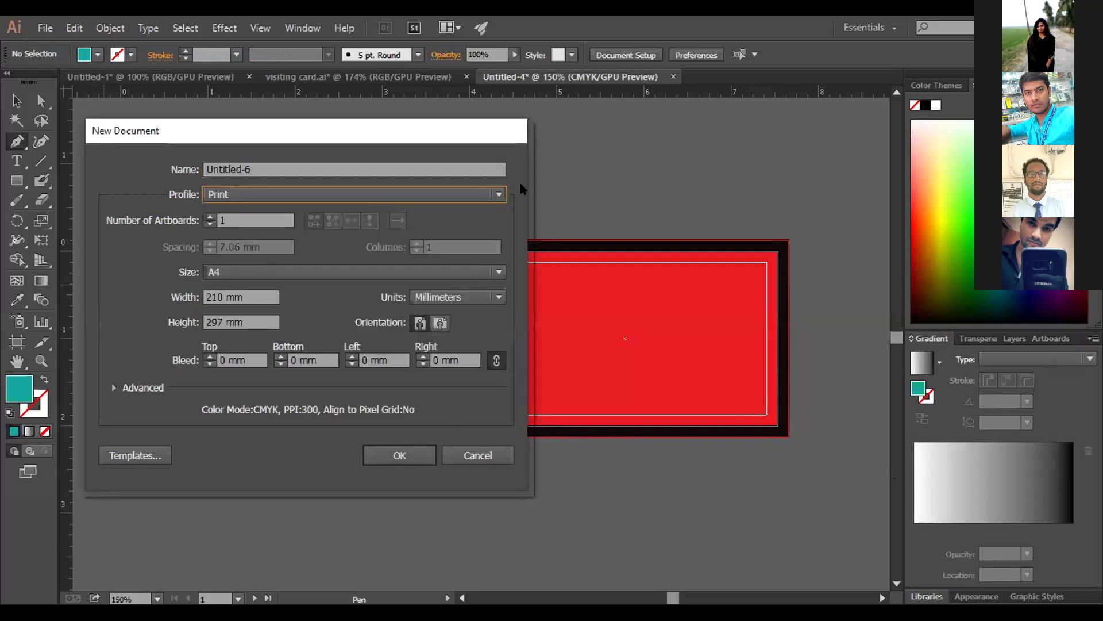
click(484, 194)
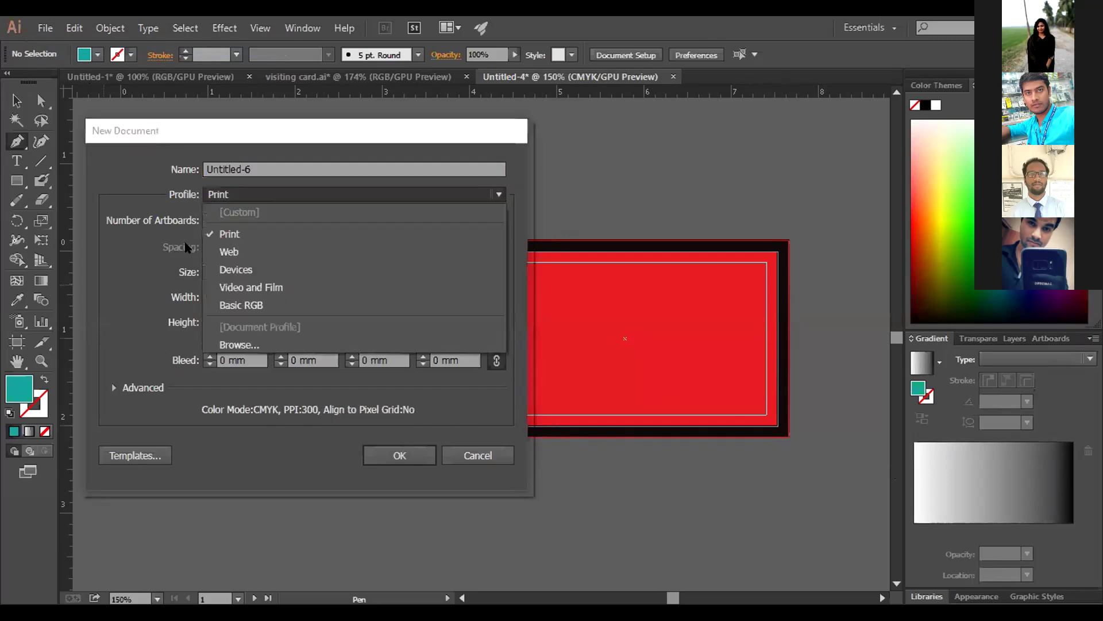
click(233, 232)
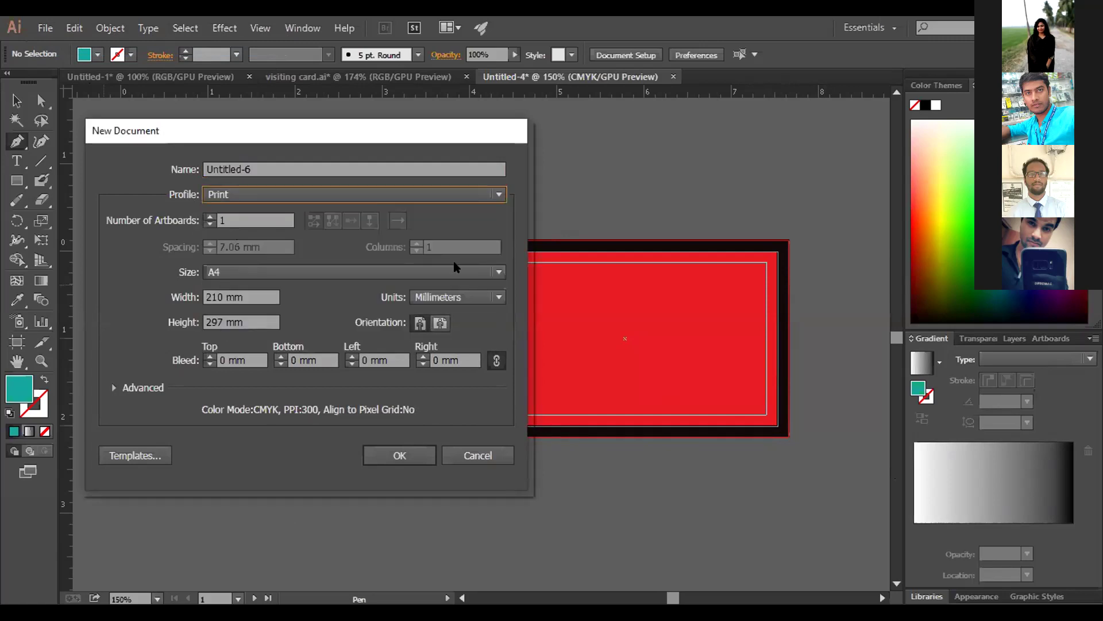
click(209, 217)
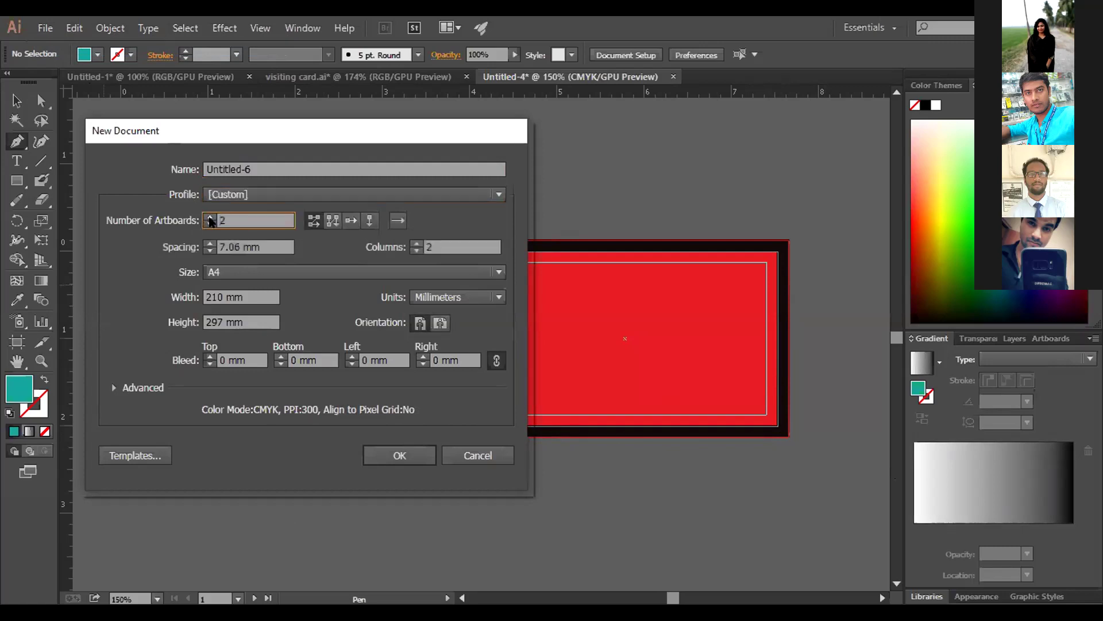
click(499, 298)
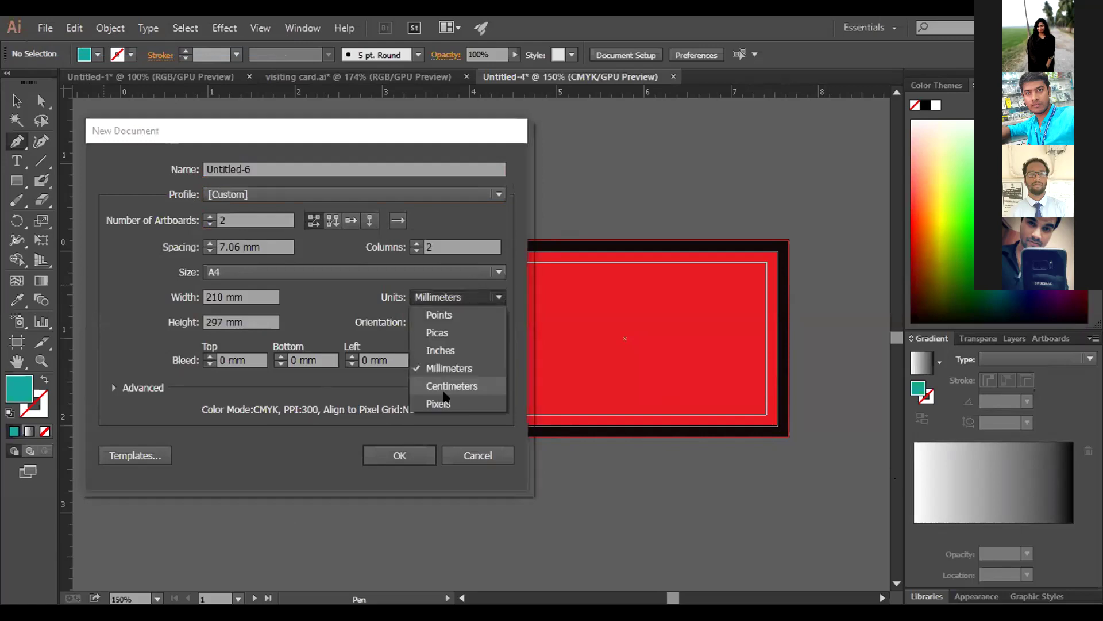
click(446, 348)
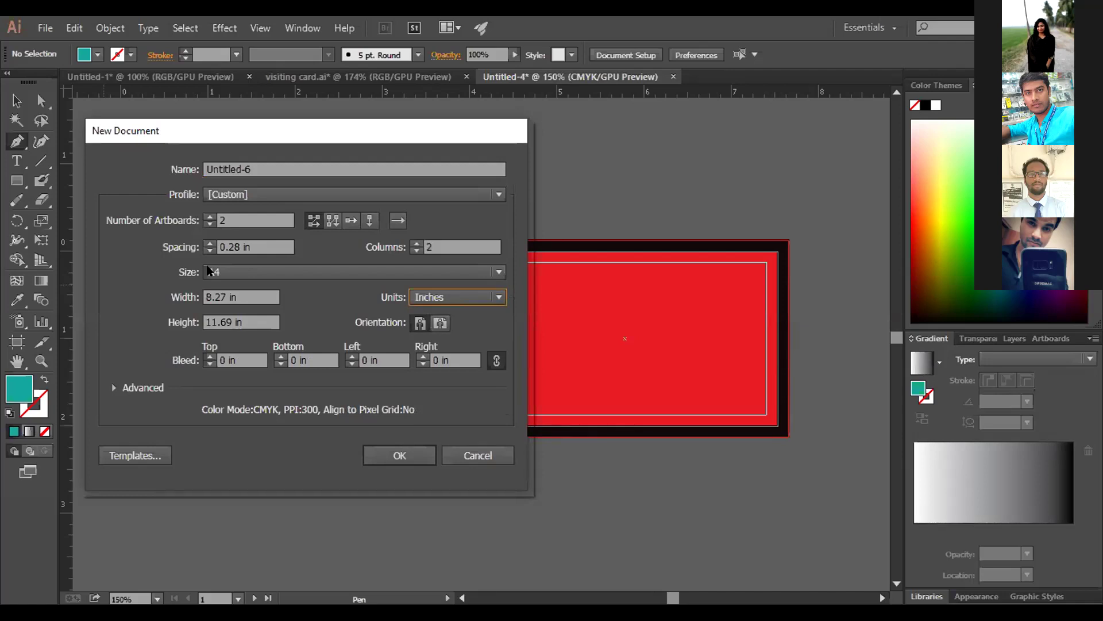
Set the artboards to 3.5 in wide and 2 in high with a 0.125 in bleed on all sides, and create the document
click(226, 292)
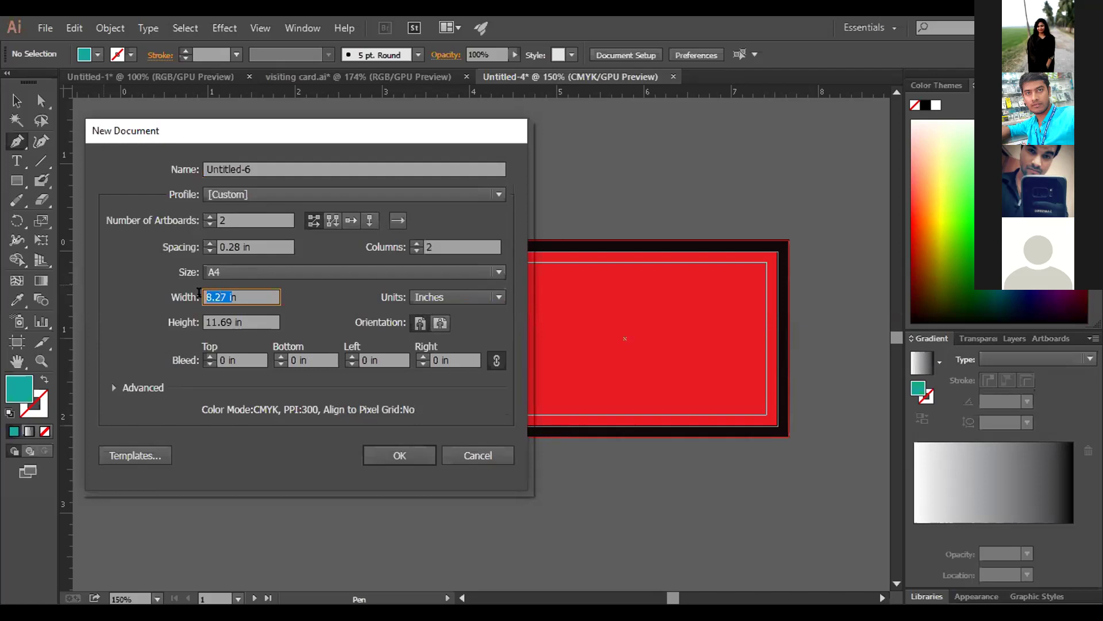
click(224, 294)
double_click(224, 292)
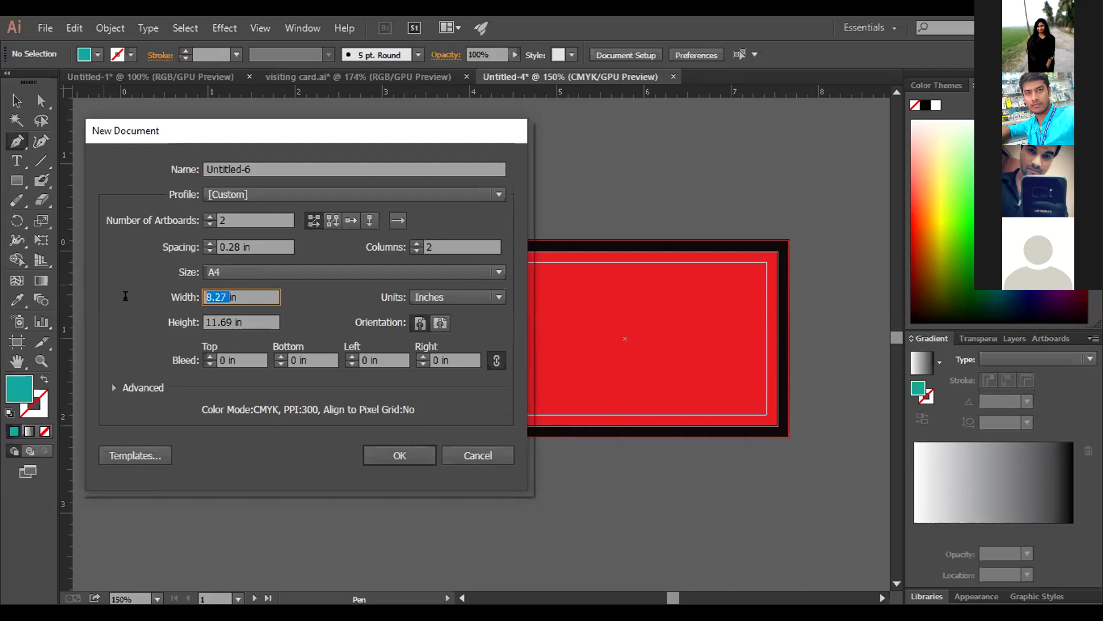
text(3)
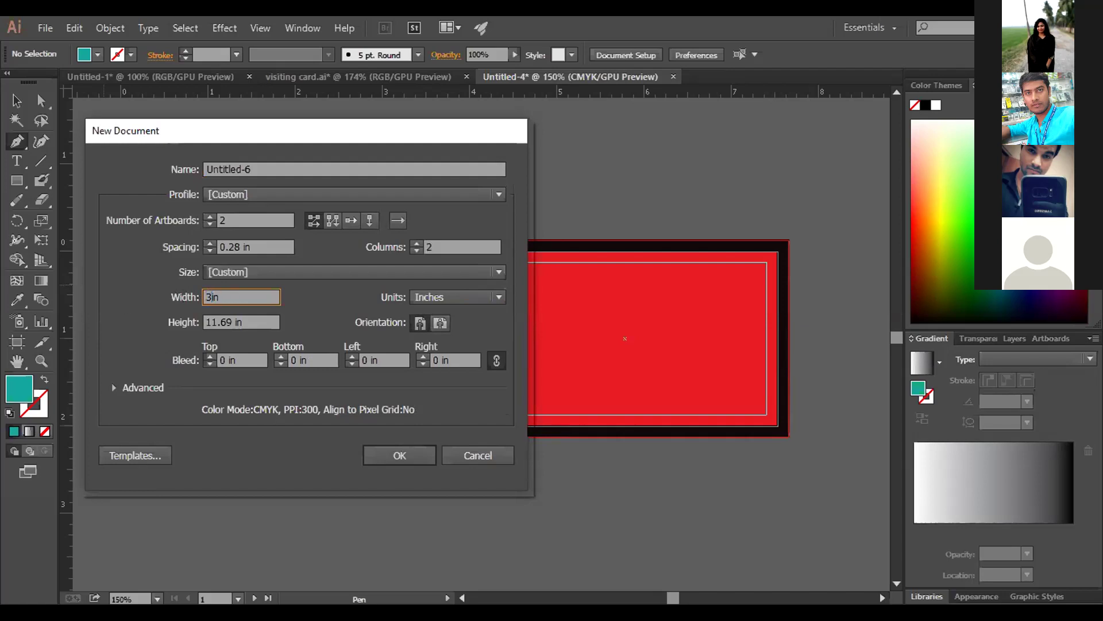
text(.5)
key(Tab)
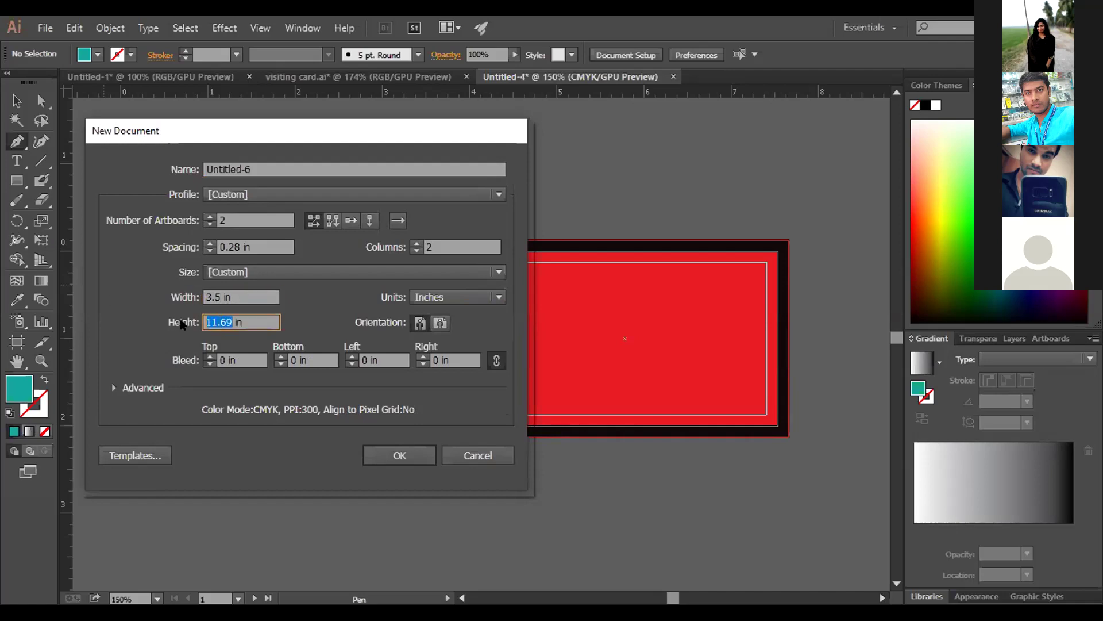
text(2)
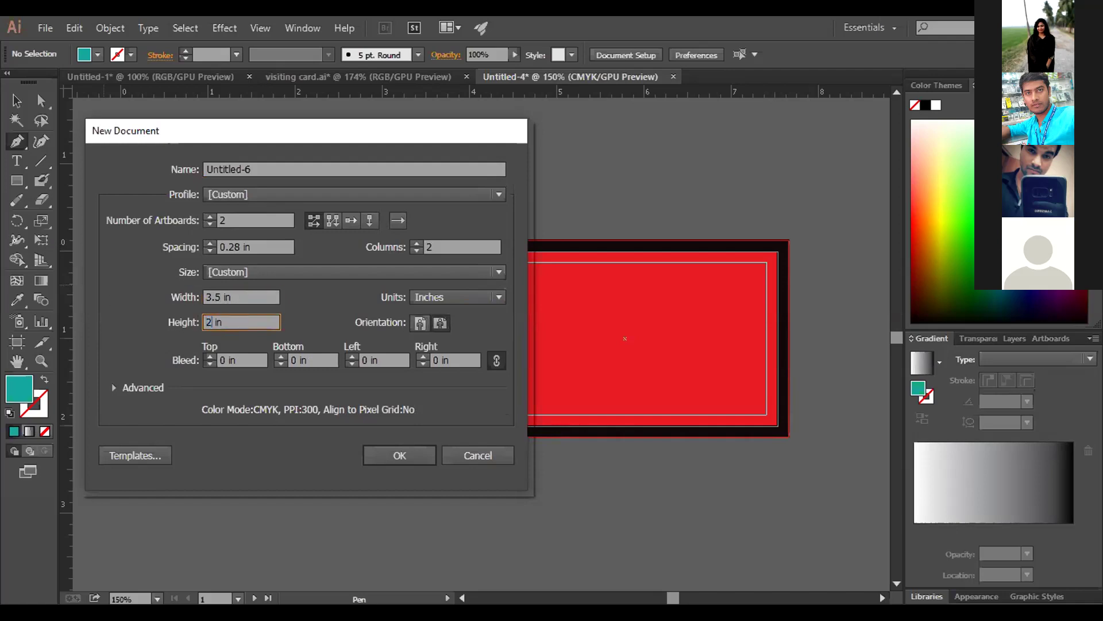
click(209, 357)
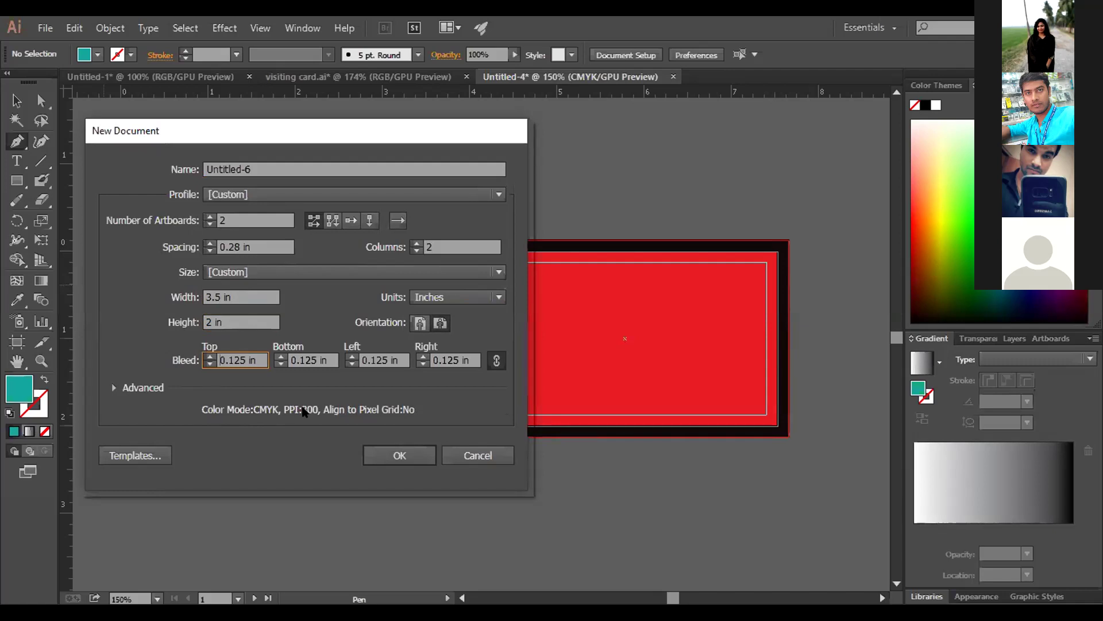
click(400, 454)
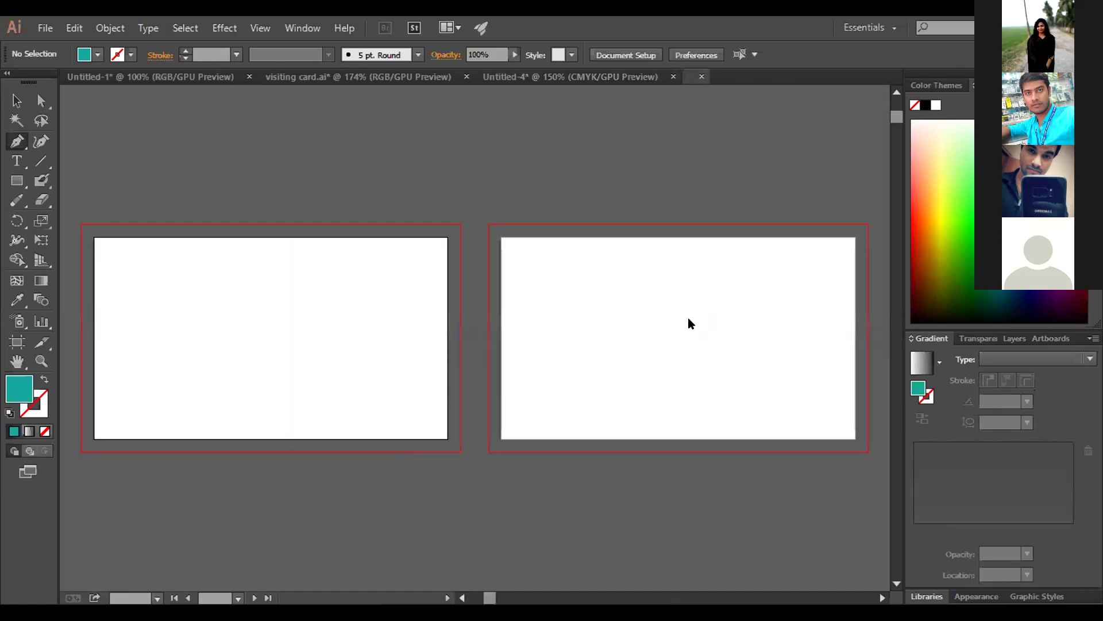
Draw a 3.5 by 1.75 in rectangle from the first artboard's upper-left corner
click(16, 179)
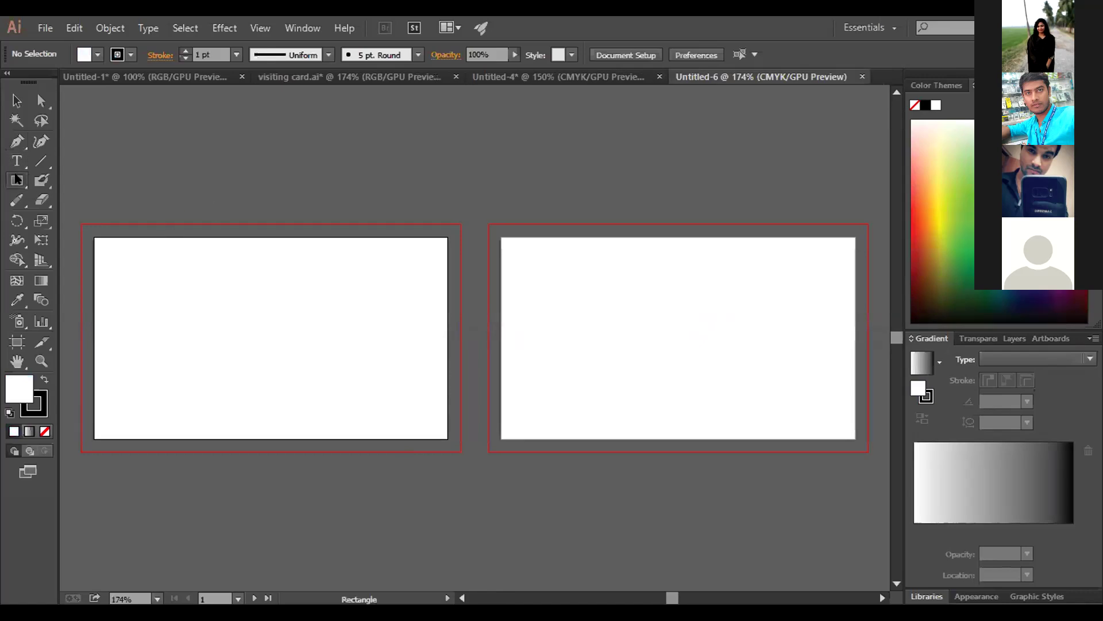
click(90, 233)
click(654, 244)
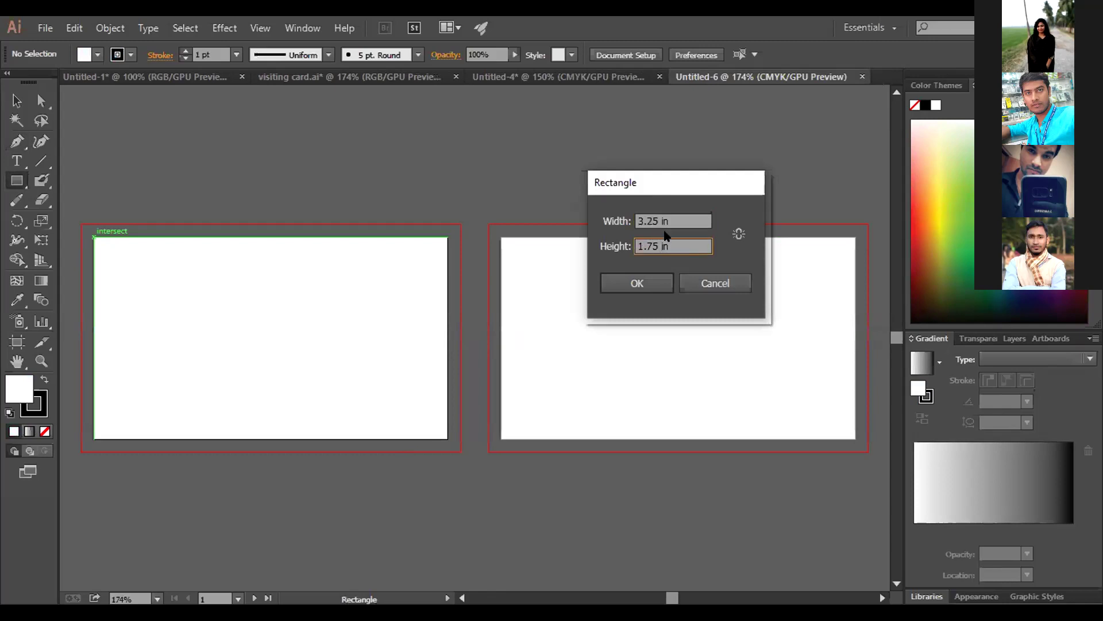
click(655, 219)
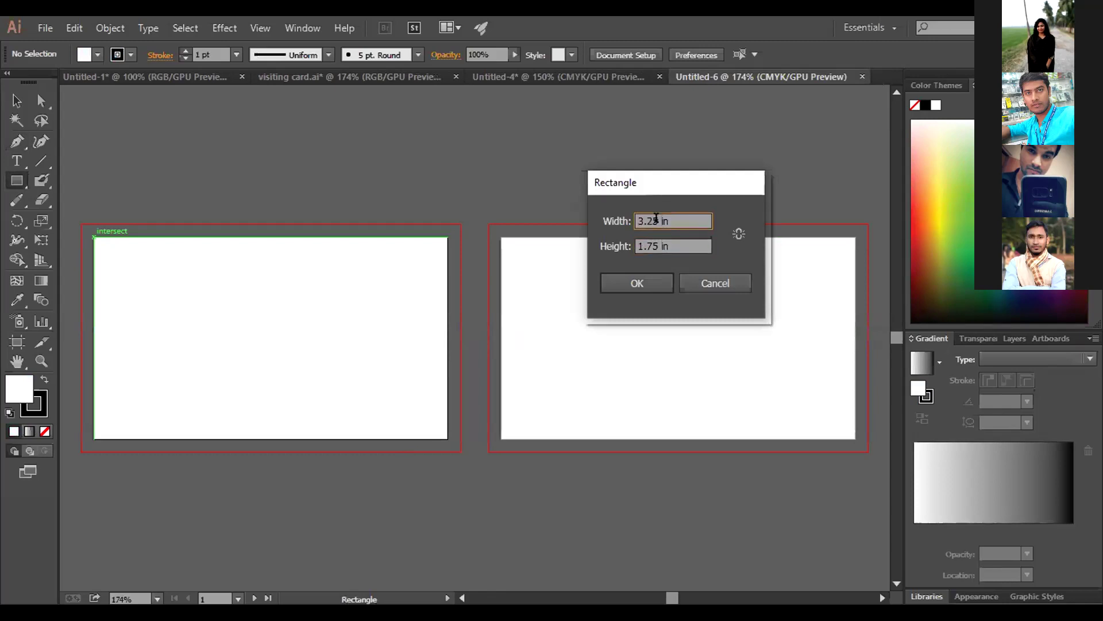
key(BackSpace)
key(BackSpace)
text(5)
double_click(654, 244)
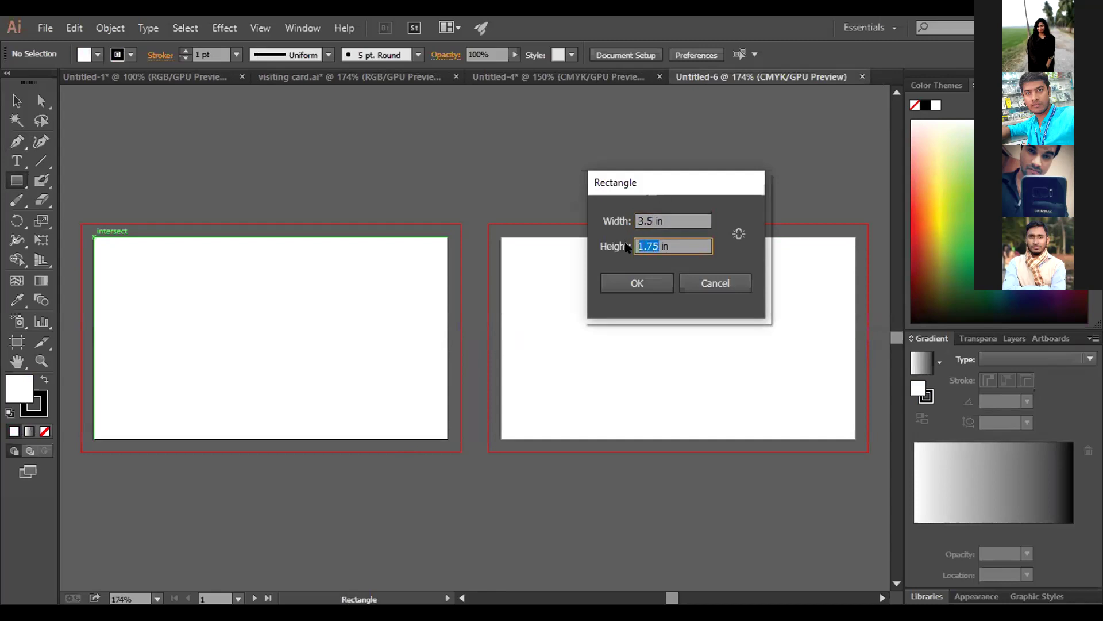
click(638, 282)
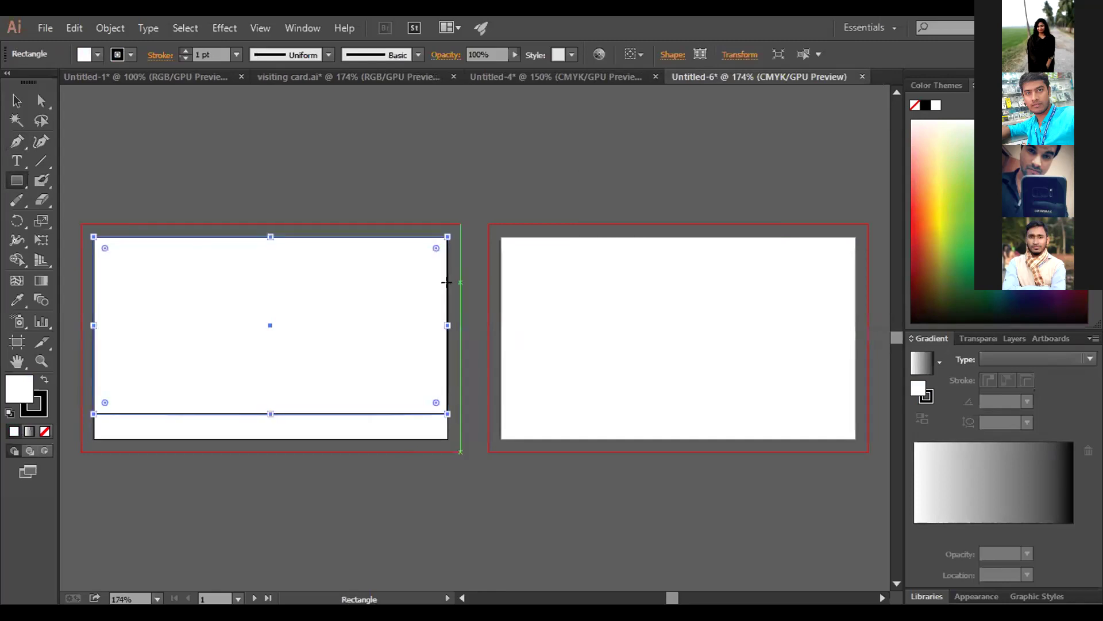
Draw a second rectangle 3.5 in wide and 2 in high, starting inside the first artboard
click(384, 293)
click(654, 241)
key(BackSpace)
key(BackSpace)
key(BackSpace)
key(BackSpace)
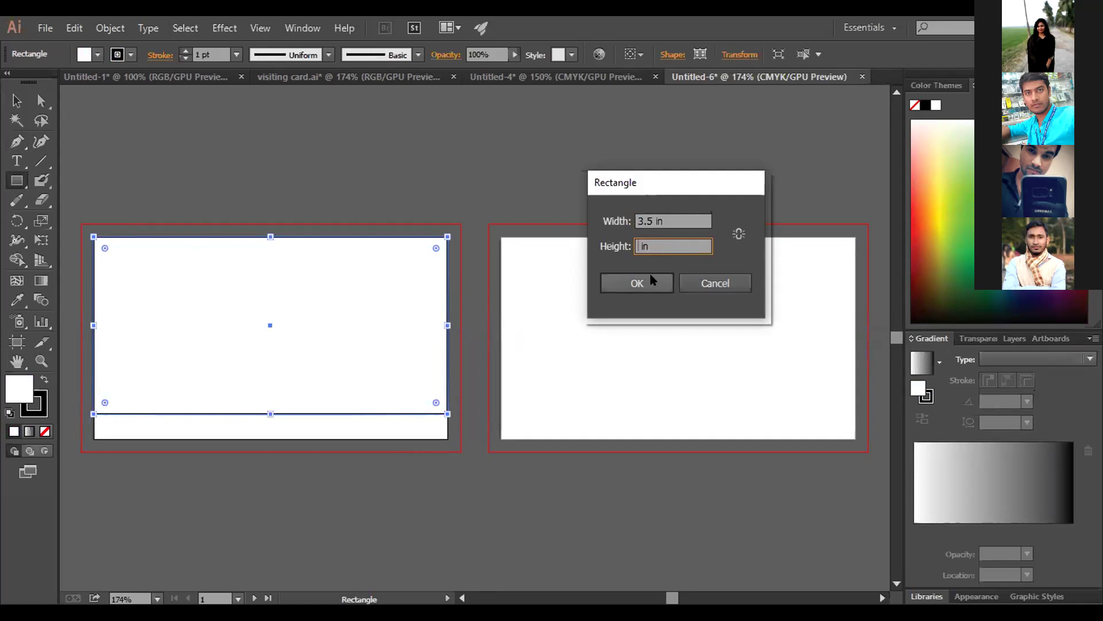
text(2)
click(632, 283)
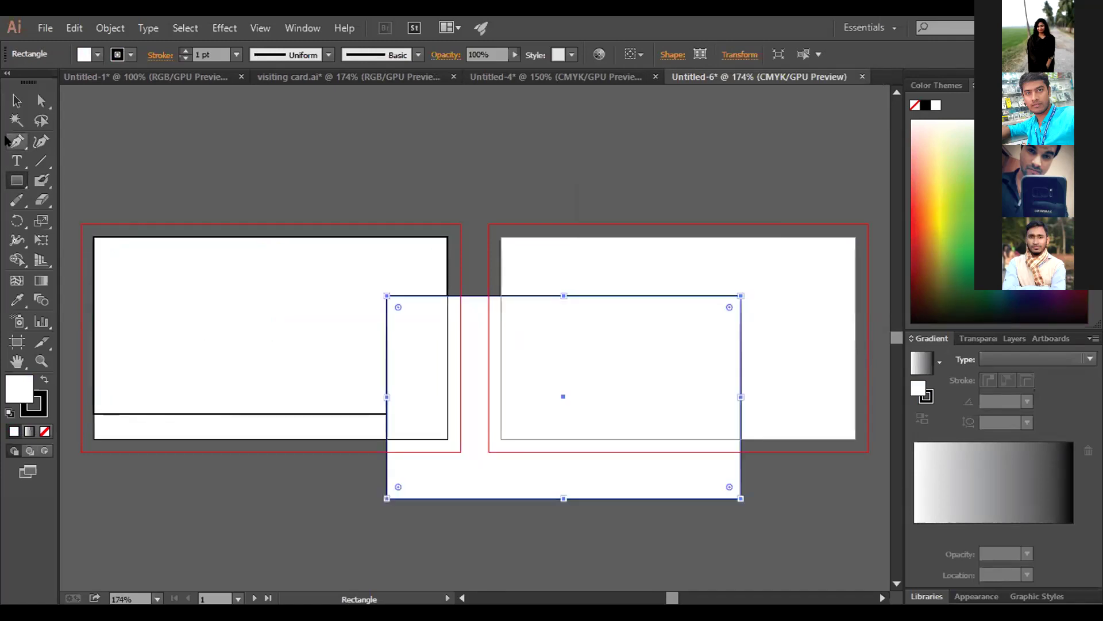
Delete the shorter 1.75 in high rectangle from the first artboard
click(16, 101)
click(157, 260)
key(ctrl+shift+a)
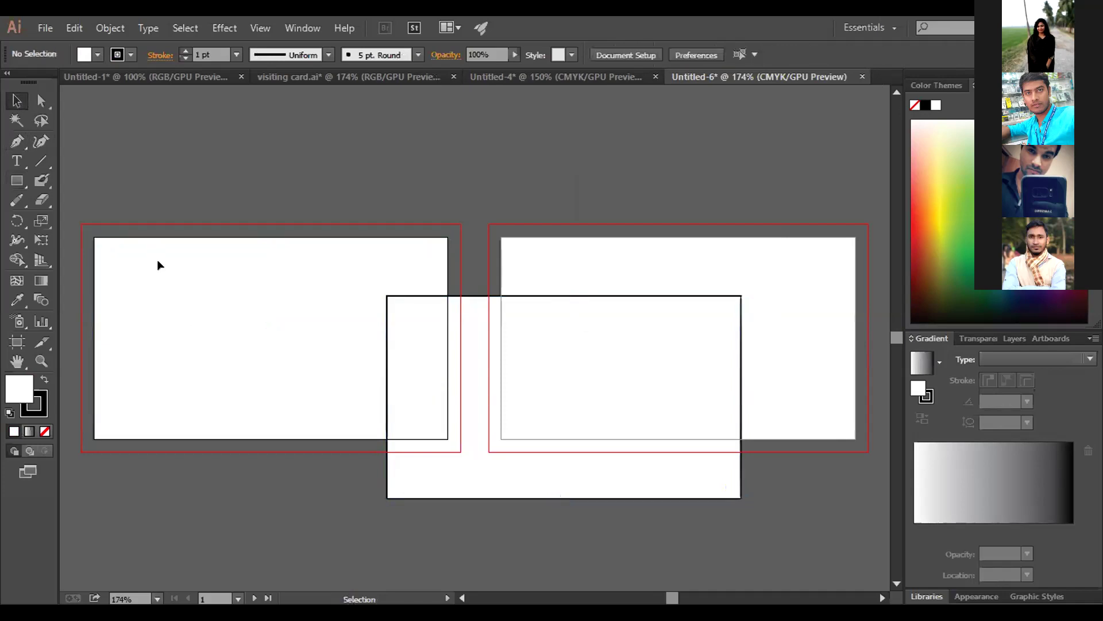
Move the 3.5 by 2 in rectangle onto the first artboard, matching its edges, and fill it with blue
drag(556, 372, 263, 316)
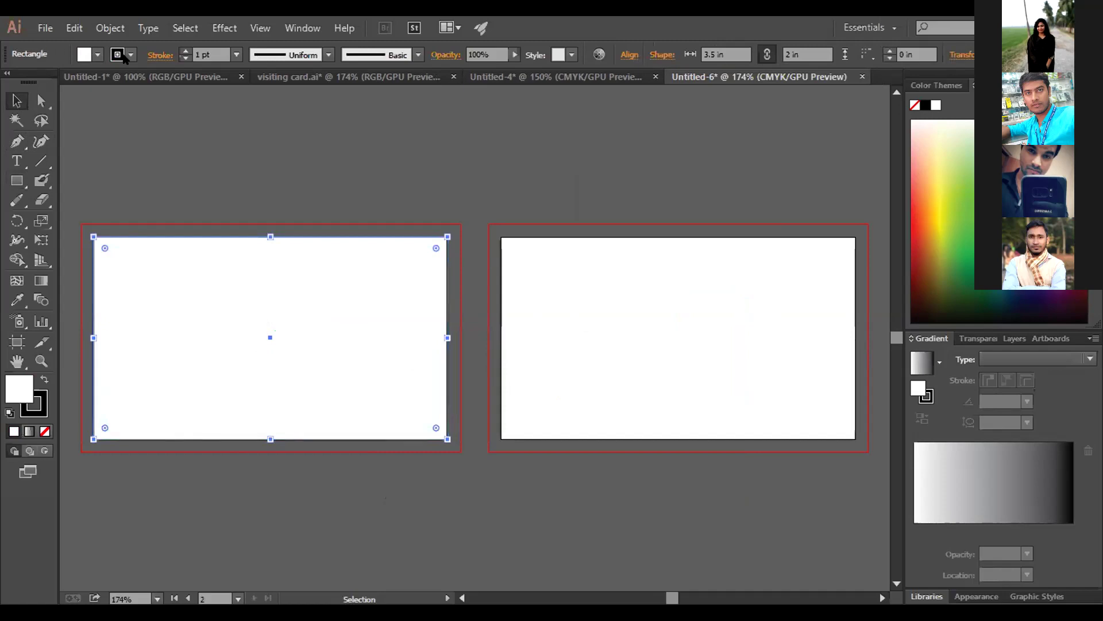
click(99, 55)
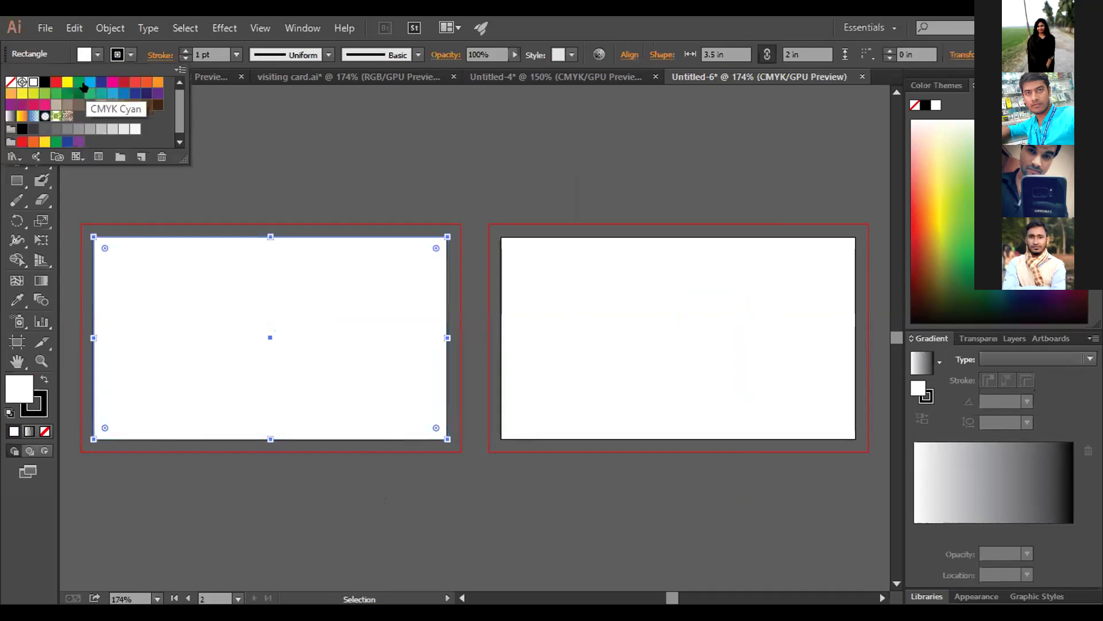
click(123, 93)
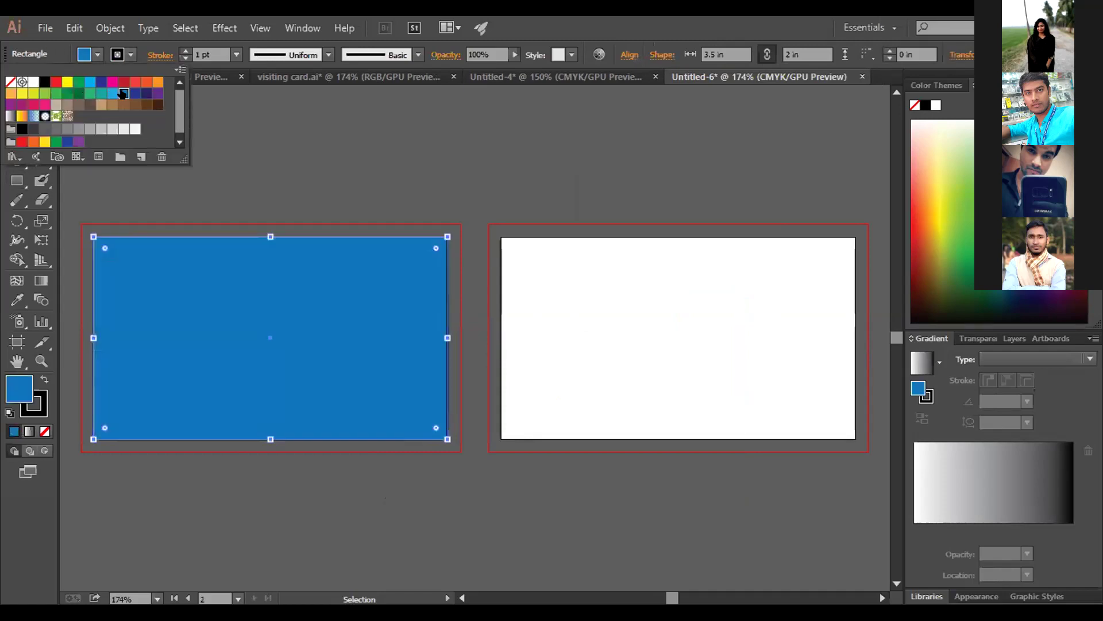
click(140, 172)
Draw a rectangle 3.25 in wide and 1.75 in high, starting inside the first artboard
click(17, 180)
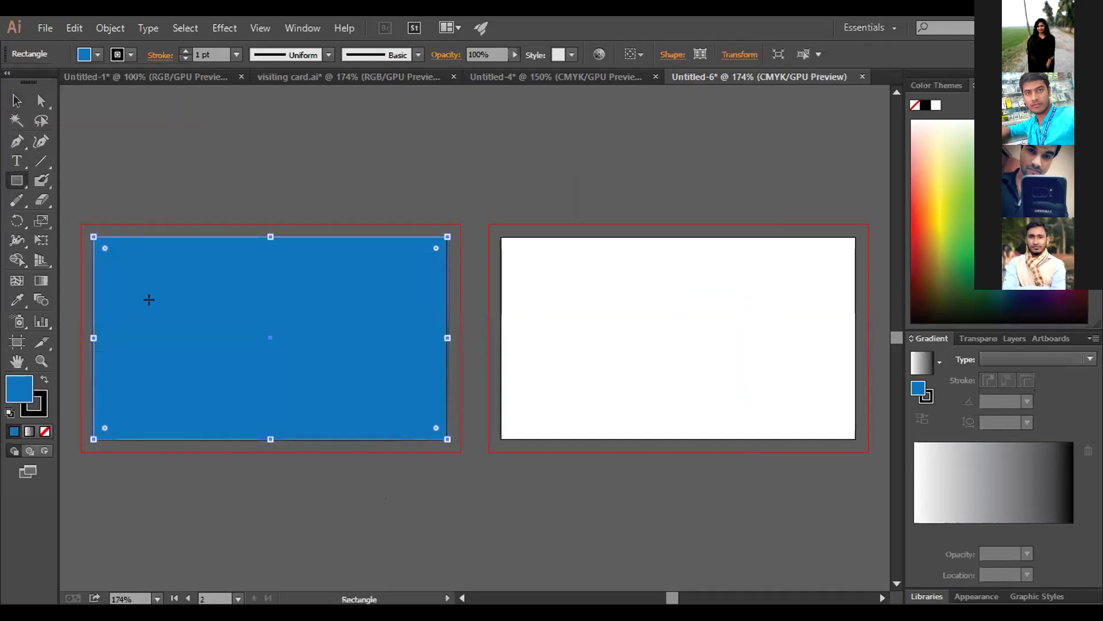
click(151, 309)
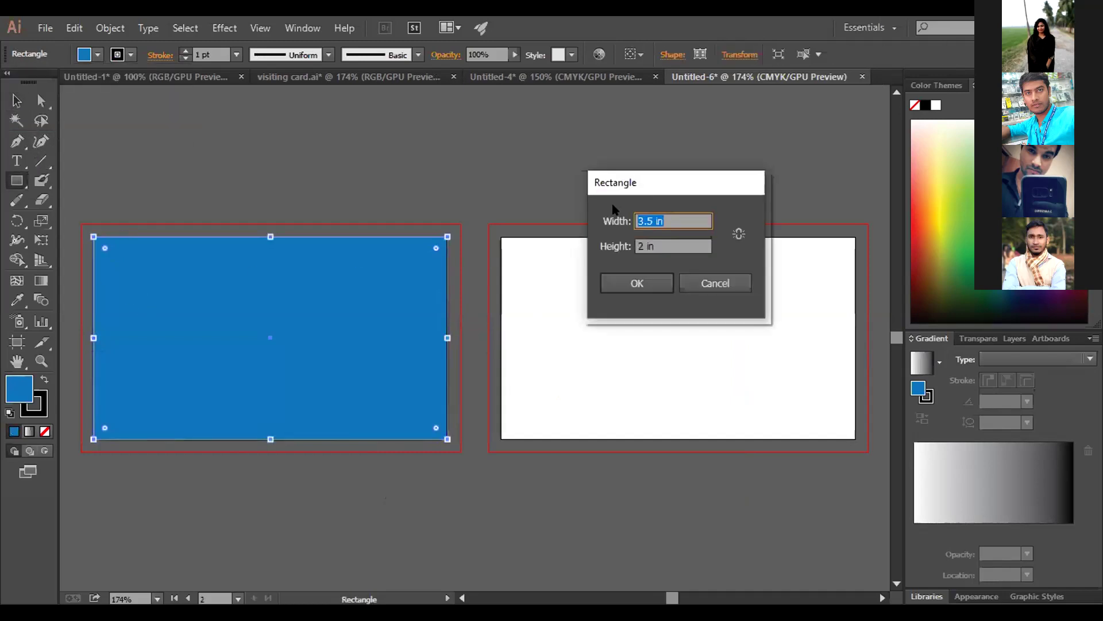
click(652, 220)
key(BackSpace)
text(25)
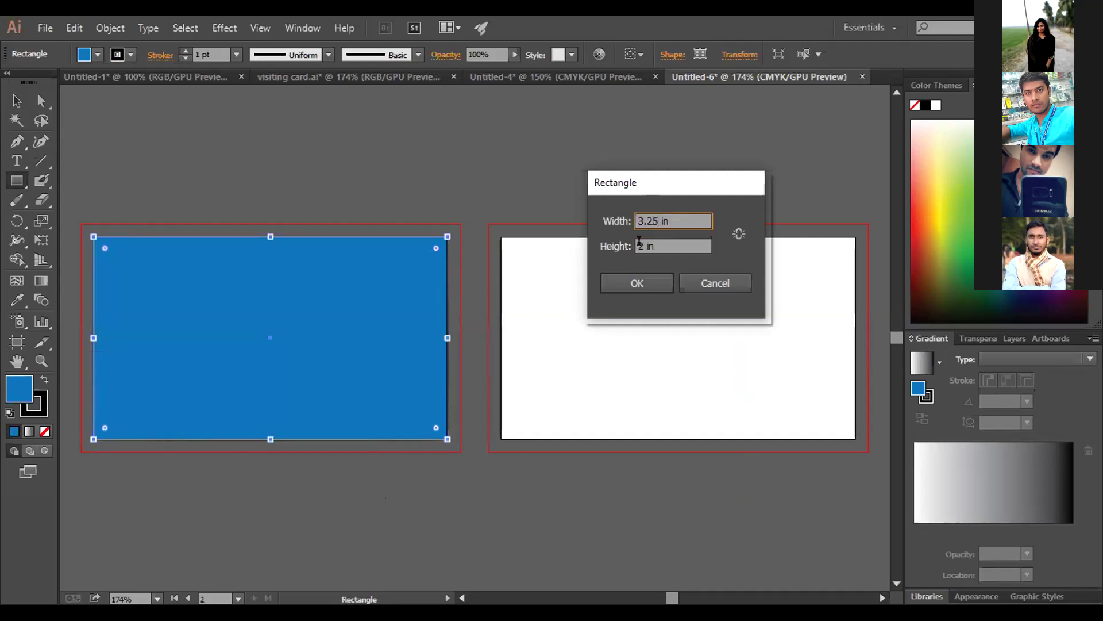
double_click(640, 245)
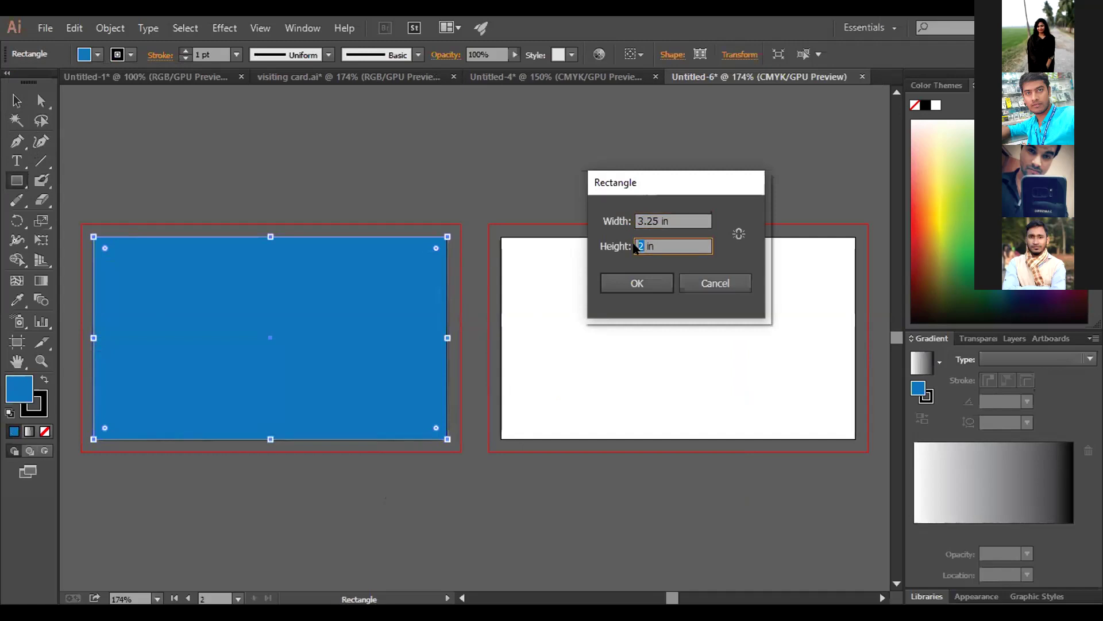
text(1.75)
click(637, 283)
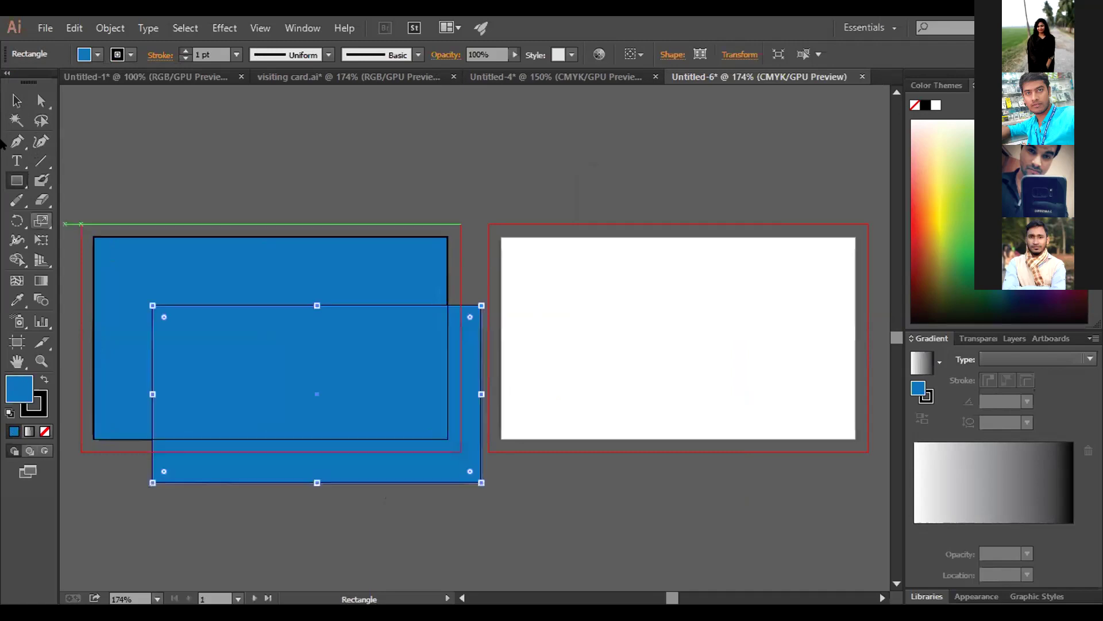
Fill the 3.25 by 1.75 in rectangle with light blue
click(94, 56)
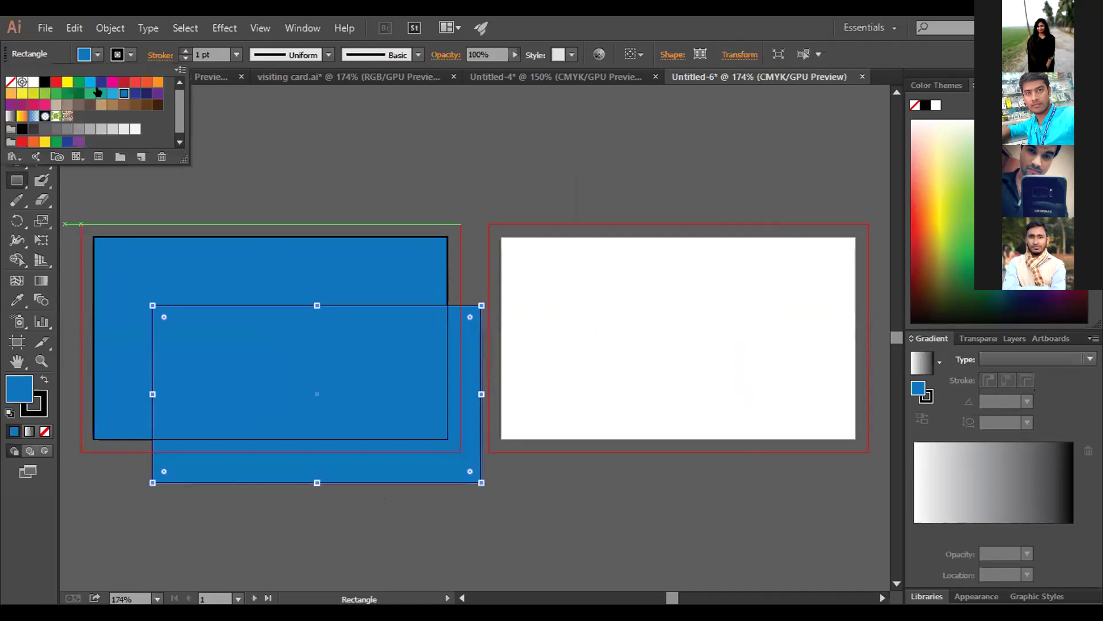
click(101, 93)
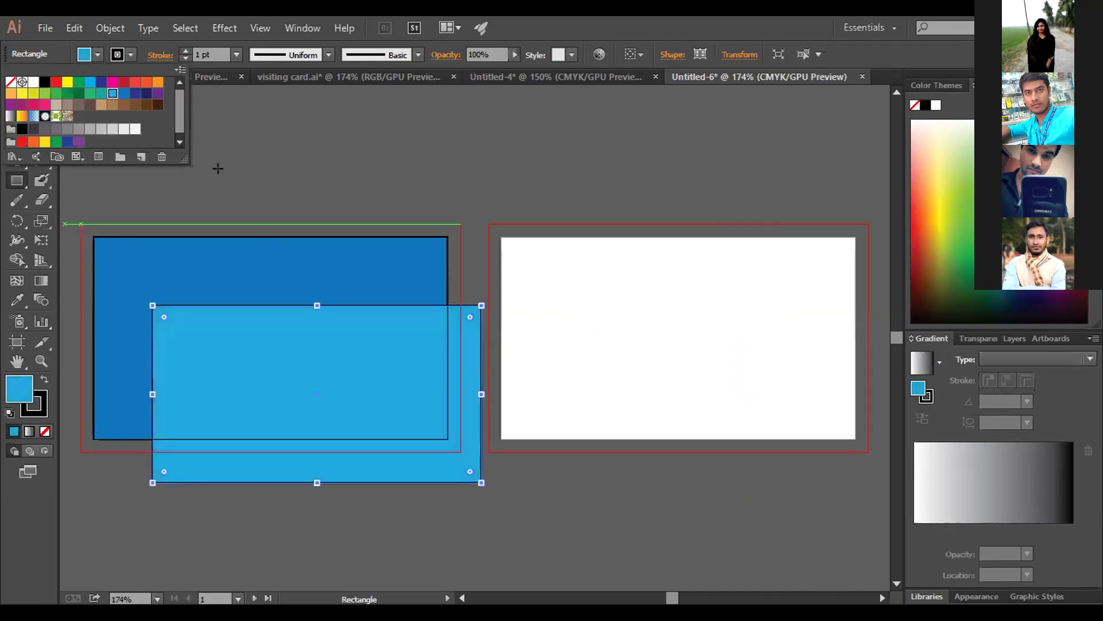
key(Escape)
Center the light blue rectangle within the 3.5 by 2 in blue one and remove the stroke from both rectangles
key(v)
drag(289, 378, 249, 327)
drag(207, 203, 300, 398)
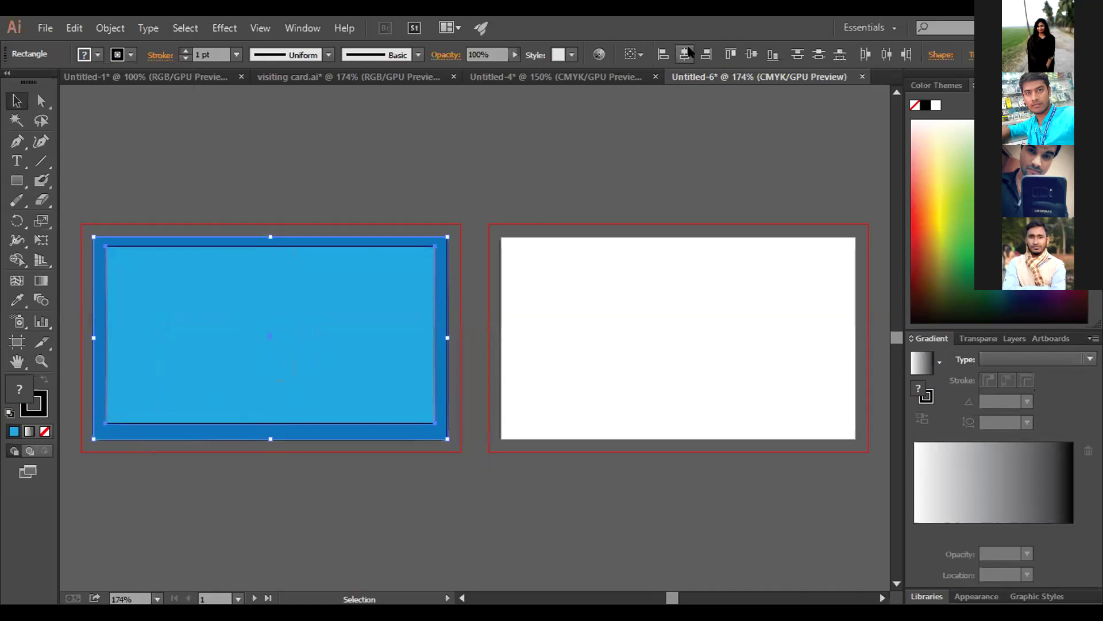
click(749, 54)
click(494, 150)
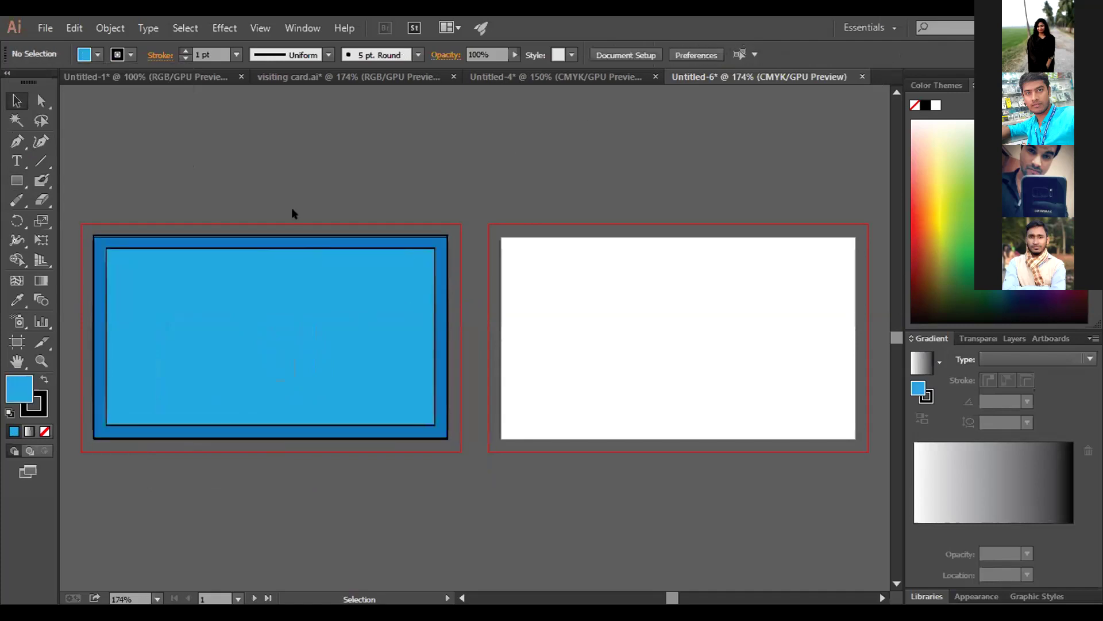
drag(339, 359, 340, 359)
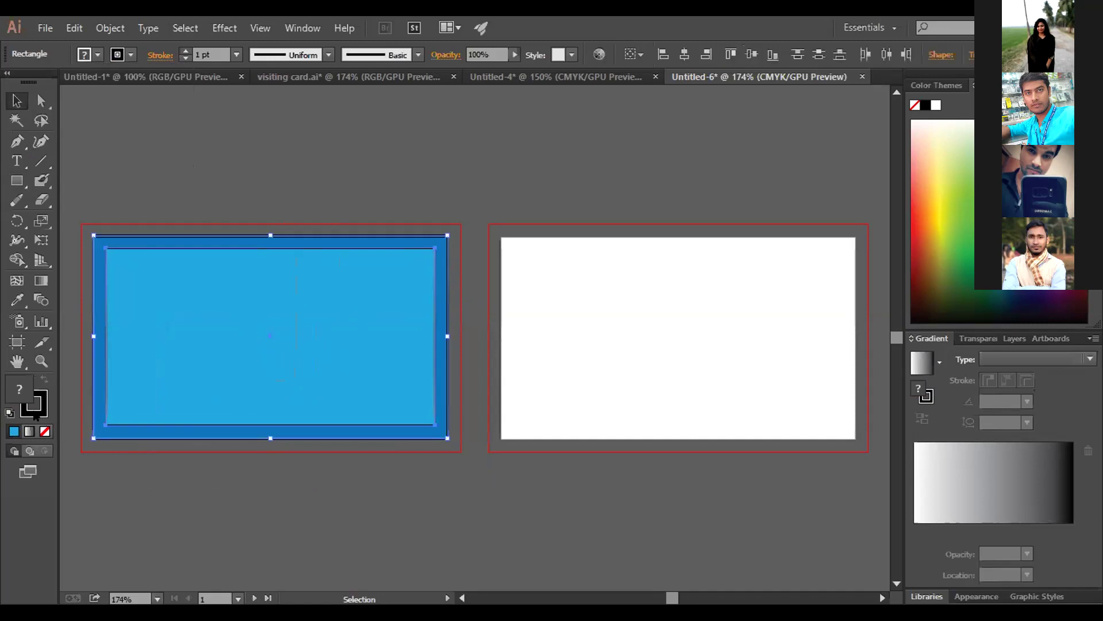
click(250, 196)
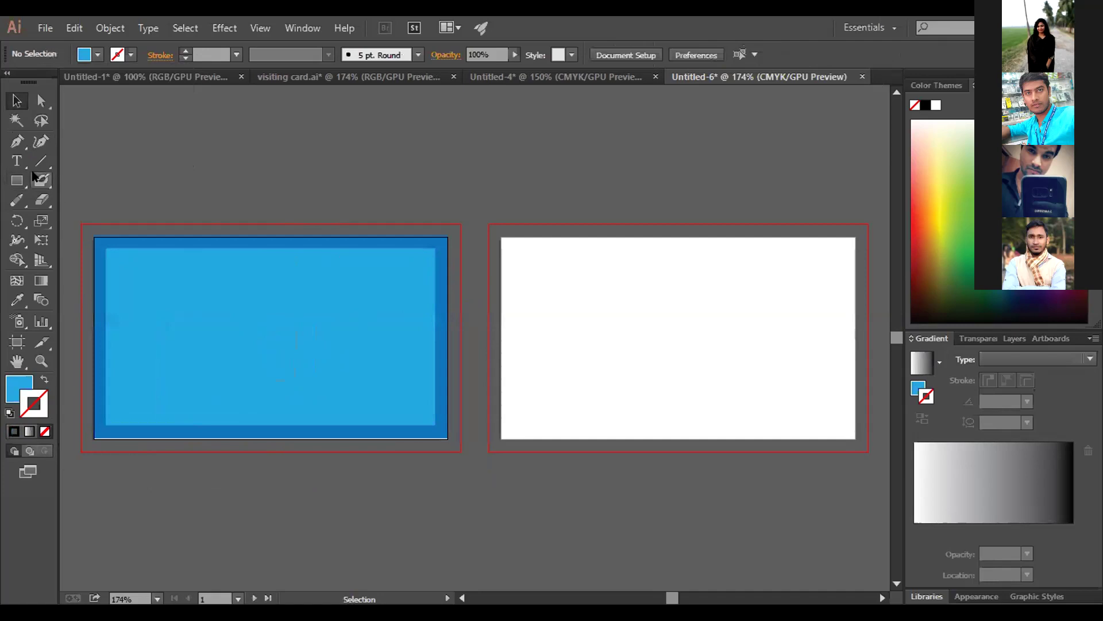
Draw a light blue rectangle about 3.75 by 2.25 in covering the first artboard's bleed area and send it to the back
click(17, 180)
mouse_move(75, 219)
mouse_down()
mouse_move(153, 330)
mouse_move(291, 433)
mouse_move(372, 459)
mouse_move(458, 449)
mouse_up()
right_click(332, 379)
mouse_move(357, 352)
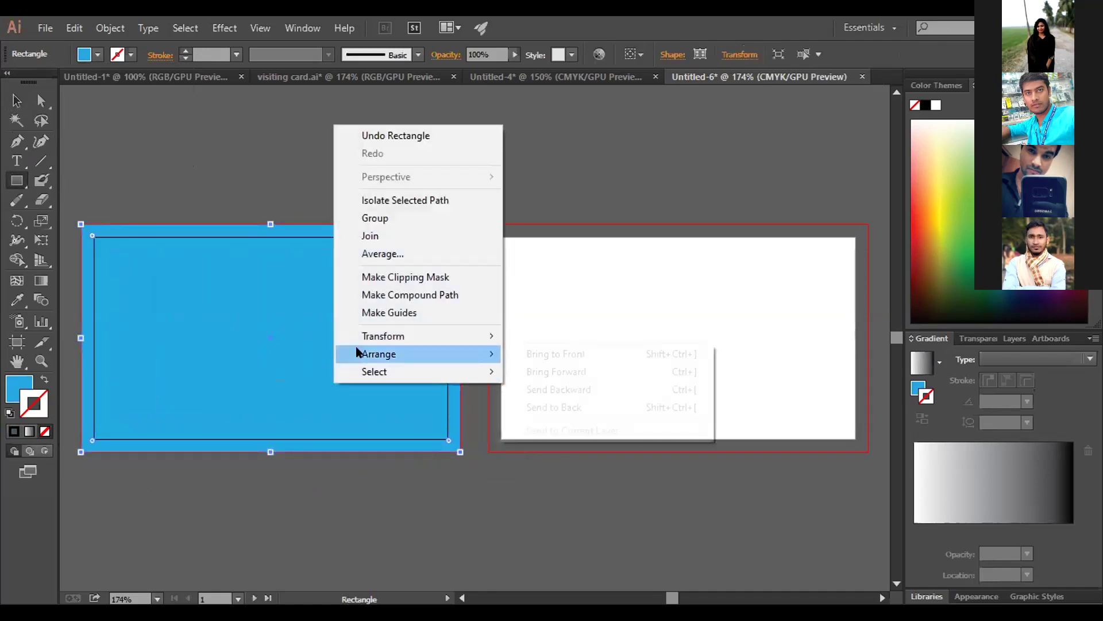
click(555, 407)
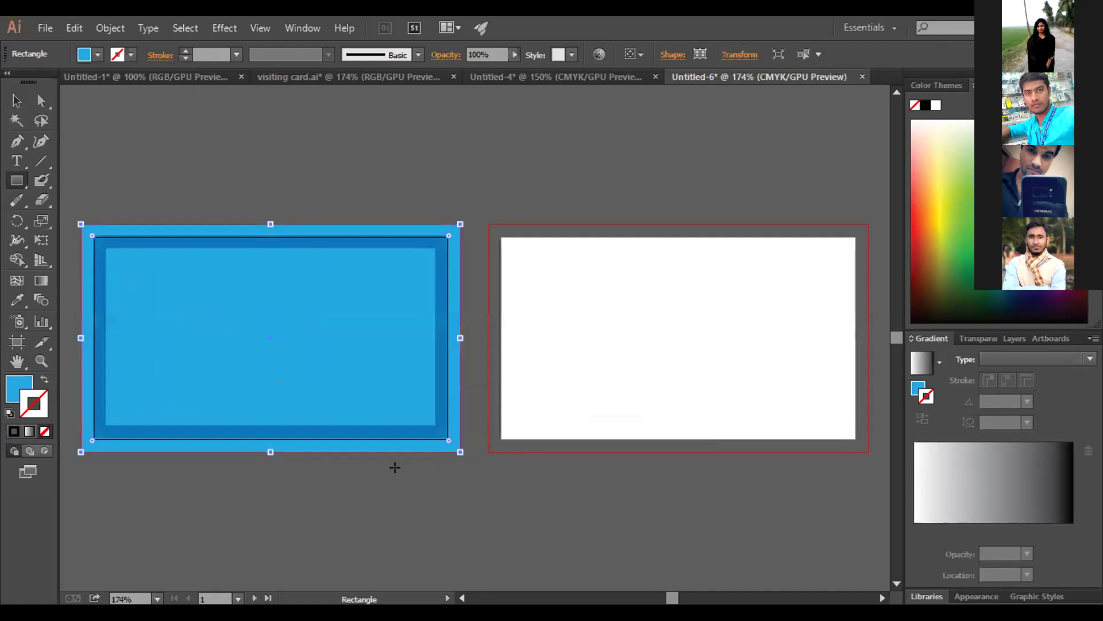
click(421, 435)
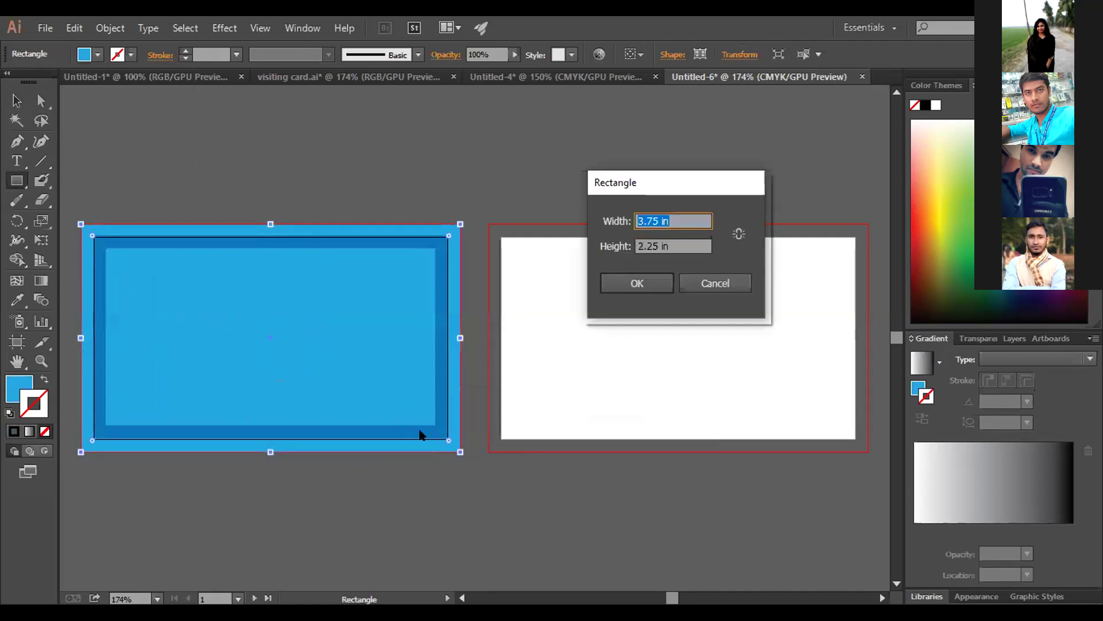
click(727, 284)
key(v)
click(246, 163)
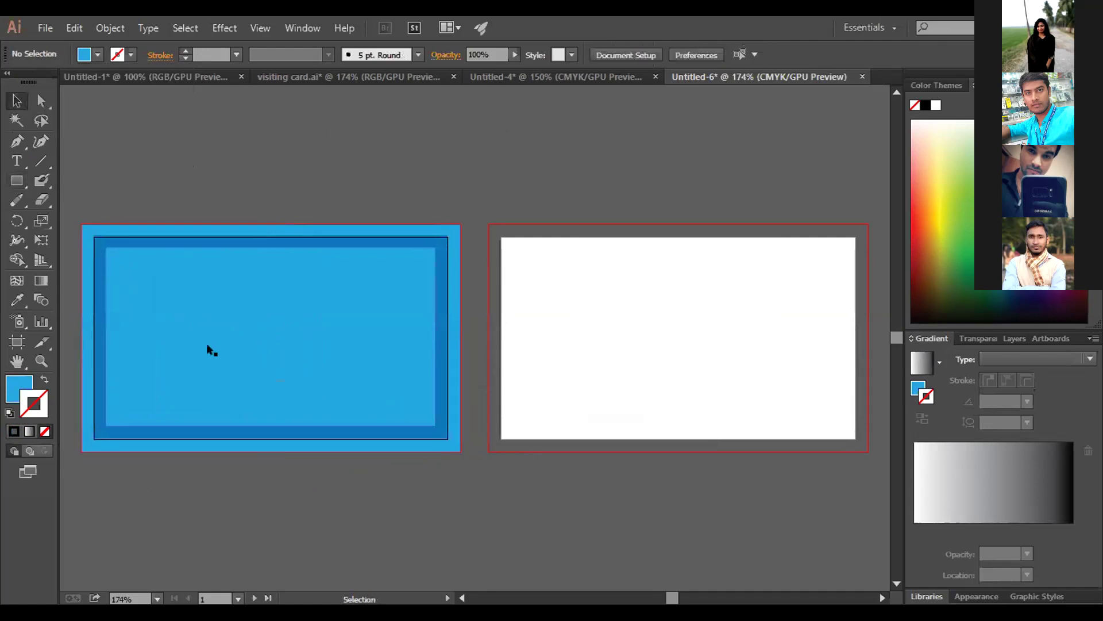
Nudge the 3.5 by 2 in blue rectangle slightly down on the first artboard
click(208, 346)
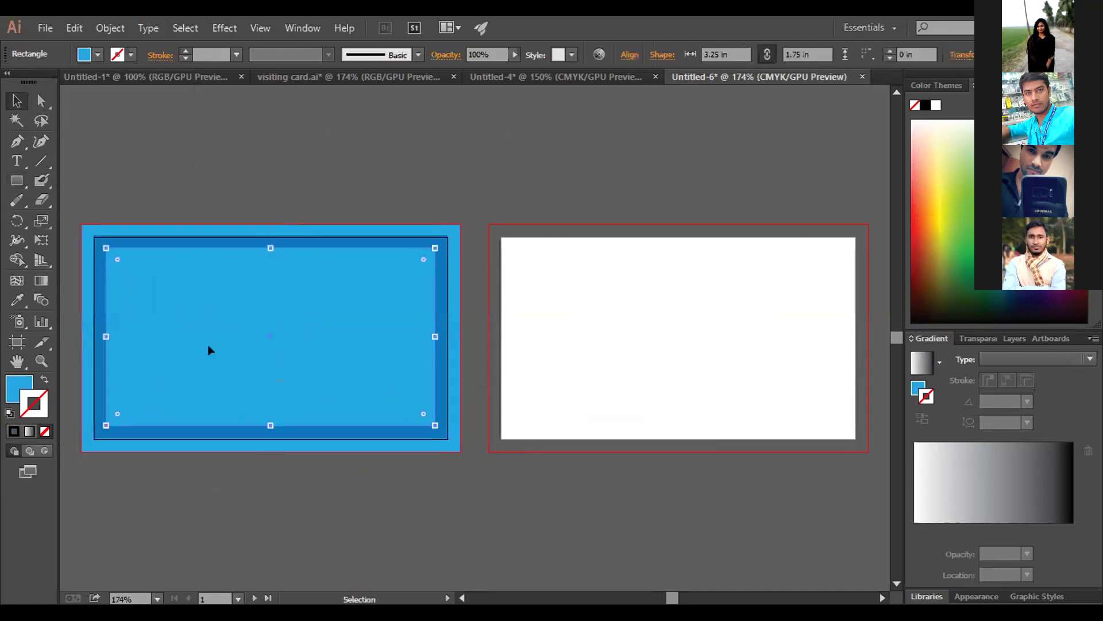
click(136, 434)
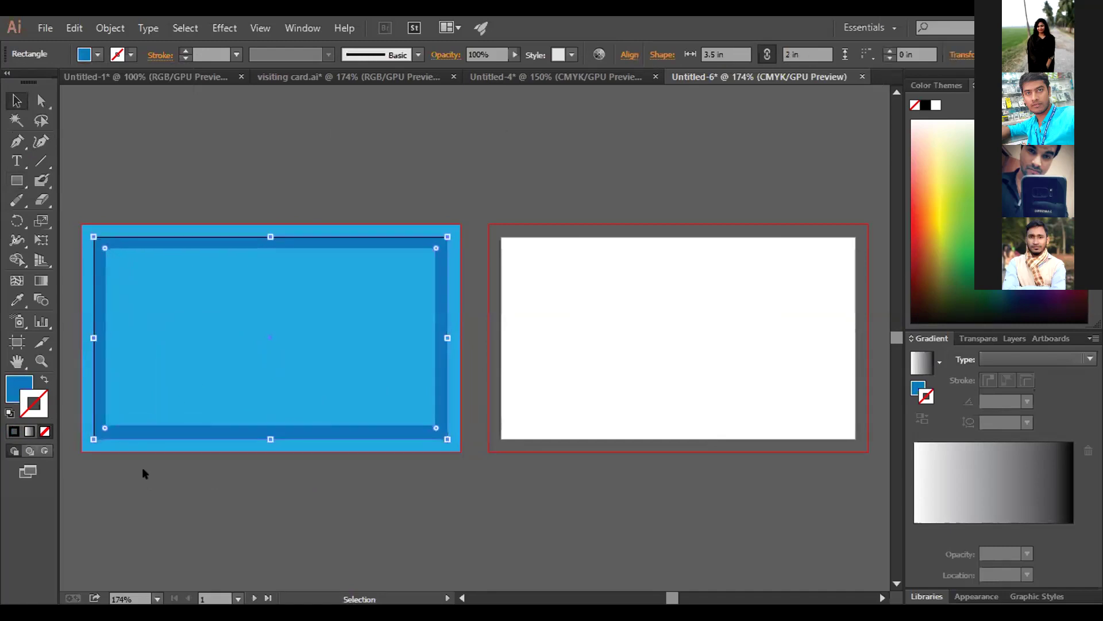
key(Down)
Convert the inner 3.25 by 1.75 in rectangle into guides marking the card's safe area
click(253, 318)
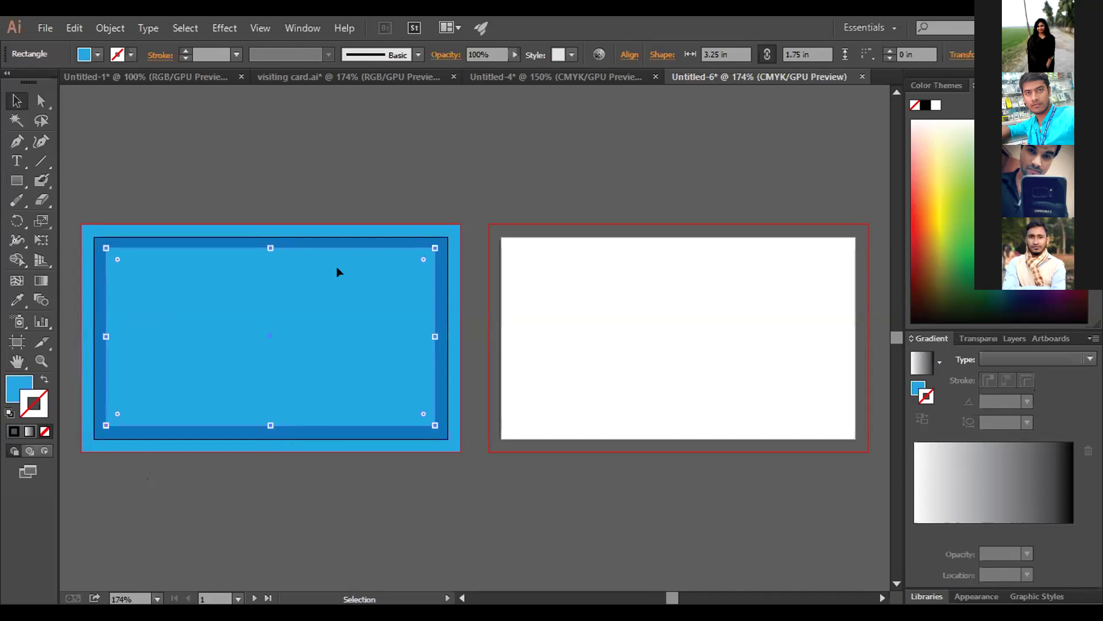
right_click(228, 310)
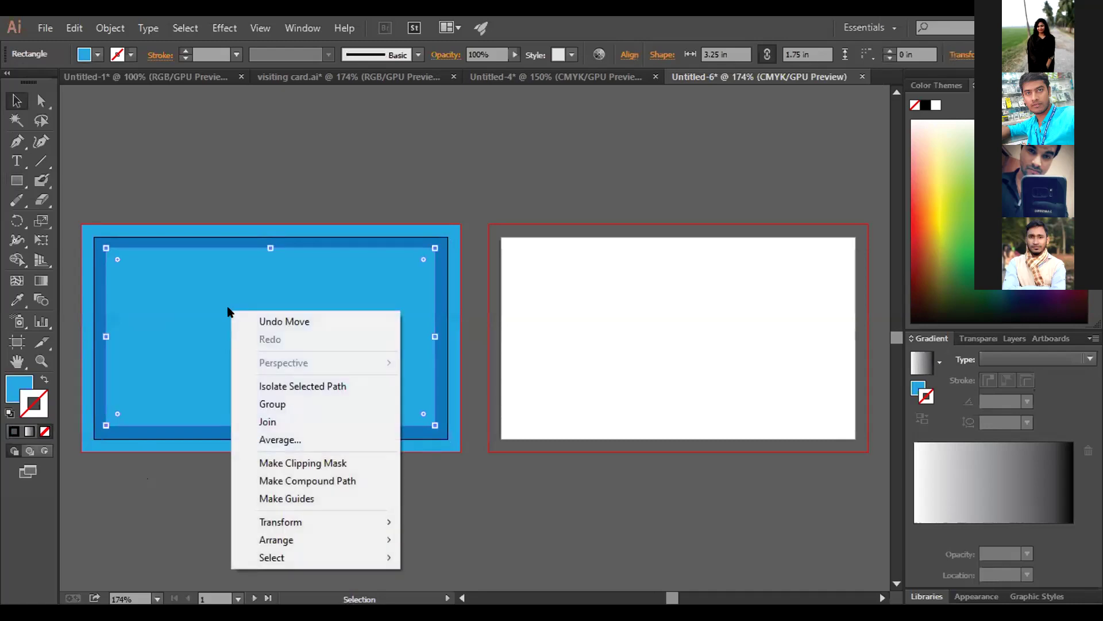
click(261, 498)
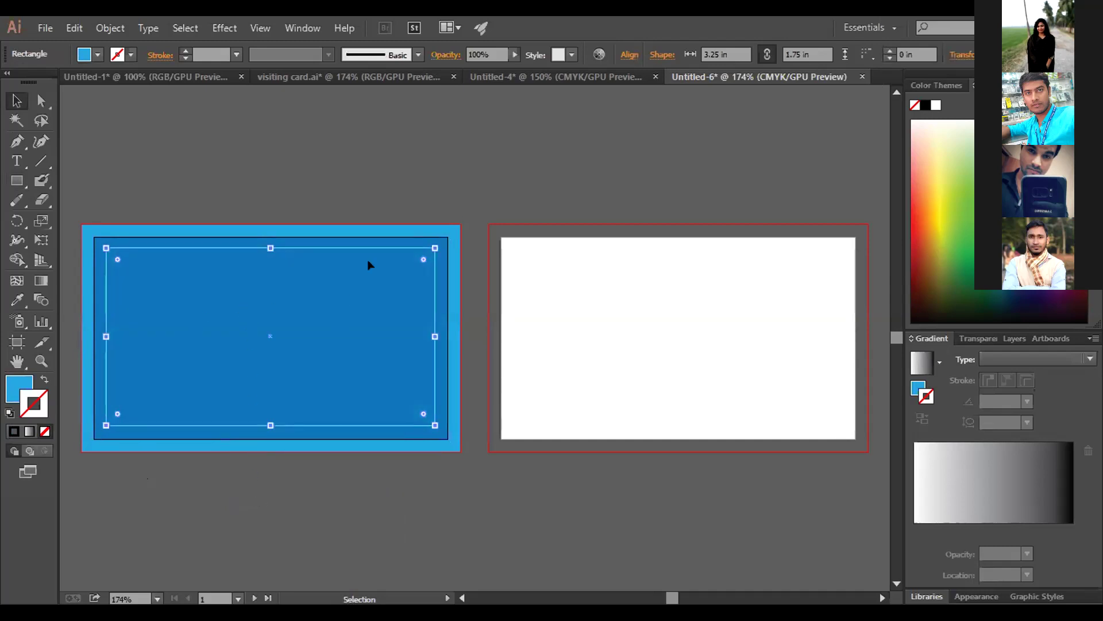
click(394, 172)
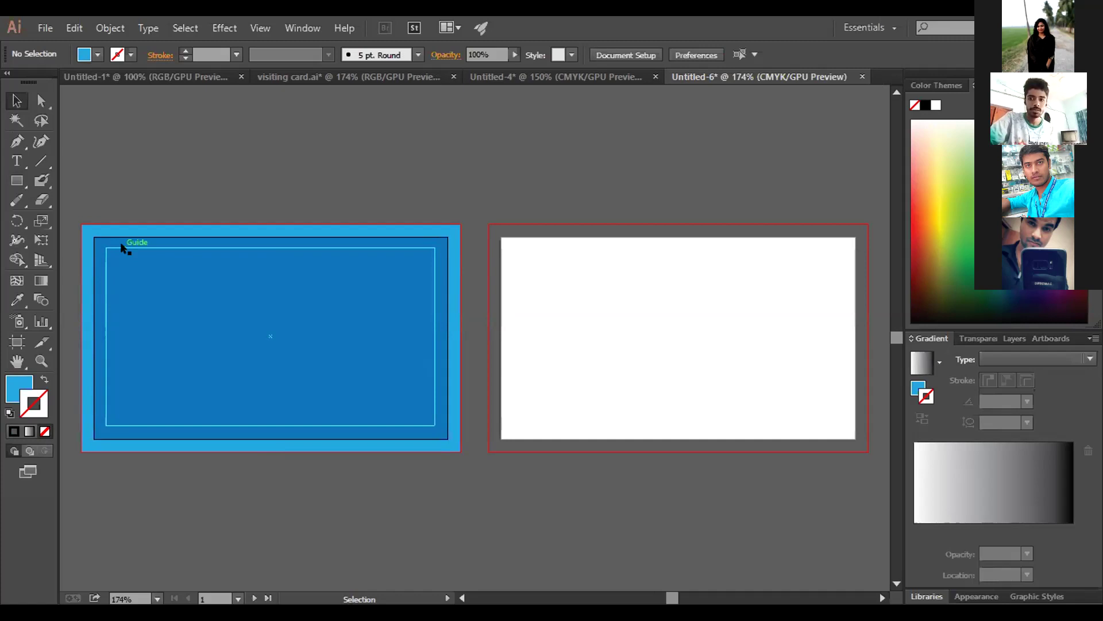
Add the sample text "ssjdfiughijfkdljhgij" inside the first card's guide, reaching its edge, and delete the text object
click(19, 164)
click(303, 296)
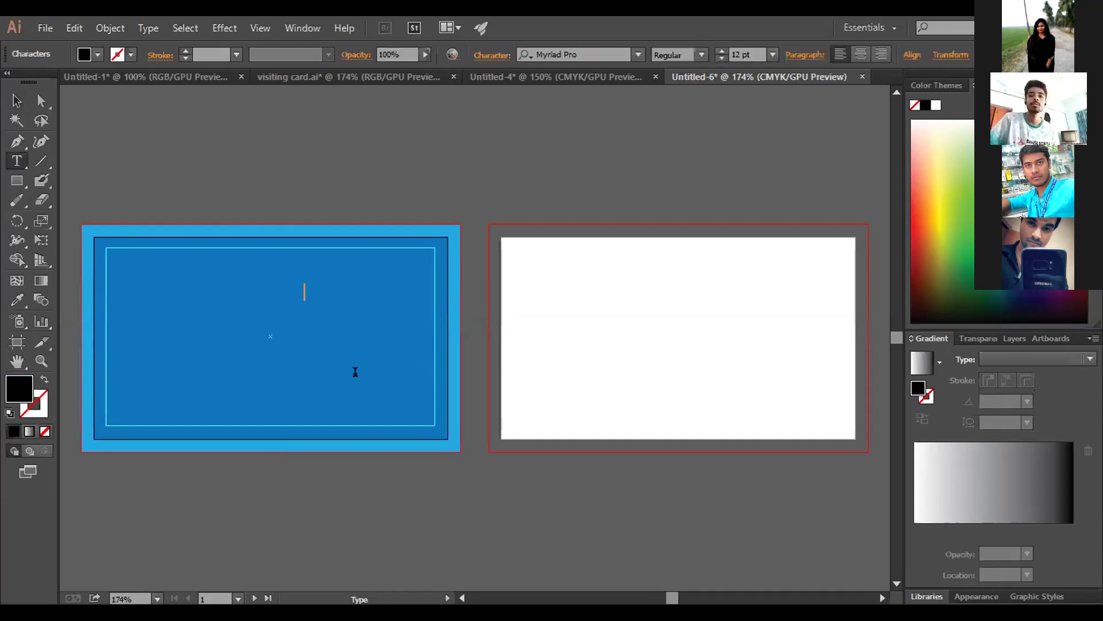
text(ssjdfi)
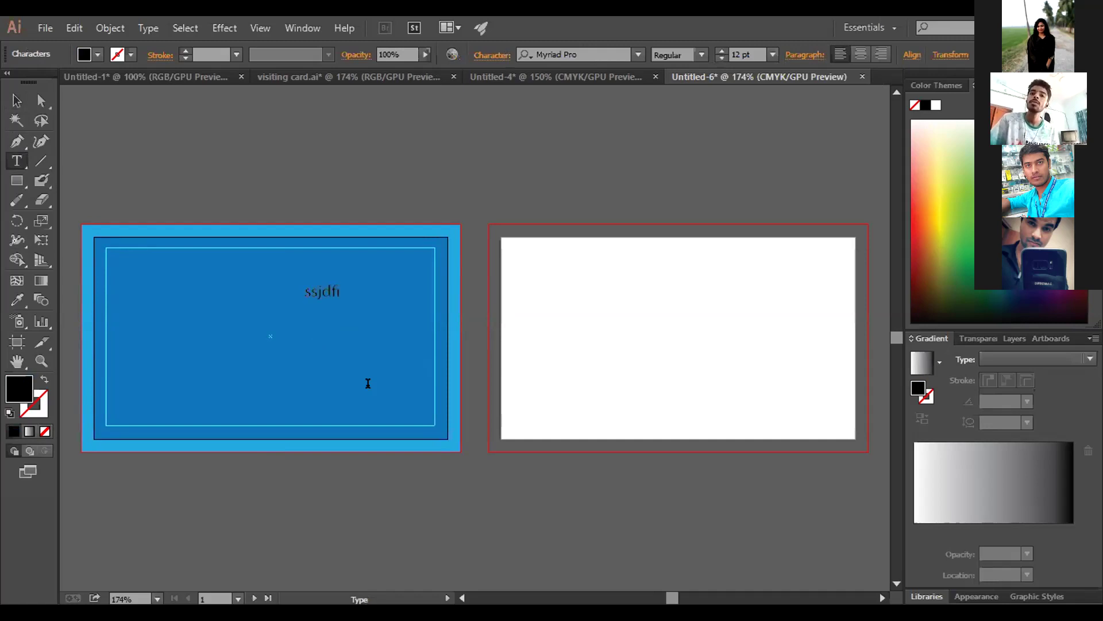
text(ughijfkdljhgijt)
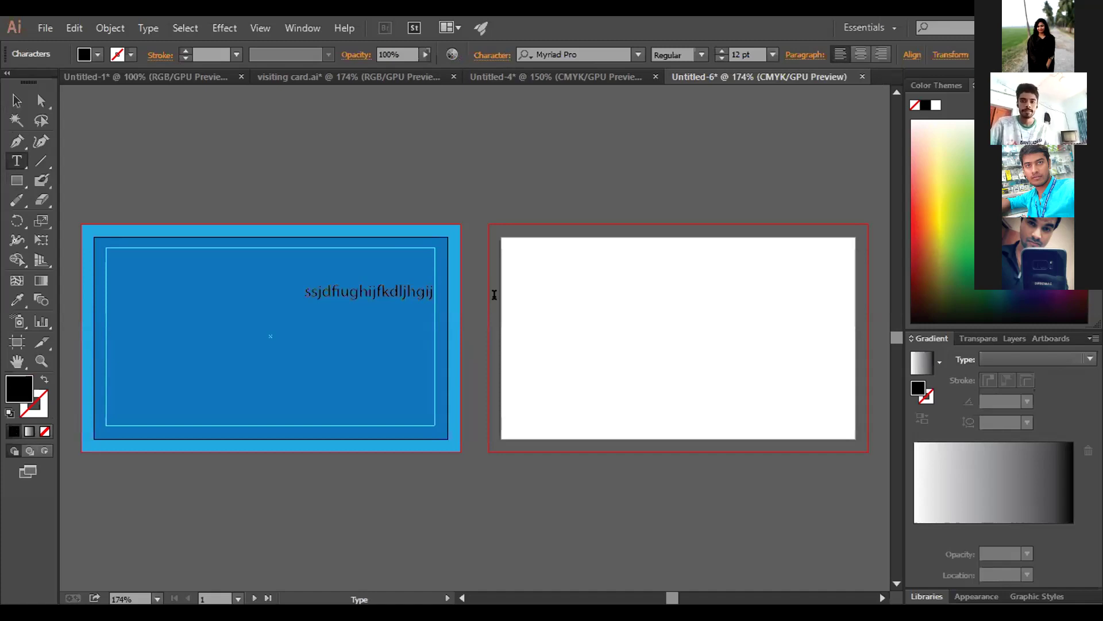
key(Return)
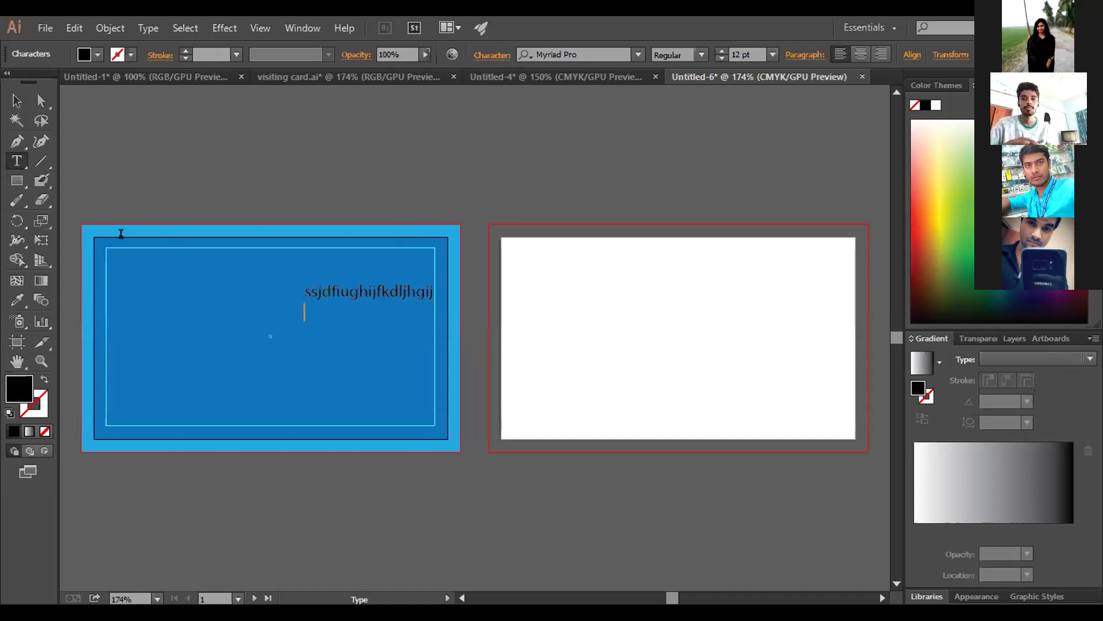
key(Escape)
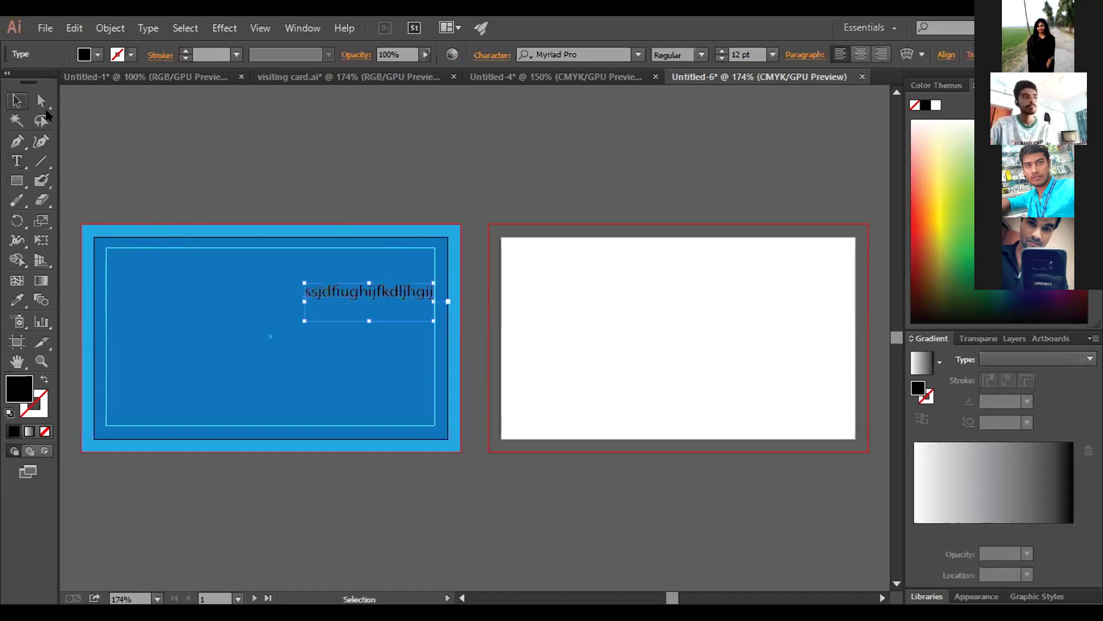
key(Delete)
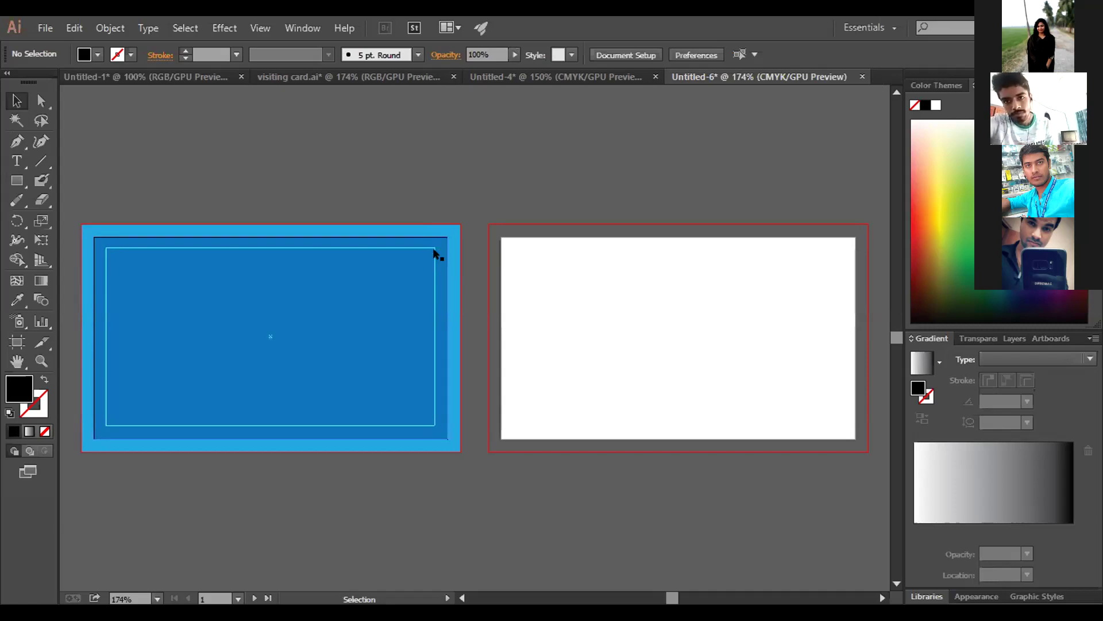
Place the visiting_card_6837632 image from the Desktop over the artboards of the Untitled-4 document
click(45, 27)
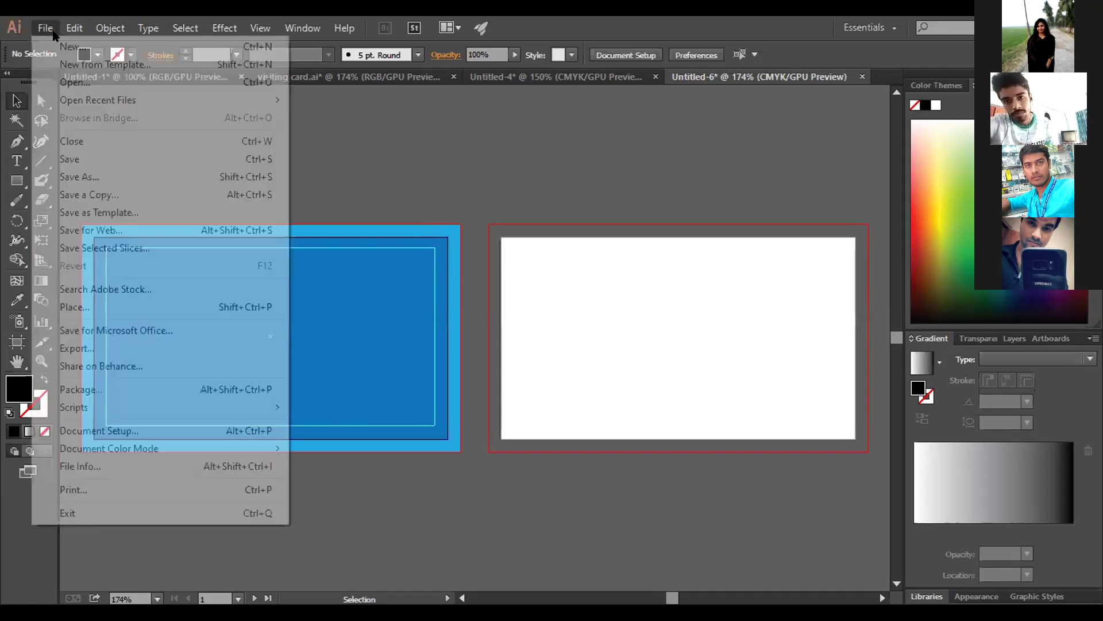
mouse_move(74, 28)
click(546, 81)
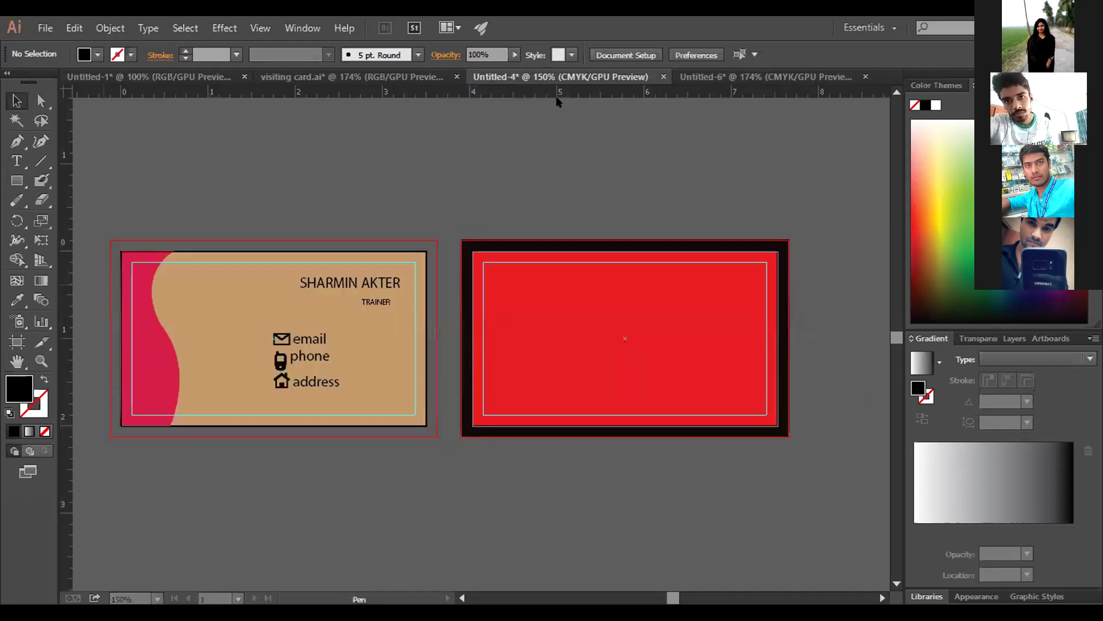
click(48, 29)
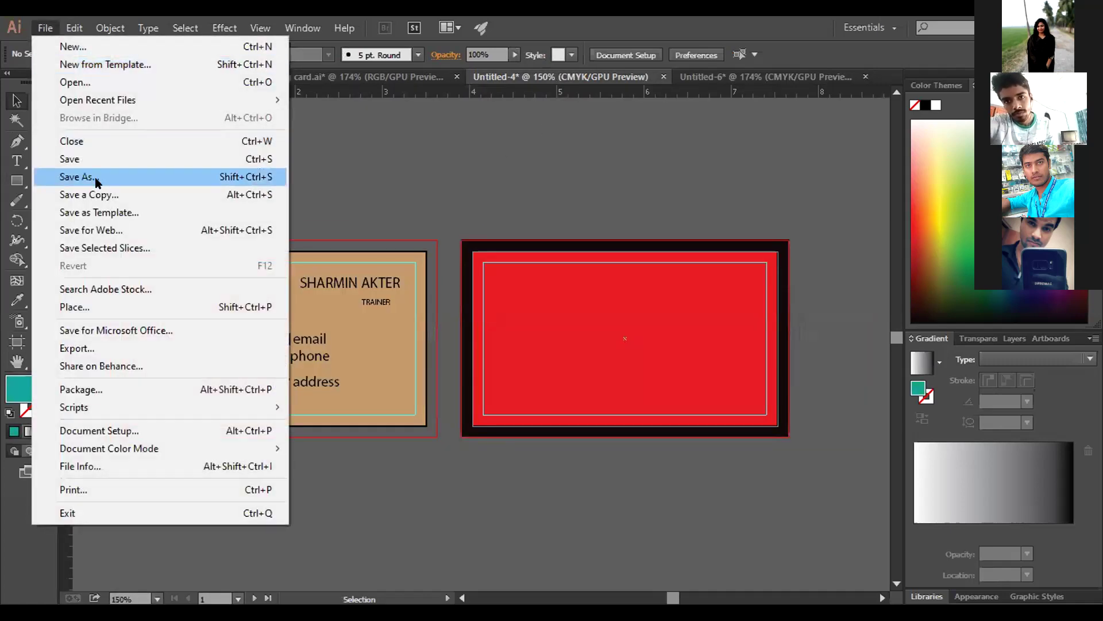
click(75, 307)
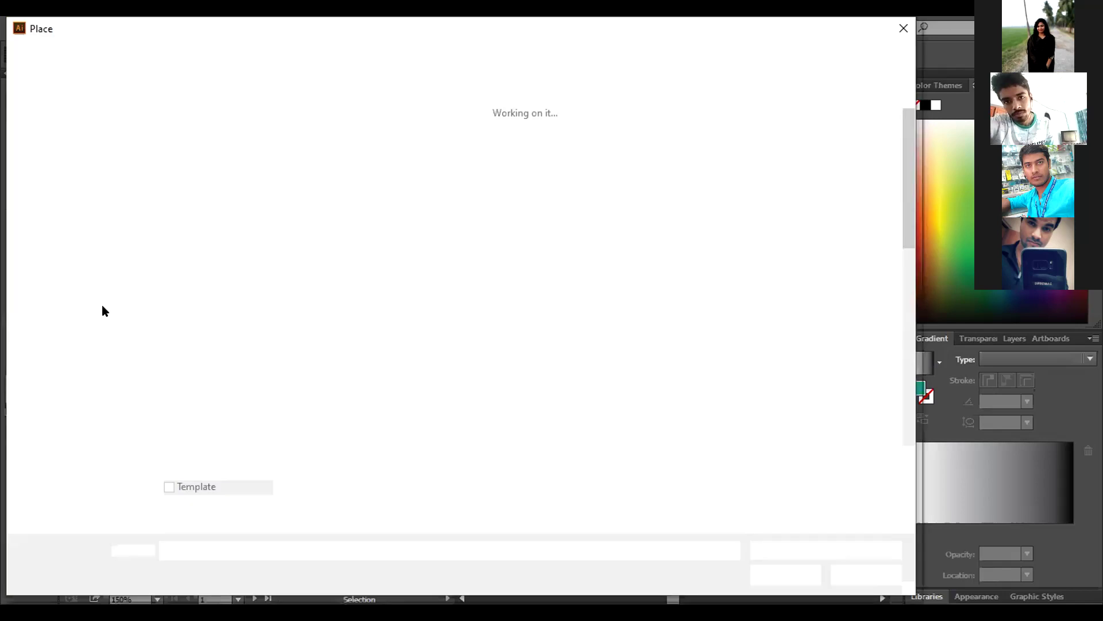
scroll(498, 315, down, 6)
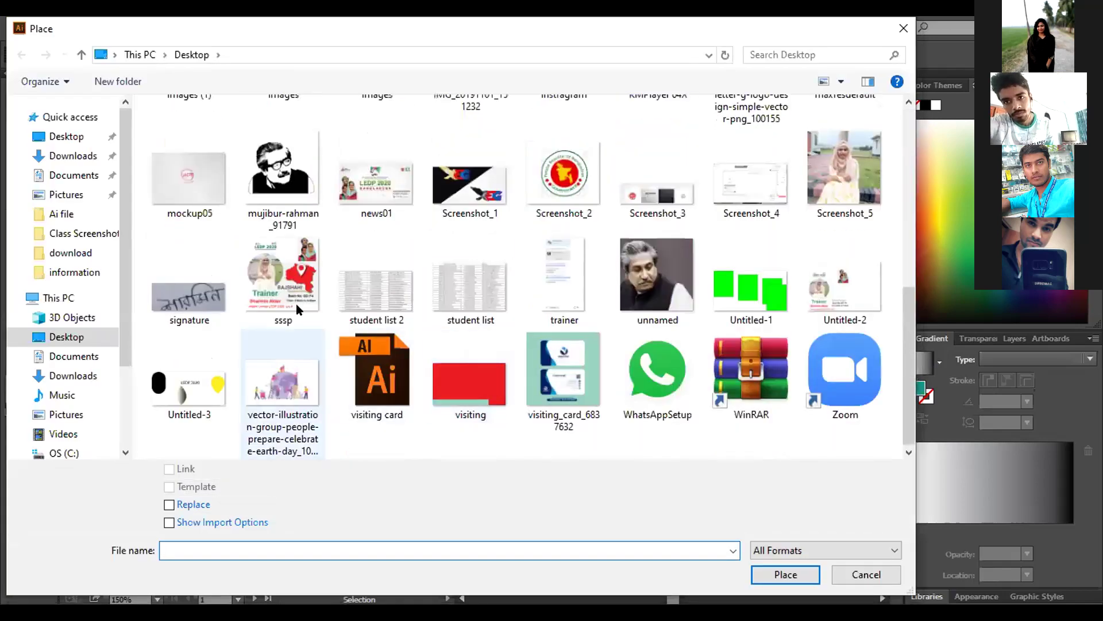
click(602, 368)
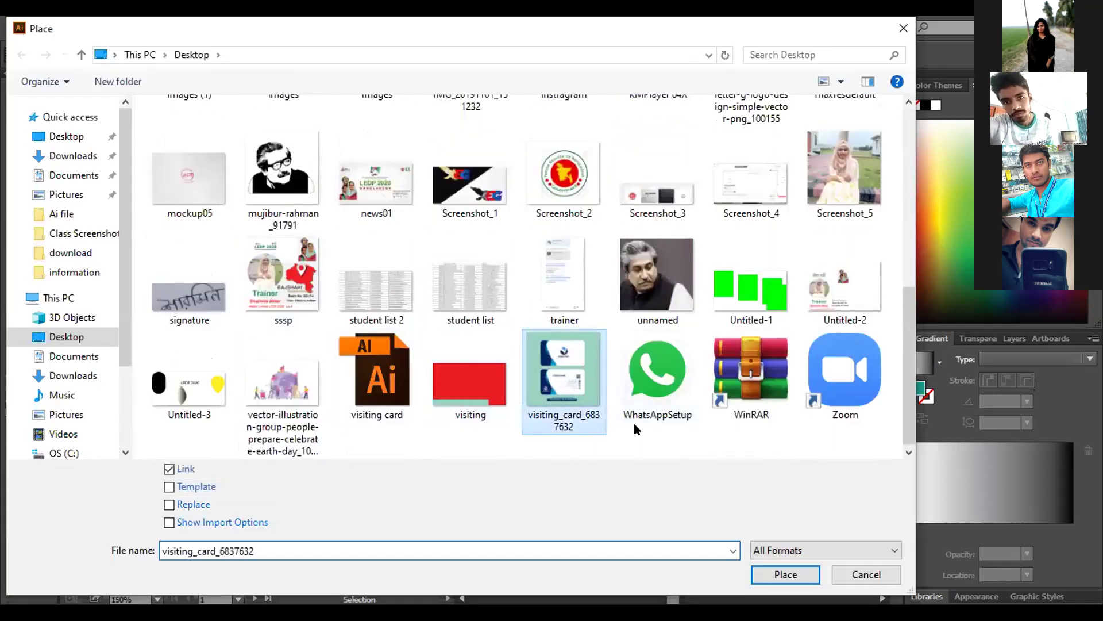
click(776, 570)
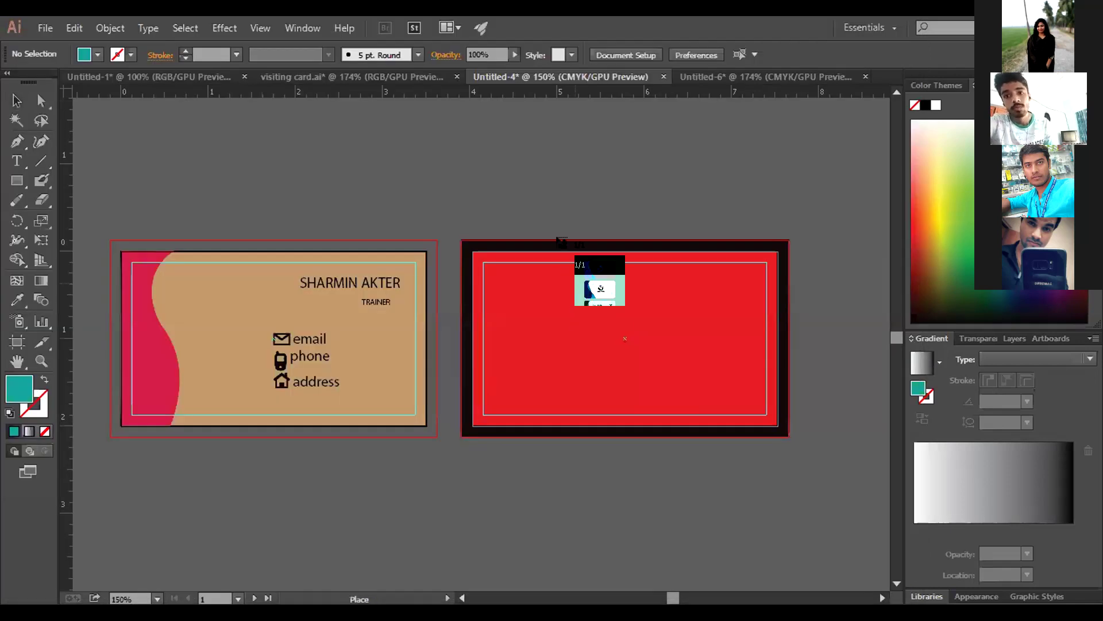
click(557, 225)
drag(766, 430, 308, 298)
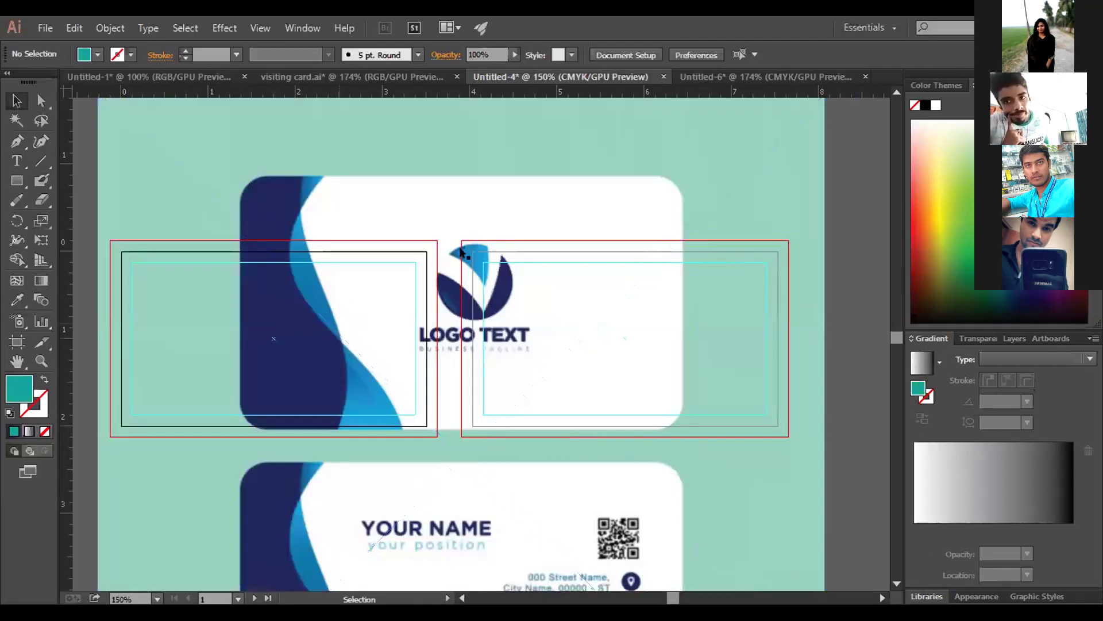
Embed the placed business card image and move it up over the artboards
drag(494, 439, 524, 269)
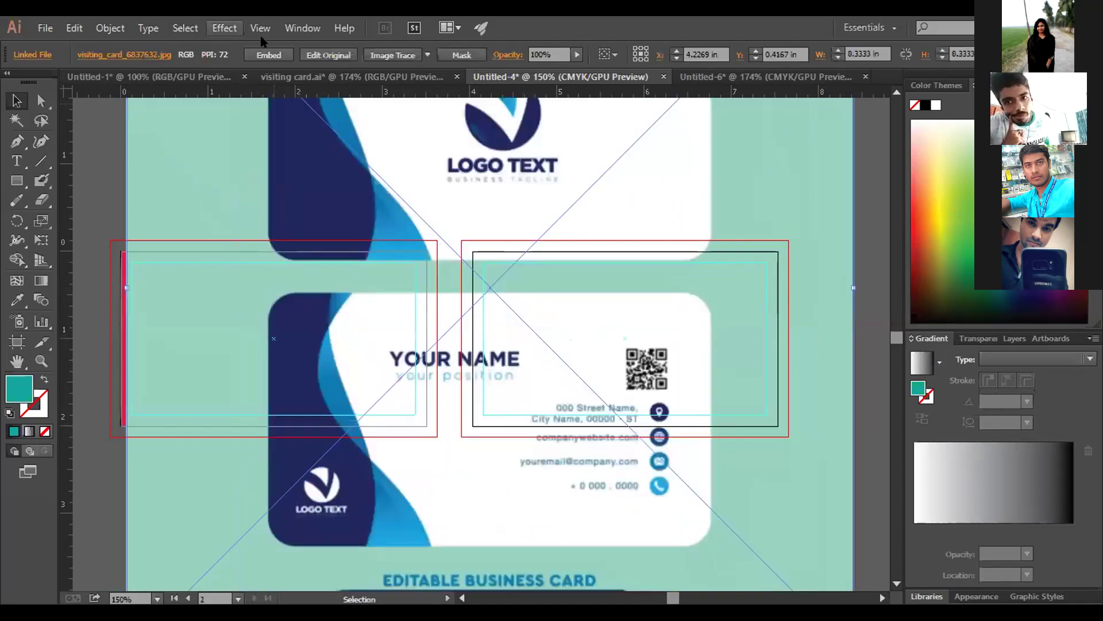
click(269, 54)
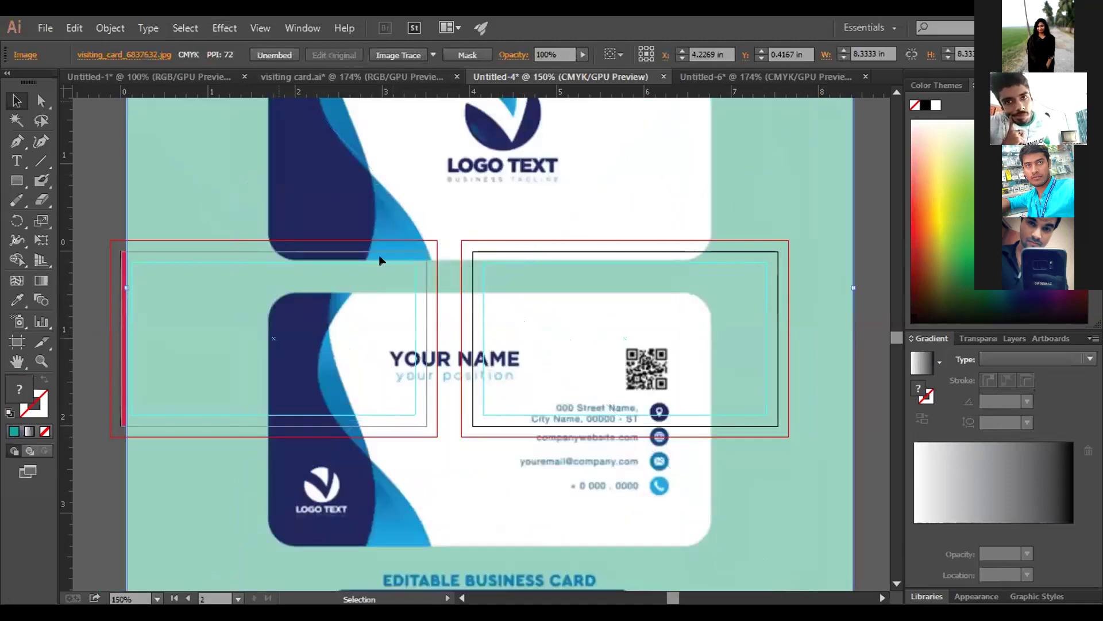
drag(481, 487, 474, 297)
Bring the embedded business card image to the front and shift it slightly down and left
right_click(472, 315)
mouse_move(519, 409)
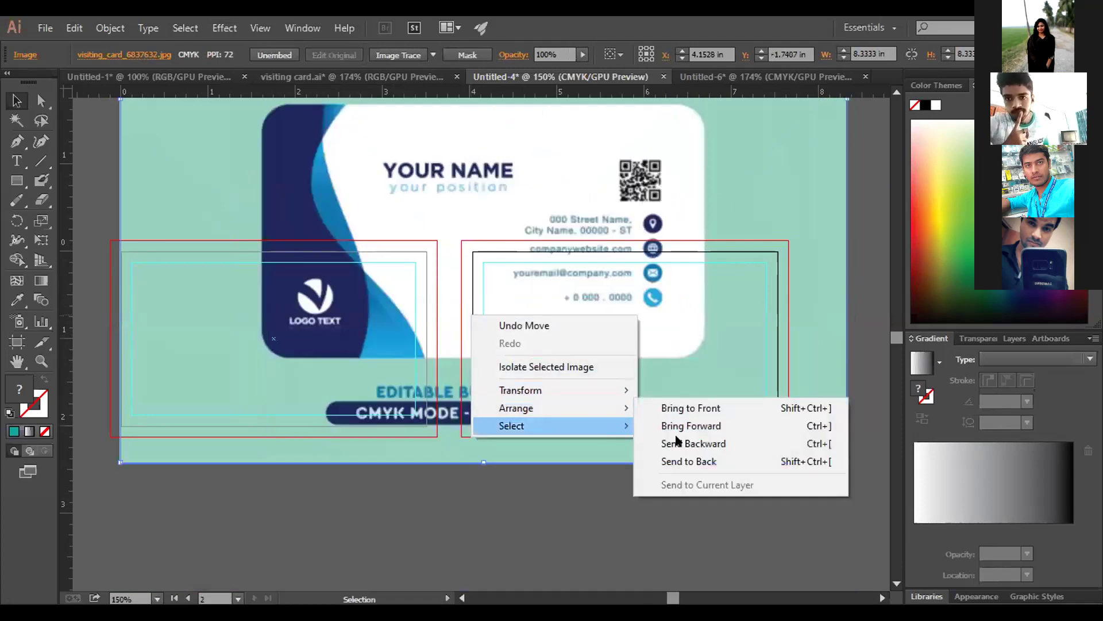
click(677, 408)
click(568, 468)
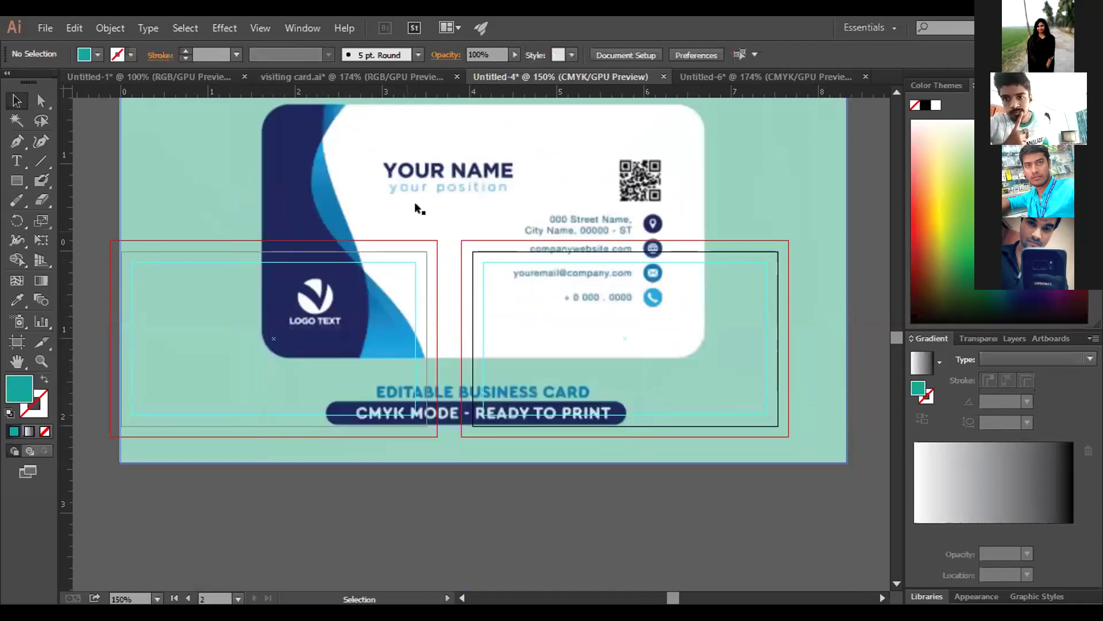
click(578, 279)
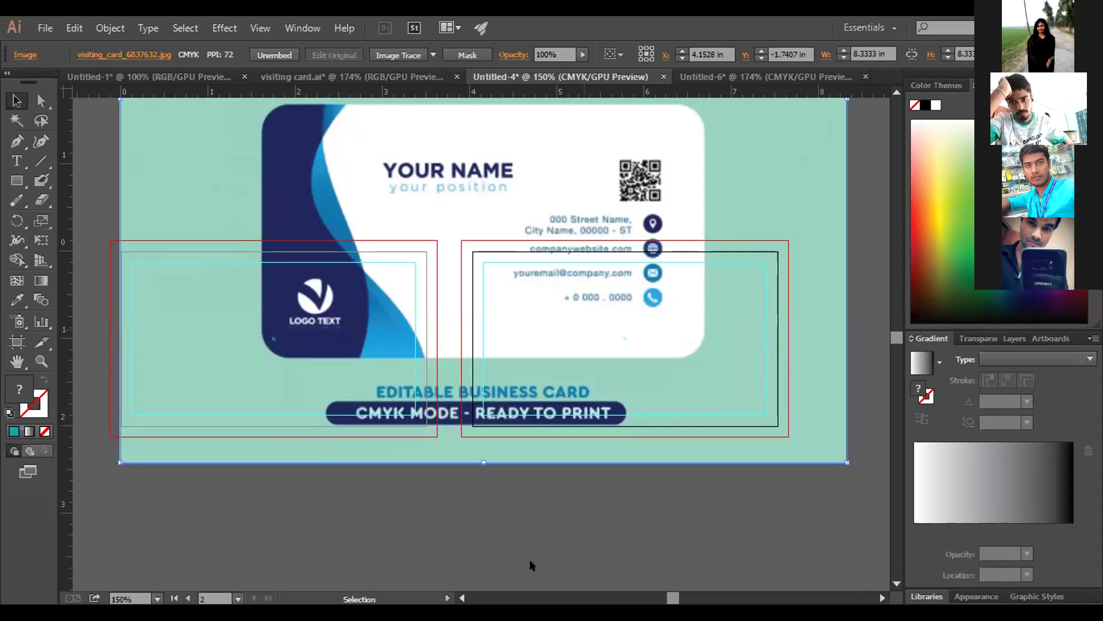
click(471, 539)
drag(474, 457, 463, 467)
right_click(466, 471)
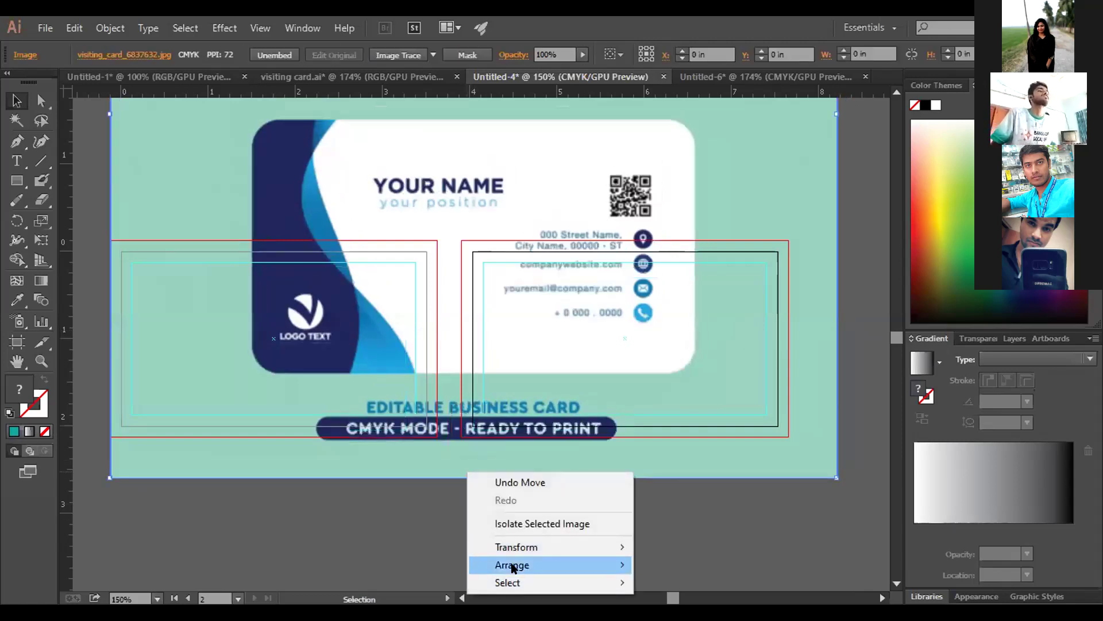
mouse_move(535, 565)
click(725, 487)
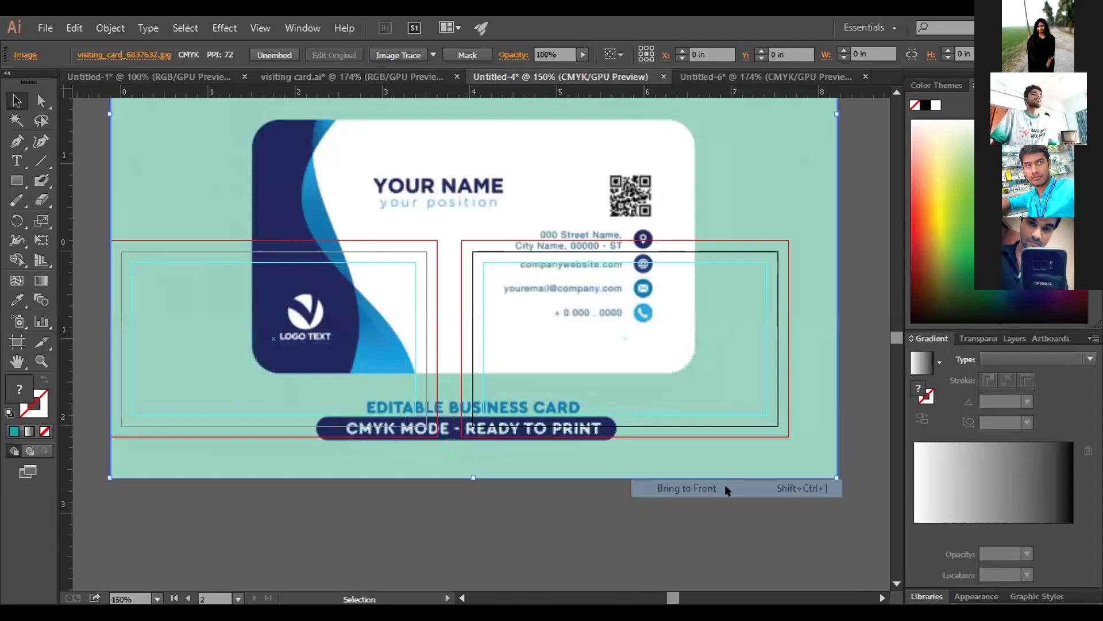
click(622, 508)
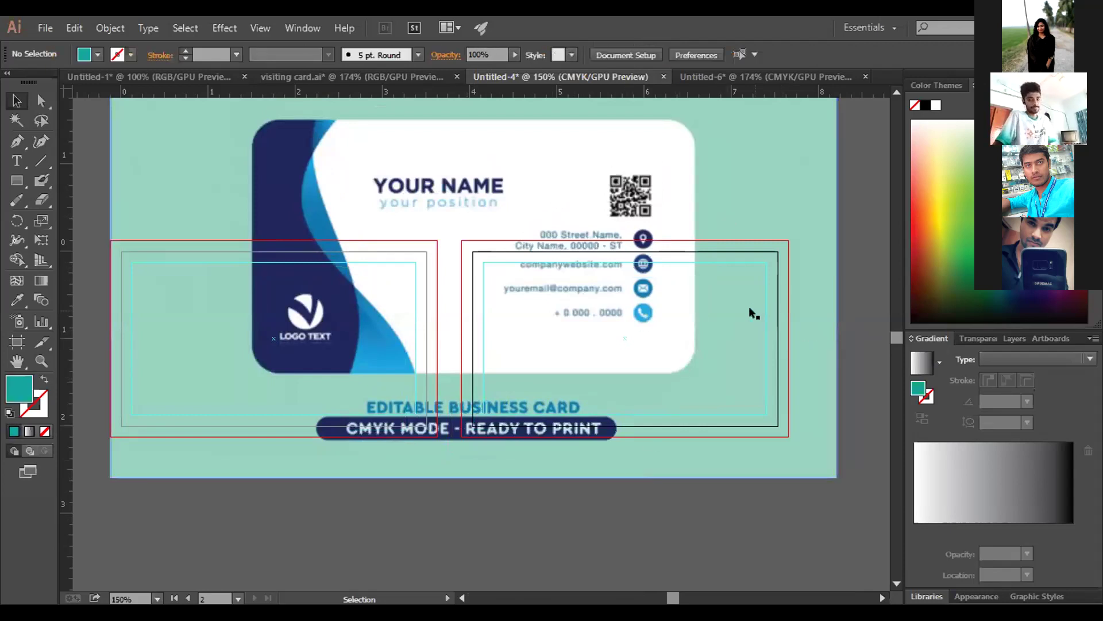
Move the image so its contact-details card overlaps both artboards, and return to the Untitled-6 document
drag(560, 185, 548, 163)
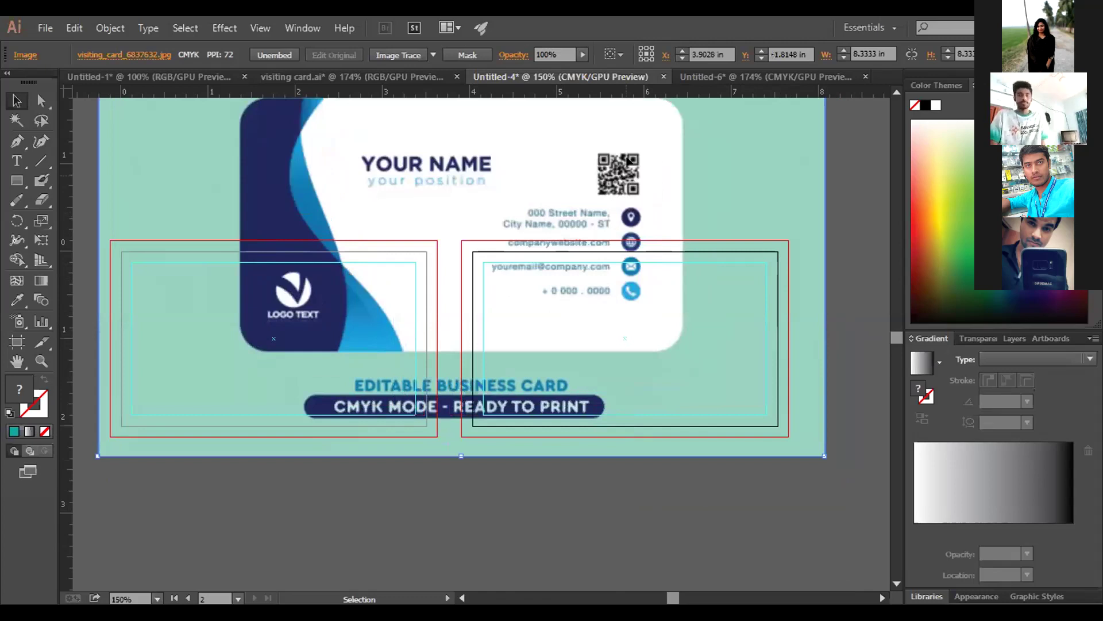
drag(693, 242, 672, 323)
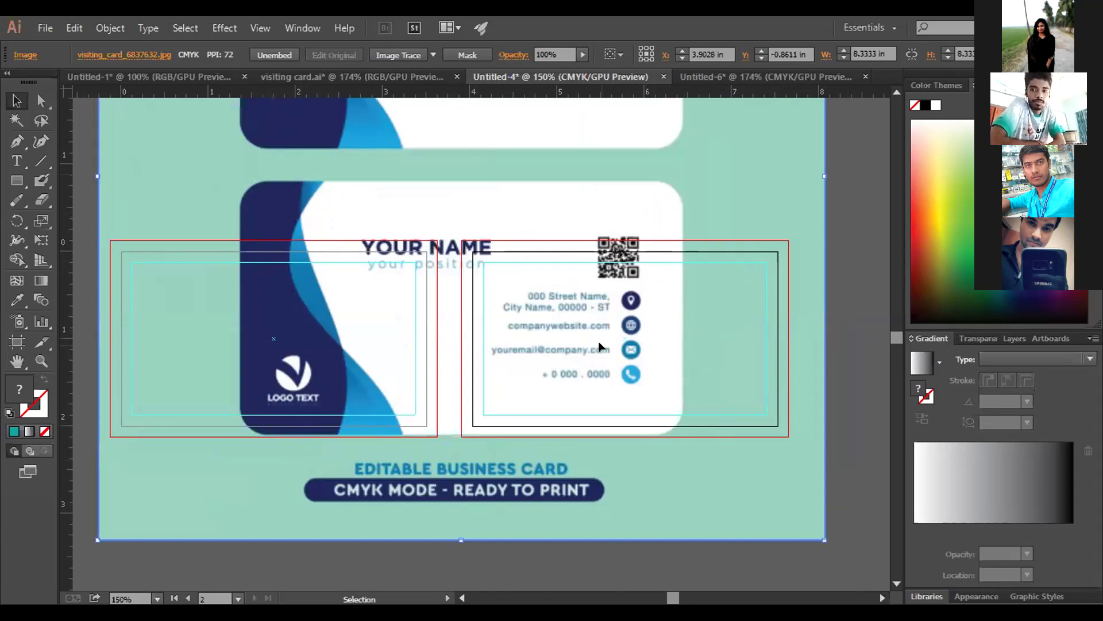
click(758, 76)
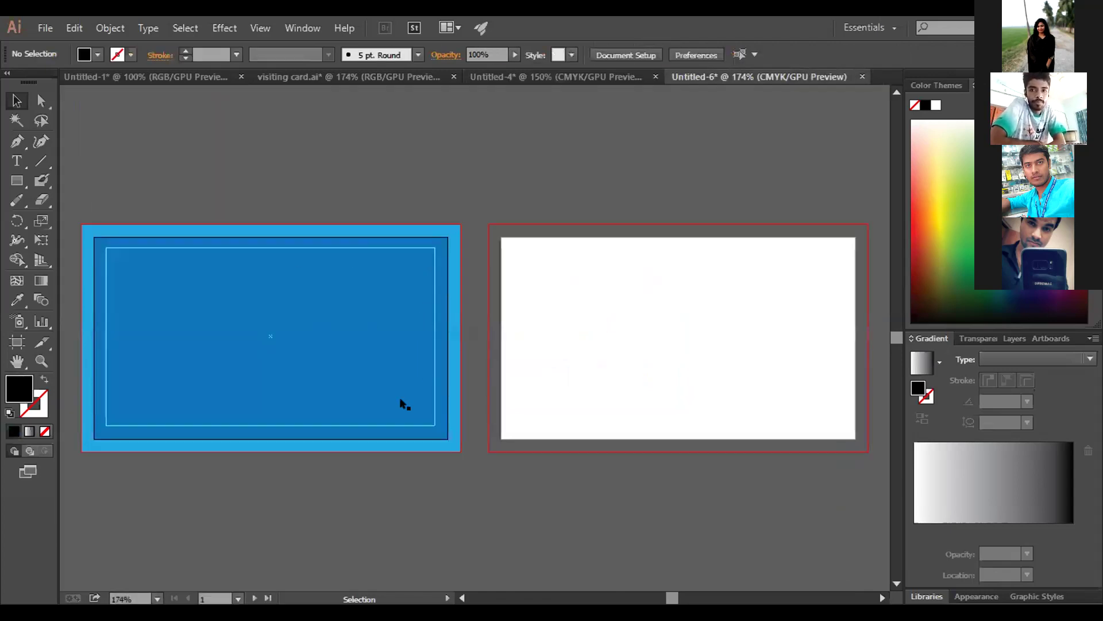
click(562, 76)
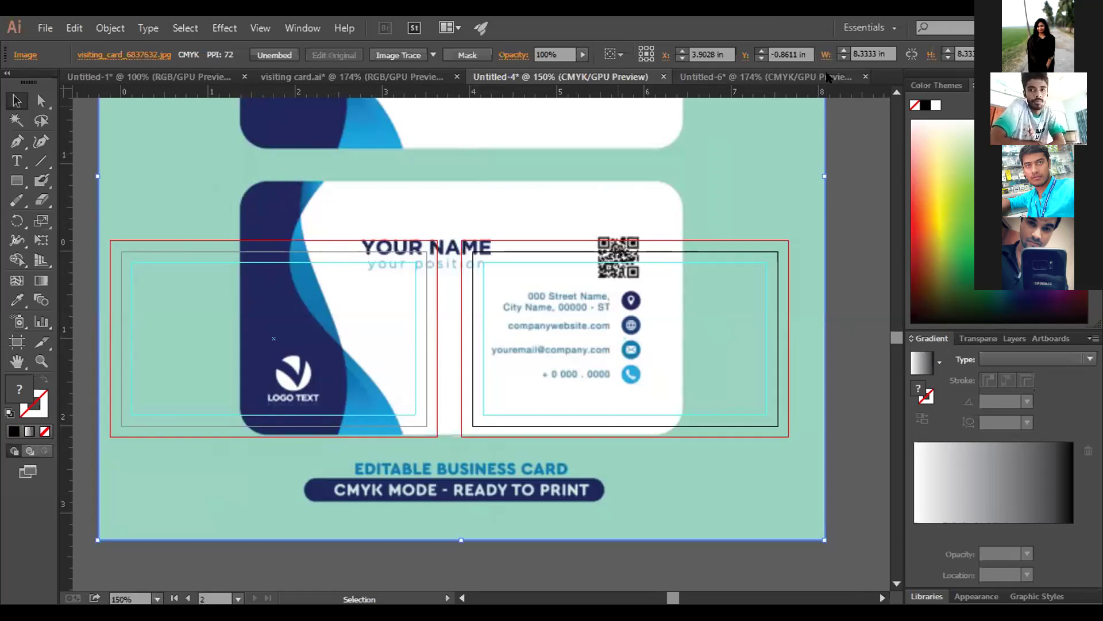
click(708, 77)
click(483, 214)
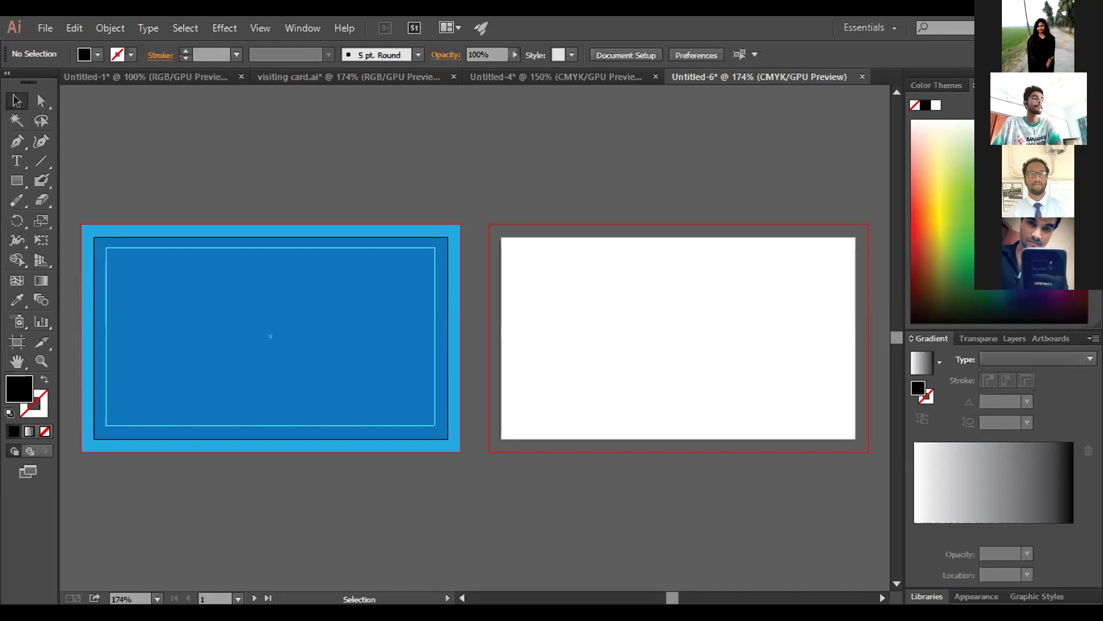
Switch to the browser and browse Freepik's Mockup Images page from the "mockup file free download" search
key(alt+Tab)
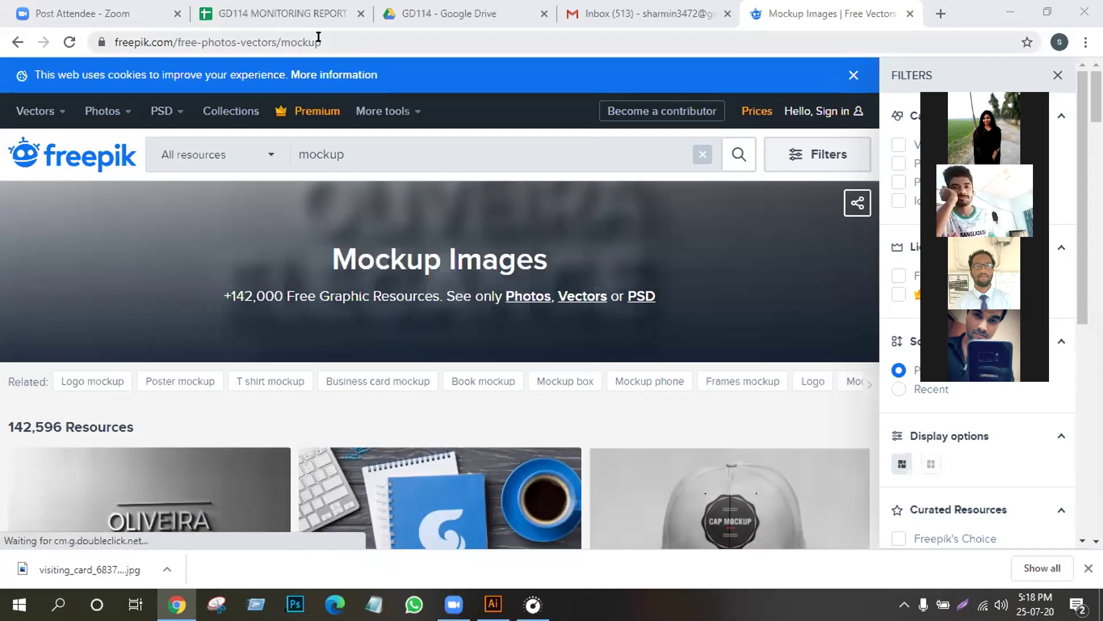
click(18, 44)
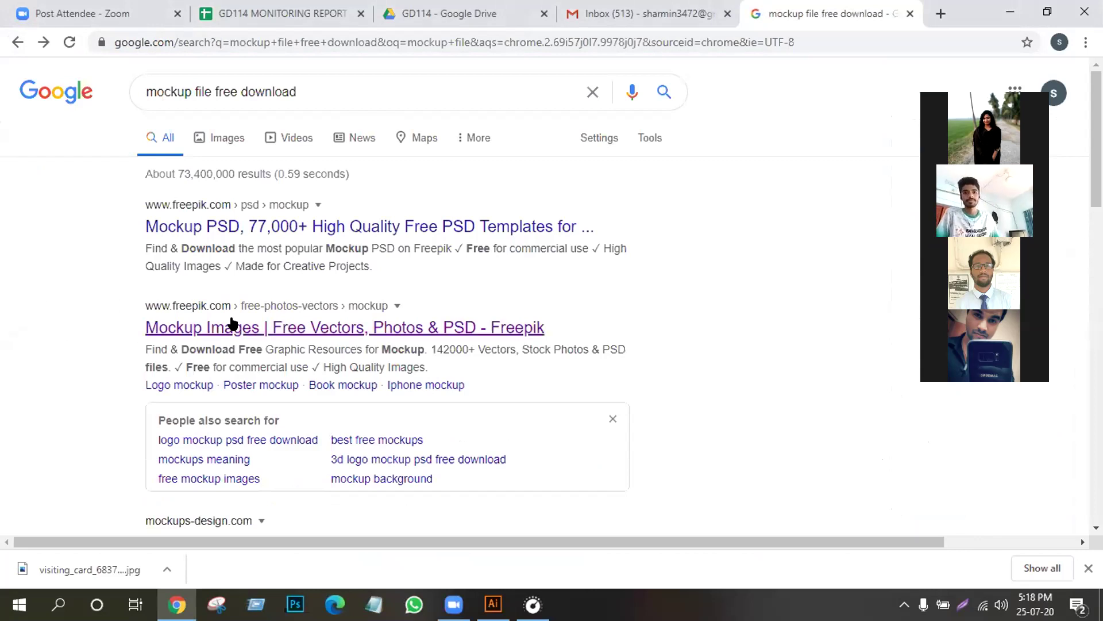
click(474, 328)
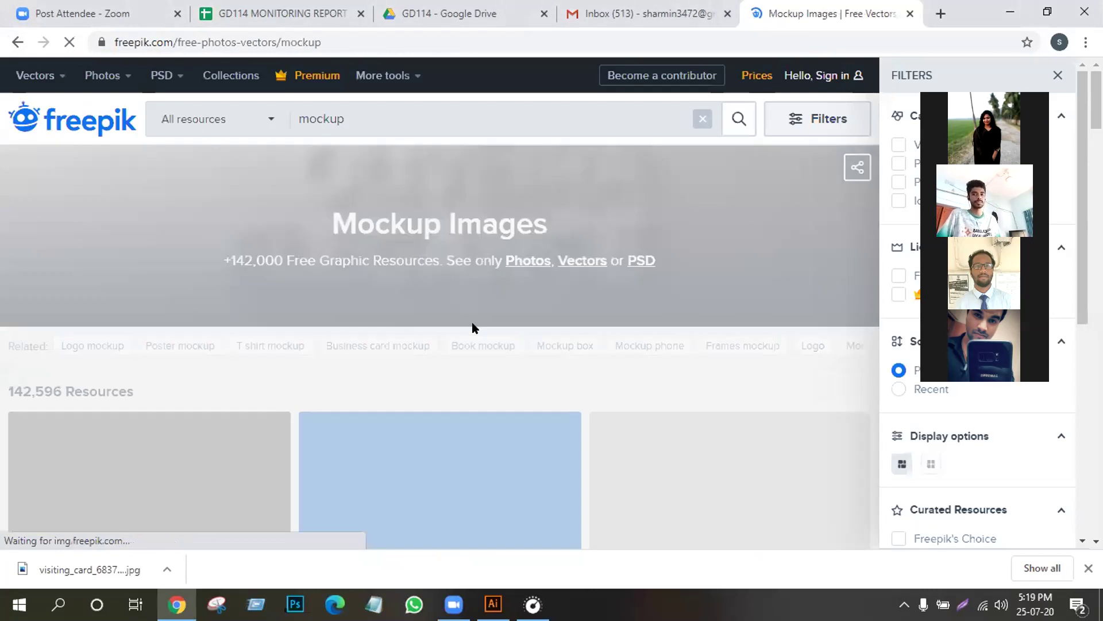
scroll(466, 310, down, 5)
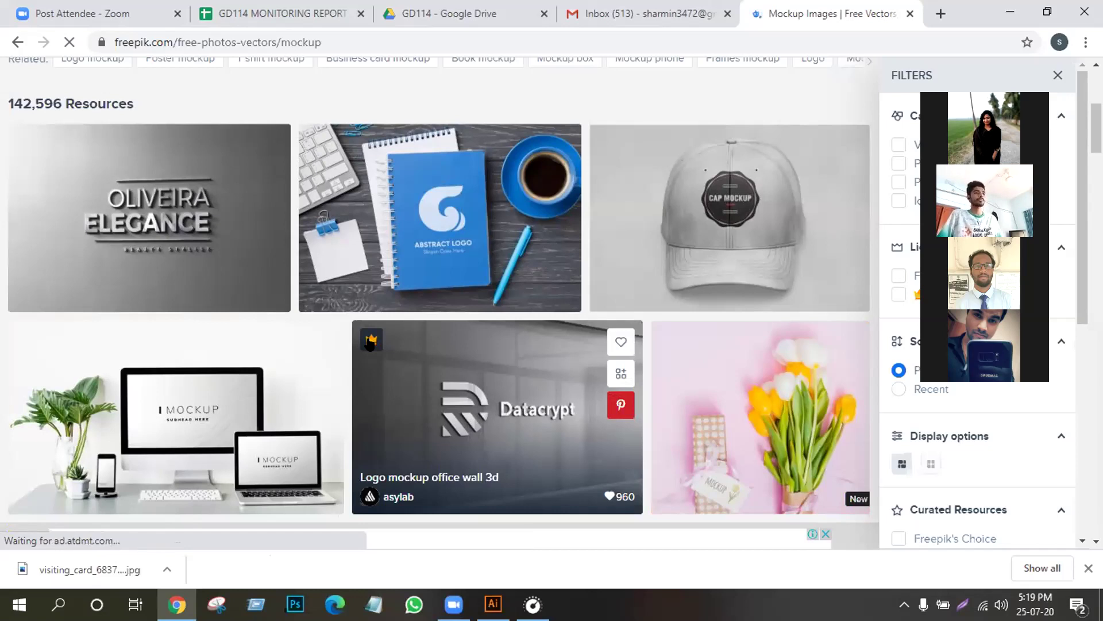
scroll(370, 343, down, 12)
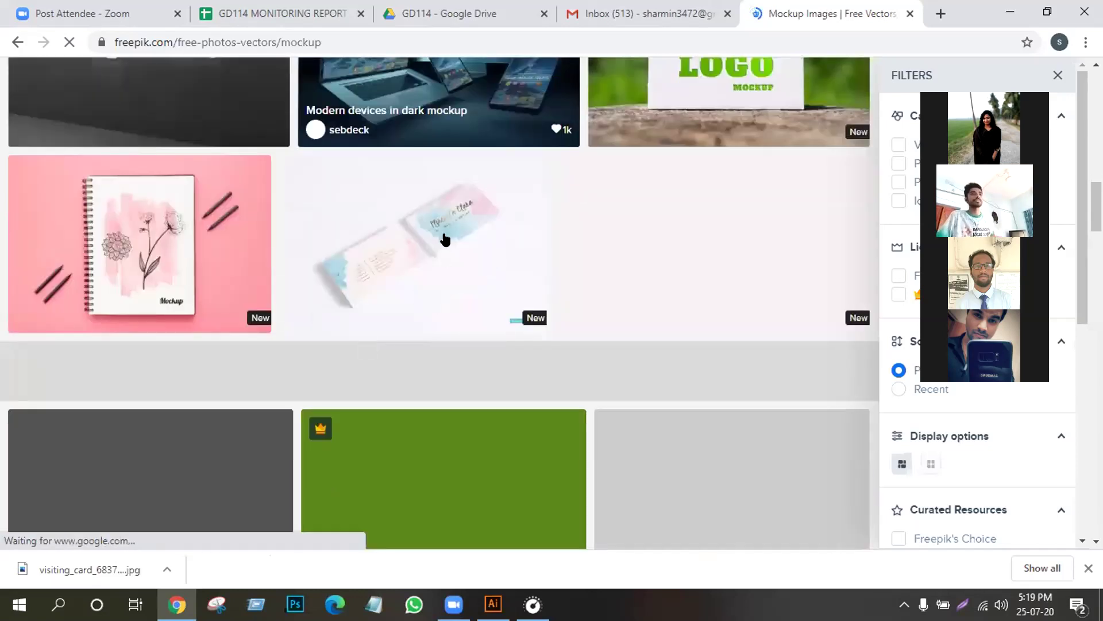
scroll(401, 136, up, 6)
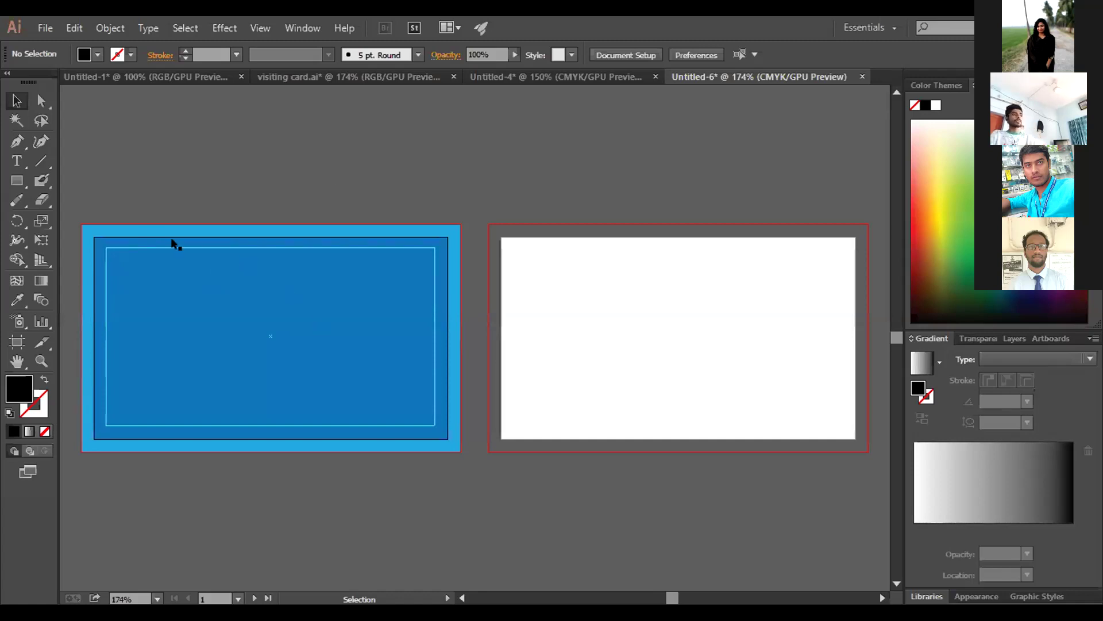
Fill the outer 3.75 by 2.25 in rectangle on the first artboard with dark green
drag(185, 168, 296, 333)
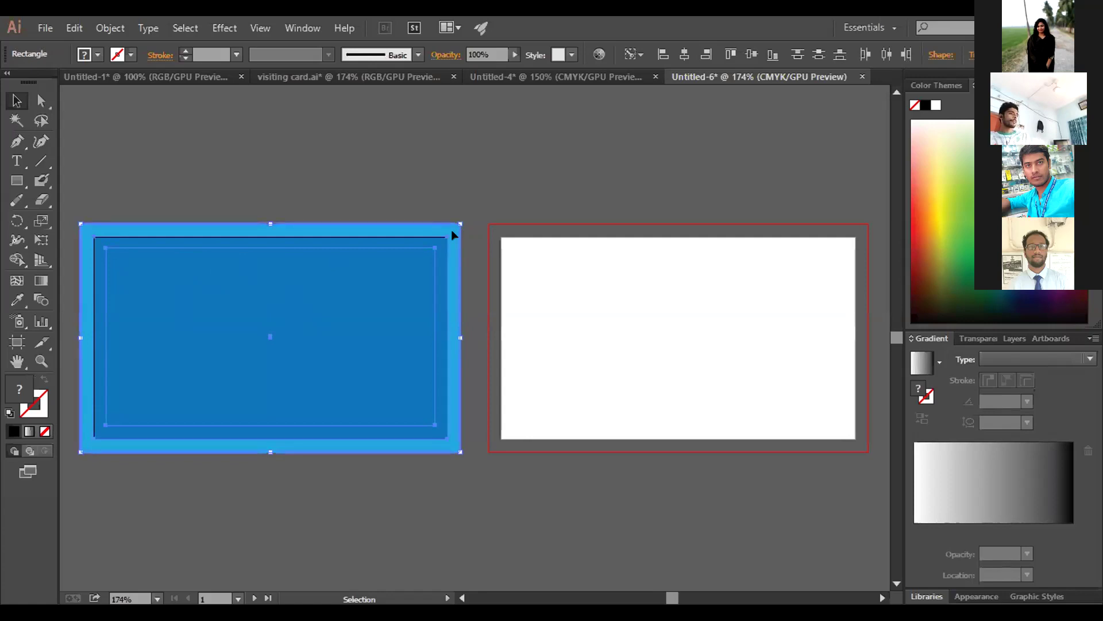
click(481, 160)
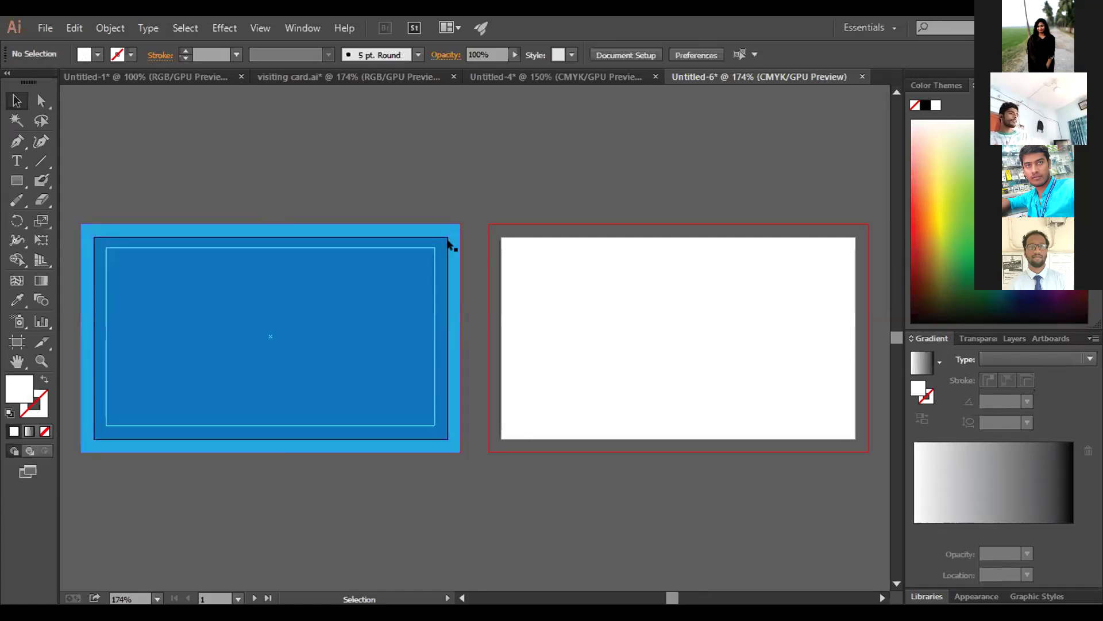
click(451, 246)
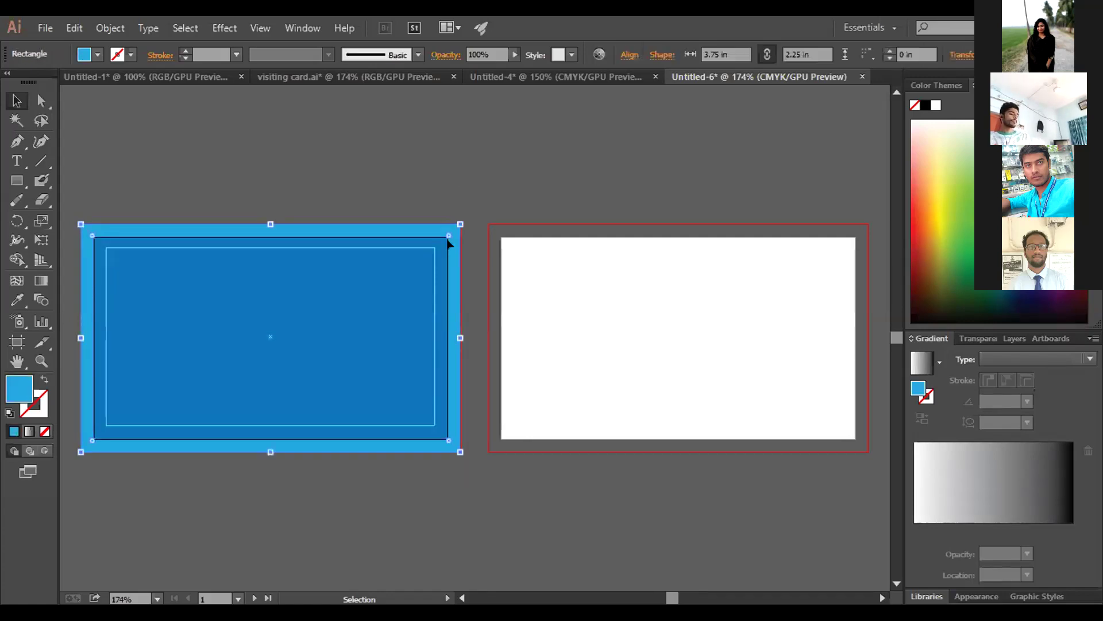
click(97, 54)
click(78, 93)
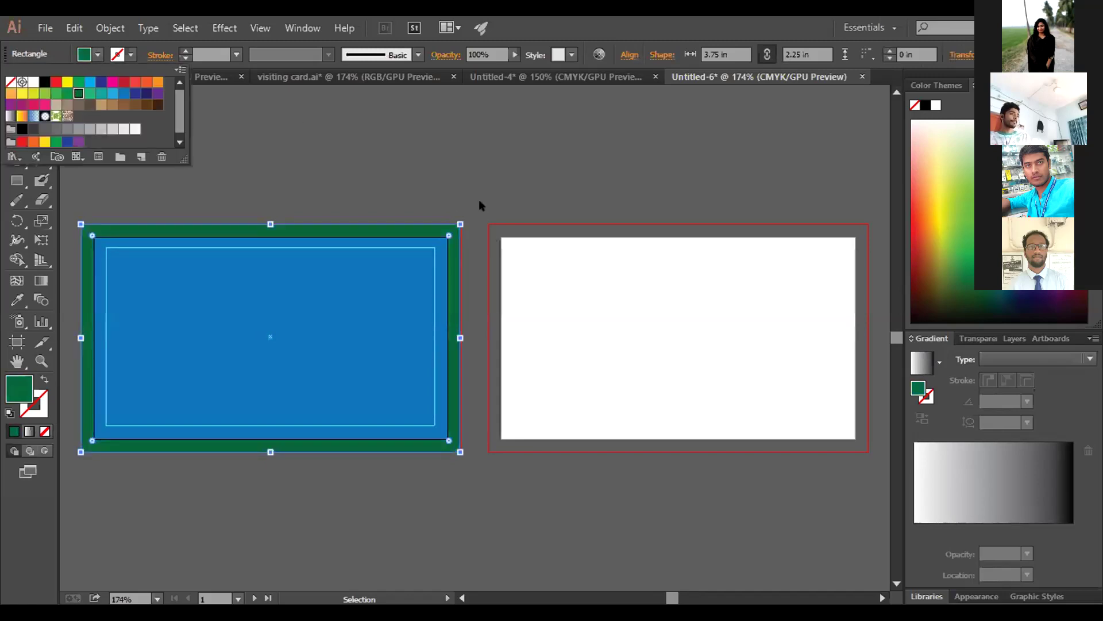
click(457, 245)
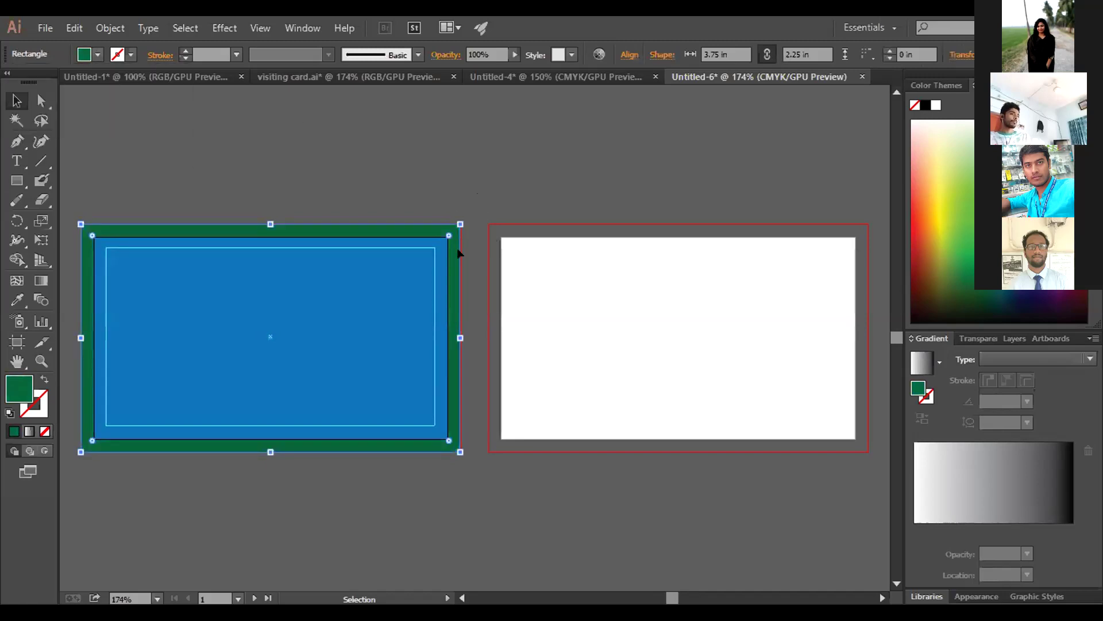
Set the fill of the inner 3.25 by 1.75 in guide rectangle to light brown
click(406, 242)
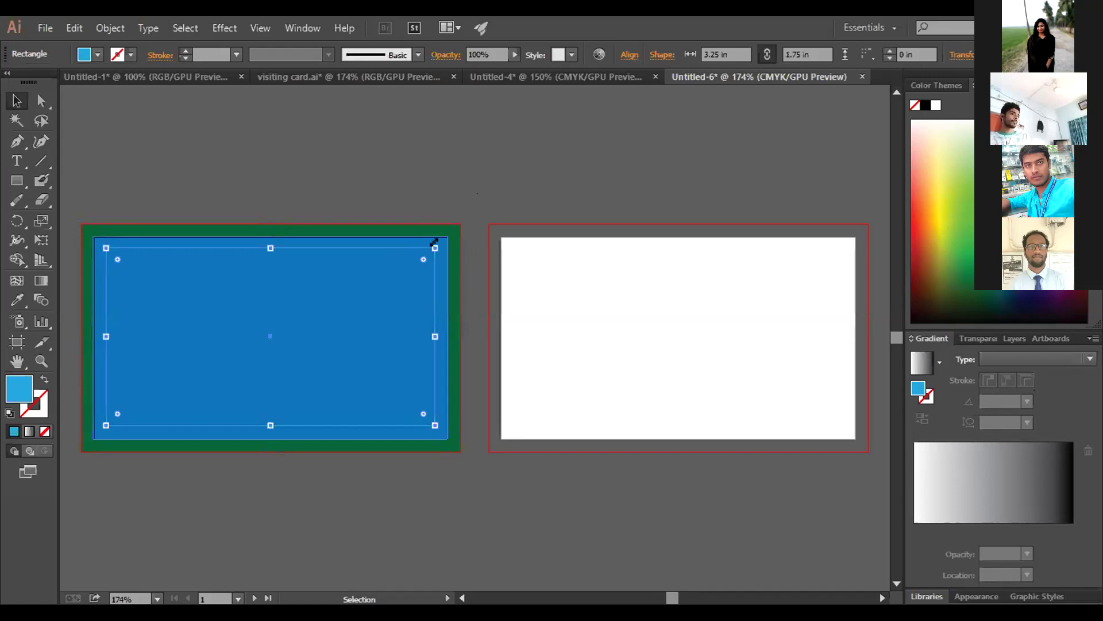
click(97, 56)
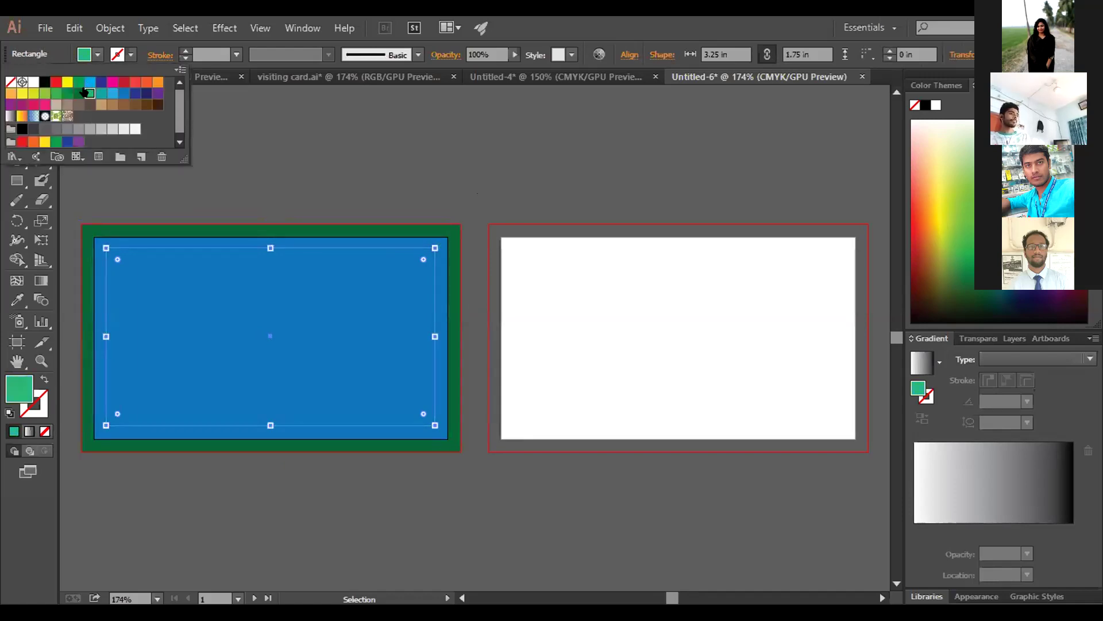
click(112, 103)
click(241, 233)
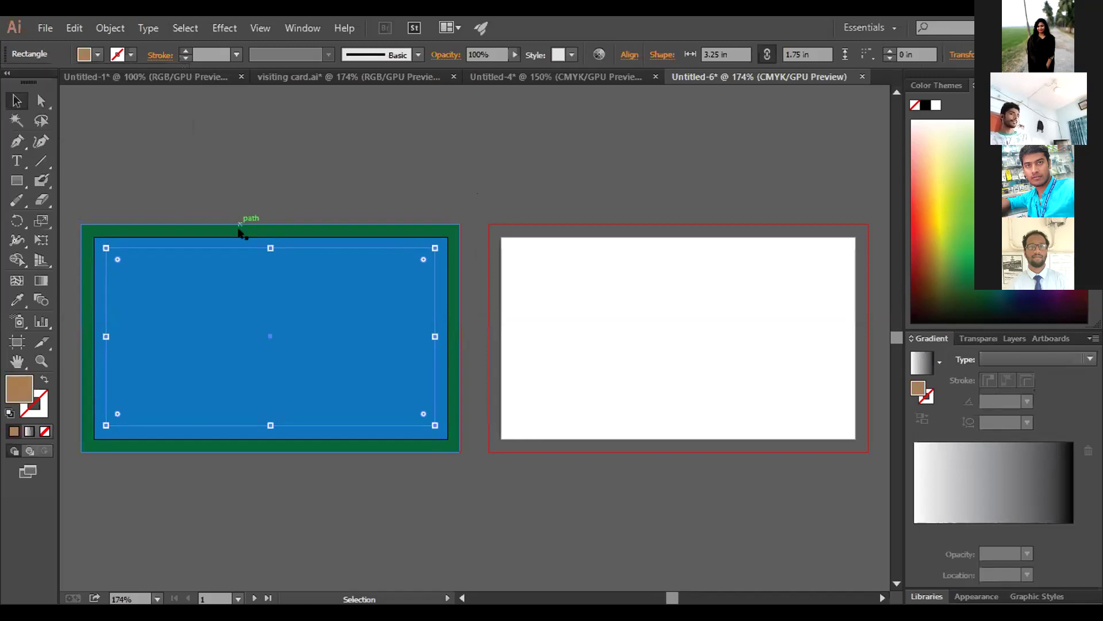
Fill the 3.5 by 2 in trim rectangle on the first artboard with brown
click(97, 54)
click(124, 104)
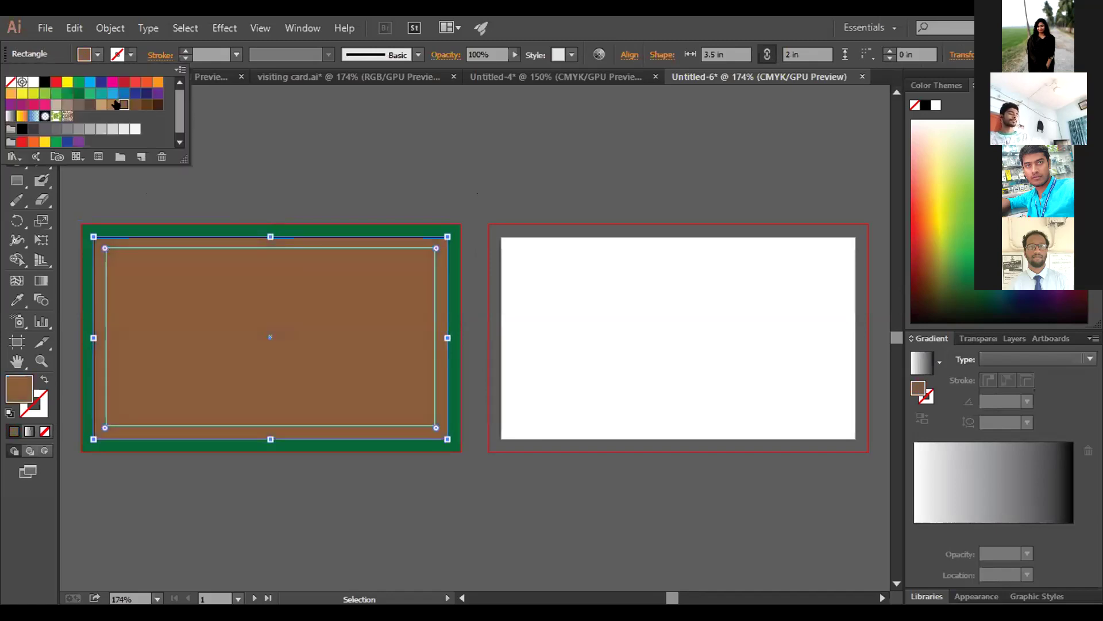
click(279, 150)
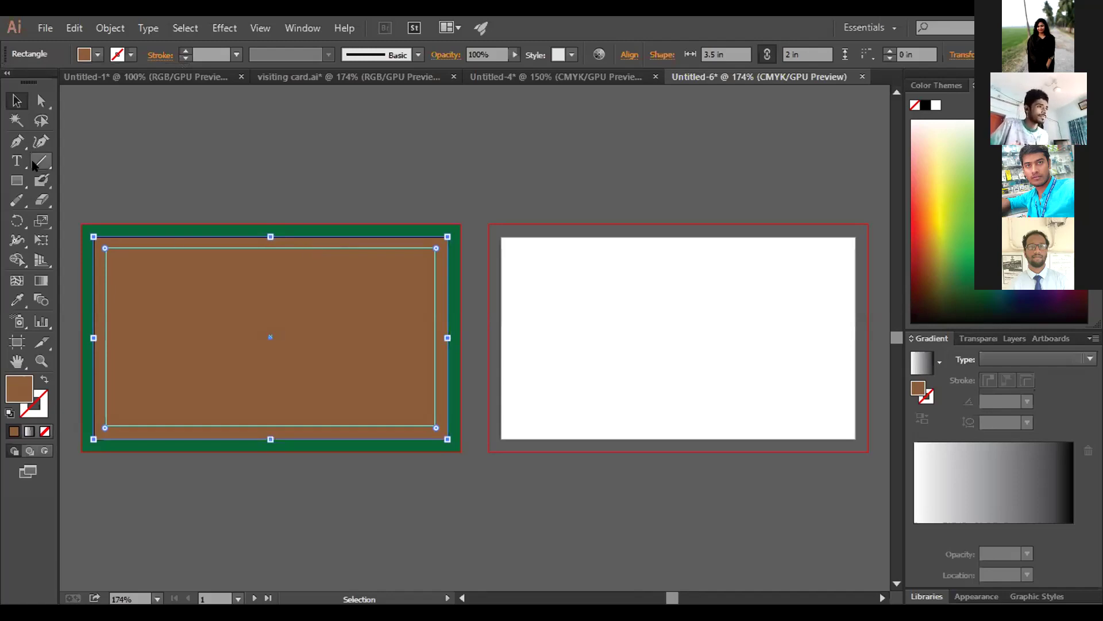
Draw a closed shape with the Pen tool along the first card's left bleed edge, curving its inner side from top to bottom
click(17, 141)
drag(131, 224, 154, 251)
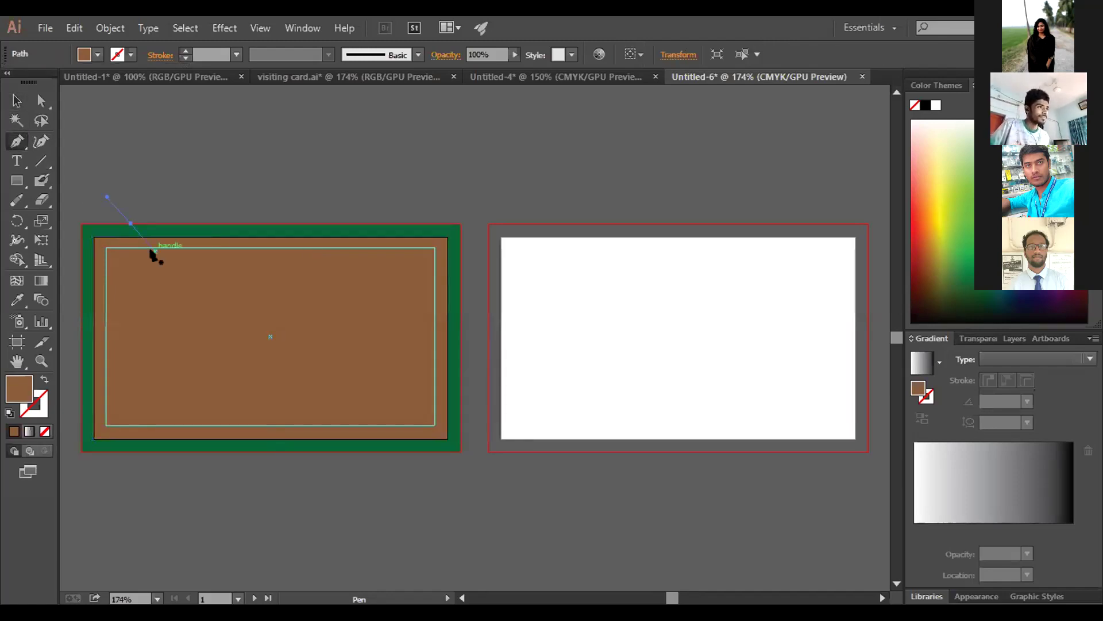
key(ctrl+z)
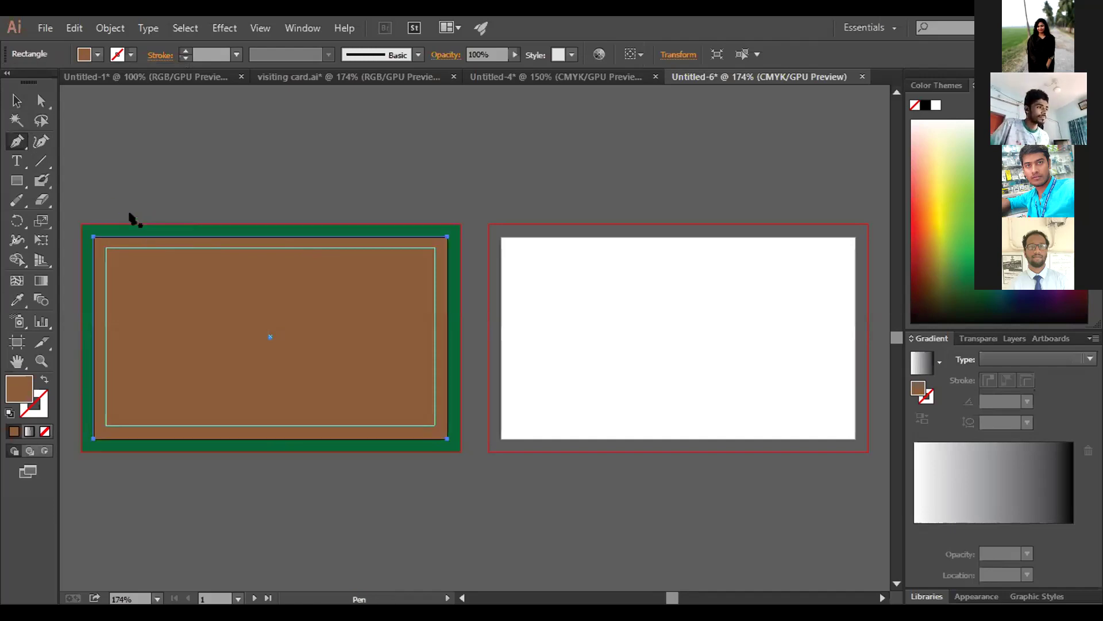
click(131, 224)
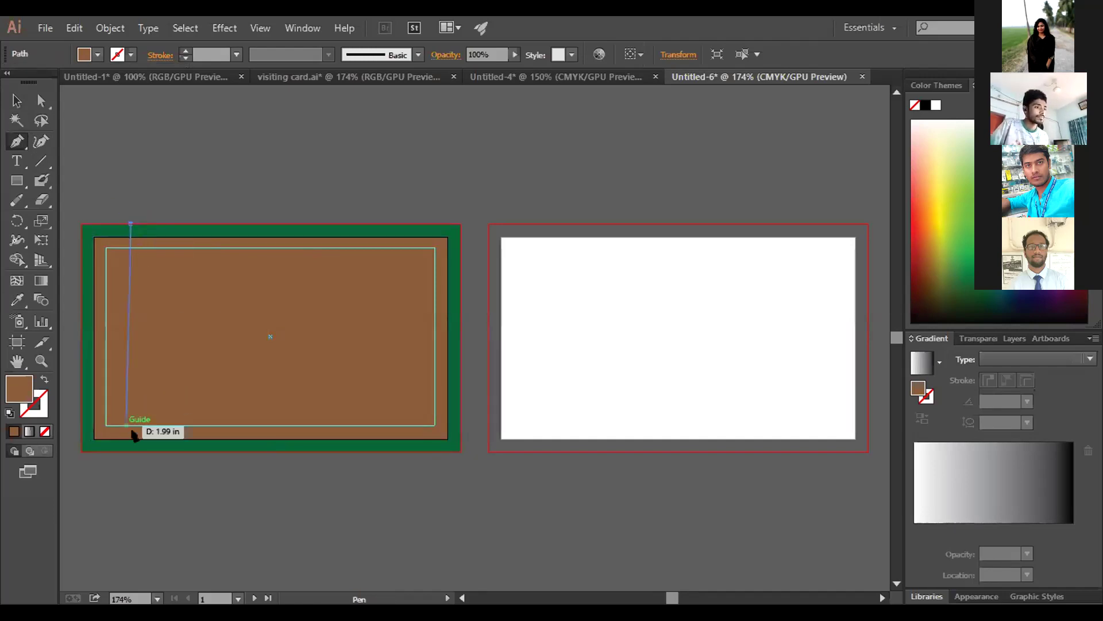
drag(162, 453, 105, 593)
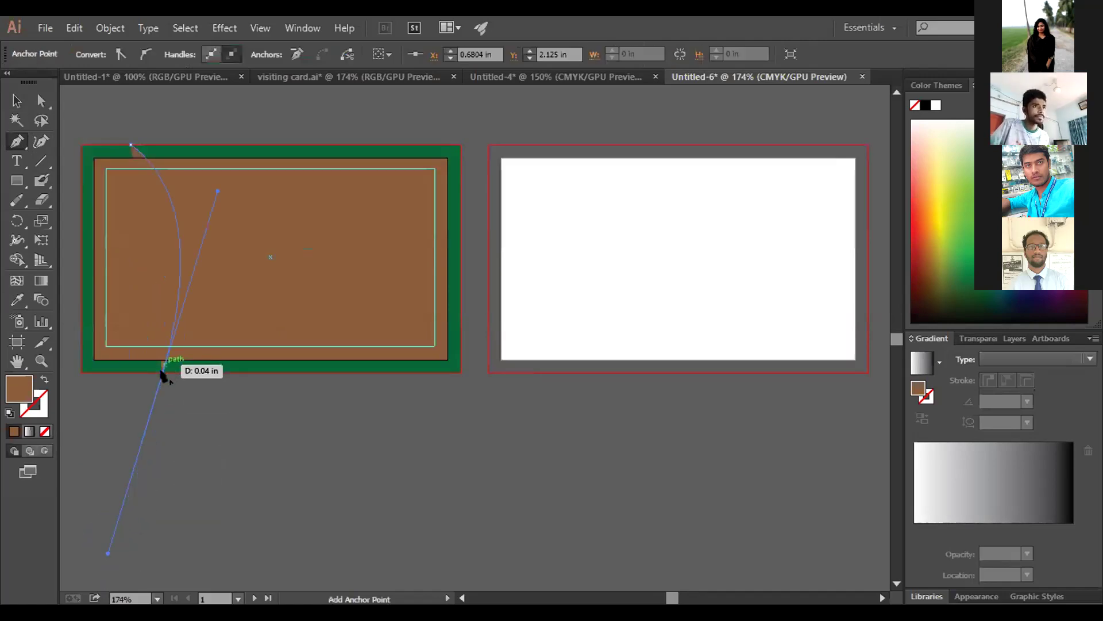
click(80, 373)
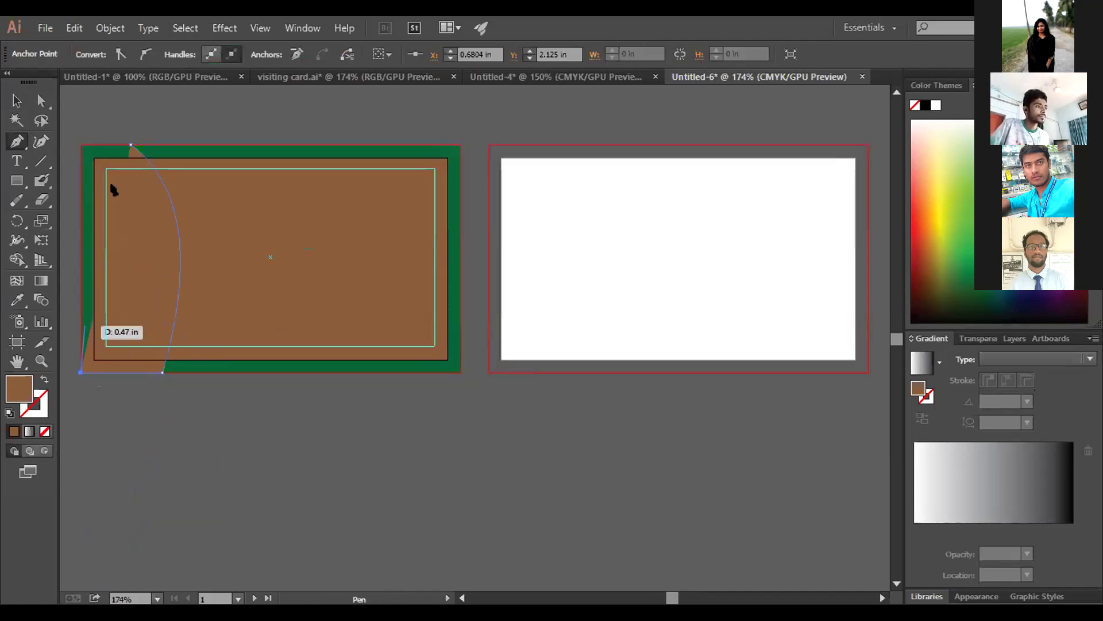
click(80, 145)
click(131, 144)
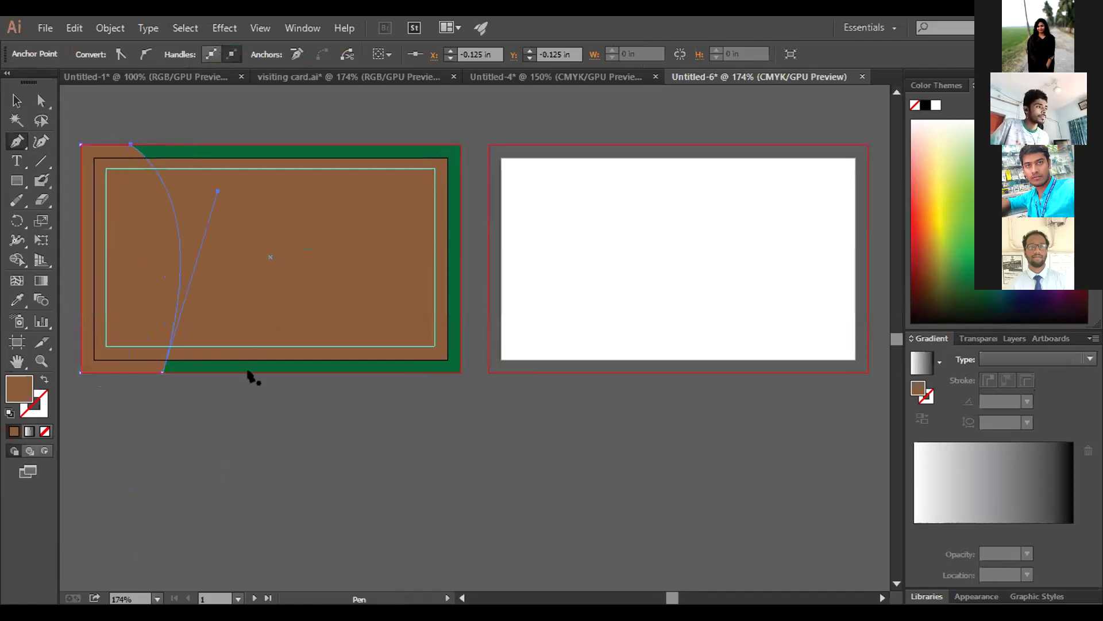
click(16, 100)
click(157, 105)
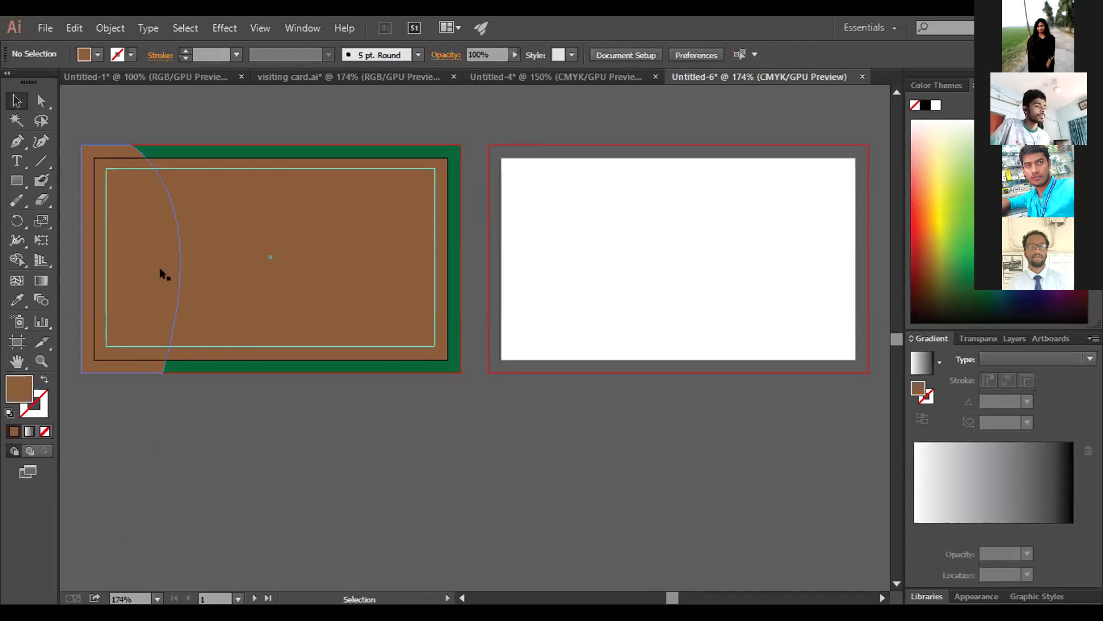
Remove the bleed strip outside the first card's trim rectangle with Shape Builder, using all artwork as the selection
key(ctrl+a)
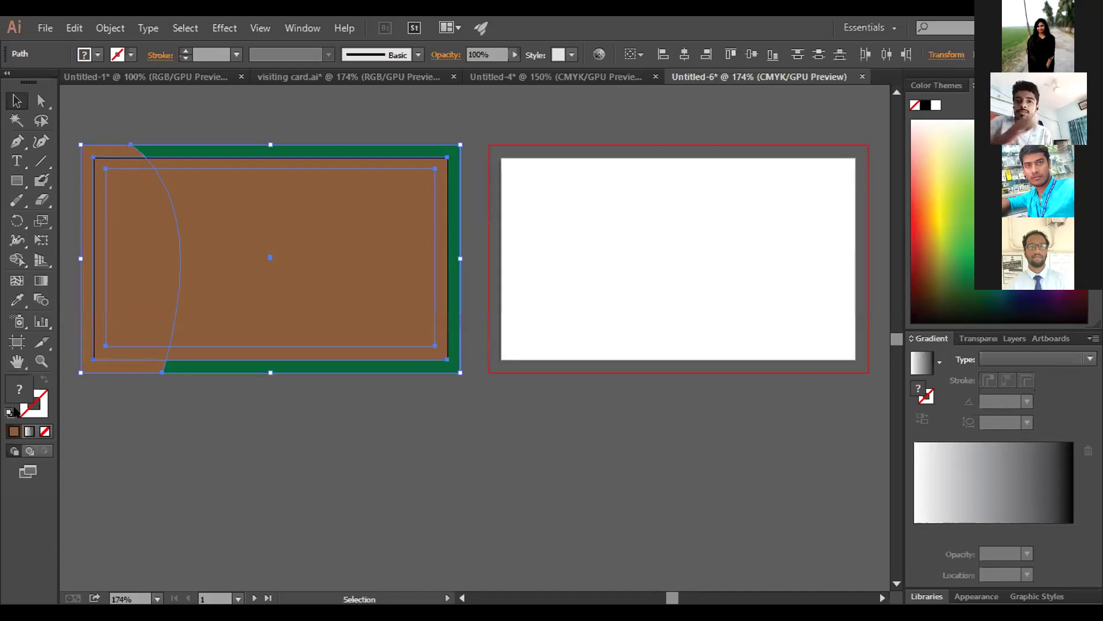
click(17, 257)
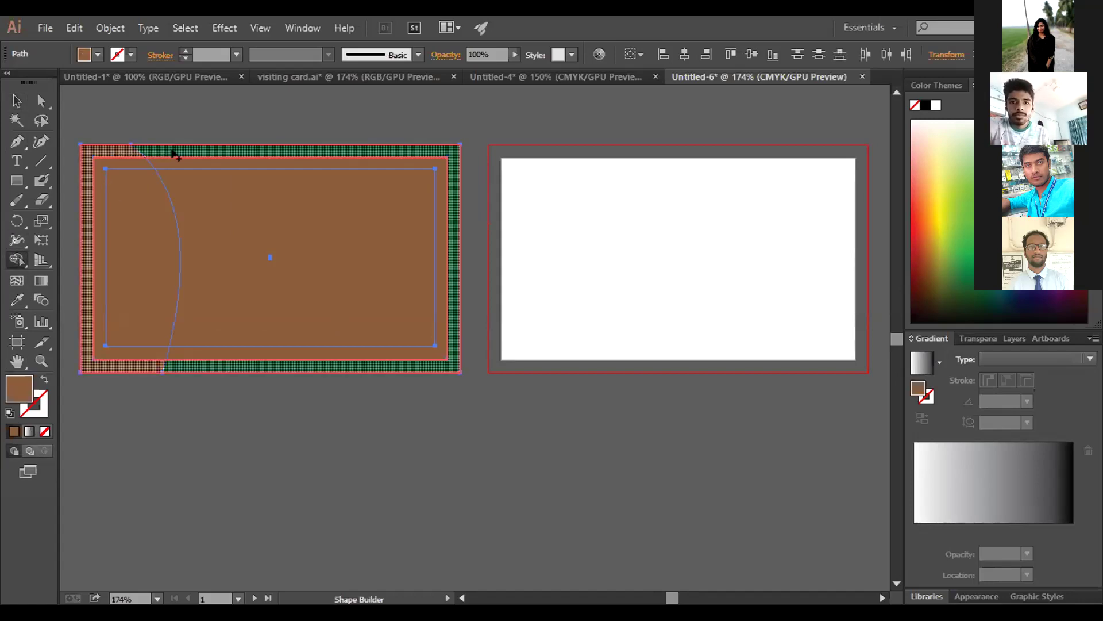
alt+click(175, 154)
click(14, 100)
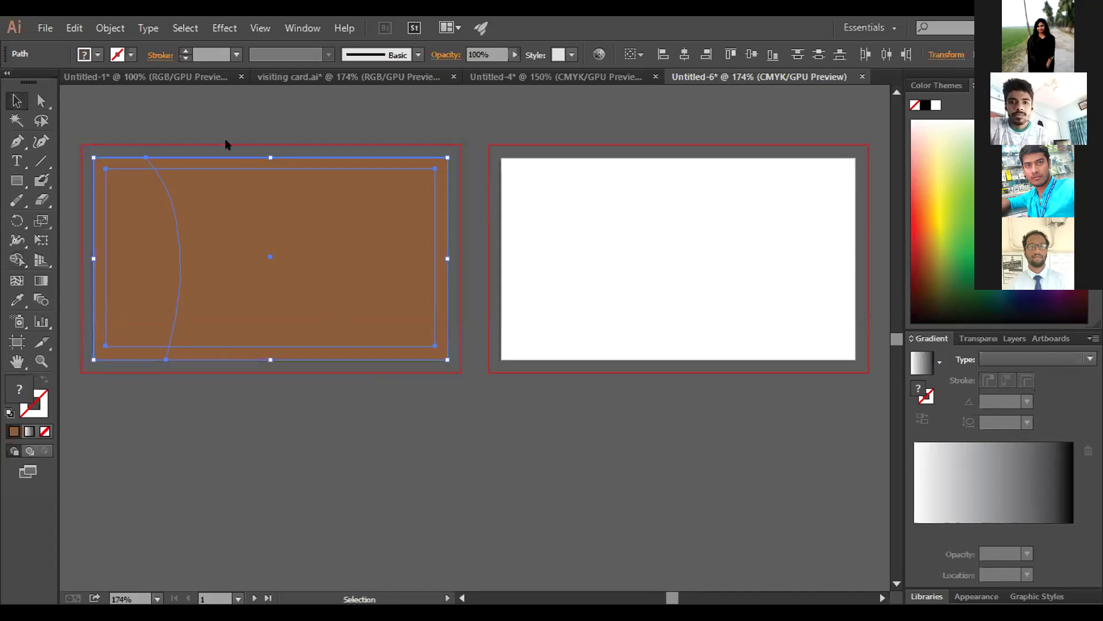
click(225, 139)
Fill the curved shape along the first card's left side with sky blue
click(133, 215)
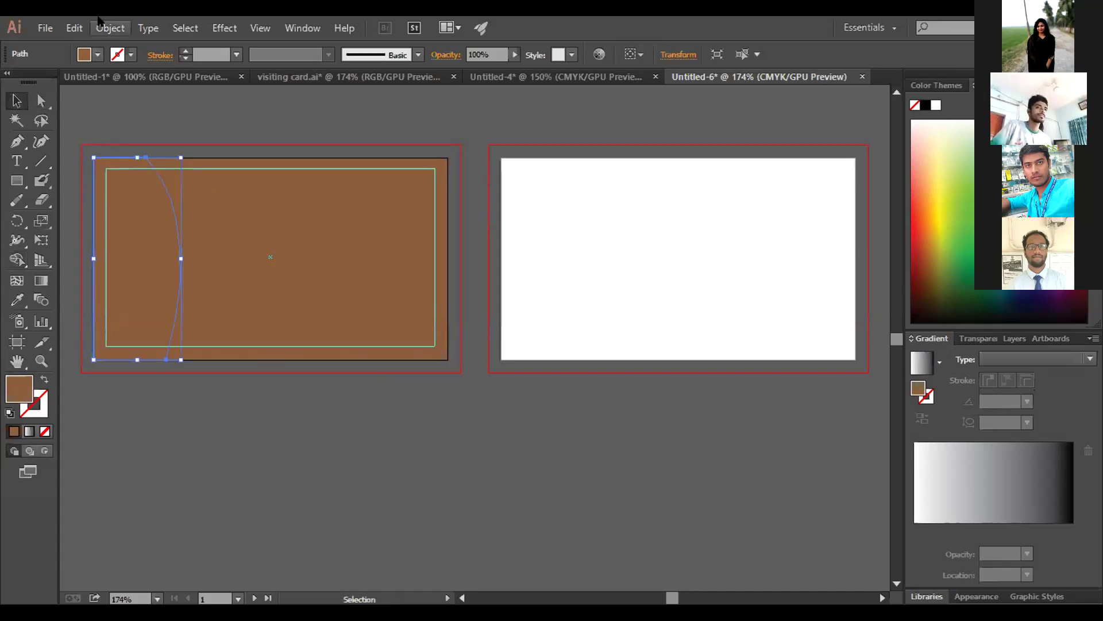
click(98, 54)
click(123, 104)
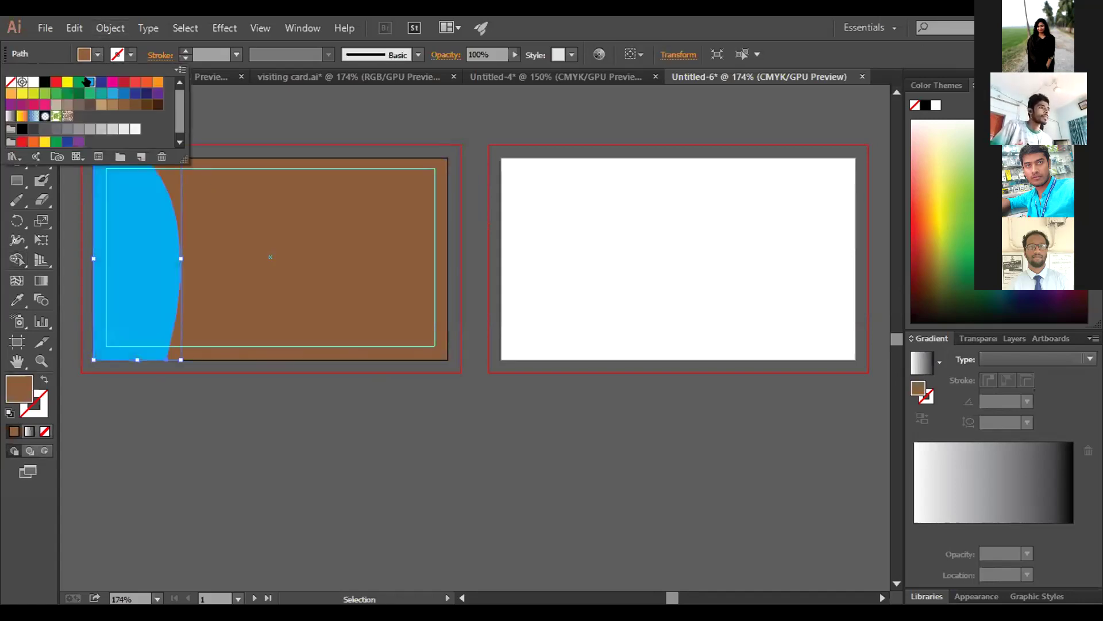
click(161, 239)
click(276, 125)
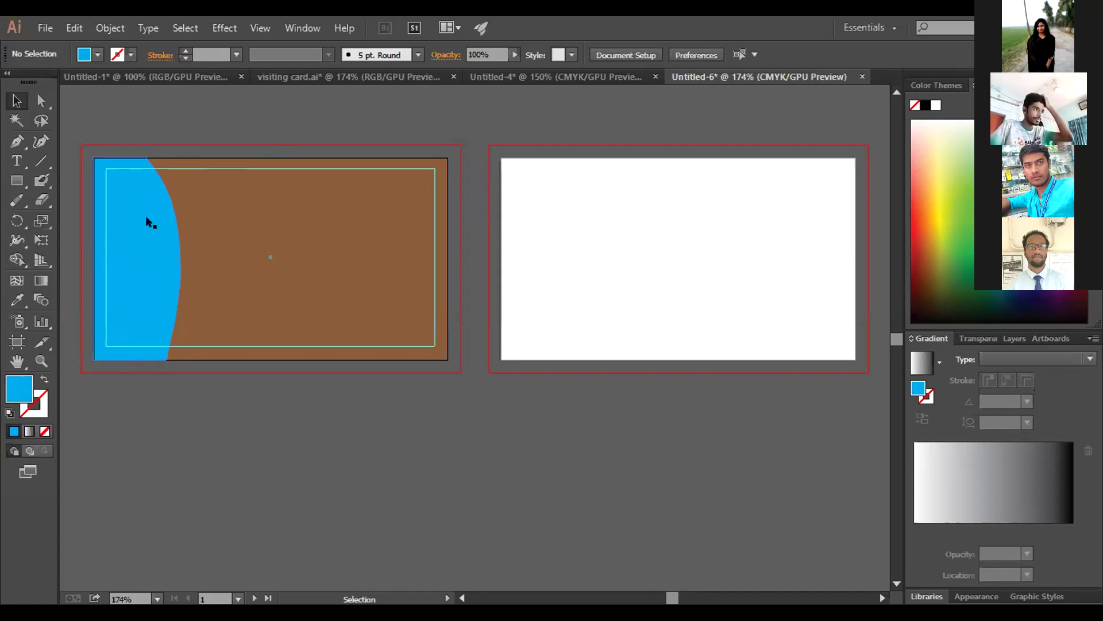
Draw a sky blue rectangle about 3.46 by 1.97 in over the second artboard
scroll(146, 216, up, 1)
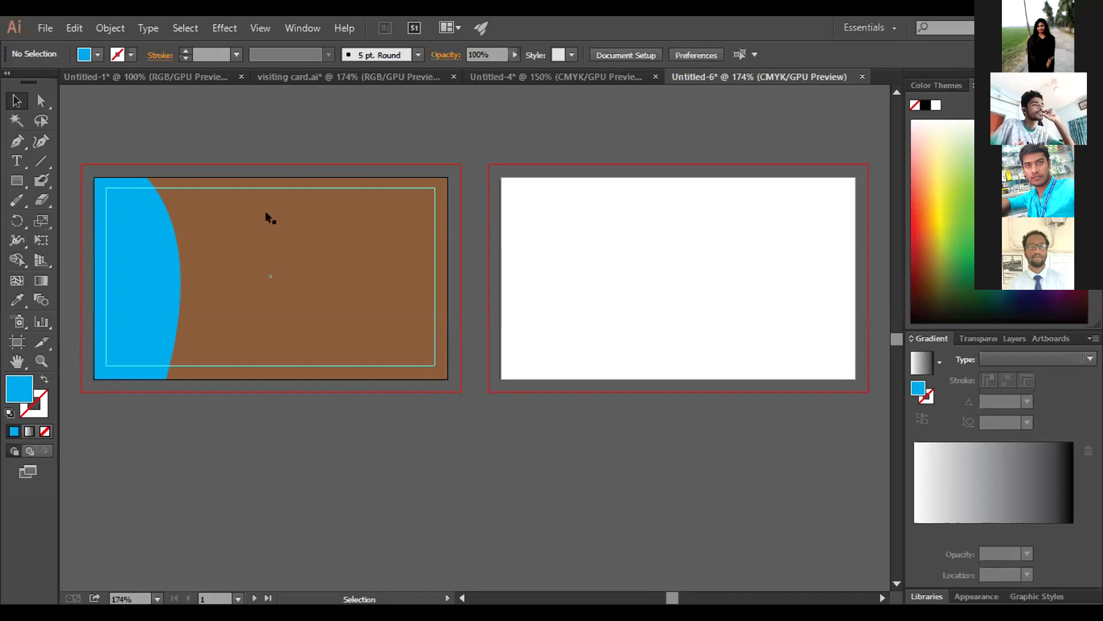
click(16, 180)
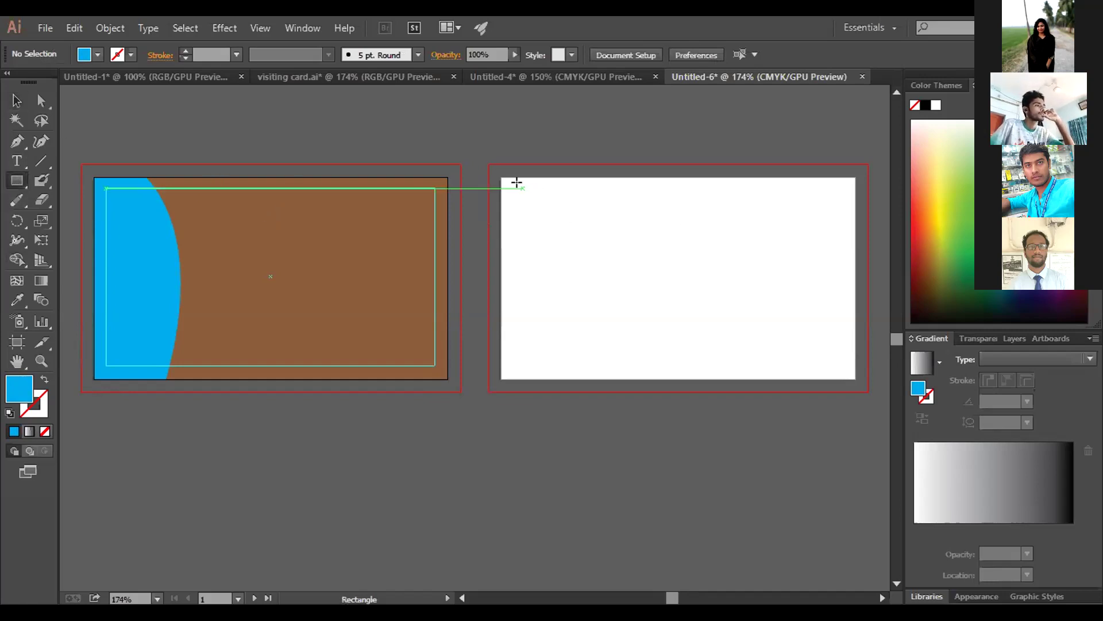
drag(504, 179, 855, 379)
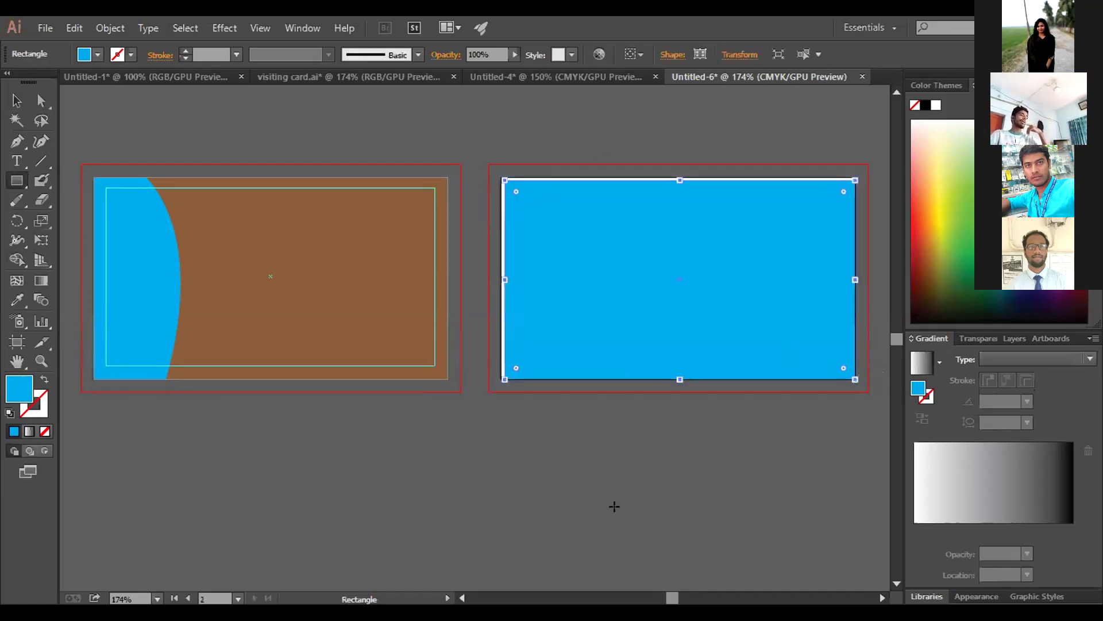
Create a rectangle with an exact width of 3.25 in and height of 1.75 in
click(656, 238)
click(663, 219)
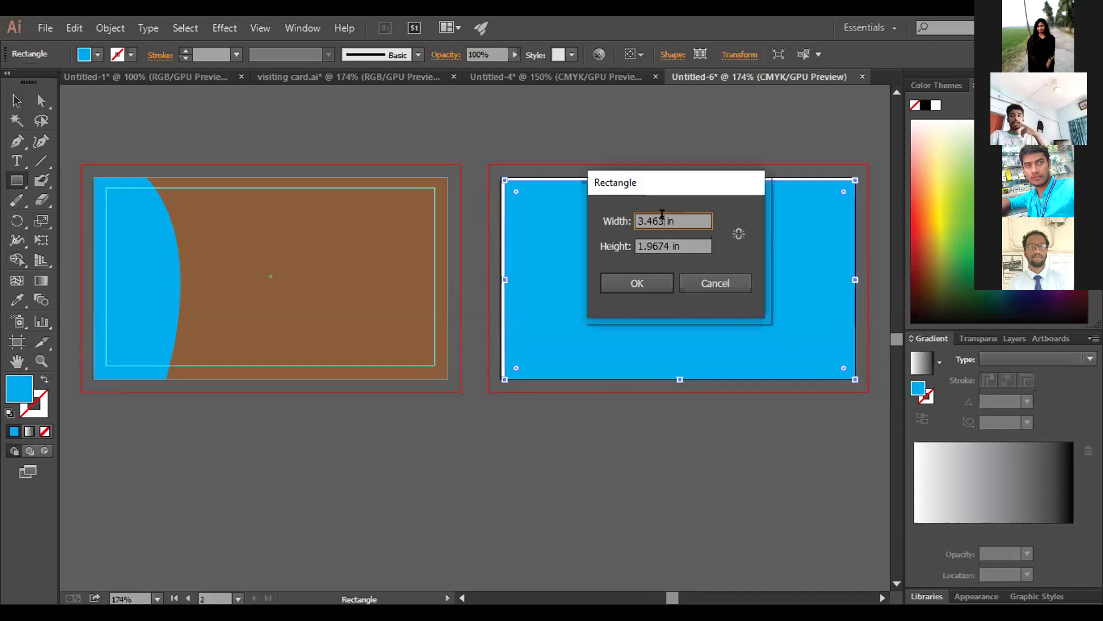
key(BackSpace)
key(BackSpace)
key(BackSpace)
key(BackSpace)
key(BackSpace)
text(3.25)
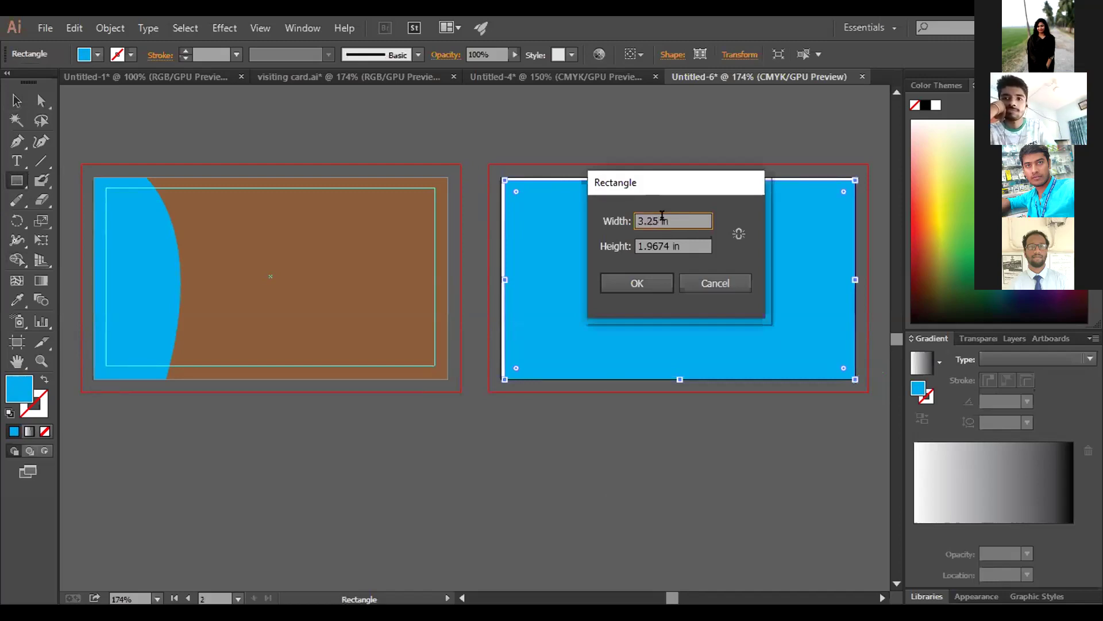
click(668, 244)
key(BackSpace)
key(BackSpace)
key(BackSpace)
key(BackSpace)
key(BackSpace)
key(BackSpace)
text(1.75)
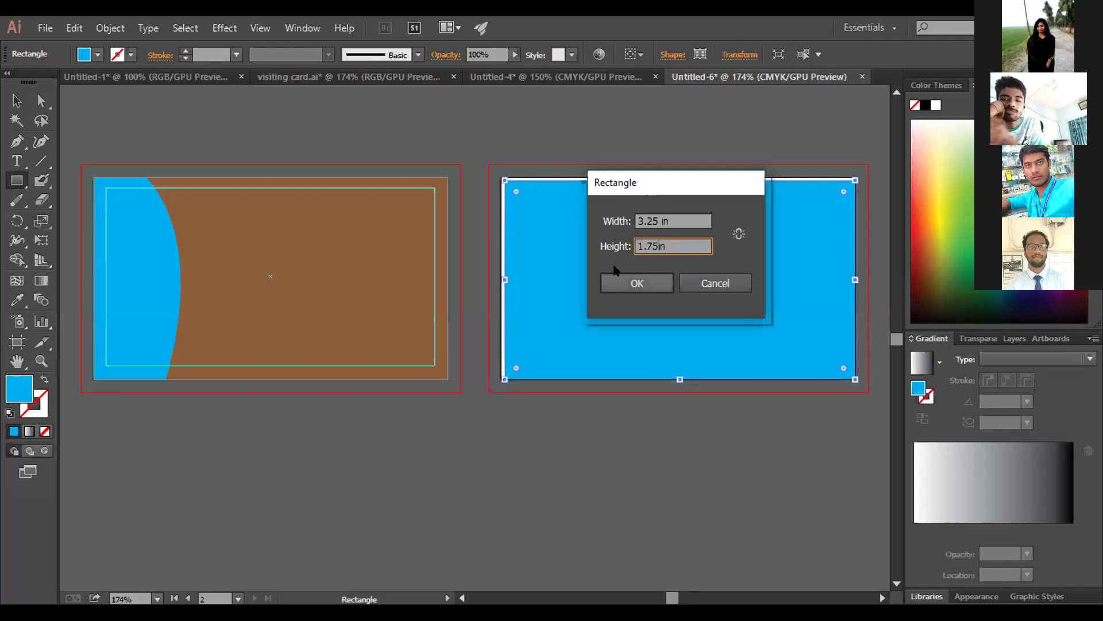
click(625, 285)
Delete the larger freehand rectangle from the second artboard and move the 3.25 by 1.75 in rectangle into its place
key(v)
click(533, 269)
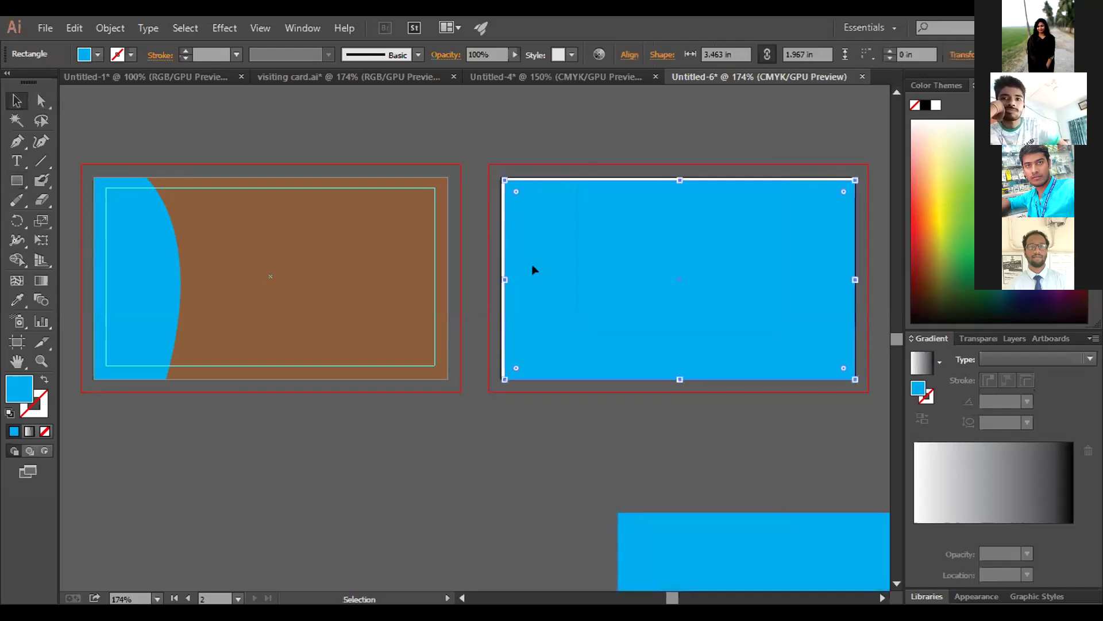
key(Delete)
drag(626, 358, 632, 215)
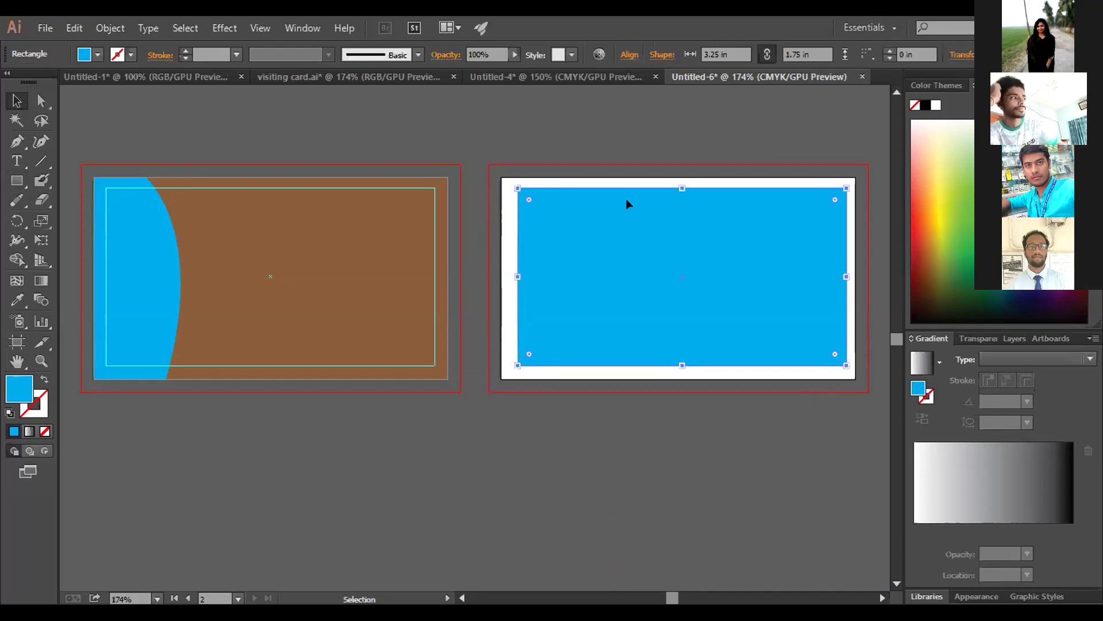
Convert the second artboard's rectangle to a guide and adjust its position to even out the margins
right_click(577, 216)
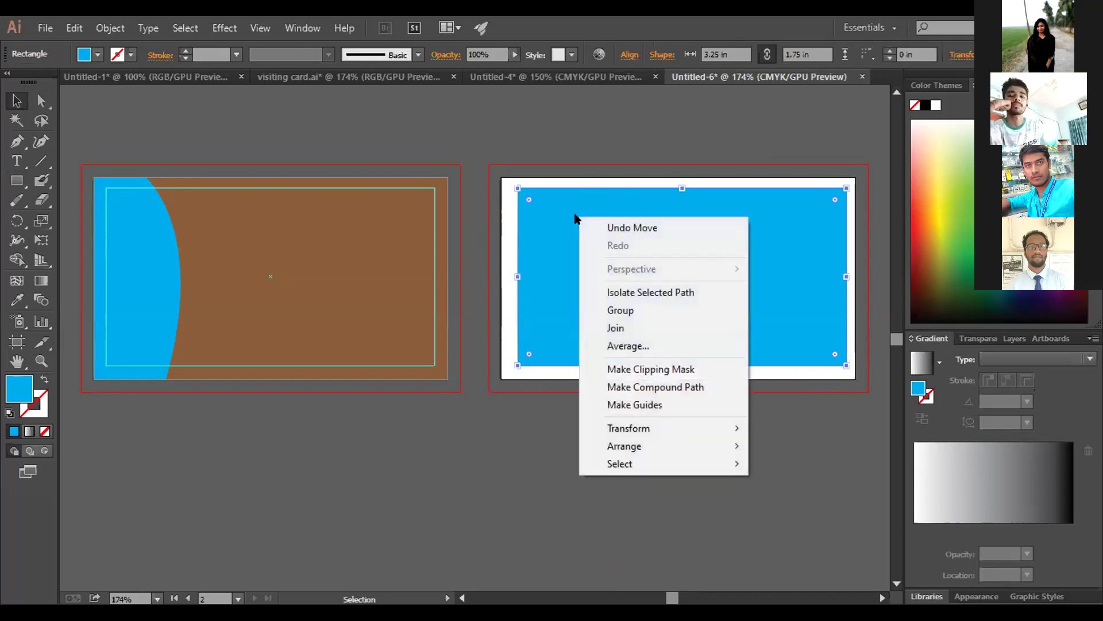
click(634, 404)
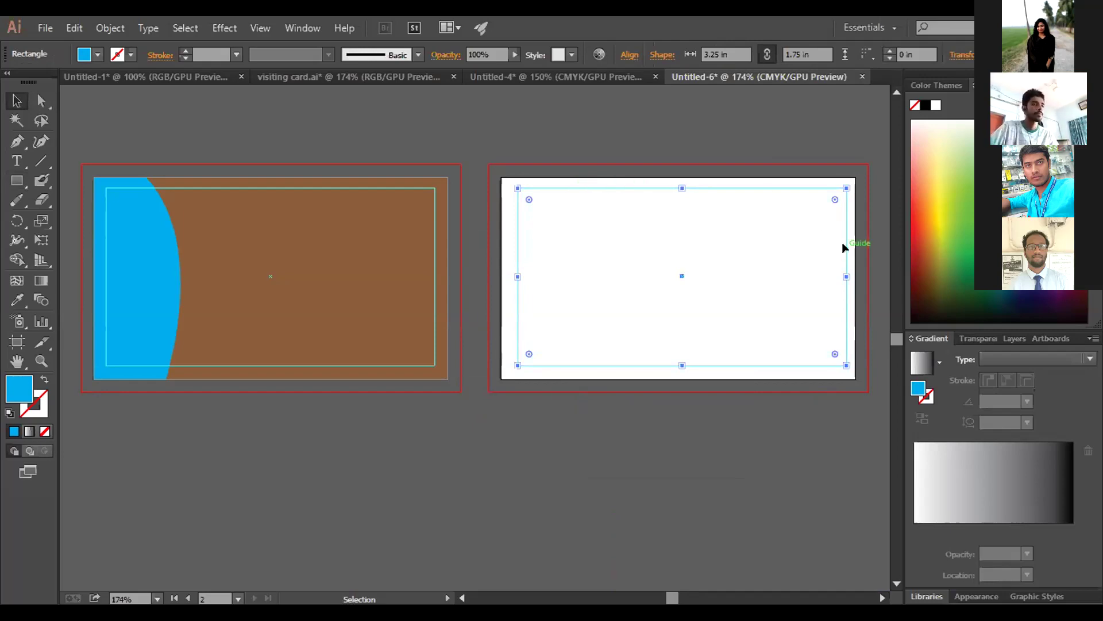
drag(830, 244, 841, 250)
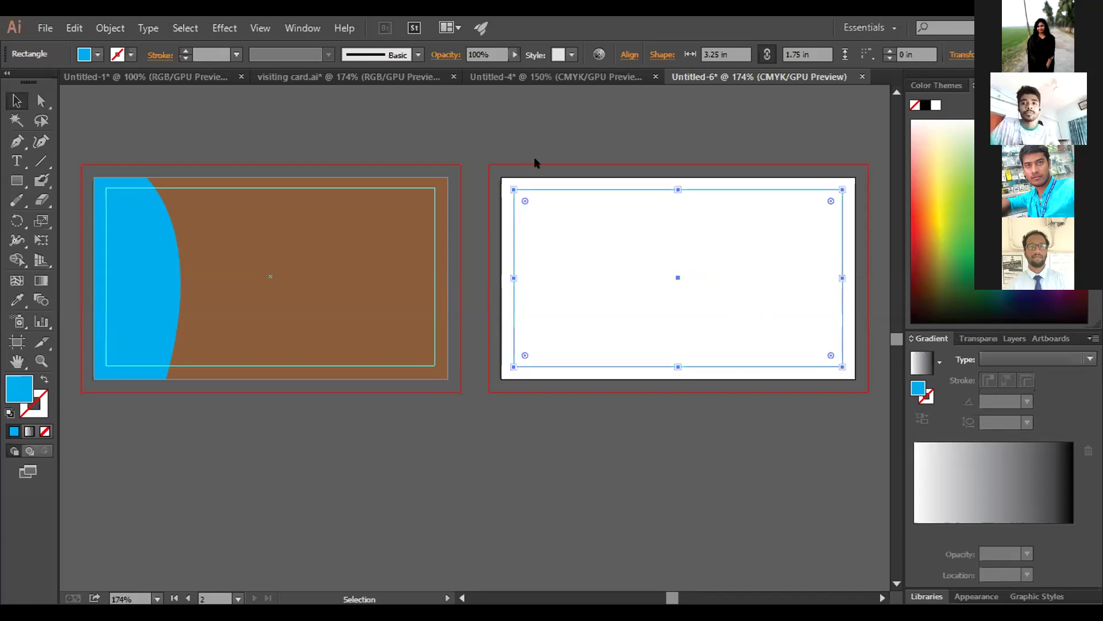
click(595, 440)
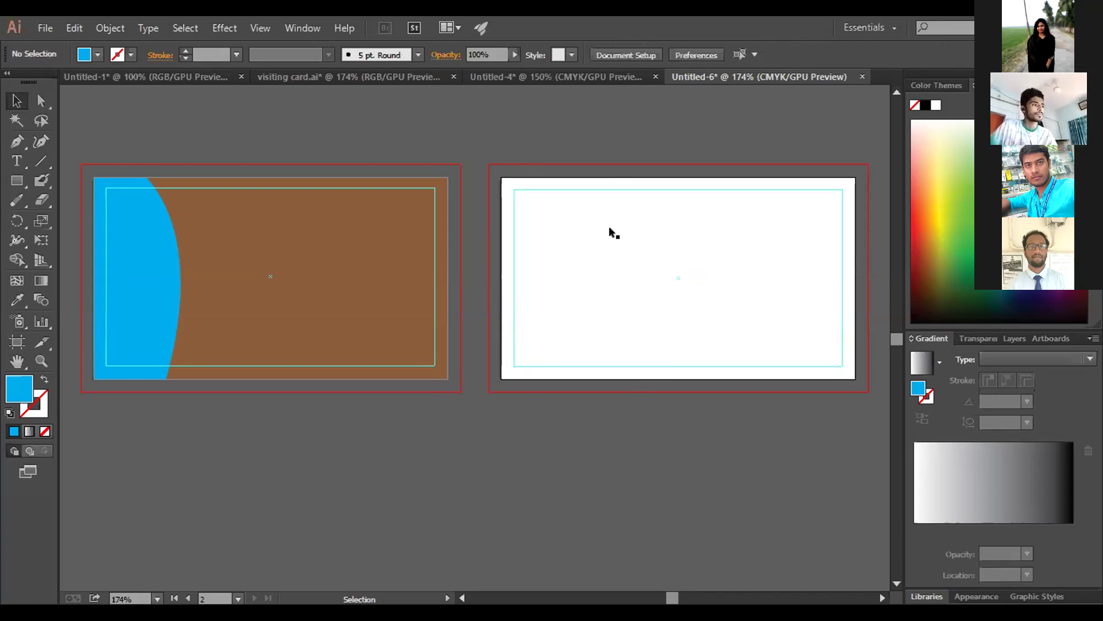
click(625, 188)
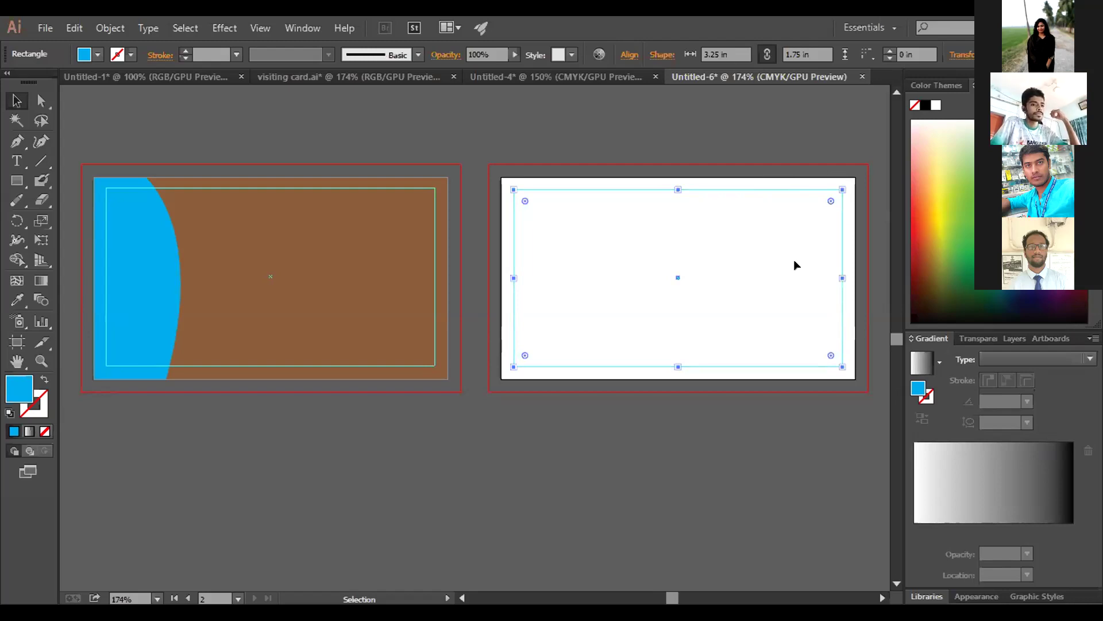
key(a)
key(v)
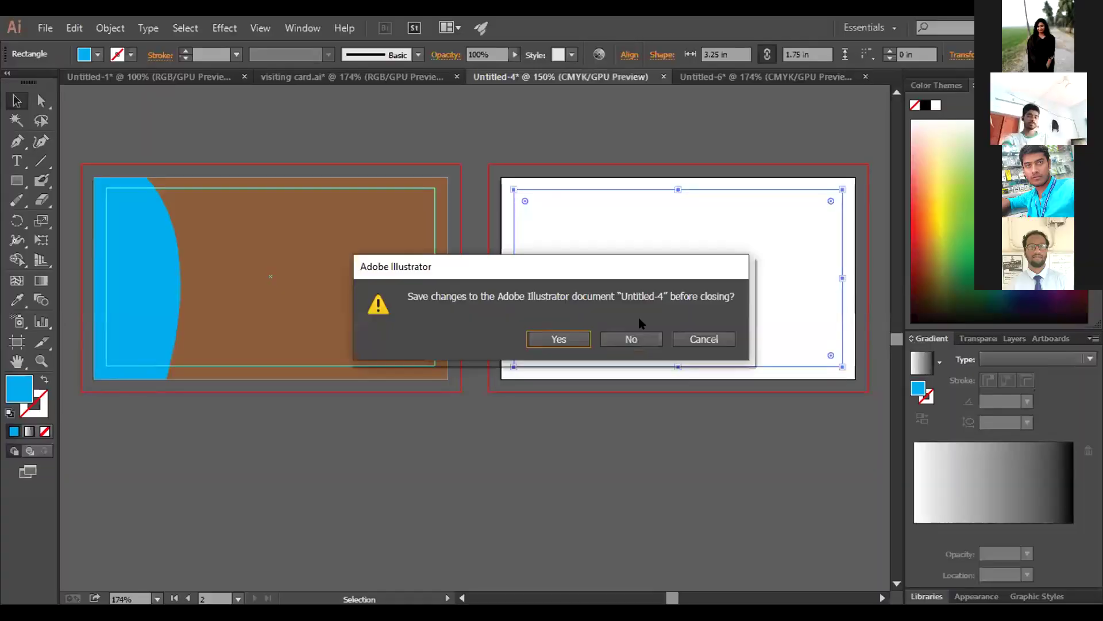
Close the Untitled-4, visiting card.ai and Untitled-6 documents without saving their changes
click(633, 339)
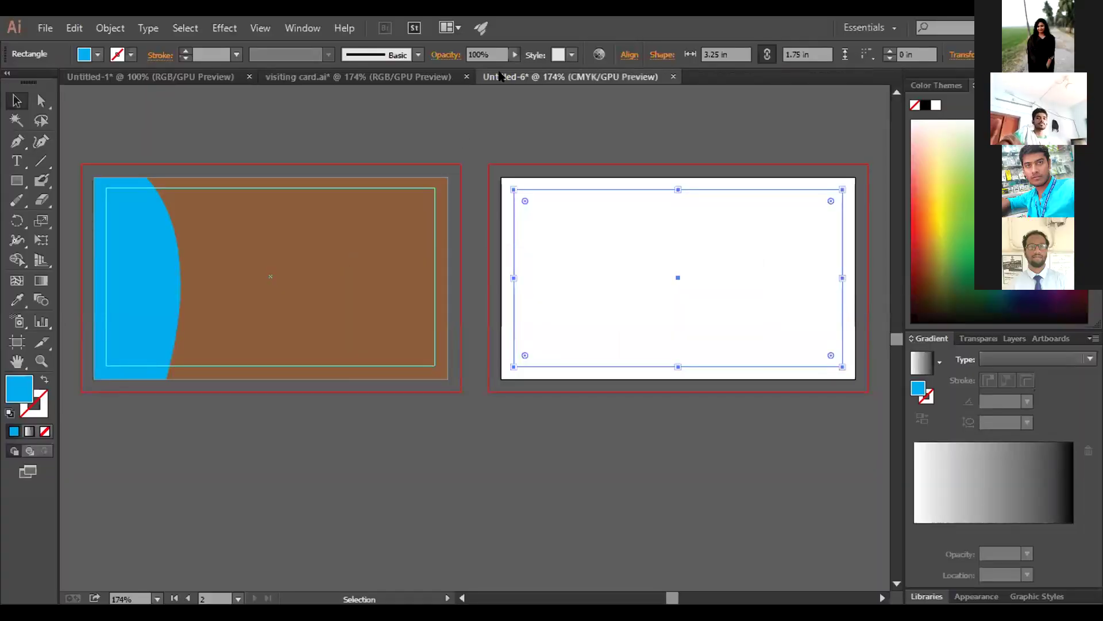
click(635, 339)
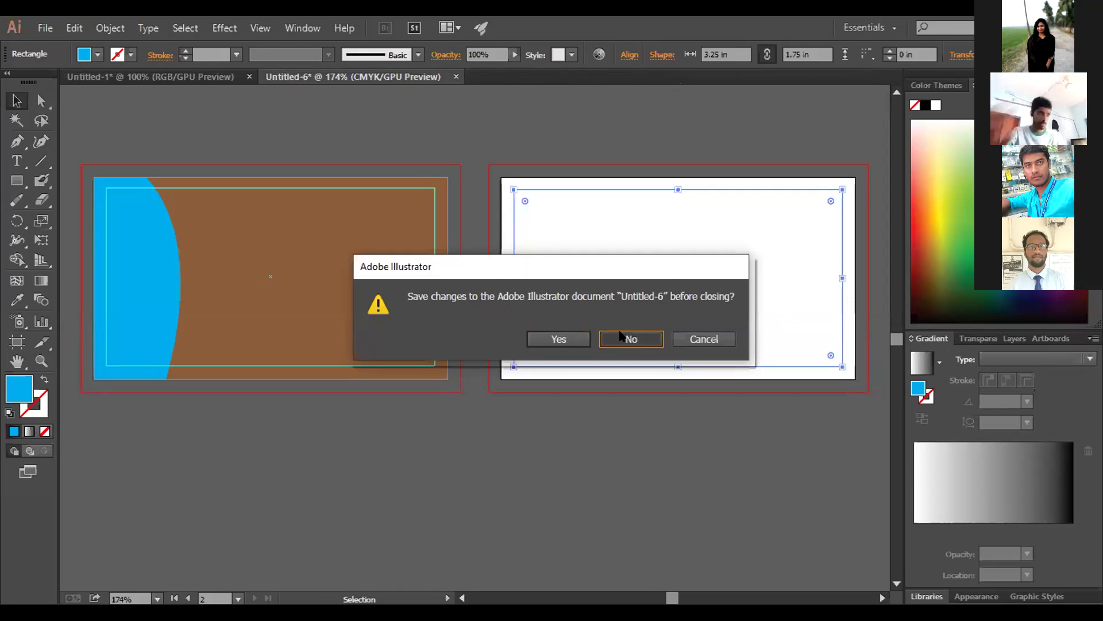
click(621, 337)
Start a new document and base it on the Web profile
click(44, 27)
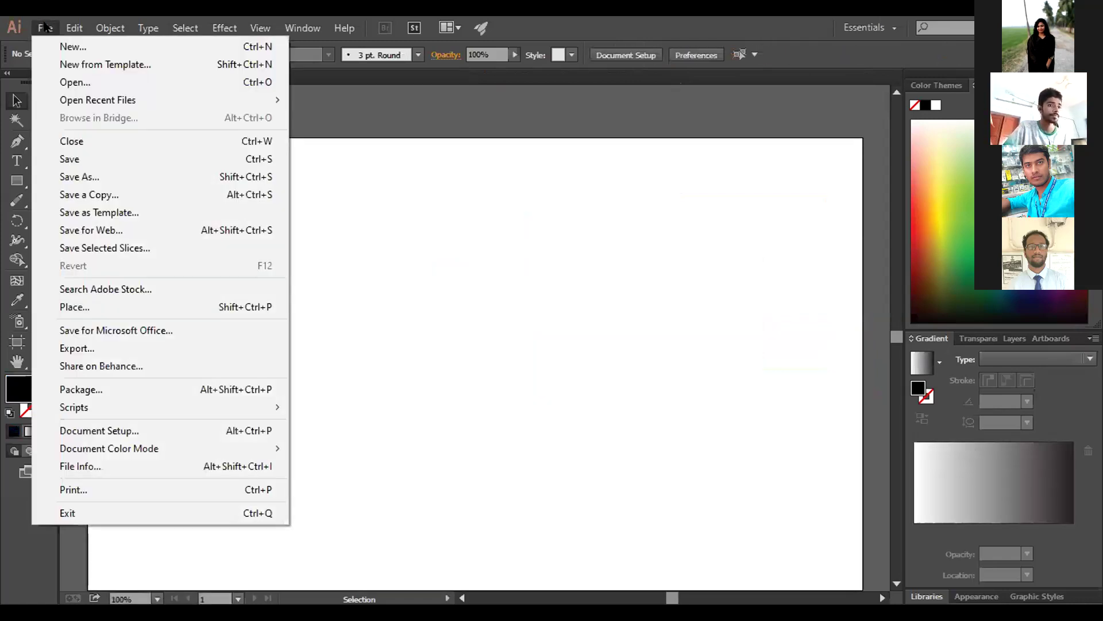
click(60, 47)
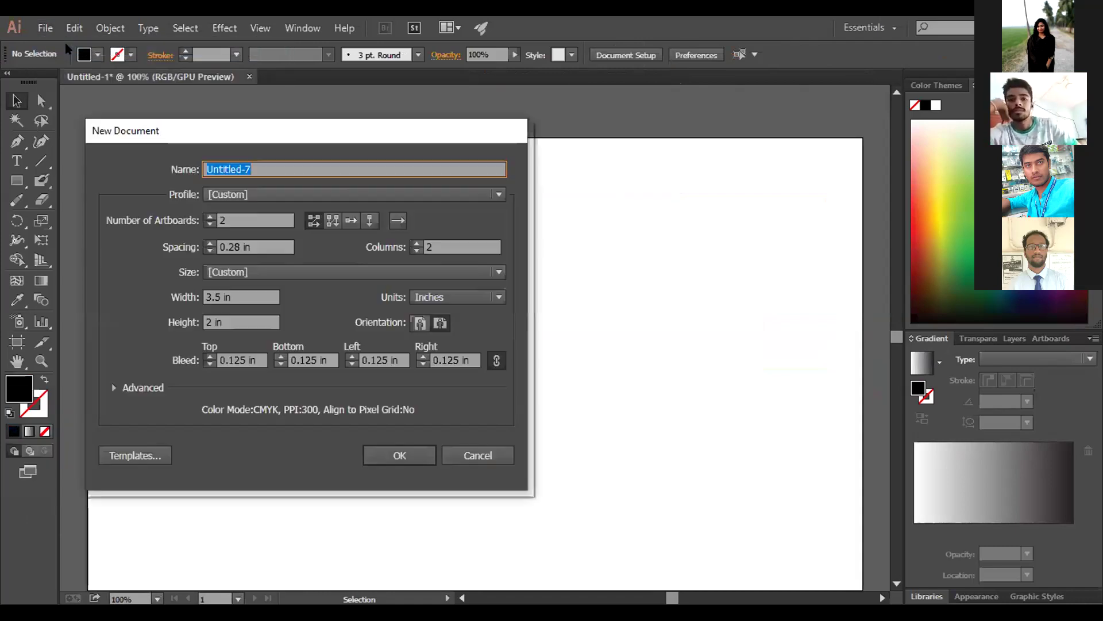
click(499, 194)
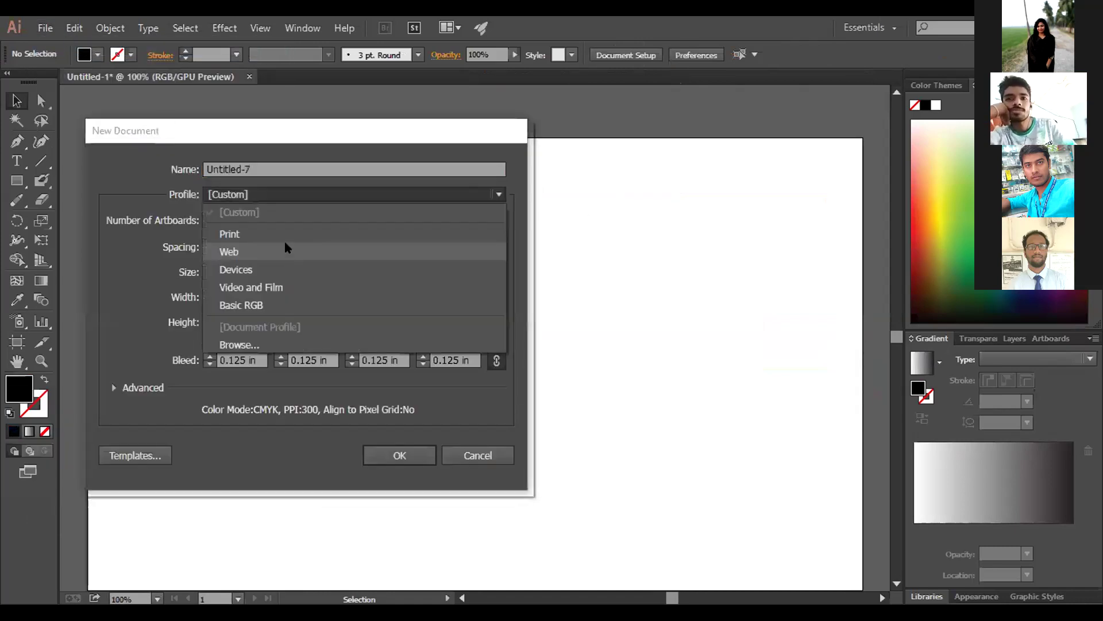
click(245, 193)
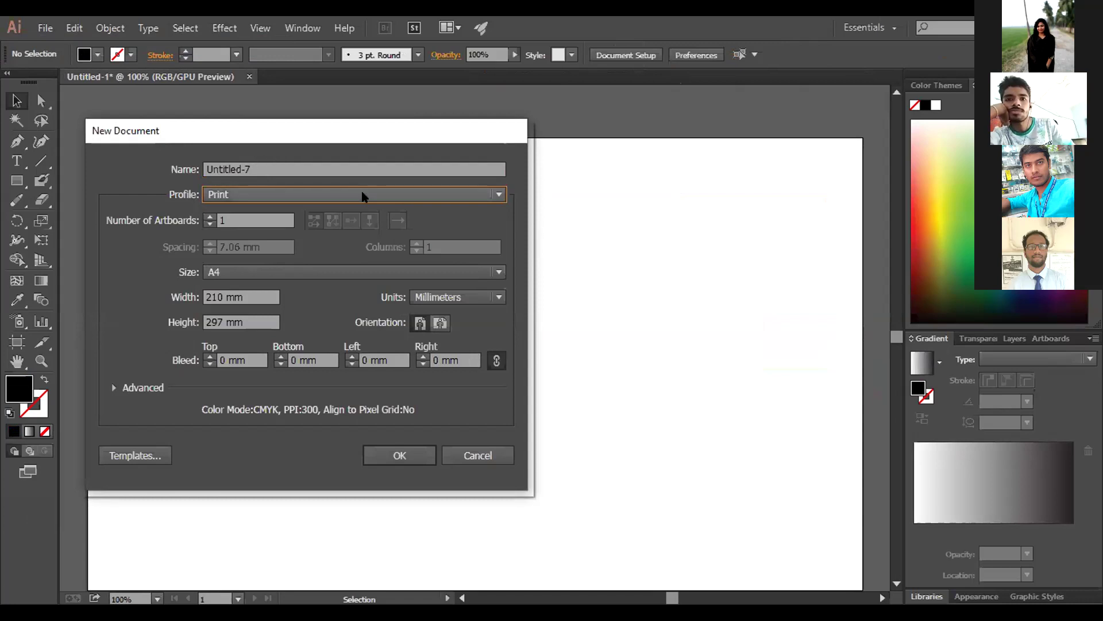
click(497, 196)
click(292, 250)
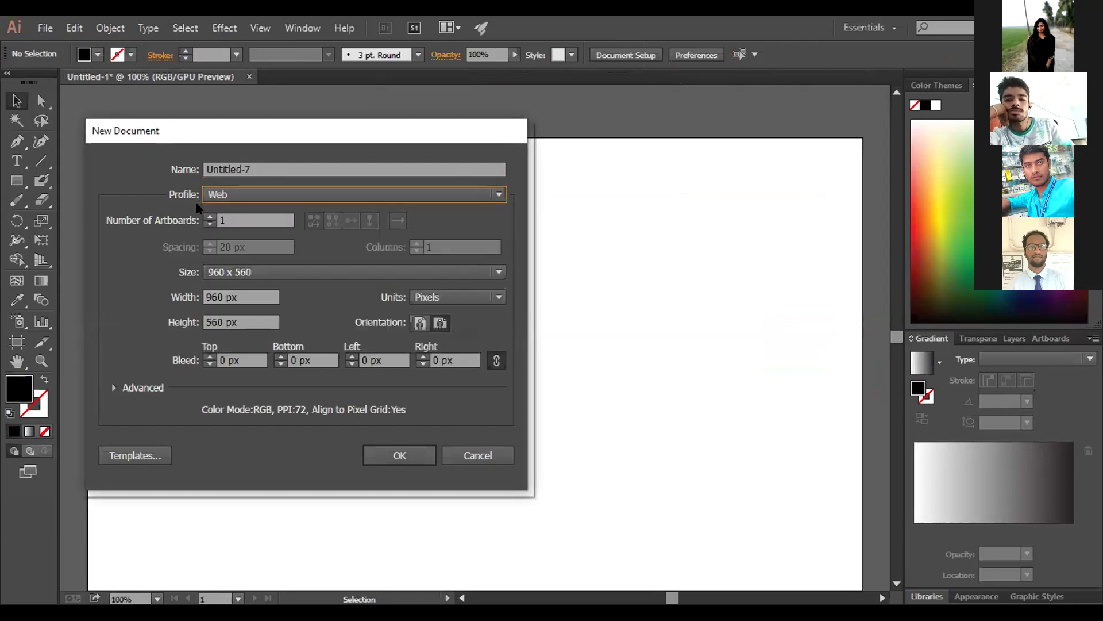
Set the new document to two artboards in inches, each 3.5 in wide and 2 in high
click(210, 217)
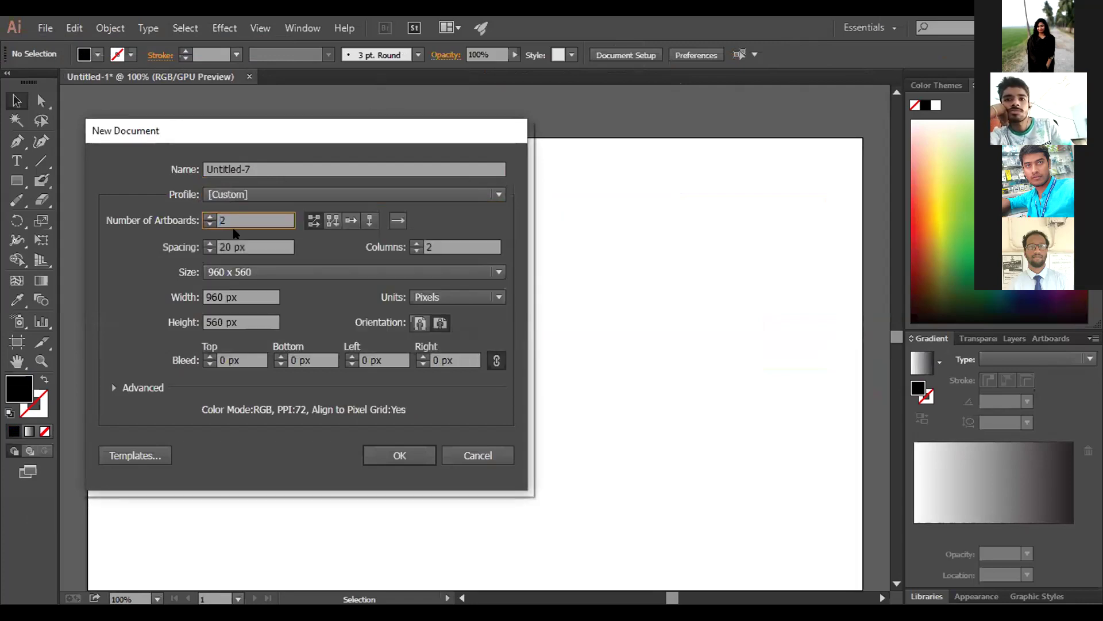
click(498, 297)
click(442, 351)
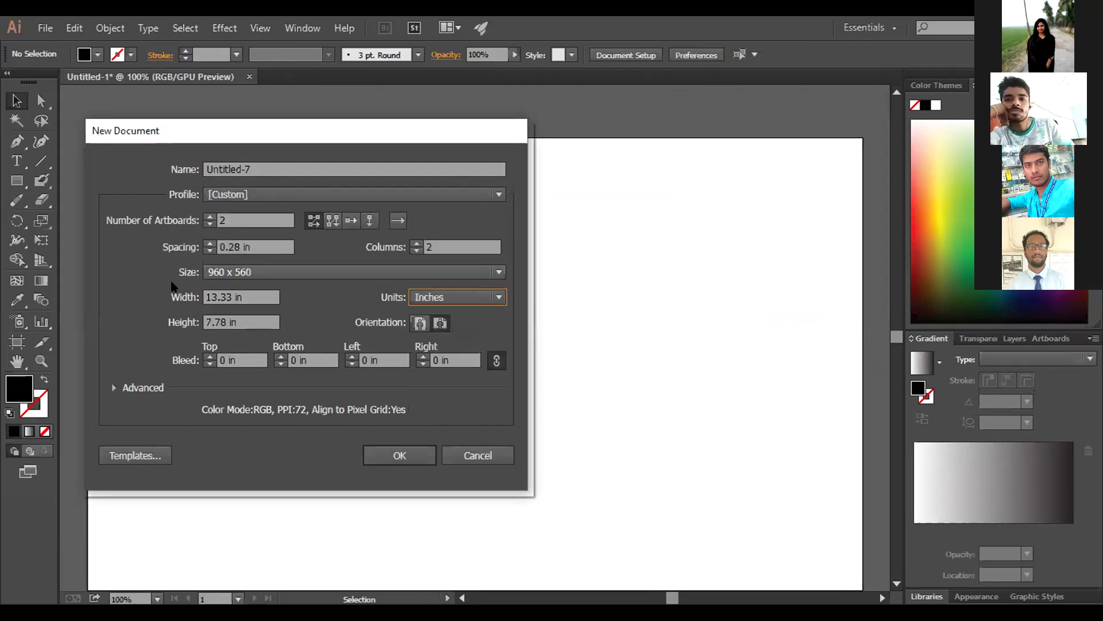
double_click(226, 297)
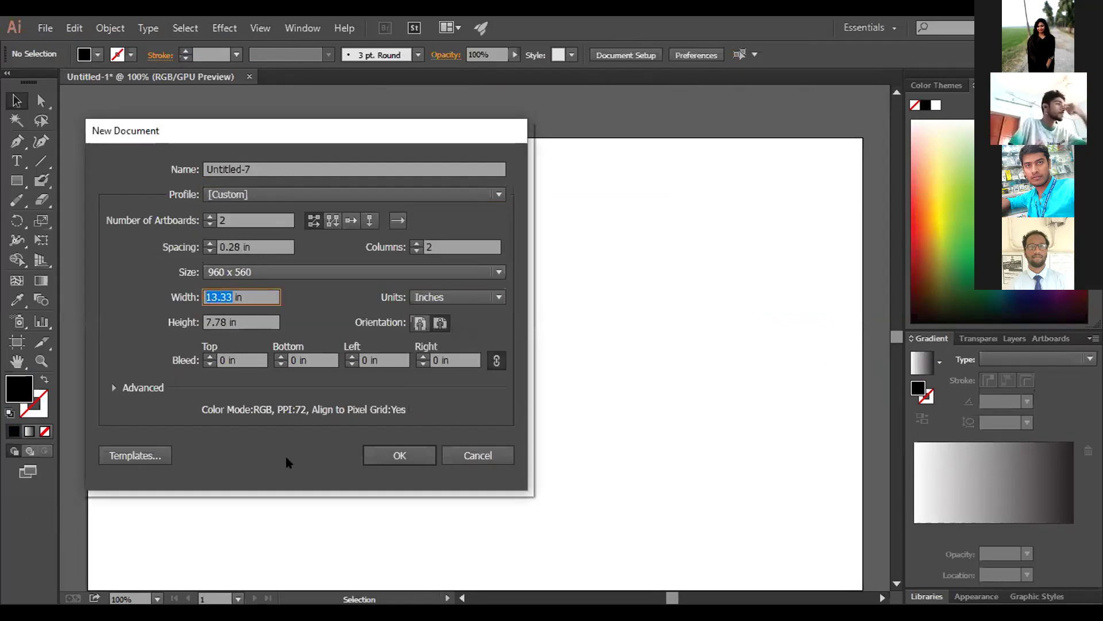
text(3.5)
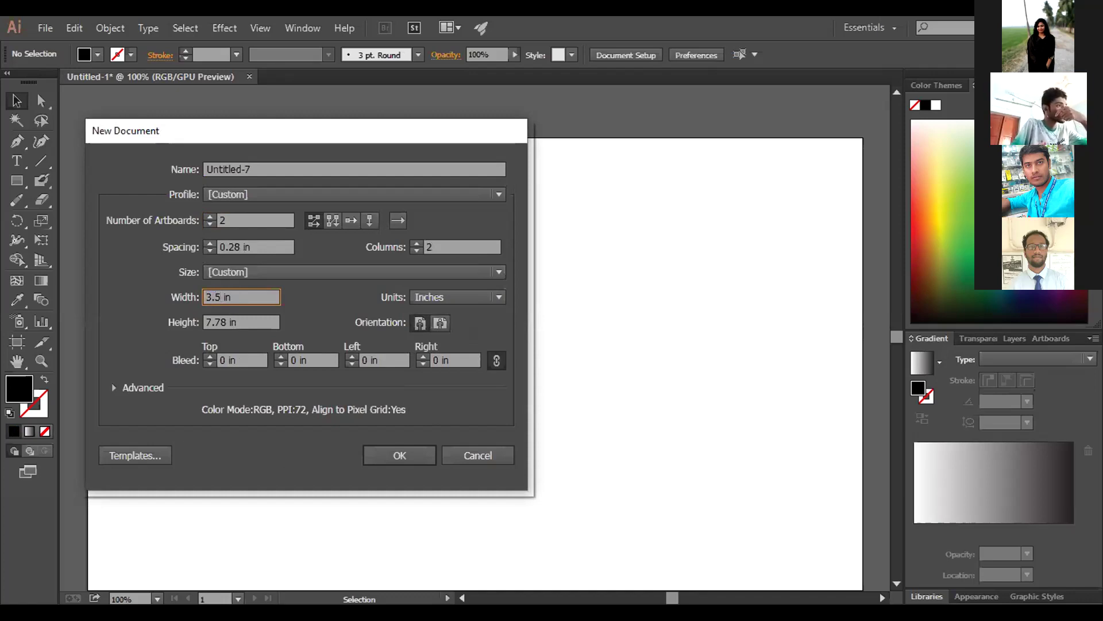
click(214, 320)
double_click(214, 319)
text(2)
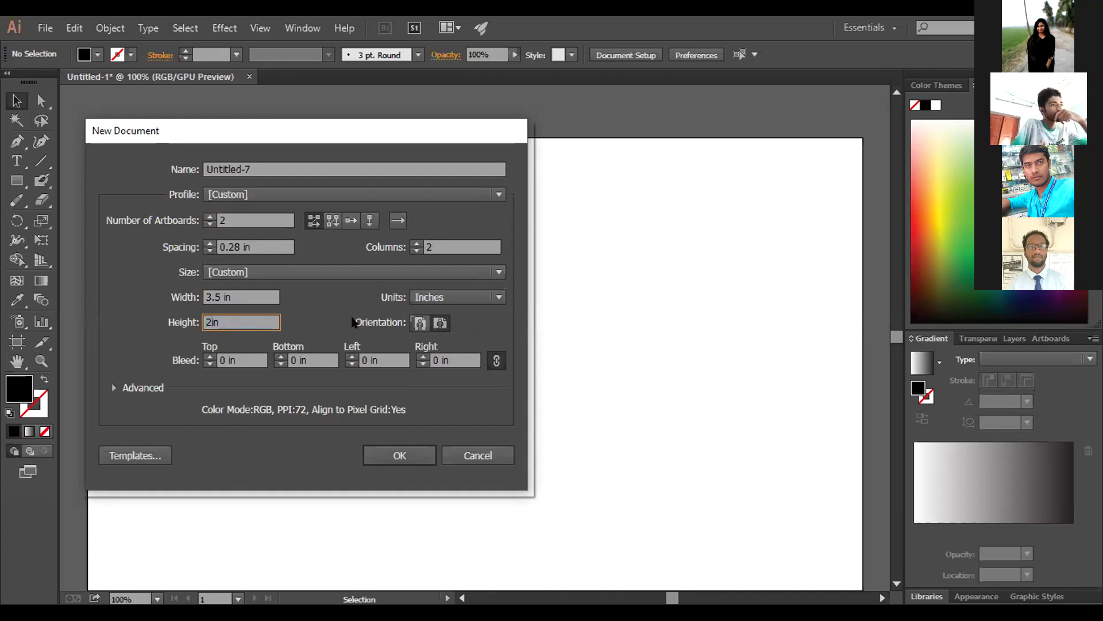
Set the bleed to 0.125 in on all four sides and create the document
click(209, 358)
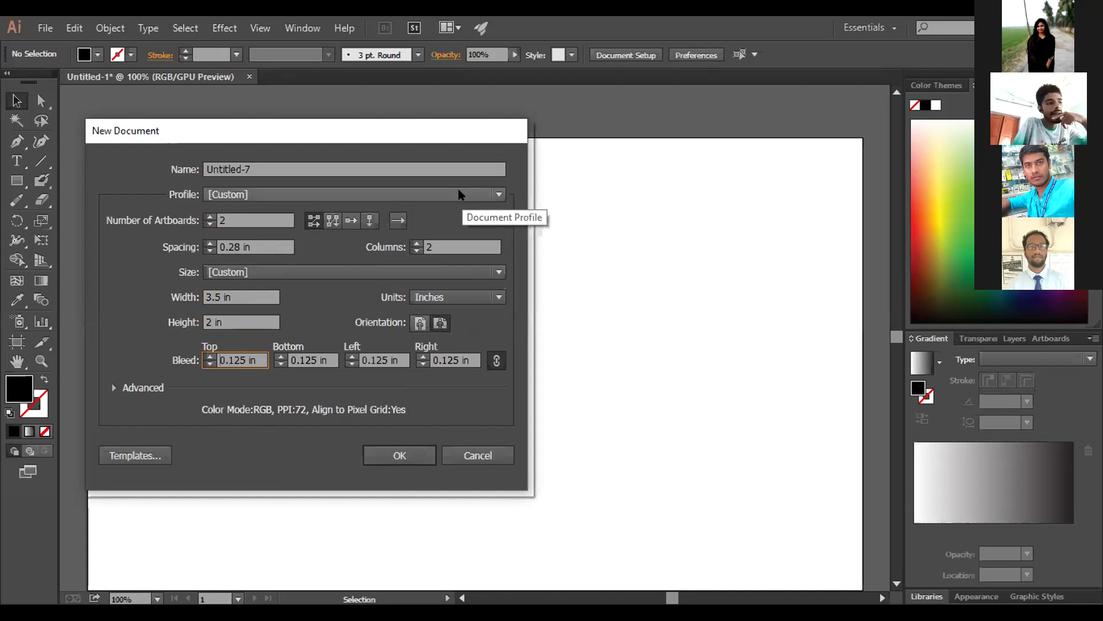
click(497, 194)
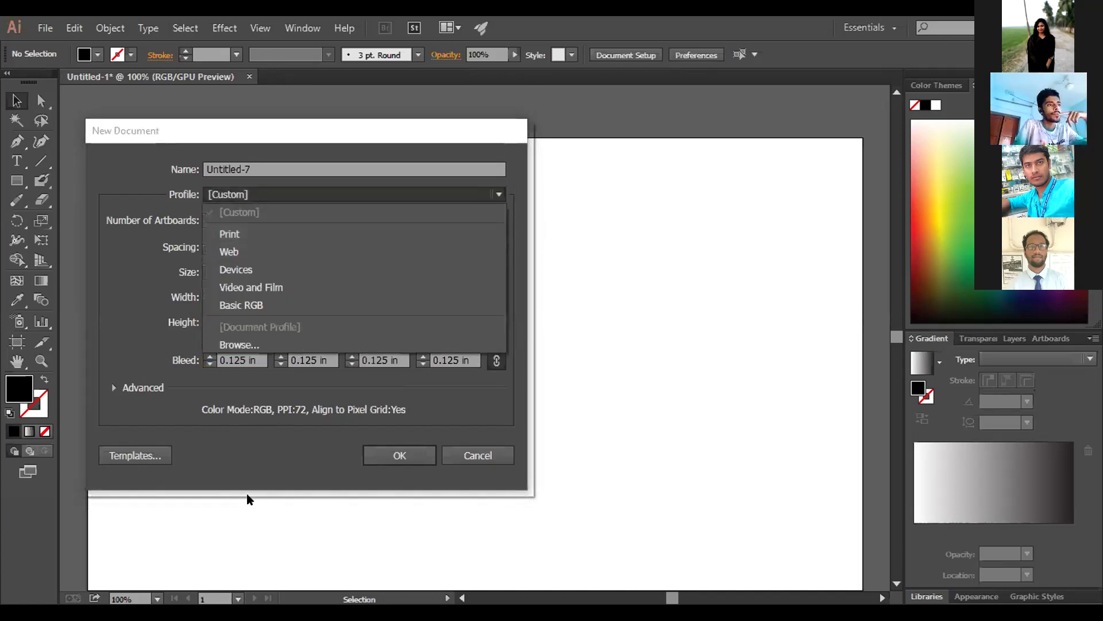
click(255, 413)
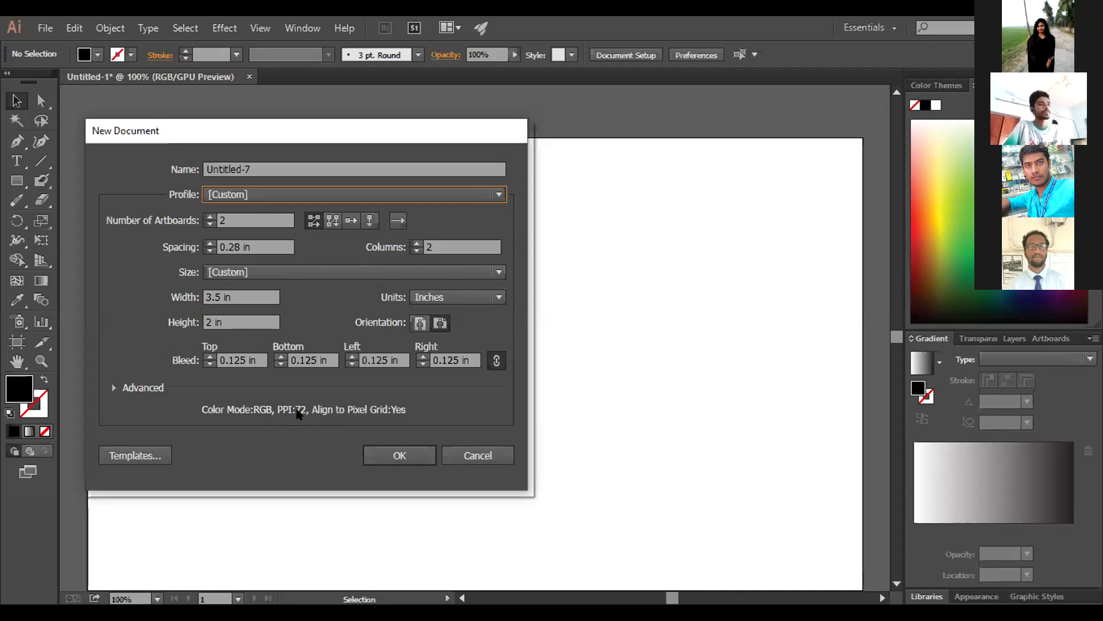
click(401, 456)
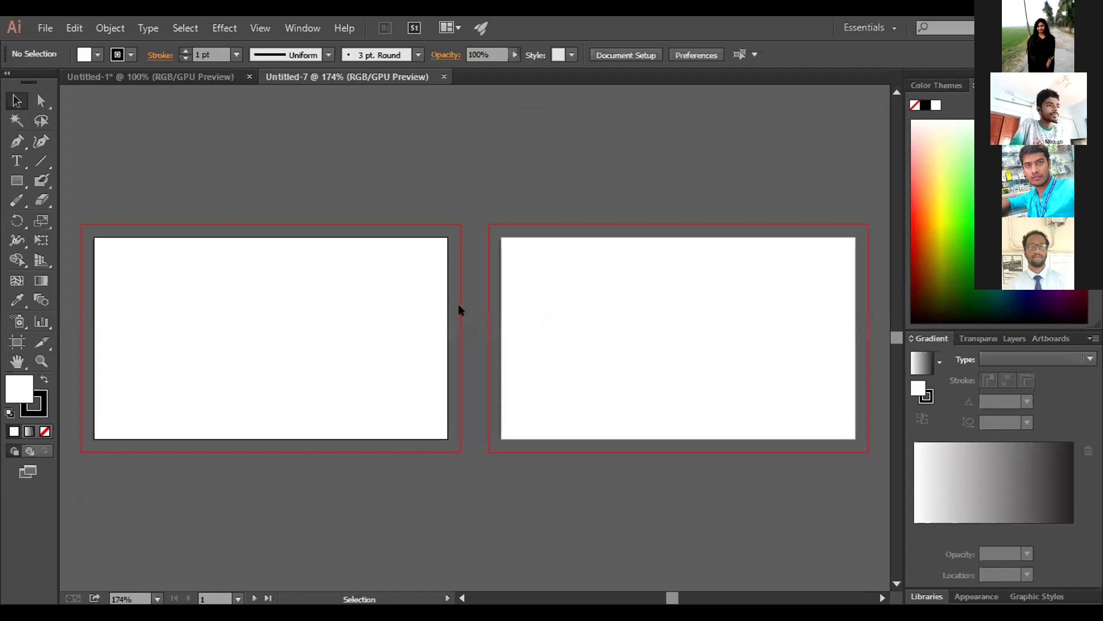
Try a 3.25 by 2 in rectangle on the first artboard and remove it
click(16, 180)
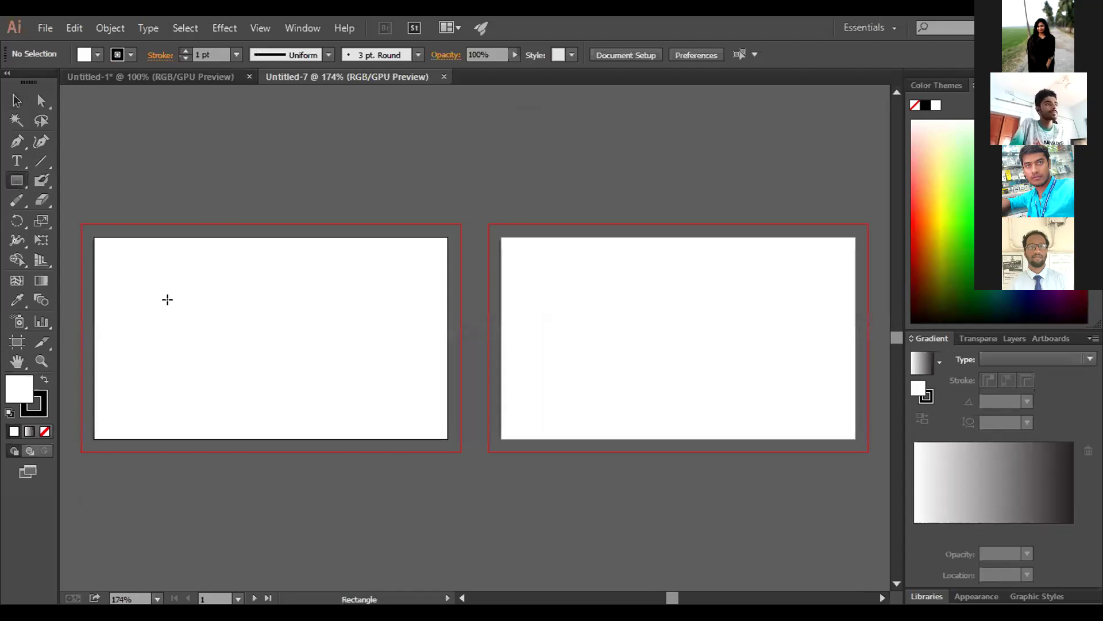
click(573, 219)
drag(660, 246, 621, 243)
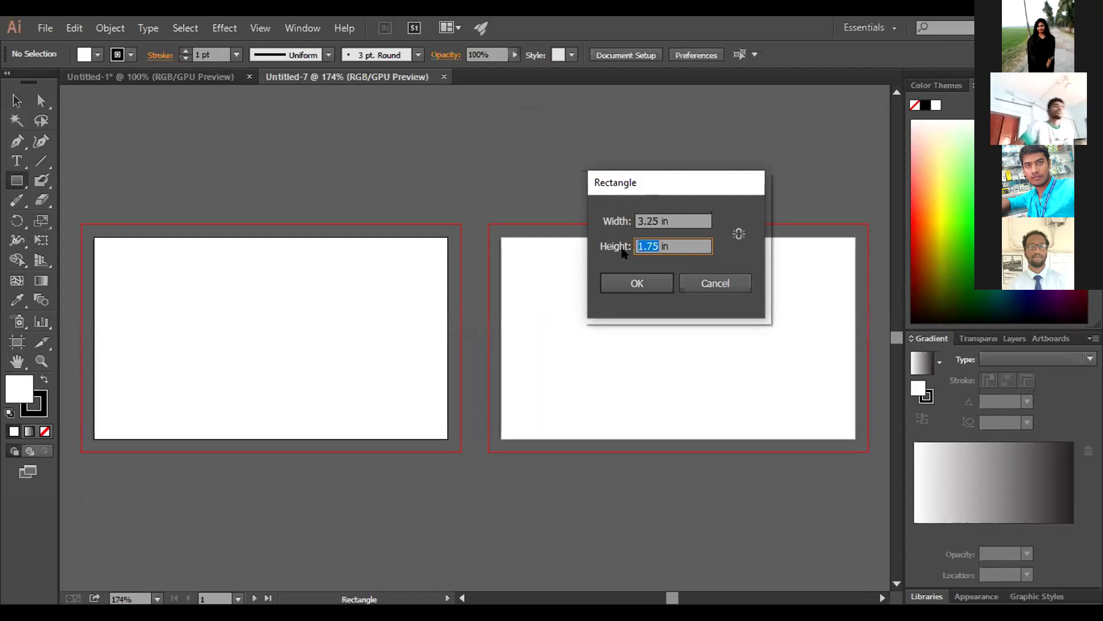
key(BackSpace)
text(2)
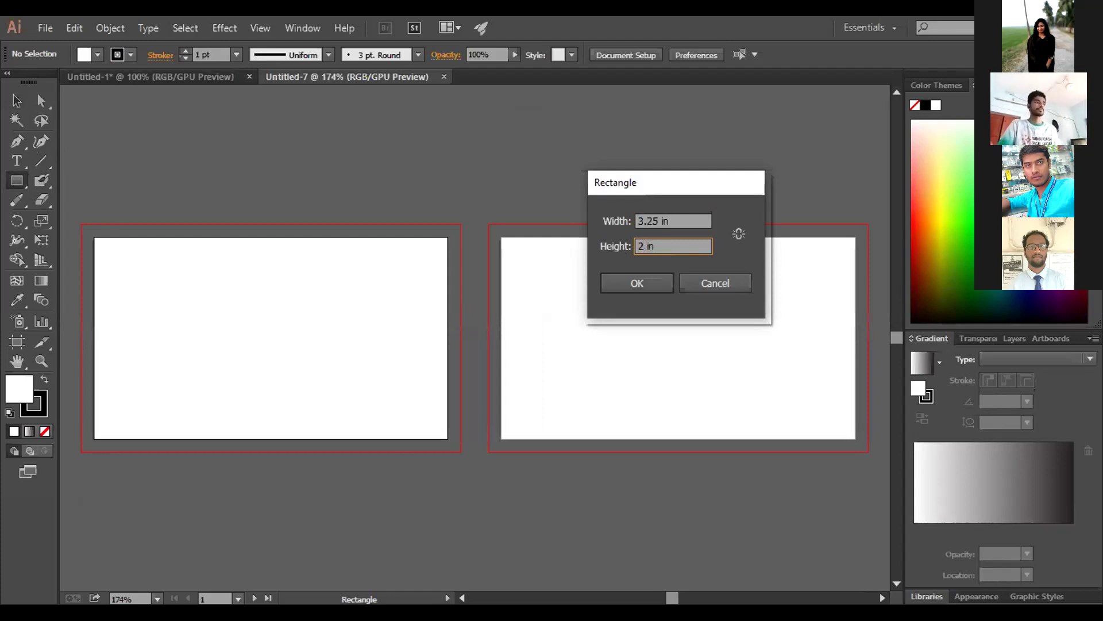
click(632, 281)
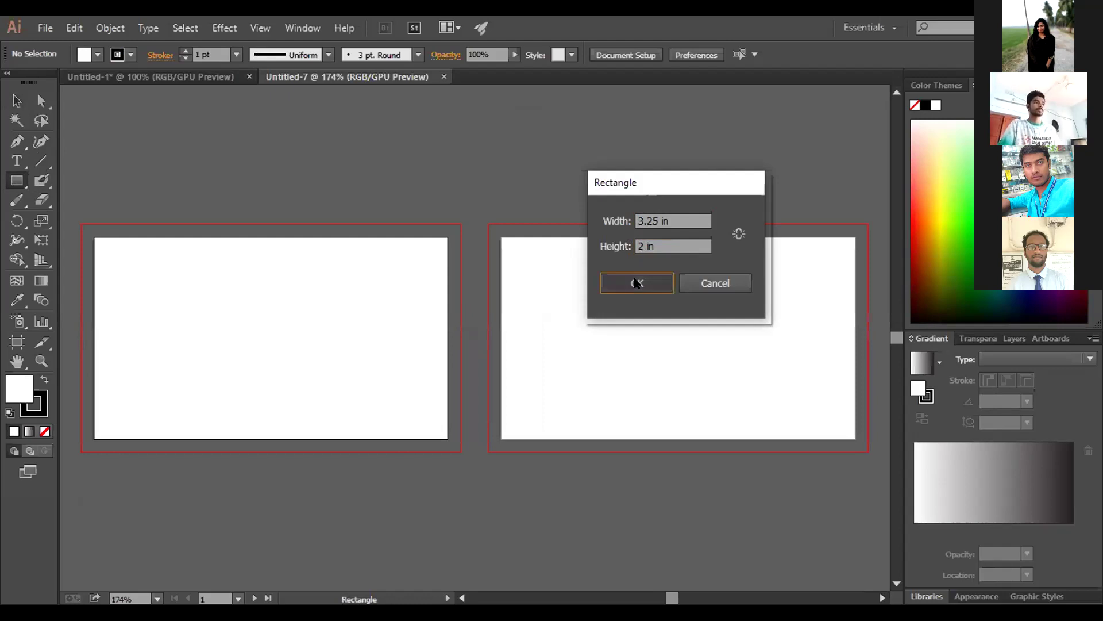
click(16, 100)
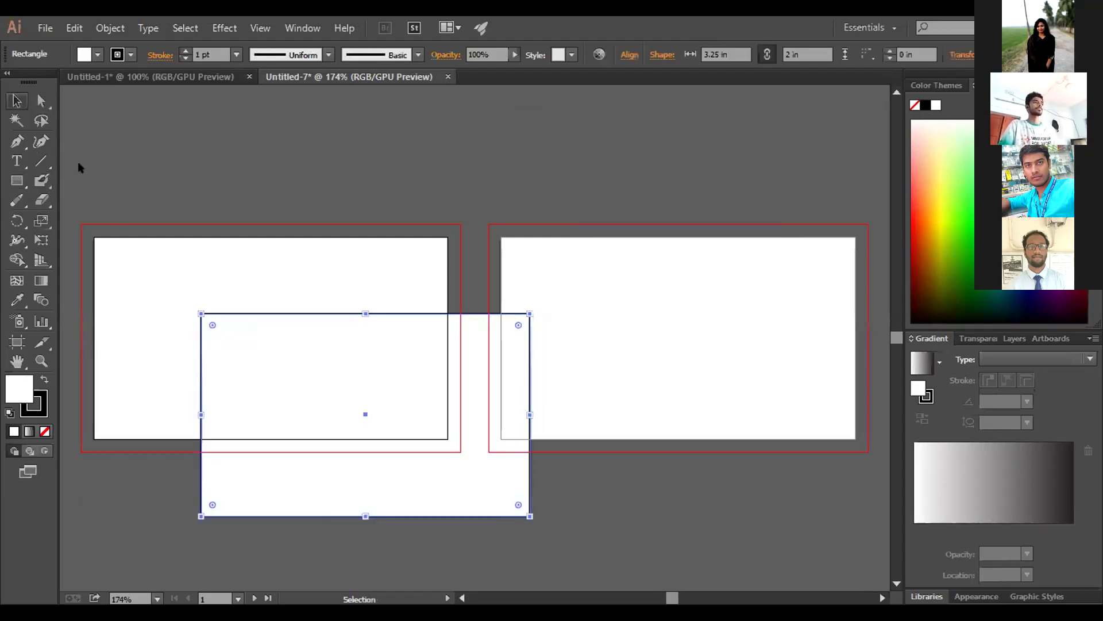
drag(361, 366, 297, 319)
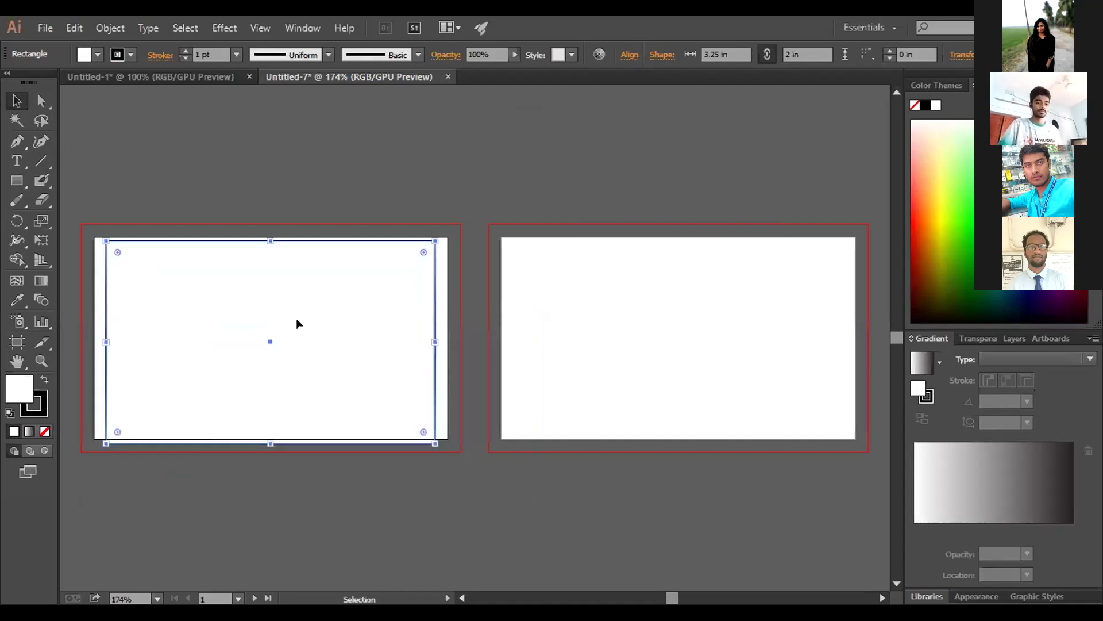
key(ctrl+shift+a)
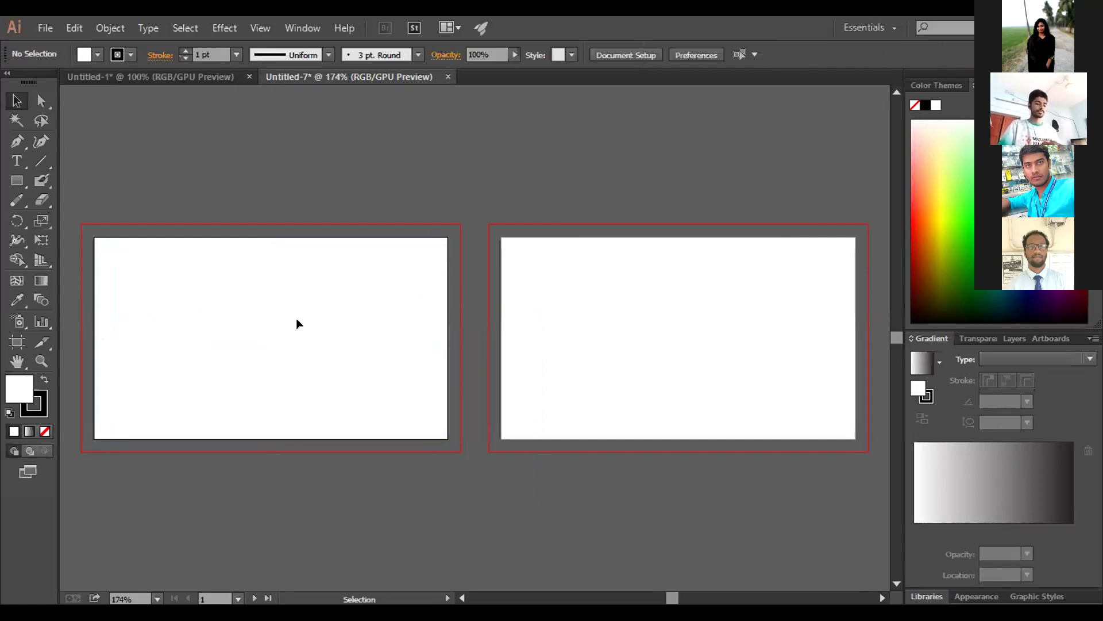
Create a rectangle 3.5 in wide and 2 in high and move it to cover the first artboard exactly
click(17, 181)
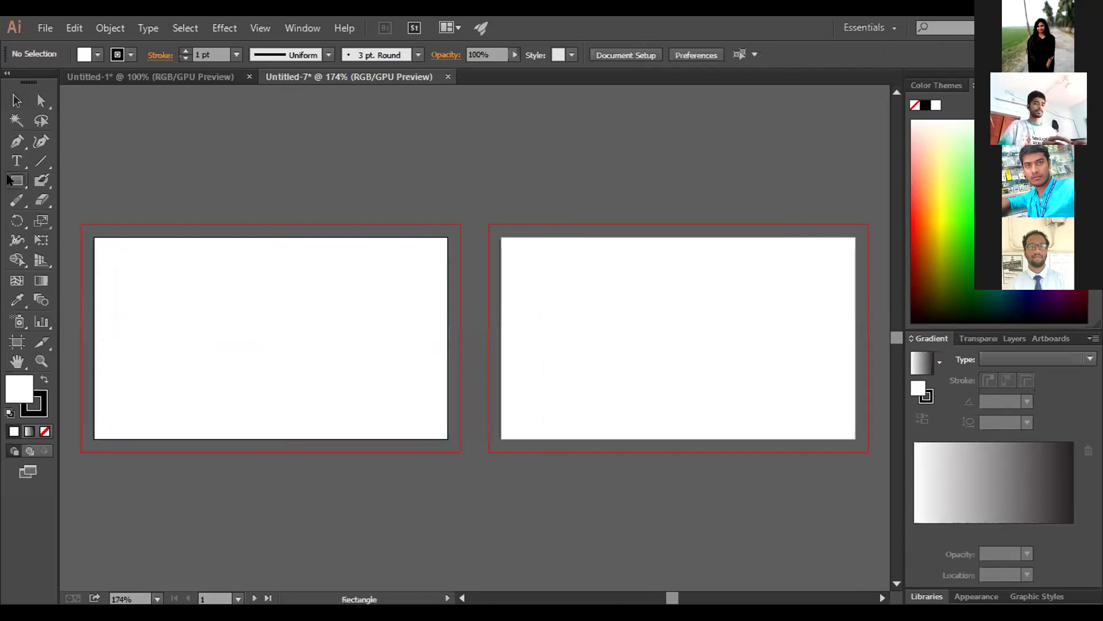
click(150, 244)
click(655, 221)
key(BackSpace)
key(BackSpace)
text(5in)
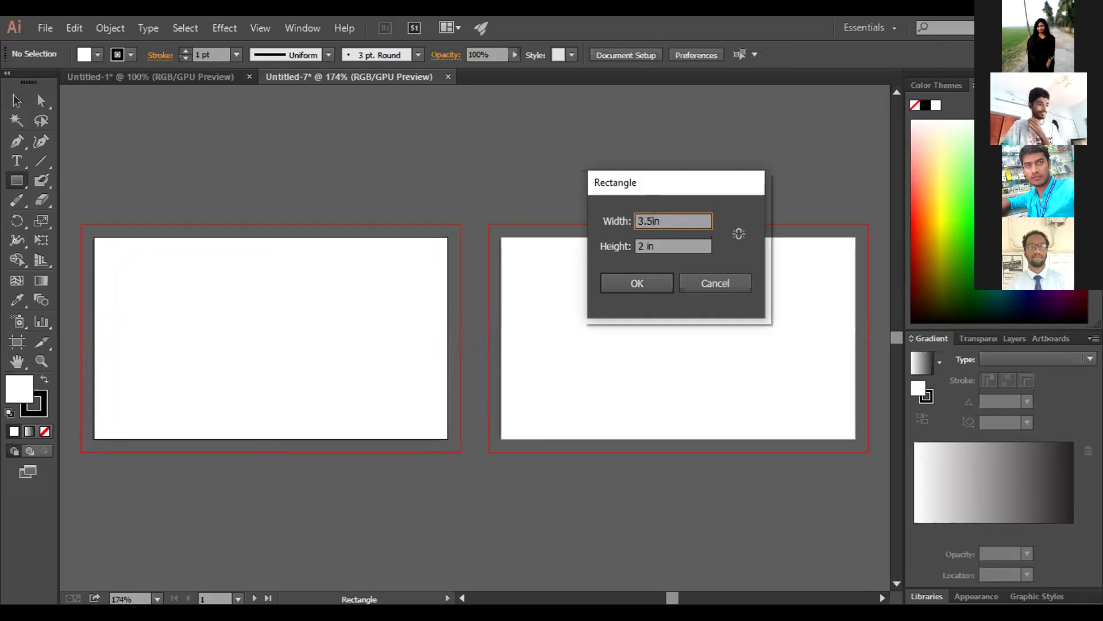
click(636, 281)
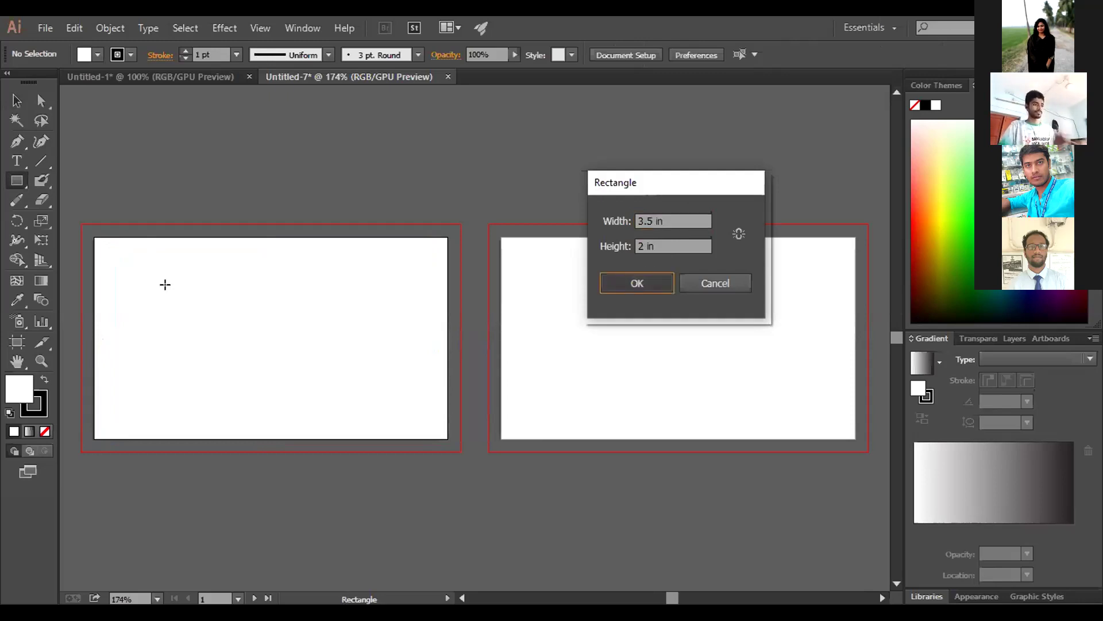
click(16, 100)
drag(304, 350, 246, 337)
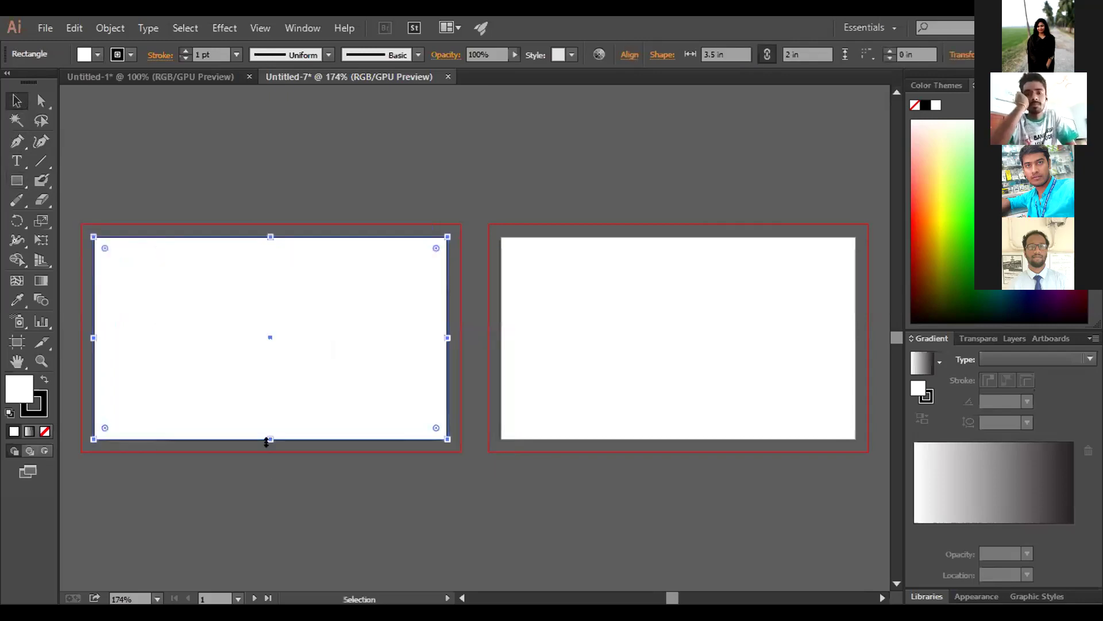
Remove the stroke from the rectangle covering the first artboard
click(33, 403)
click(44, 430)
click(149, 485)
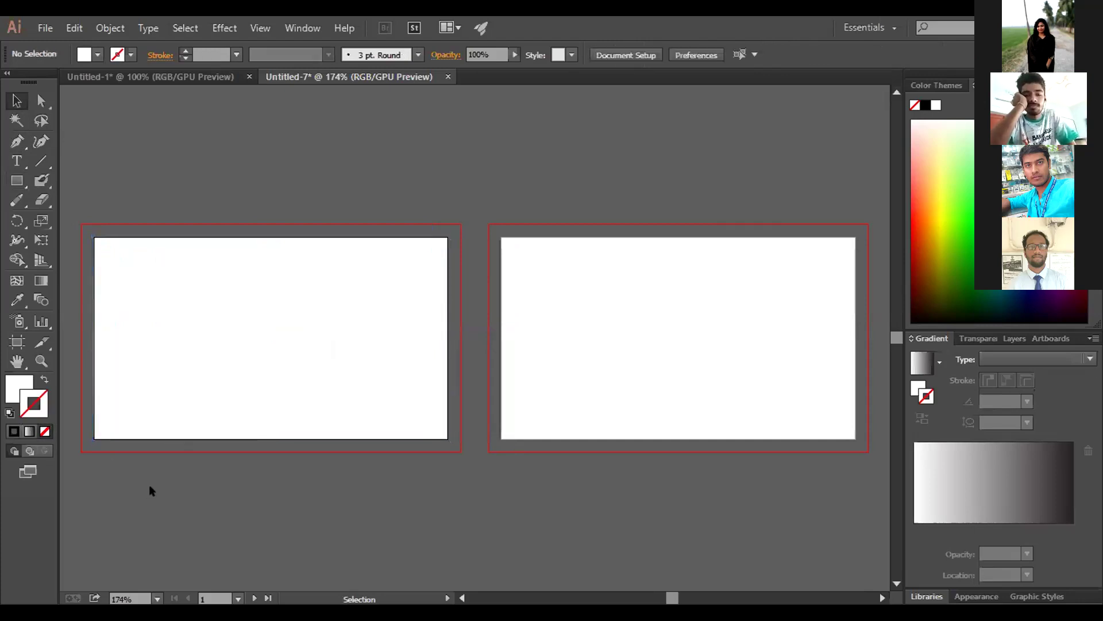
click(239, 409)
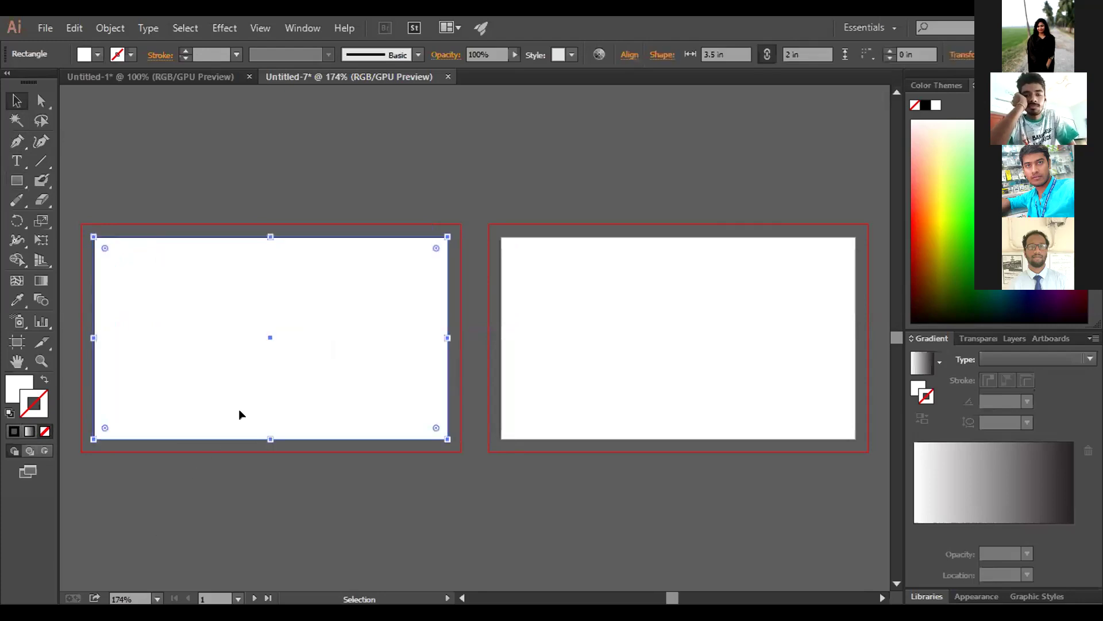
key(Left)
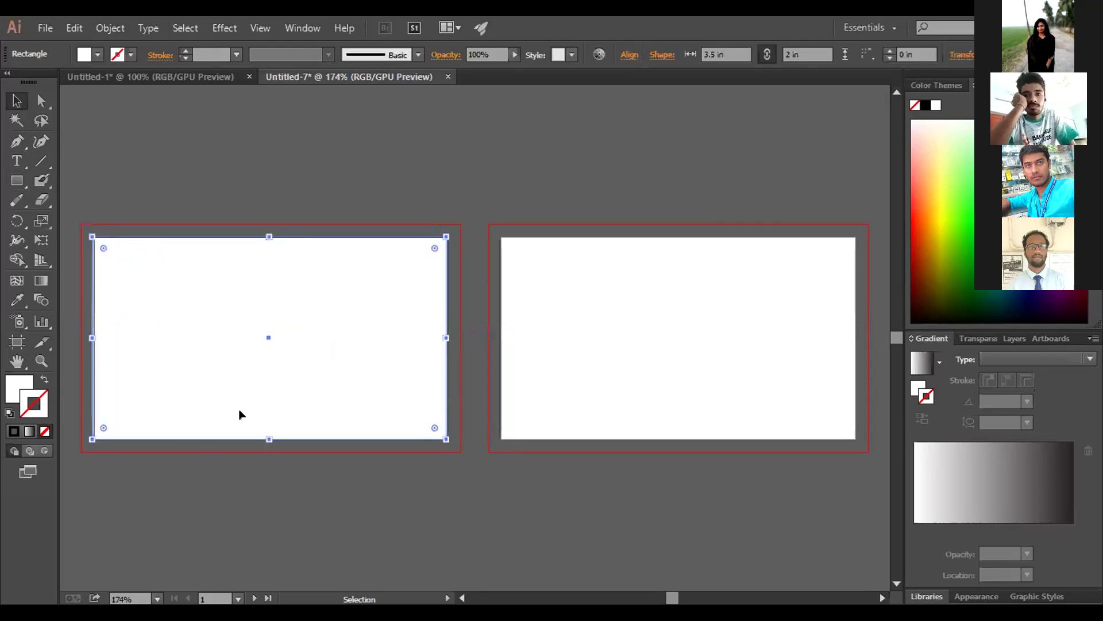
key(Right)
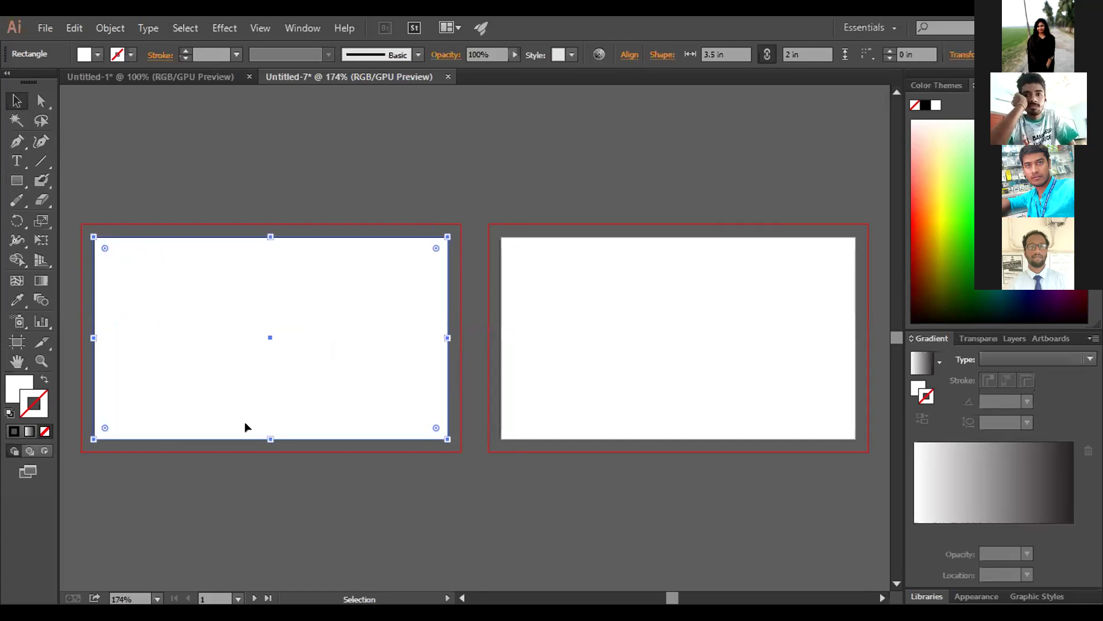
click(247, 487)
click(17, 180)
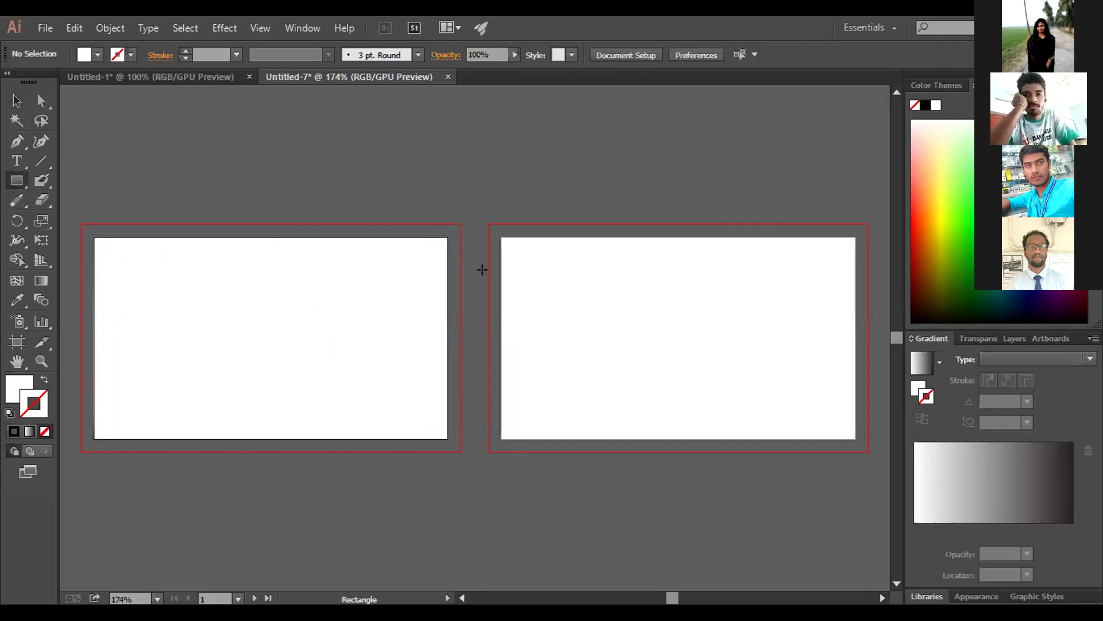
click(16, 101)
Fill the first artboard's rectangle with a light tan brown swatch
key(ctrl+a)
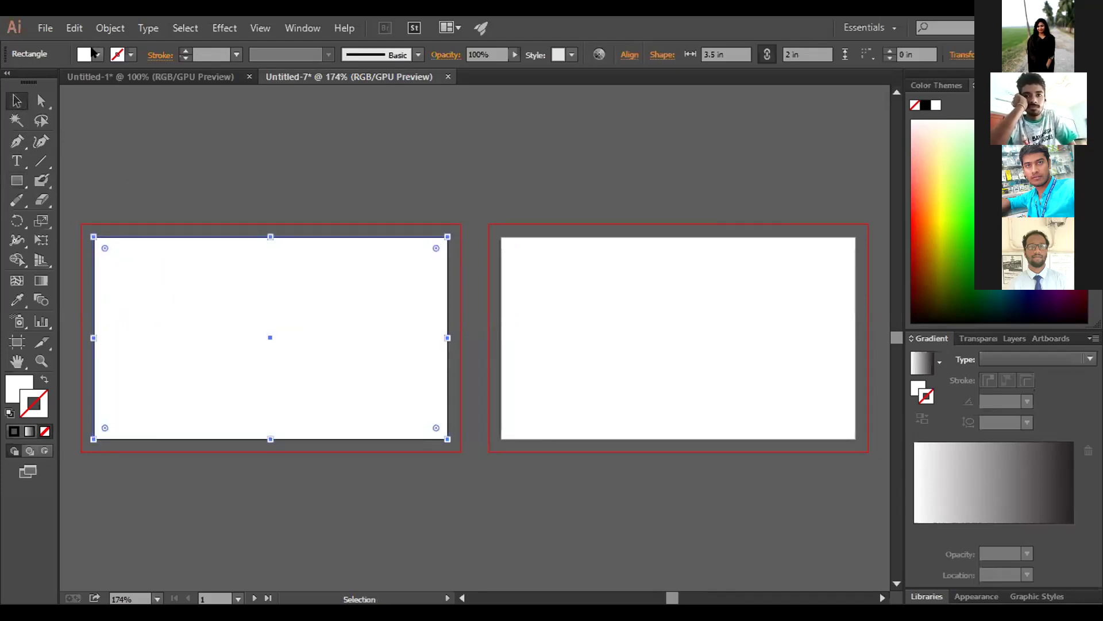
click(97, 54)
click(99, 104)
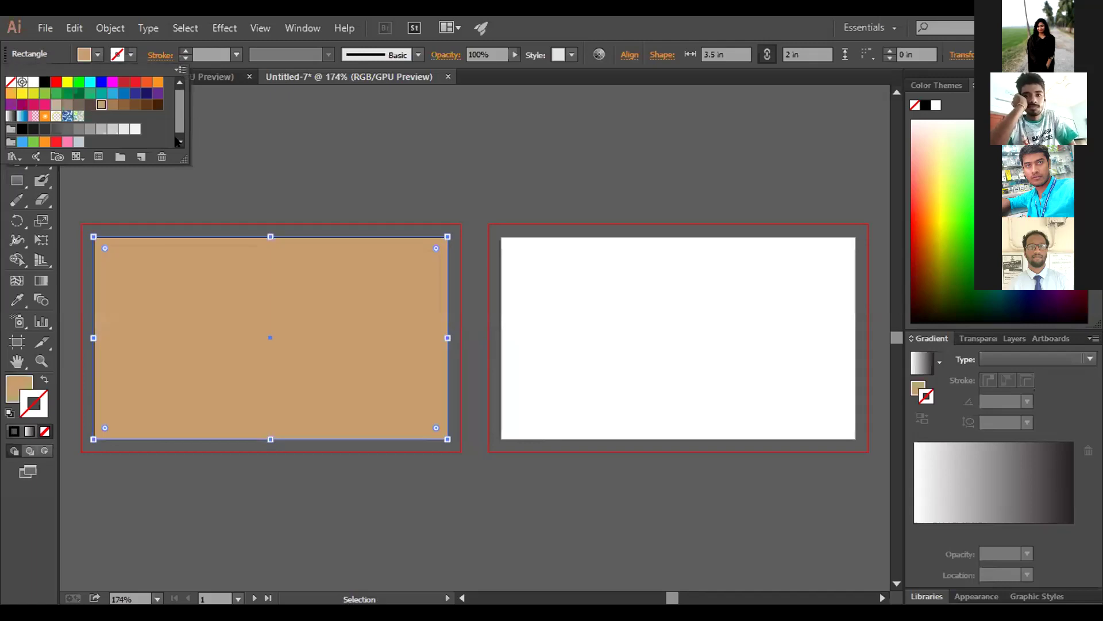
click(263, 315)
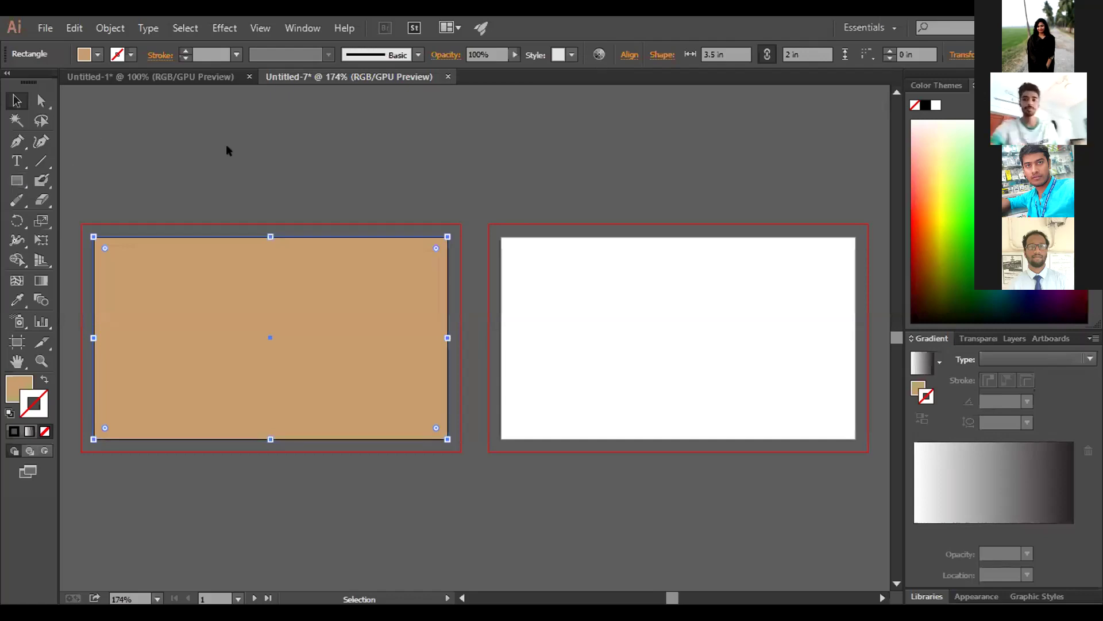
Create a rectangle 3.25 in wide and 1.75 in high with the Rectangle tool
key(m)
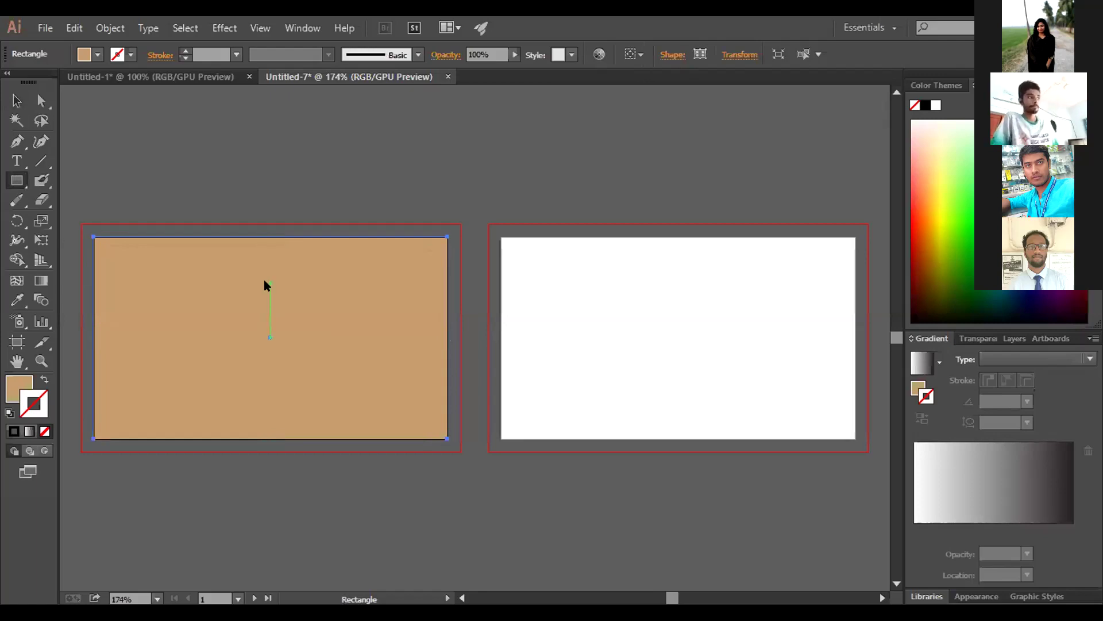
click(264, 279)
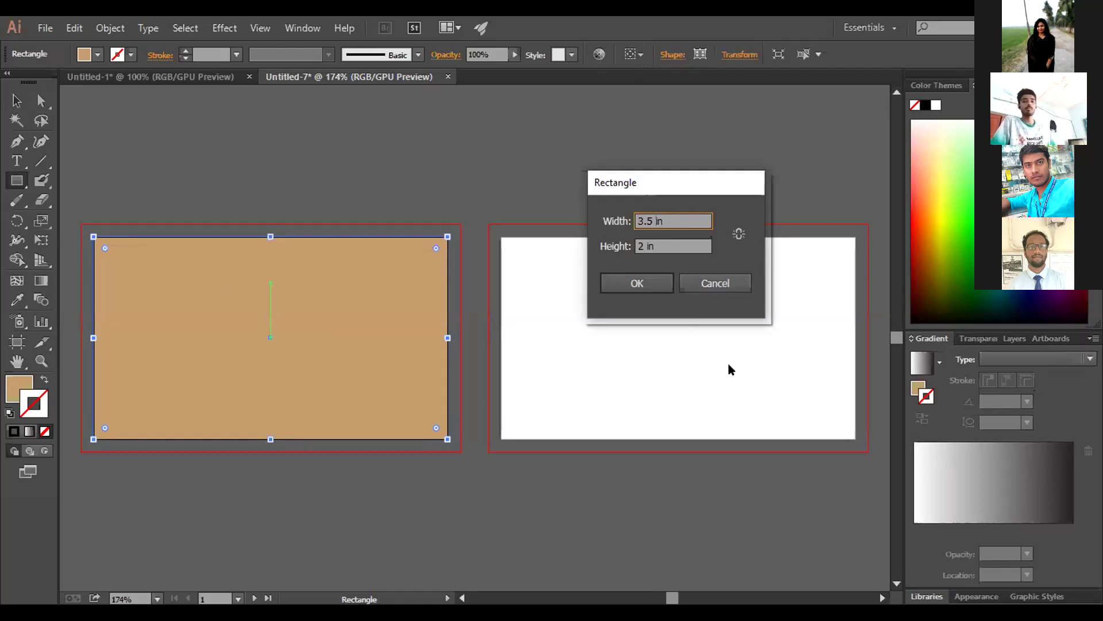
key(BackSpace)
key(BackSpace)
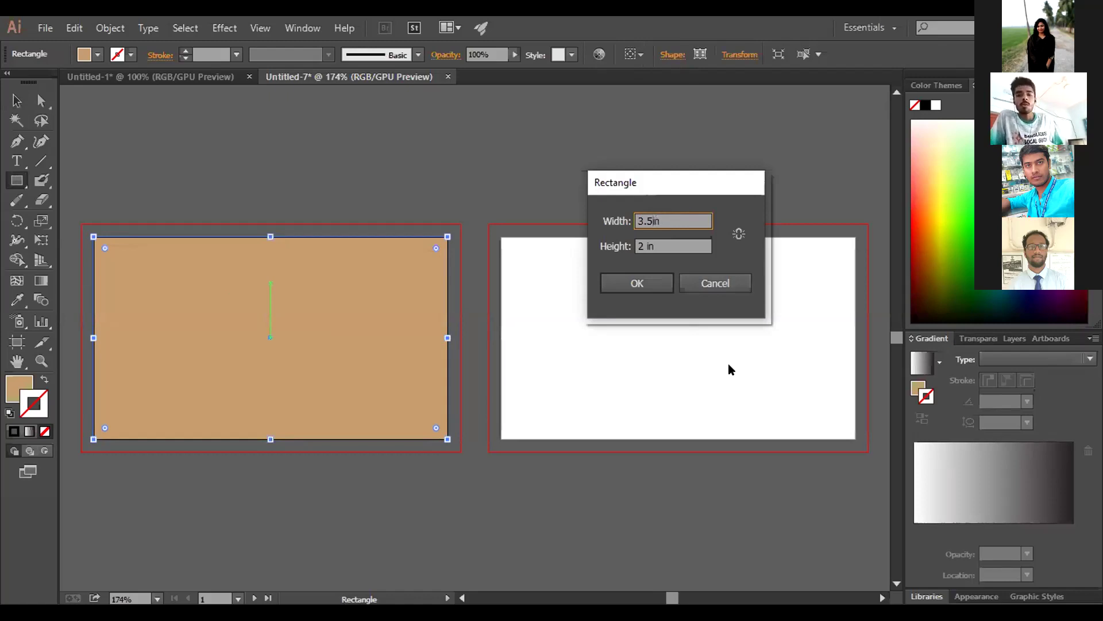
text(25)
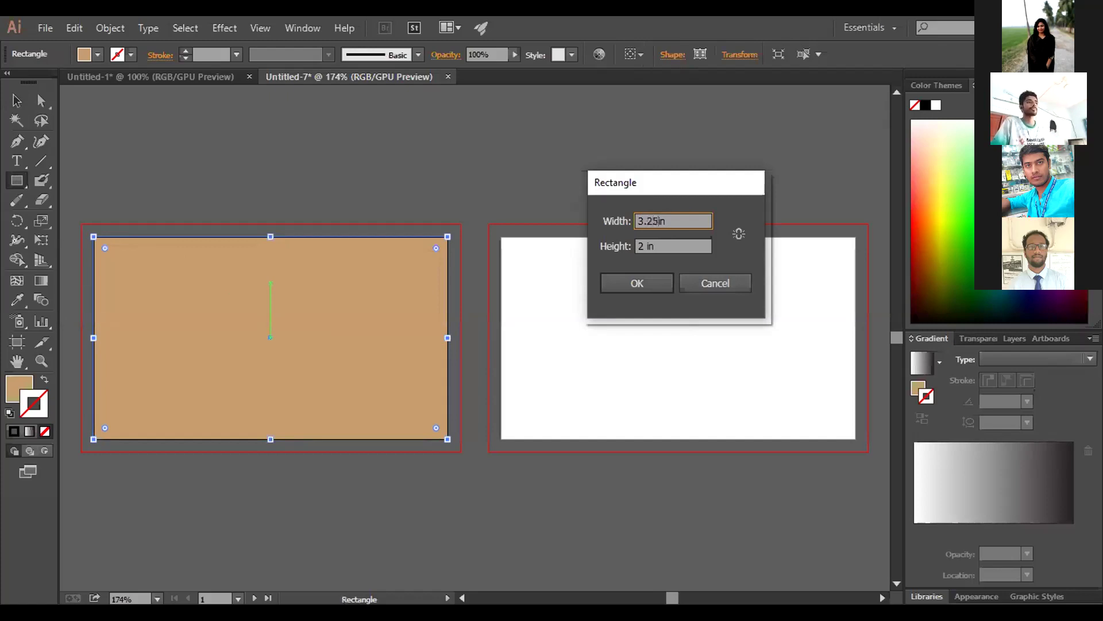
click(642, 246)
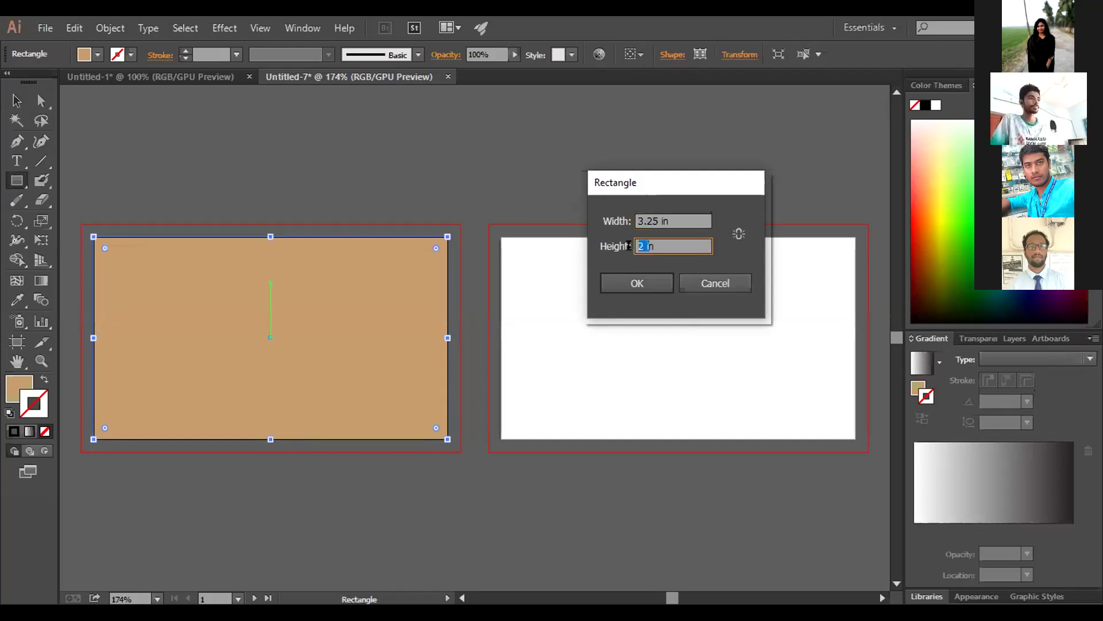
click(641, 244)
drag(640, 241, 635, 242)
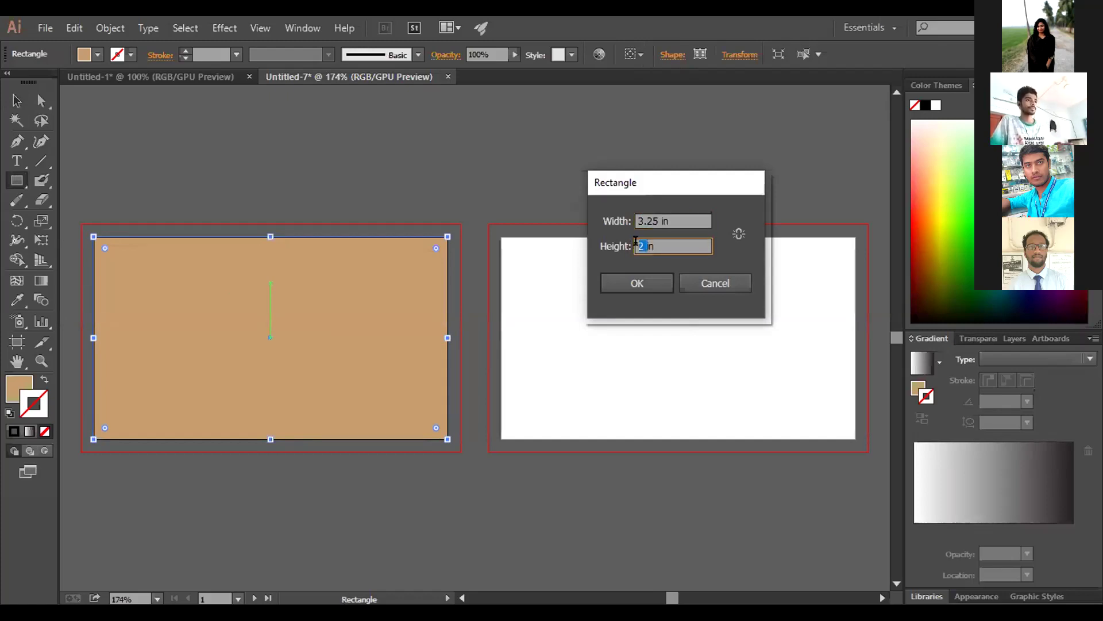
text(1)
text(.75)
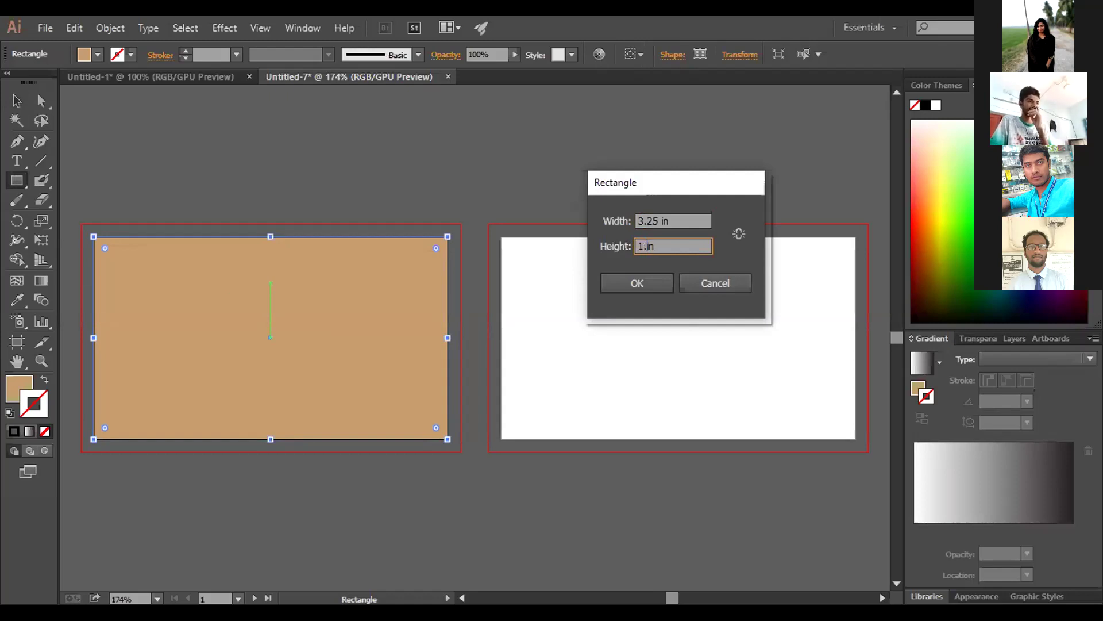
click(651, 280)
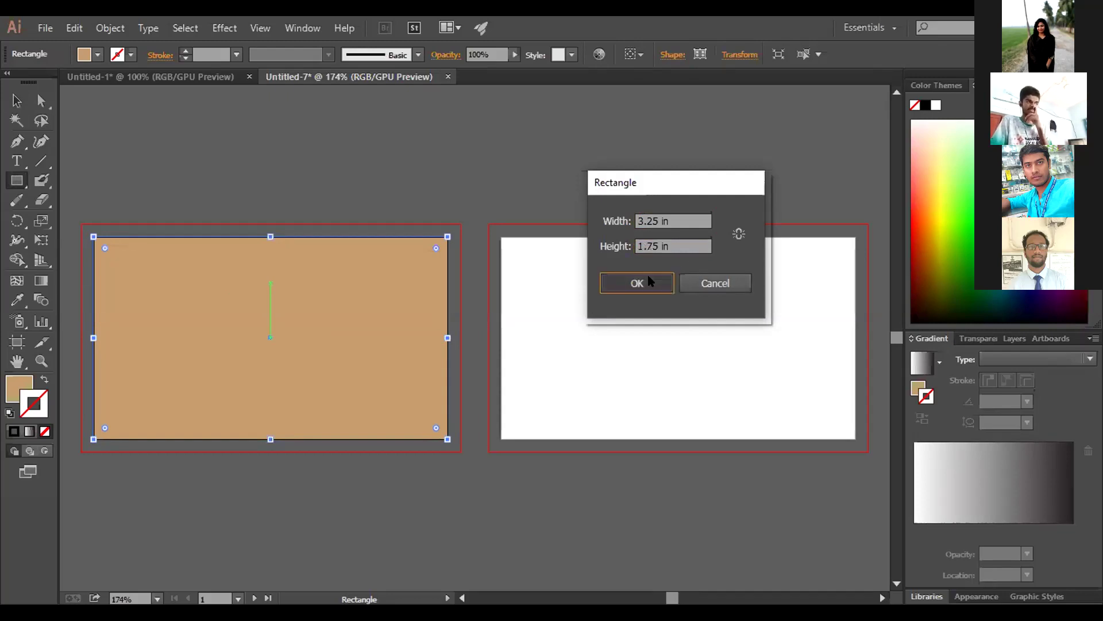
Fill the 3.25 by 1.75 in rectangle with a green swatch and center it on the tan rectangle of the first artboard
click(97, 54)
click(90, 93)
click(269, 117)
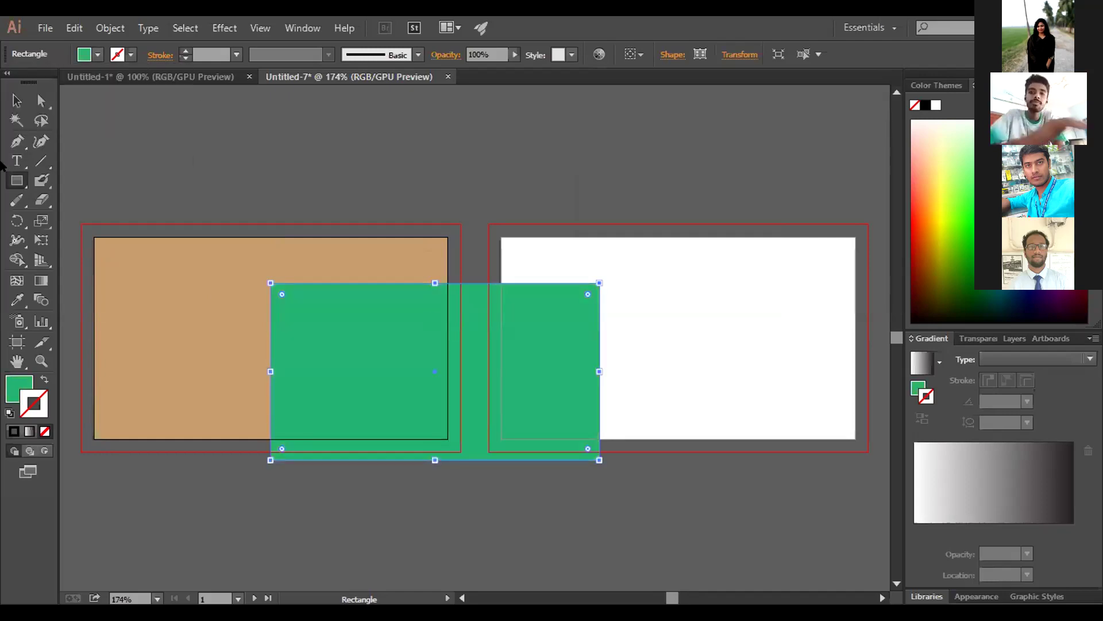
click(196, 156)
drag(392, 388, 232, 354)
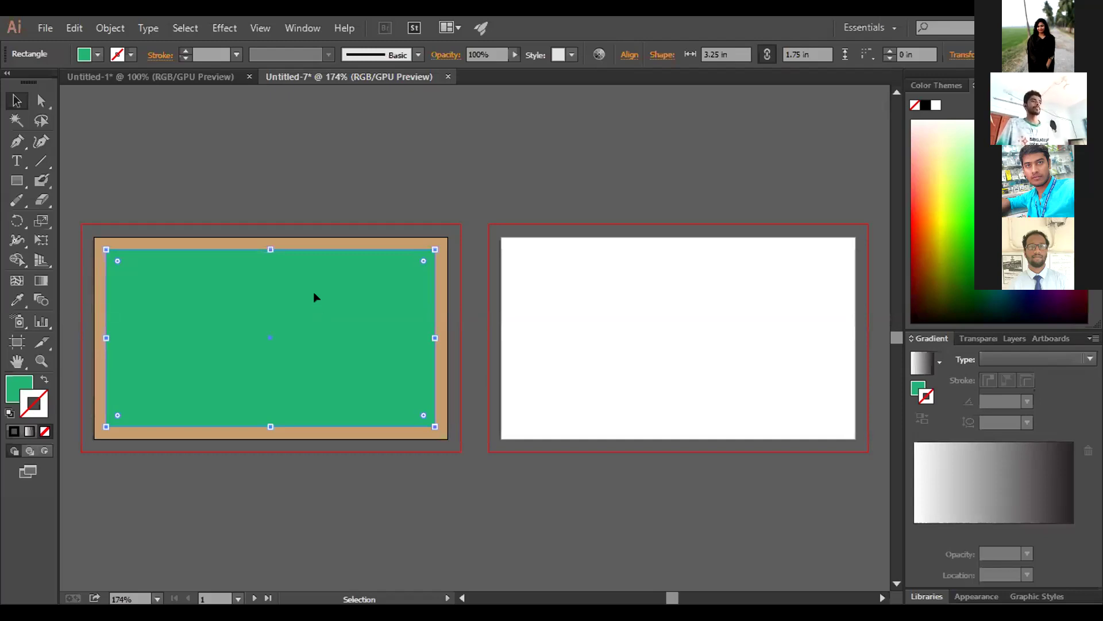
Convert the green rectangle into guides marking the first artboard's safe area and deselect it
right_click(284, 291)
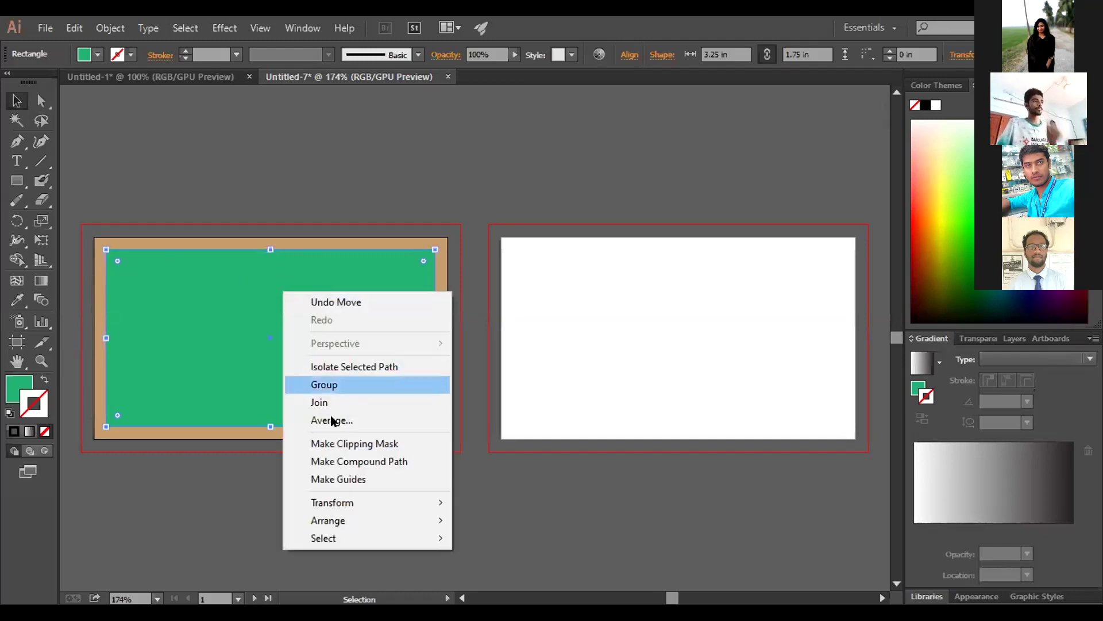
click(344, 479)
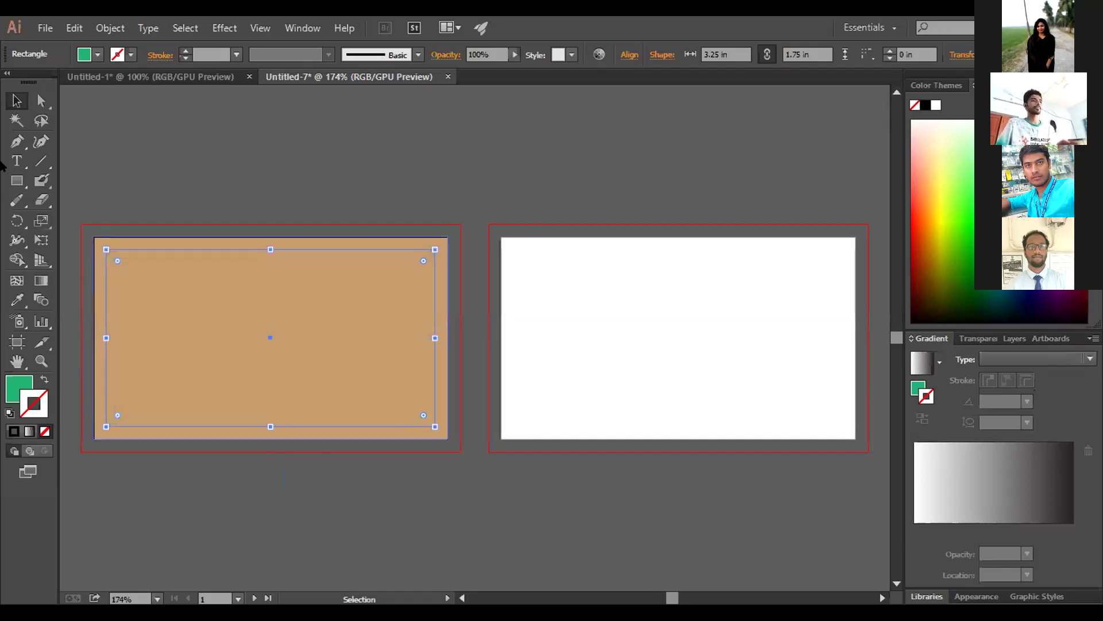
click(288, 135)
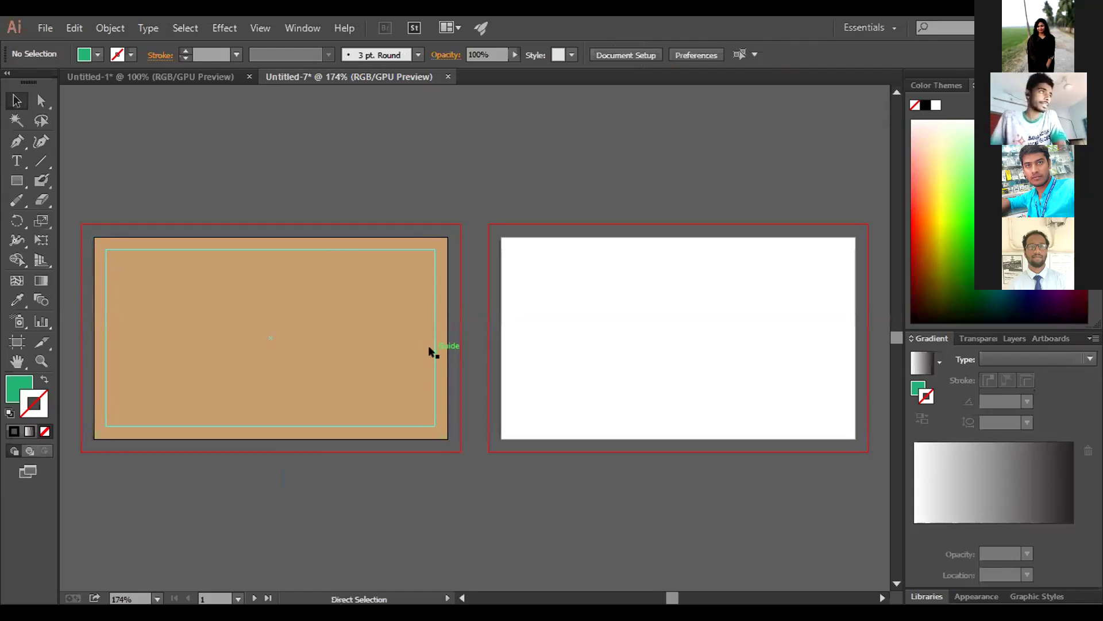
Show the rulers and try a horizontal ruler guide across both artboards, removing it again
key(ctrl+r)
drag(422, 97, 440, 302)
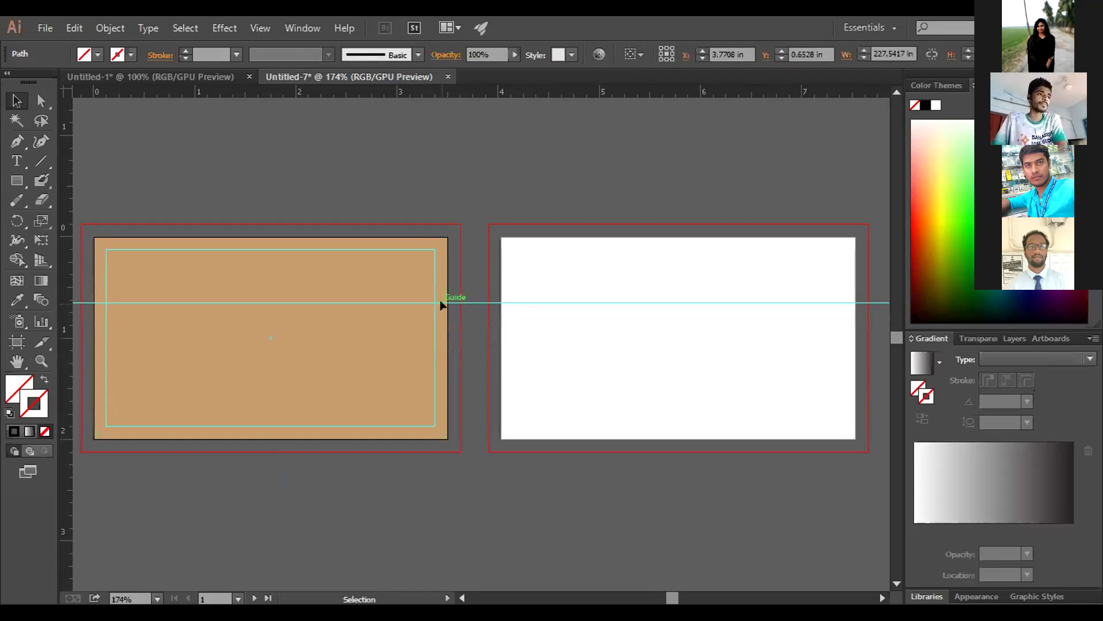
key(ctrl+shift+a)
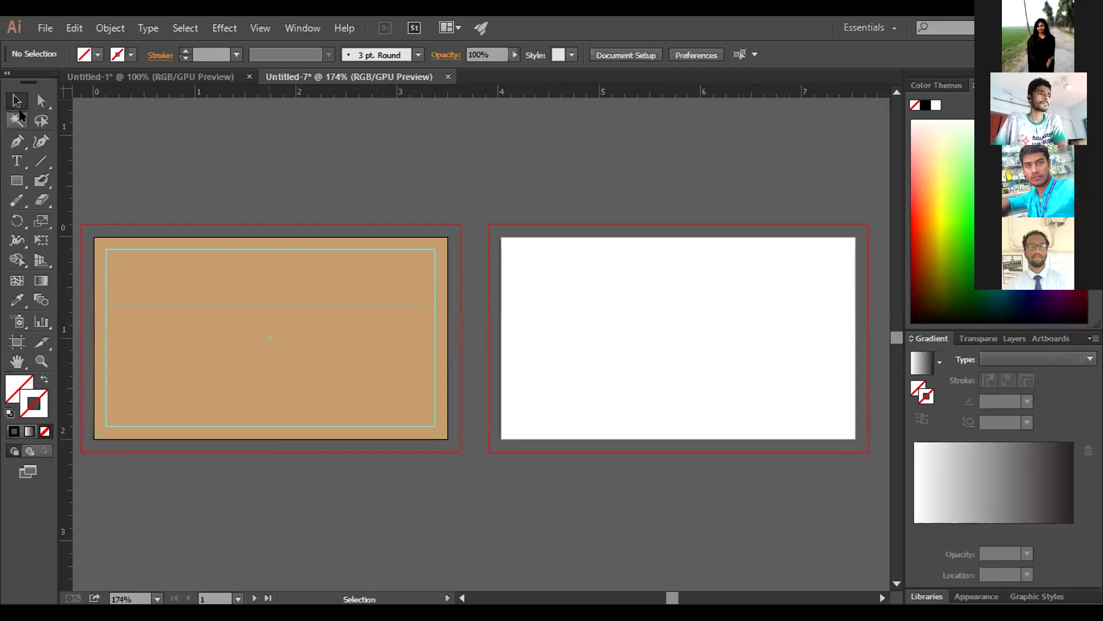
Draw a 3.75 by 2.25 in rectangle matching the first artboard's bleed outline and fill it with black
click(17, 180)
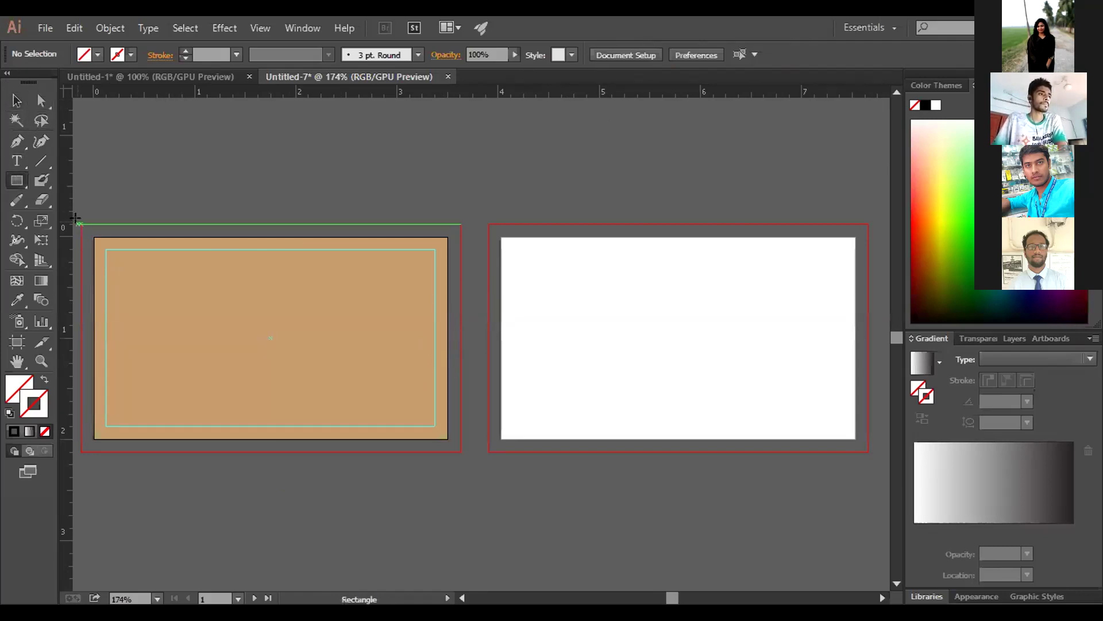
drag(81, 224, 457, 449)
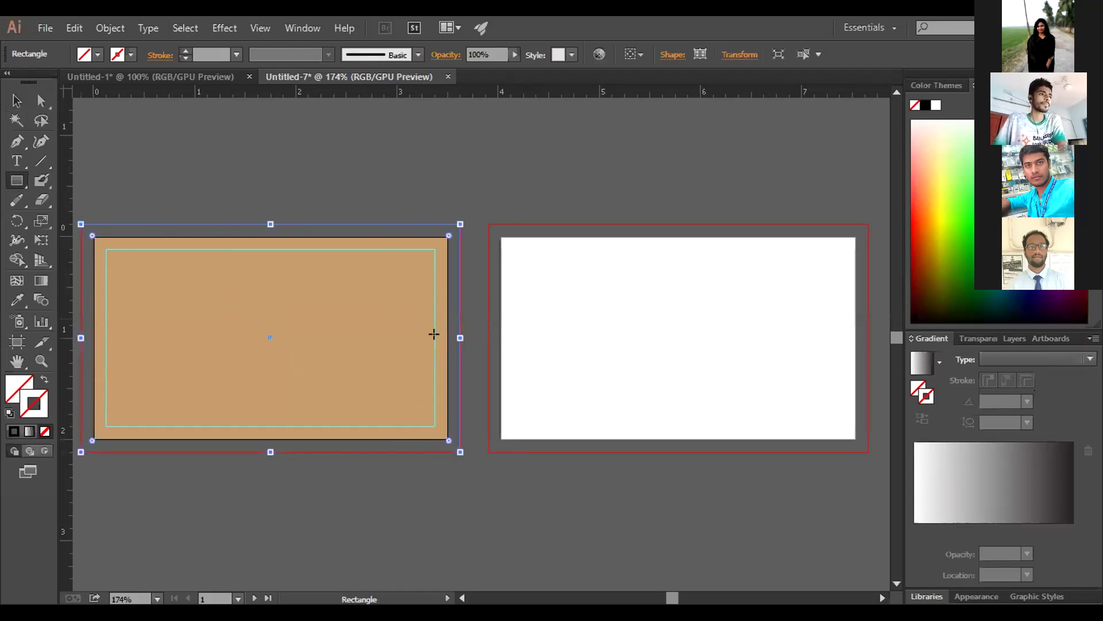
drag(458, 335, 460, 335)
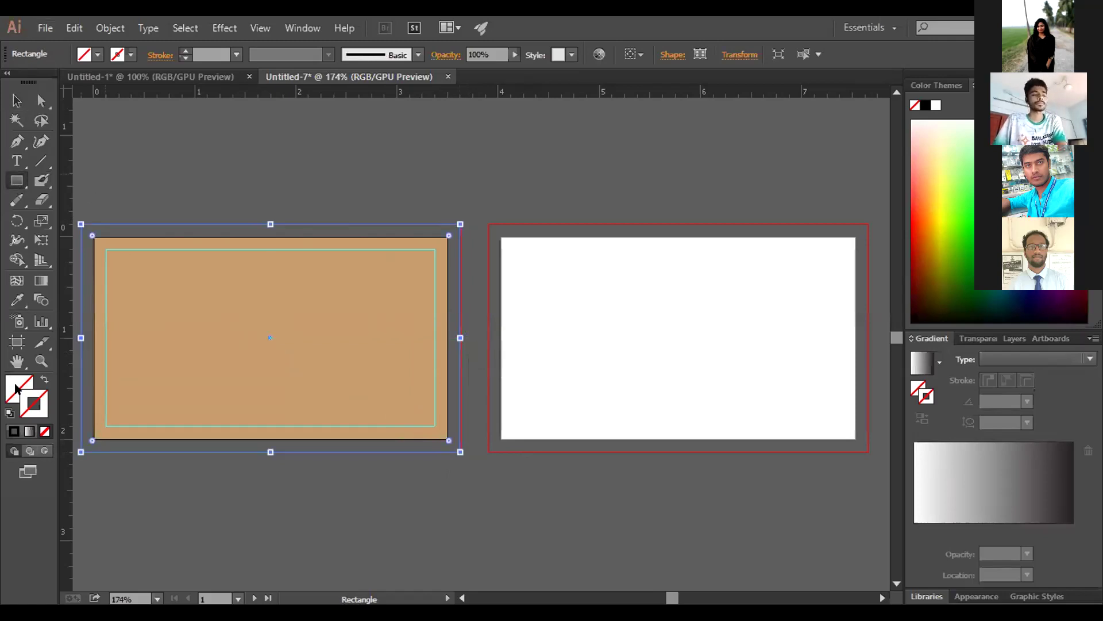
click(14, 431)
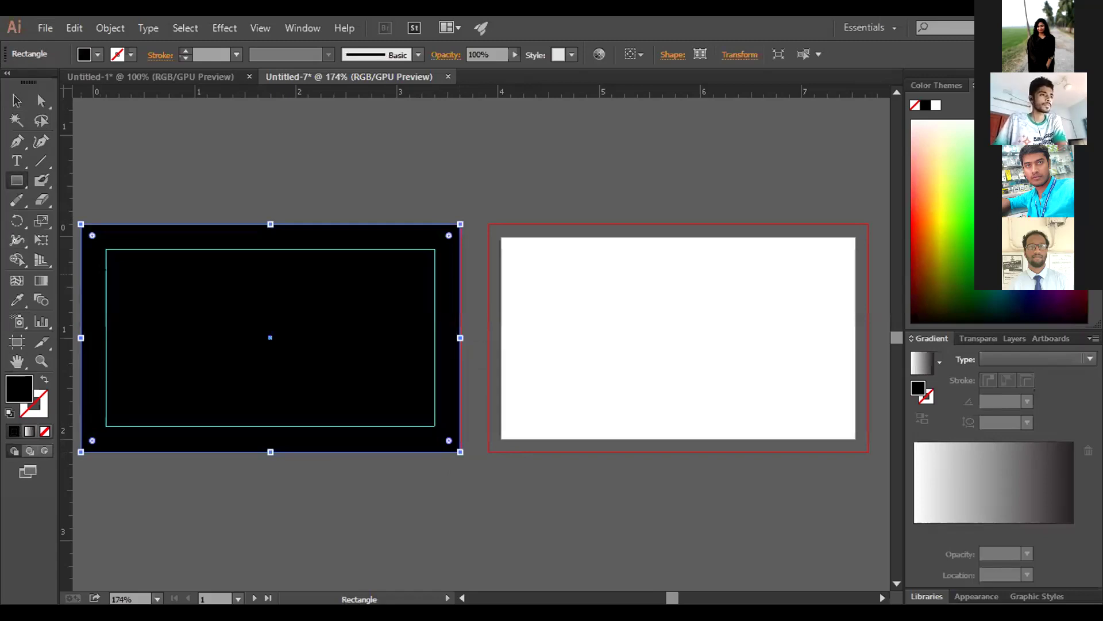
Send the black bleed rectangle on the first artboard to the back and deselect it
key(v)
right_click(132, 253)
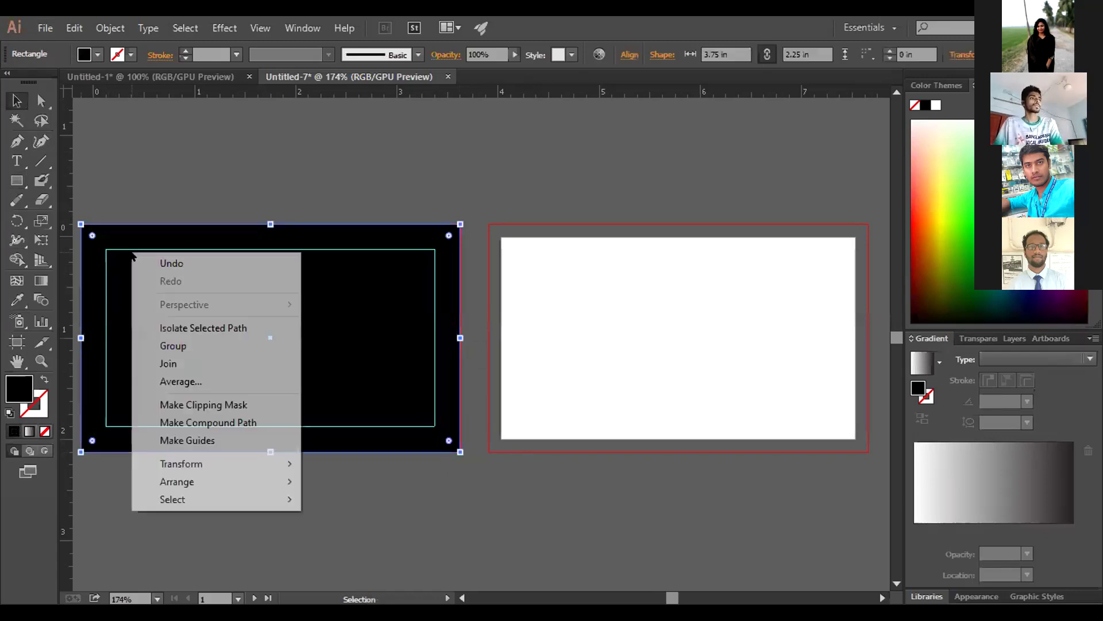
mouse_move(249, 477)
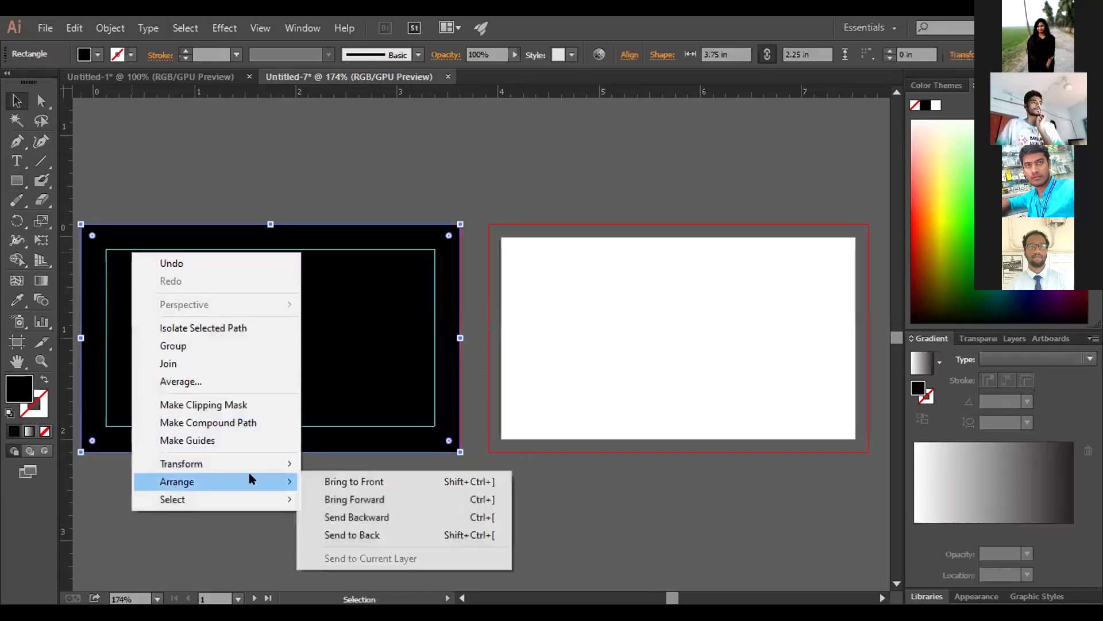
click(364, 535)
click(364, 463)
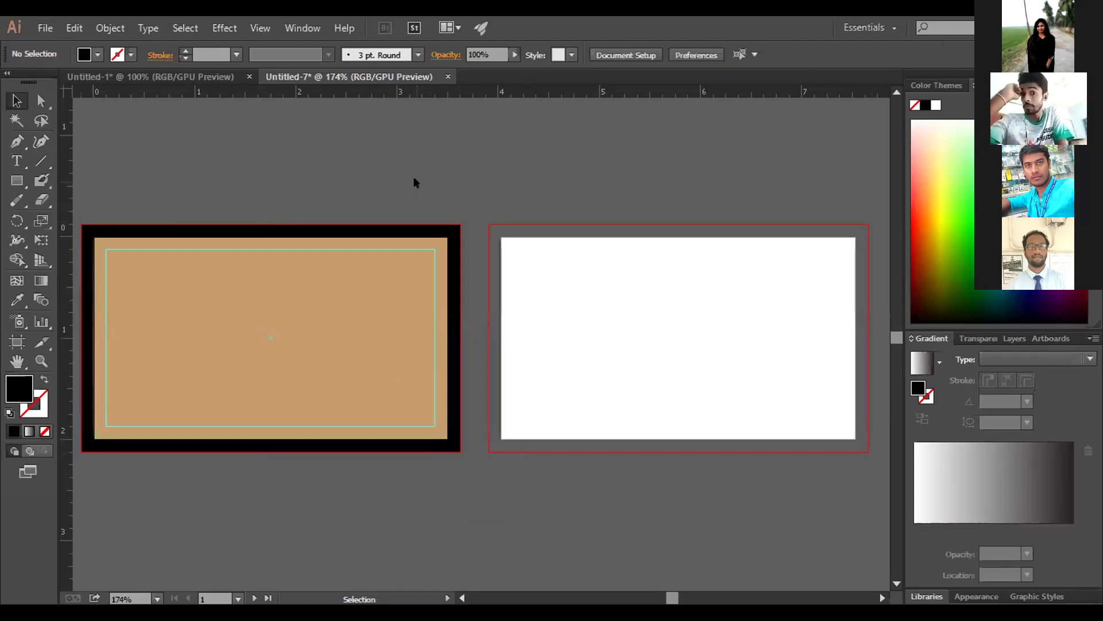
Draw a black 3.75 by 2.25 in rectangle over the second artboard's bleed area and send it to the back
key(m)
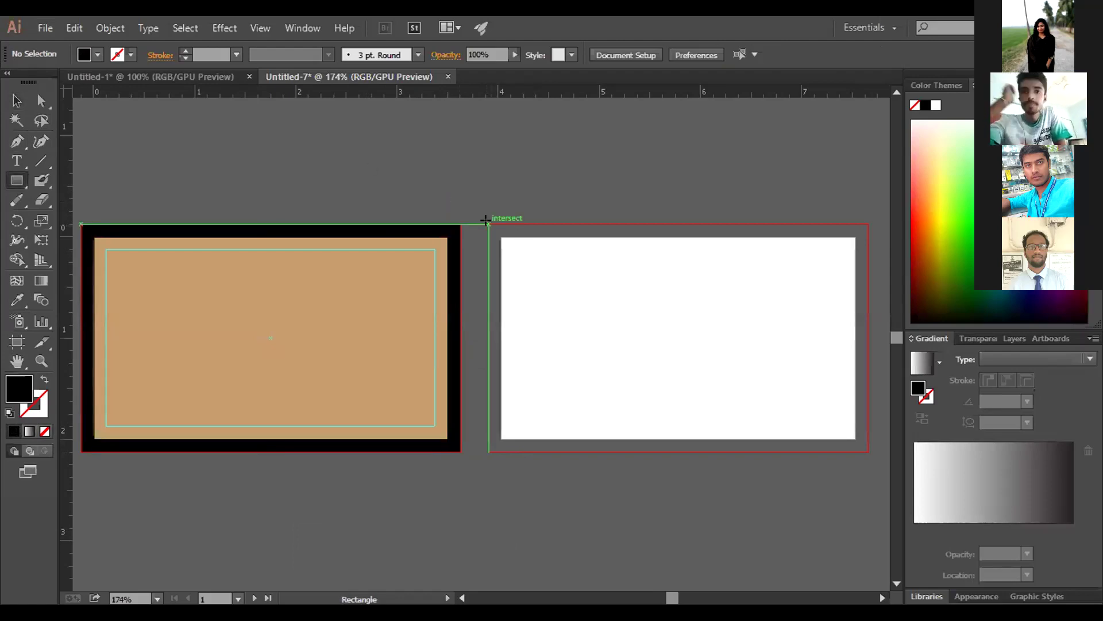
drag(485, 220, 862, 450)
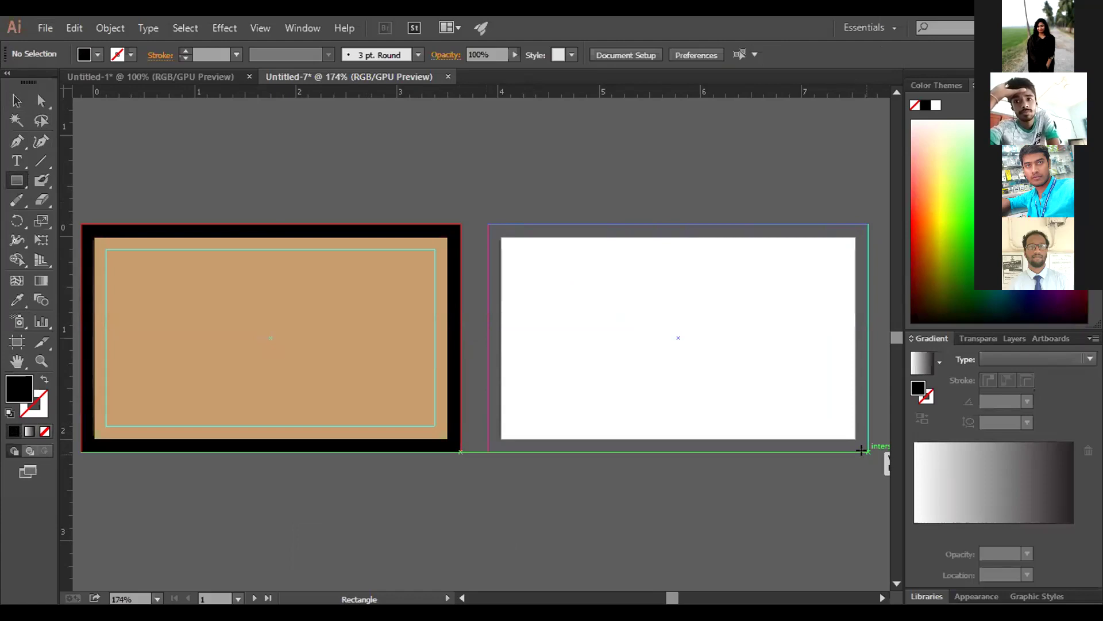
drag(861, 450, 861, 450)
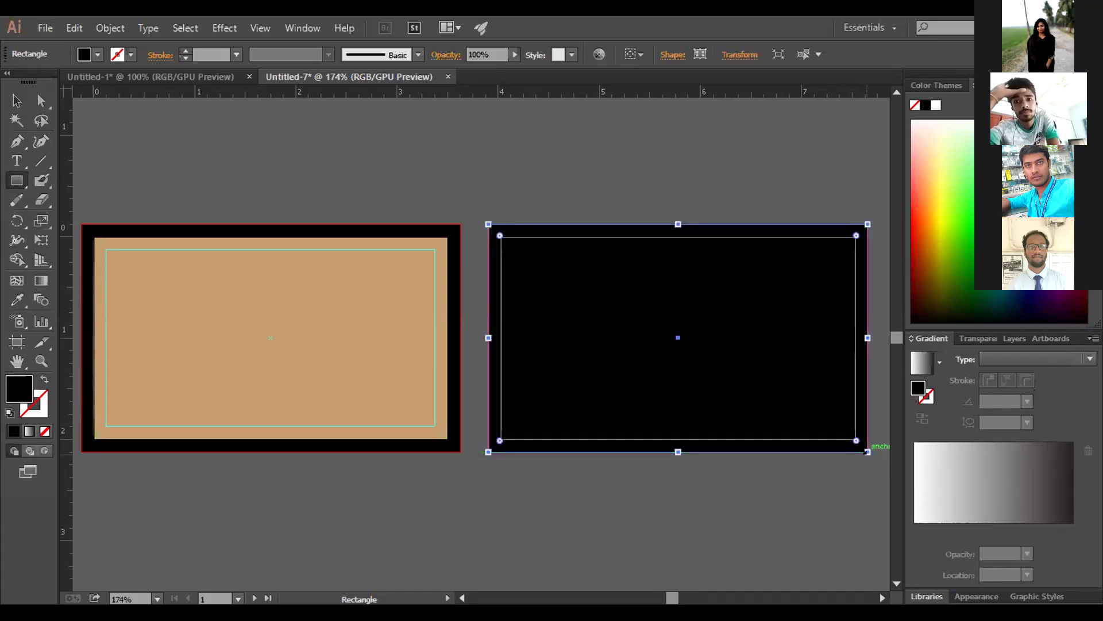
right_click(678, 291)
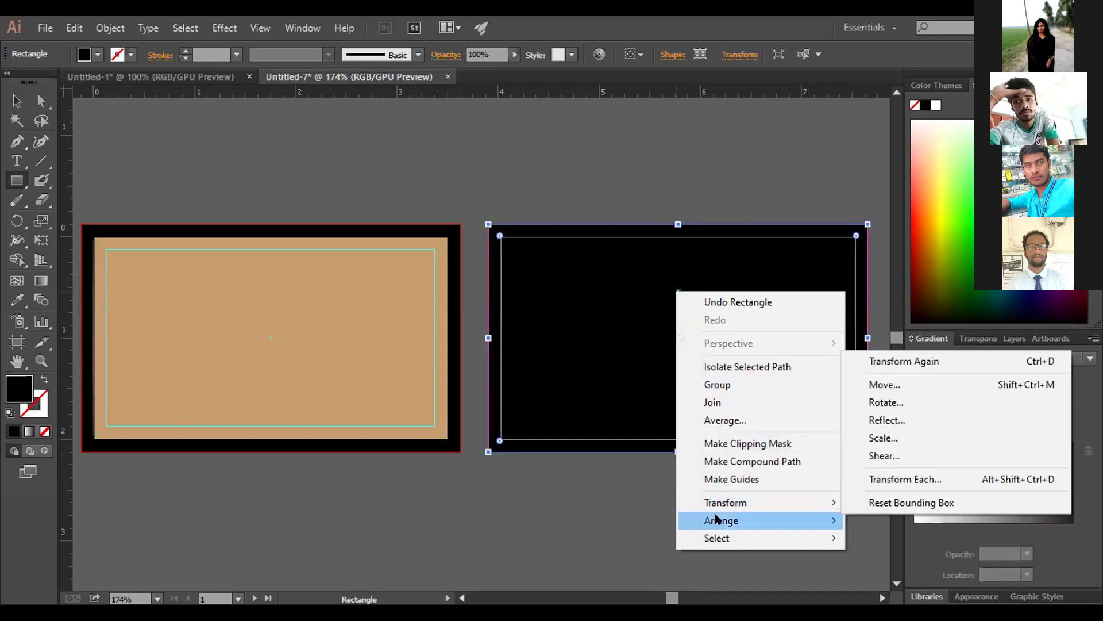
mouse_move(719, 520)
click(884, 574)
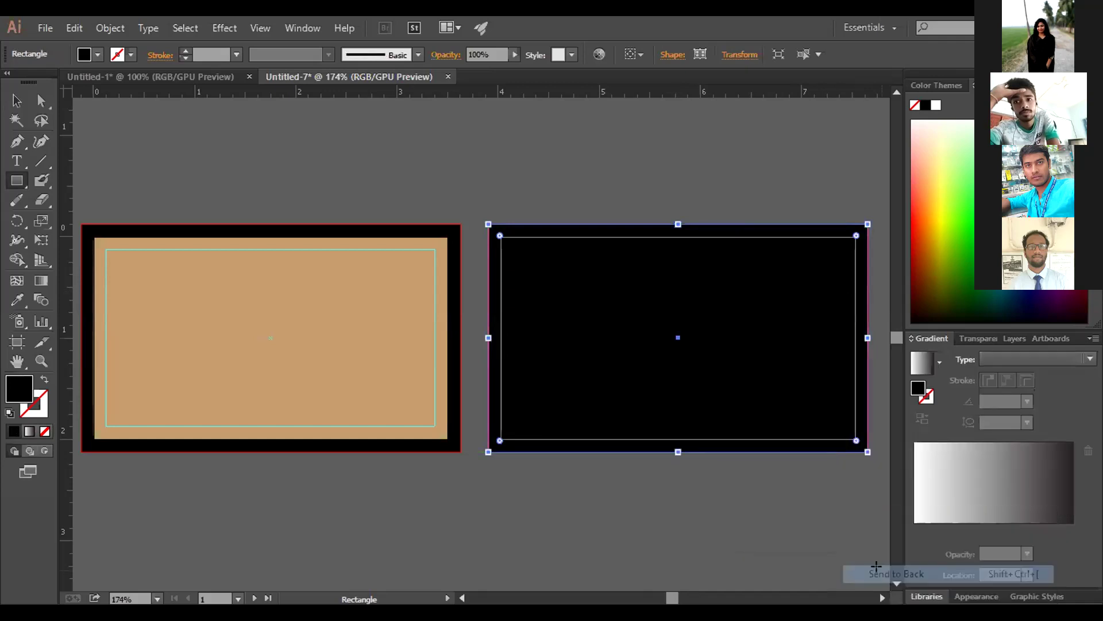
Send the second artboard's black rectangle to the back once more and delete it
click(16, 100)
right_click(544, 263)
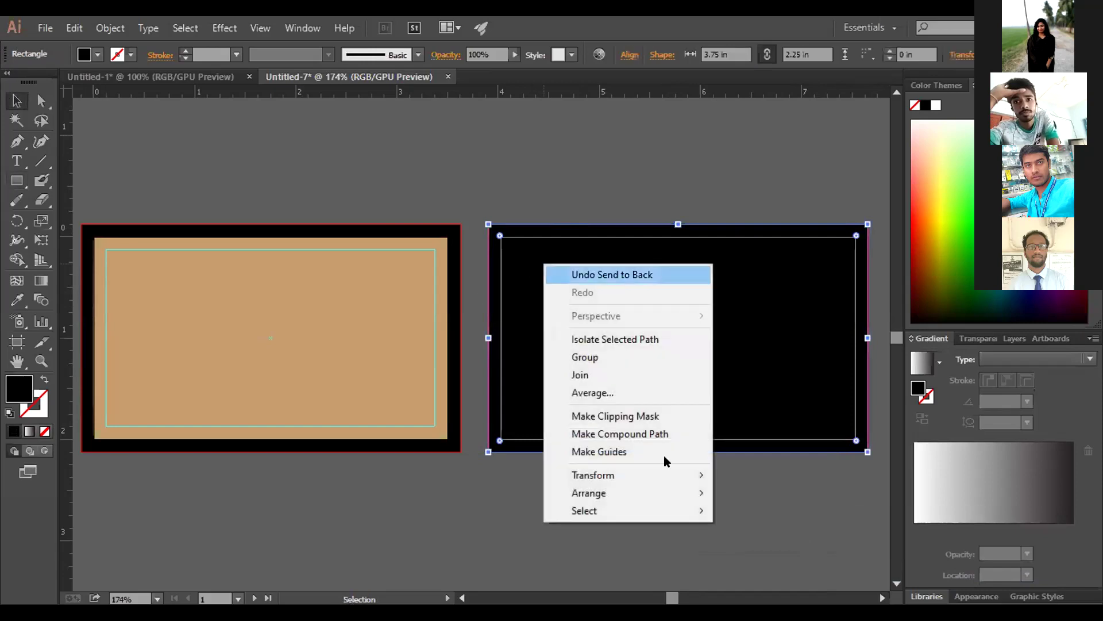
mouse_move(597, 492)
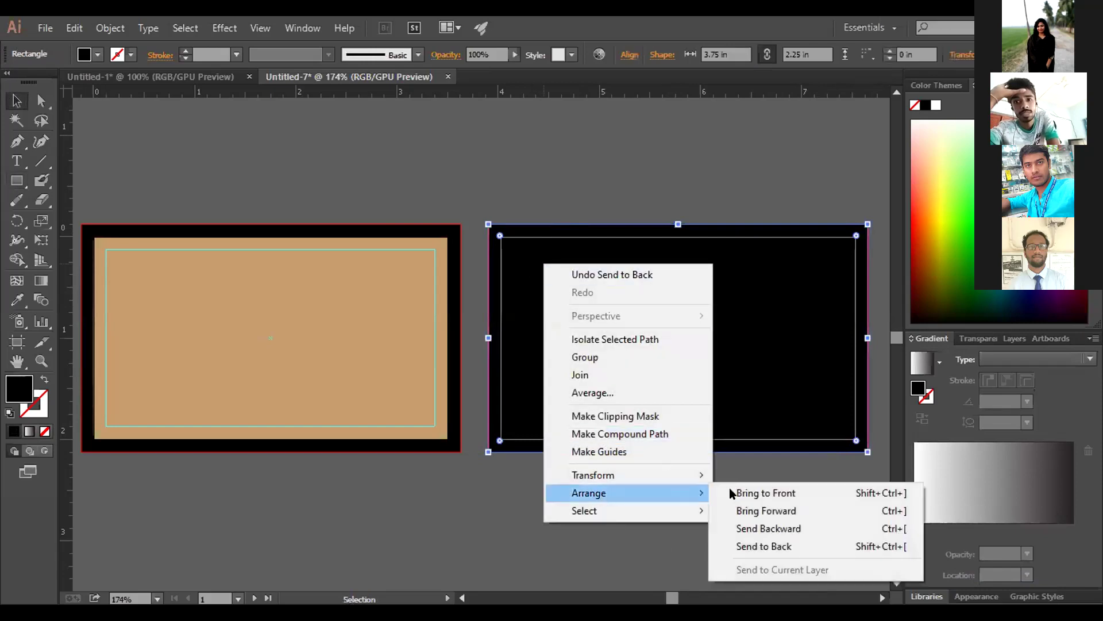
click(754, 548)
click(635, 452)
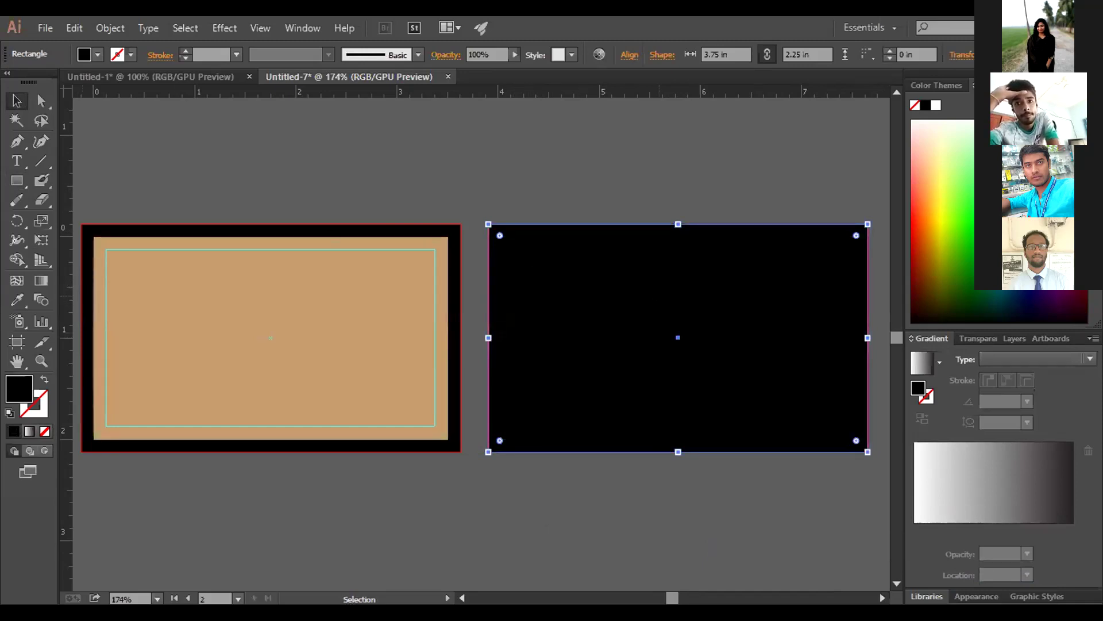
key(Delete)
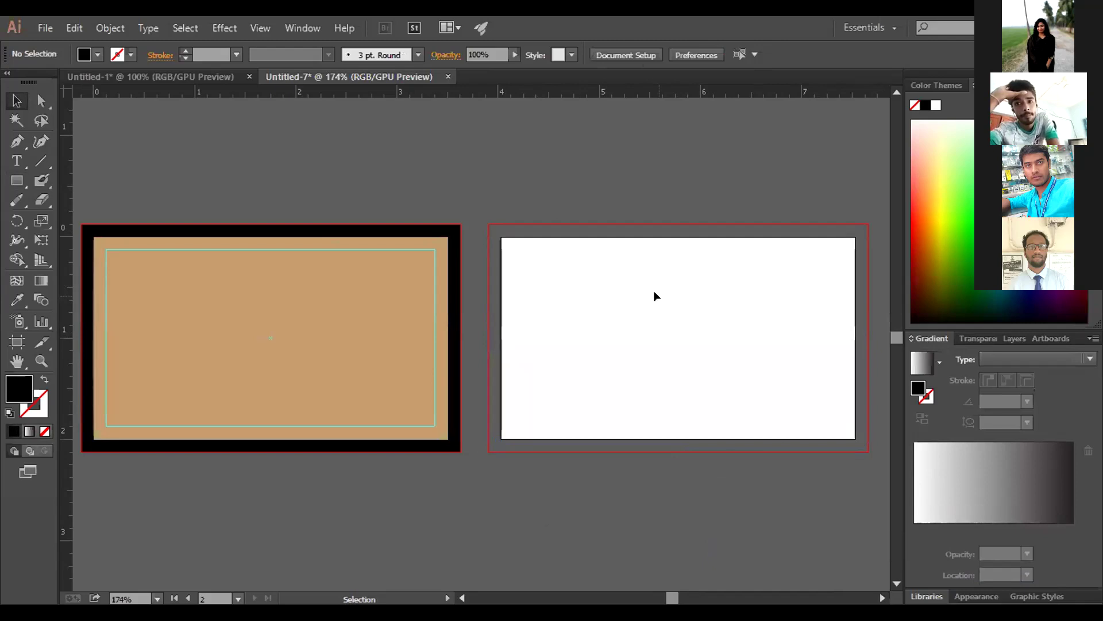
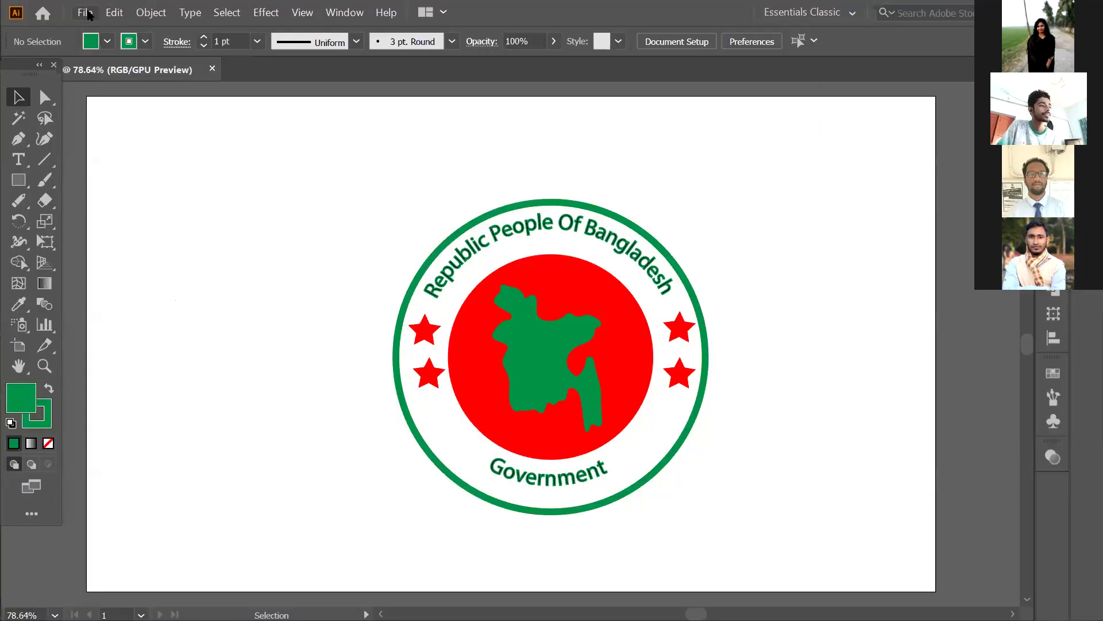
Start a new document with the Print profile, units in inches, two artboards and landscape orientation
click(86, 12)
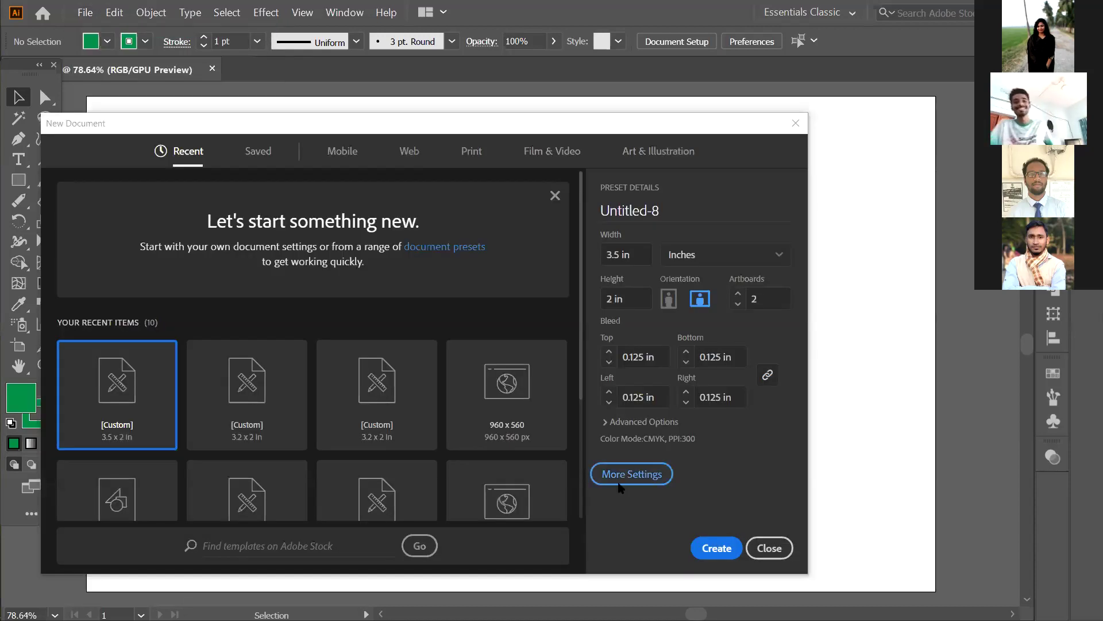
click(620, 487)
click(512, 158)
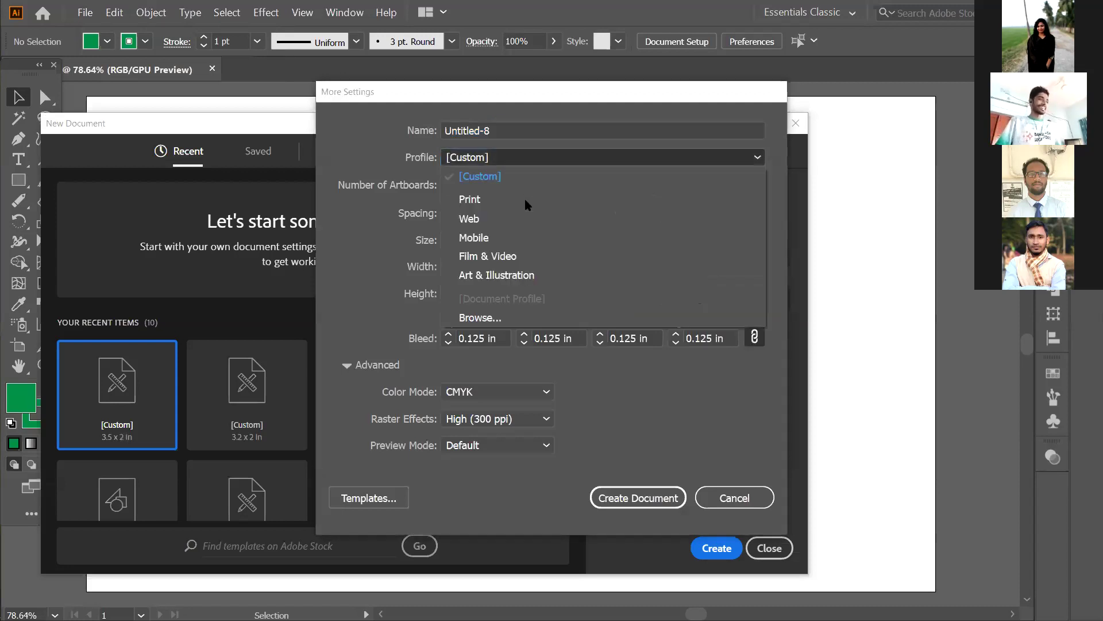
click(526, 201)
click(688, 267)
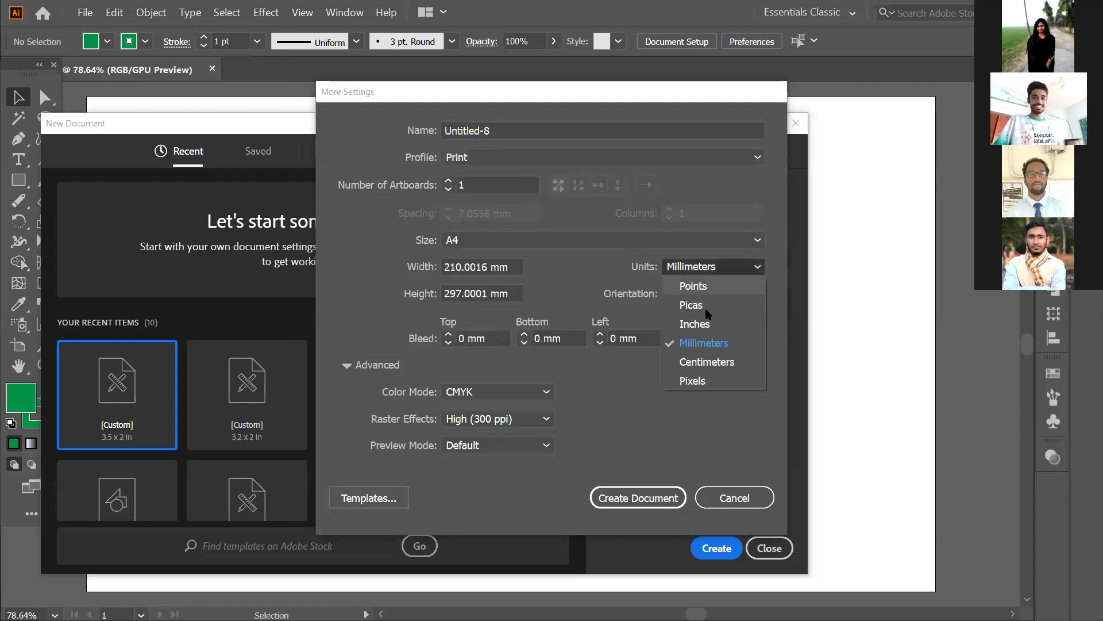
click(695, 324)
click(448, 181)
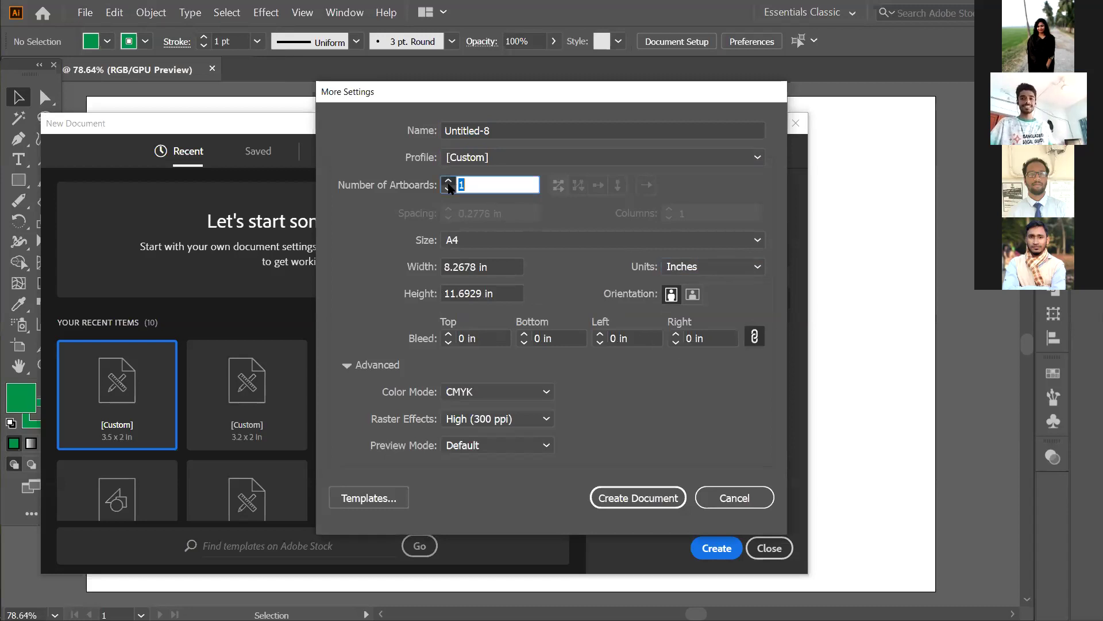
click(693, 294)
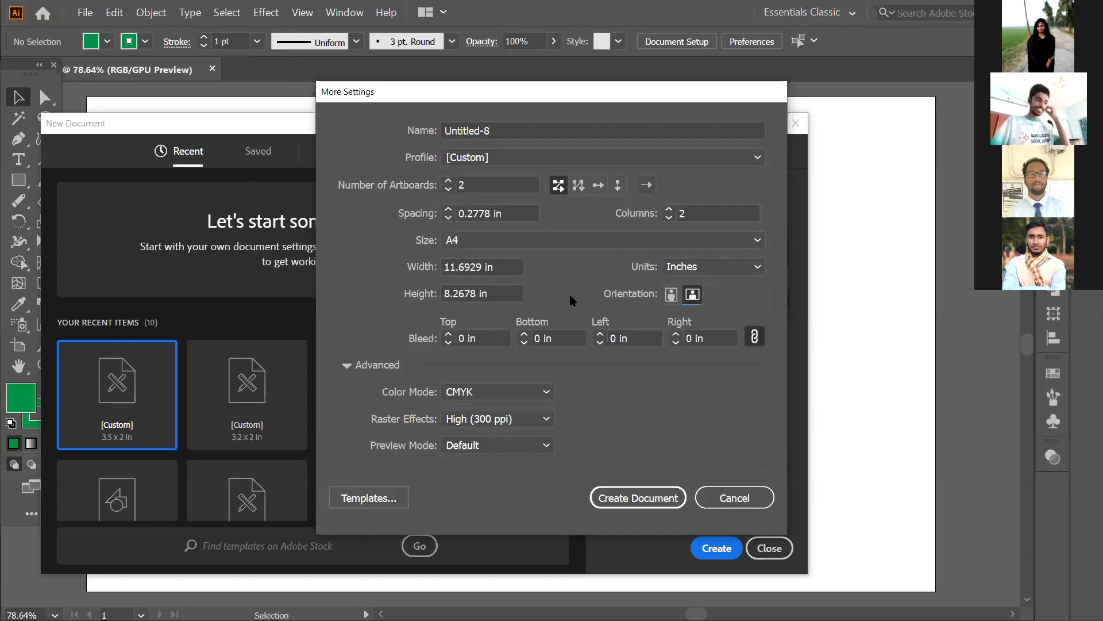
Set the artboard size to 3.5 by 2 in with a 0.125 in bleed on all sides and create the document
double_click(481, 264)
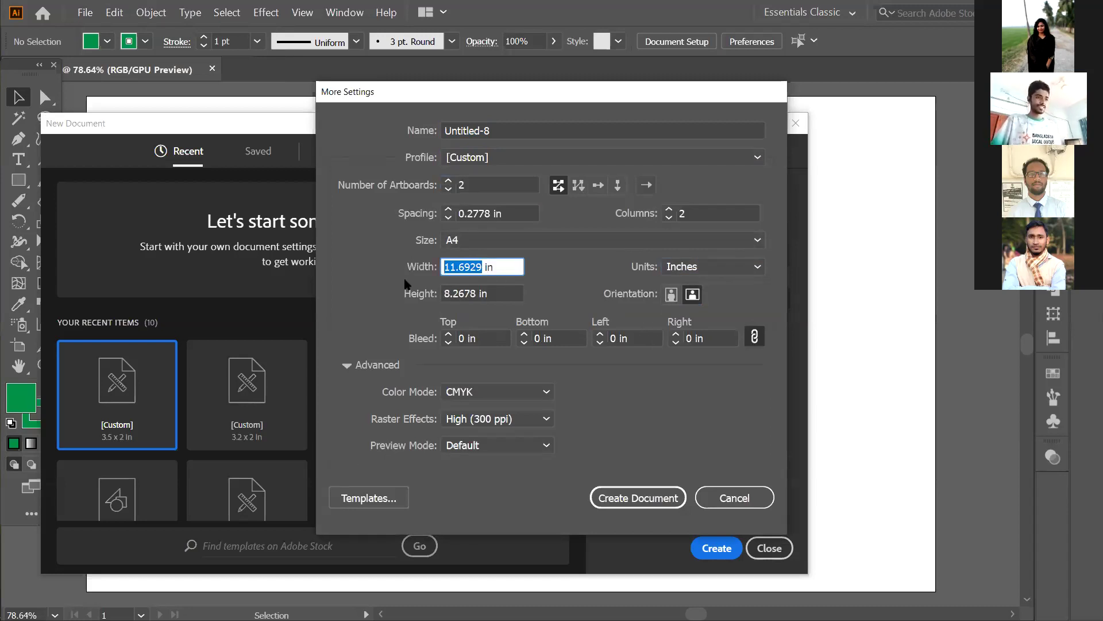
text(3.5)
key(Tab)
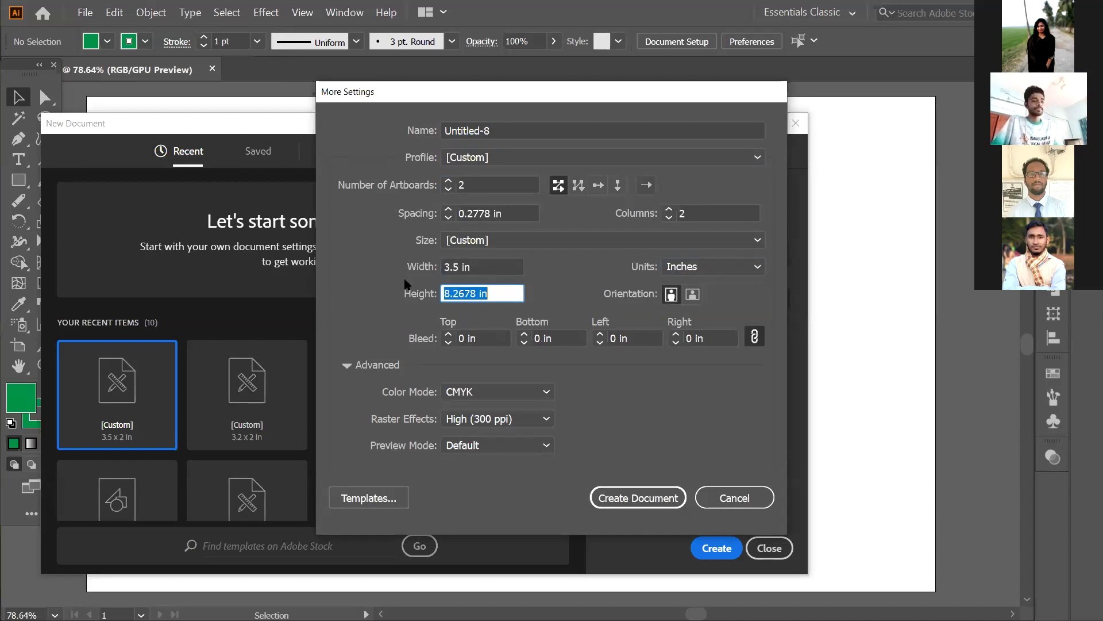
text(2)
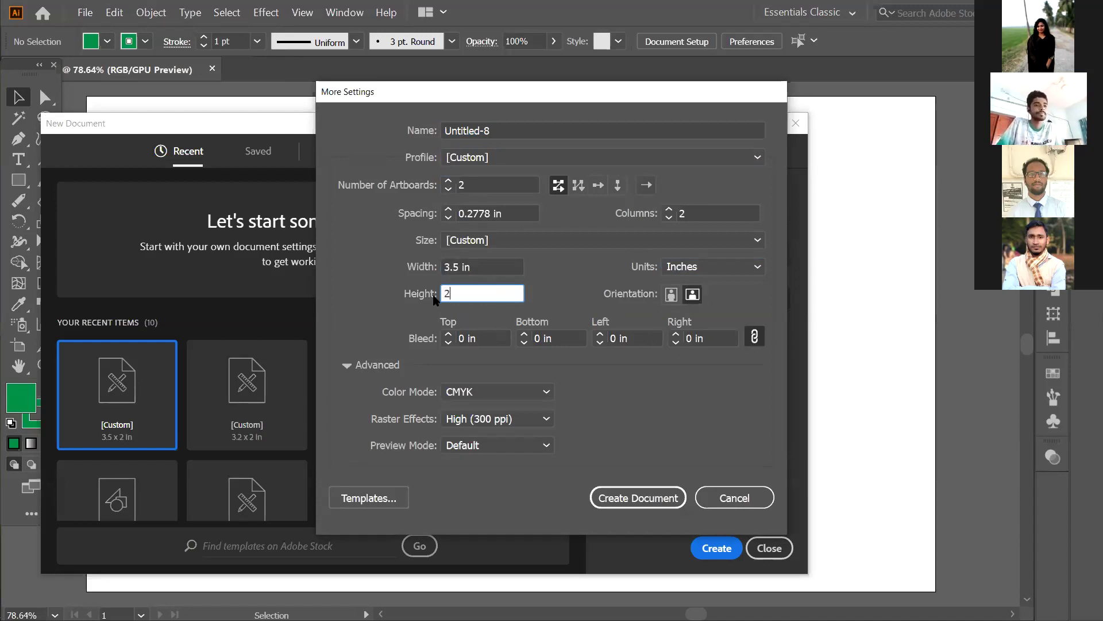
click(446, 333)
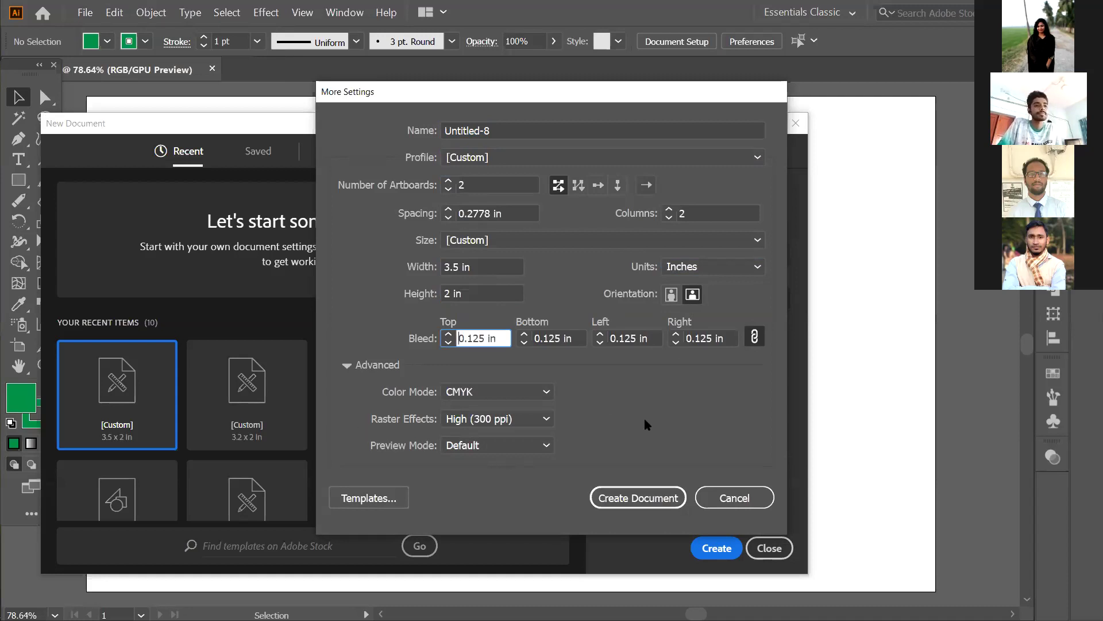
click(646, 498)
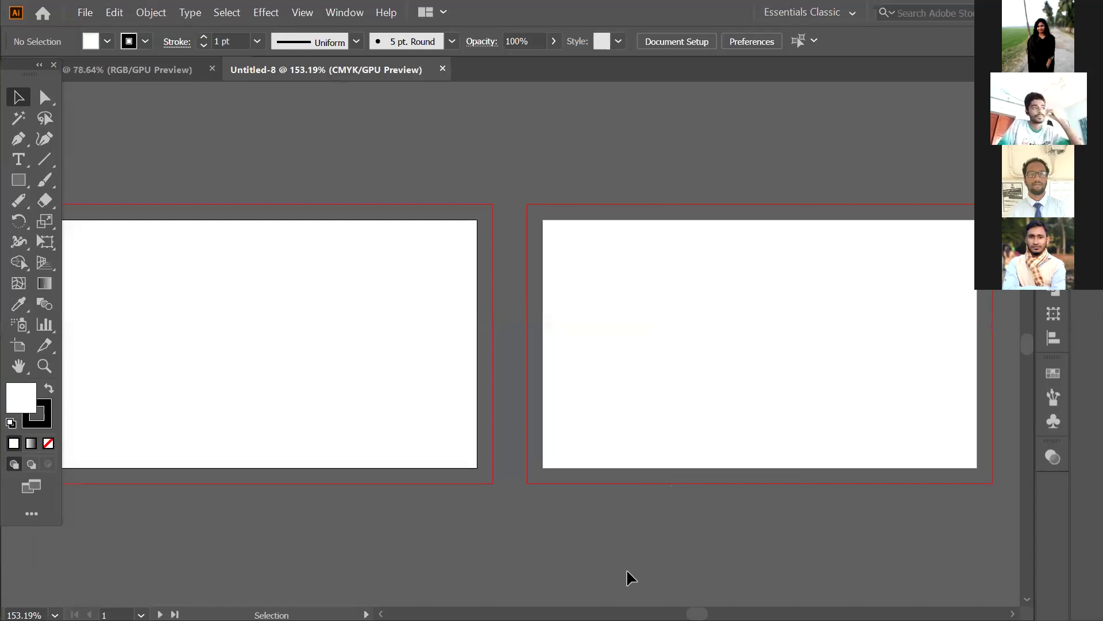
Create a 3.5 by 2 in rectangle with the Rectangle tool, starting from the middle of the first artboard
key(ctrl+1)
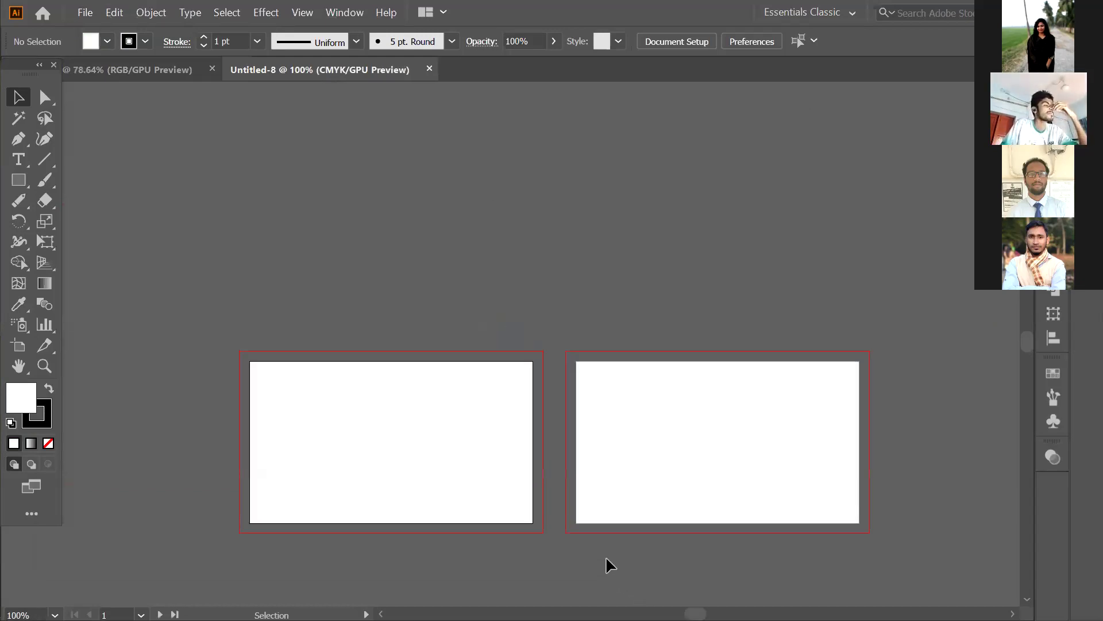
scroll(606, 551, down, 2)
scroll(606, 551, up, 1)
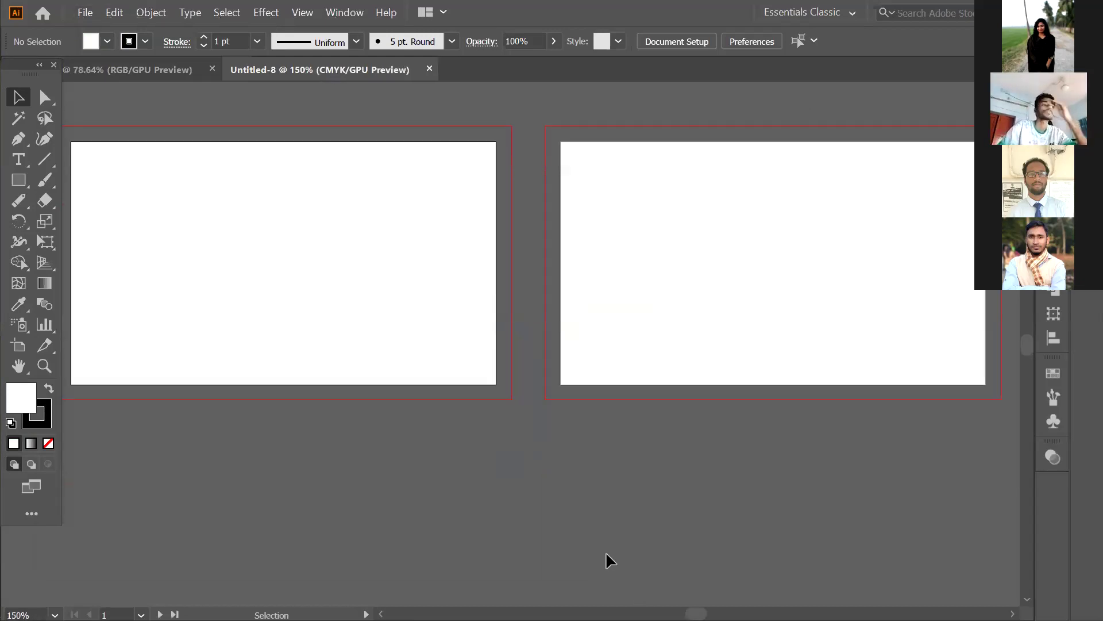
scroll(660, 488, left, 5)
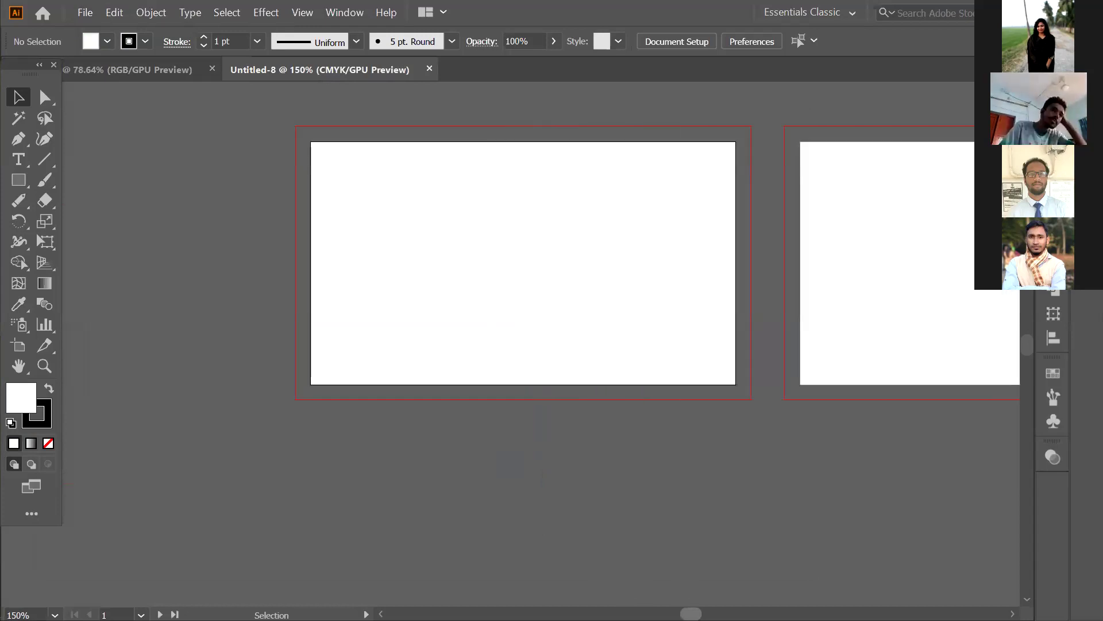
scroll(660, 487, up, 1)
click(25, 182)
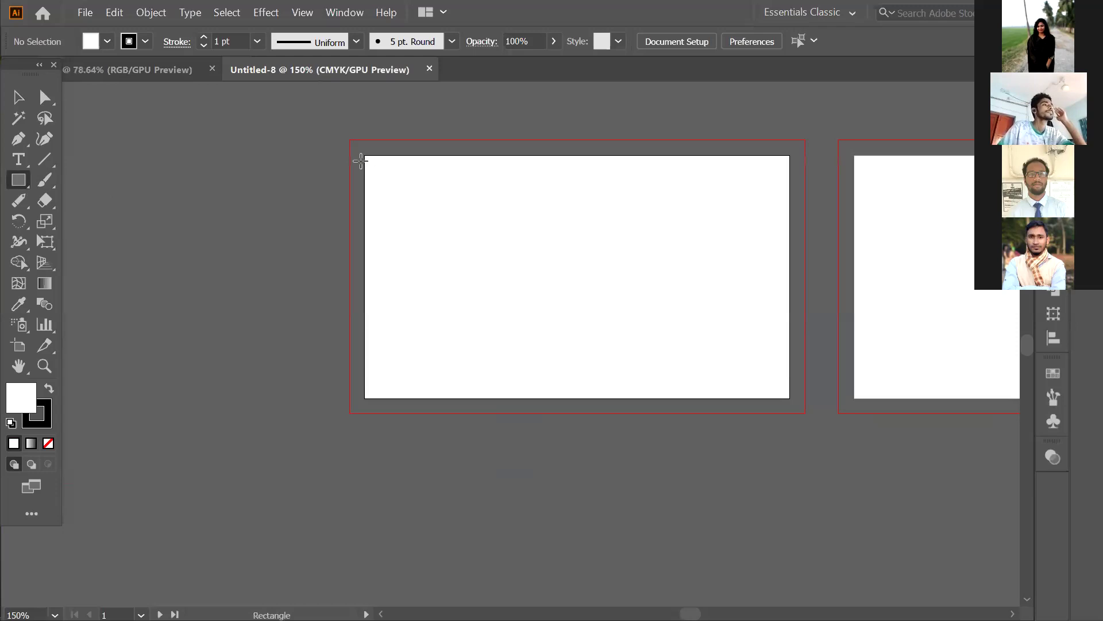
click(578, 307)
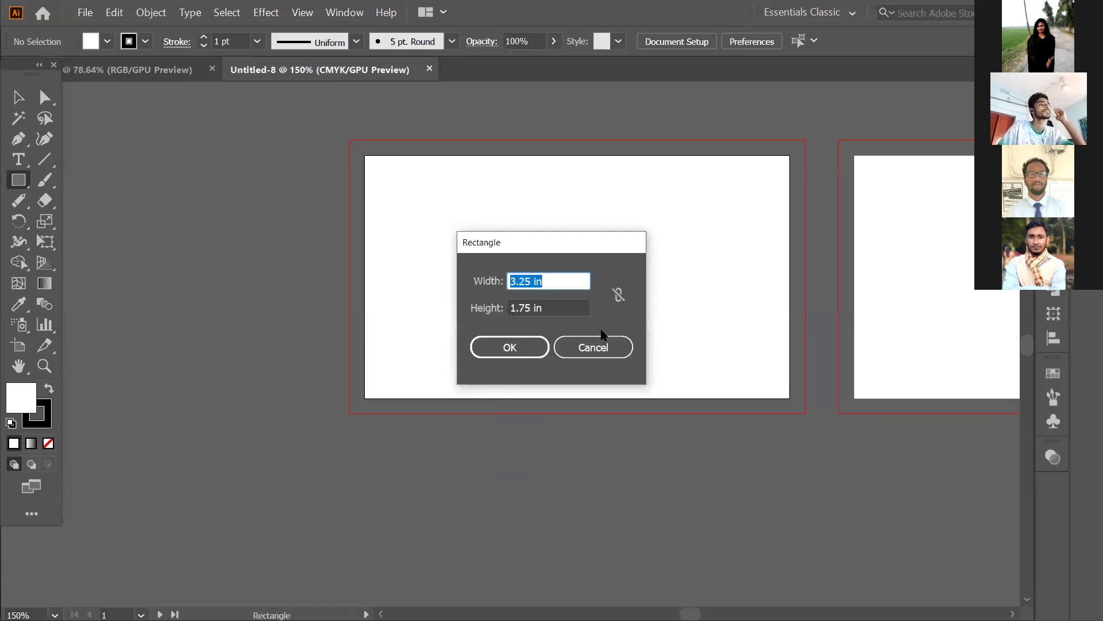
text(3.)
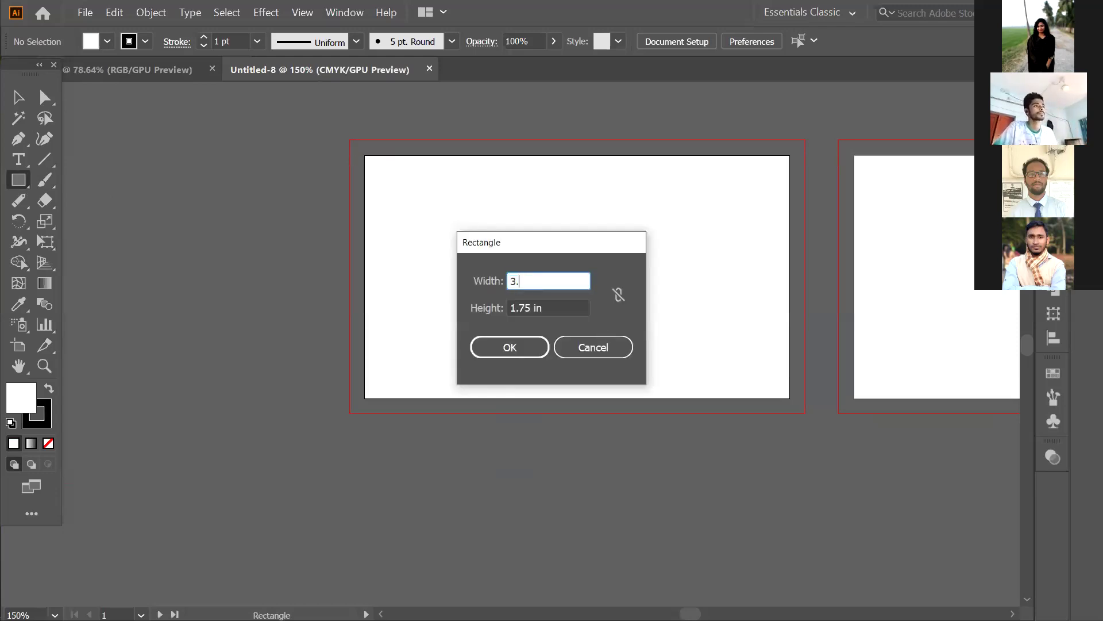
text(5)
key(Tab)
text(2)
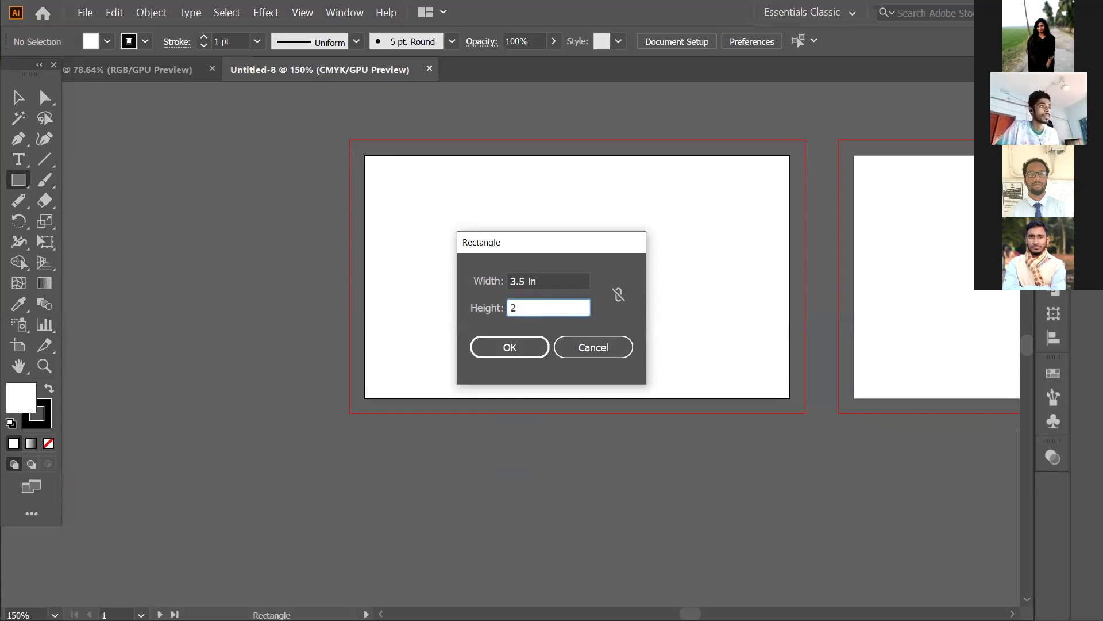
key(Return)
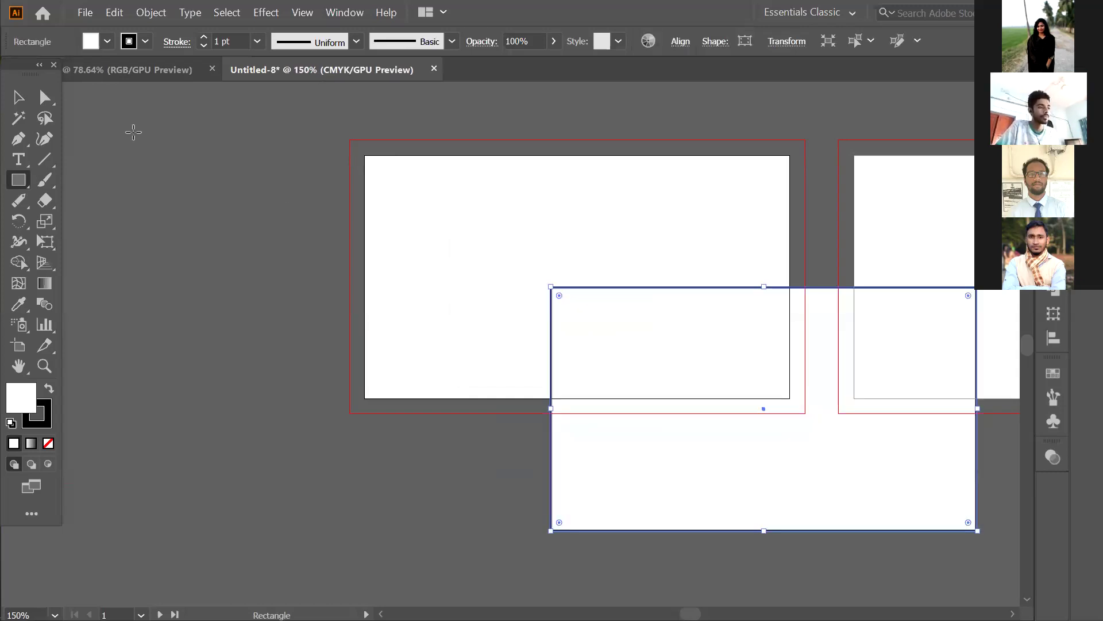
Remove the rectangle's stroke and move it to fit exactly over the first artboard
click(18, 96)
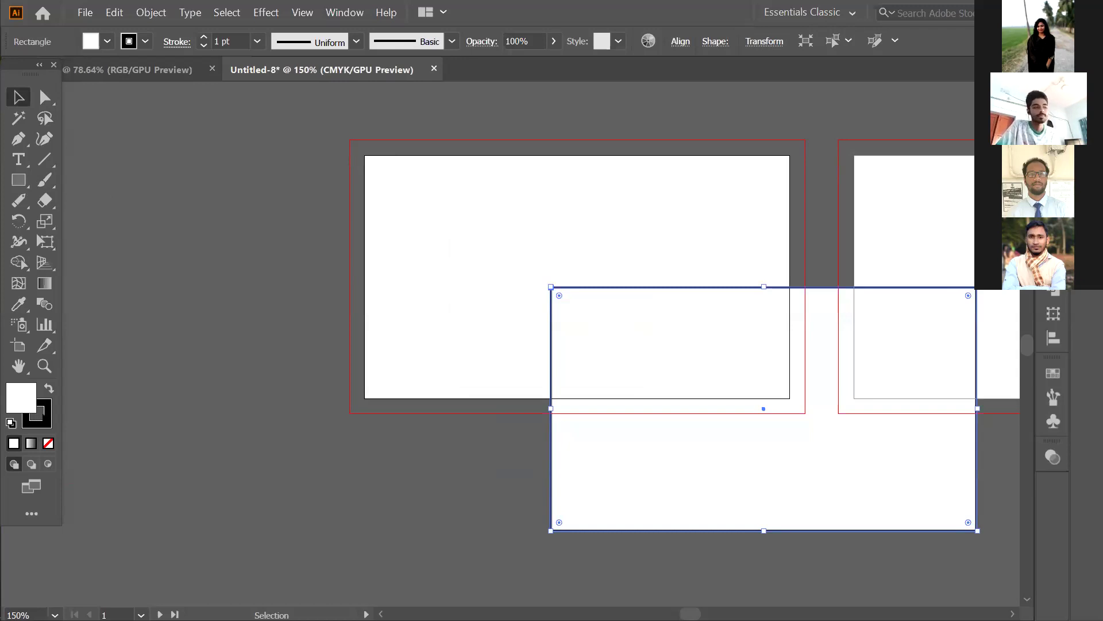
click(48, 443)
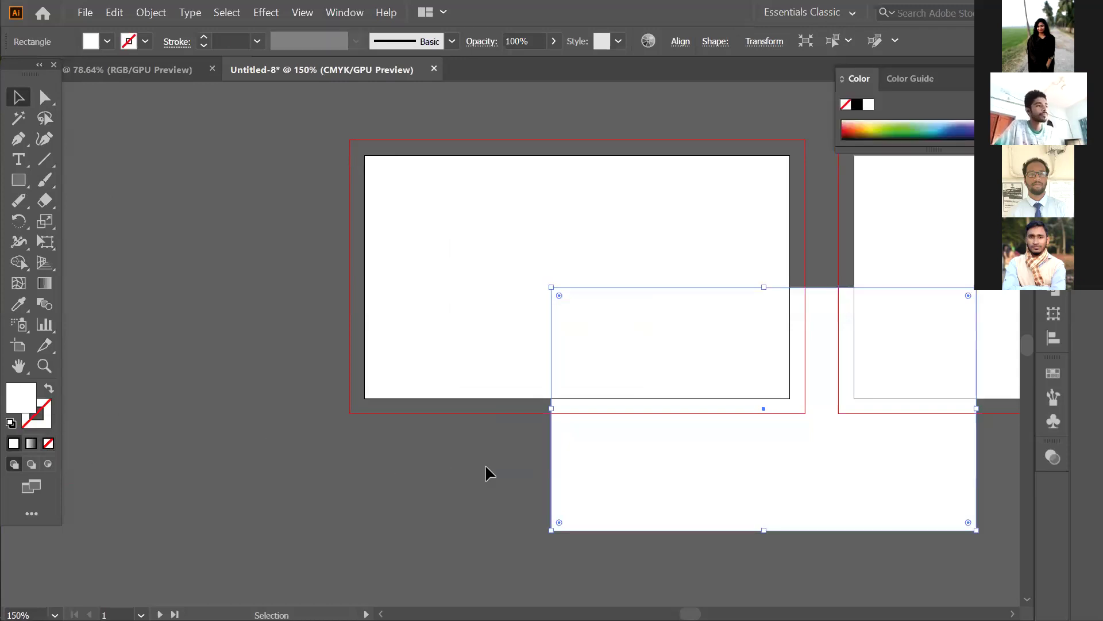
drag(699, 409, 512, 278)
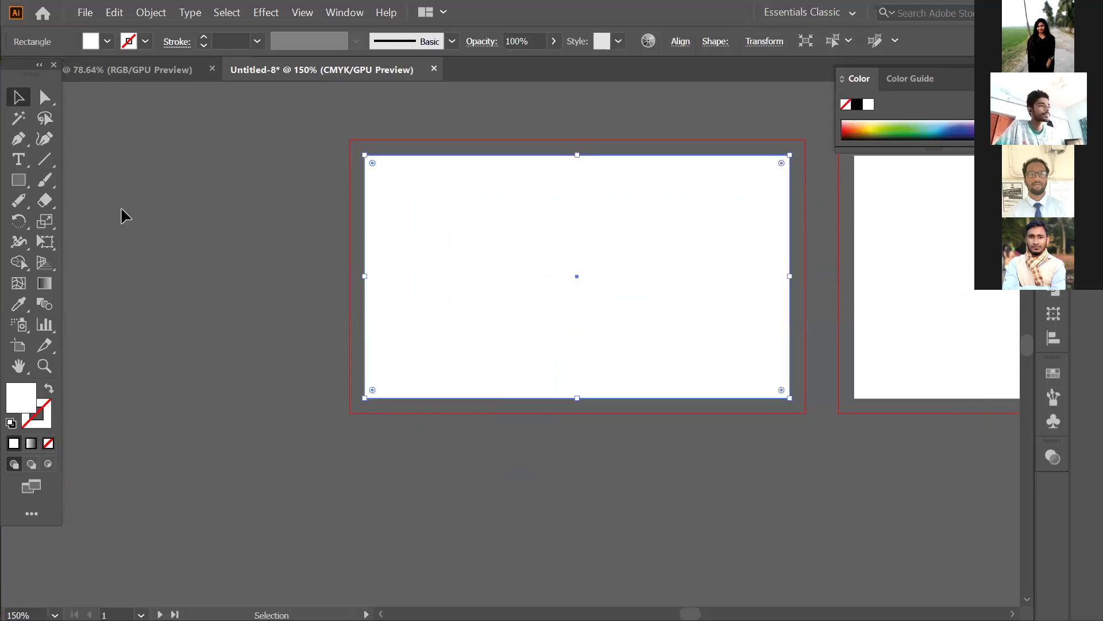
Create a 3.25 by 1.75 in rectangle for the safe area with the Rectangle tool
click(17, 182)
right_click(17, 182)
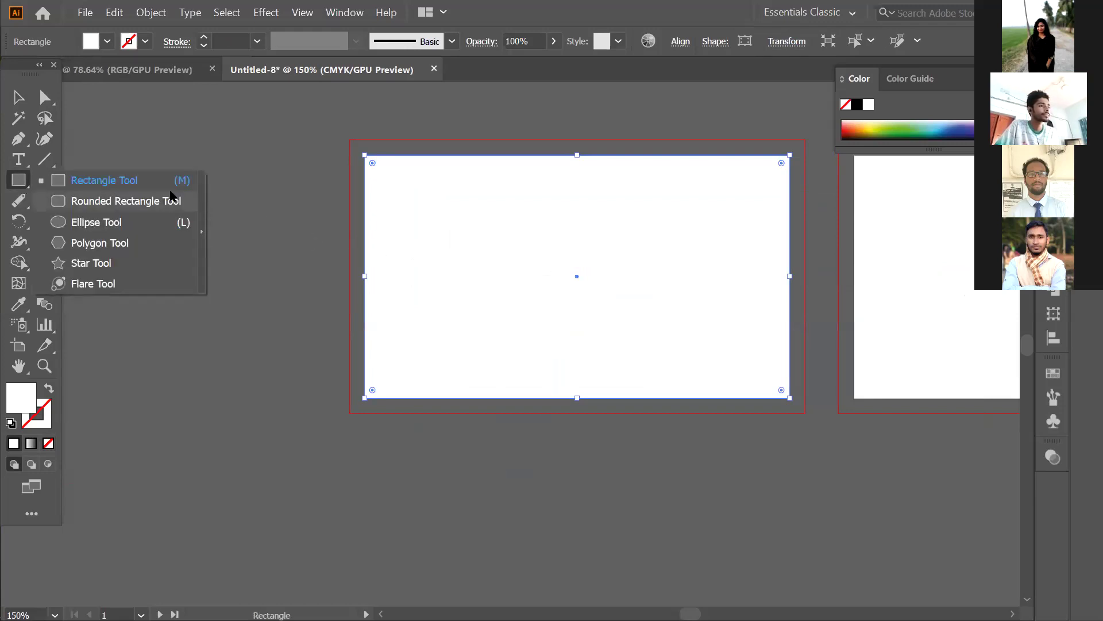
click(115, 180)
click(577, 270)
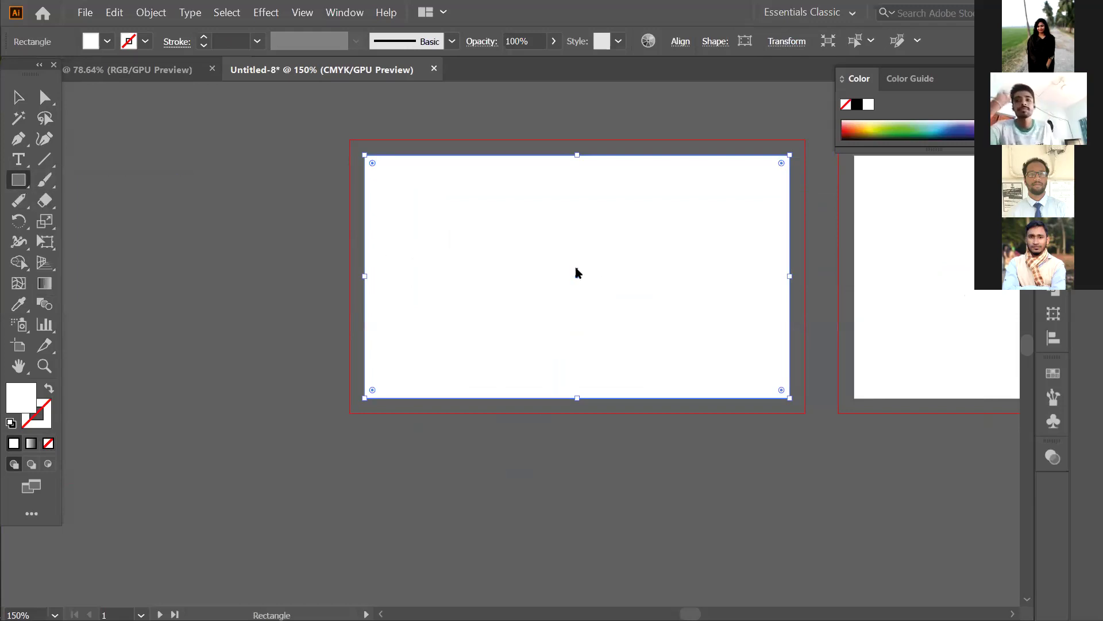
text(3.25)
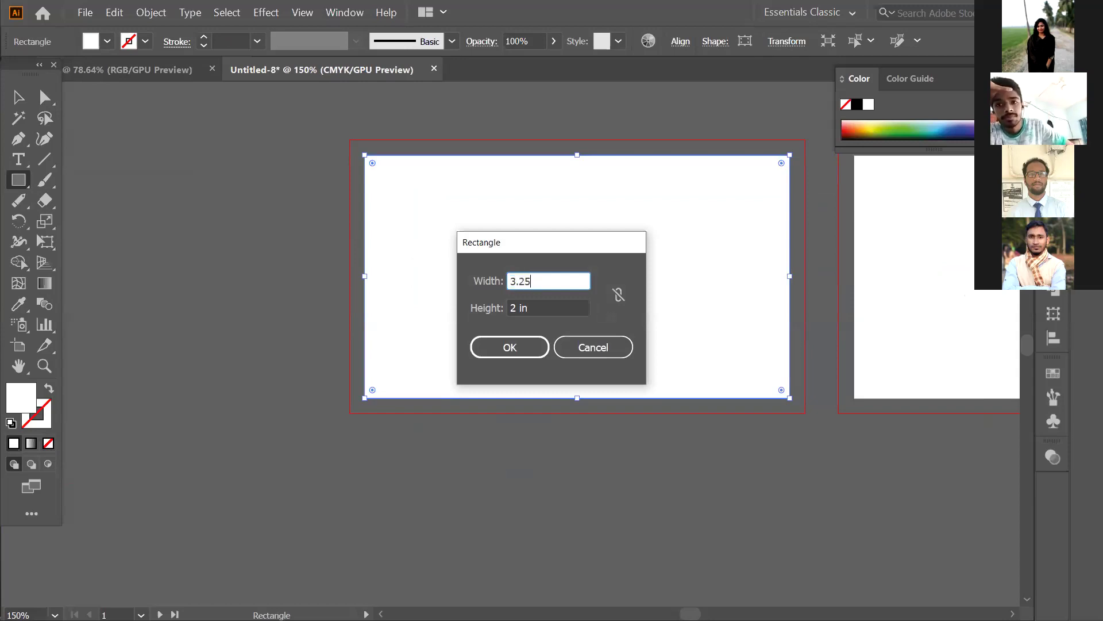
key(Tab)
text(1.75)
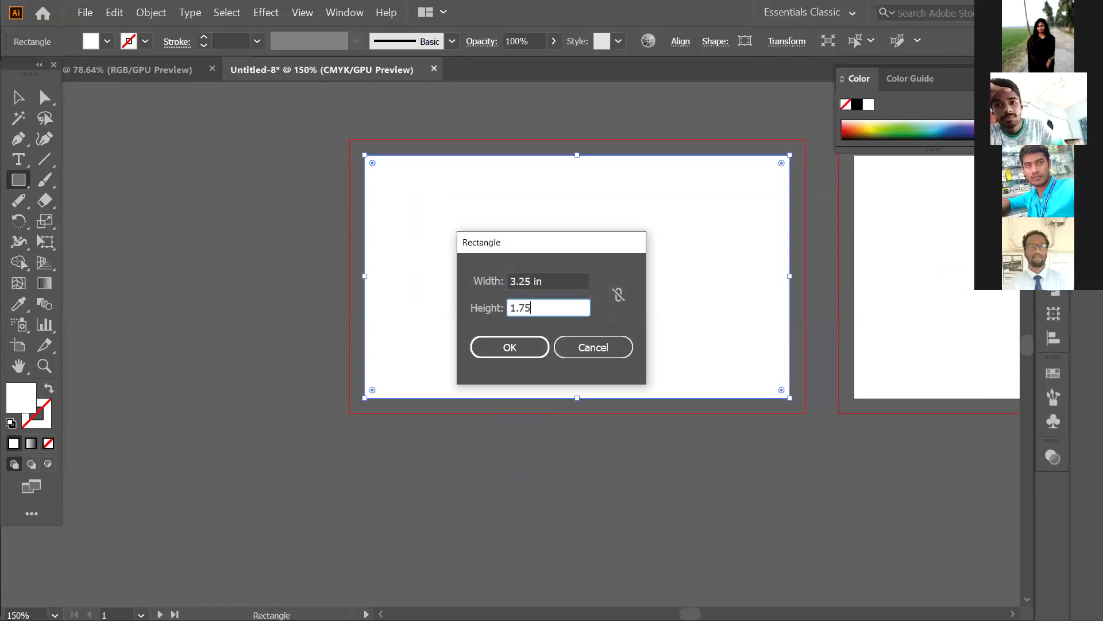
key(Return)
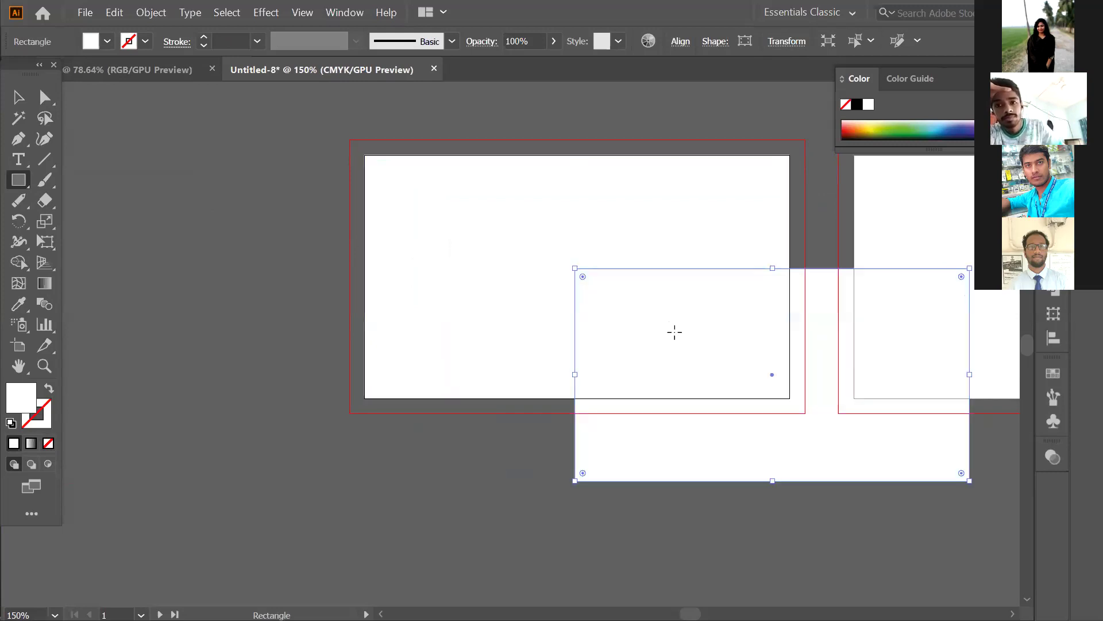
Move the 3.25 by 1.75 in rectangle inside the artboard-sized one and align the two on their horizontal centers
click(18, 97)
drag(736, 310, 554, 227)
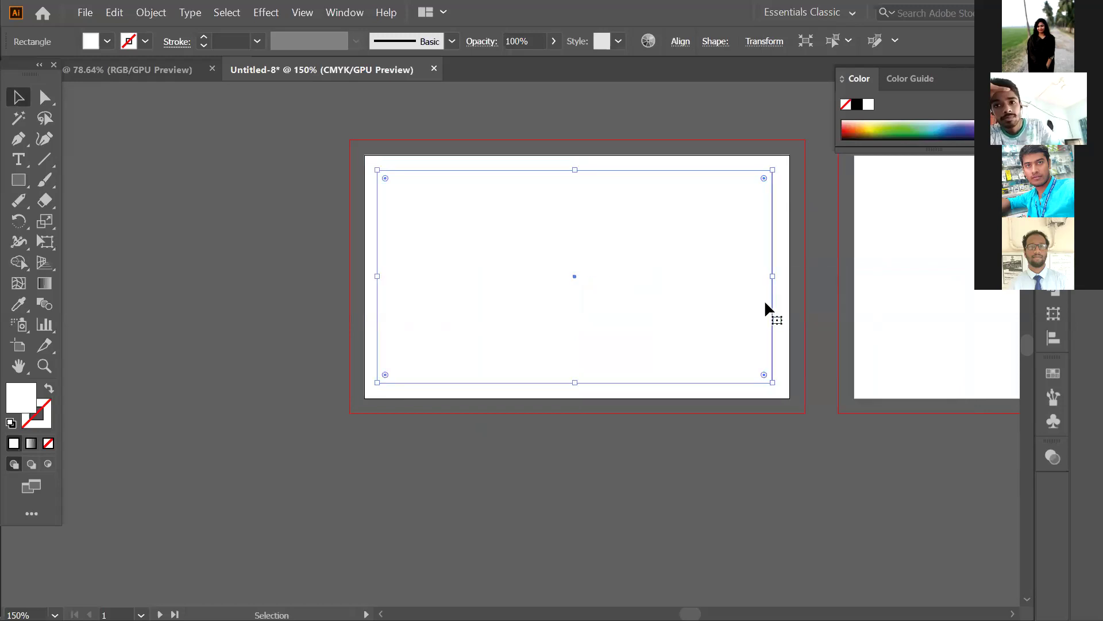
click(721, 290)
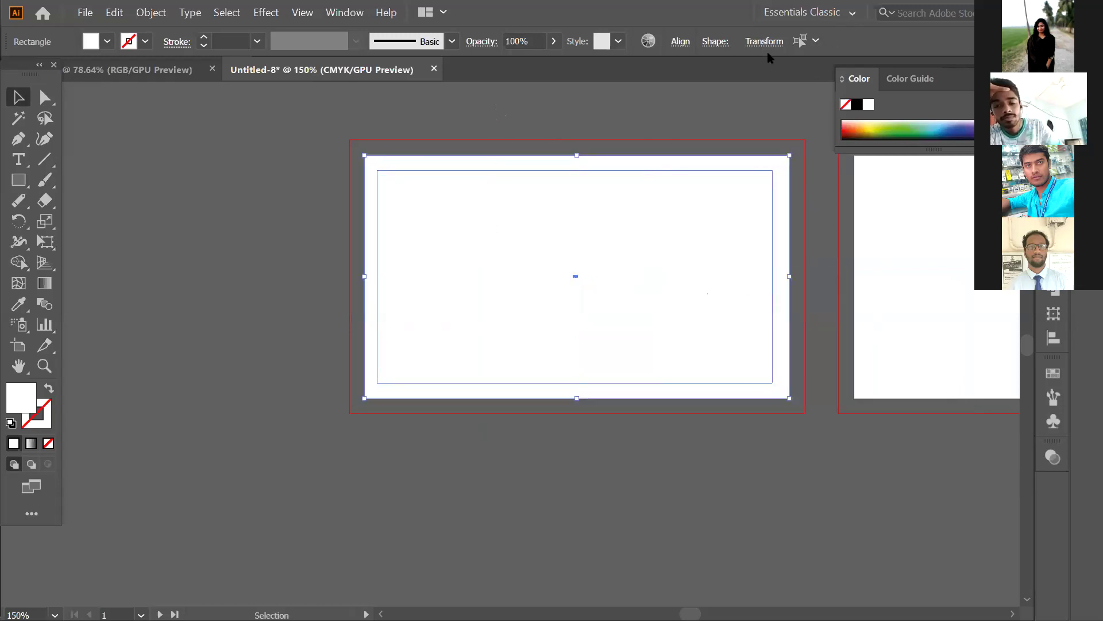
click(681, 42)
click(538, 91)
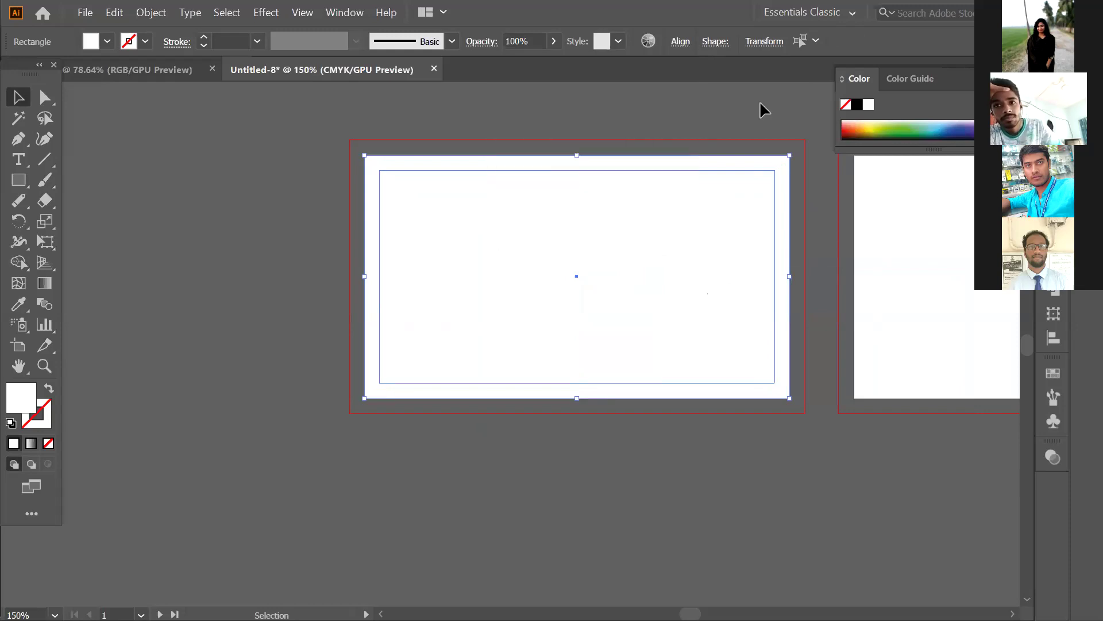
Draw a rectangle matching the first artboard's bleed outline, send it to the back and deselect it
click(19, 180)
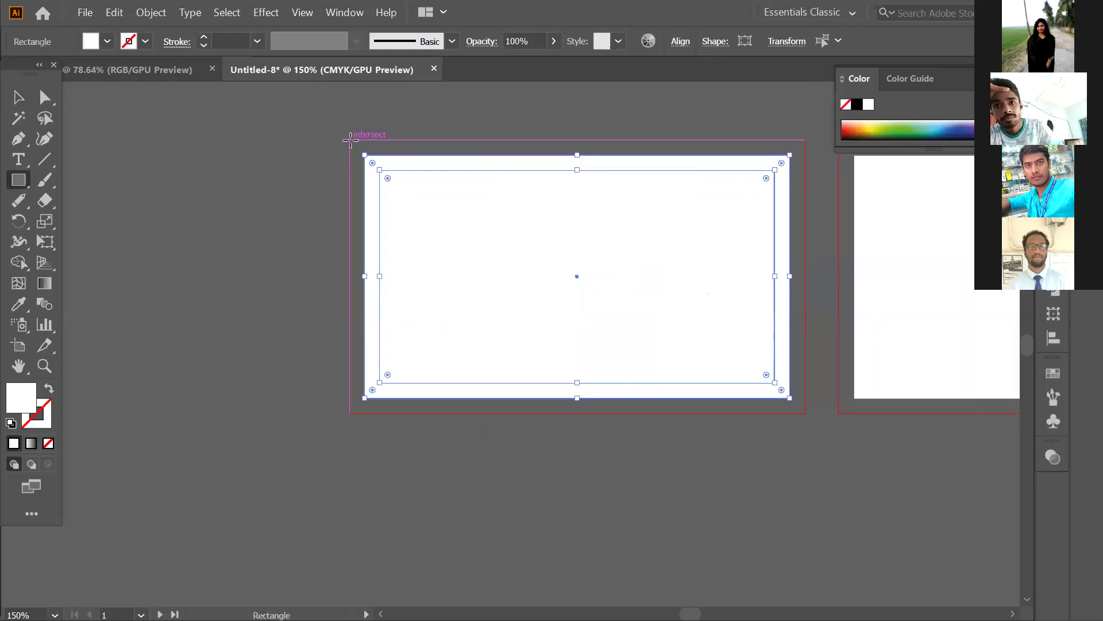
drag(351, 139, 805, 413)
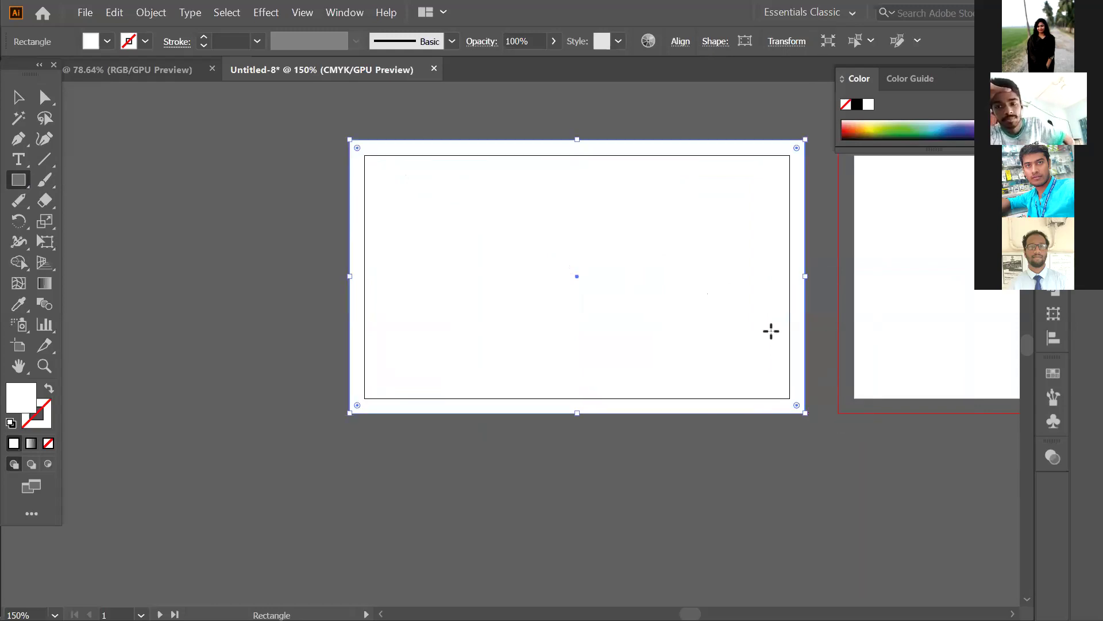
click(21, 99)
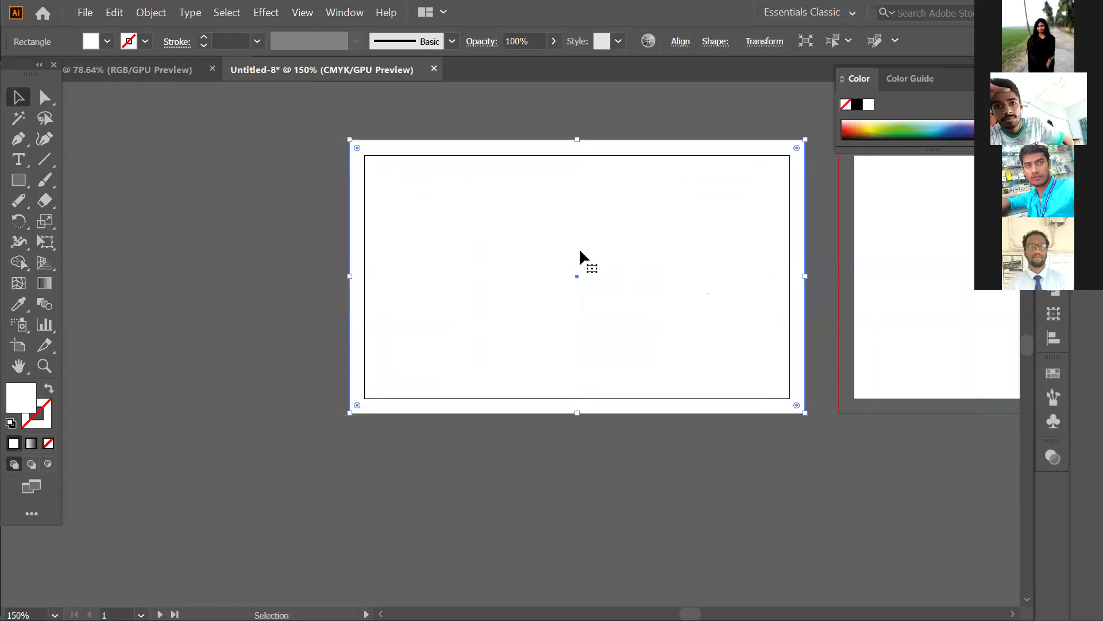
right_click(611, 153)
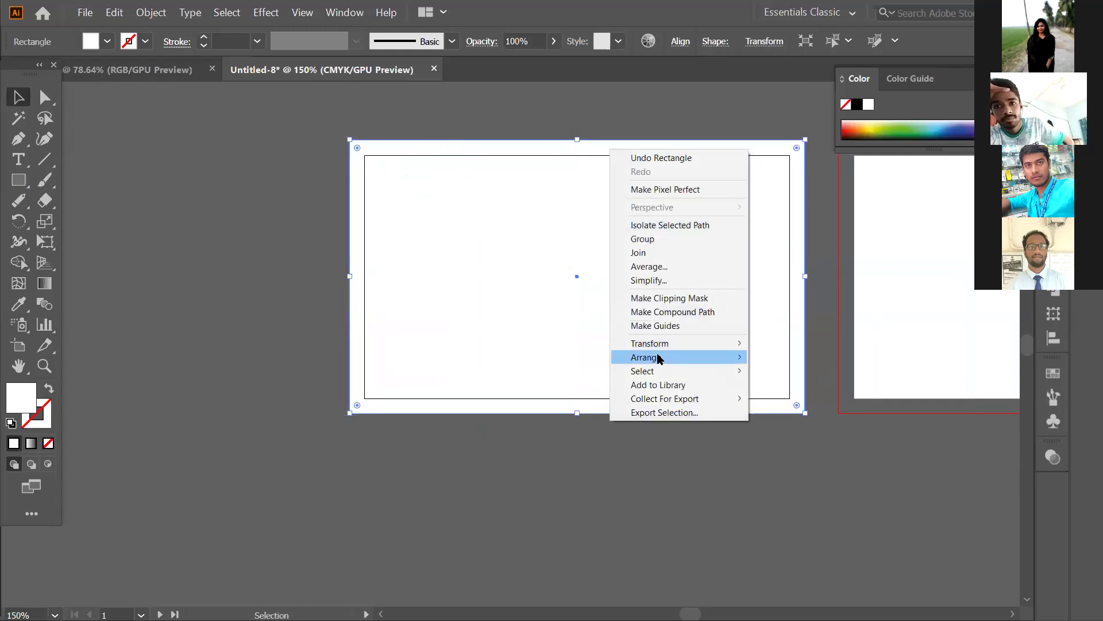
mouse_move(658, 359)
click(807, 399)
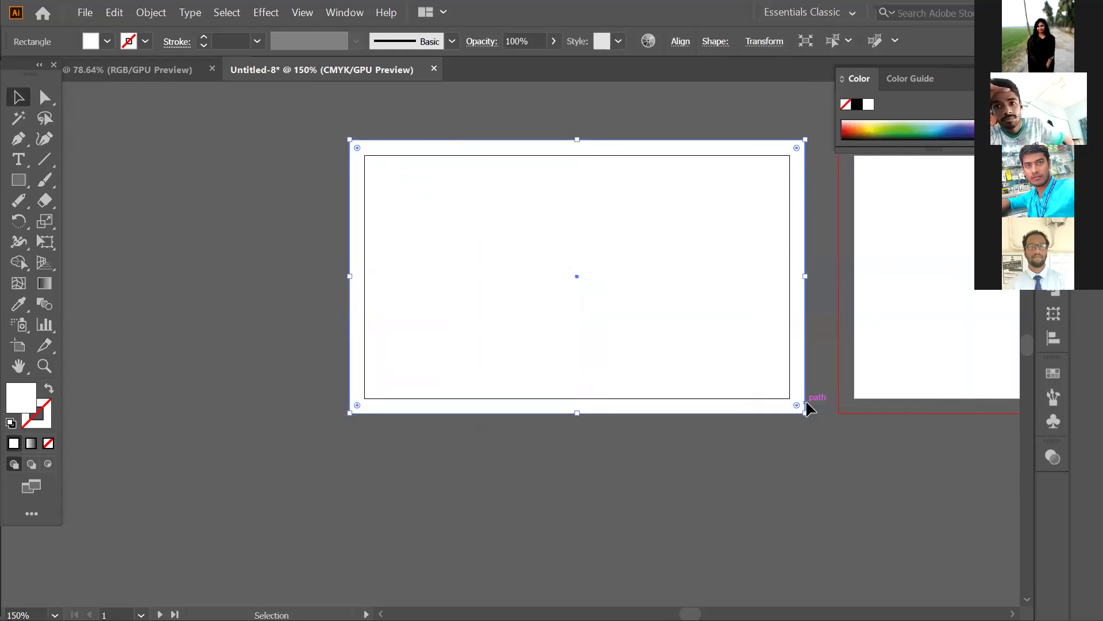
click(542, 442)
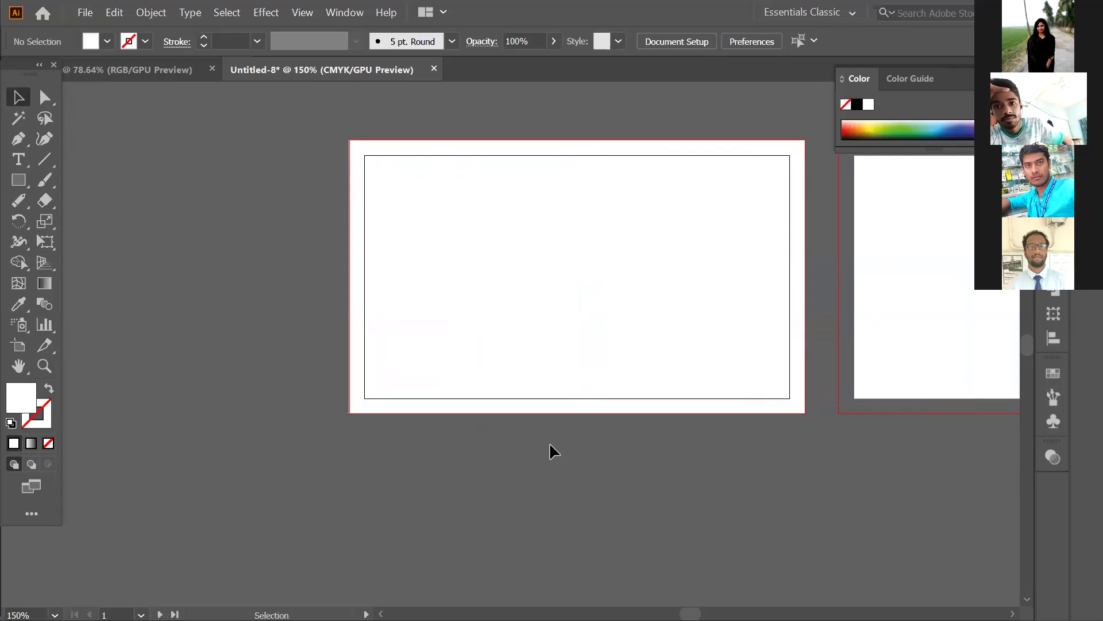
Fill the artboard-sized rectangle with dark green and deselect it
click(542, 396)
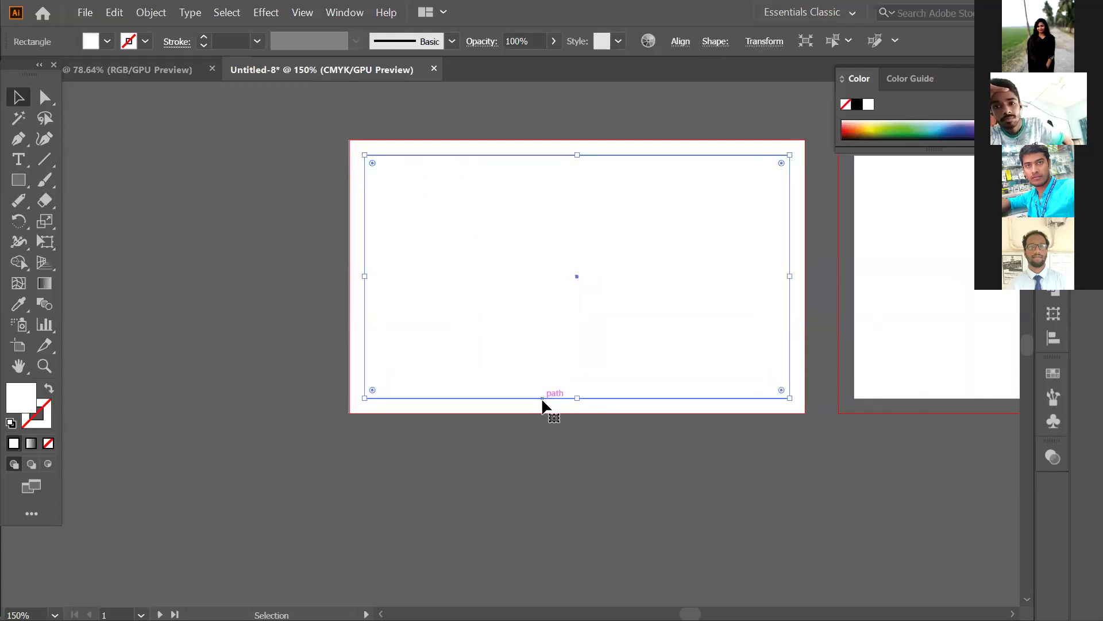
click(106, 42)
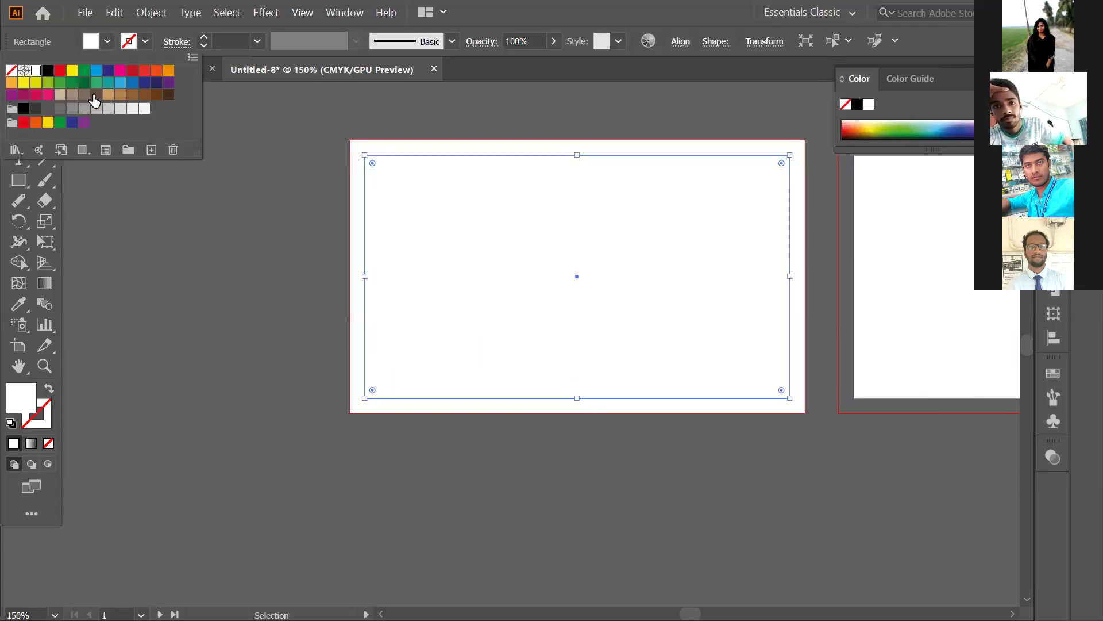
click(84, 83)
click(146, 210)
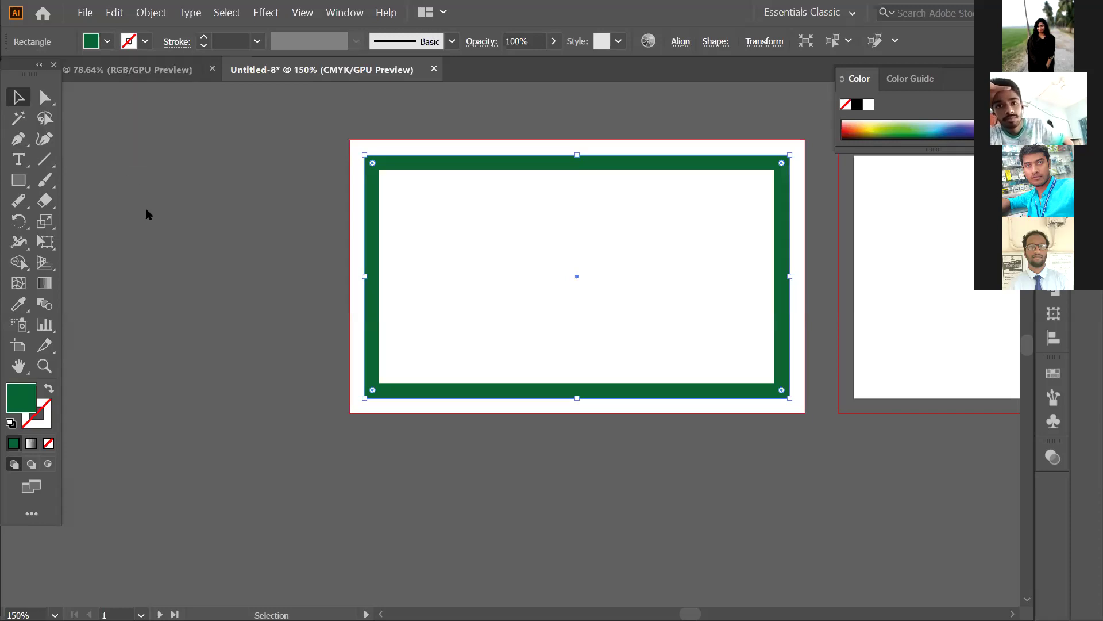
click(210, 266)
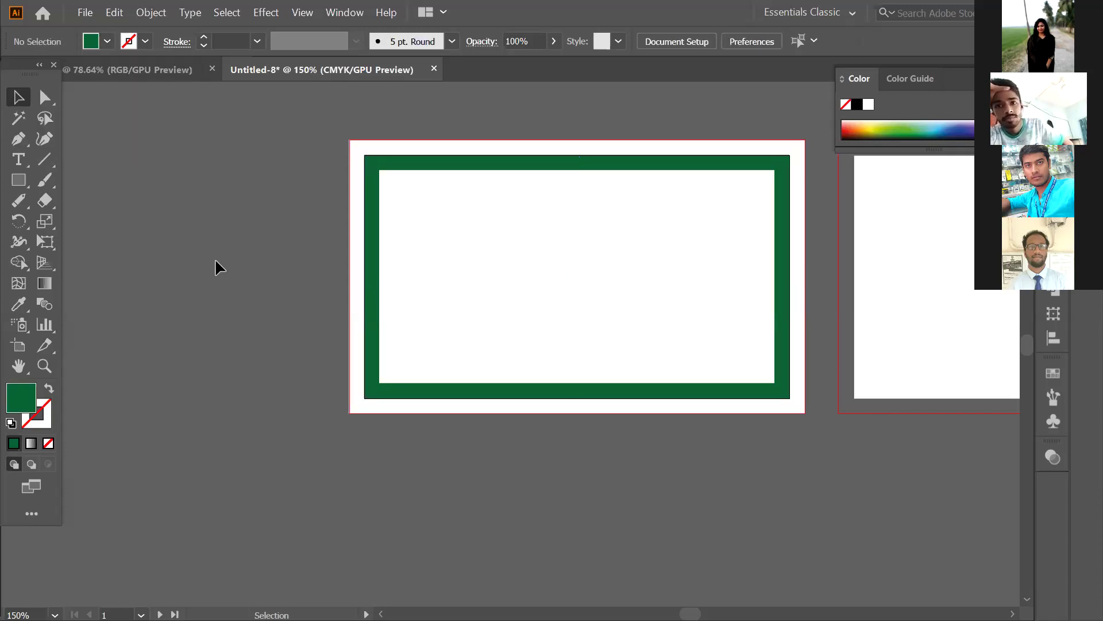
Fill the outer bleed rectangle with black and deselect it
click(357, 218)
click(107, 42)
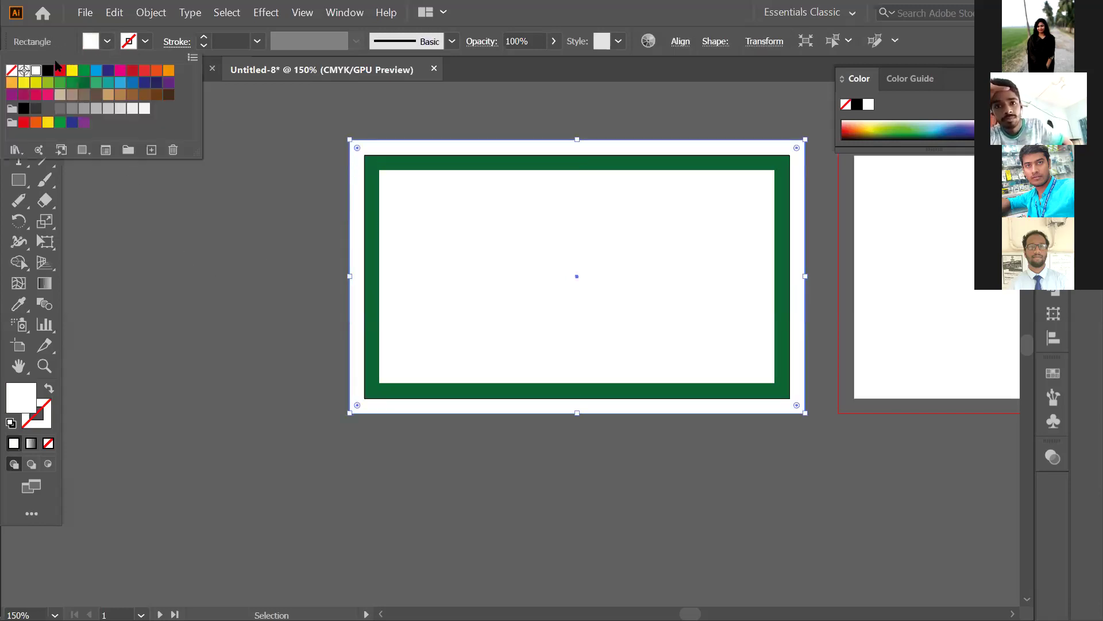
click(48, 70)
click(183, 247)
Convert the white inner safe-area rectangle into guides
click(396, 285)
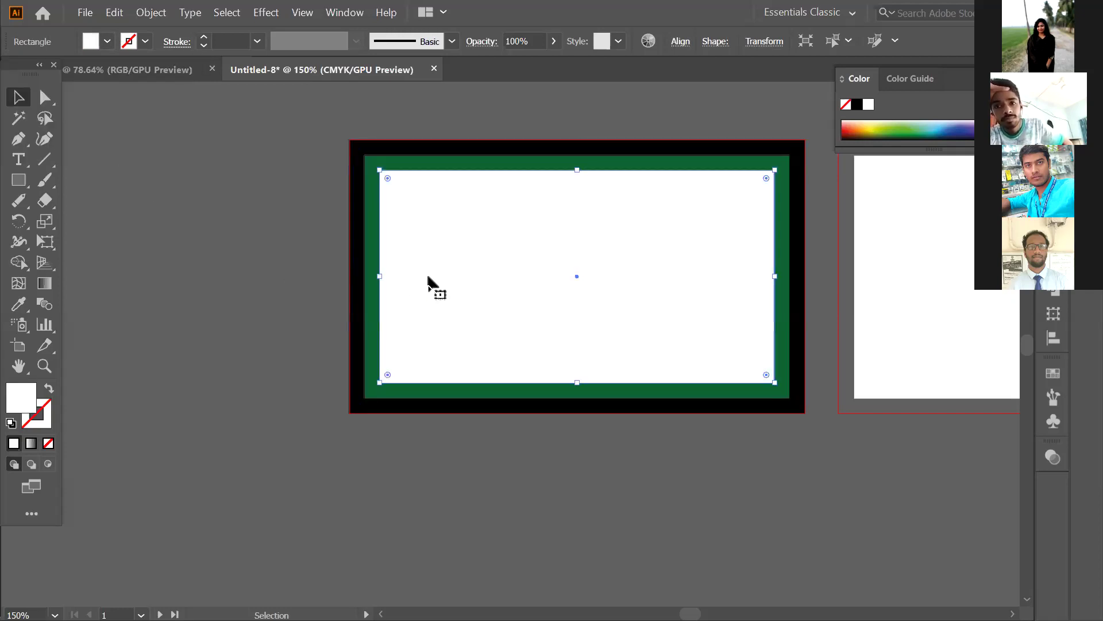
click(466, 544)
click(500, 250)
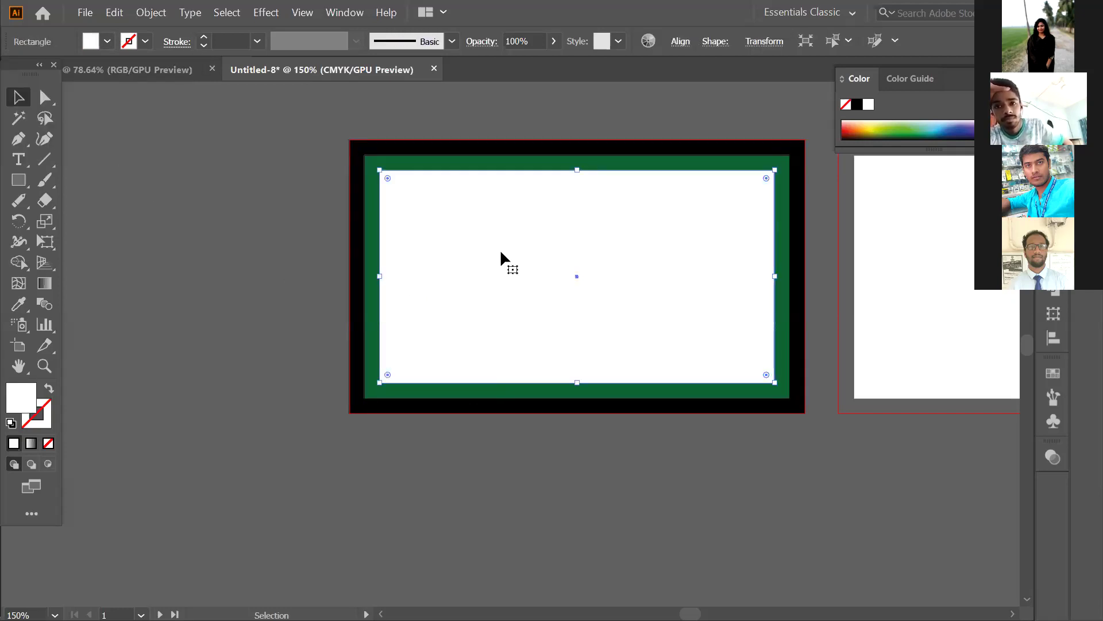
right_click(516, 175)
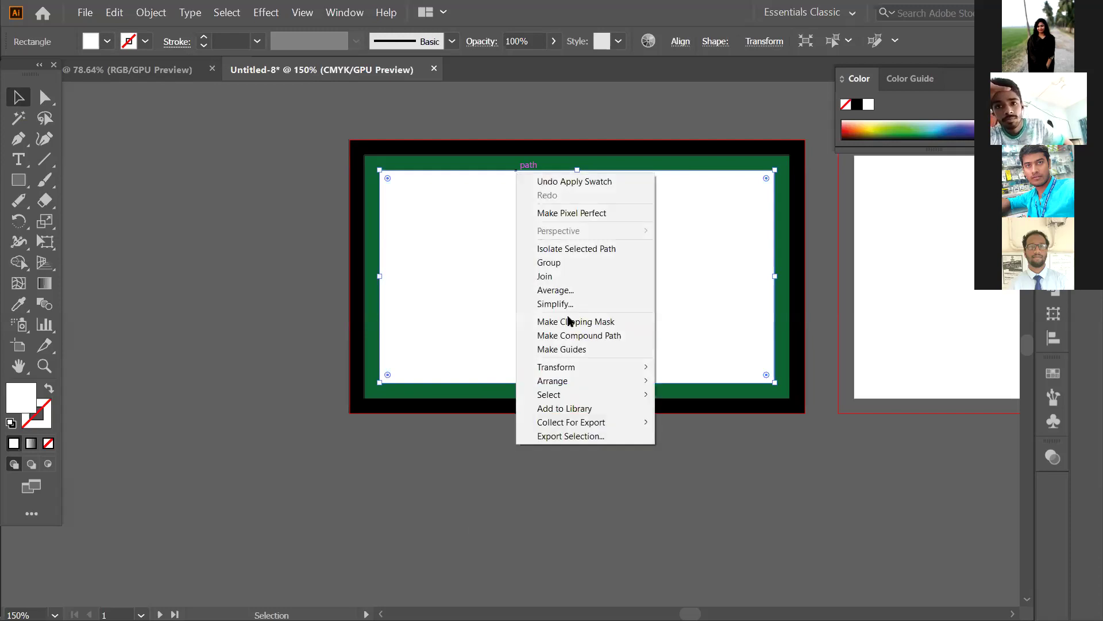
click(579, 350)
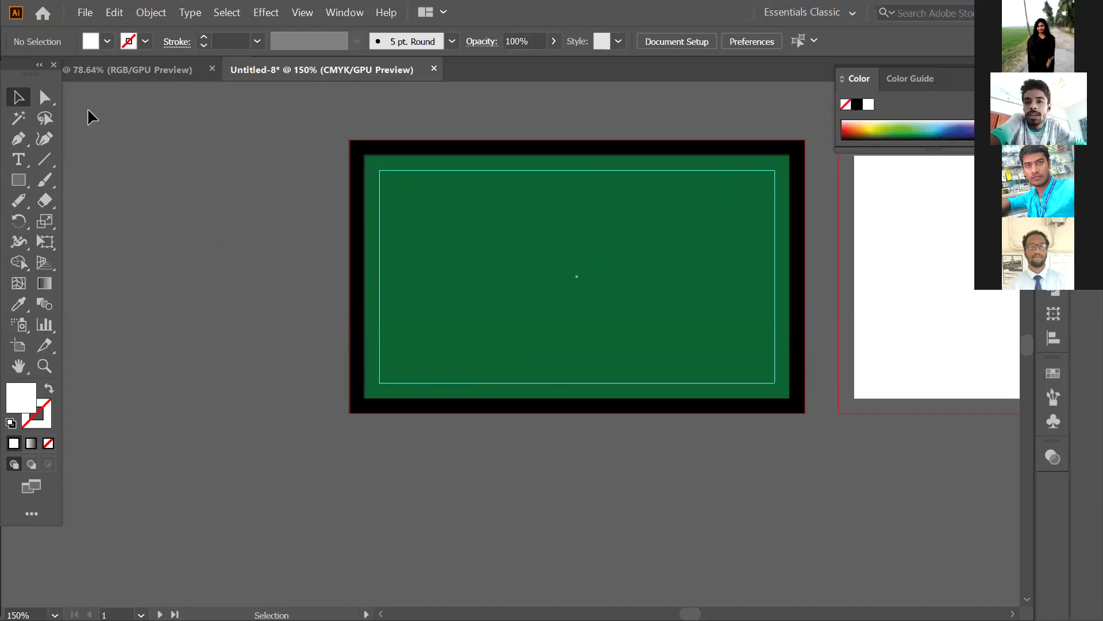
Select all three rectangles of the first artboard and split them with the Pathfinder Divide operation
drag(323, 135, 795, 421)
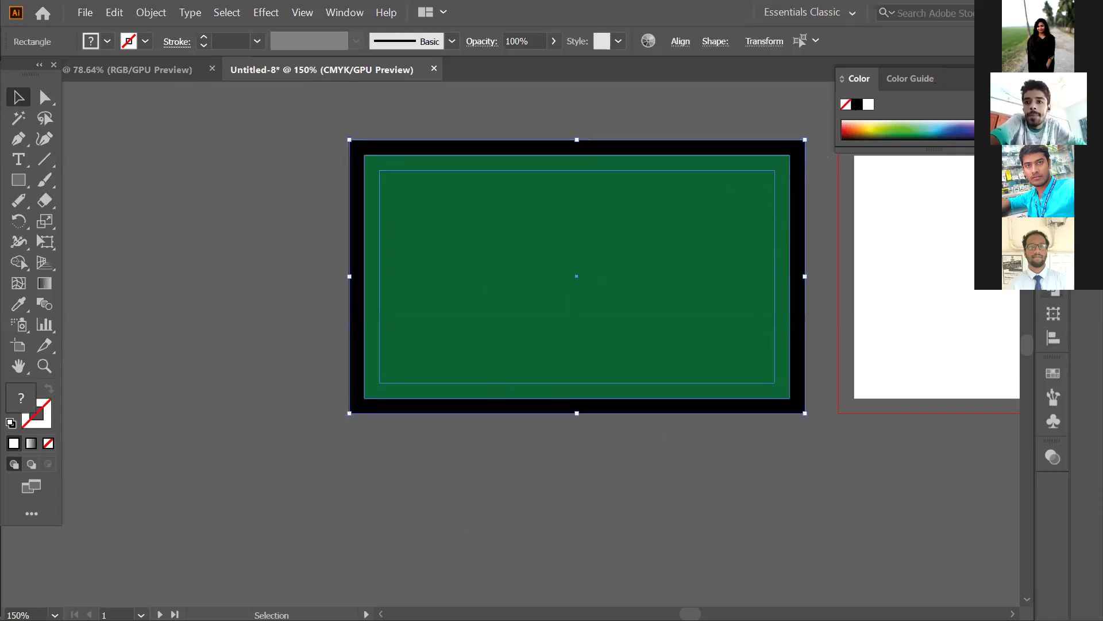
click(1055, 293)
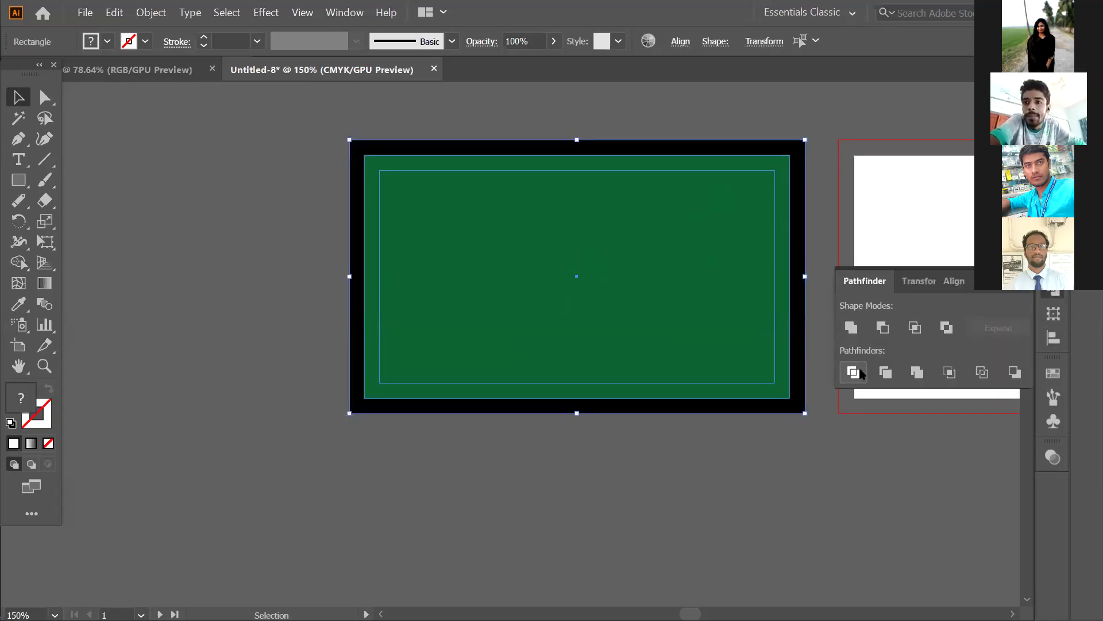
click(861, 372)
click(755, 450)
drag(644, 152, 440, 205)
drag(508, 224, 663, 193)
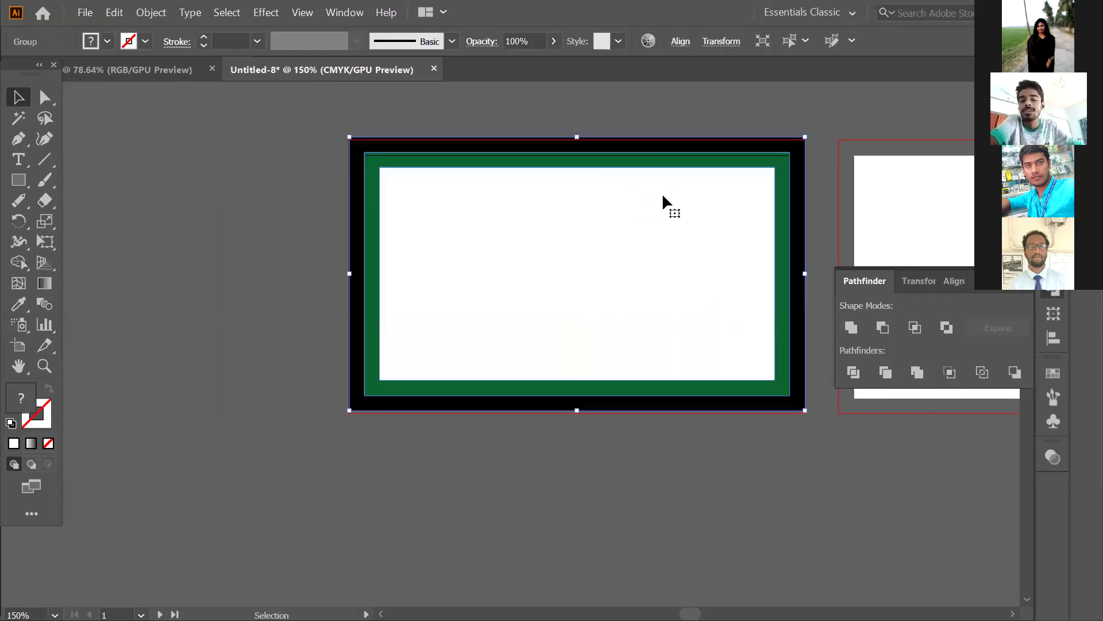
key(Down)
key(Down)
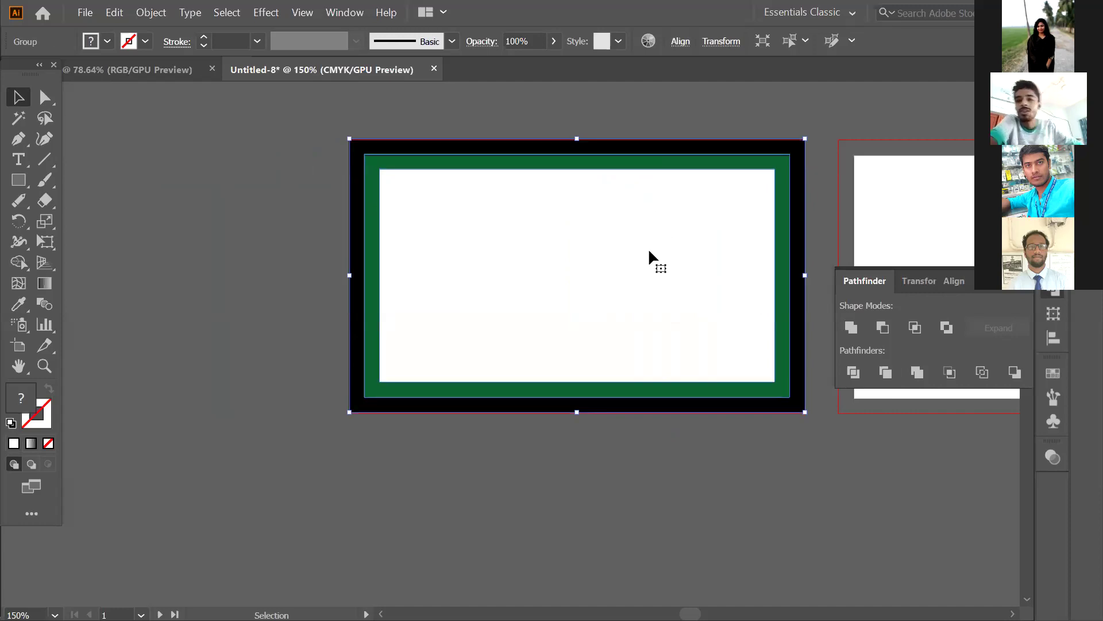
click(854, 371)
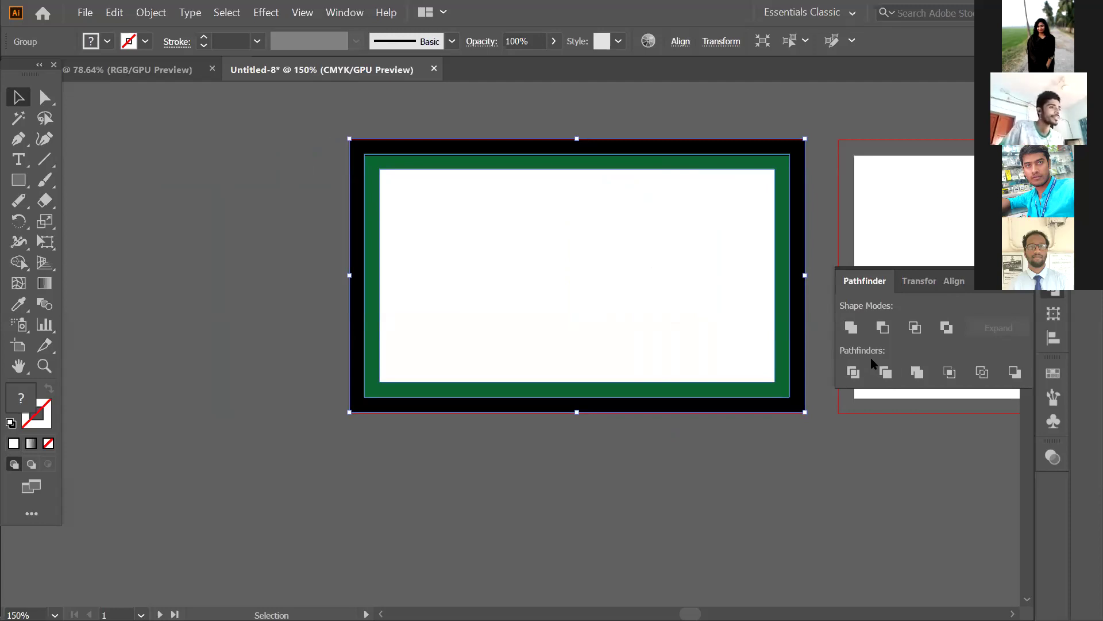
key(ctrl)
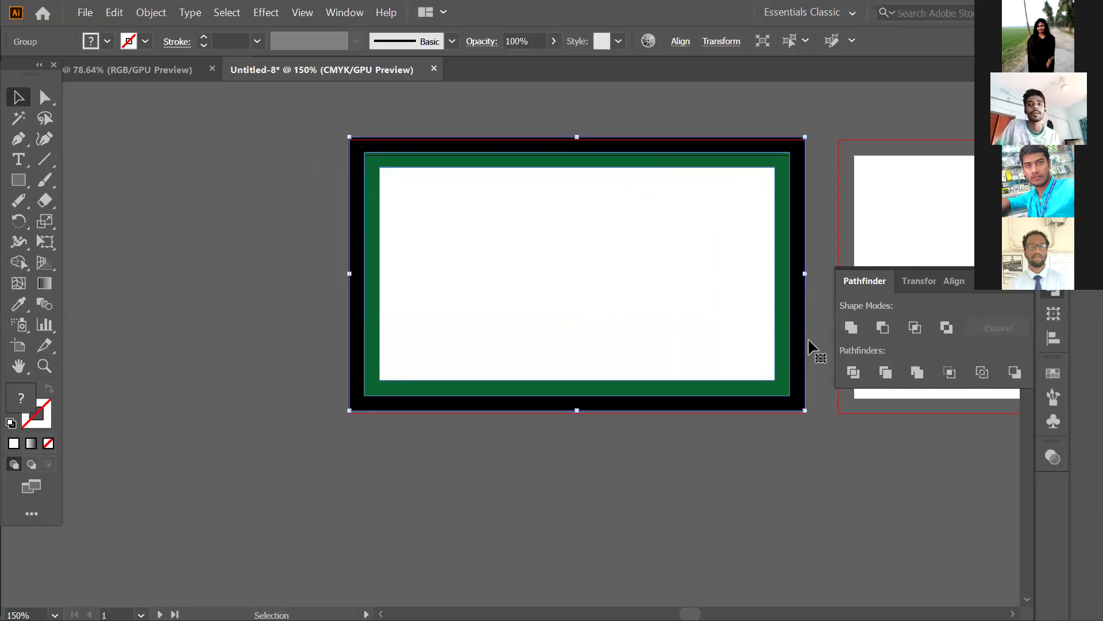
key(ctrl+z)
key(ctrl+shift+z)
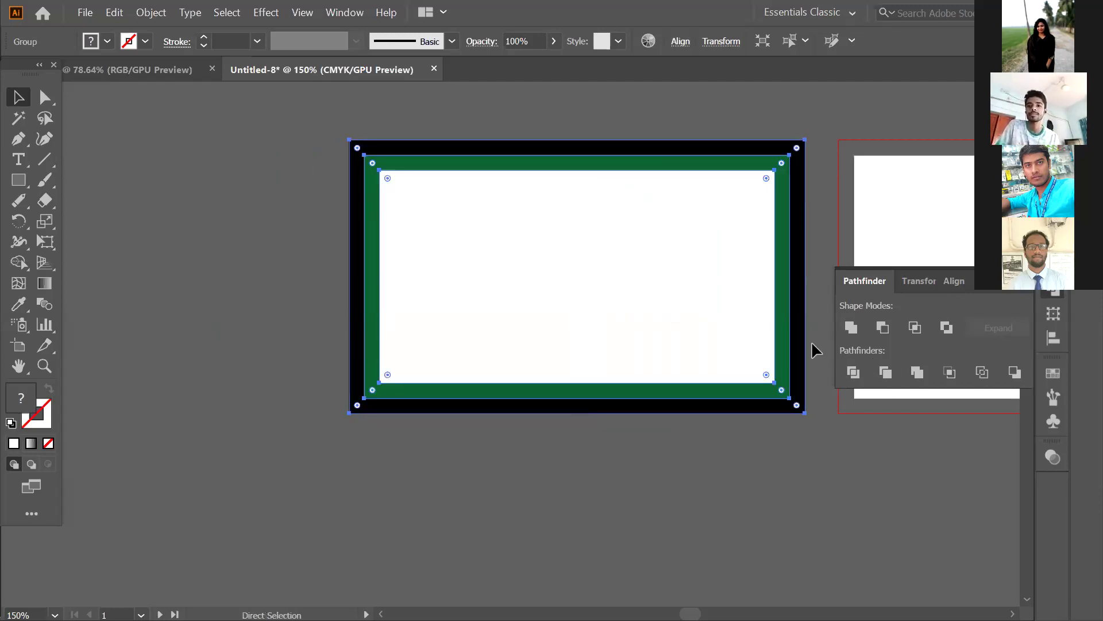
click(717, 489)
Ungroup the divided artwork, apply Divide to its pieces again and deselect
drag(593, 170, 729, 354)
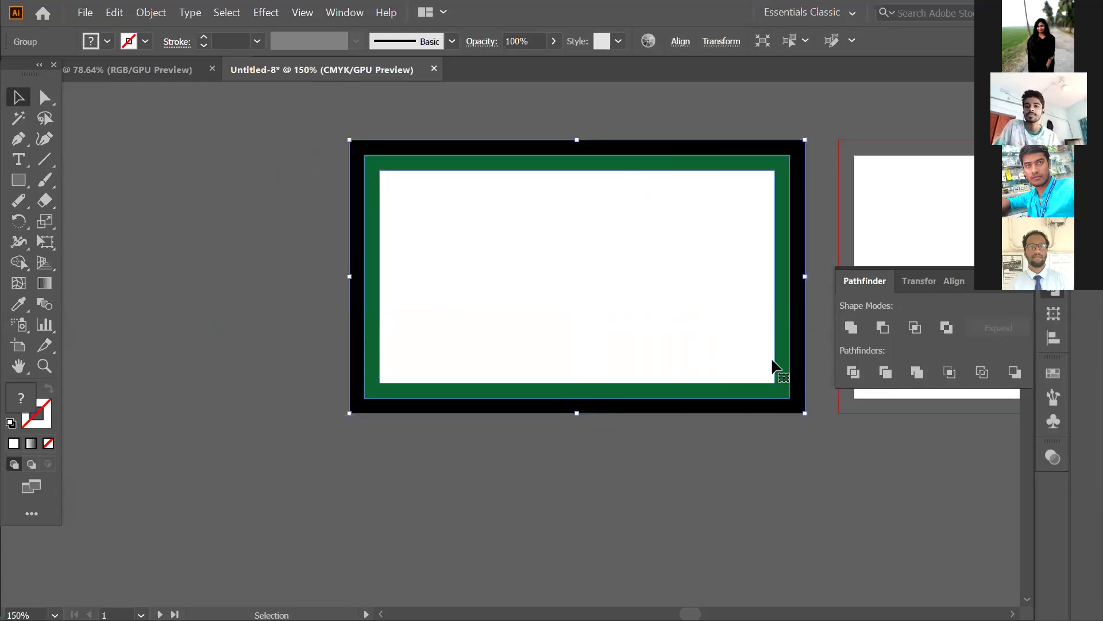
right_click(760, 282)
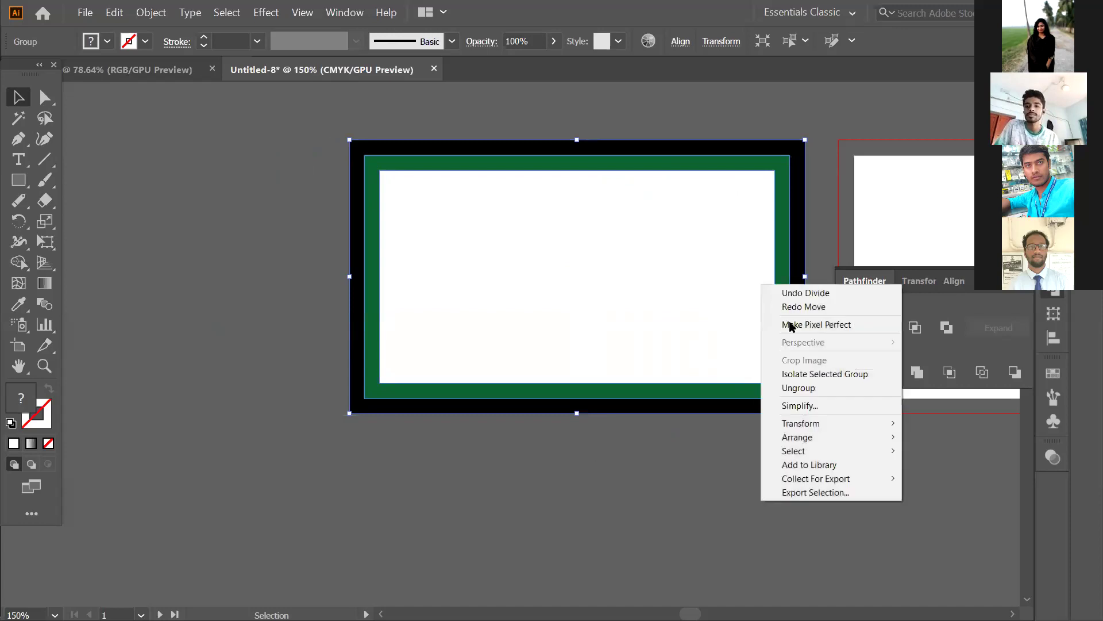
click(805, 387)
click(855, 371)
click(854, 372)
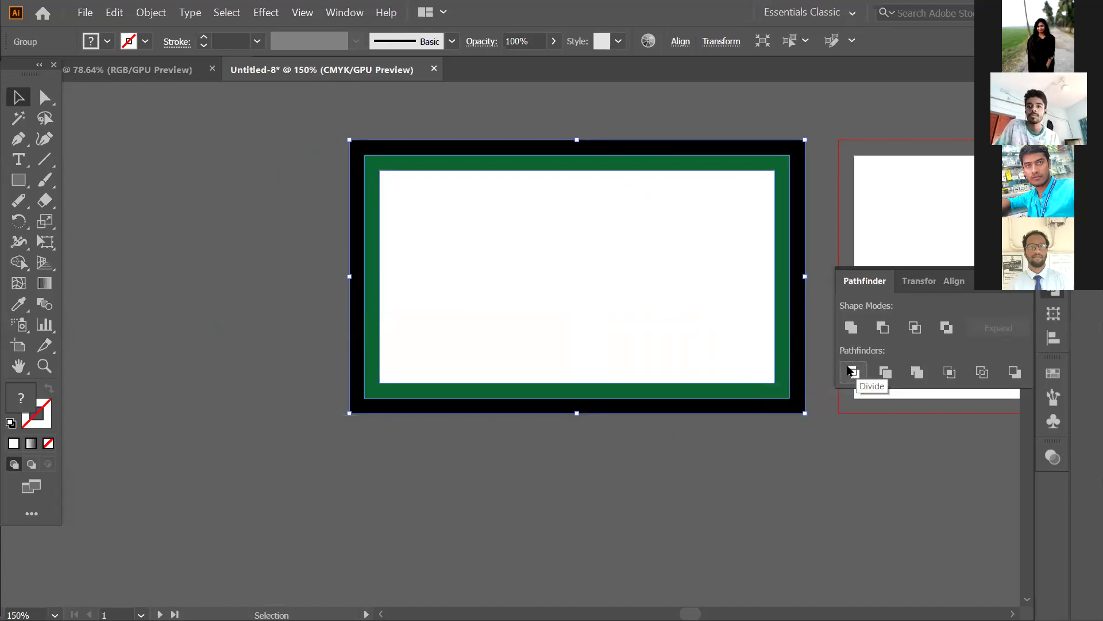
click(818, 436)
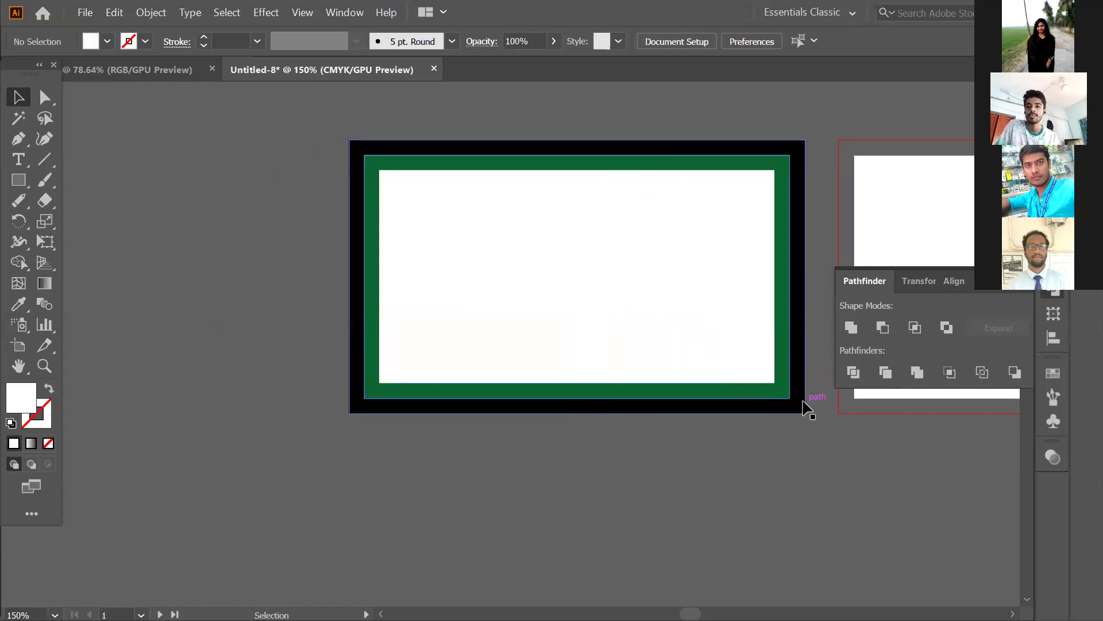
Ungroup the divided artwork, then pull the black outer frame away from the card and delete it
mouse_move(804, 404)
mouse_down()
mouse_move(811, 489)
mouse_move(801, 406)
mouse_up()
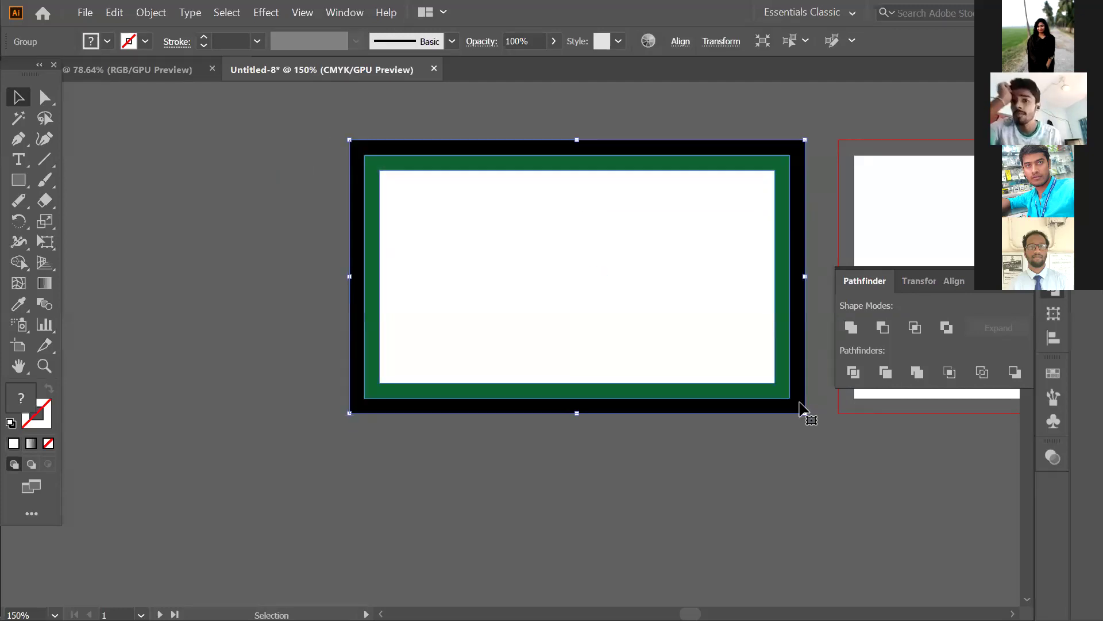
right_click(800, 406)
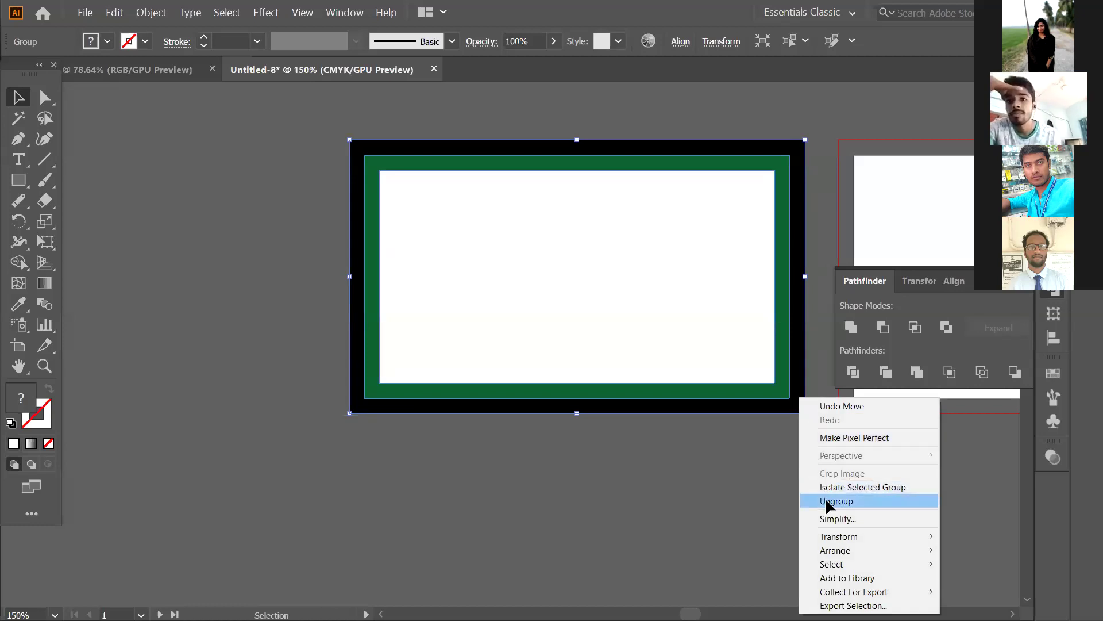
click(804, 463)
drag(800, 405, 878, 566)
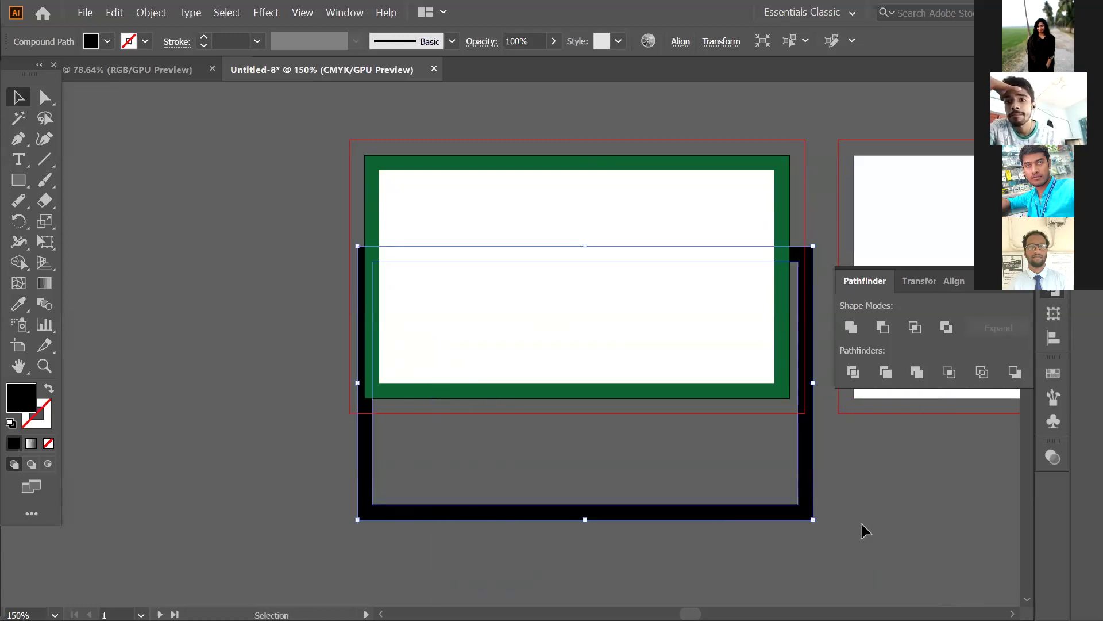
key(Delete)
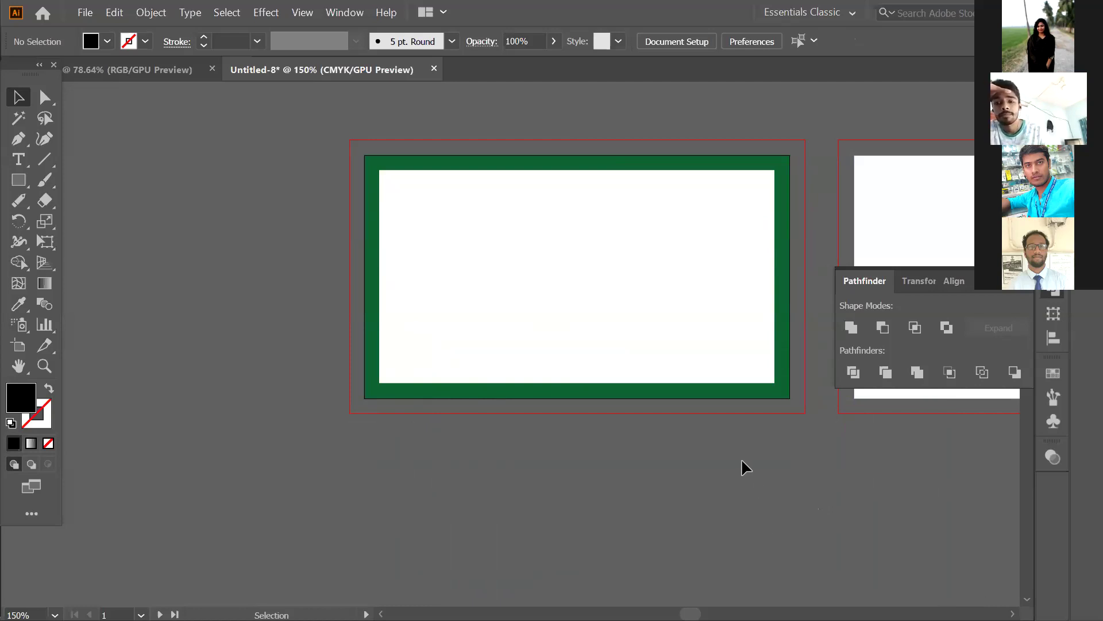
click(670, 347)
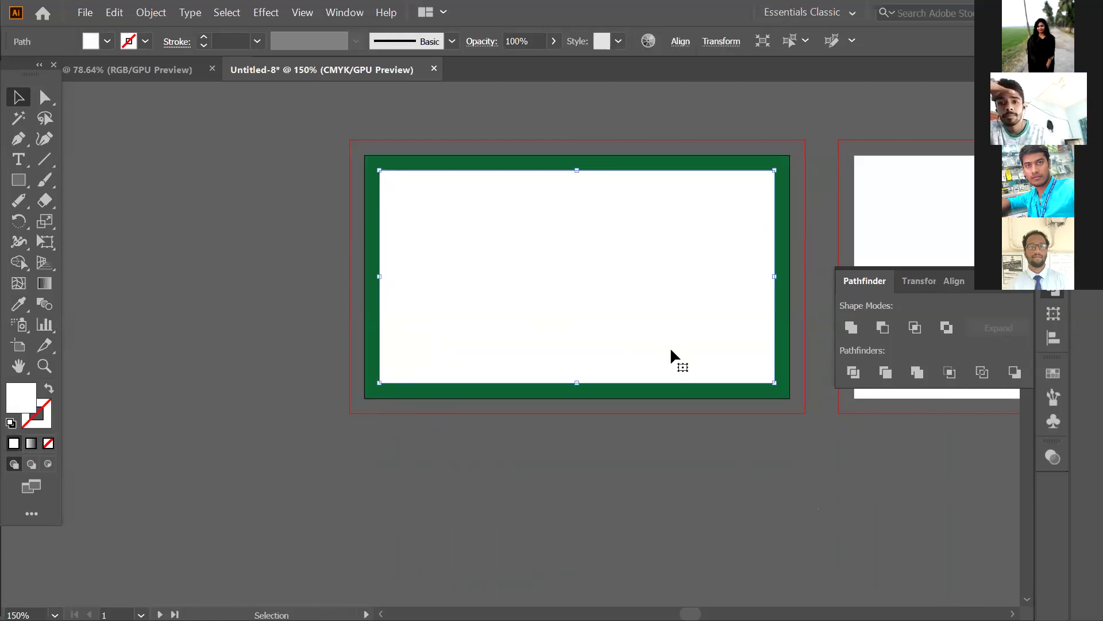
click(655, 460)
right_click(670, 347)
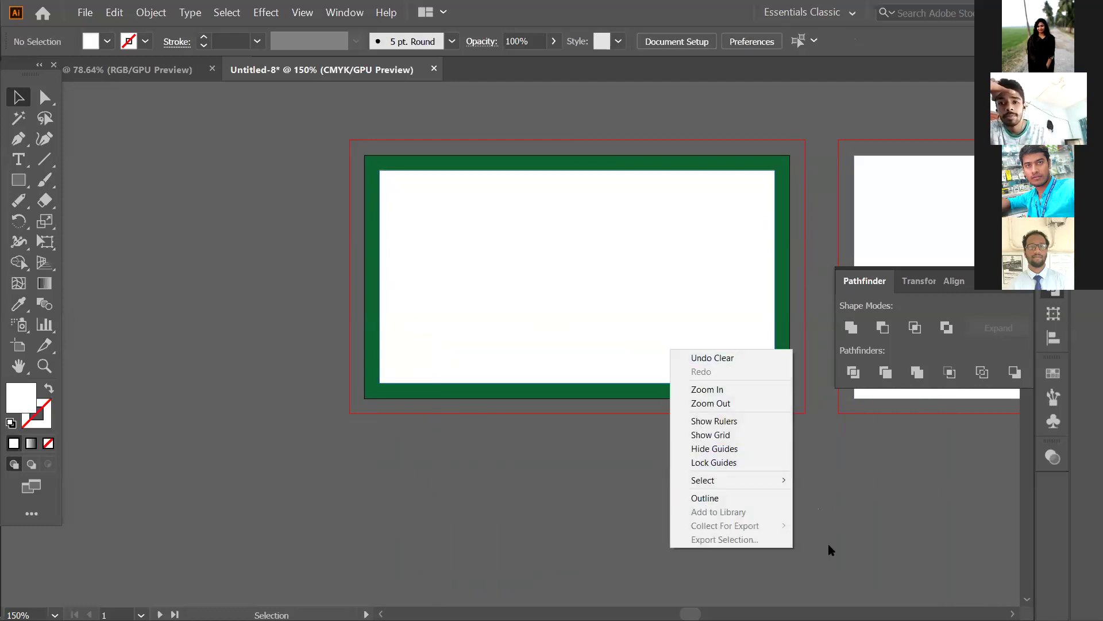
drag(563, 64, 680, 34)
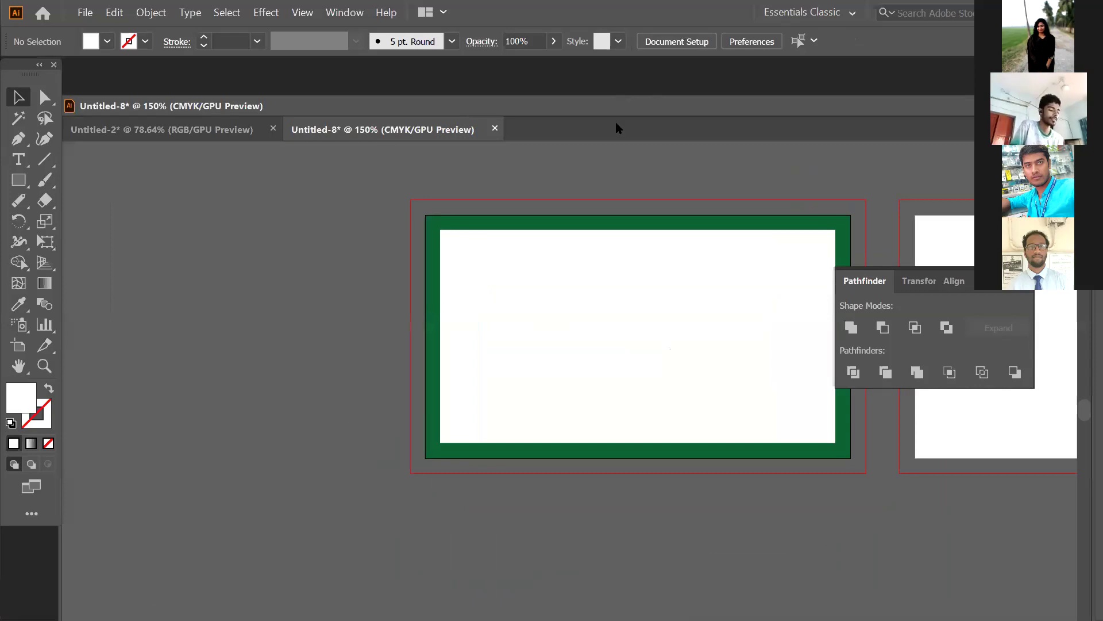
drag(608, 115, 610, 34)
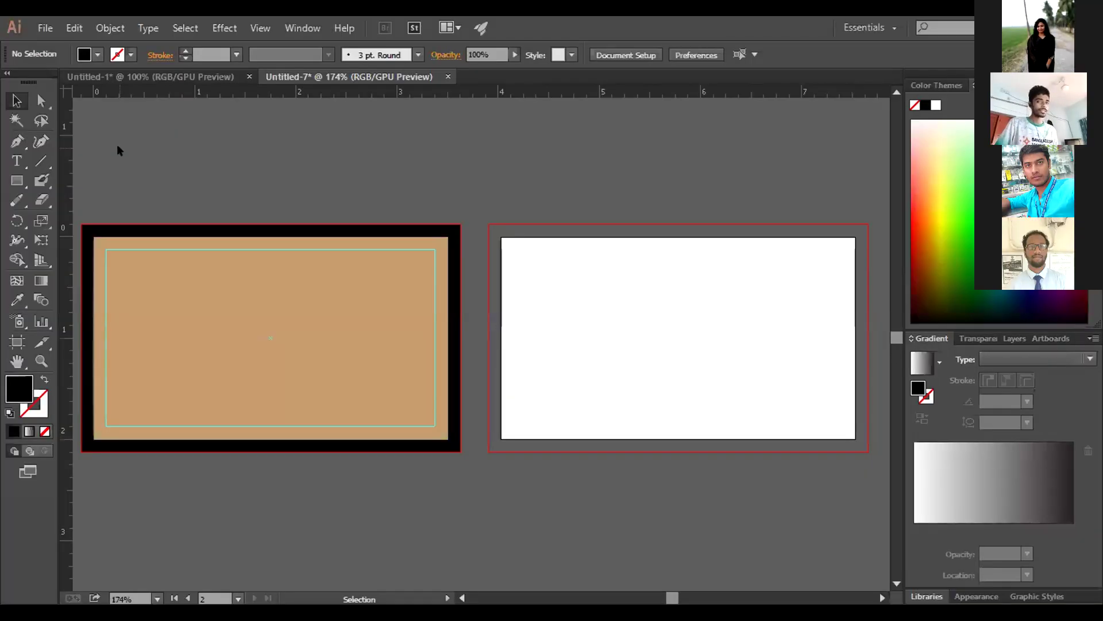
In the Untitled-7 document, split the first card's three rectangles with Pathfinder Divide and ungroup the pieces
drag(183, 162, 381, 465)
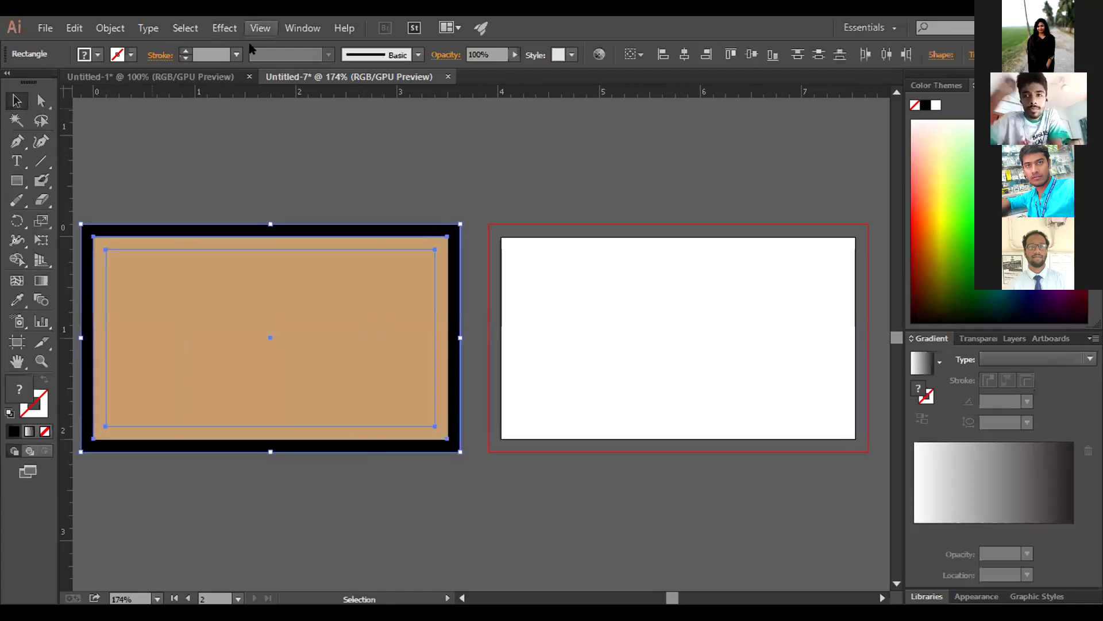
click(290, 27)
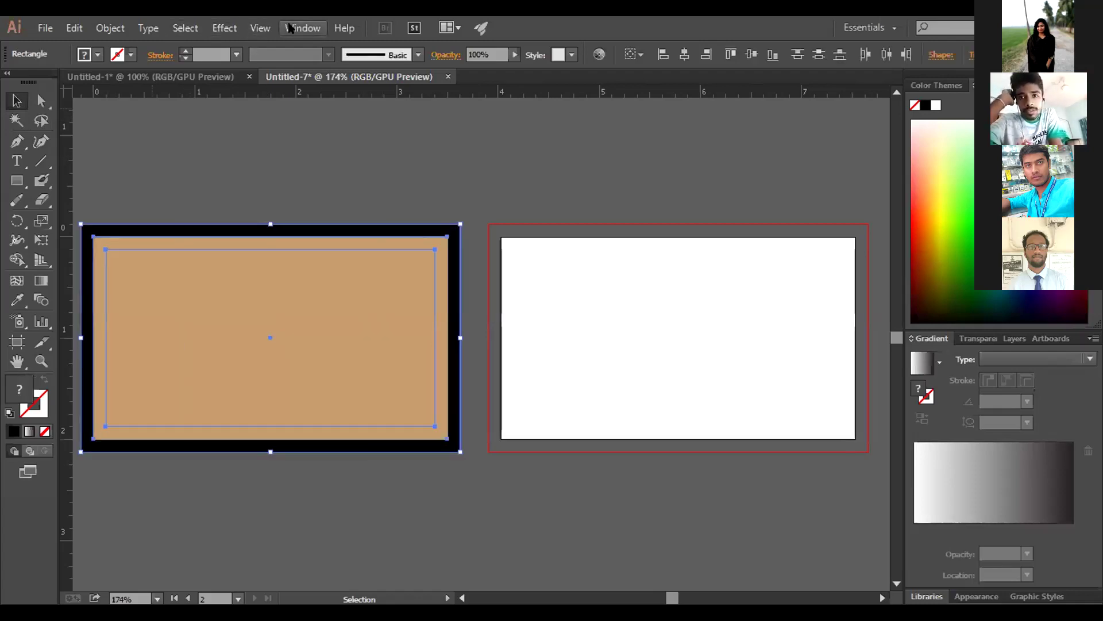
click(322, 397)
click(710, 234)
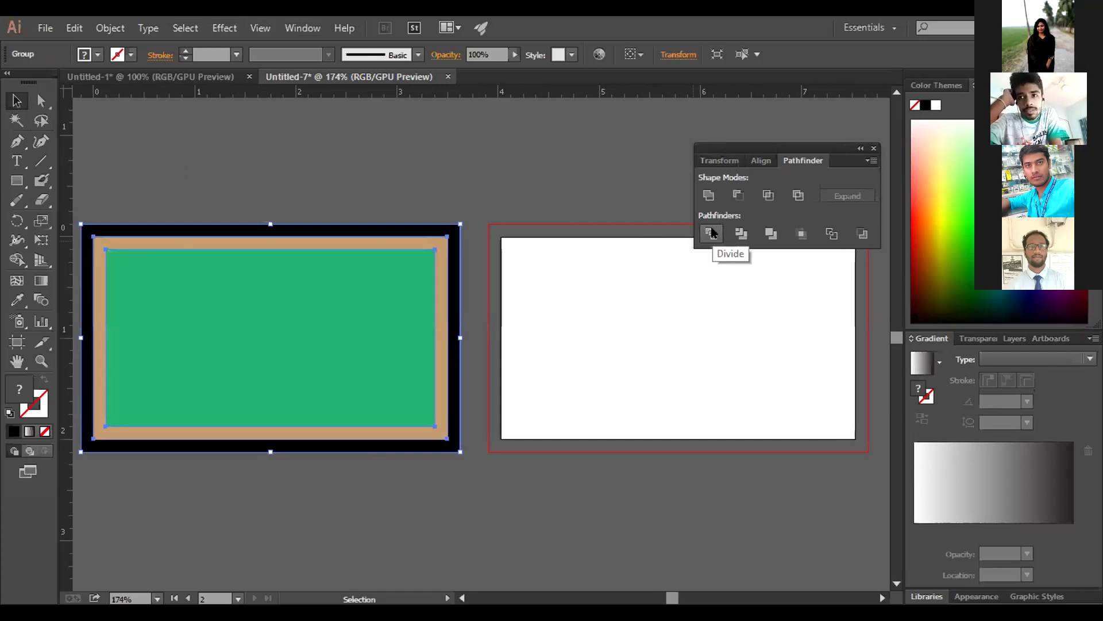
right_click(291, 277)
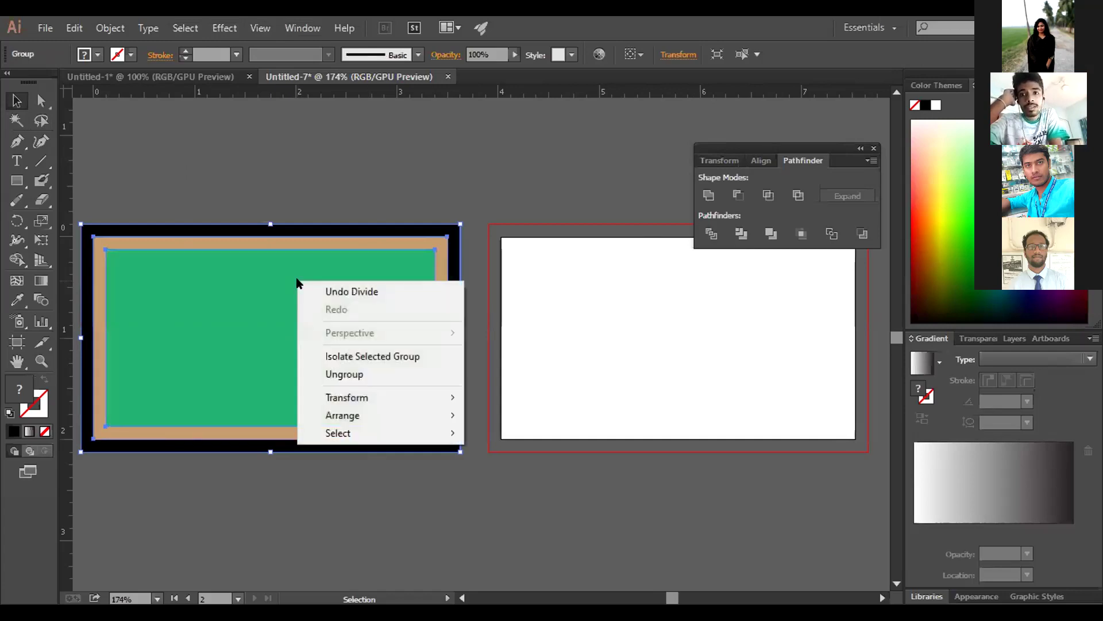
click(364, 374)
click(340, 481)
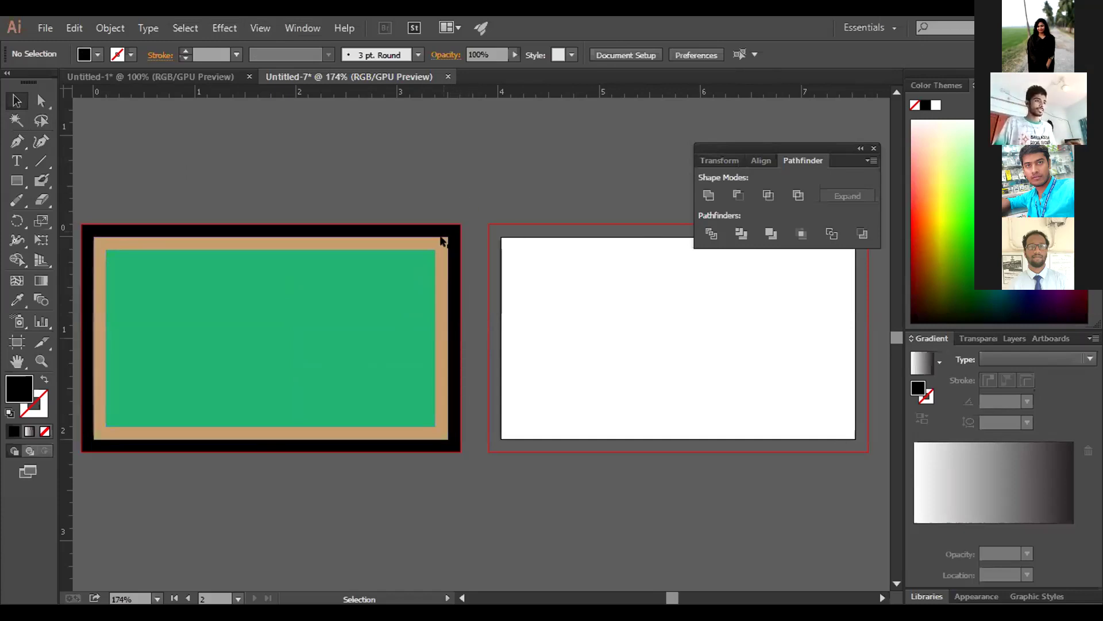
Pull the black frame and the green center piece out of the first card in turn, returning each to its place
drag(443, 239, 656, 411)
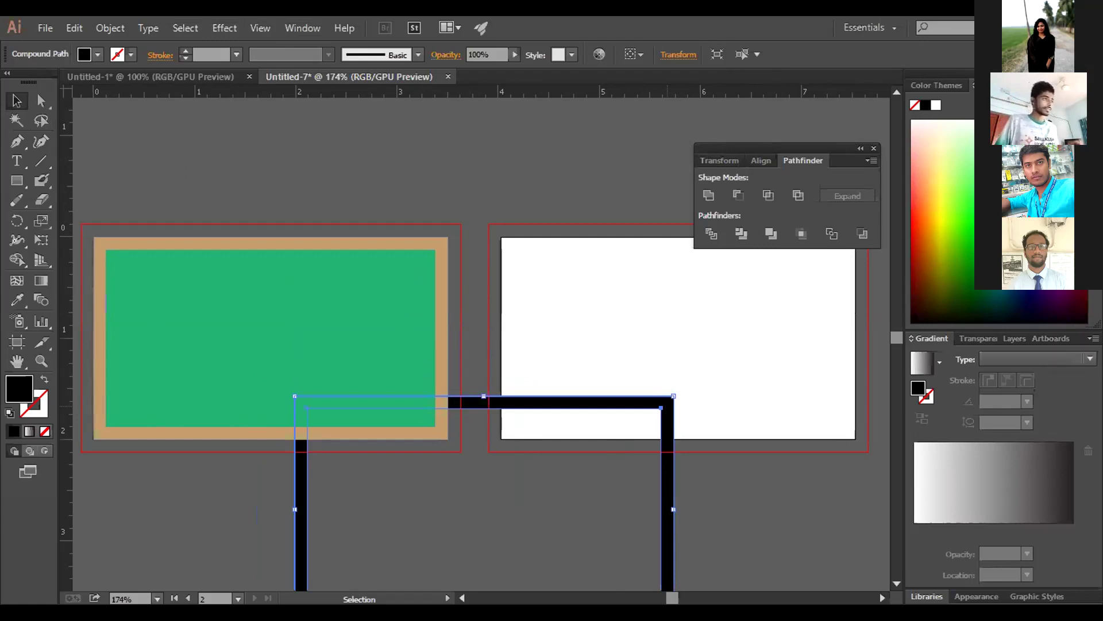
key(ctrl+z)
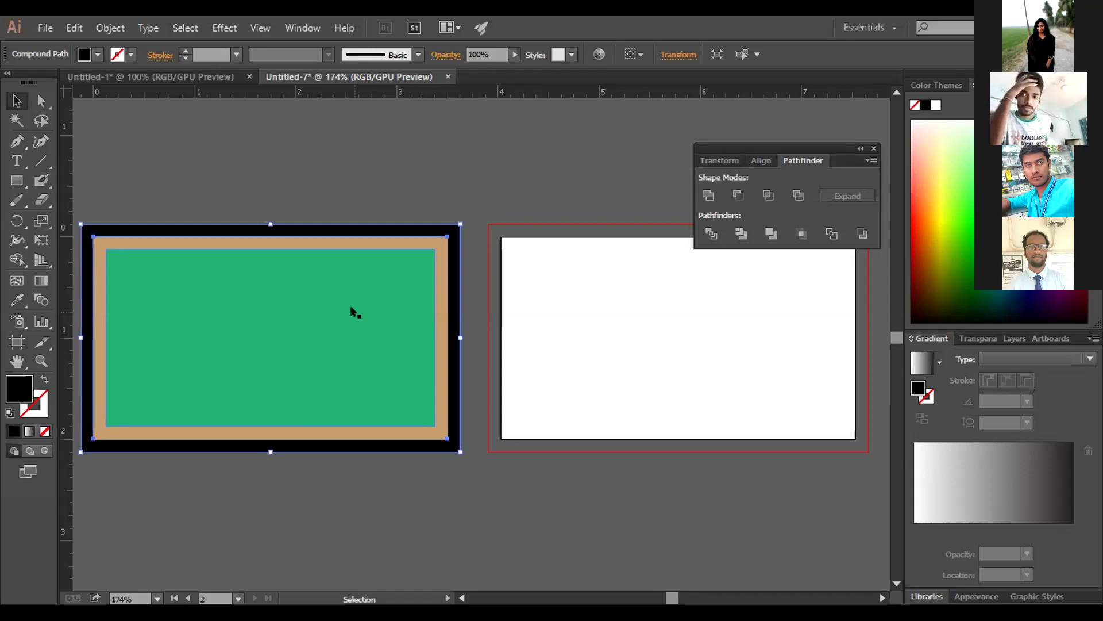
click(315, 345)
drag(314, 345, 430, 560)
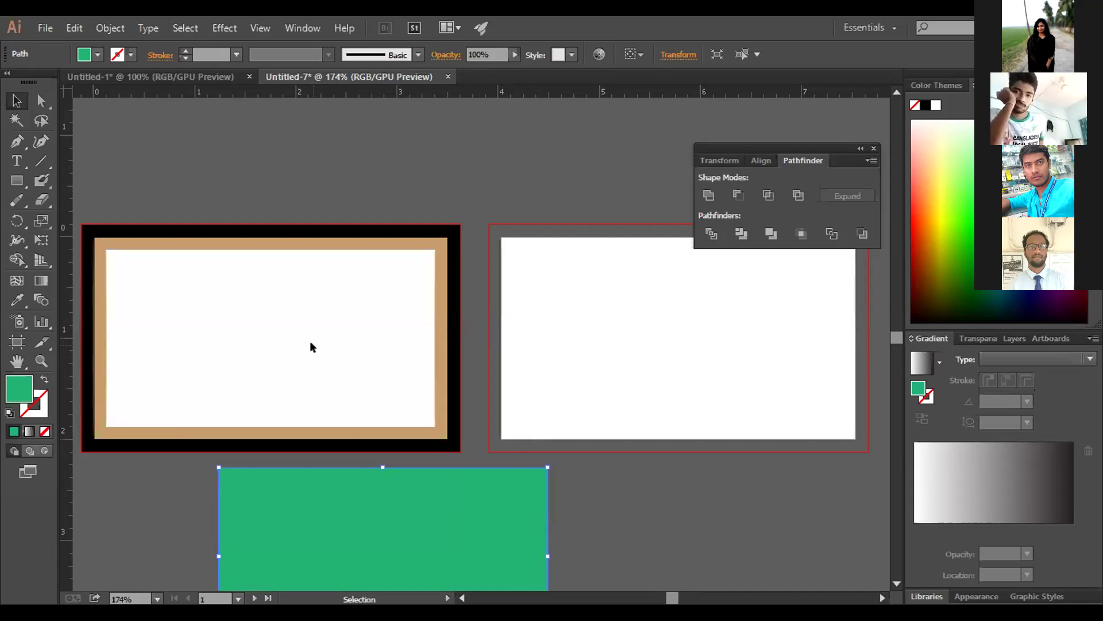
drag(376, 516, 263, 301)
click(378, 188)
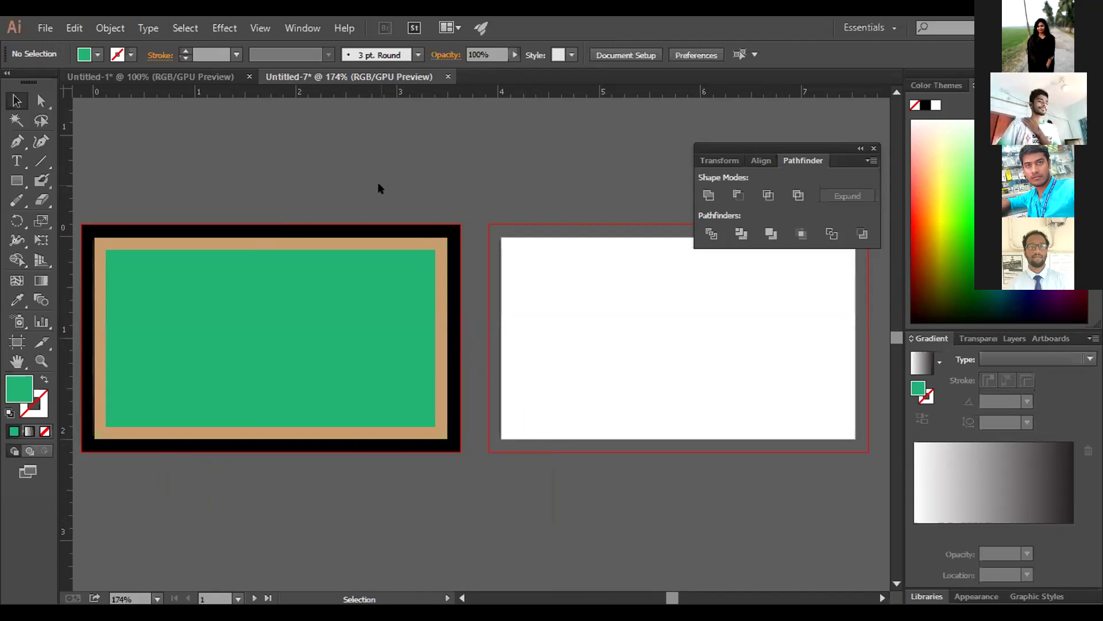
Move the green center piece from the first card over the second artboard and deselect it
drag(269, 320, 633, 325)
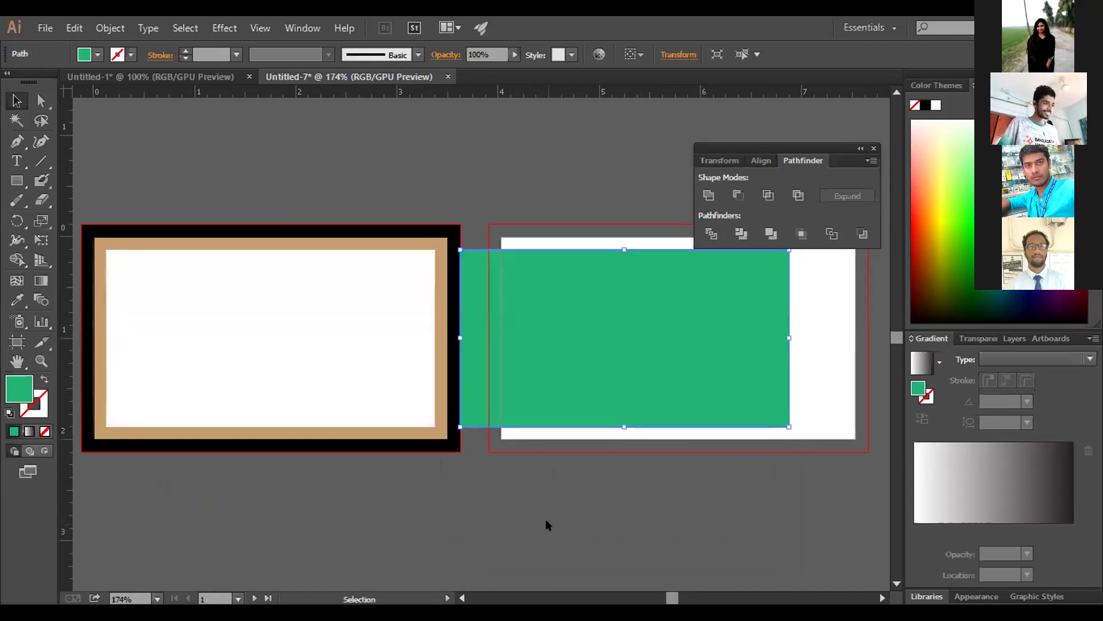
click(547, 521)
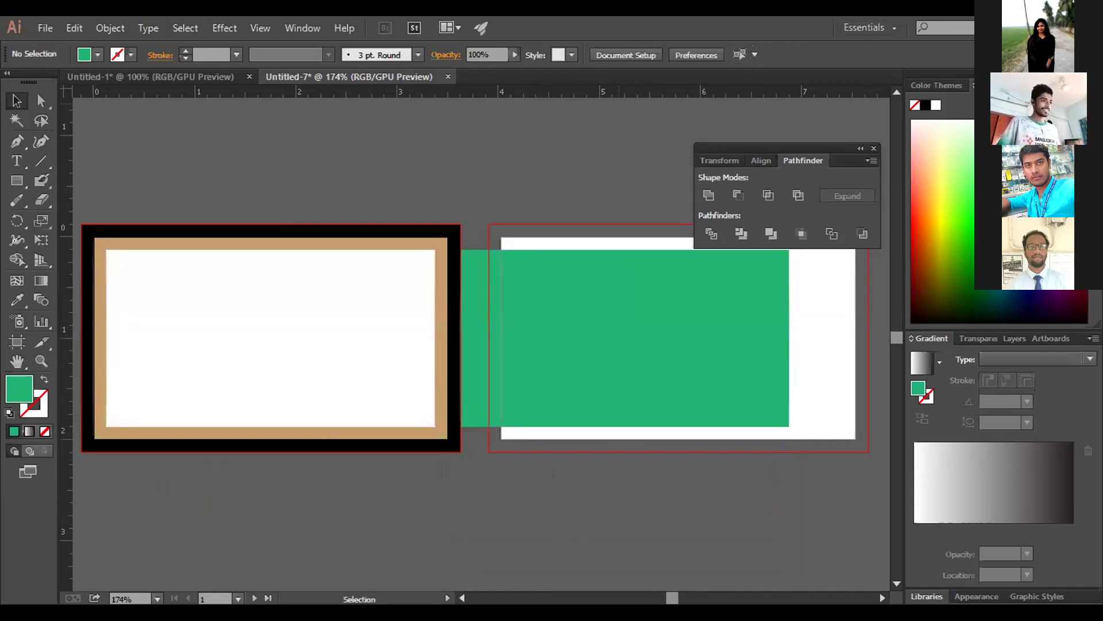